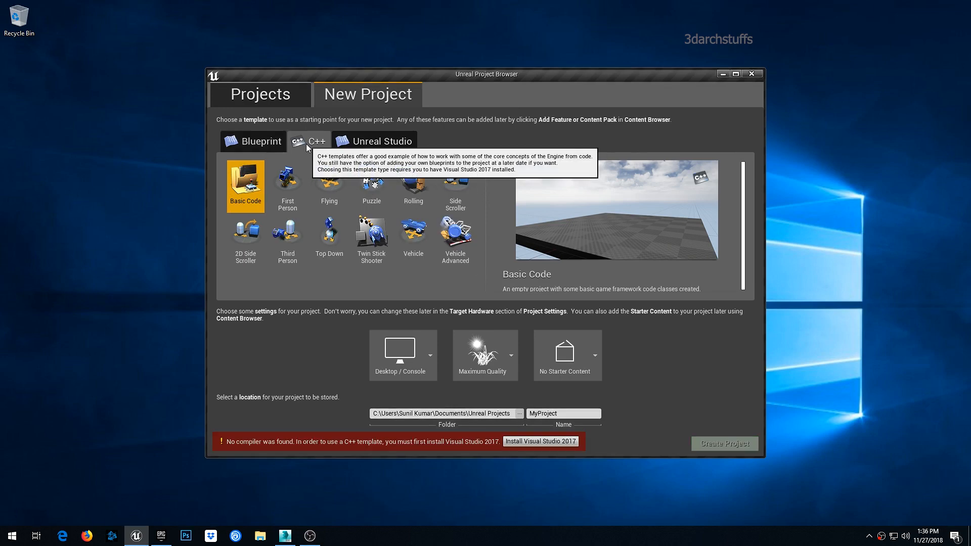
# - Choose the Unreal Studio Blank template and set the project location to D:\Tutorial\Unreal_Engine
pyautogui.click(370, 145)
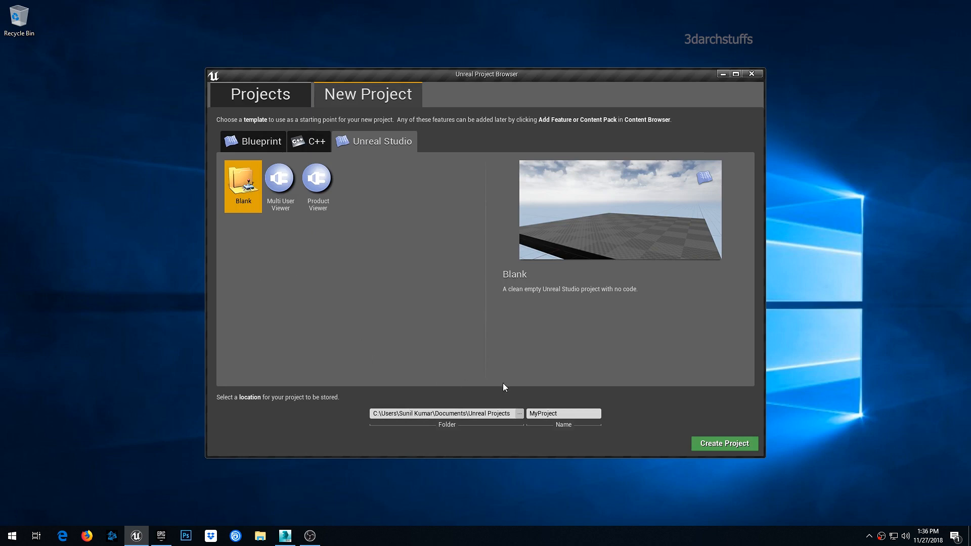
pyautogui.click(519, 414)
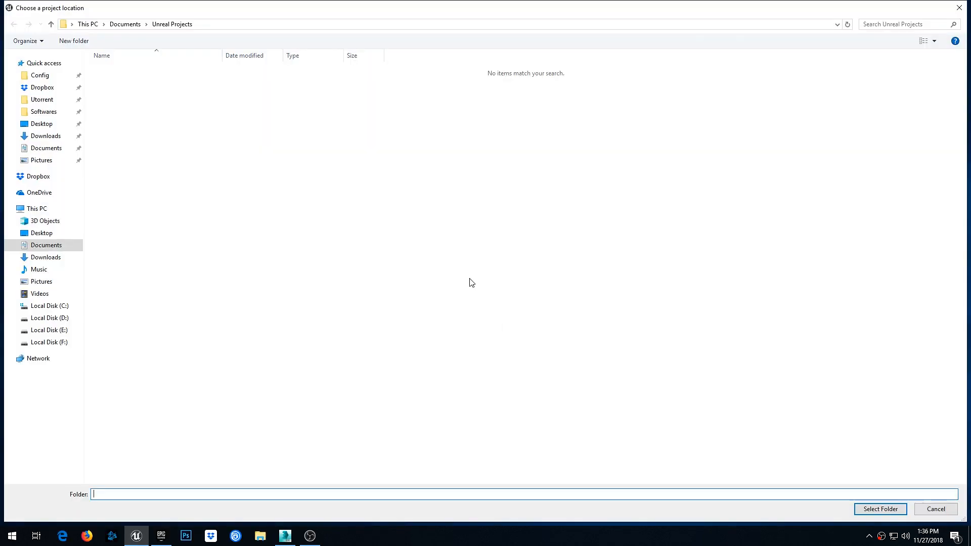
pyautogui.click(67, 318)
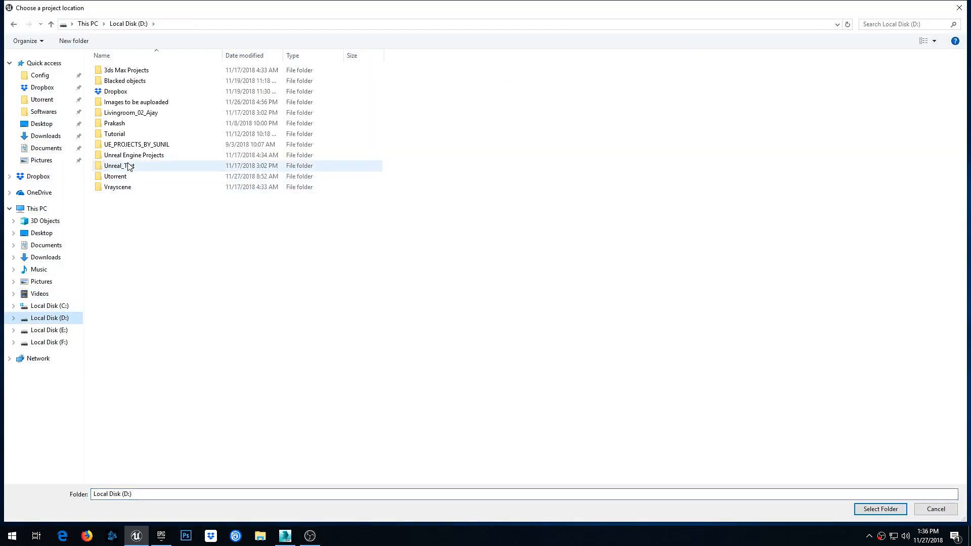
pyautogui.doubleClick(120, 135)
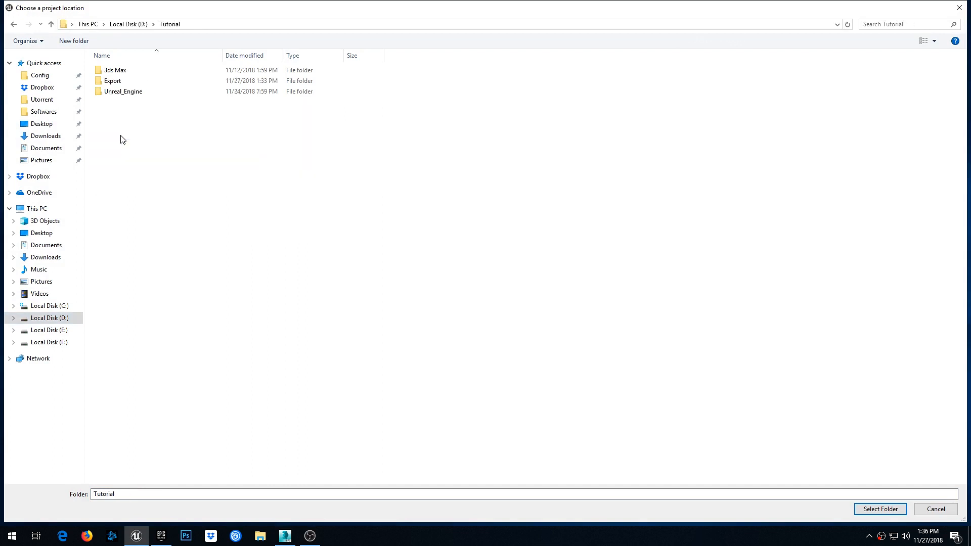
pyautogui.click(129, 96)
pyautogui.doubleClick(129, 93)
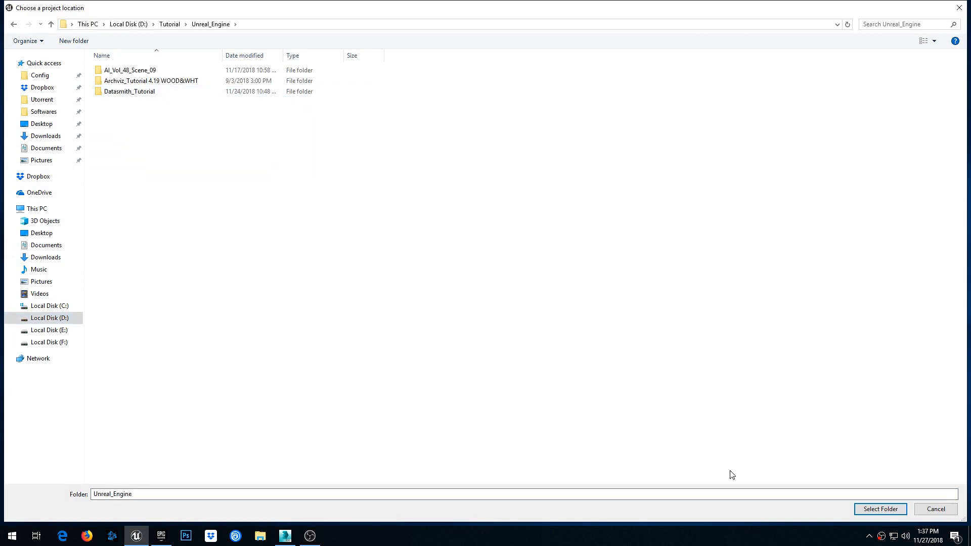
pyautogui.click(876, 510)
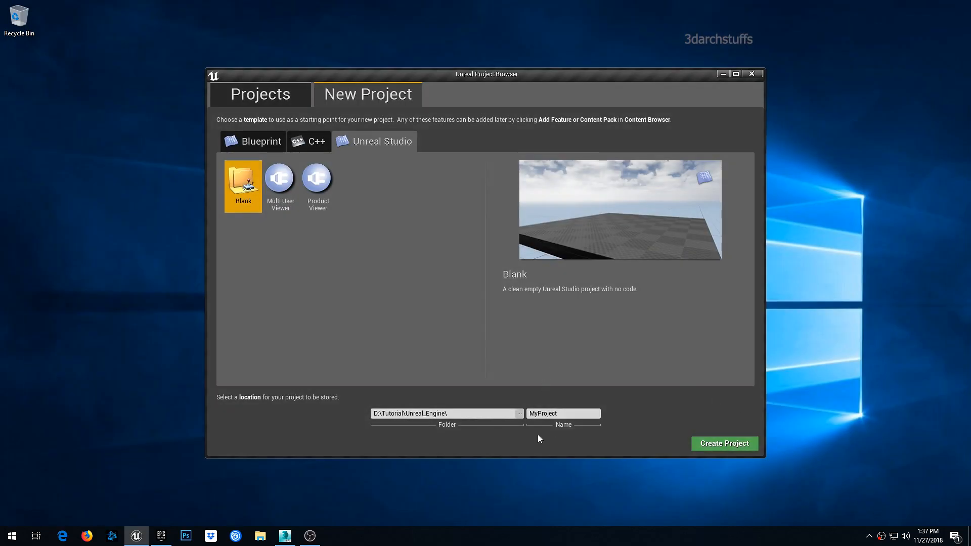
# - In File Explorer, open D:\Tutorial\Unreal_Engine and cut the Datasmith_Tutorial folder
pyautogui.click(260, 536)
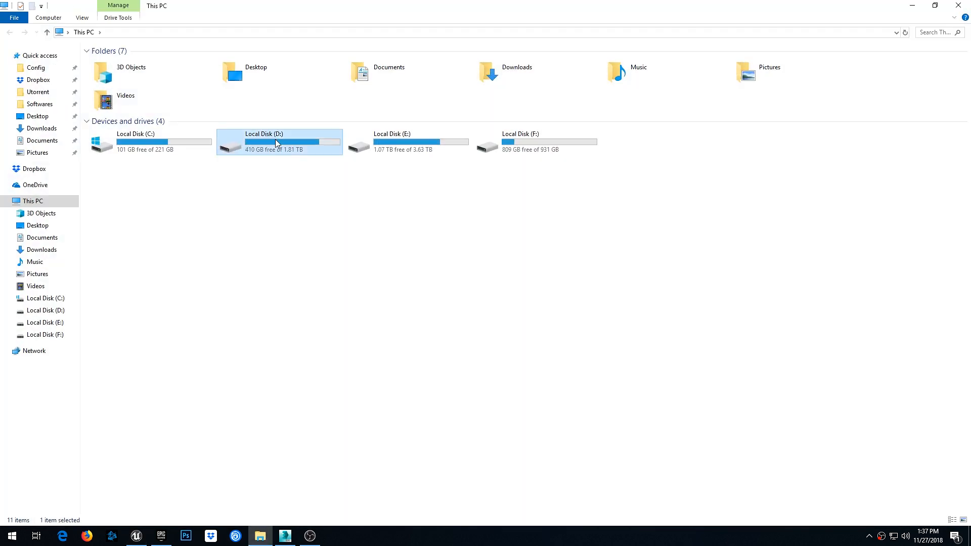
pyautogui.doubleClick(275, 138)
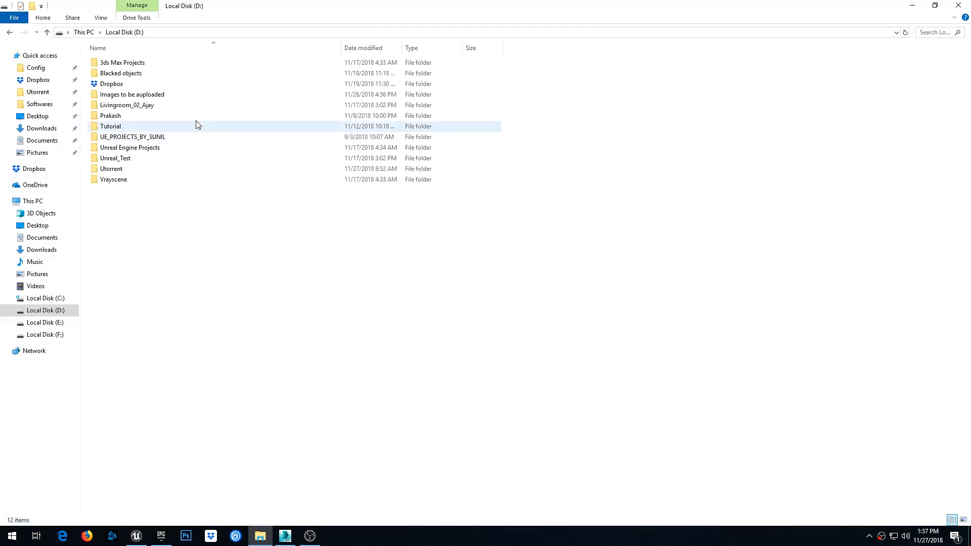
pyautogui.click(113, 130)
pyautogui.doubleClick(113, 130)
pyautogui.doubleClick(125, 84)
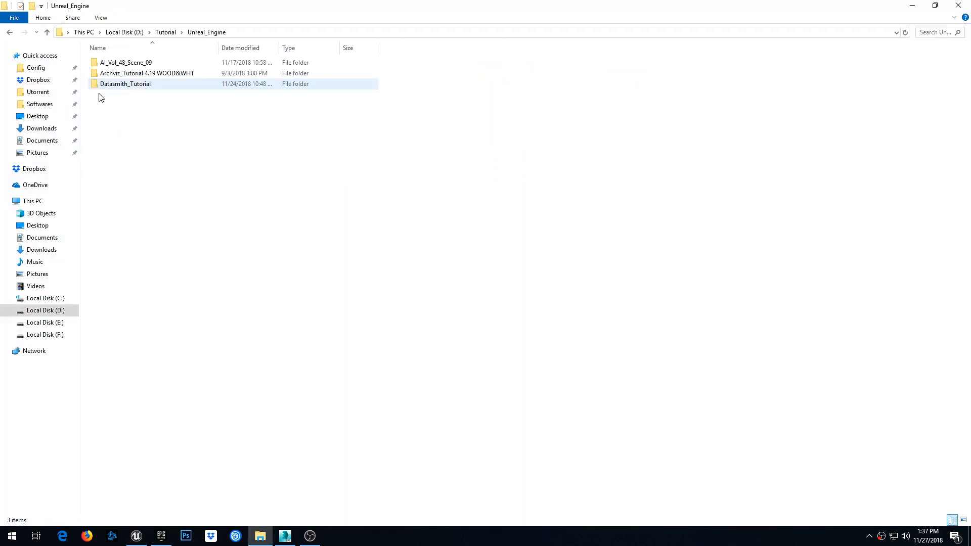
pyautogui.click(124, 85)
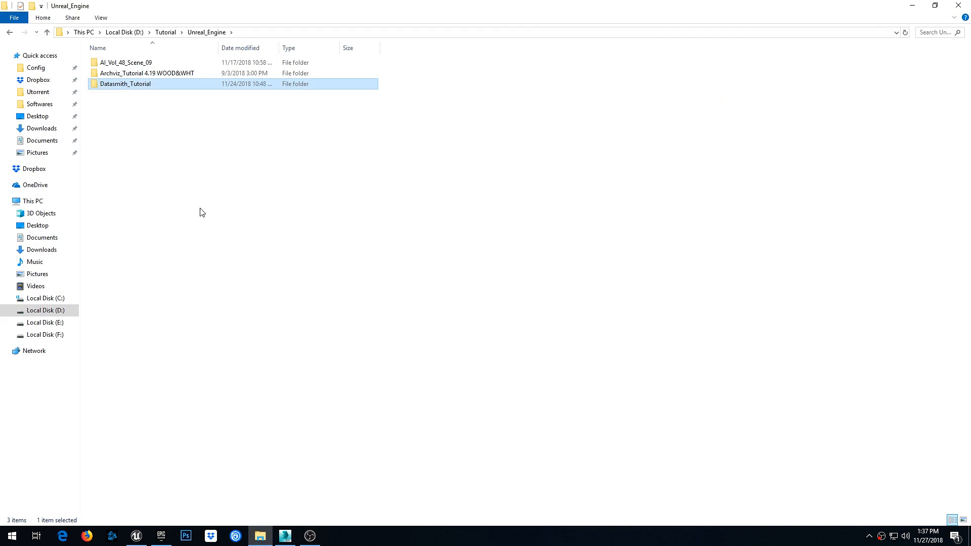
# - Create a new folder named Backup in D:\Tutorial and paste the Datasmith_Tutorial folder into it
pyautogui.click(47, 32)
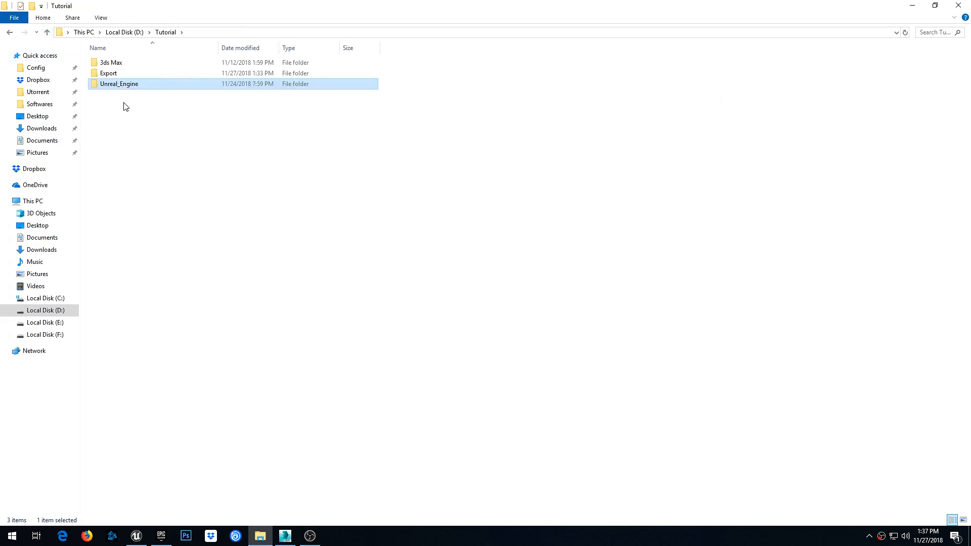
pyautogui.rightClick(130, 158)
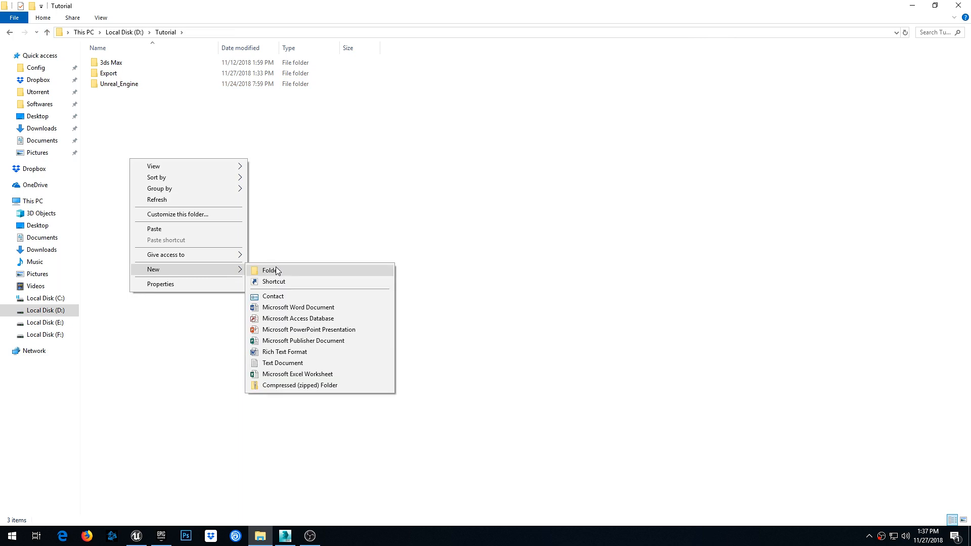
pyautogui.click(279, 273)
pyautogui.write('Back')
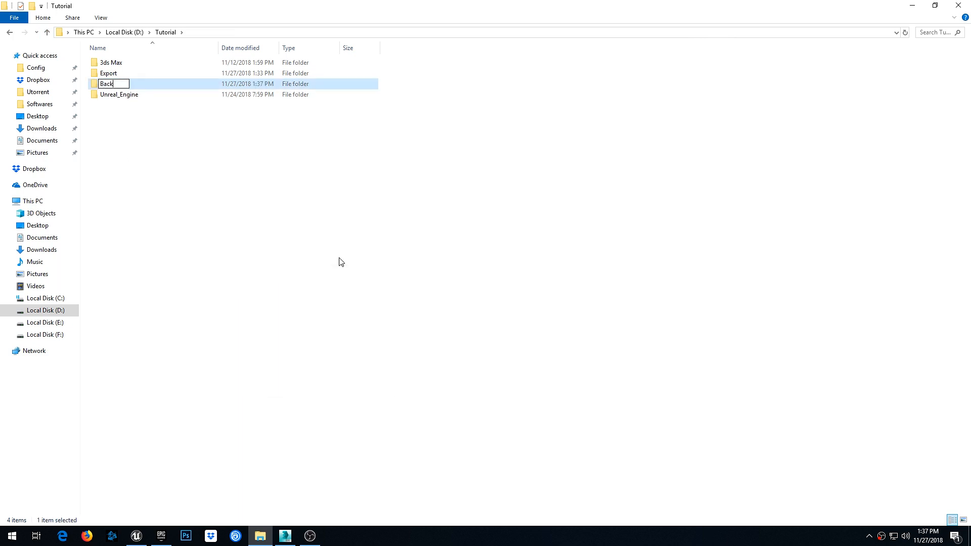
pyautogui.press('Return')
pyautogui.press('Return')
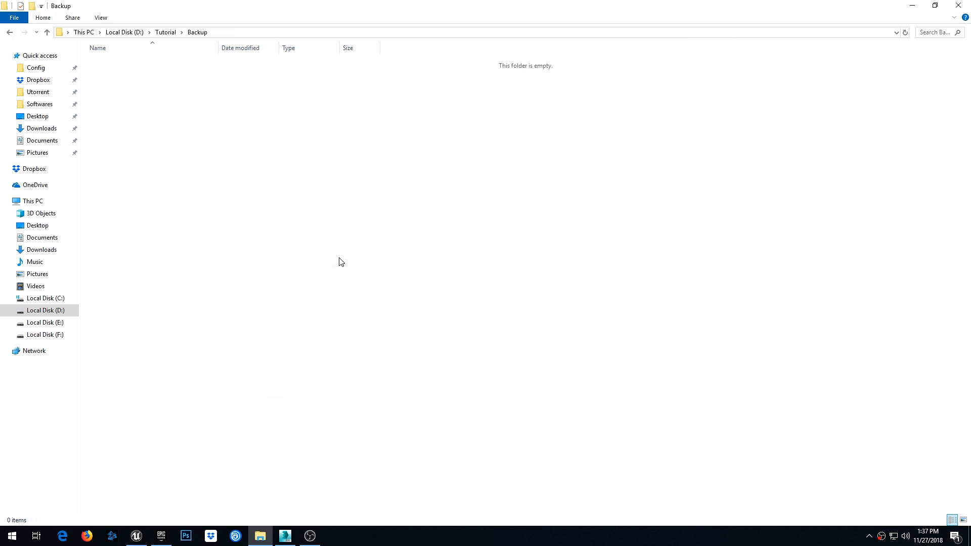
pyautogui.hotkey('ctrl', 'v')
pyautogui.click(451, 239)
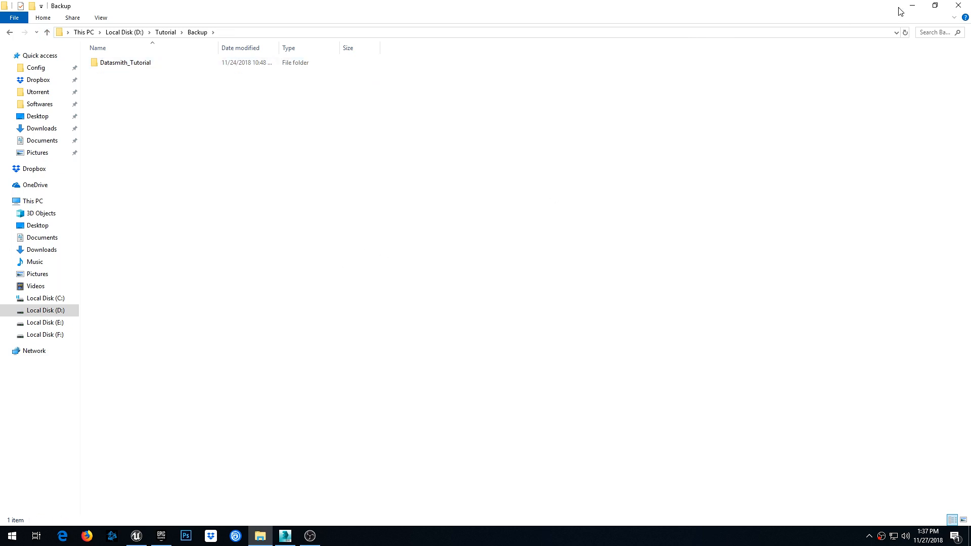
# - Copy the Datasmith_Tutorial folder's name and close File Explorer
pyautogui.click(145, 64)
pyautogui.hotkey('ctrl', 'c')
pyautogui.press('F2')
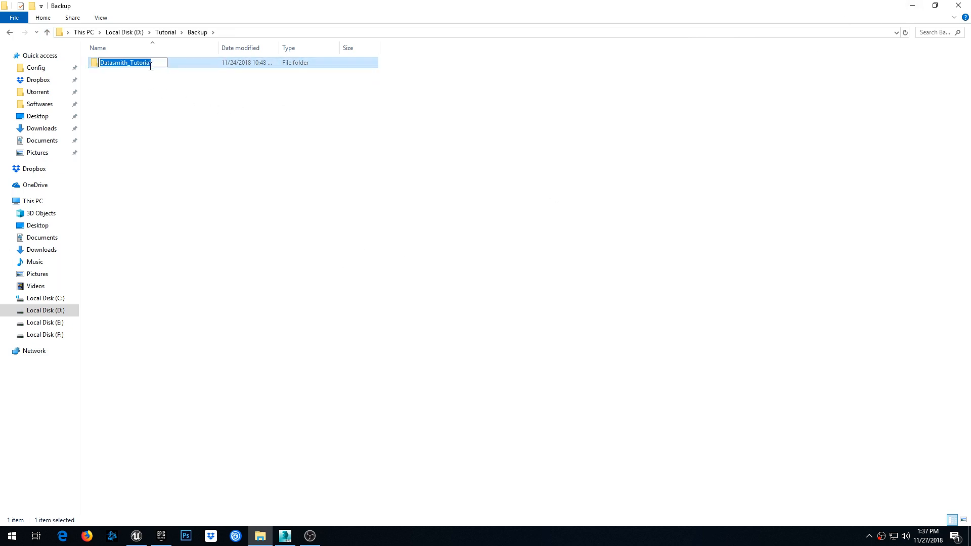
pyautogui.click(804, 74)
pyautogui.click(959, 10)
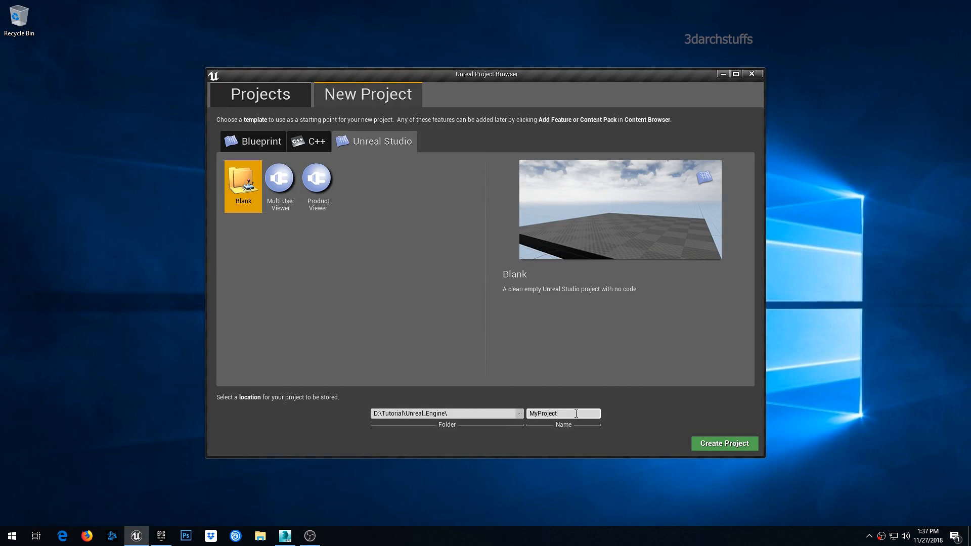
# - Name the project Datasmith_Tutorial and create the project
pyautogui.click(520, 414)
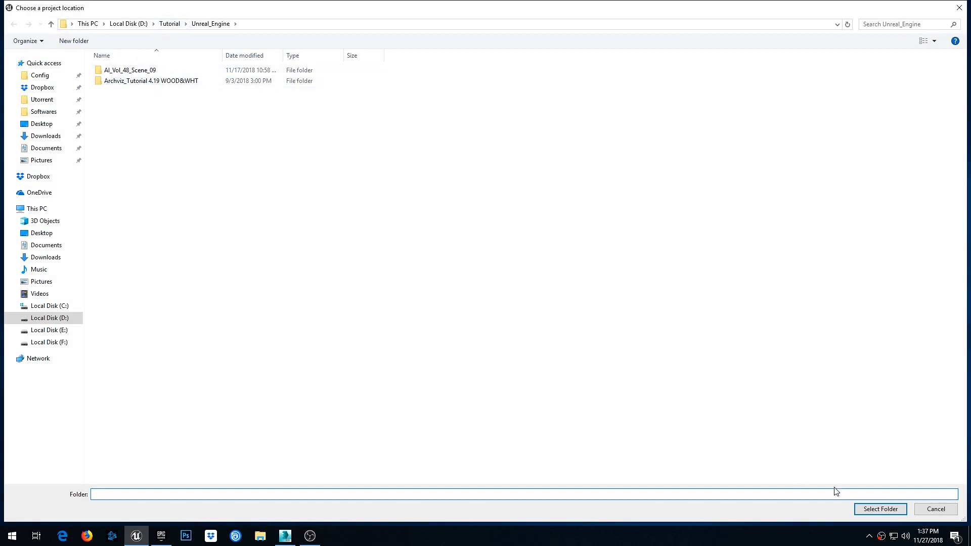
pyautogui.click(880, 509)
pyautogui.doubleClick(528, 412)
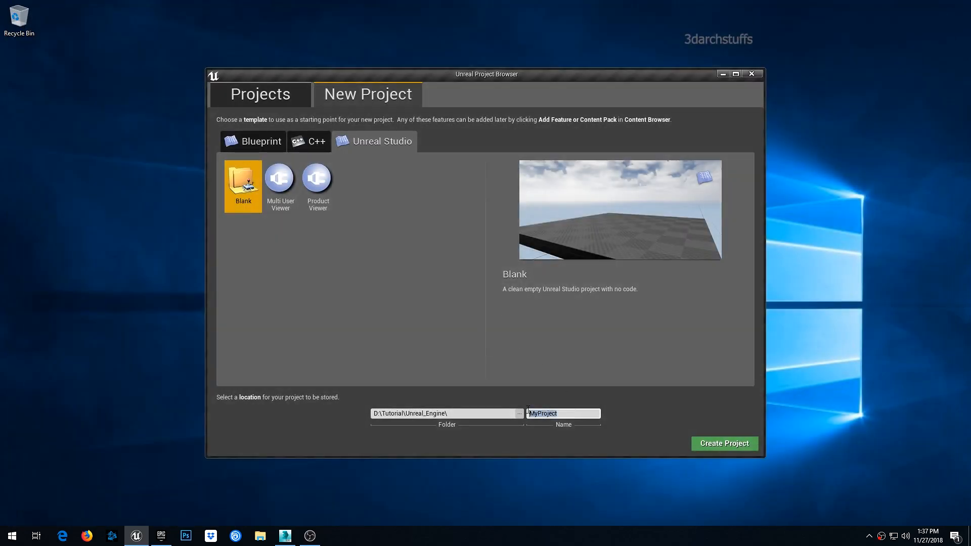
pyautogui.hotkey('ctrl', 'v')
pyautogui.click(721, 445)
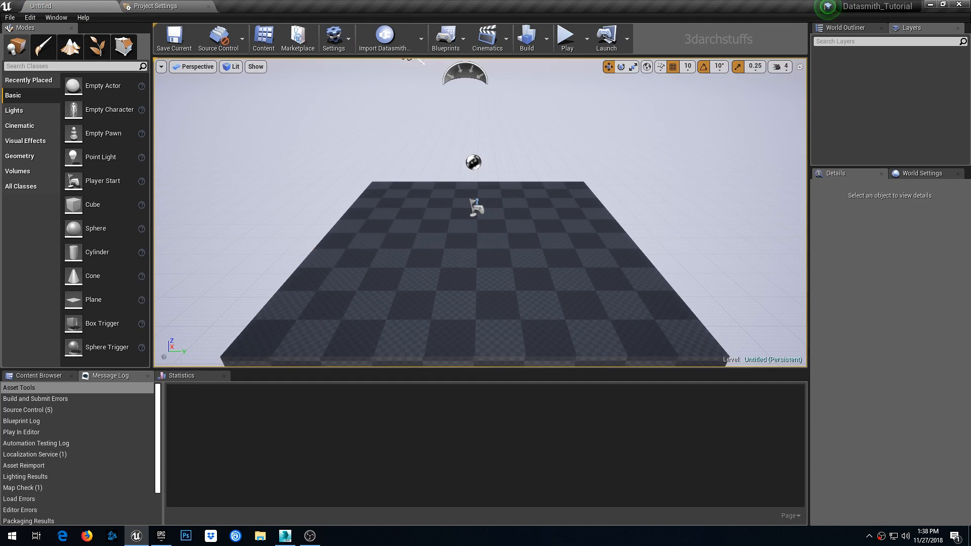
# - Delete the floor mesh from the level
pyautogui.click(496, 272)
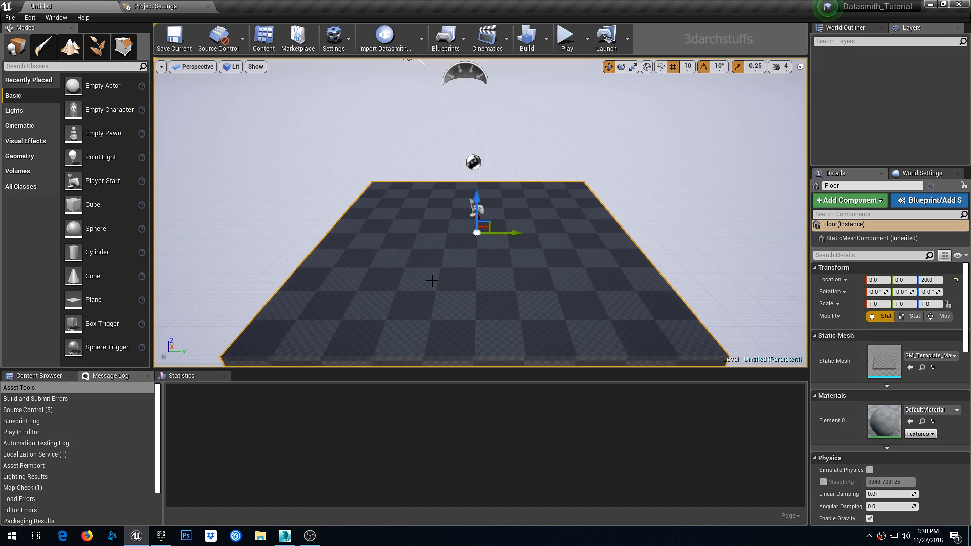
pyautogui.press('Delete')
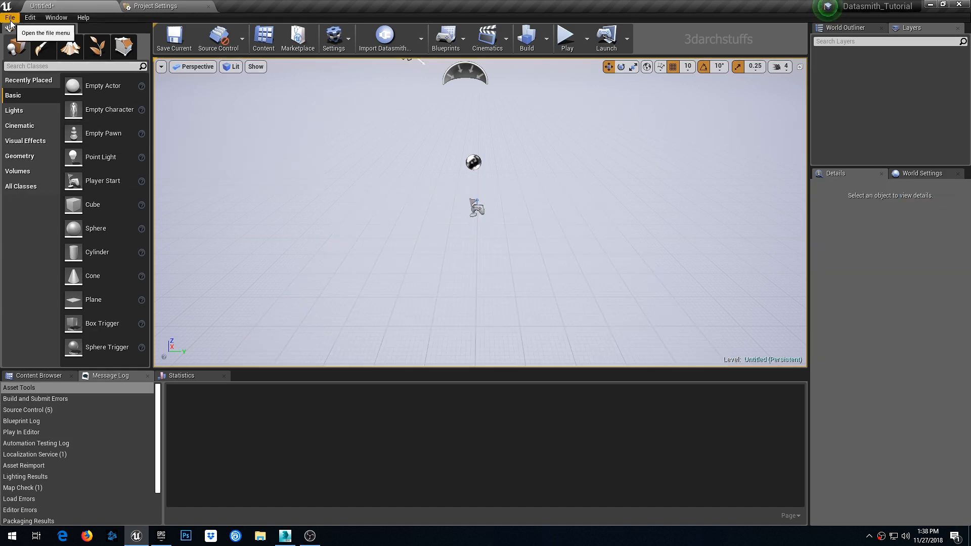
# - Save the current level as NewMap_01 inside a new Levels folder under Content
pyautogui.click(10, 20)
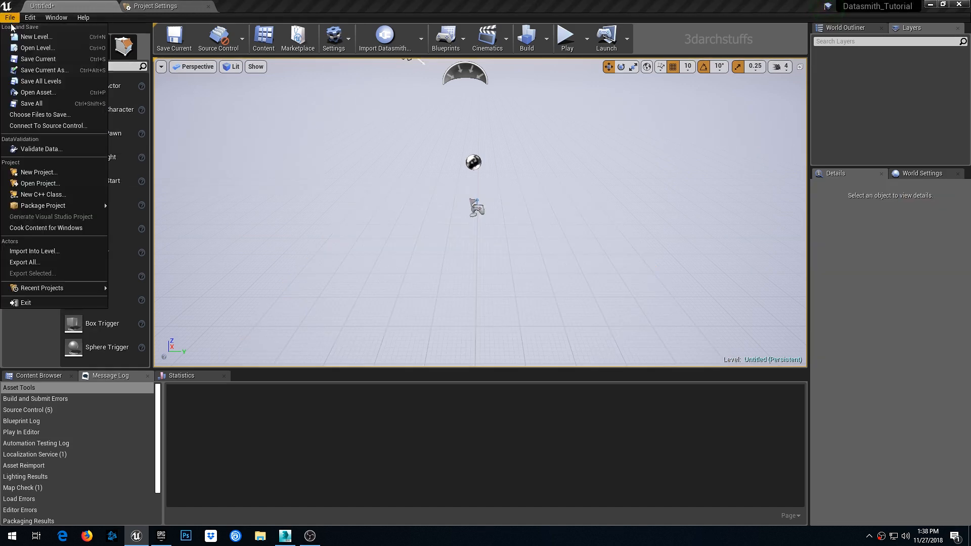
pyautogui.click(47, 69)
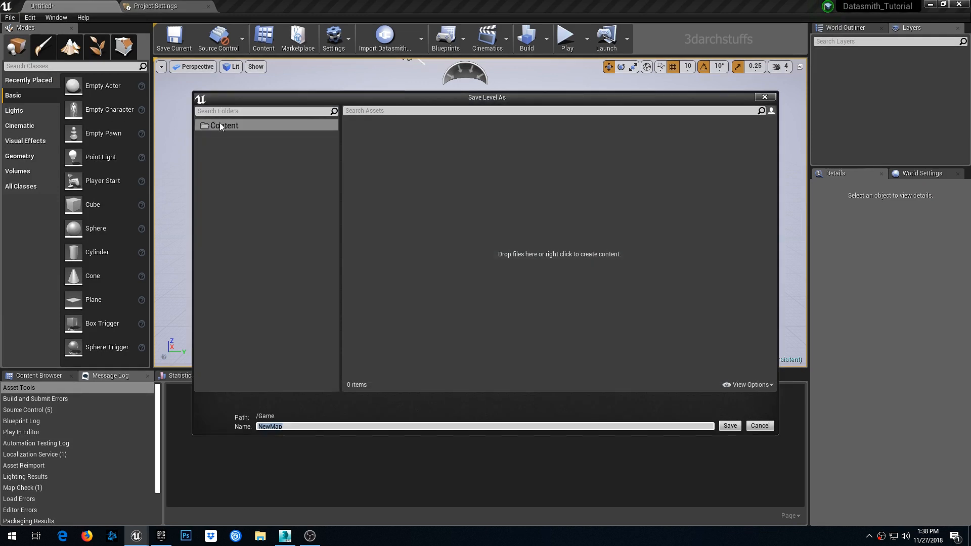
pyautogui.rightClick(224, 125)
pyautogui.click(248, 135)
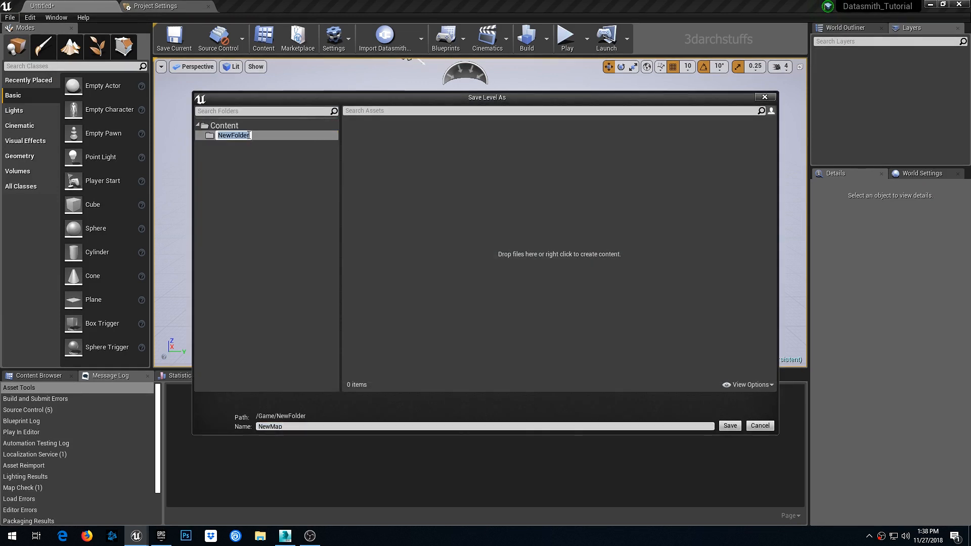
pyautogui.write('Levels')
pyautogui.press('Return')
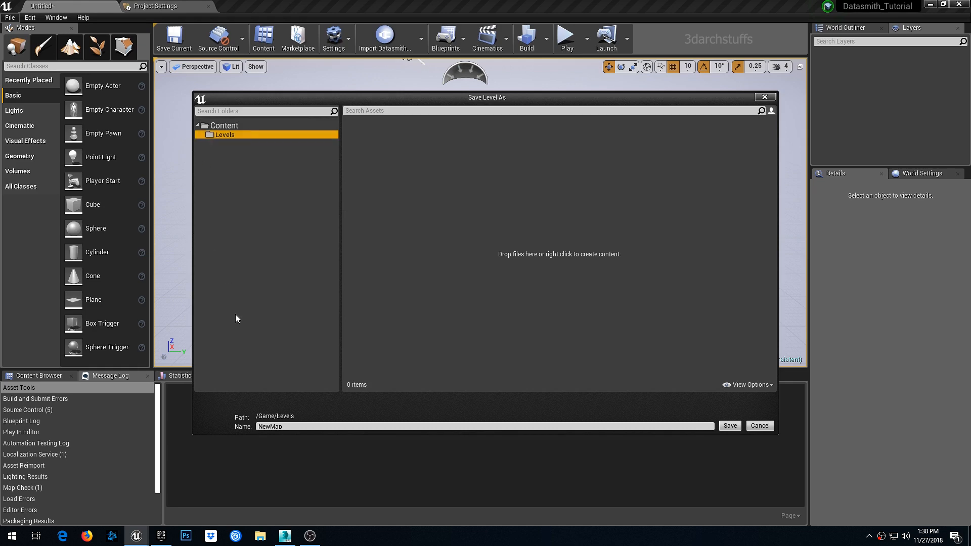
pyautogui.click(302, 427)
pyautogui.click(305, 428)
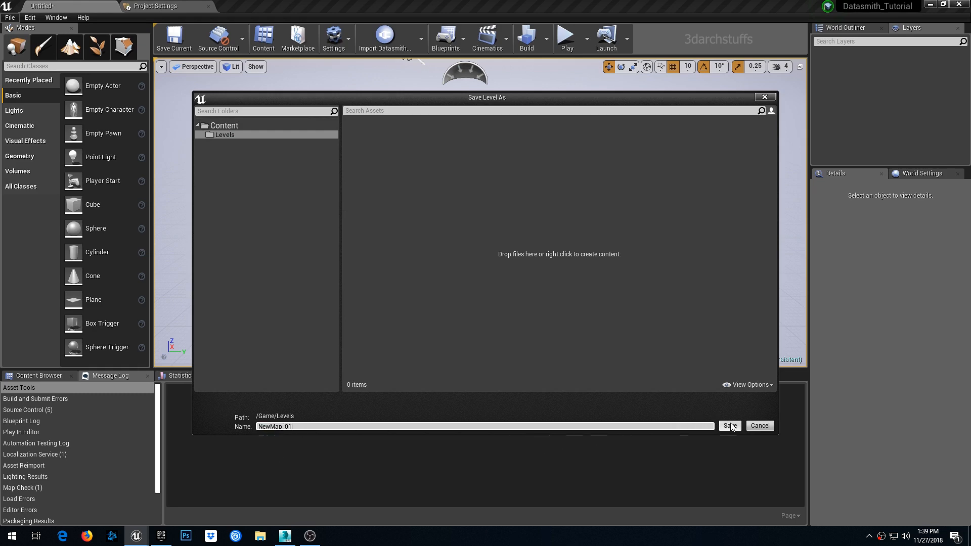
pyautogui.click(730, 425)
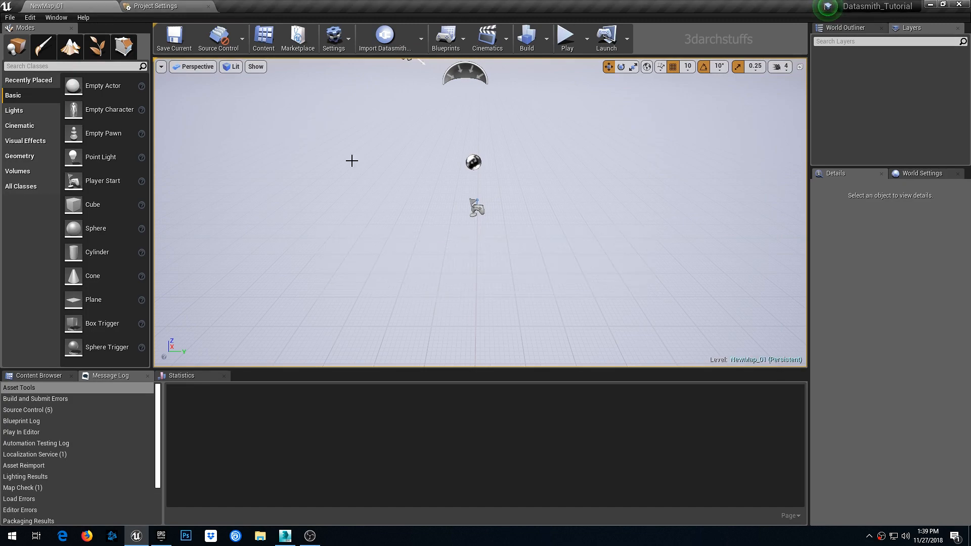
# - Open the project's Maps & Modes settings and set the Editor Startup Map to NewMap_01
pyautogui.click(162, 6)
pyautogui.click(54, 7)
pyautogui.click(34, 17)
pyautogui.click(62, 160)
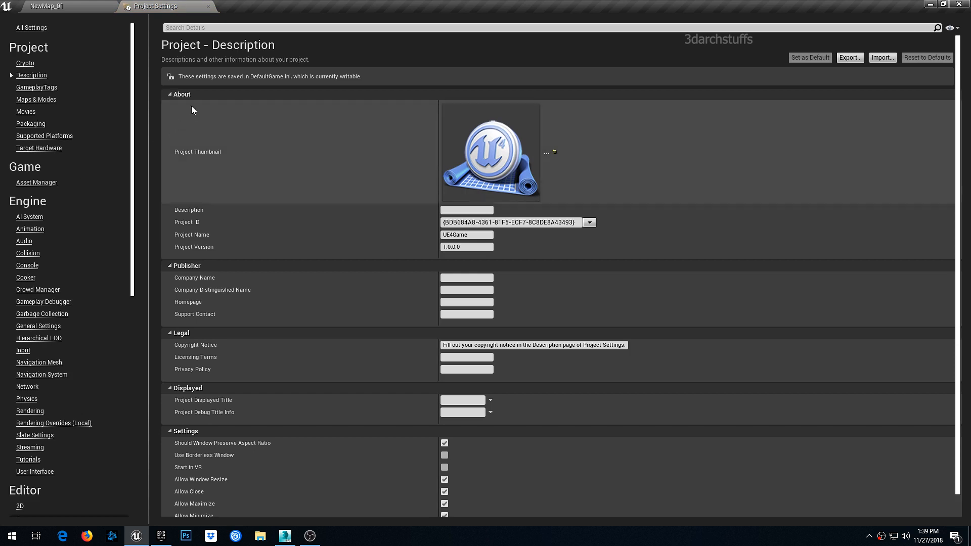
pyautogui.click(51, 99)
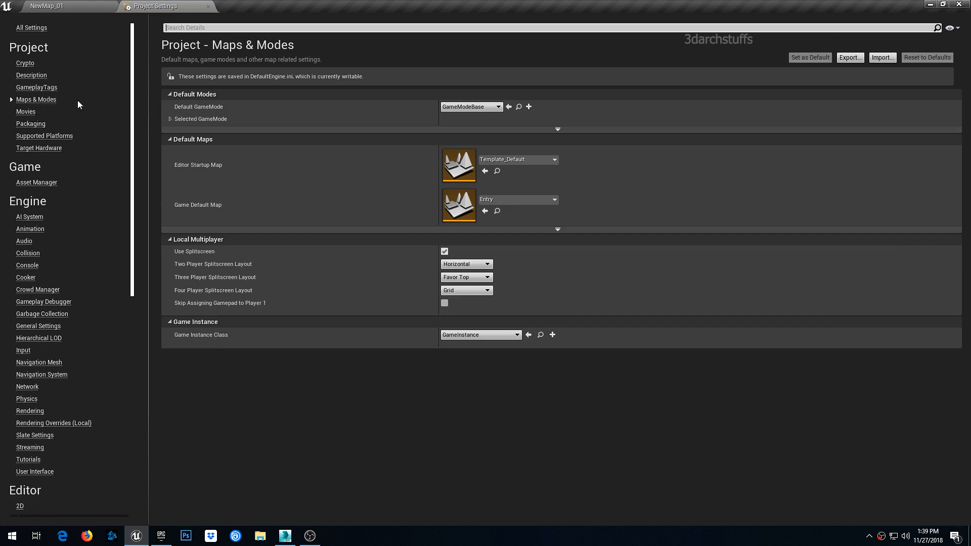
pyautogui.click(520, 161)
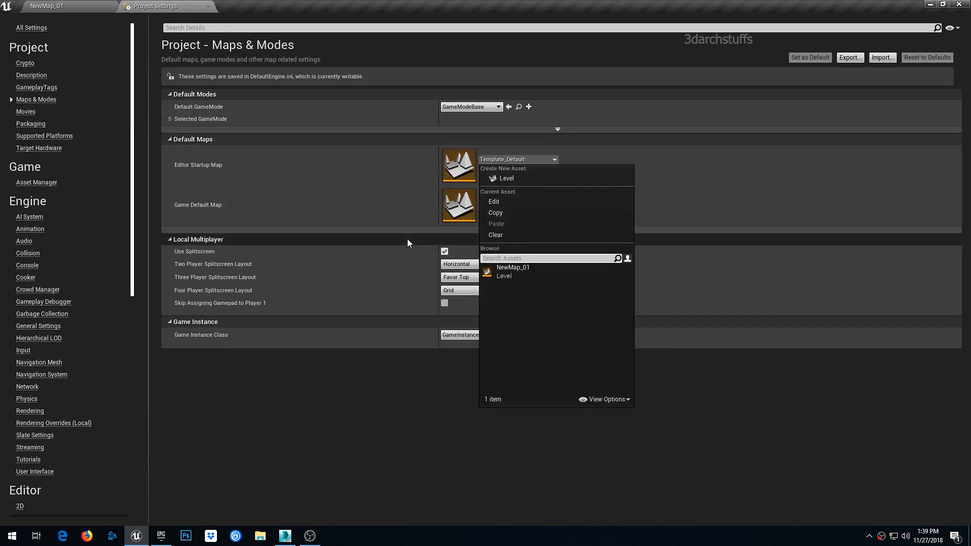
pyautogui.click(508, 272)
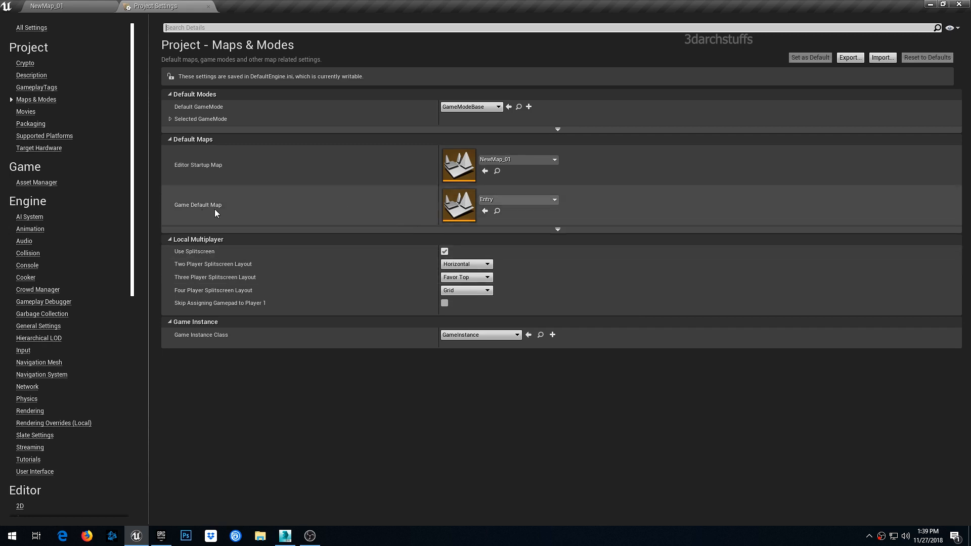
# - Set the Game Default Map to NewMap_01 and return to the level editor
pyautogui.click(501, 199)
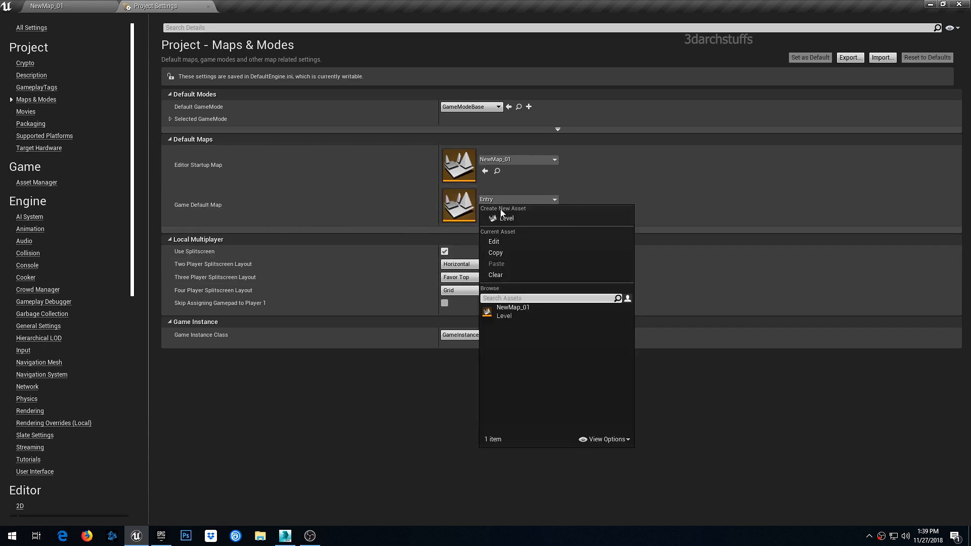
pyautogui.click(506, 309)
pyautogui.click(85, 7)
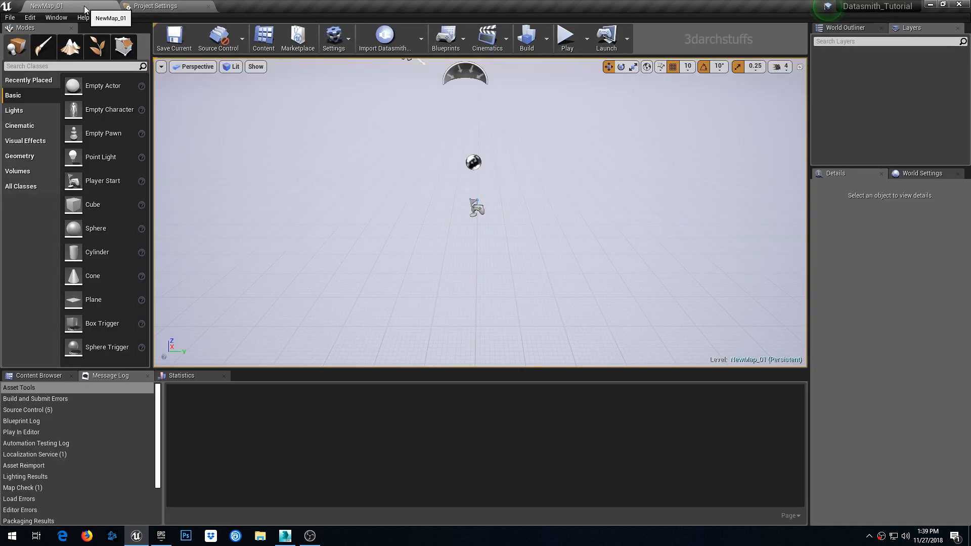
# - Open the Content Browser with its folder tree and browse the Levels folder
pyautogui.click(434, 185)
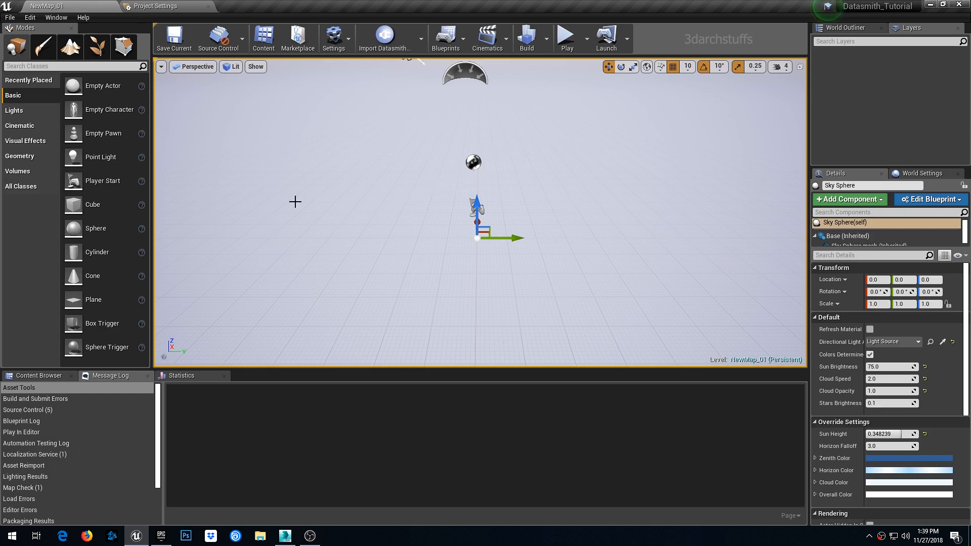
pyautogui.click(36, 377)
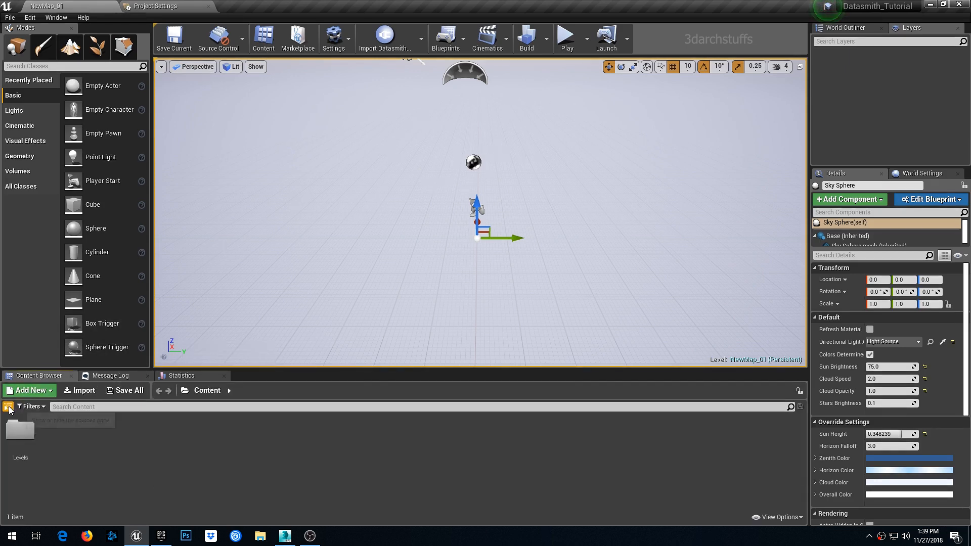
pyautogui.click(7, 406)
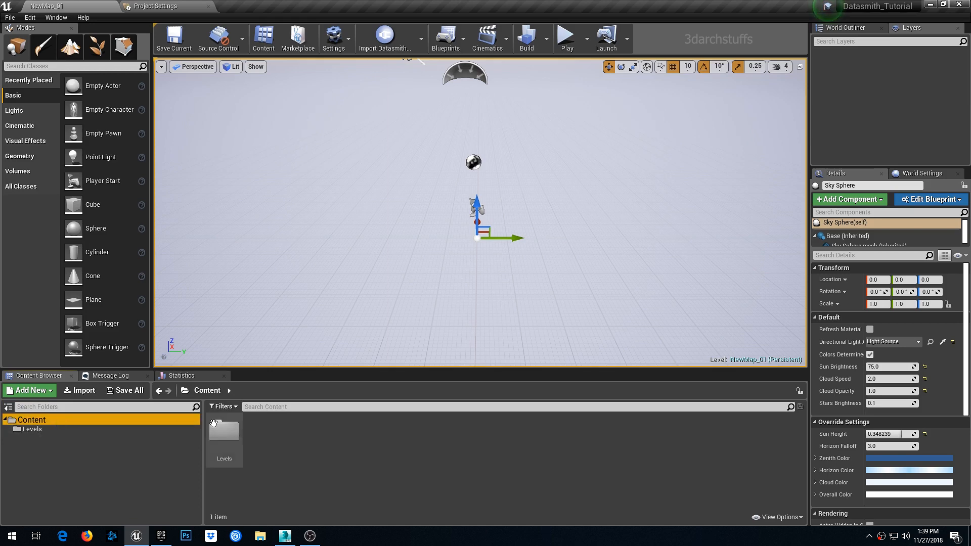
pyautogui.doubleClick(224, 431)
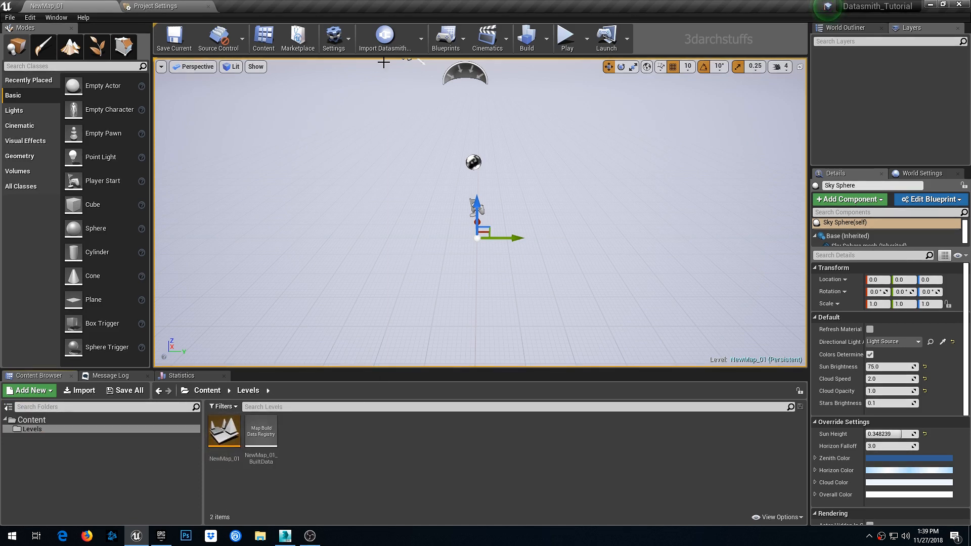
pyautogui.click(38, 422)
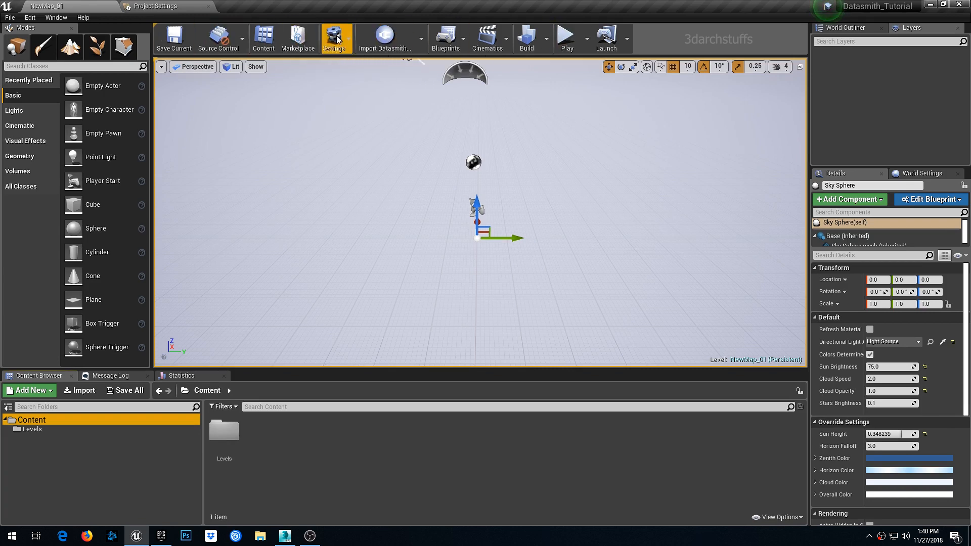
# - Open the Plugins window and search for the Datasmith plugins
pyautogui.click(55, 18)
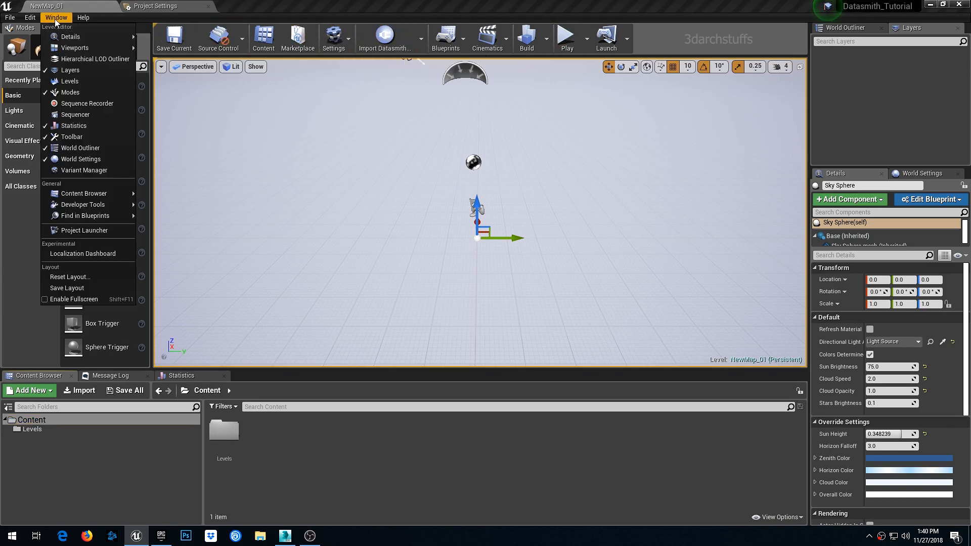
pyautogui.moveTo(30, 17)
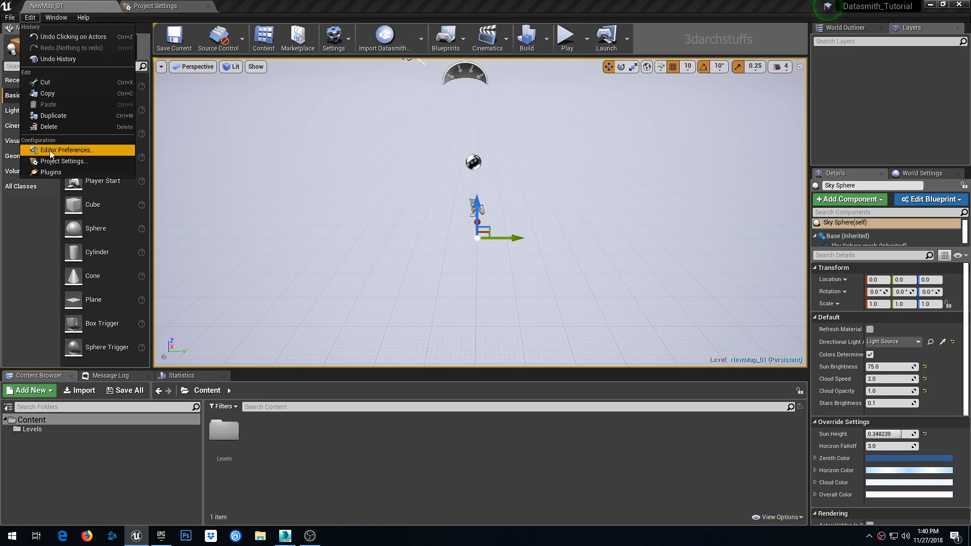
pyautogui.click(50, 173)
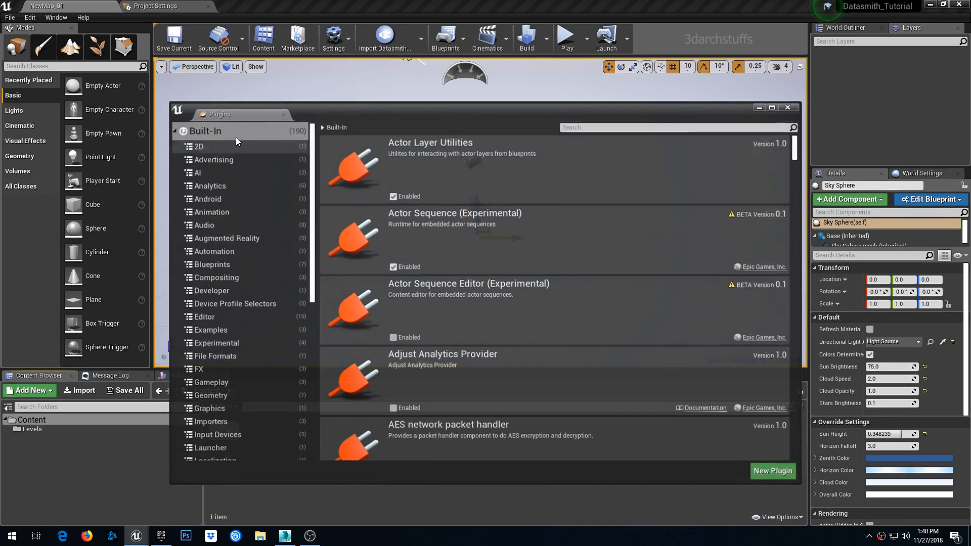
pyautogui.click(599, 127)
pyautogui.write('da')
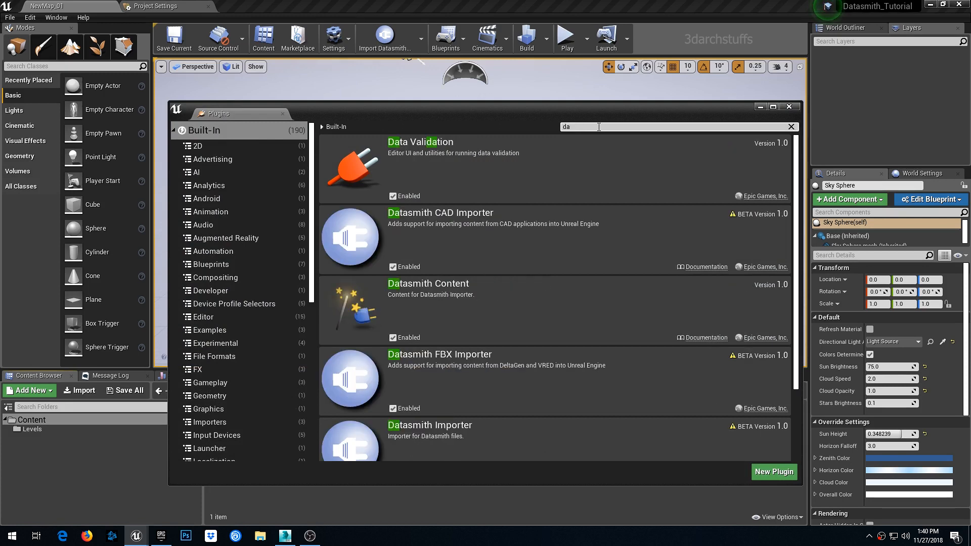
pyautogui.write('ta')
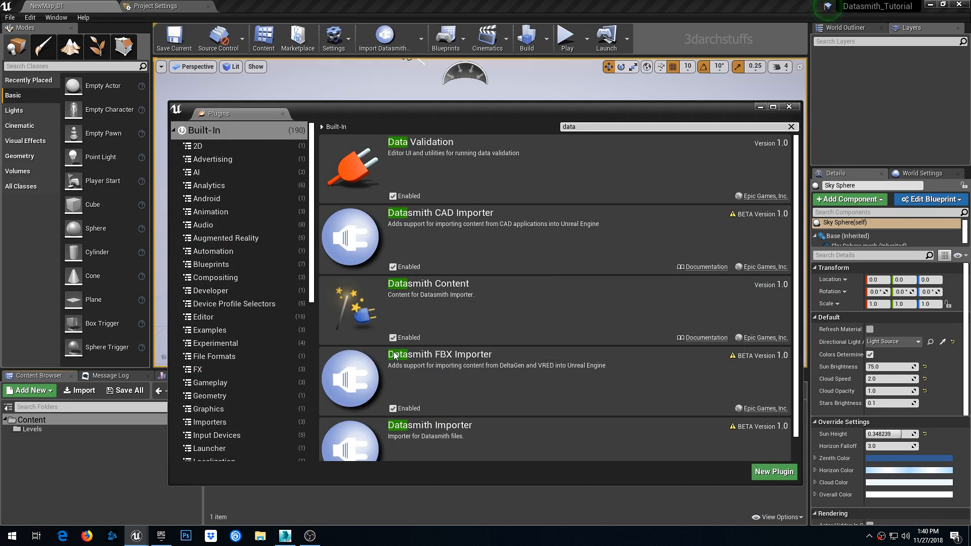
pyautogui.click(789, 106)
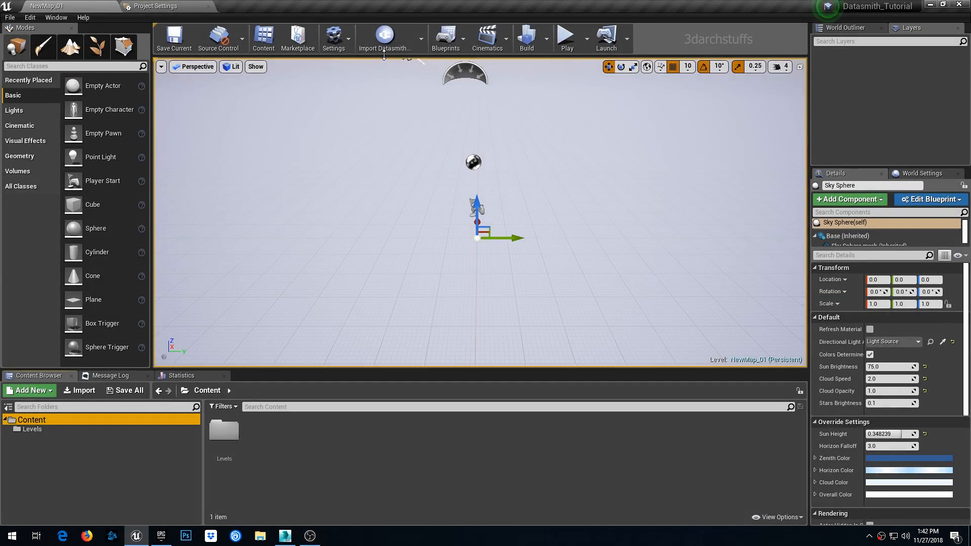
# - Start a Datasmith import of Export_01.udatasmith from D:\Tutorial\Export into the Content folder
pyautogui.click(384, 39)
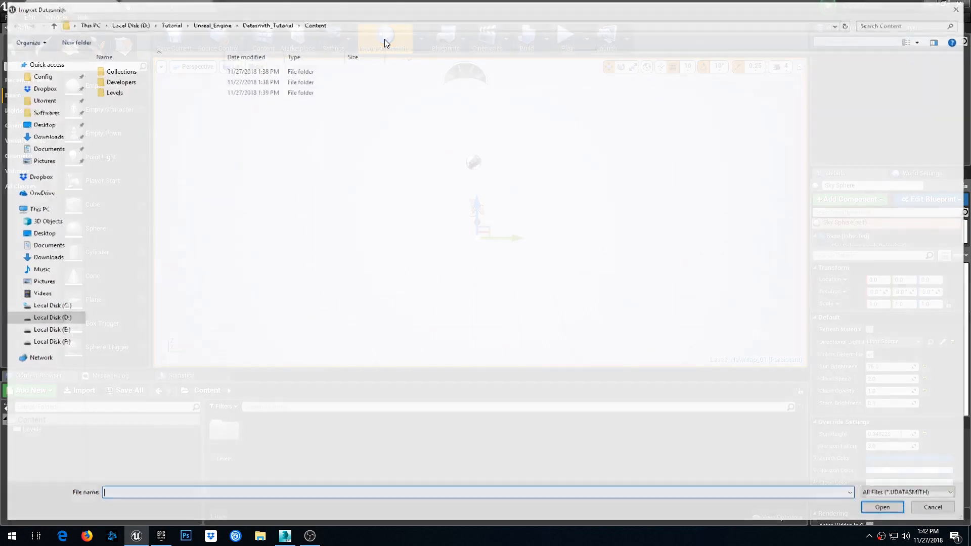
pyautogui.click(56, 319)
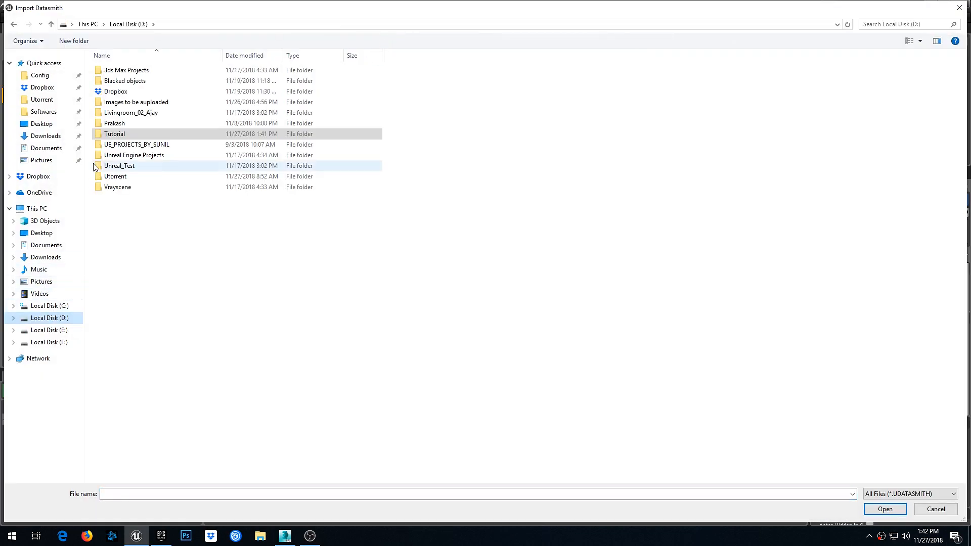
pyautogui.doubleClick(119, 140)
pyautogui.doubleClick(117, 93)
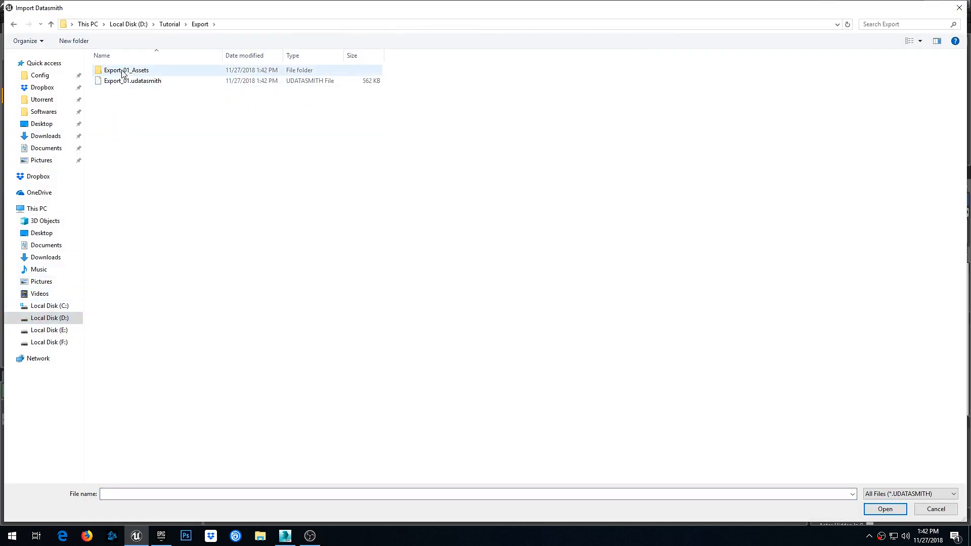
pyautogui.click(127, 82)
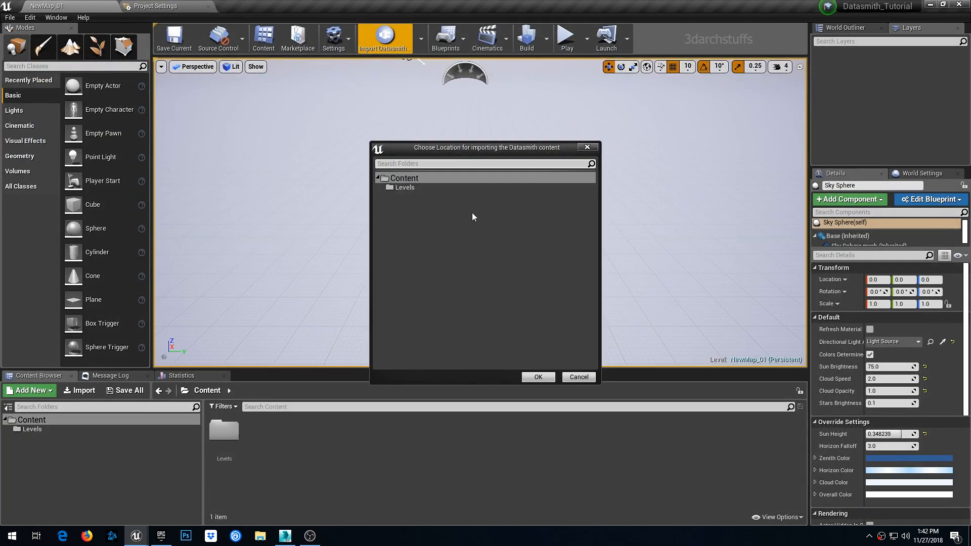
pyautogui.click(403, 178)
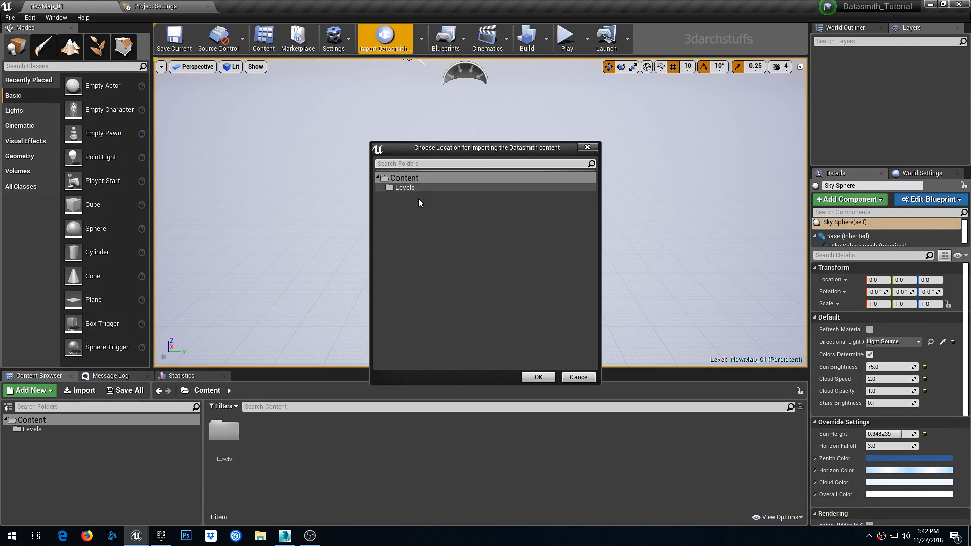
pyautogui.click(539, 377)
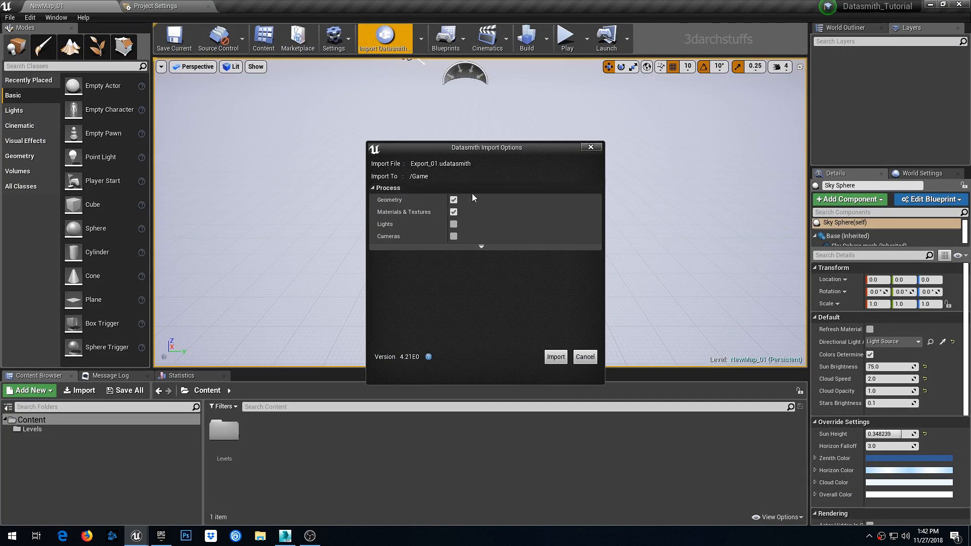
# - Import with geometry and materials only, lights and cameras excluded, and Max Lightmap Resolution at 64
pyautogui.click(481, 248)
pyautogui.click(454, 224)
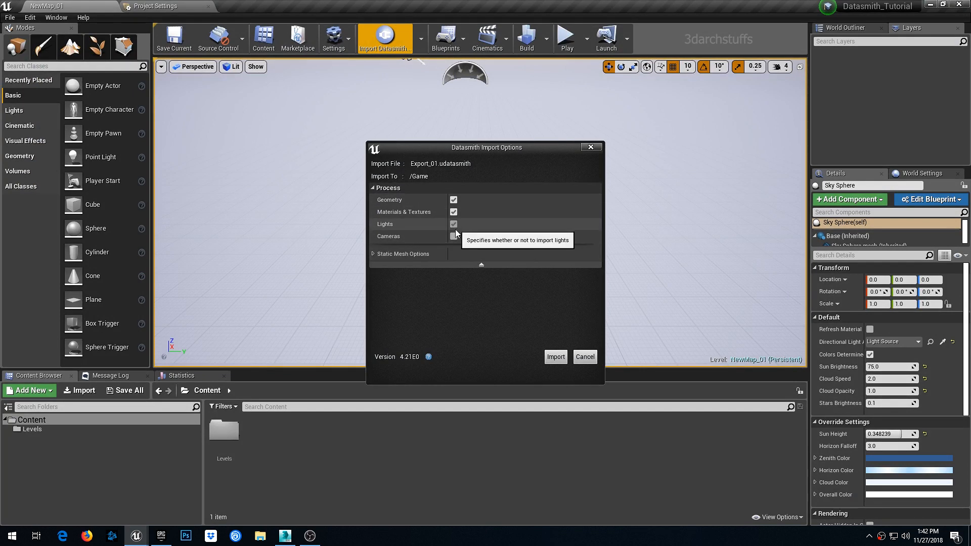
pyautogui.click(453, 236)
pyautogui.click(373, 254)
pyautogui.click(475, 280)
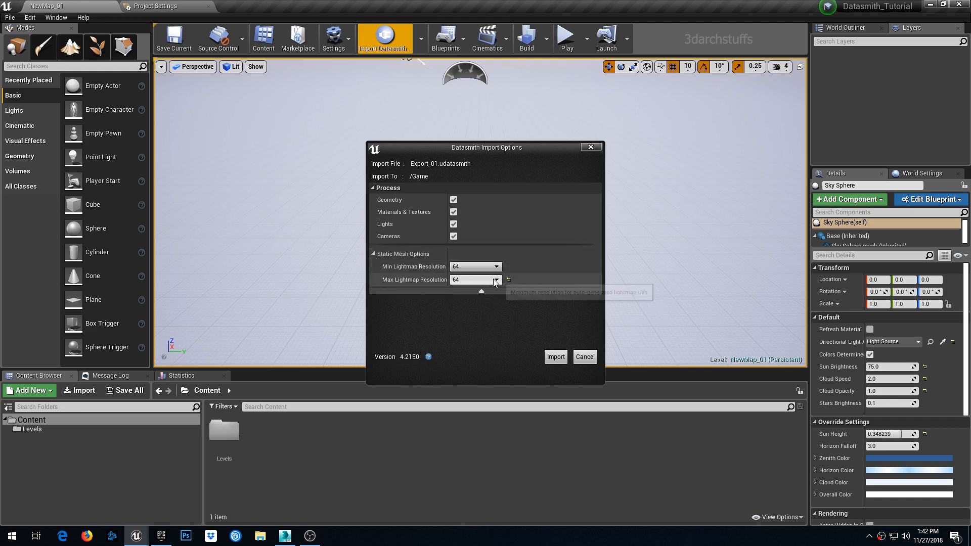
pyautogui.click(510, 285)
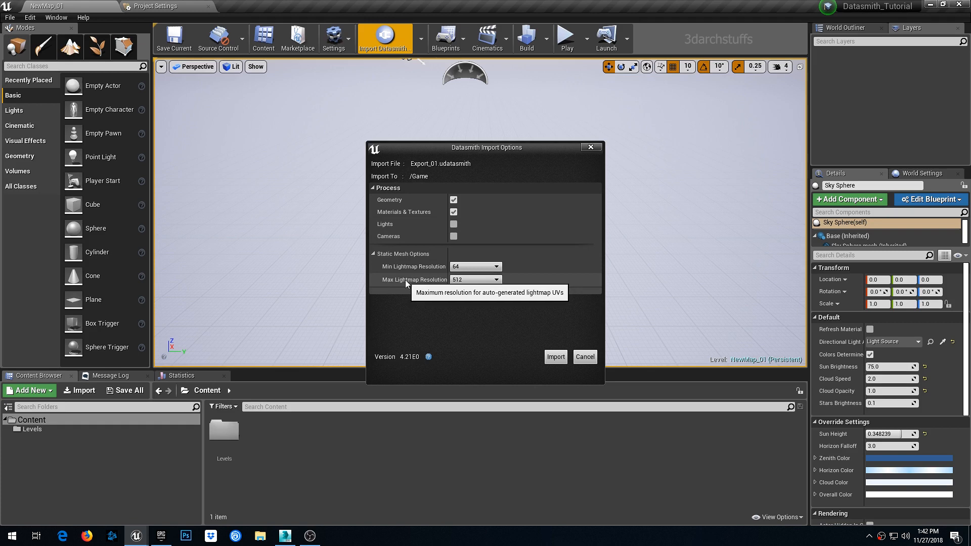
pyautogui.click(458, 281)
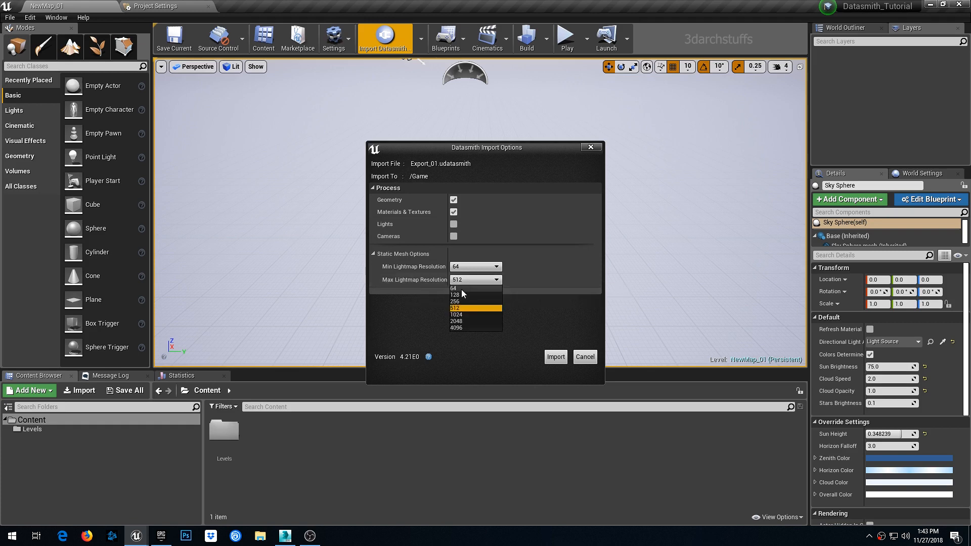
pyautogui.click(462, 290)
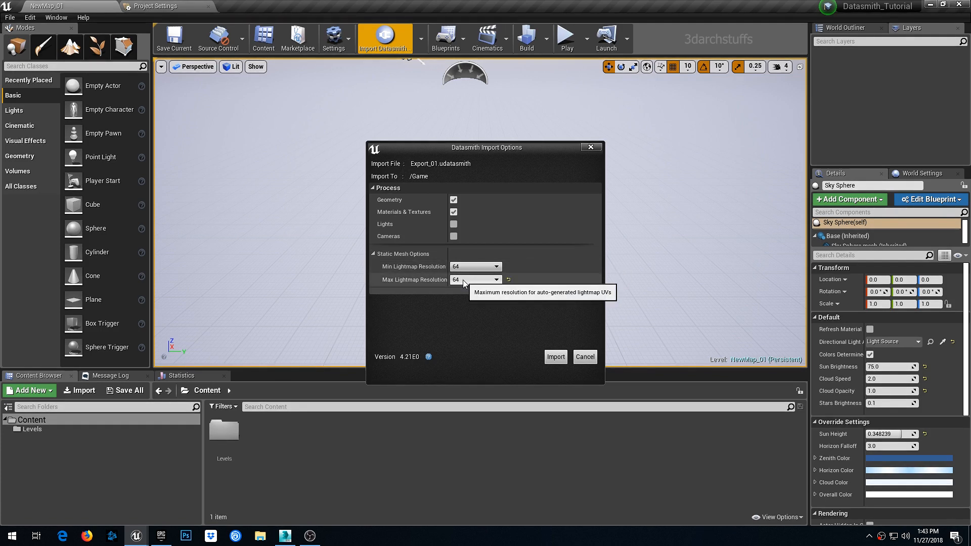
pyautogui.click(556, 357)
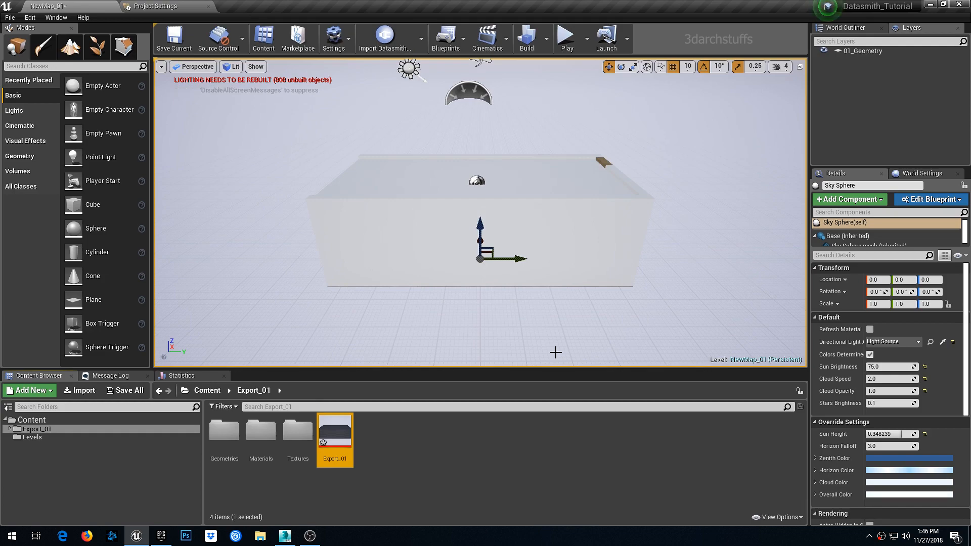
# - Inspect the imported building inside and out in the viewport
pyautogui.keyDown('alt'); pyautogui.moveTo(542, 208); pyautogui.dragTo(542, 214); pyautogui.keyUp('alt')
pyautogui.scroll(10, 542, 214)
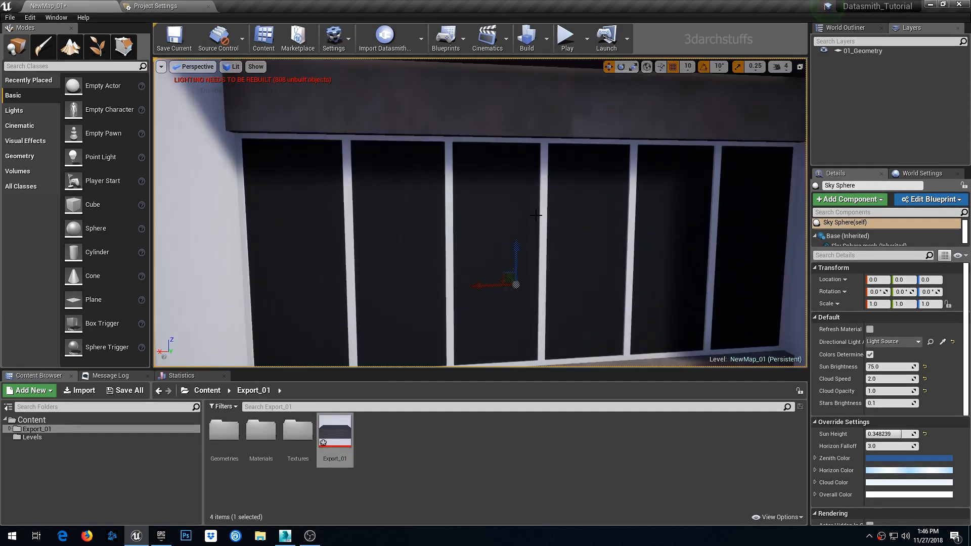
pyautogui.moveTo(524, 218); pyautogui.dragTo(744, 217, button='right')
pyautogui.scroll(-3, 524, 219)
pyautogui.scroll(3, 525, 218)
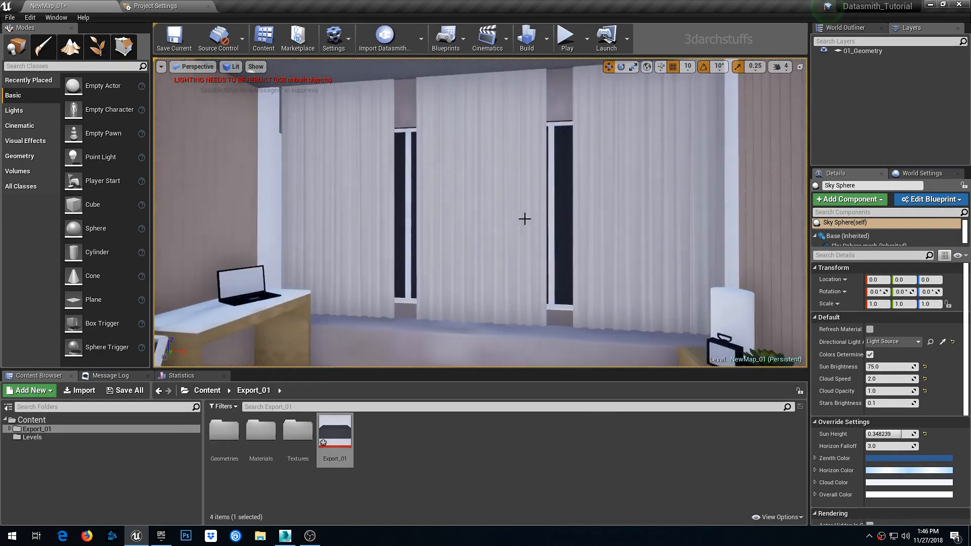
pyautogui.moveTo(524, 219); pyautogui.dragTo(202, 220, button='right')
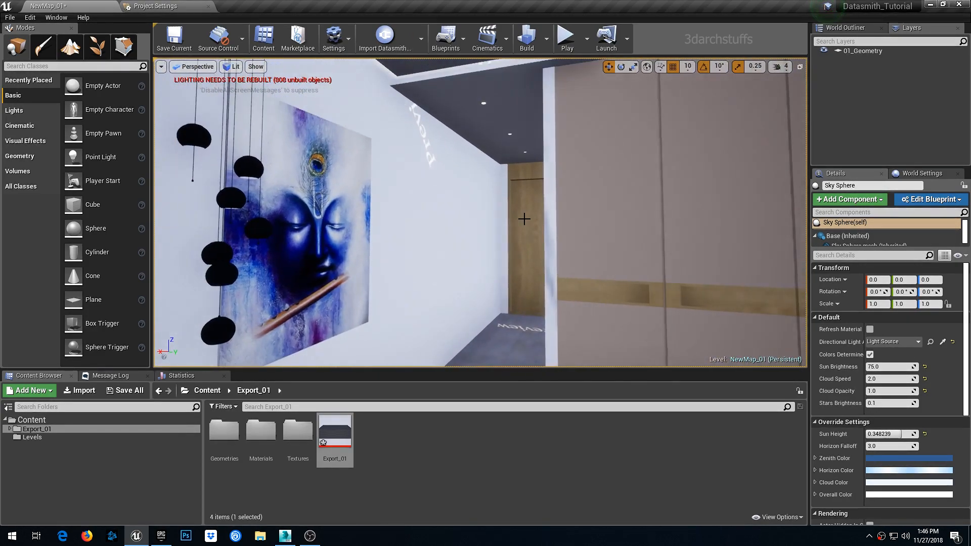
pyautogui.scroll(-15, 527, 211)
pyautogui.scroll(-4, 527, 211)
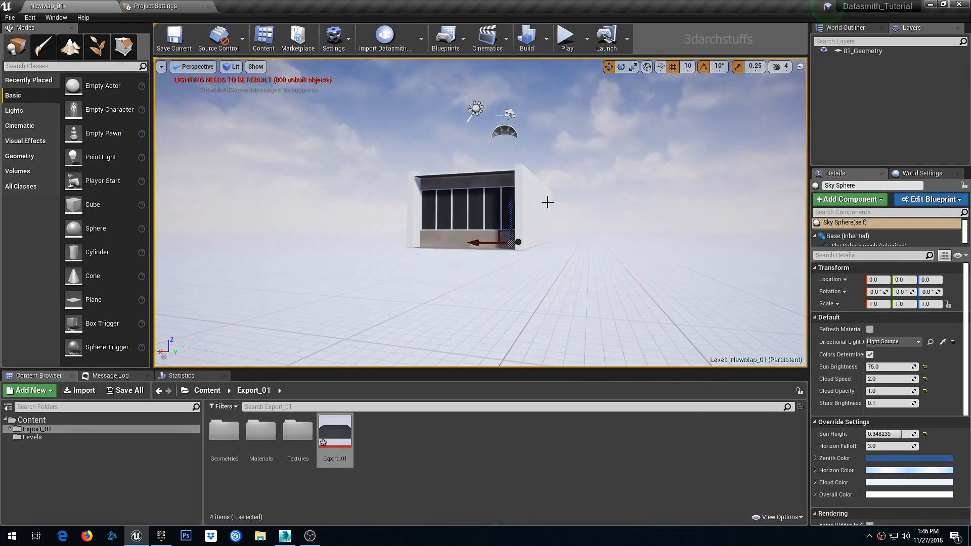
pyautogui.keyDown('alt'); pyautogui.moveTo(546, 202); pyautogui.dragTo(162, 224); pyautogui.keyUp('alt')
pyautogui.keyDown('alt'); pyautogui.moveTo(584, 193); pyautogui.dragTo(493, 189); pyautogui.keyUp('alt')
pyautogui.scroll(2, 550, 193)
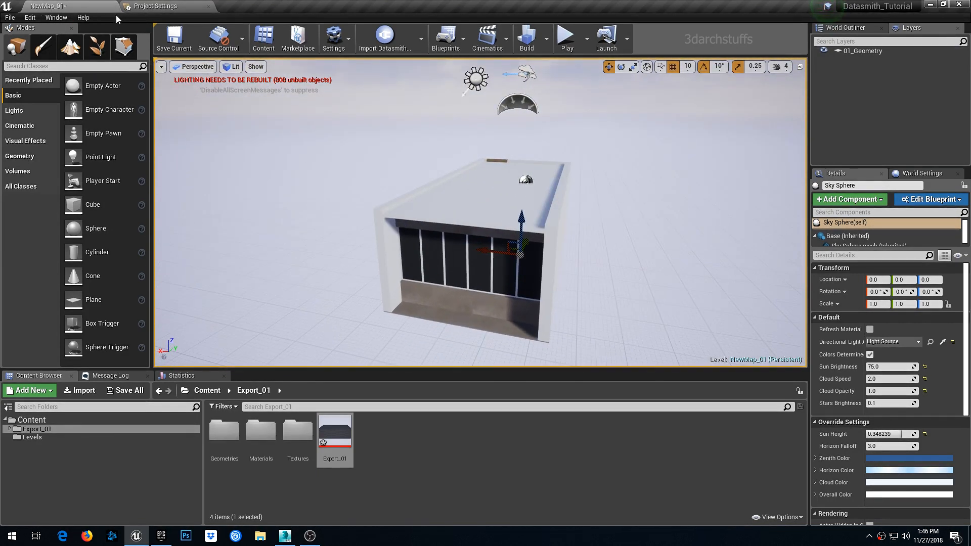
# - Open the Project Settings' Rendering section and disable Texture Streaming
pyautogui.click(156, 7)
pyautogui.click(96, 7)
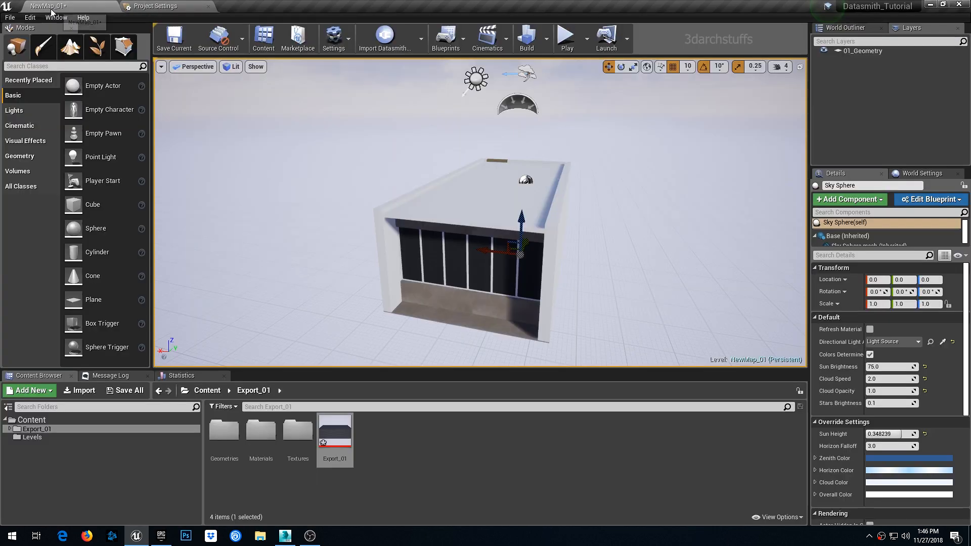
pyautogui.click(30, 18)
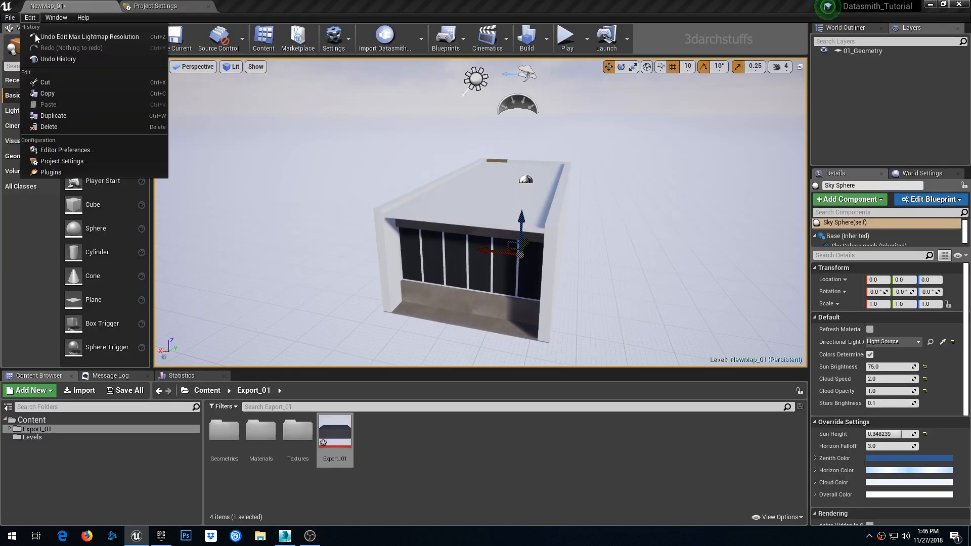
pyautogui.click(50, 161)
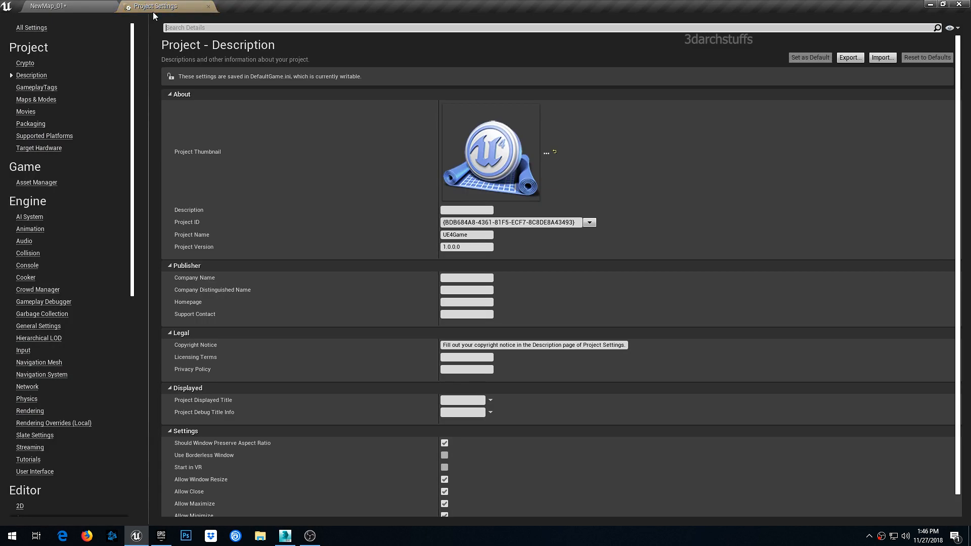
pyautogui.click(26, 411)
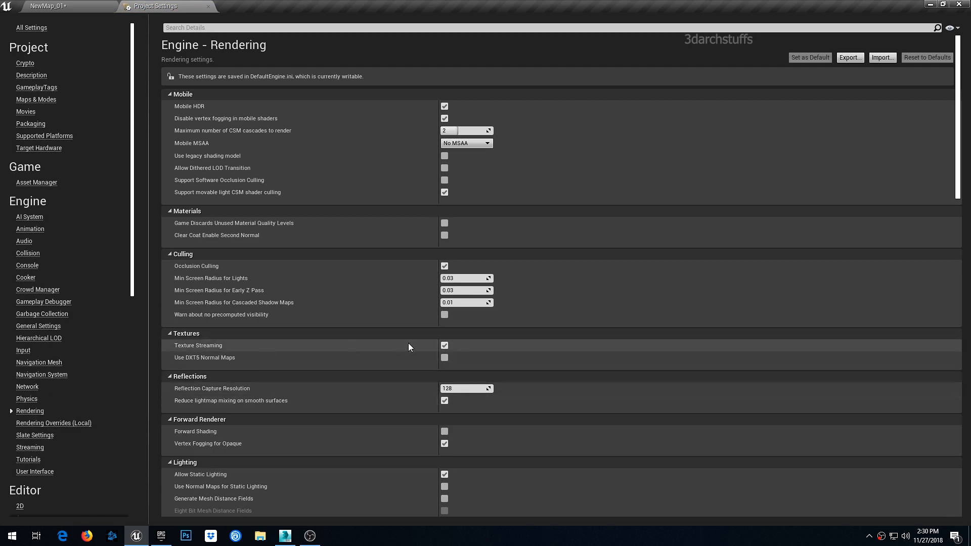
pyautogui.moveTo(180, 349)
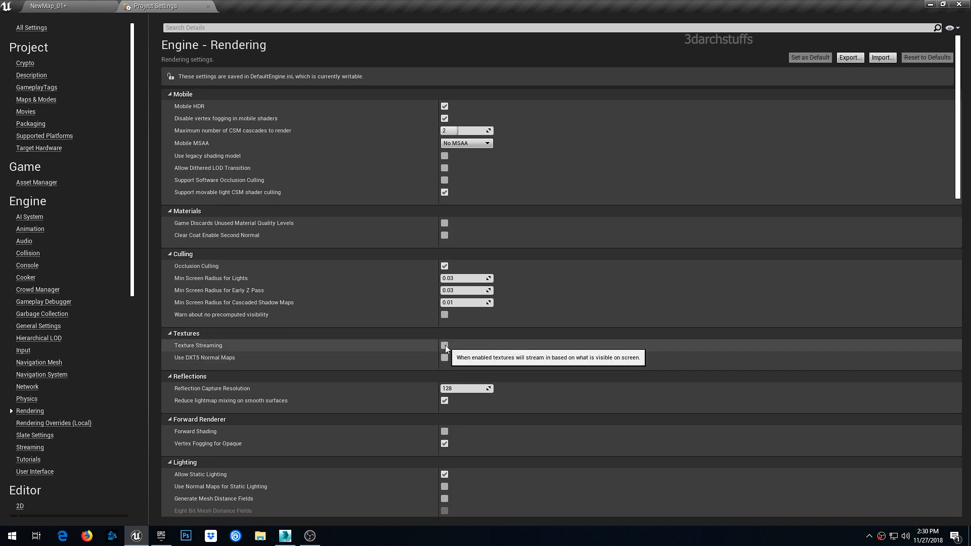
# - Disable Bloom, Ambient Occlusion, Ambient Occlusion Static Fraction, Auto Exposure and Motion Blur in the rendering Default Settings
pyautogui.scroll(-4, 574, 329)
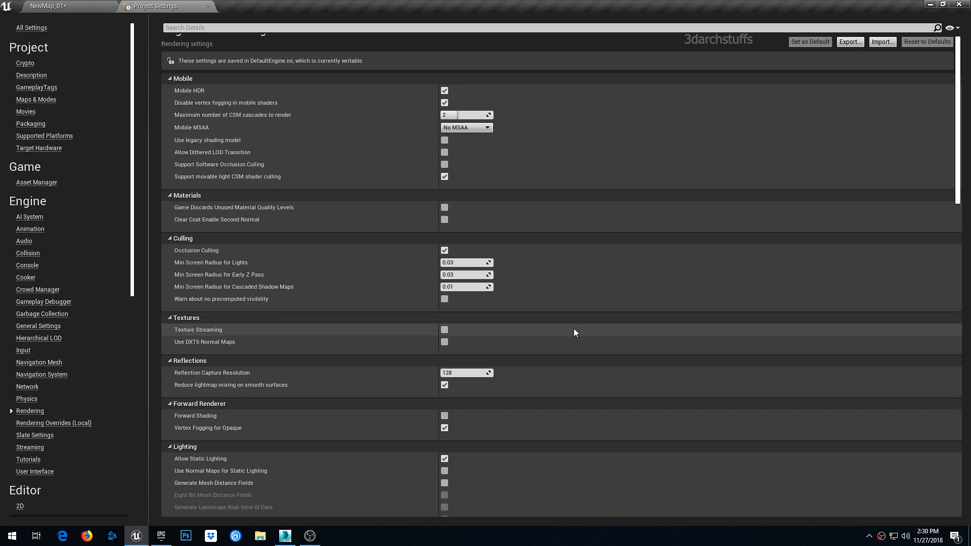
pyautogui.scroll(-6, 574, 329)
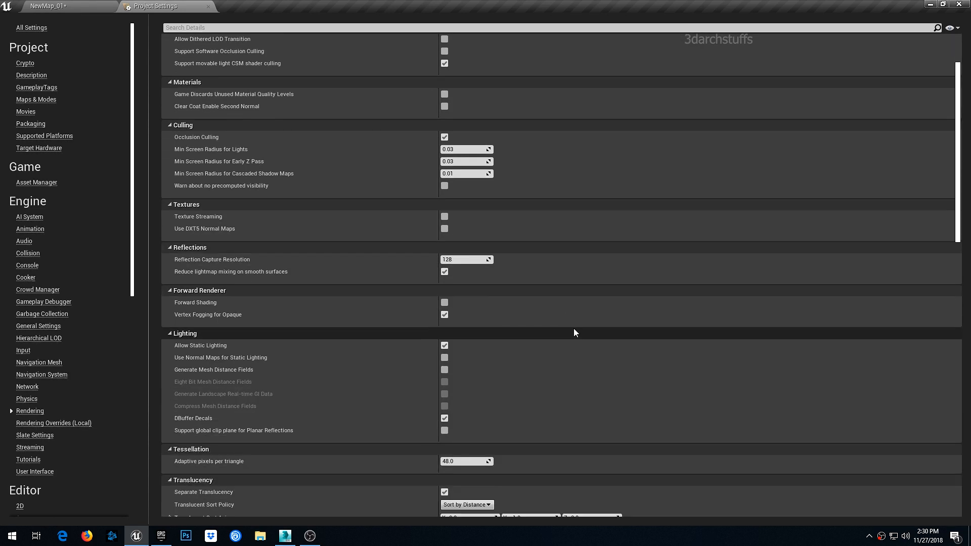
pyautogui.scroll(-7, 575, 333)
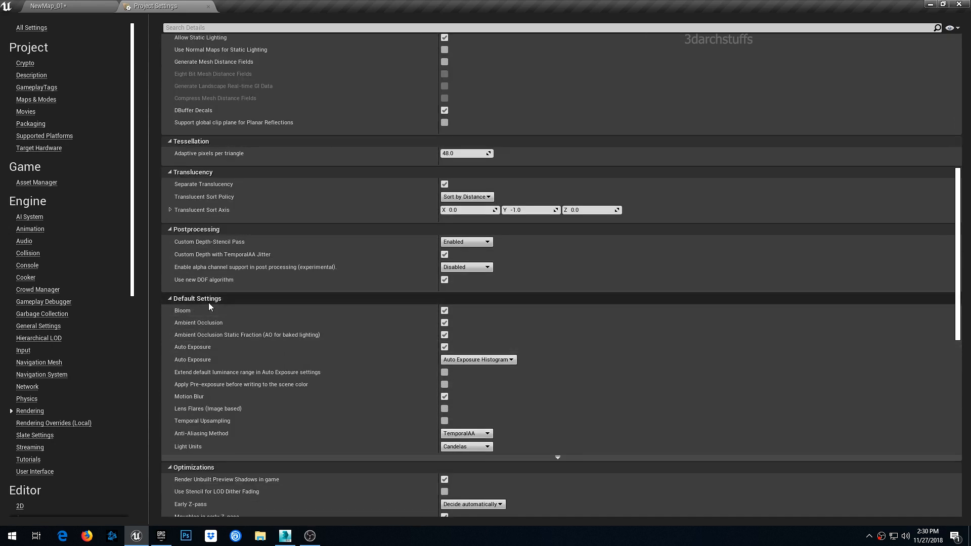
pyautogui.click(445, 310)
pyautogui.click(444, 323)
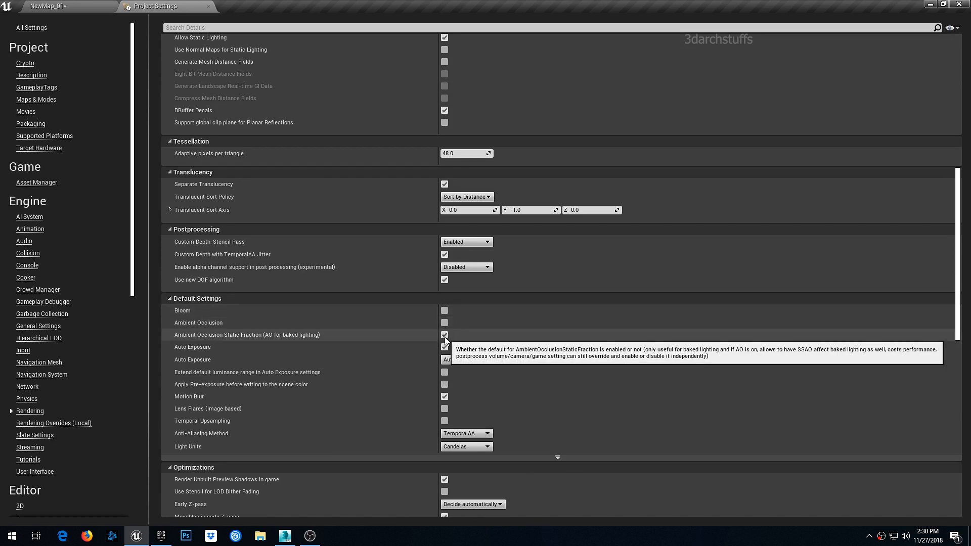
pyautogui.click(445, 335)
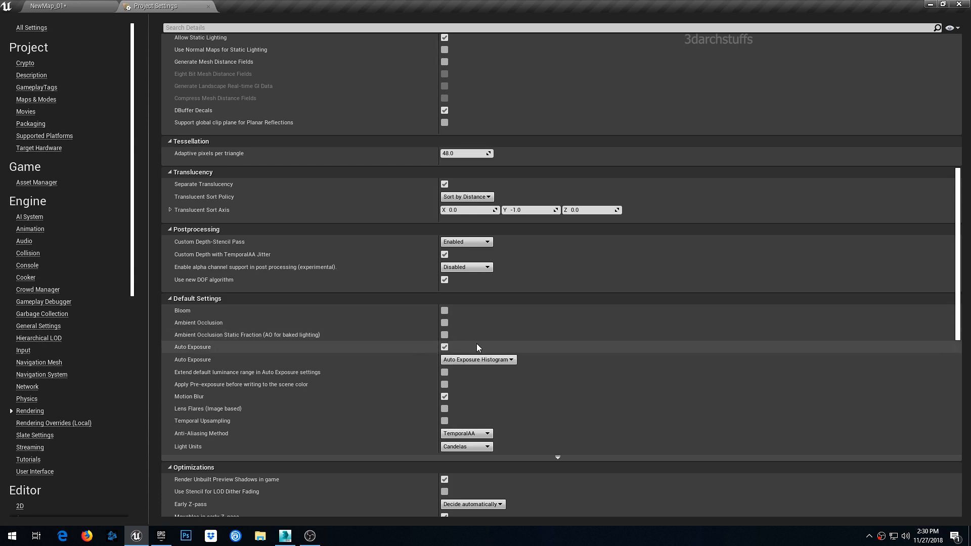
pyautogui.click(444, 347)
pyautogui.click(445, 397)
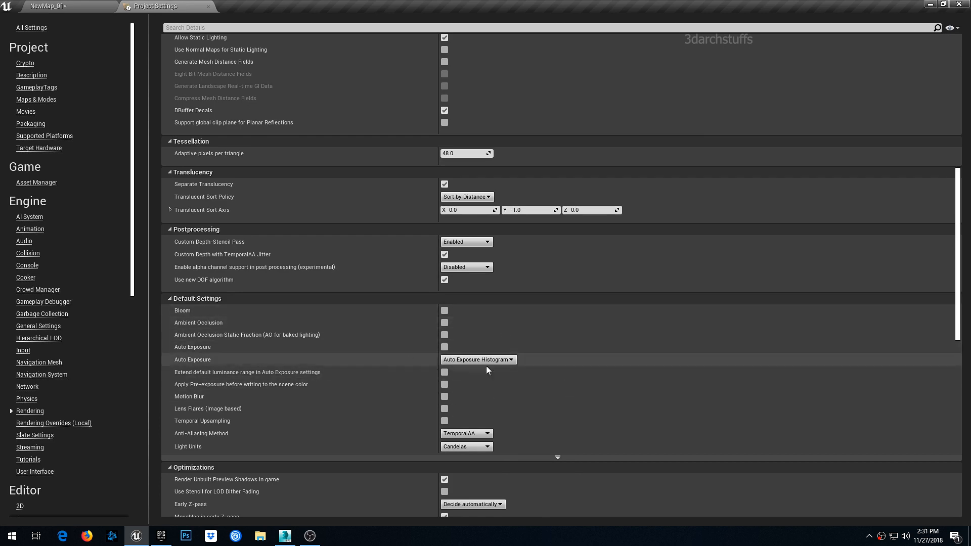
pyautogui.scroll(-3, 587, 356)
pyautogui.scroll(-5, 588, 356)
pyautogui.scroll(15, 588, 356)
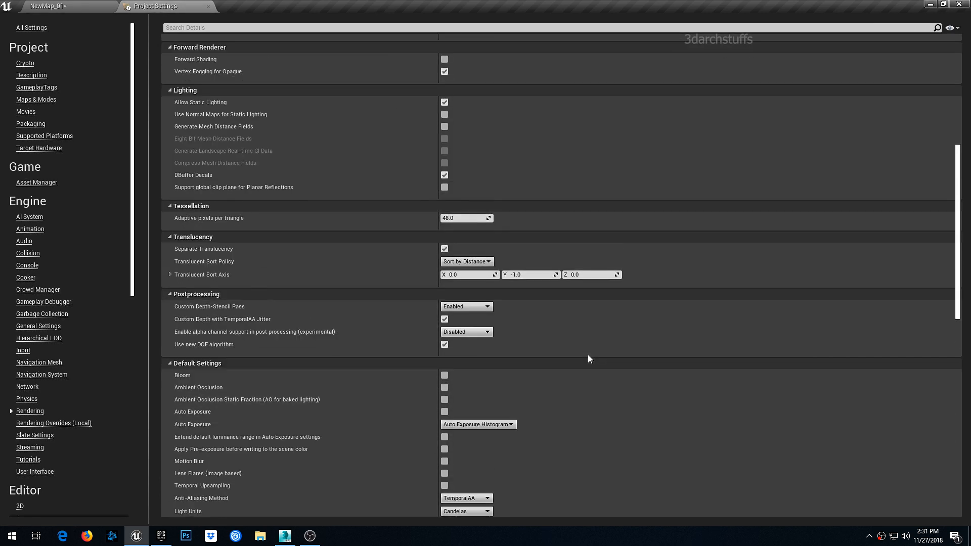
pyautogui.scroll(7, 590, 352)
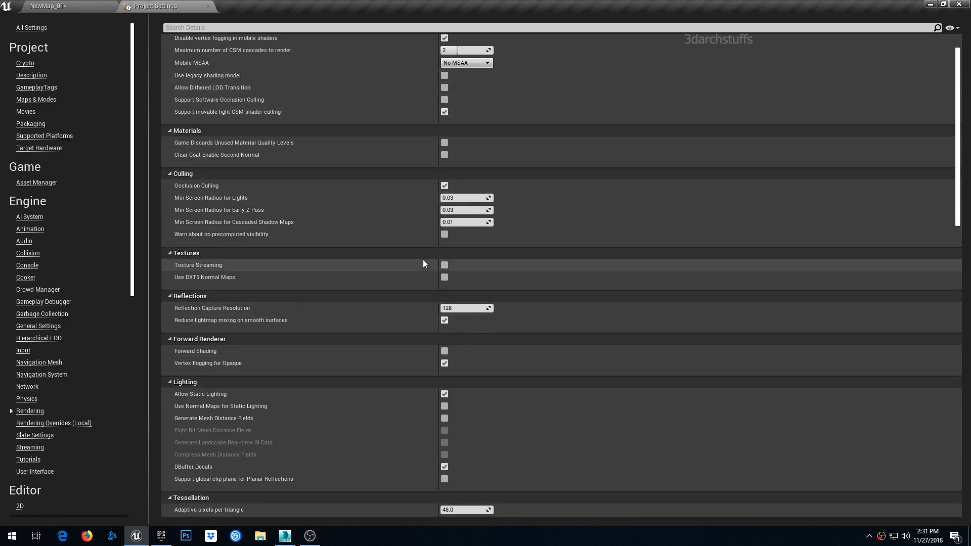
pyautogui.scroll(-18, 612, 352)
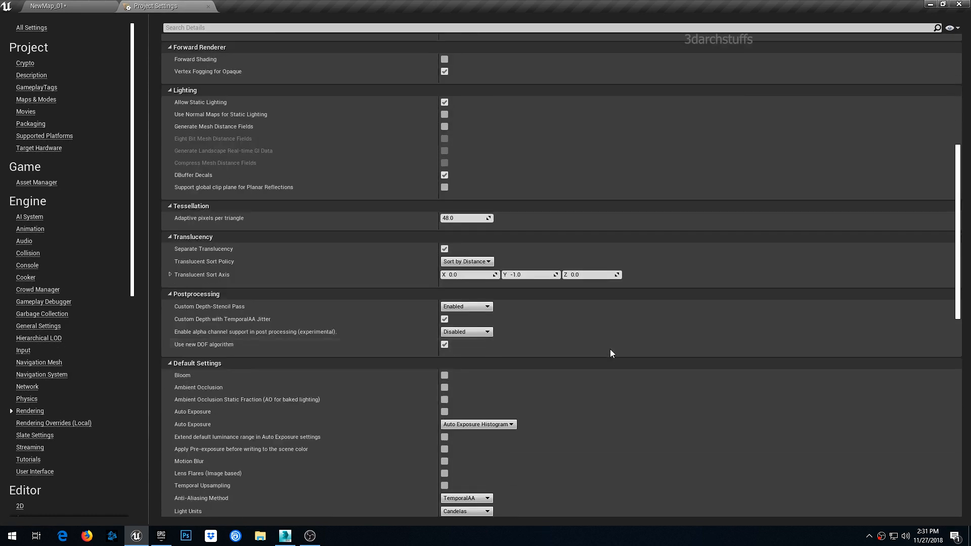
# - Return to the NewMap_01 level and save all unsaved levels and assets
pyautogui.click(101, 7)
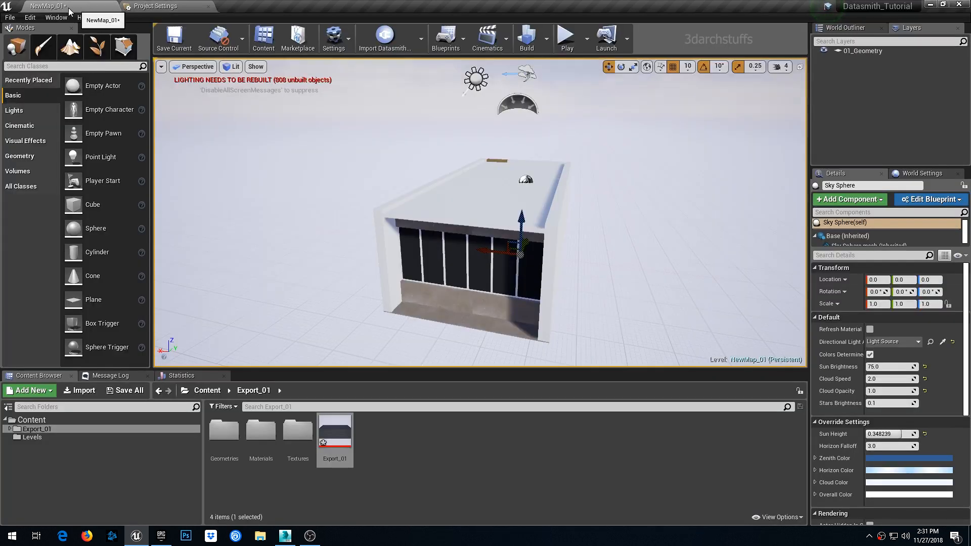
pyautogui.click(10, 18)
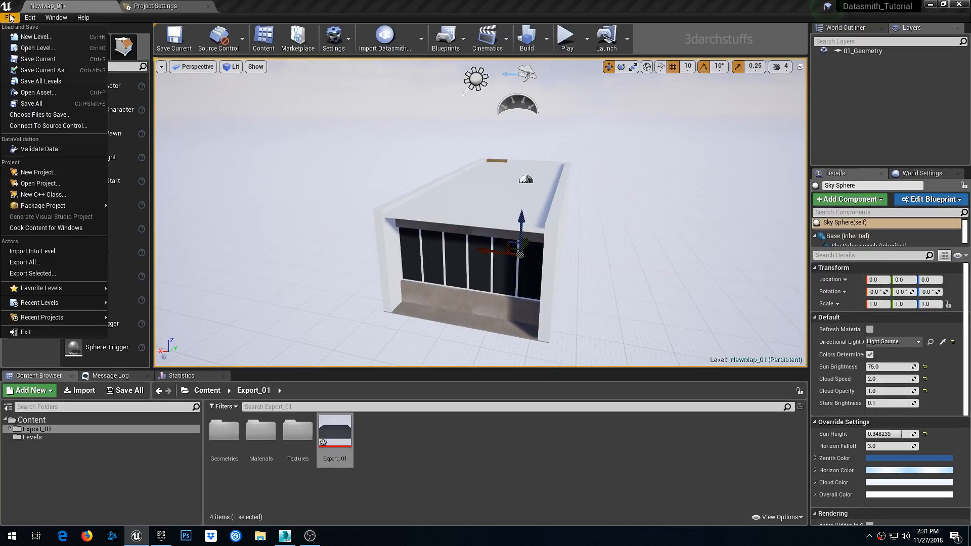
pyautogui.click(32, 104)
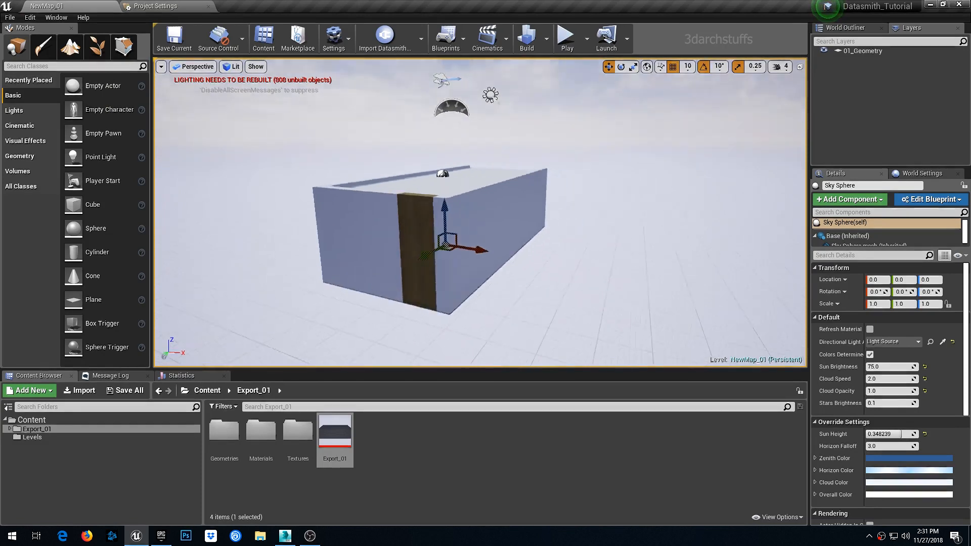
# - Add a Lightmass Importance Volume to the level at the building
pyautogui.keyDown('alt'); pyautogui.moveTo(442, 207); pyautogui.dragTo(165, 201); pyautogui.keyUp('alt')
pyautogui.scroll(3, 482, 200)
pyautogui.keyDown('alt'); pyautogui.moveTo(481, 200); pyautogui.dragTo(662, 201); pyautogui.keyUp('alt')
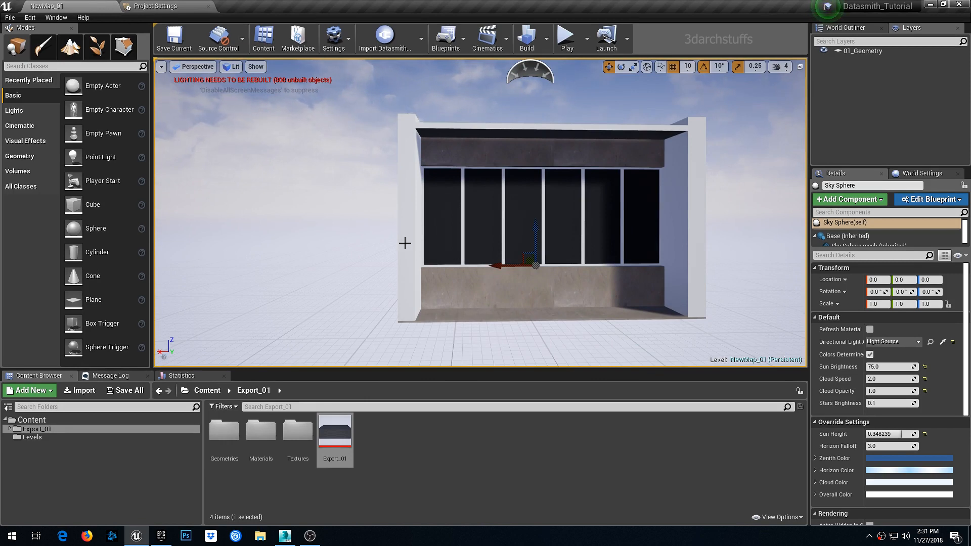
pyautogui.click(39, 66)
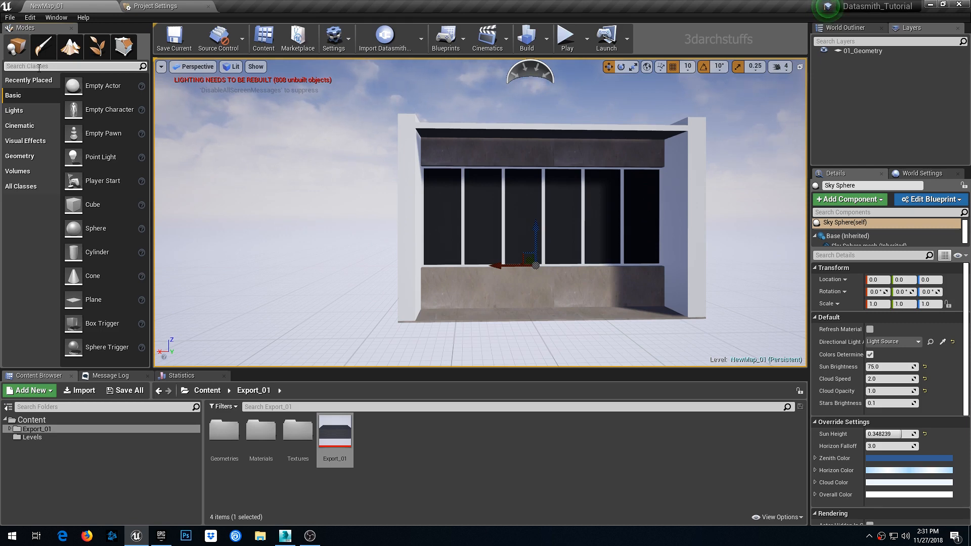
pyautogui.write('lightm')
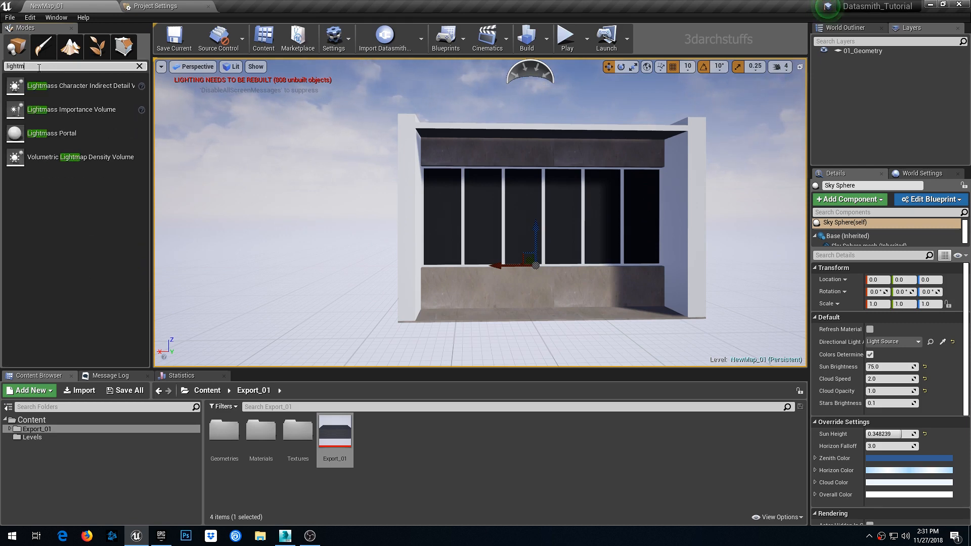
pyautogui.moveTo(60, 110); pyautogui.dragTo(478, 202)
# - In the front view, scale the Lightmass Importance Volume to about 3 × 1 × 2.5 around the building's width and height
pyautogui.hotkey('alt', 'h')
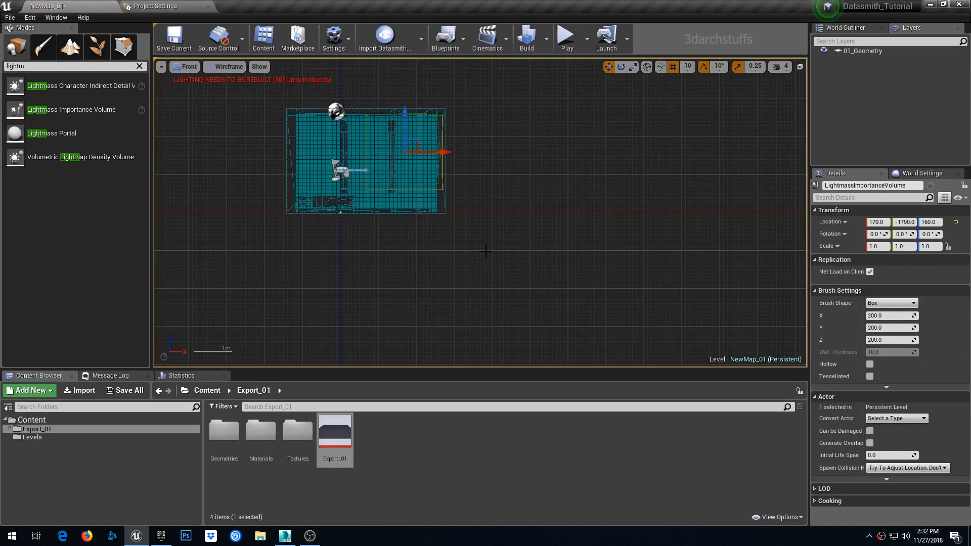
pyautogui.press('f')
pyautogui.scroll(4, 452, 211)
pyautogui.moveTo(491, 204); pyautogui.dragTo(556, 224)
pyautogui.press('r')
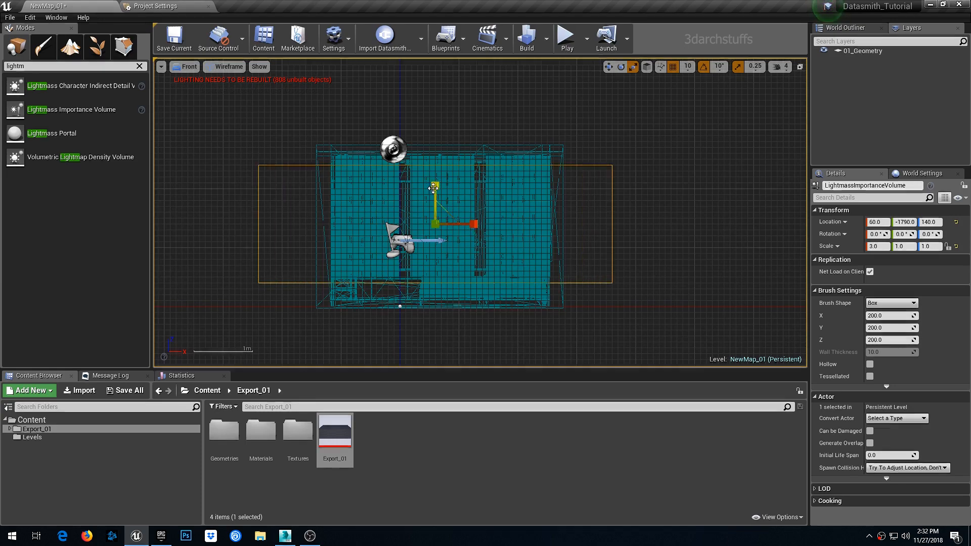
pyautogui.moveTo(433, 200); pyautogui.dragTo(434, 140)
pyautogui.moveTo(532, 205); pyautogui.dragTo(558, 198, button='right')
pyautogui.hotkey('alt', 'j')
pyautogui.scroll(-12, 558, 198)
pyautogui.scroll(3, 550, 235)
pyautogui.press('w')
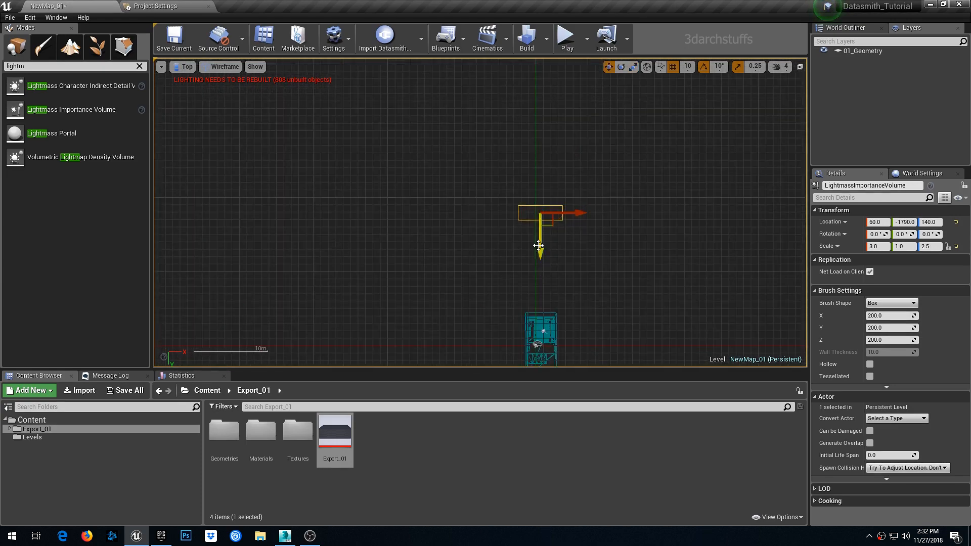
# - In the top view, move the volume over the building and scale it to about 3.5 × 6.25 × 2.5
pyautogui.moveTo(540, 246); pyautogui.dragTo(540, 373)
pyautogui.moveTo(540, 354); pyautogui.dragTo(478, 206, button='right')
pyautogui.press('r')
pyautogui.scroll(3, 483, 209)
pyautogui.moveTo(476, 217); pyautogui.dragTo(476, 260)
pyautogui.moveTo(504, 184); pyautogui.dragTo(512, 184)
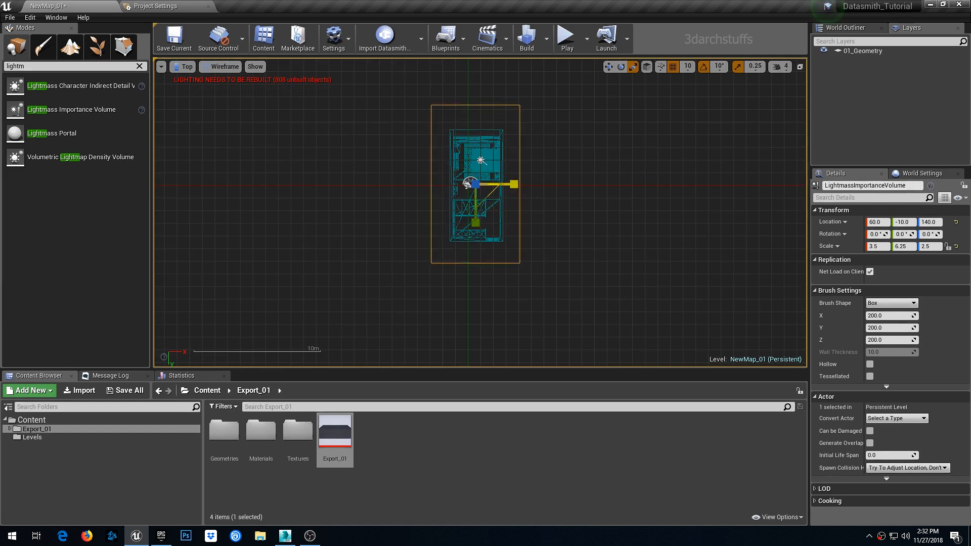
# - Check the volume's coverage of the building from the front, top and perspective views
pyautogui.hotkey('alt', 'h')
pyautogui.scroll(3, 511, 186)
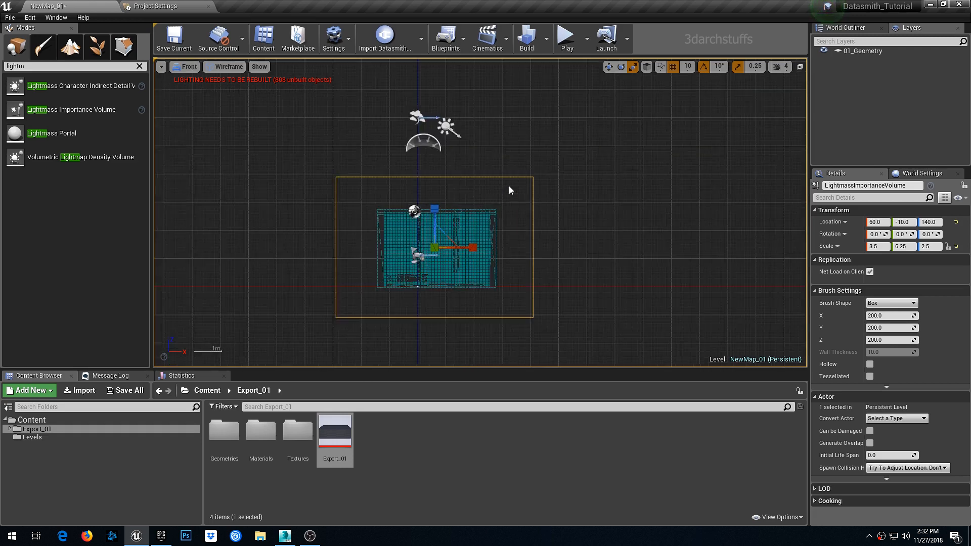
pyautogui.hotkey('alt', 'j')
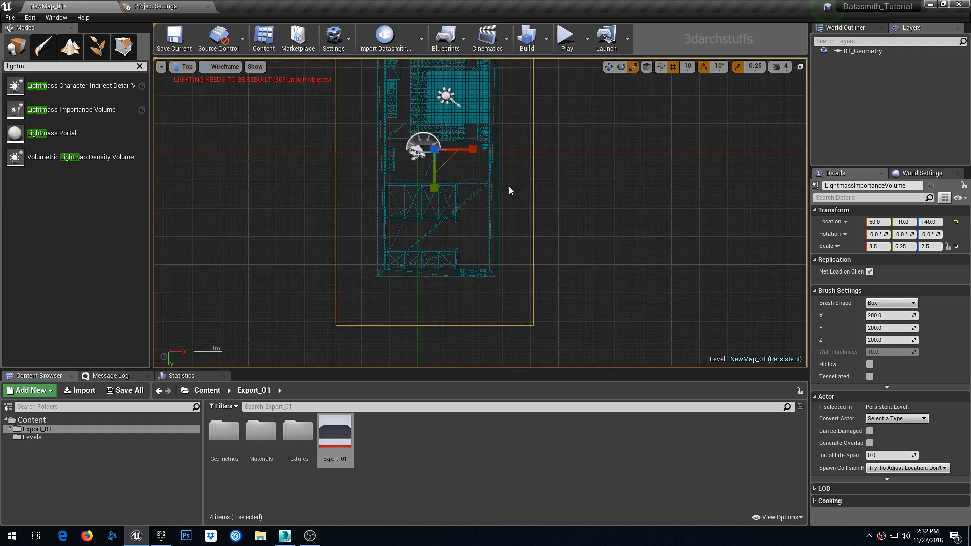
pyautogui.scroll(-4, 510, 184)
pyautogui.hotkey('alt', 'g')
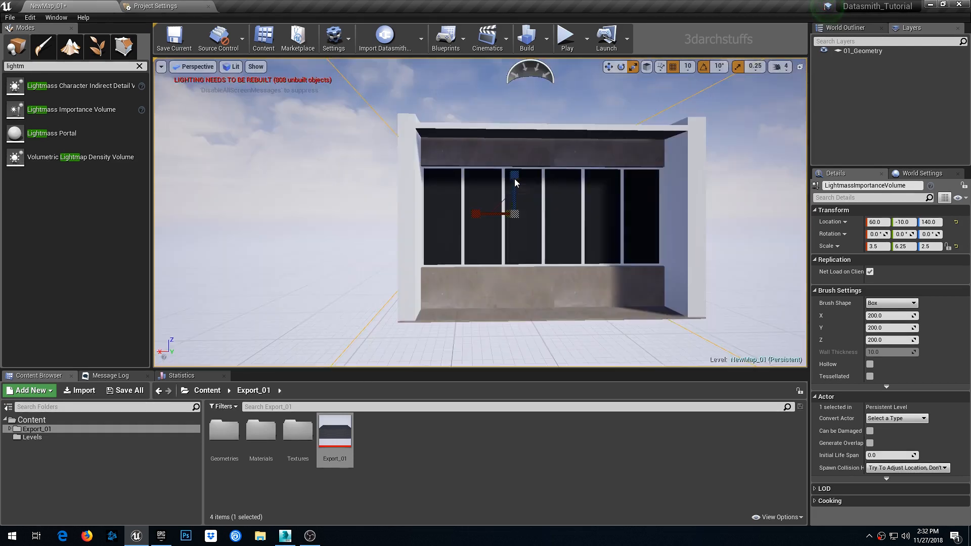
pyautogui.press('f')
pyautogui.keyDown('alt'); pyautogui.moveTo(515, 182); pyautogui.dragTo(582, 180); pyautogui.keyUp('alt')
pyautogui.keyDown('alt'); pyautogui.moveTo(582, 217); pyautogui.dragTo(551, 186); pyautogui.keyUp('alt')
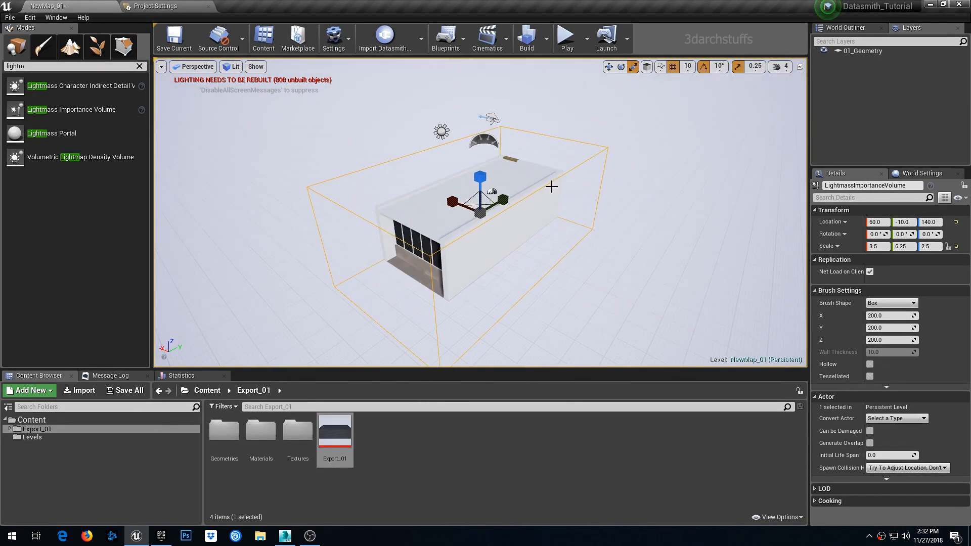
# - Place a Box Reflection Capture in the level over the building
pyautogui.click(94, 68)
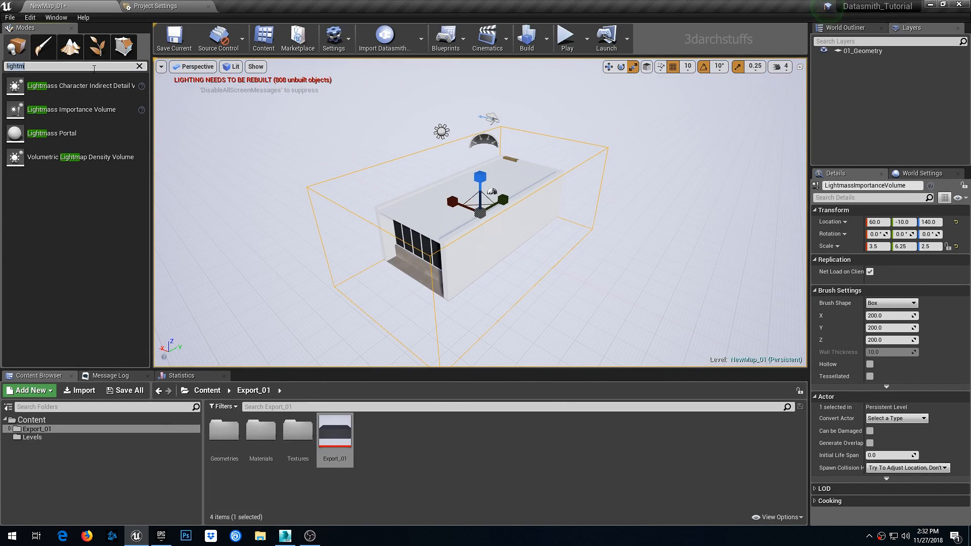
pyautogui.write('box')
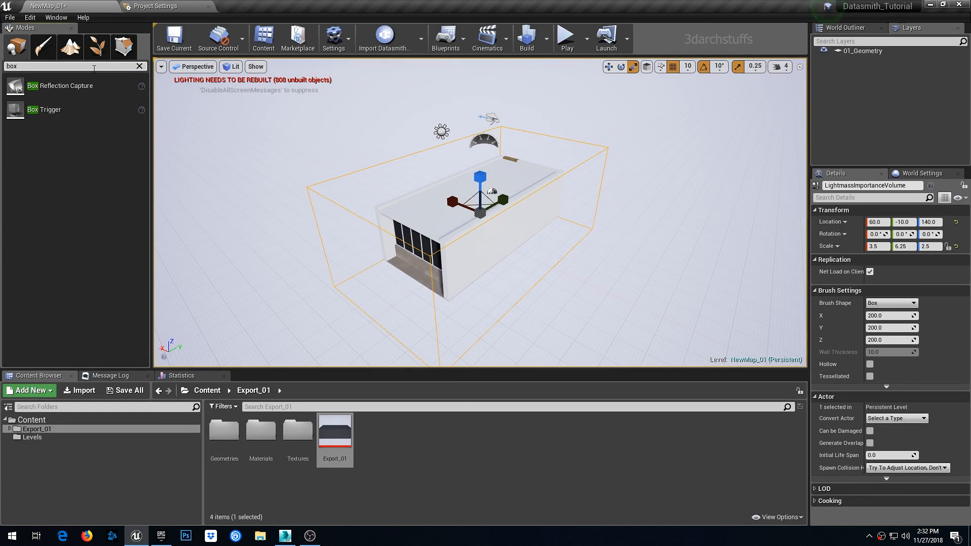
pyautogui.moveTo(61, 86); pyautogui.dragTo(458, 200)
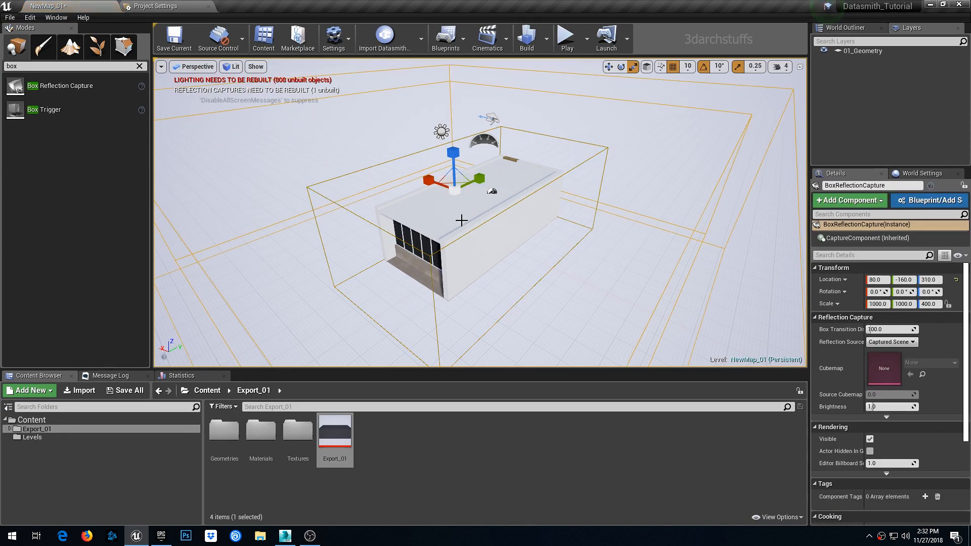
# - Center the Box Reflection Capture over the building in the top view
pyautogui.hotkey('alt', 'j')
pyautogui.scroll(-6, 461, 220)
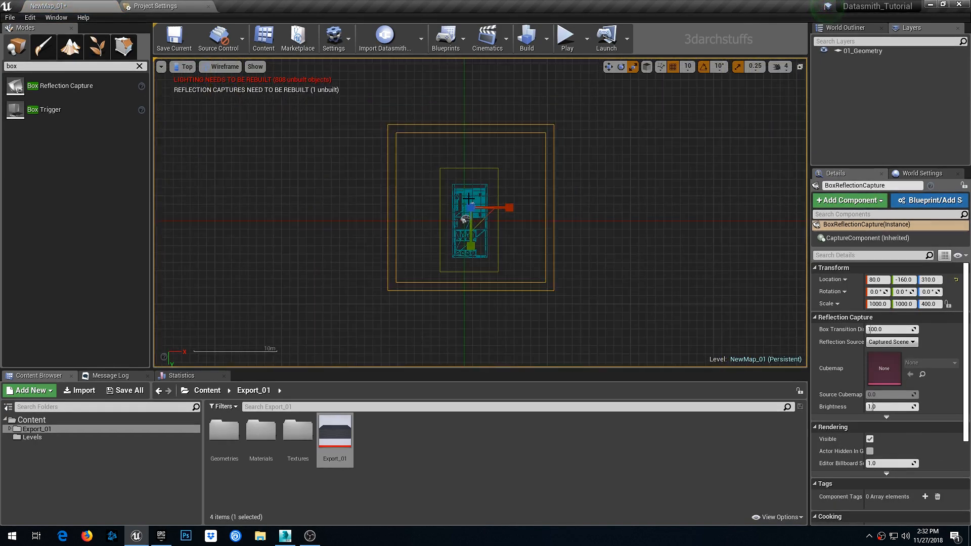
pyautogui.press('w')
pyautogui.scroll(3, 484, 242)
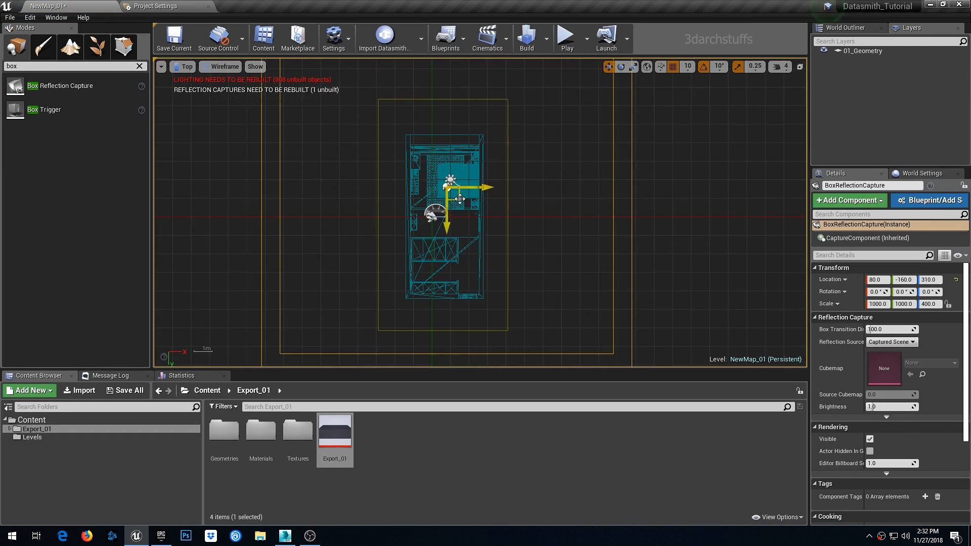
pyautogui.moveTo(458, 204); pyautogui.dragTo(460, 224)
pyautogui.scroll(-1, 460, 224)
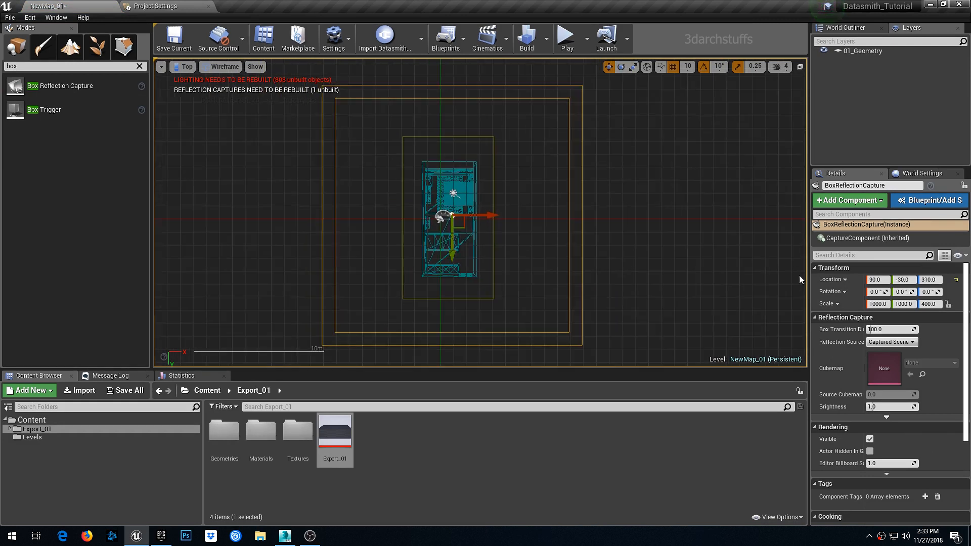
# - Set the Box Reflection Capture's scale to 350, 600 and 400 so it fits the building
pyautogui.click(878, 304)
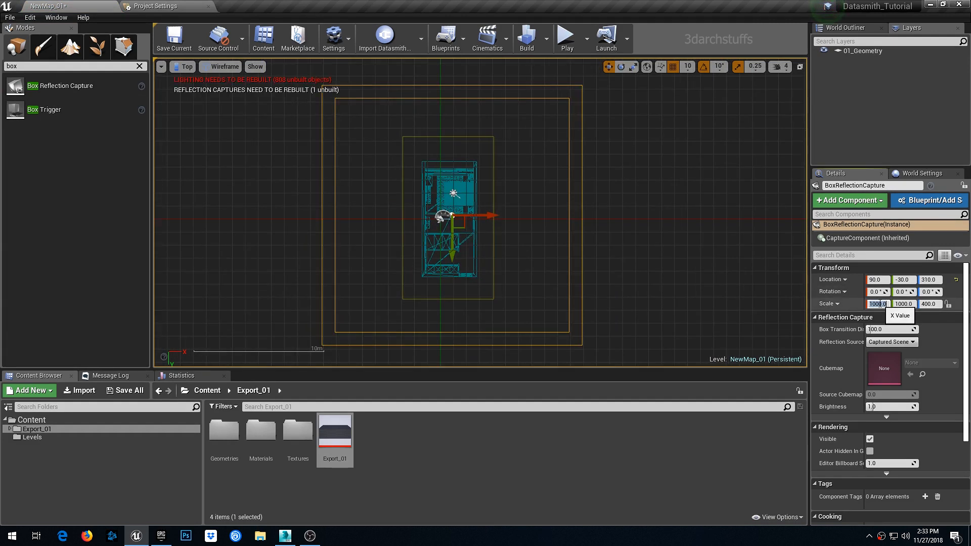
pyautogui.press('Return')
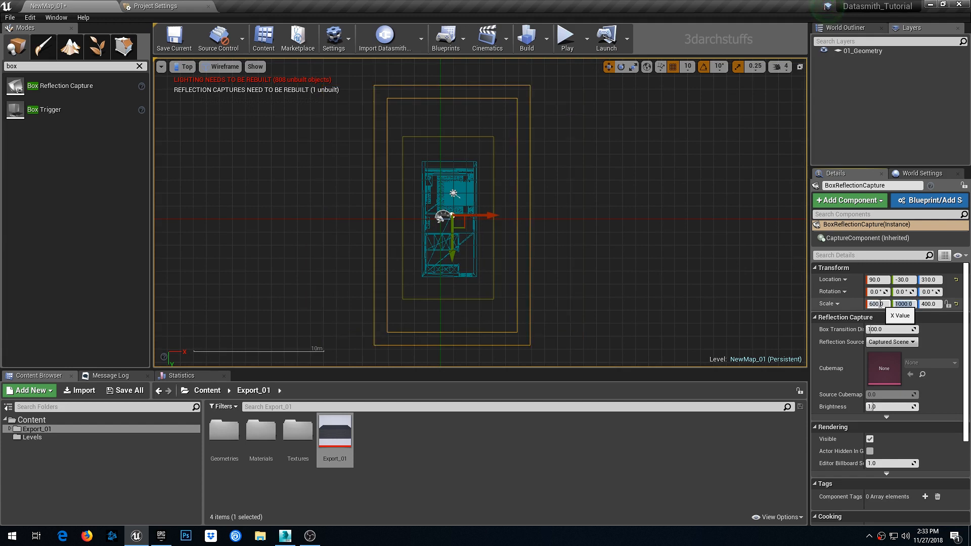
pyautogui.write('400')
pyautogui.press('Return')
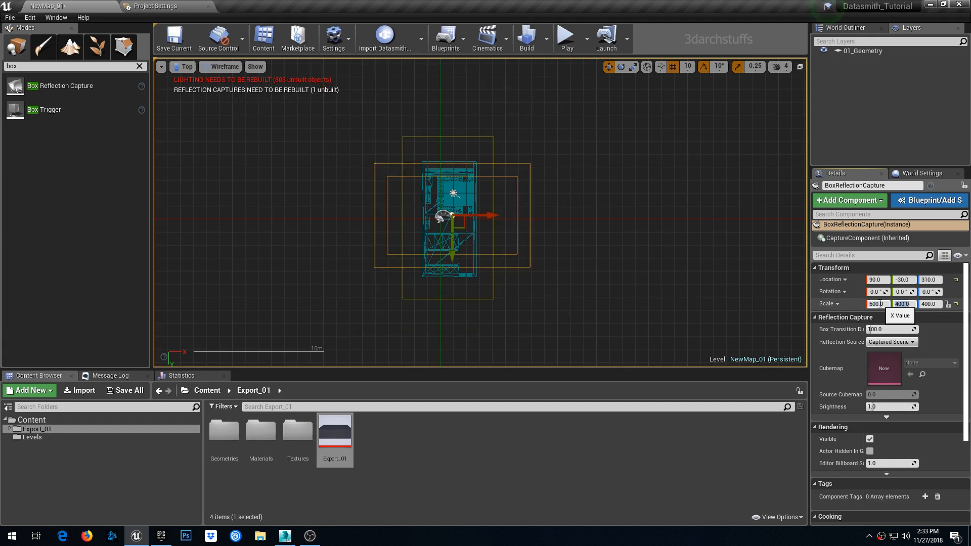
pyautogui.write('600')
pyautogui.press('Return')
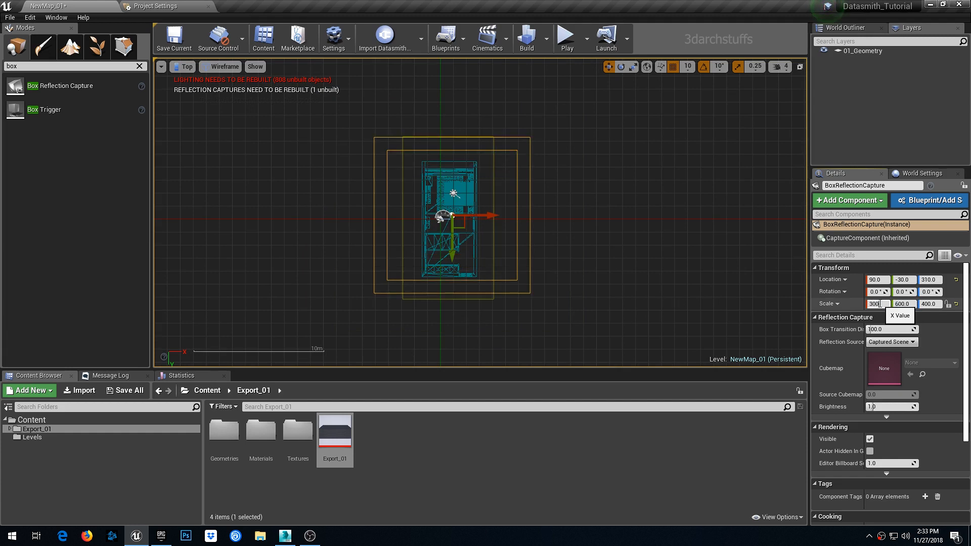
pyautogui.click(881, 304)
pyautogui.write('300')
pyautogui.press('Return')
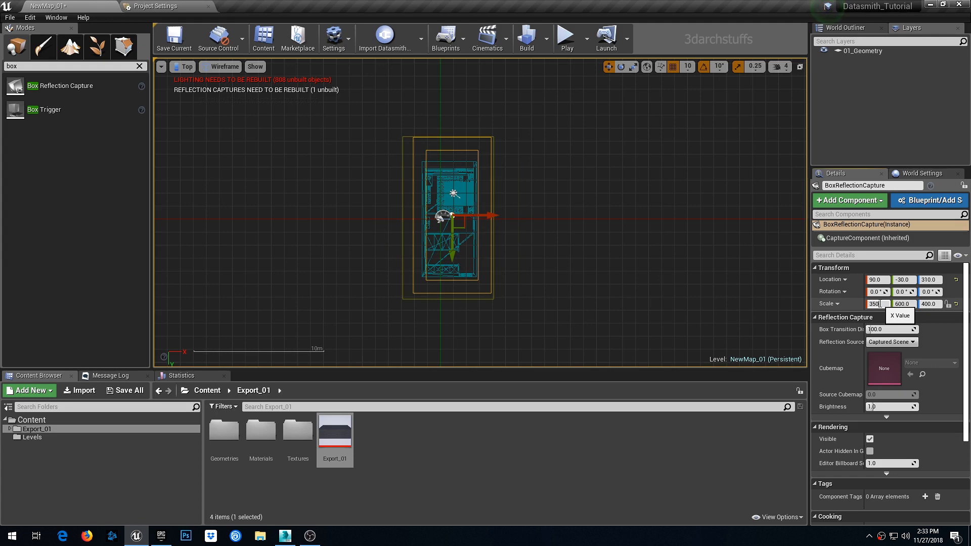
# - Finish the X scale at 350, lower the Box Reflection Capture onto the building in the front view, and set its Z scale to 300
pyautogui.write('350')
pyautogui.press('Return')
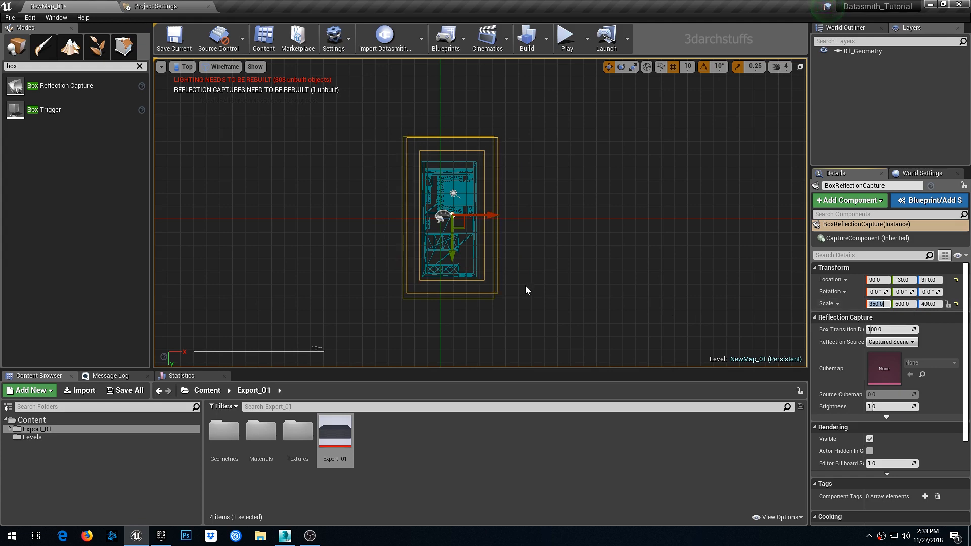
pyautogui.scroll(2, 394, 210)
pyautogui.moveTo(424, 210); pyautogui.dragTo(424, 216)
pyautogui.hotkey('alt', 'h')
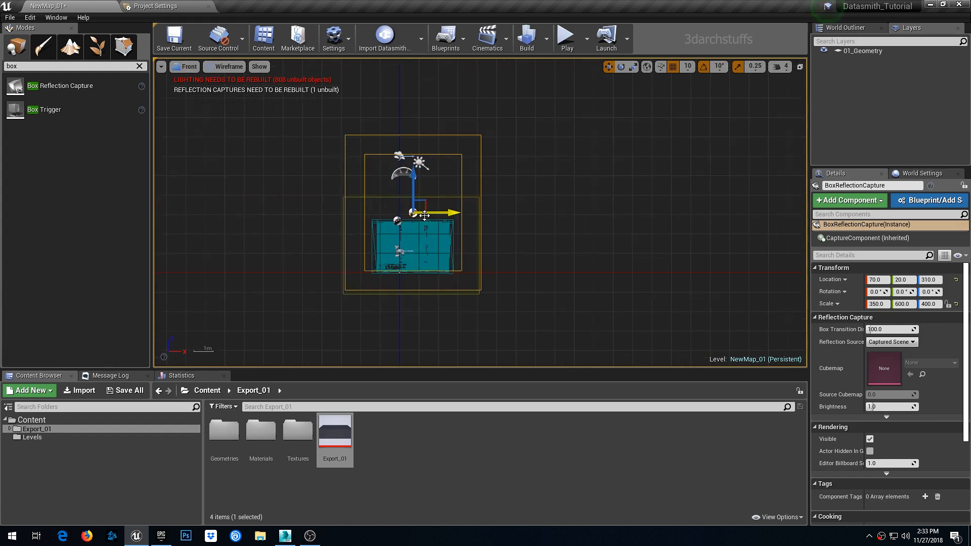
pyautogui.moveTo(418, 197); pyautogui.dragTo(415, 221)
pyautogui.click(924, 303)
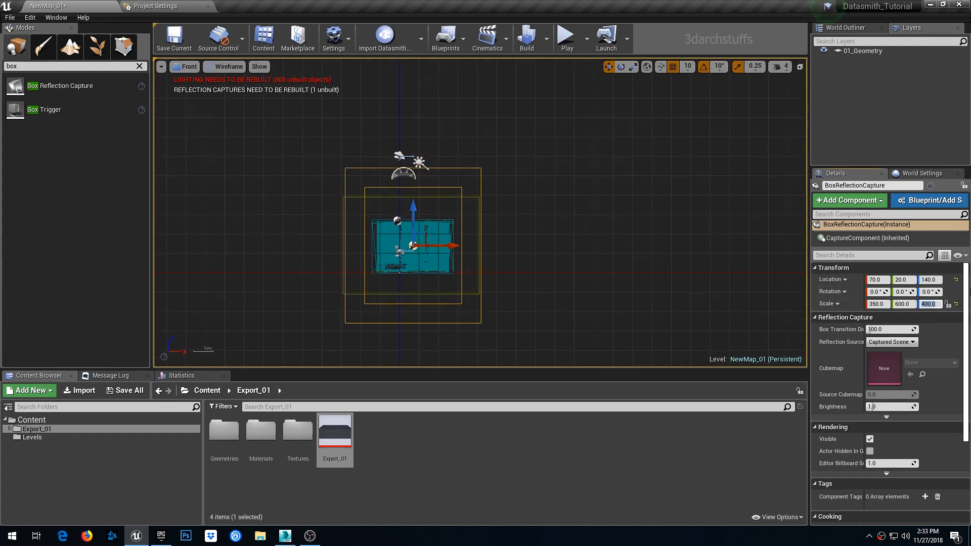
pyautogui.write('300')
pyautogui.press('Return')
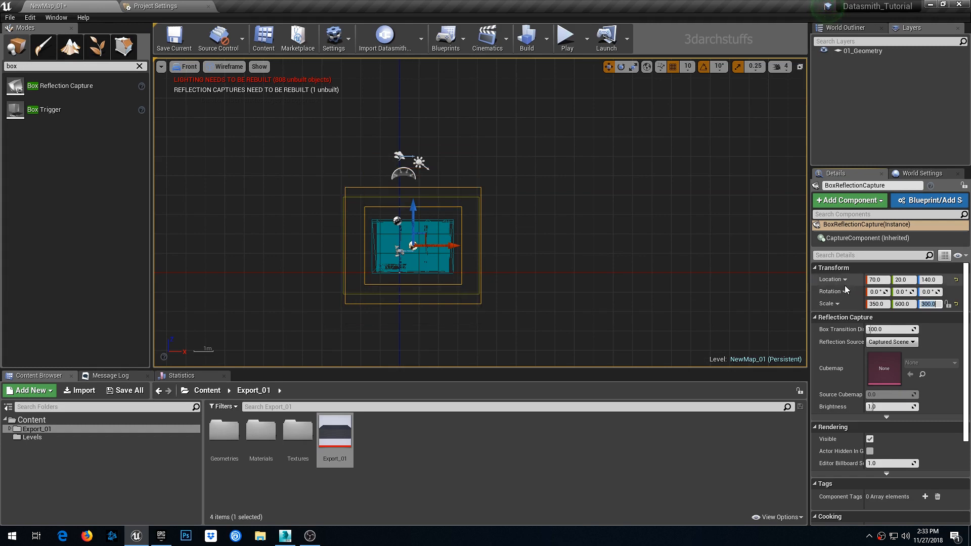
# - Inspect the reflection capture's fit around the building from the front and perspective views
pyautogui.moveTo(637, 263); pyautogui.dragTo(667, 236, button='right')
pyautogui.scroll(2, 547, 225)
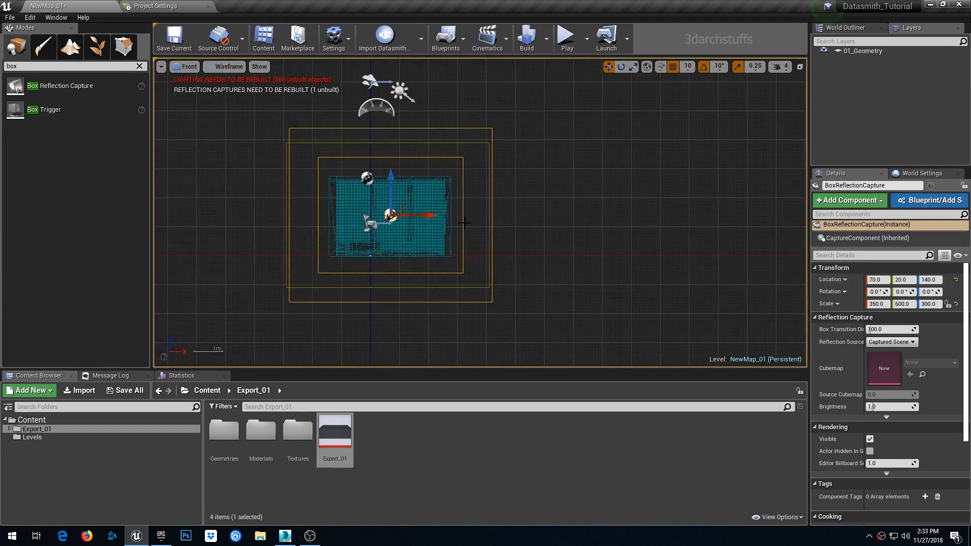
pyautogui.hotkey('alt', 'g')
pyautogui.press('f')
pyautogui.scroll(-5, 572, 243)
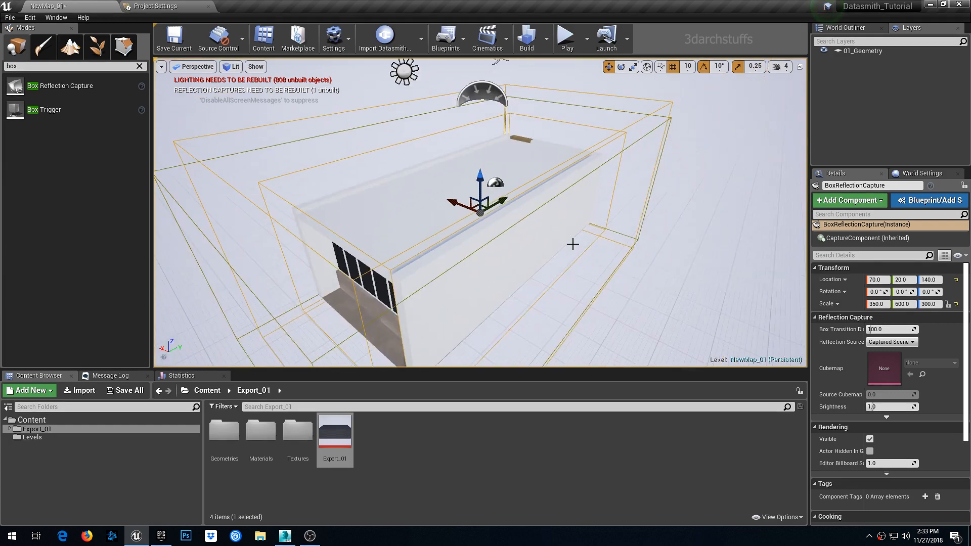
pyautogui.keyDown('alt'); pyautogui.moveTo(546, 254); pyautogui.dragTo(708, 252); pyautogui.keyUp('alt')
pyautogui.keyDown('alt'); pyautogui.moveTo(607, 199); pyautogui.dragTo(601, 199); pyautogui.keyUp('alt')
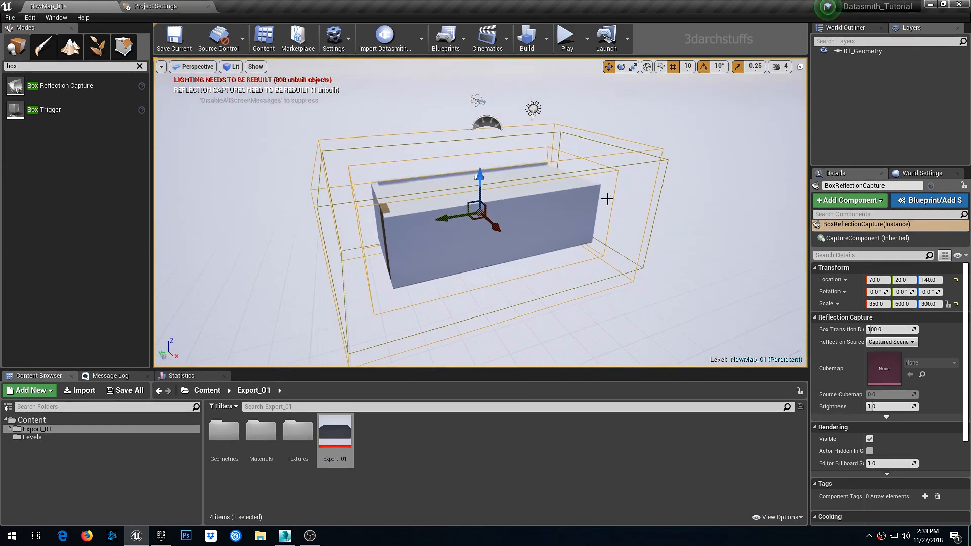
pyautogui.click(651, 163)
pyautogui.keyDown('alt'); pyautogui.moveTo(574, 243); pyautogui.dragTo(578, 243); pyautogui.keyUp('alt')
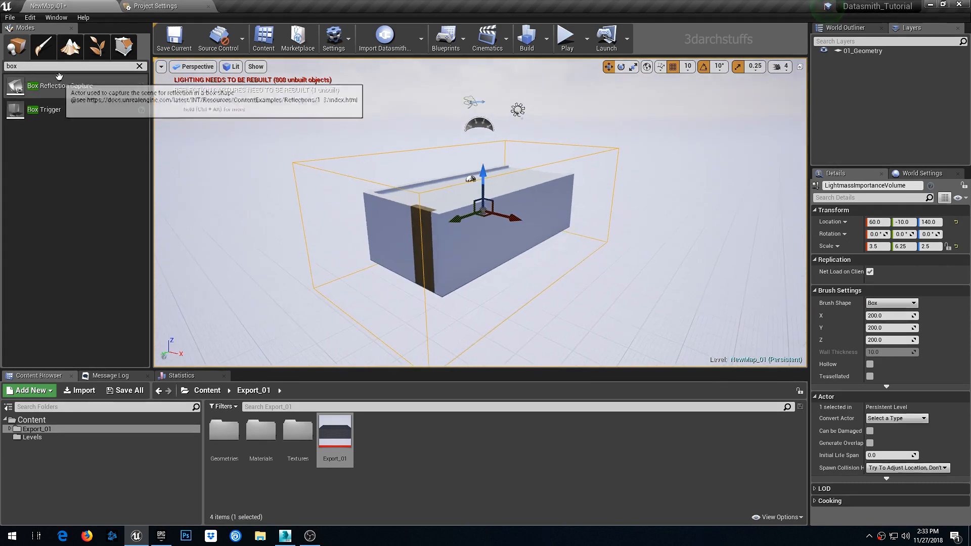
# - Search for and place a Post Process Volume, then move it into the bedroom interior
pyautogui.write('post')
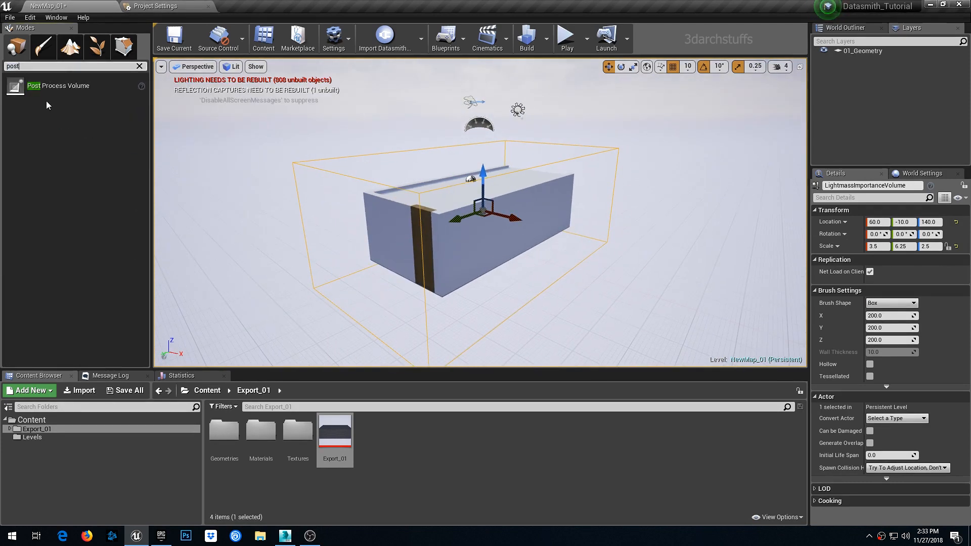
pyautogui.moveTo(55, 86); pyautogui.dragTo(422, 182)
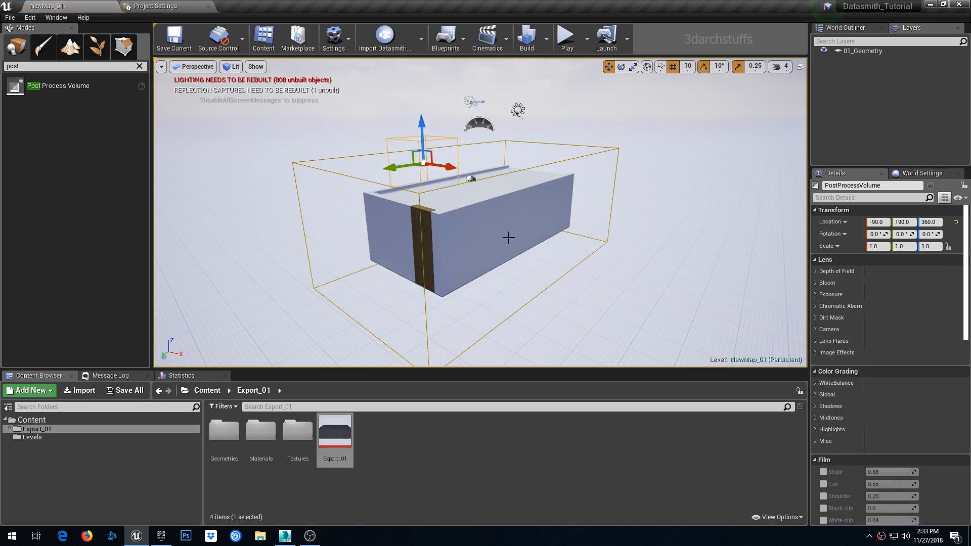
pyautogui.hotkey('alt', 'j')
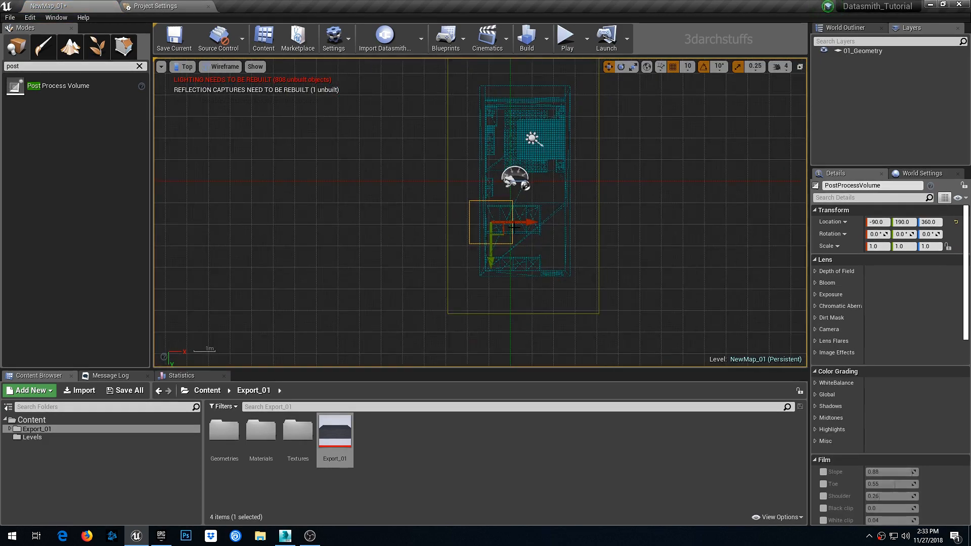
pyautogui.moveTo(504, 233); pyautogui.dragTo(540, 198)
pyautogui.hotkey('alt', 'g')
pyautogui.moveTo(481, 129); pyautogui.dragTo(482, 187)
pyautogui.press('f')
pyautogui.keyDown('alt'); pyautogui.moveTo(490, 245); pyautogui.dragTo(774, 233); pyautogui.keyUp('alt')
pyautogui.moveTo(505, 227)
pyautogui.mouseDown(button='right')
pyautogui.moveTo(455, 225)
pyautogui.moveTo(514, 225)
pyautogui.mouseUp(button='right')
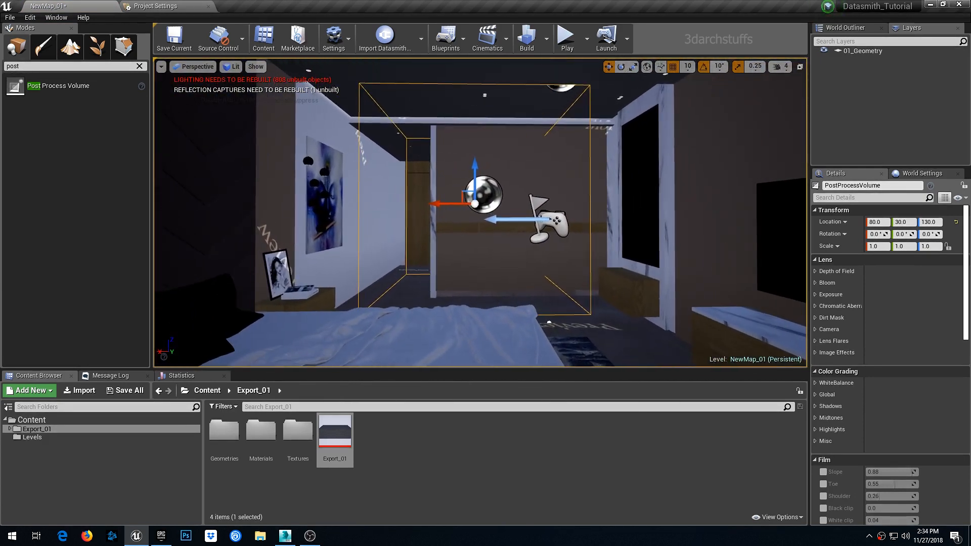
pyautogui.moveTo(478, 169); pyautogui.dragTo(472, 173)
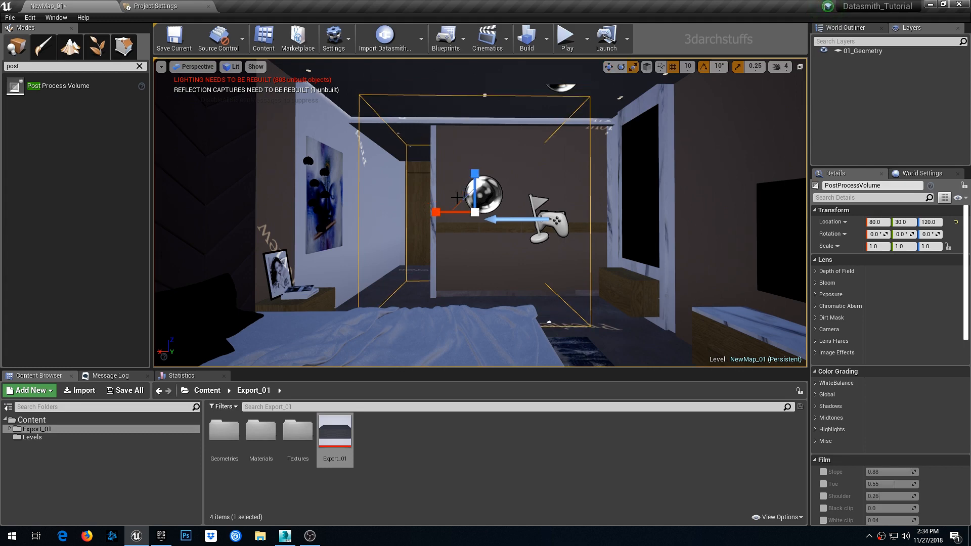
# - Scale the Post Process Volume uniformly to 0.5
pyautogui.press('r')
pyautogui.moveTo(474, 212); pyautogui.dragTo(463, 230)
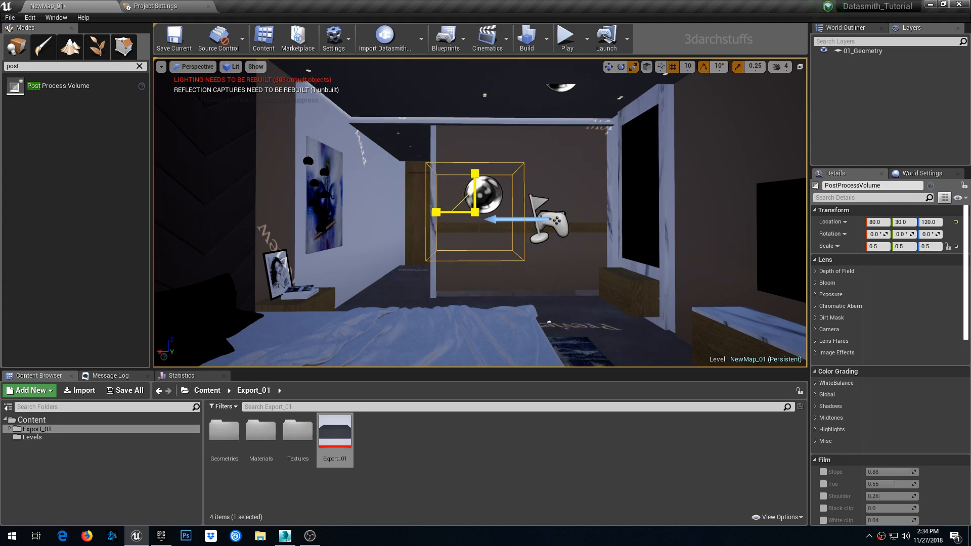
pyautogui.keyDown('alt'); pyautogui.moveTo(611, 243); pyautogui.dragTo(746, 248); pyautogui.keyUp('alt')
pyautogui.press('f')
pyautogui.press('w')
pyautogui.keyDown('alt'); pyautogui.moveTo(675, 241); pyautogui.dragTo(531, 197); pyautogui.keyUp('alt')
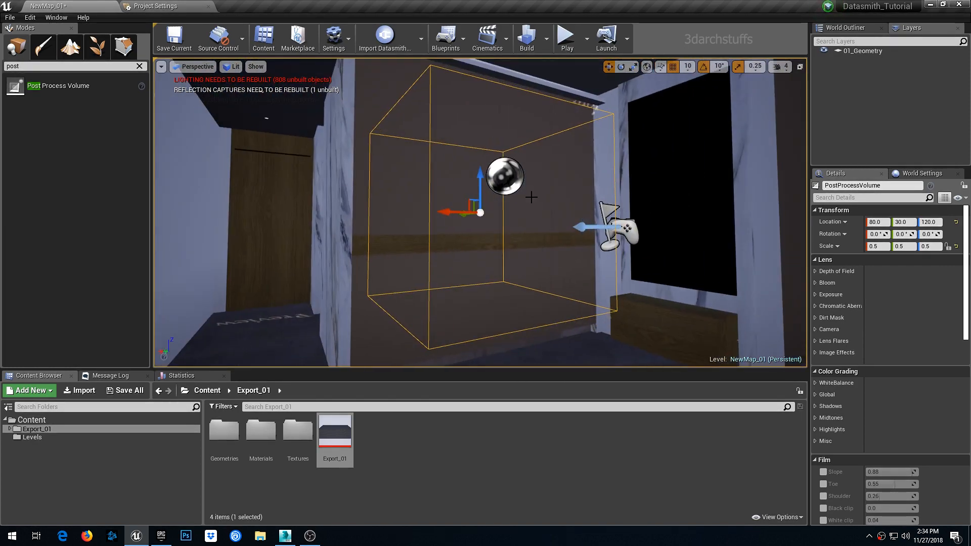
# - Move the Post Process Volume lower inside the bedroom to location 60, 30, 60
pyautogui.moveTo(484, 177); pyautogui.dragTo(484, 212)
pyautogui.moveTo(571, 195); pyautogui.dragTo(539, 236, button='right')
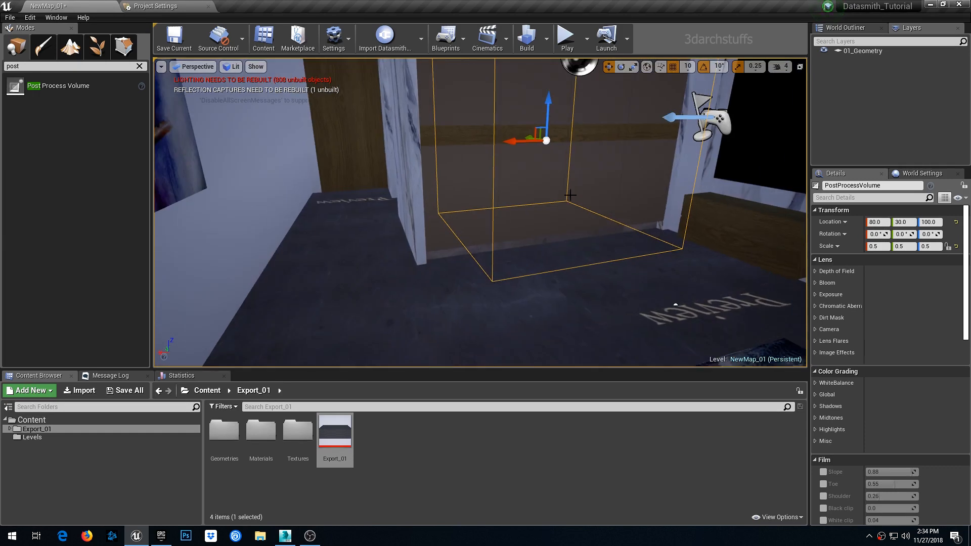
pyautogui.moveTo(551, 111); pyautogui.dragTo(558, 185)
pyautogui.scroll(-4, 596, 187)
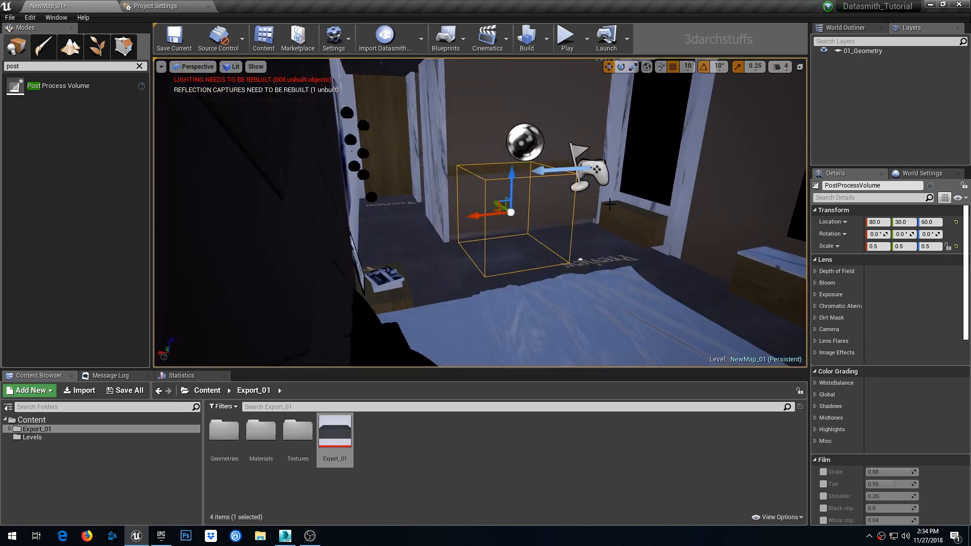
pyautogui.keyDown('alt'); pyautogui.moveTo(654, 231); pyautogui.dragTo(597, 210); pyautogui.keyUp('alt')
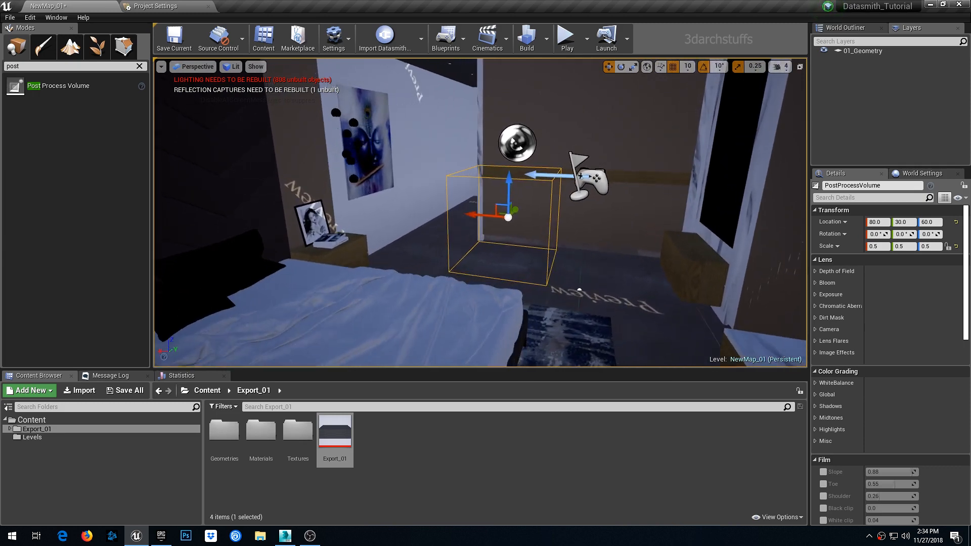
pyautogui.moveTo(484, 215); pyautogui.dragTo(497, 217)
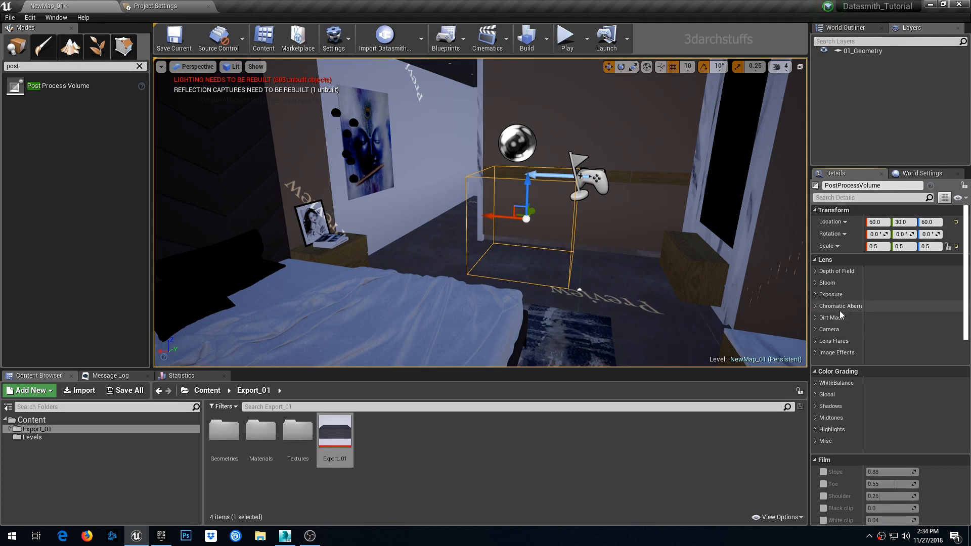
# - Enable Exposure Min and Max Brightness overrides and set both to 1.0
pyautogui.click(816, 296)
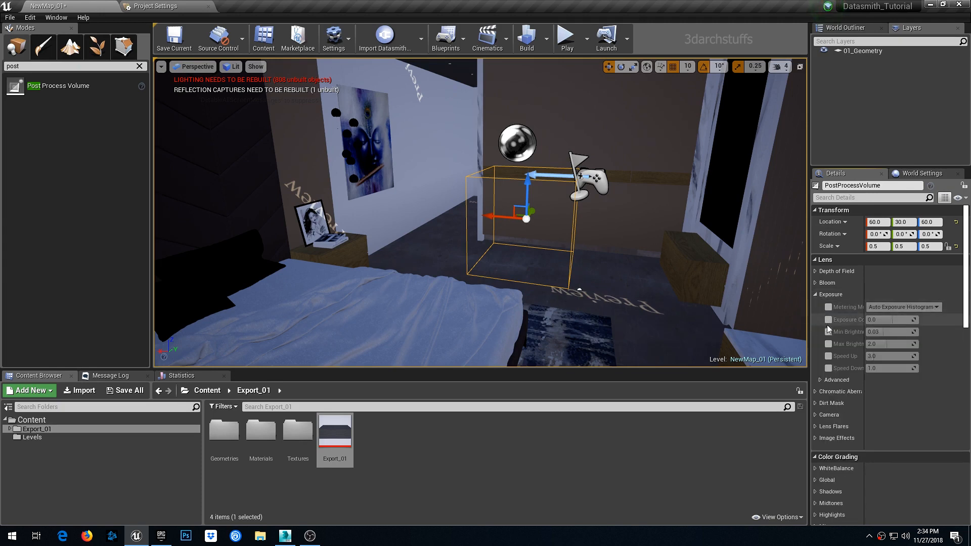
pyautogui.click(828, 332)
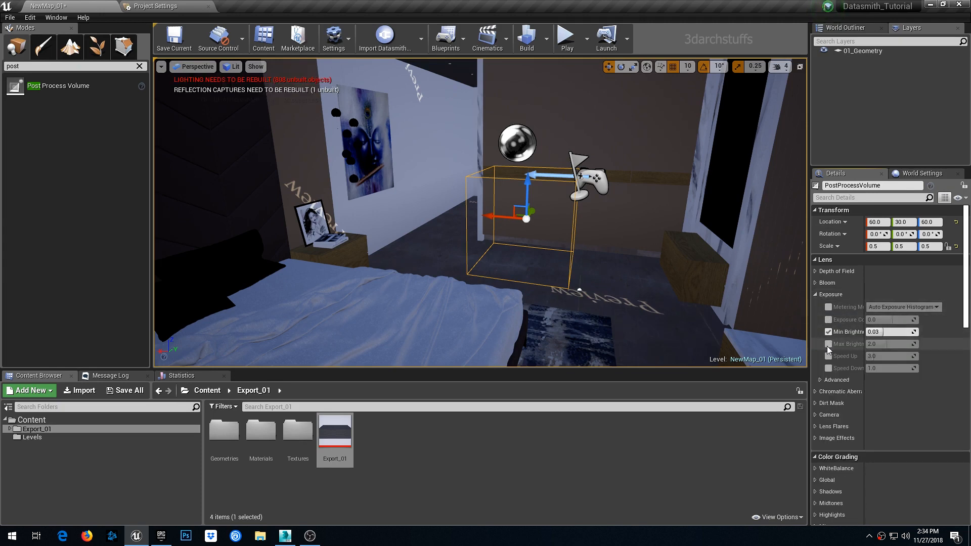
pyautogui.click(829, 345)
pyautogui.click(885, 333)
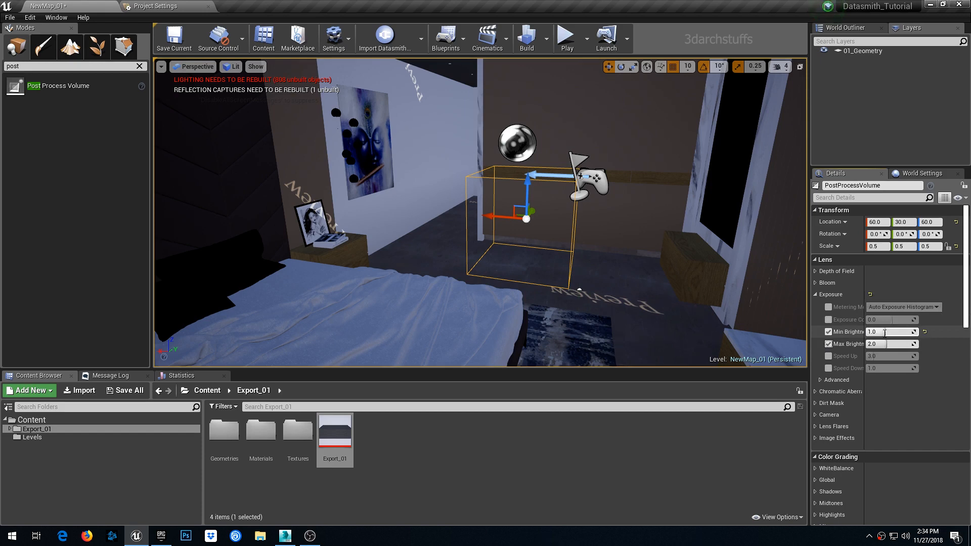
pyautogui.press('Tab')
pyautogui.write('1')
# - Enable Screen Space Reflection Quality and Max Roughness overrides and set Quality to 100
pyautogui.scroll(-4, 849, 384)
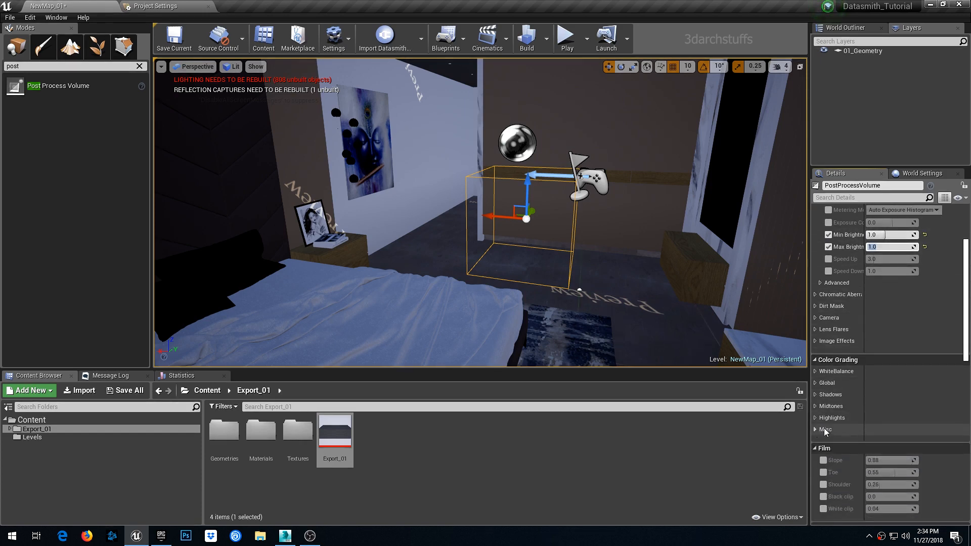
pyautogui.scroll(-6, 825, 431)
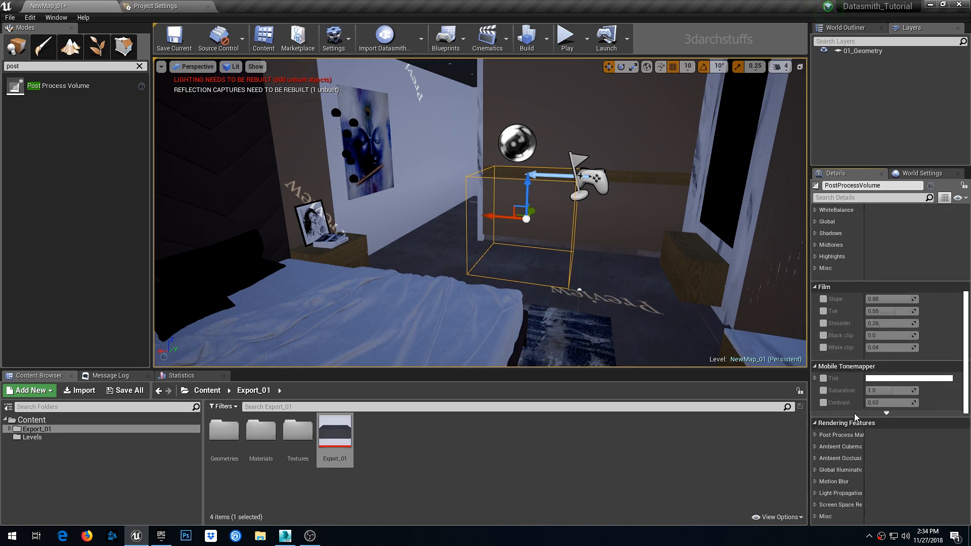
pyautogui.scroll(-4, 859, 410)
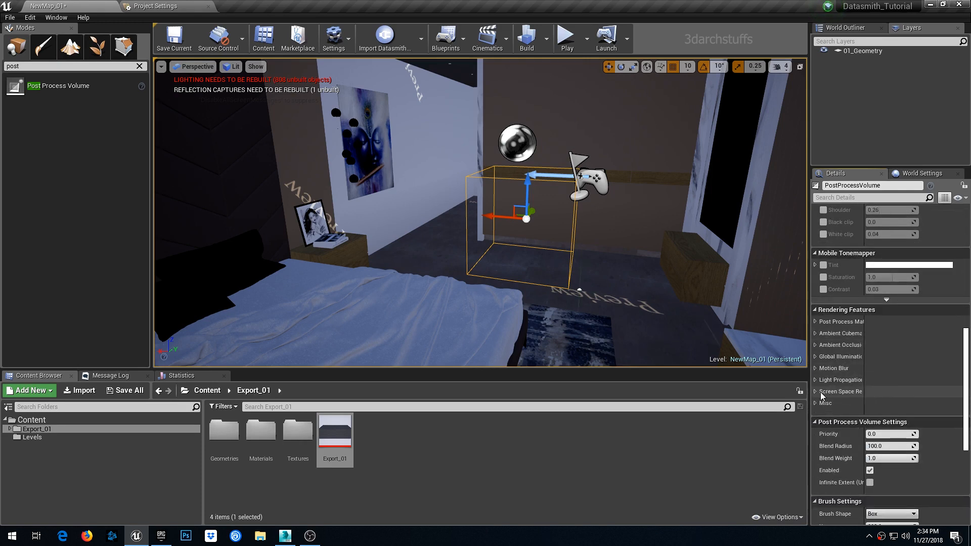
pyautogui.click(815, 392)
pyautogui.click(828, 403)
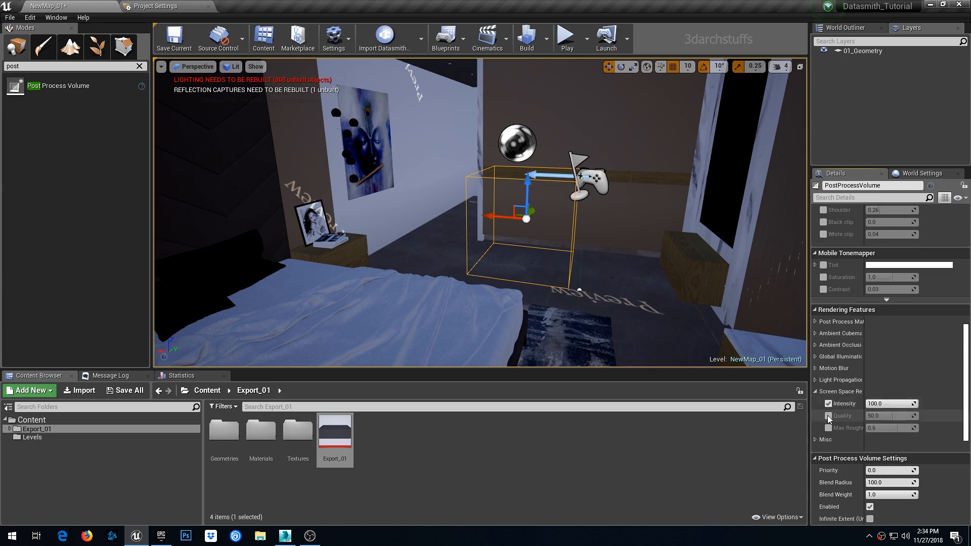
pyautogui.click(828, 416)
pyautogui.click(829, 404)
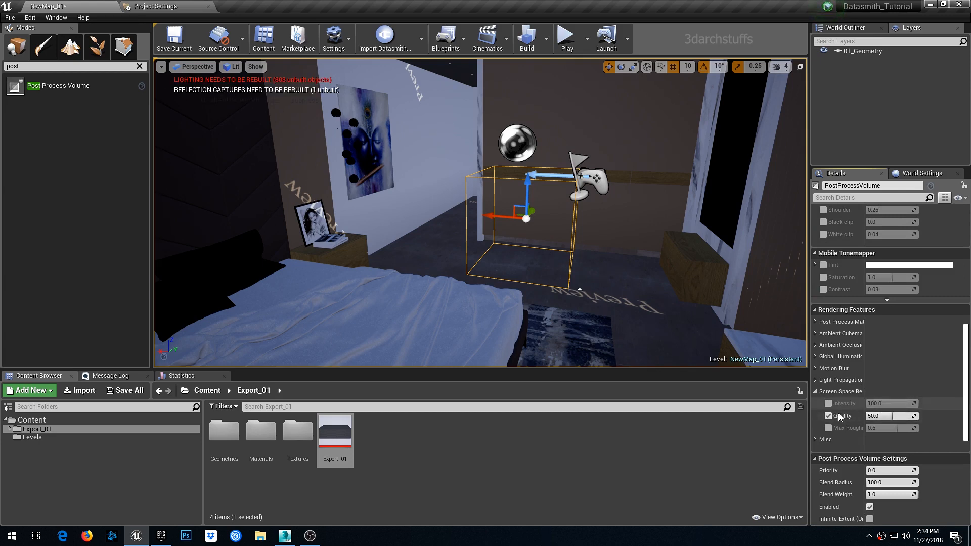
pyautogui.click(828, 428)
pyautogui.click(873, 416)
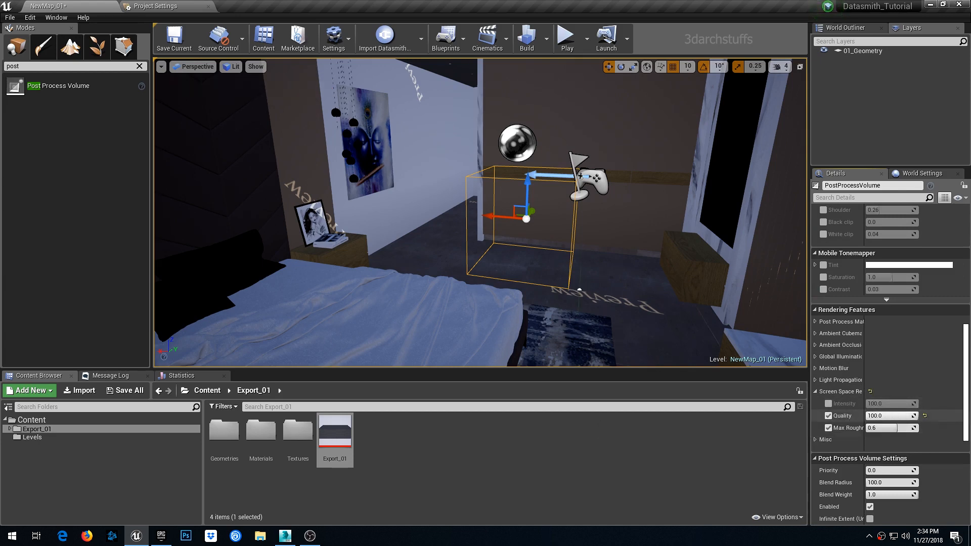
pyautogui.write('100')
pyautogui.press('Return')
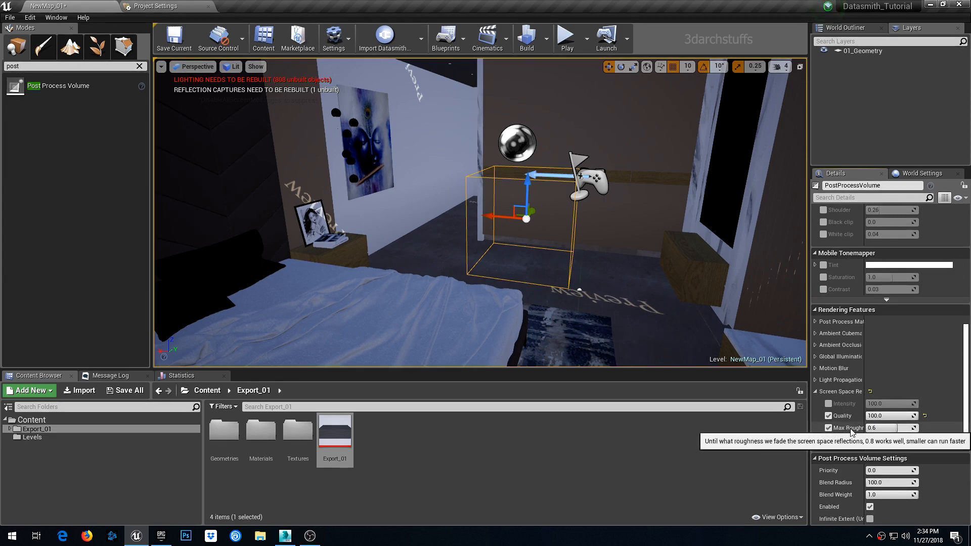
# - Set Screen Space Reflection Max Roughness to 1 and enable the volume's Infinite Extent (Unbound) option
pyautogui.click(879, 429)
pyautogui.write('1')
pyautogui.press('Return')
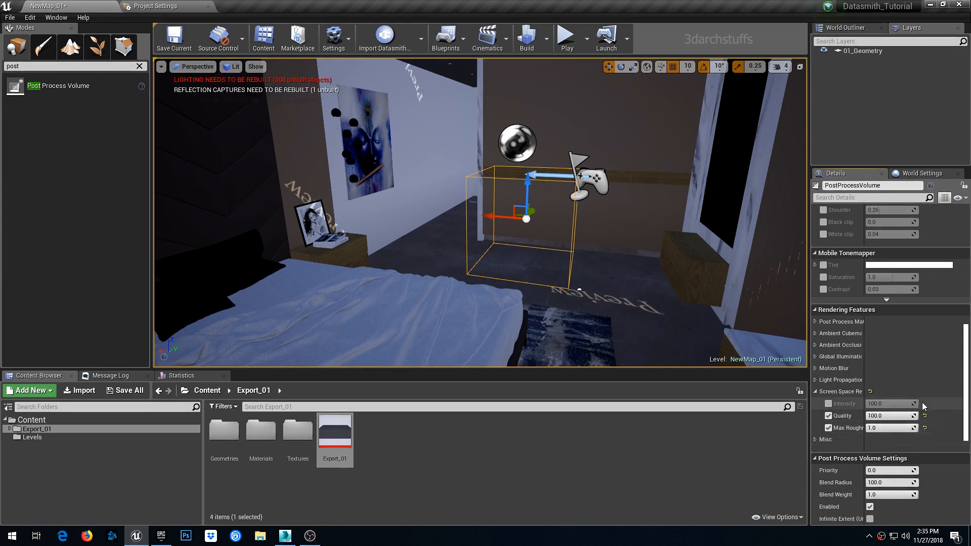
pyautogui.scroll(-4, 924, 406)
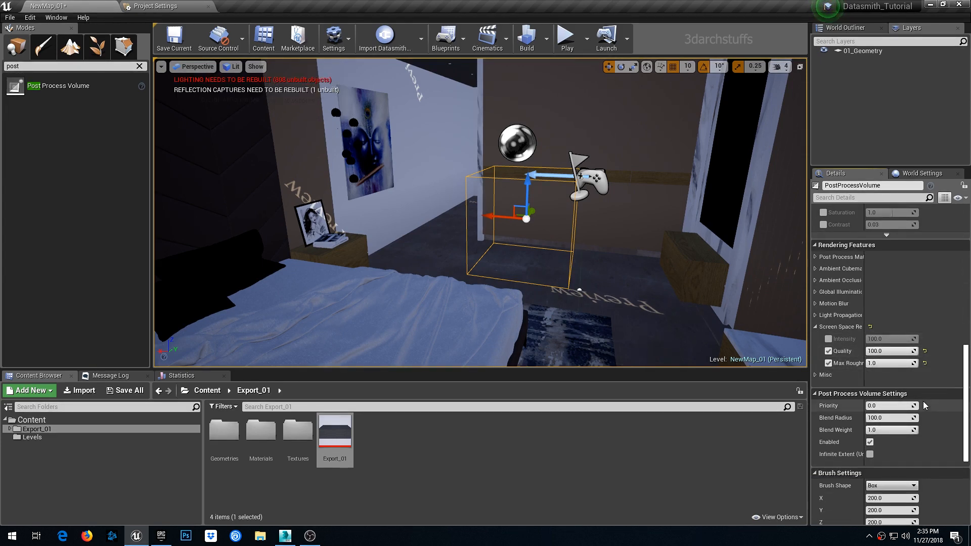
pyautogui.click(870, 454)
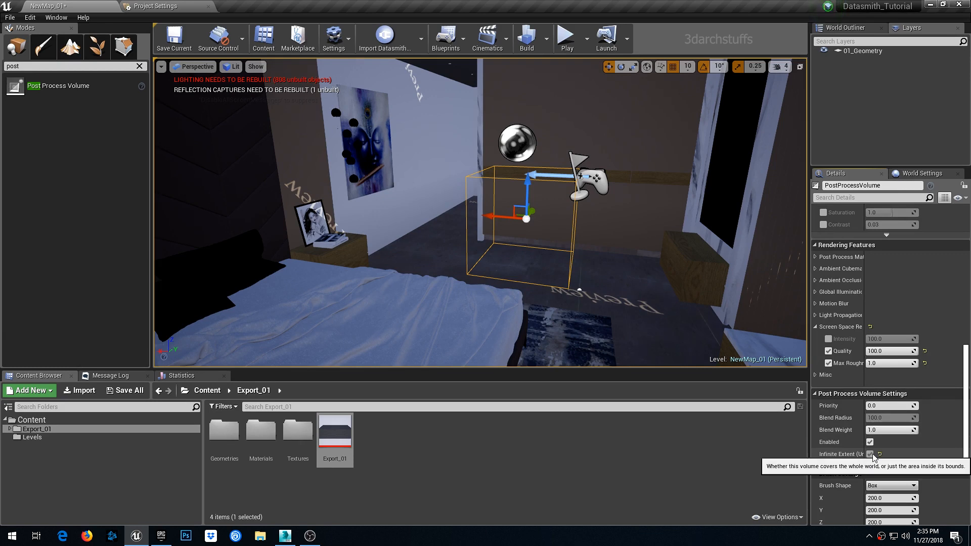
# - Enable Exposure Compensation and raise it to about 0.7
pyautogui.scroll(9, 892, 410)
pyautogui.scroll(18, 892, 410)
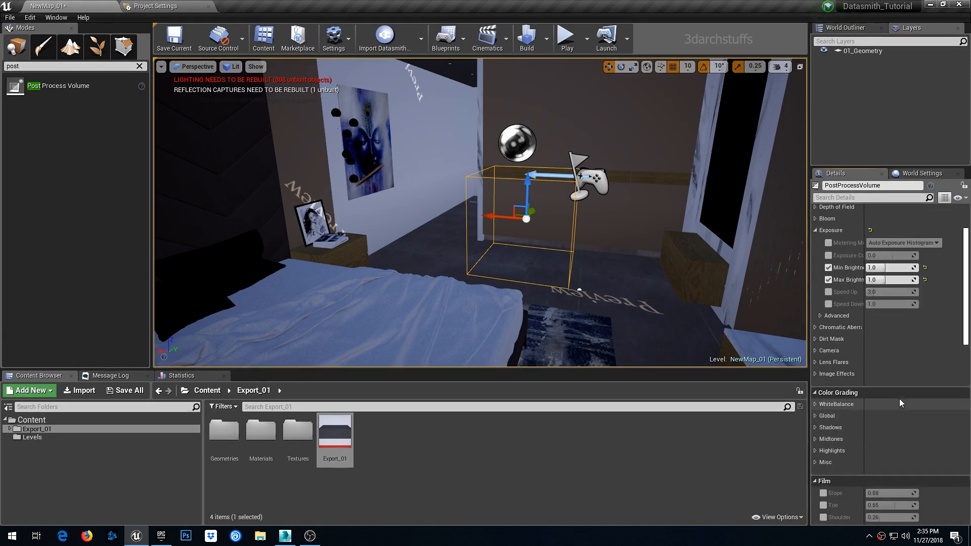
pyautogui.click(829, 320)
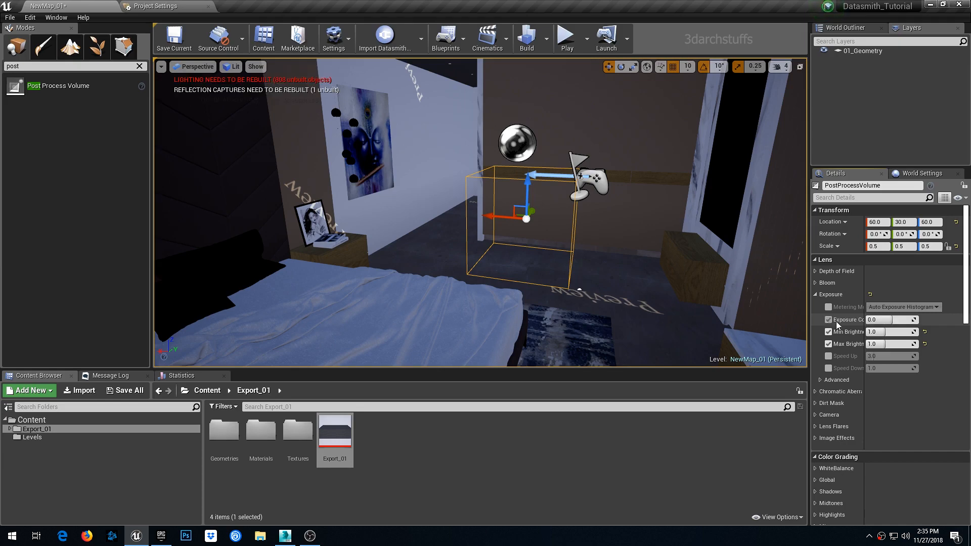
pyautogui.moveTo(890, 319)
pyautogui.mouseDown()
pyautogui.moveTo(910, 320)
pyautogui.moveTo(894, 320)
pyautogui.mouseUp()
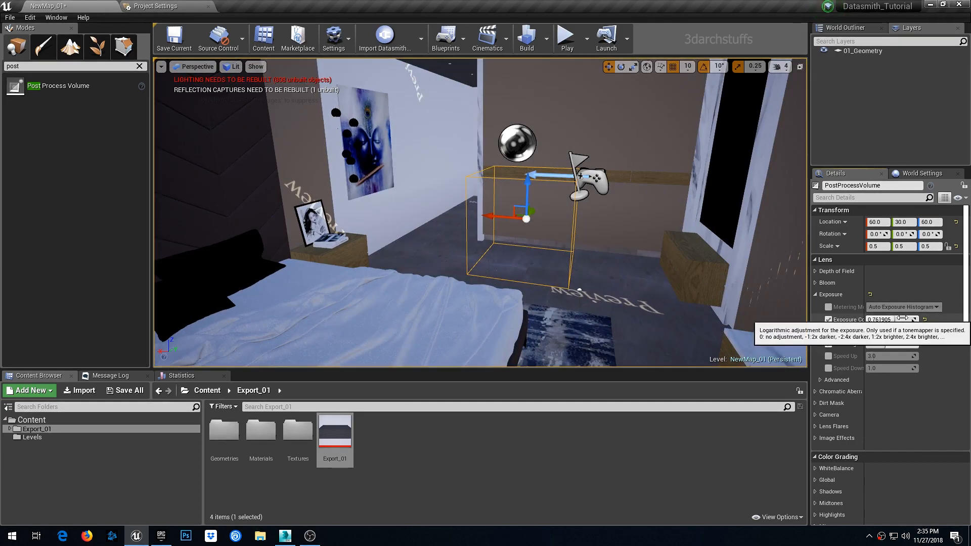
# - Reset Exposure Compensation to its default and disable its override on the post process volume
pyautogui.click(925, 321)
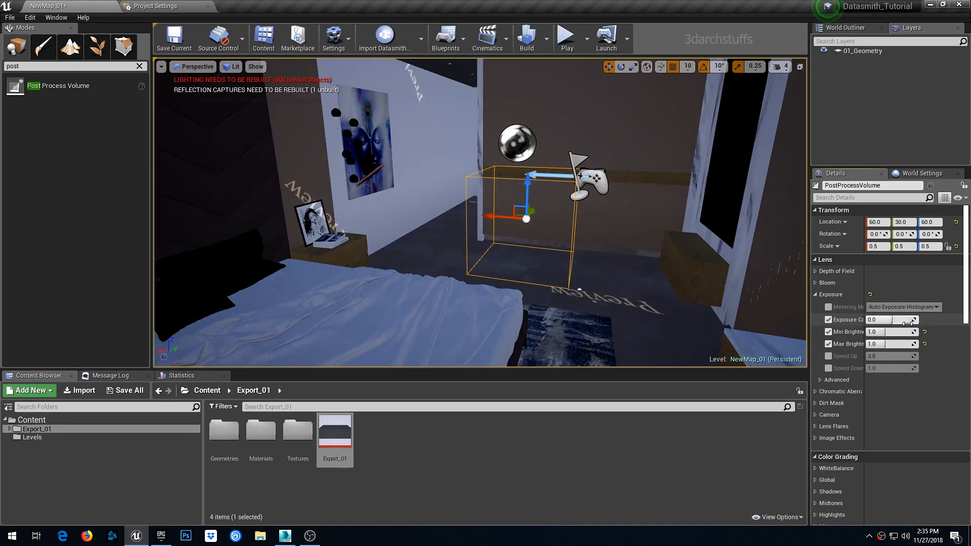
pyautogui.click(828, 320)
pyautogui.keyDown('alt'); pyautogui.moveTo(707, 287); pyautogui.dragTo(746, 268); pyautogui.keyUp('alt')
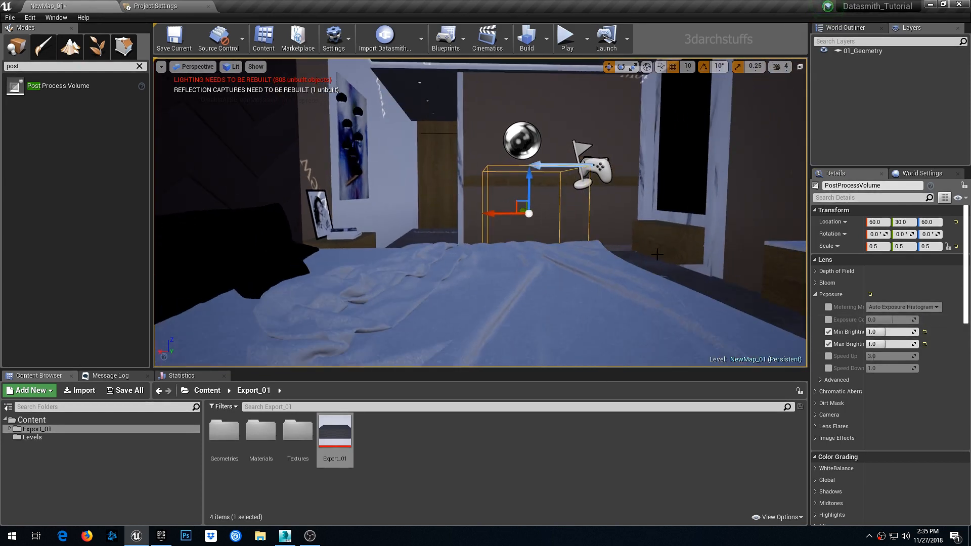
pyautogui.keyDown('alt'); pyautogui.moveTo(657, 254); pyautogui.dragTo(654, 254); pyautogui.keyUp('alt')
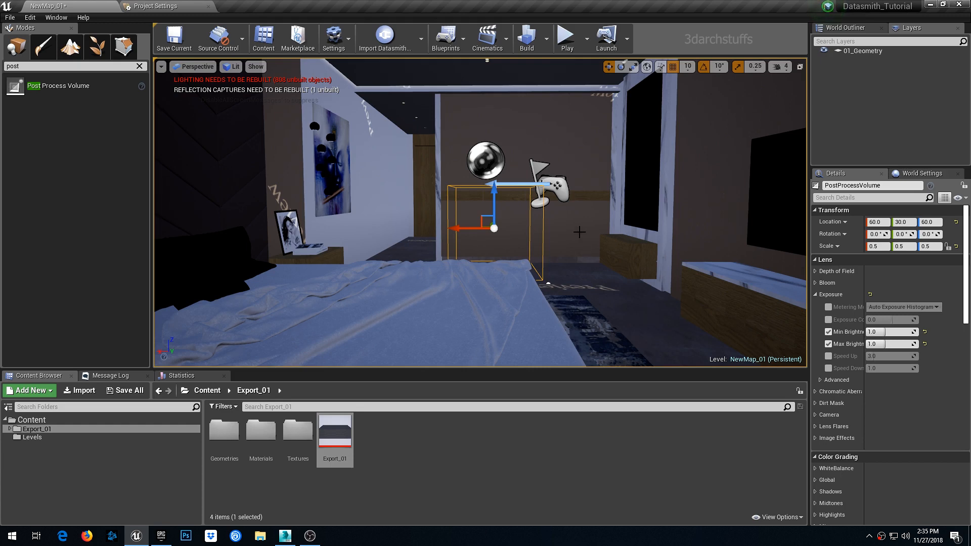
# - Cycle through the saved camera bookmarks and fly around the bedroom to inspect the lighting and exposure
pyautogui.moveTo(580, 232)
pyautogui.mouseDown(button='right')
pyautogui.moveTo(627, 230)
pyautogui.moveTo(587, 212)
pyautogui.moveTo(642, 213)
pyautogui.moveTo(578, 213)
pyautogui.mouseUp(button='right')
pyautogui.moveTo(553, 236); pyautogui.dragTo(650, 243, button='right')
pyautogui.scroll(5, 547, 235)
pyautogui.scroll(-8, 548, 243)
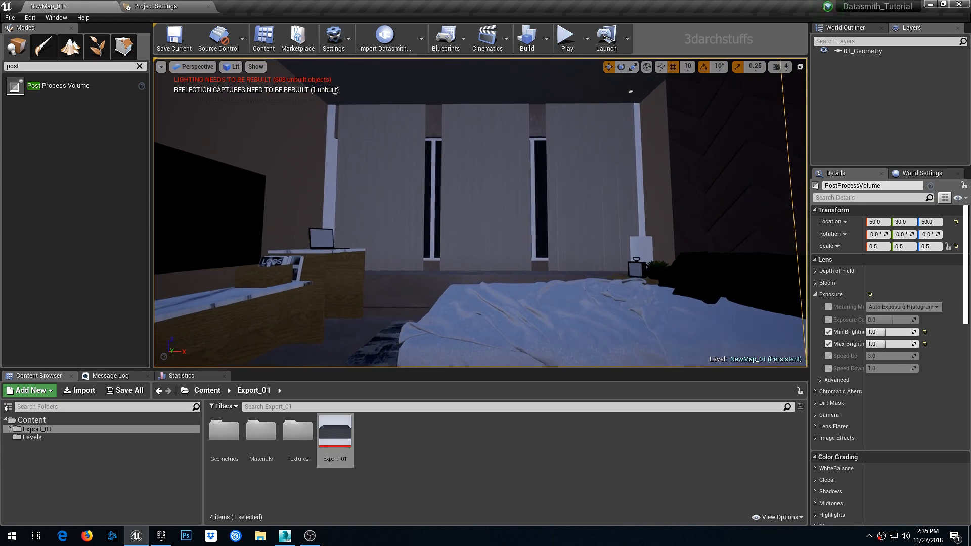
pyautogui.moveTo(548, 243); pyautogui.dragTo(523, 233, button='right')
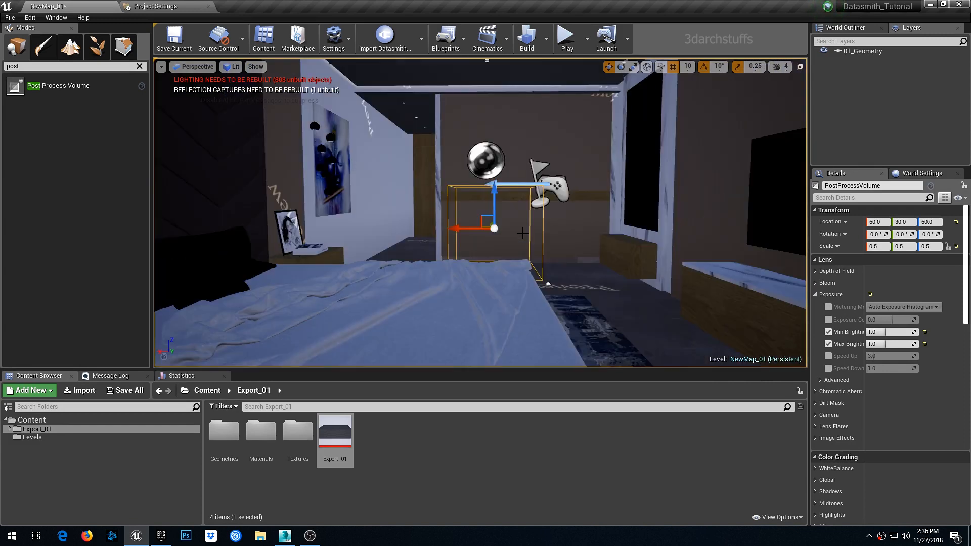
pyautogui.press('1')
pyautogui.press('2')
pyautogui.press('3')
pyautogui.press('1')
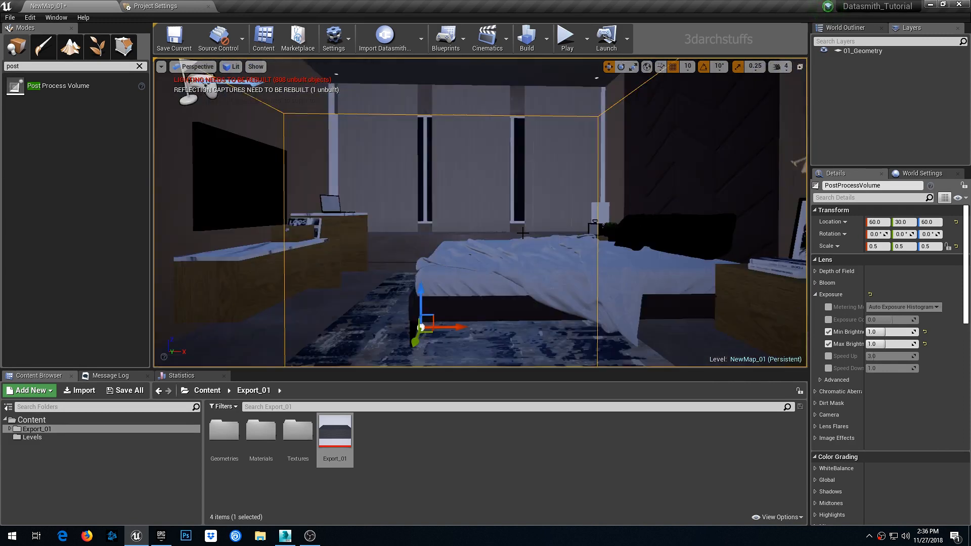
pyautogui.press('2')
pyautogui.press('3')
pyautogui.press('1')
pyautogui.press('2')
pyautogui.press('3')
pyautogui.press('1')
pyautogui.press('2')
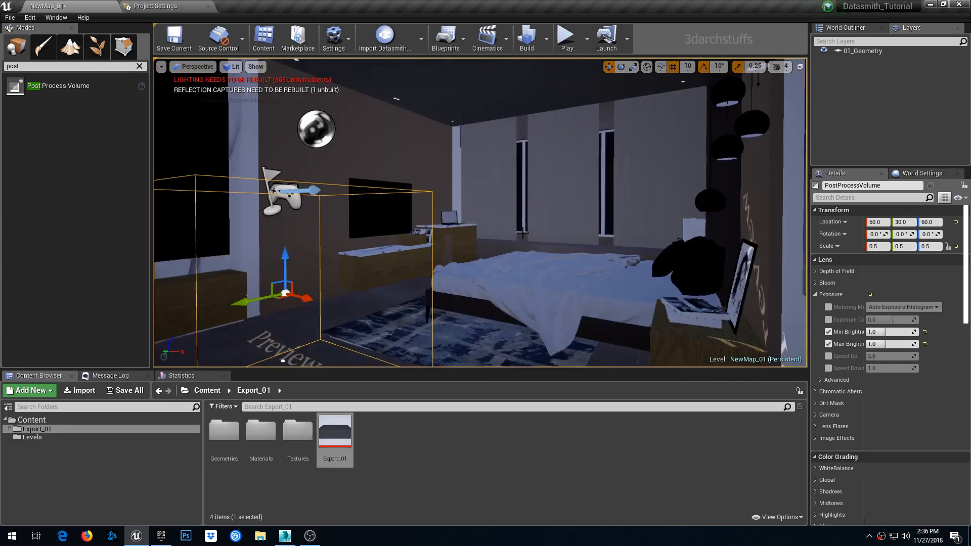
pyautogui.press('3')
pyautogui.press('1')
pyautogui.press('2')
pyautogui.press('3')
pyautogui.press('1')
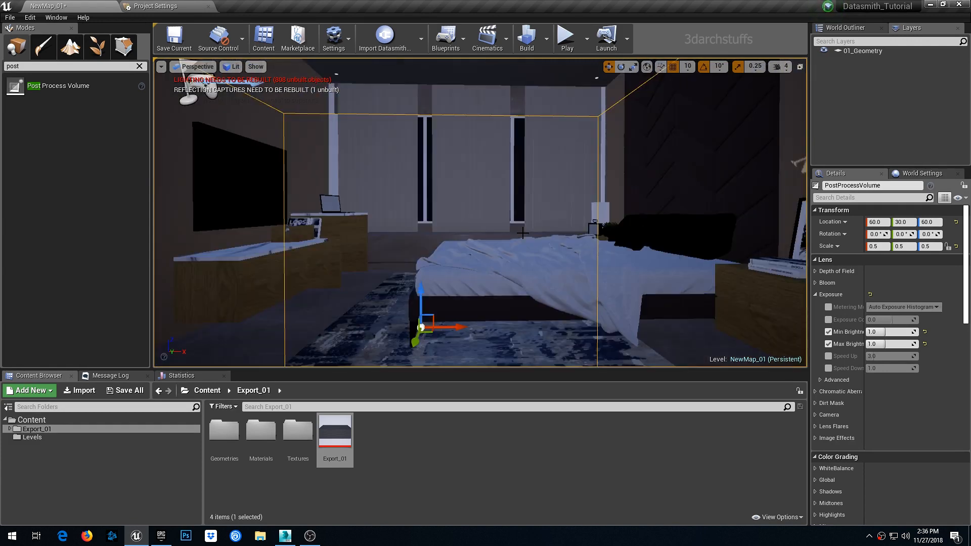
pyautogui.press('2')
pyautogui.press('3')
pyautogui.press('1')
pyautogui.press('2')
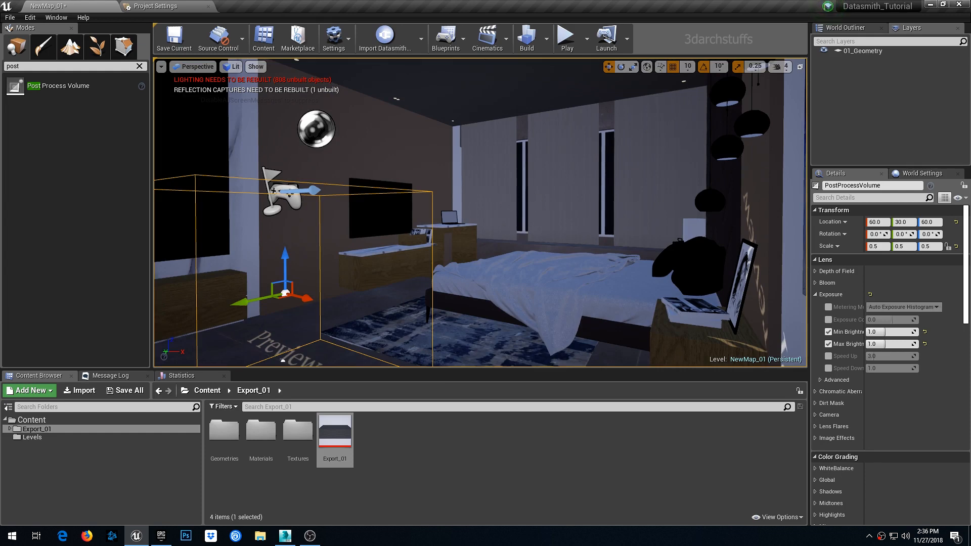
pyautogui.click(515, 259)
pyautogui.press('3')
pyautogui.press('Escape')
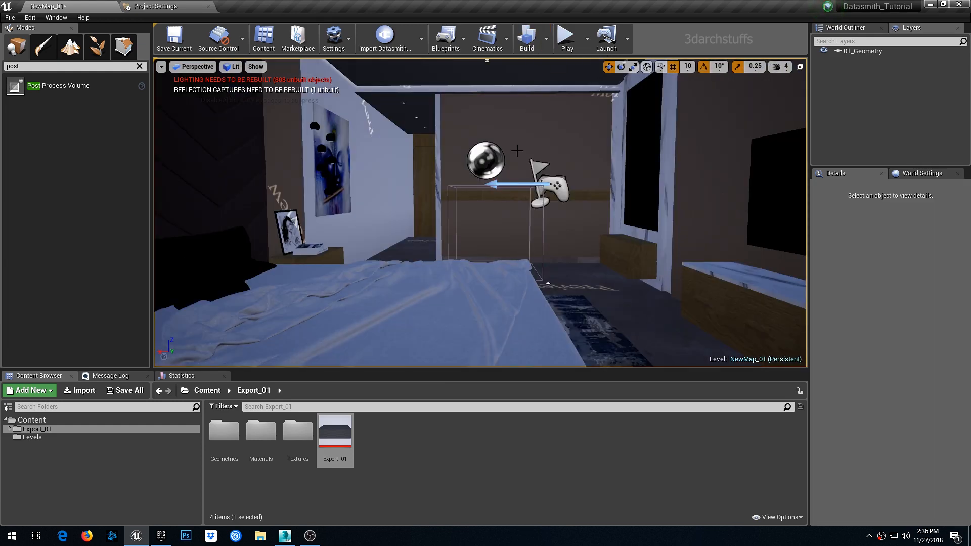
pyautogui.scroll(6, 524, 213)
pyautogui.moveTo(525, 213)
pyautogui.mouseDown(button='right')
pyautogui.moveTo(424, 273)
pyautogui.moveTo(483, 250)
pyautogui.moveTo(435, 248)
pyautogui.moveTo(343, 195)
pyautogui.moveTo(314, 245)
pyautogui.moveTo(571, 265)
pyautogui.moveTo(607, 228)
pyautogui.moveTo(506, 223)
pyautogui.moveTo(638, 238)
pyautogui.moveTo(754, 232)
pyautogui.moveTo(698, 263)
pyautogui.moveTo(633, 256)
pyautogui.moveTo(672, 253)
pyautogui.moveTo(591, 173)
pyautogui.moveTo(644, 162)
pyautogui.mouseUp(button='right')
pyautogui.press('s')
pyautogui.scroll(5, 579, 188)
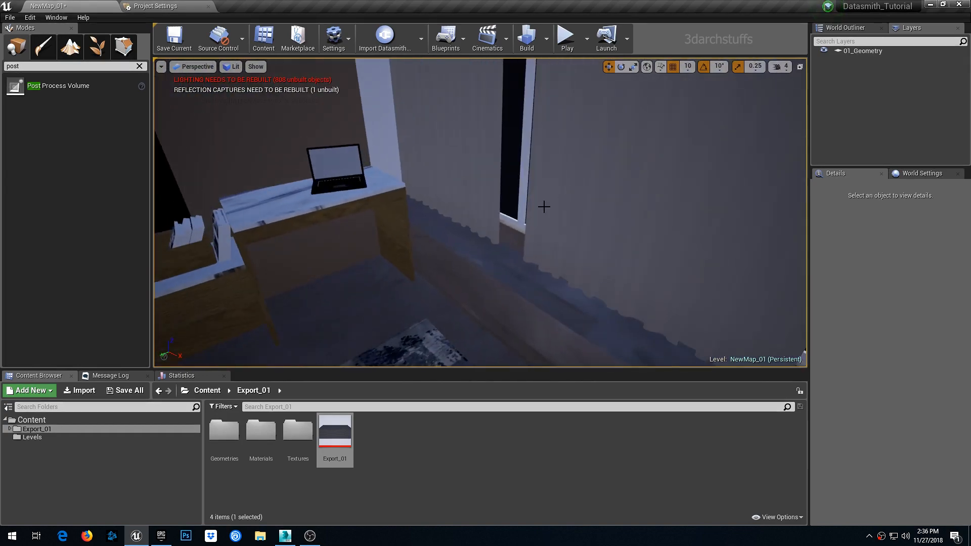
pyautogui.scroll(4, 544, 207)
pyautogui.moveTo(510, 228); pyautogui.dragTo(303, 187, button='right')
pyautogui.scroll(7, 510, 228)
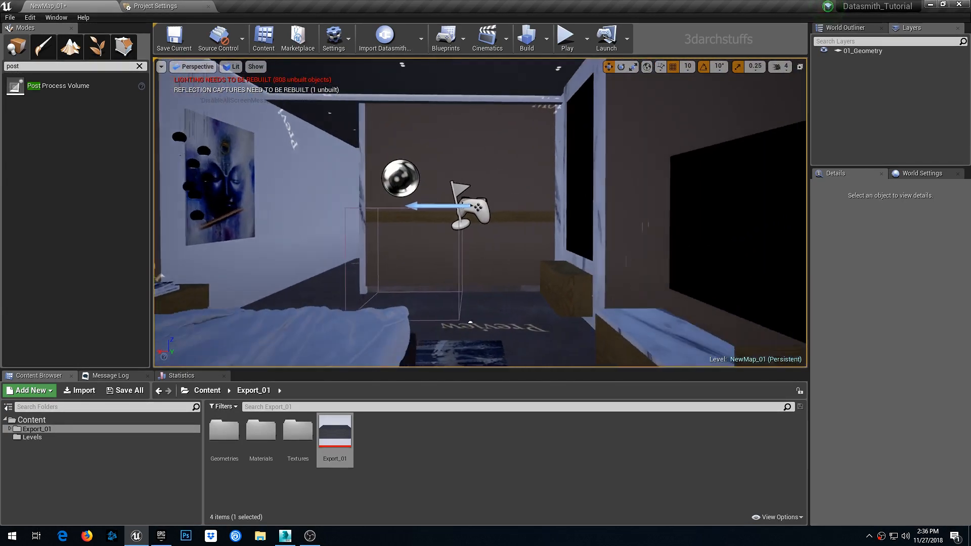
pyautogui.scroll(4, 485, 253)
pyautogui.moveTo(497, 230); pyautogui.dragTo(329, 273, button='right')
pyautogui.moveTo(563, 233); pyautogui.dragTo(628, 233, button='middle')
pyautogui.scroll(4, 563, 233)
pyautogui.moveTo(563, 233); pyautogui.dragTo(703, 238, button='right')
pyautogui.moveTo(563, 233); pyautogui.dragTo(506, 230, button='middle')
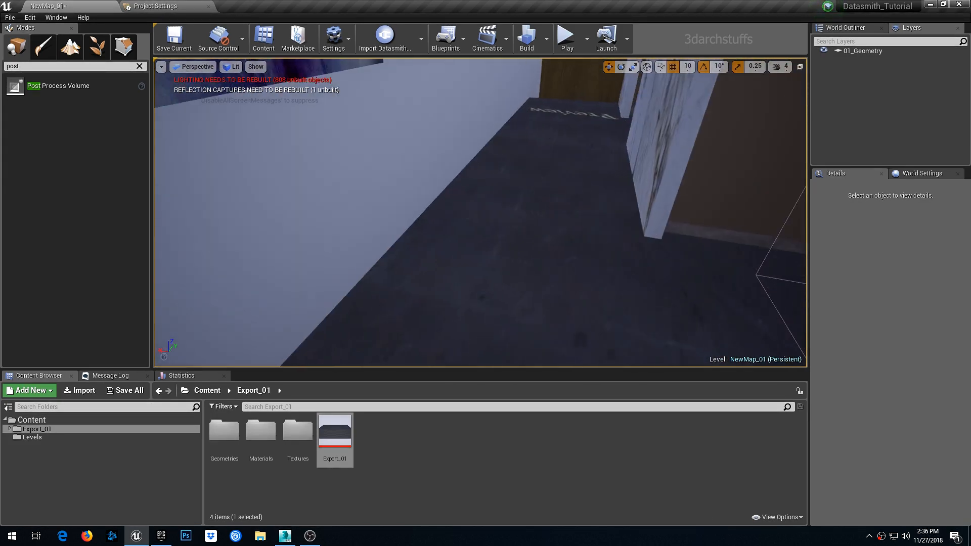
pyautogui.moveTo(496, 217); pyautogui.dragTo(496, 213, button='right')
# - Select the floor mesh and open its yellow_marble material for editing
pyautogui.click(456, 194)
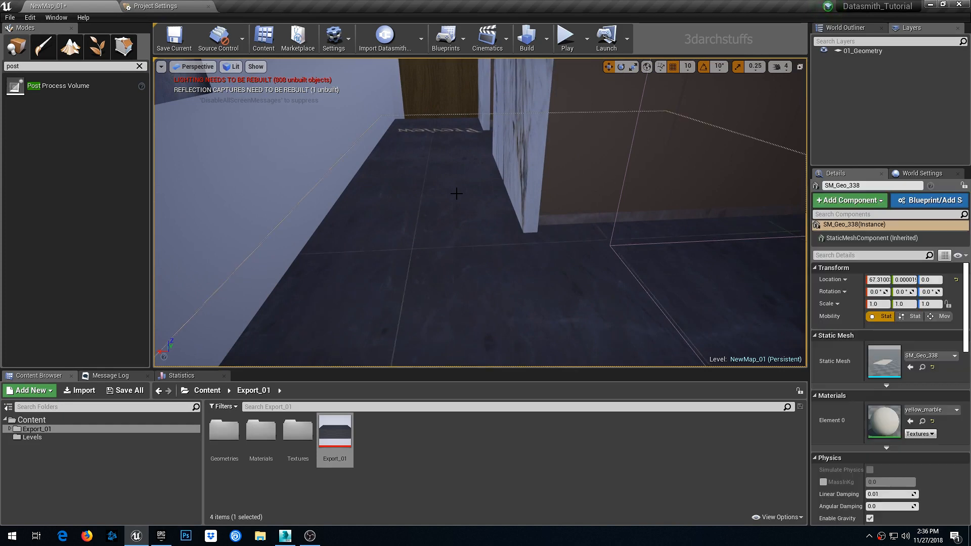
pyautogui.click(815, 459)
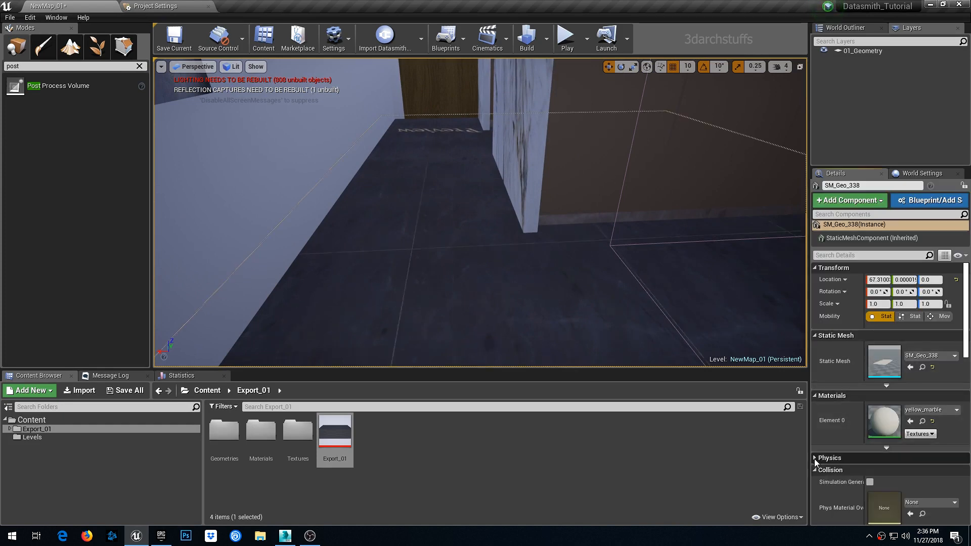
pyautogui.click(816, 471)
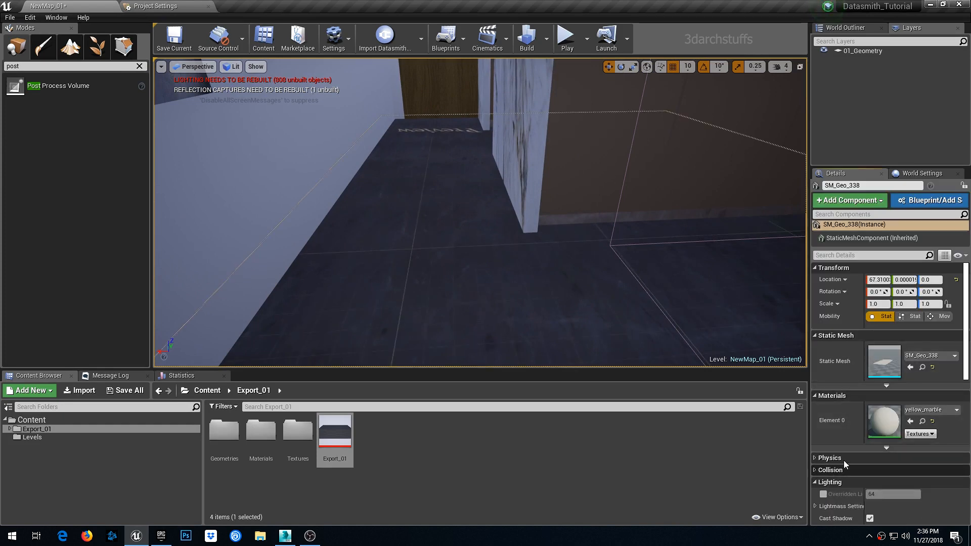
pyautogui.doubleClick(879, 427)
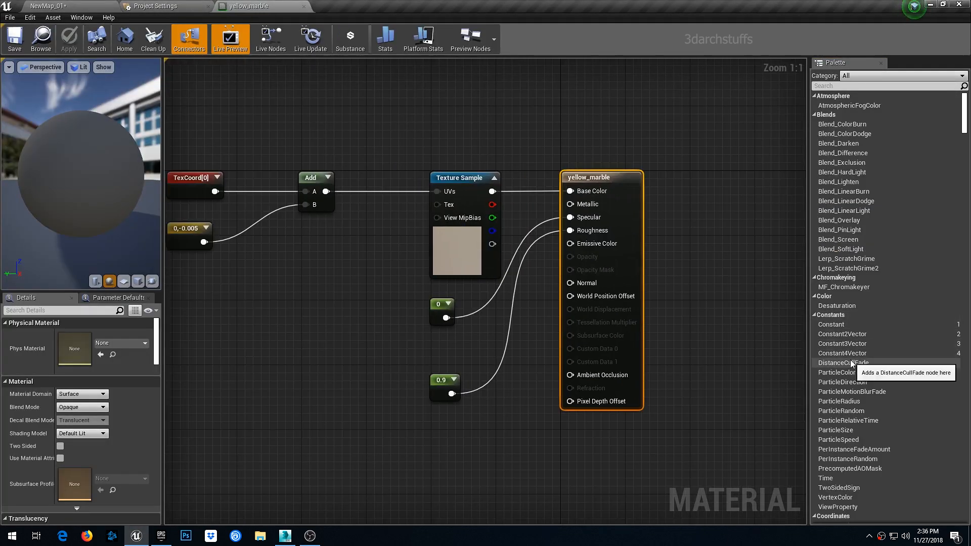
# - Add a Constant3Vector node set to white (1,1,1) and connect it to Base Color
pyautogui.moveTo(859, 345); pyautogui.dragTo(574, 161)
pyautogui.moveTo(480, 93); pyautogui.dragTo(480, 93)
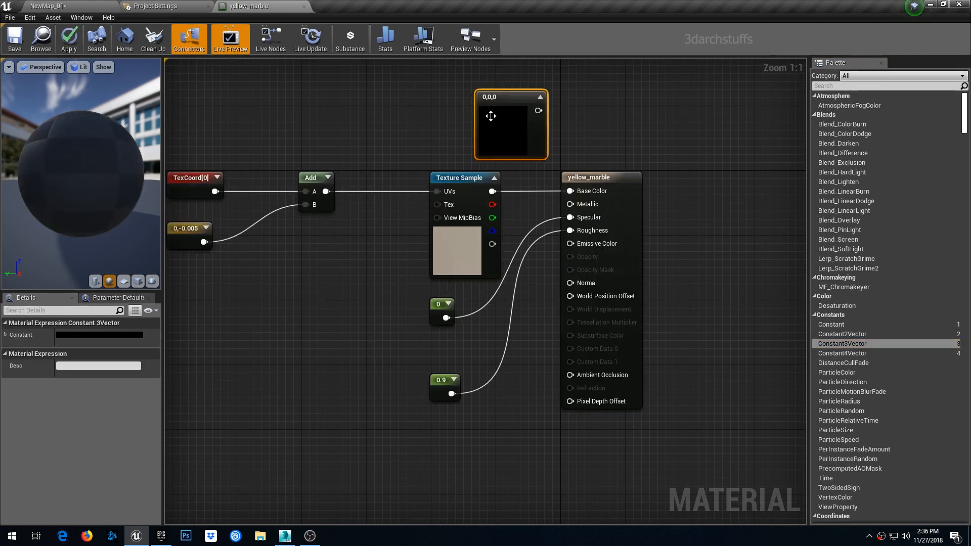
pyautogui.moveTo(540, 153); pyautogui.dragTo(568, 227, button='right')
pyautogui.moveTo(534, 170); pyautogui.dragTo(598, 265)
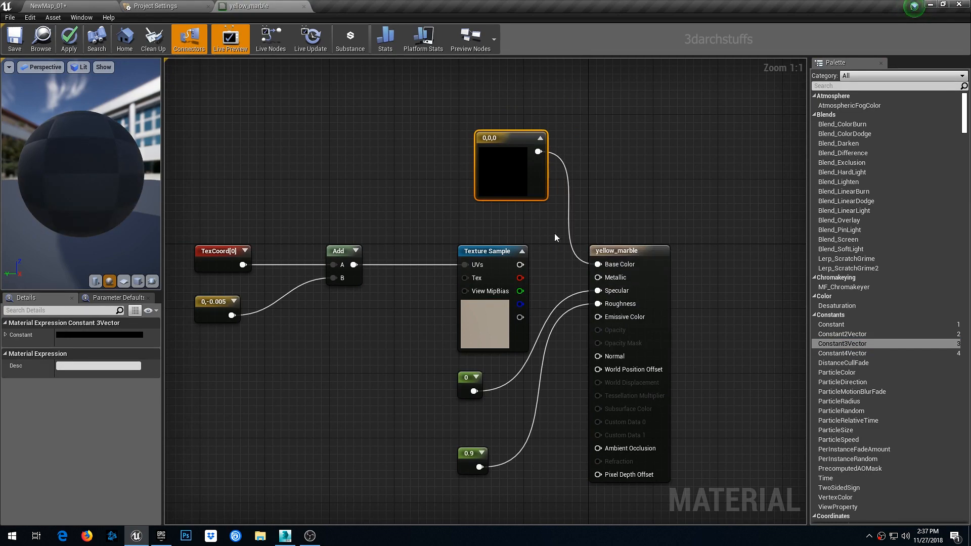
pyautogui.doubleClick(513, 176)
pyautogui.moveTo(663, 308); pyautogui.dragTo(715, 208)
pyautogui.click(664, 421)
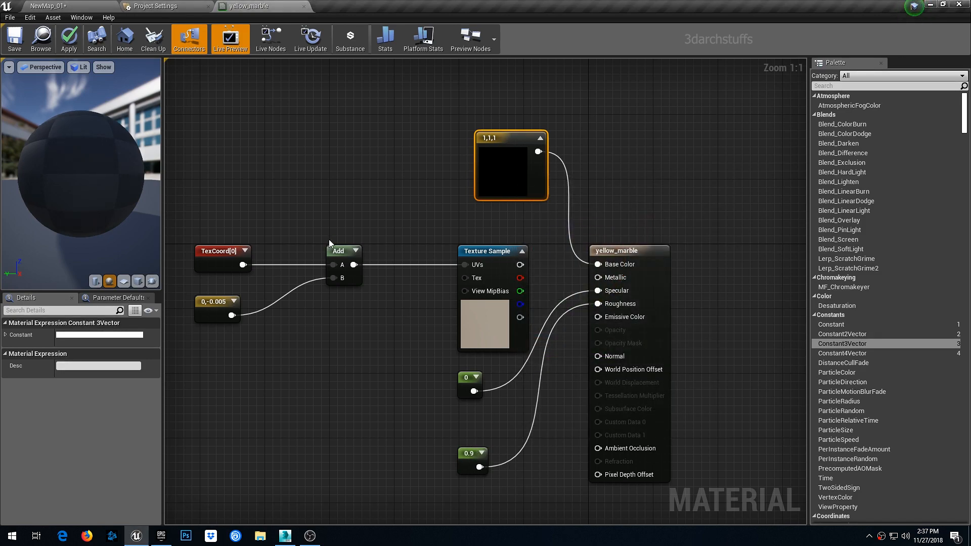
# - Connect the 0 constant to Roughness in place of 0.9 and set its value to 0.25
pyautogui.moveTo(293, 235); pyautogui.dragTo(390, 174, button='right')
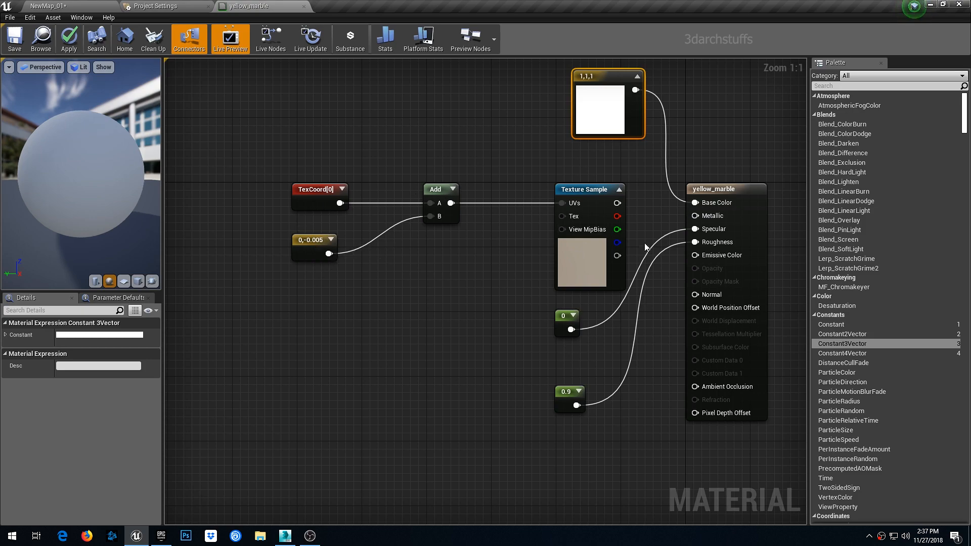
pyautogui.moveTo(644, 242); pyautogui.dragTo(583, 288, button='right')
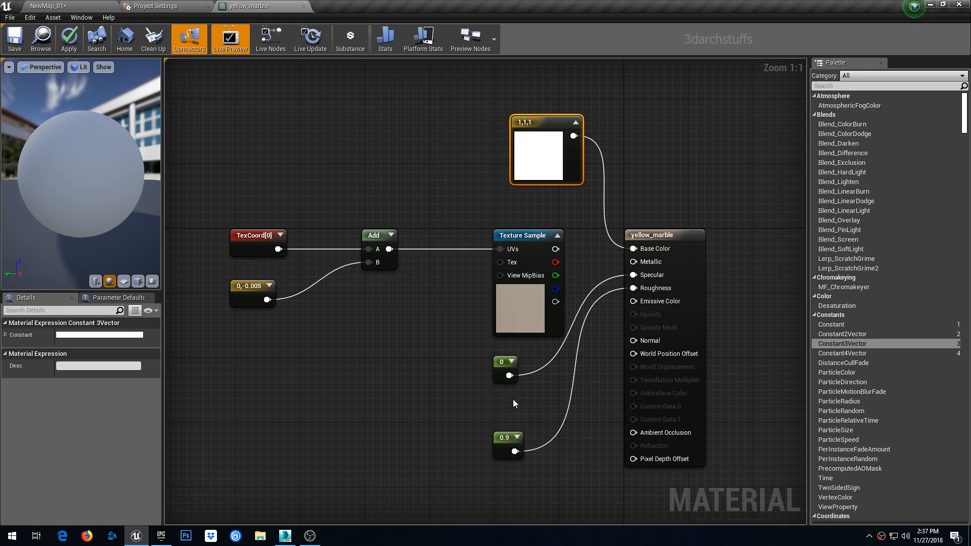
pyautogui.moveTo(510, 375); pyautogui.dragTo(635, 290)
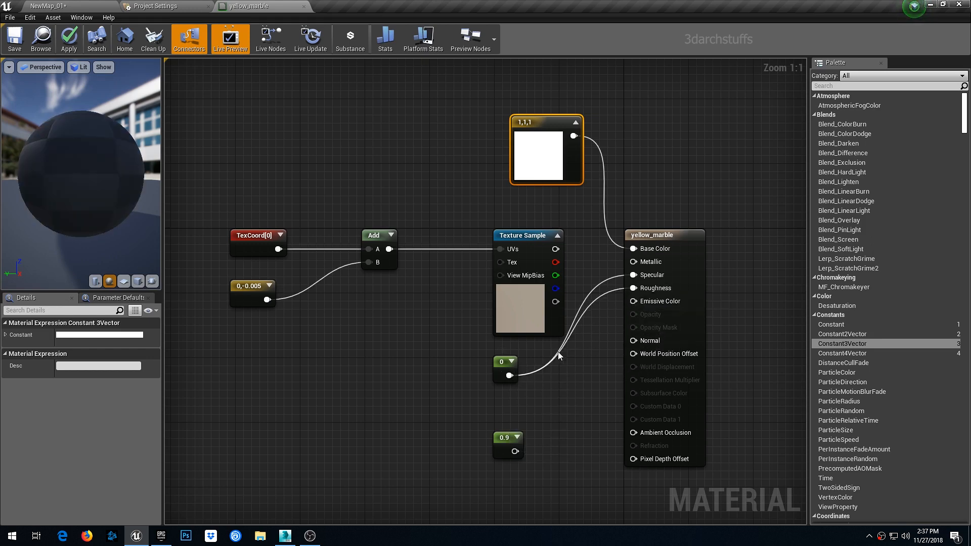
pyautogui.moveTo(508, 359); pyautogui.dragTo(543, 375)
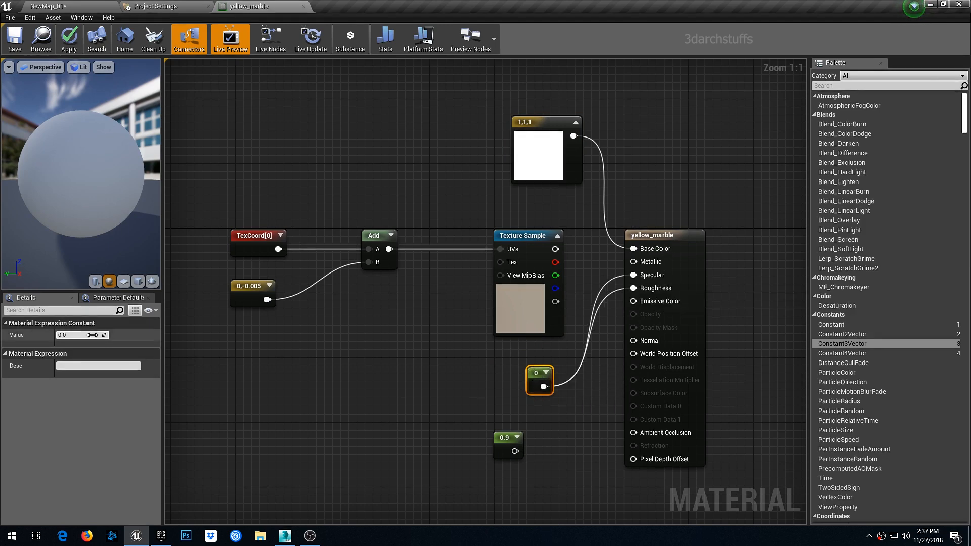
pyautogui.click(87, 336)
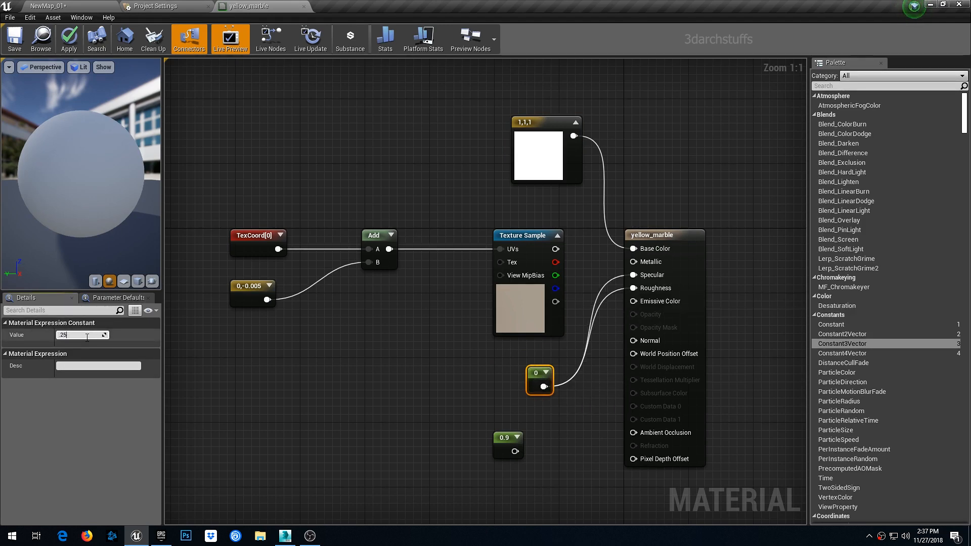
pyautogui.write('.25')
pyautogui.press('Return')
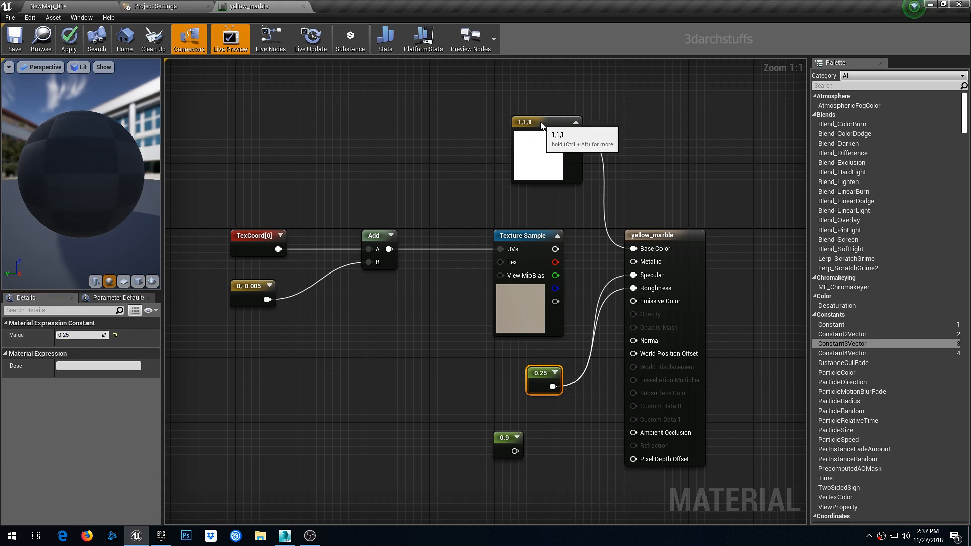
# - Copy the white color and 0.25 constant nodes and apply the yellow_marble material changes
pyautogui.click(543, 145)
pyautogui.rightClick(542, 145)
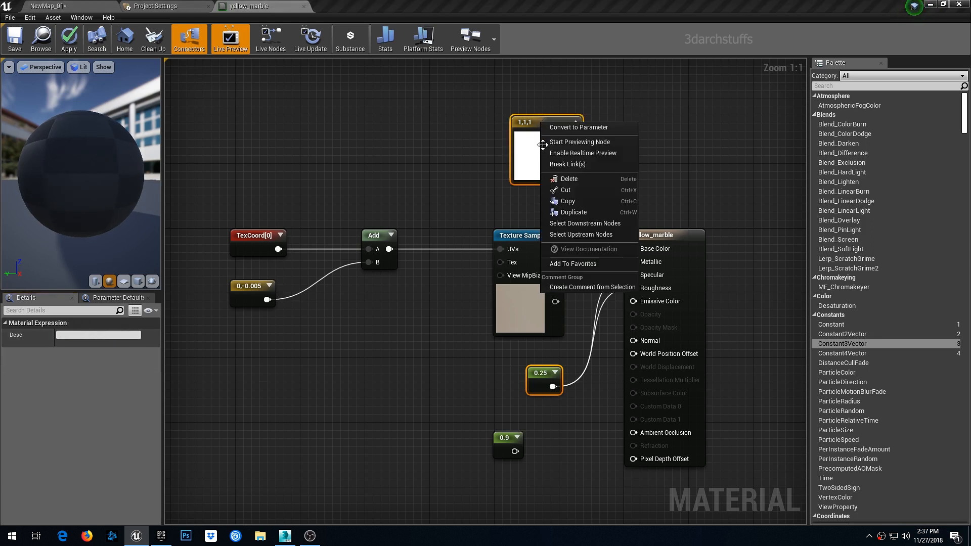
pyautogui.click(572, 201)
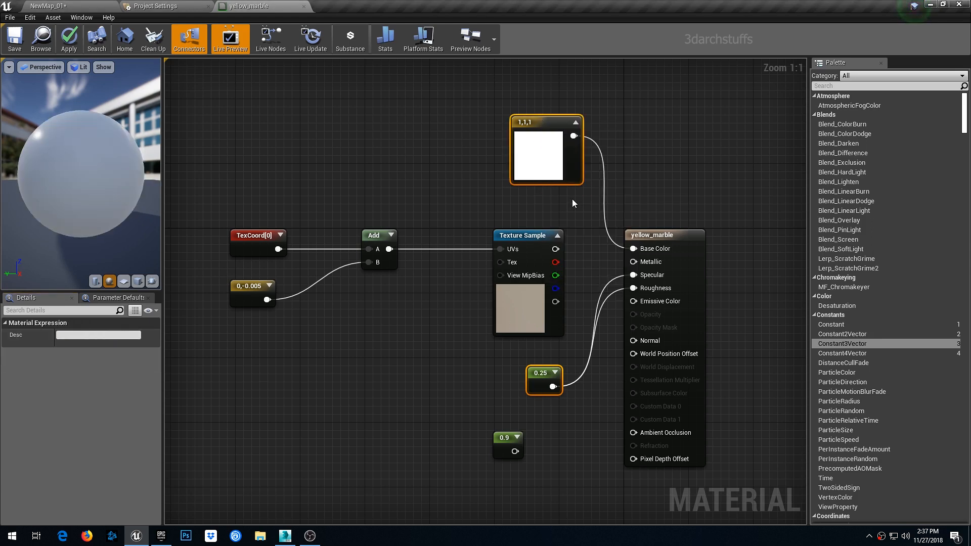
pyautogui.click(69, 38)
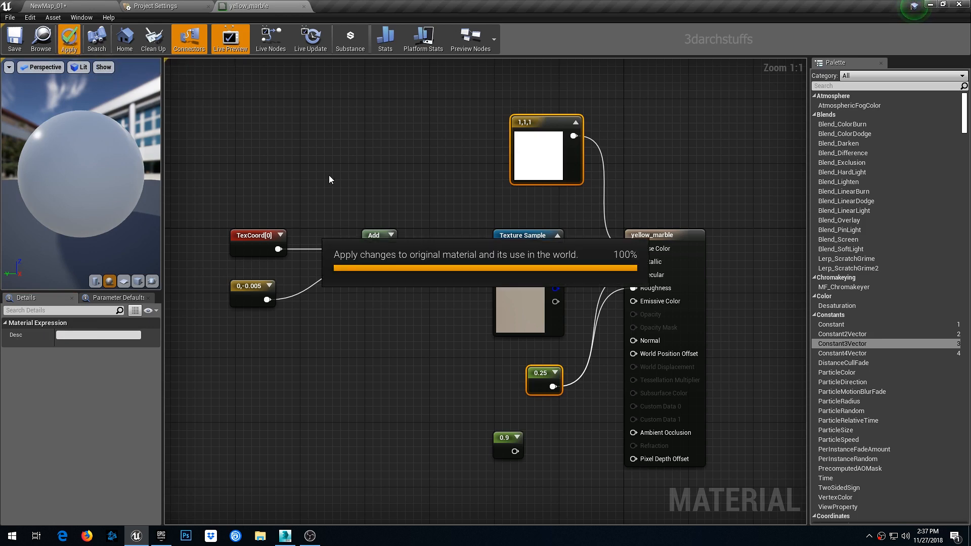
pyautogui.click(96, 9)
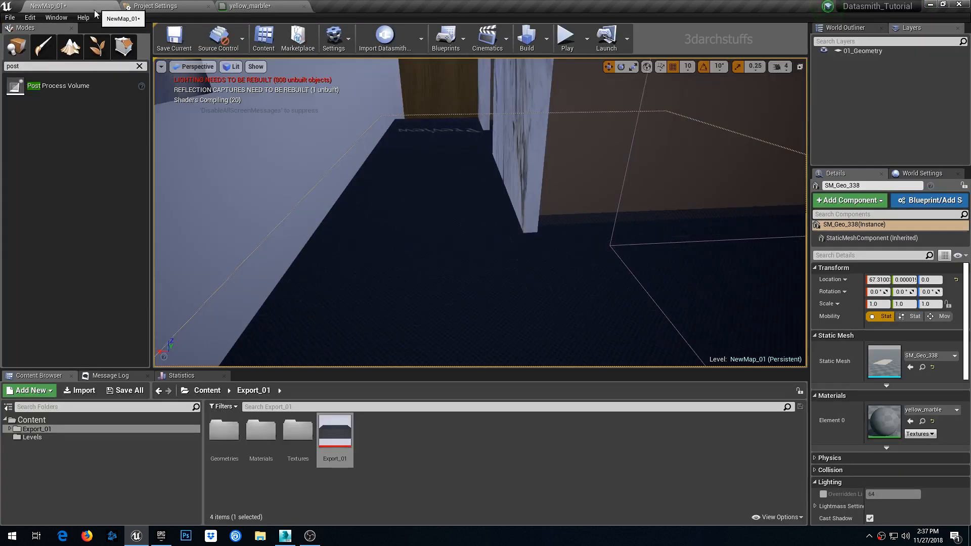
# - In the top_color material, wire the pasted white color to Base Color and the 0.25 constant to Specular, then apply
pyautogui.moveTo(462, 235); pyautogui.dragTo(374, 182, button='right')
pyautogui.click(474, 191)
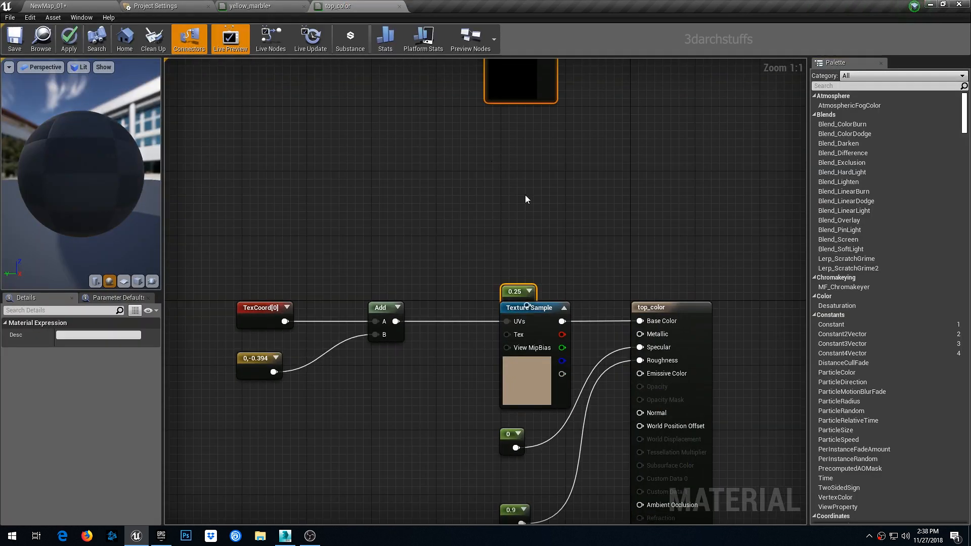
pyautogui.rightClick(498, 234)
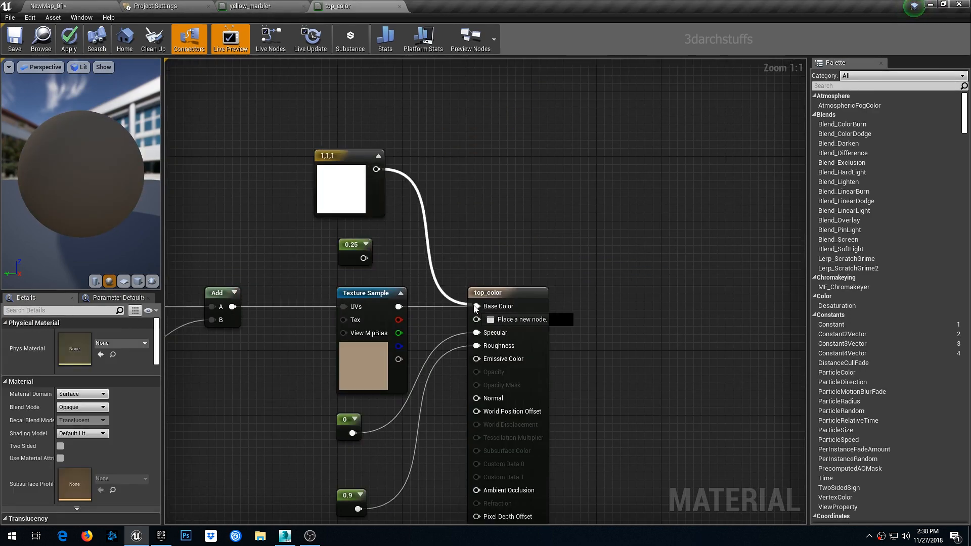
pyautogui.moveTo(363, 258); pyautogui.dragTo(478, 334)
pyautogui.click(69, 38)
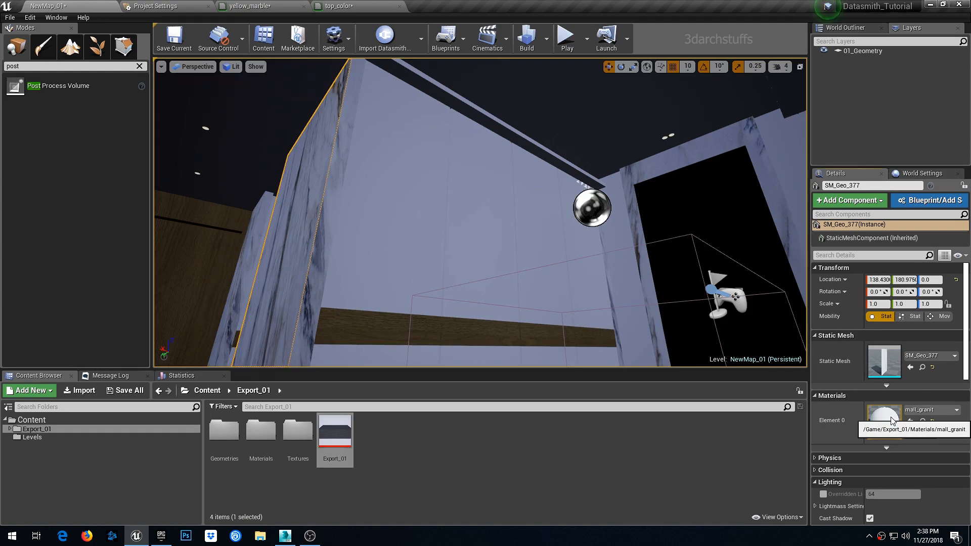
# - Open the mall_granit material, paste the white color and 0.25 constant, wire them to Base Color, Specular and Roughness, and apply
pyautogui.doubleClick(885, 421)
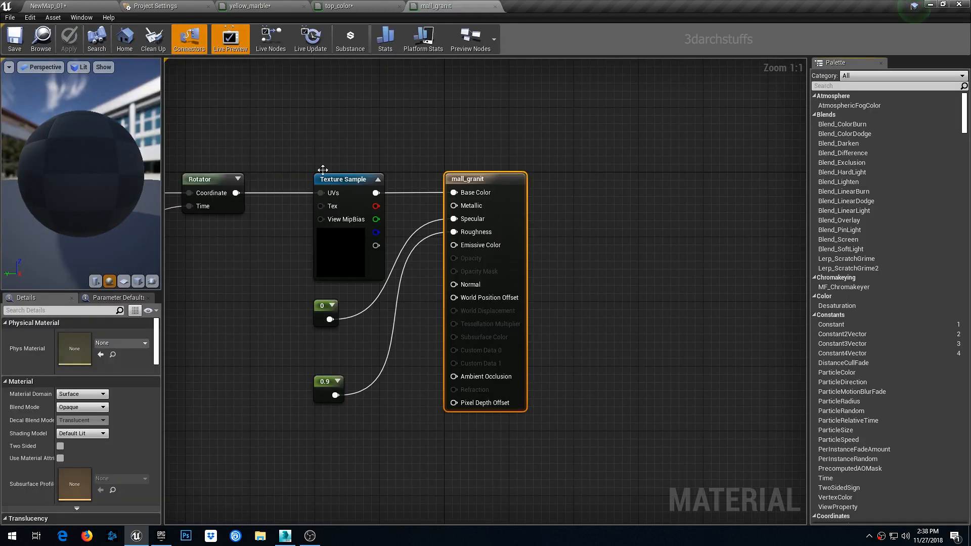
pyautogui.hotkey('ctrl', 'v')
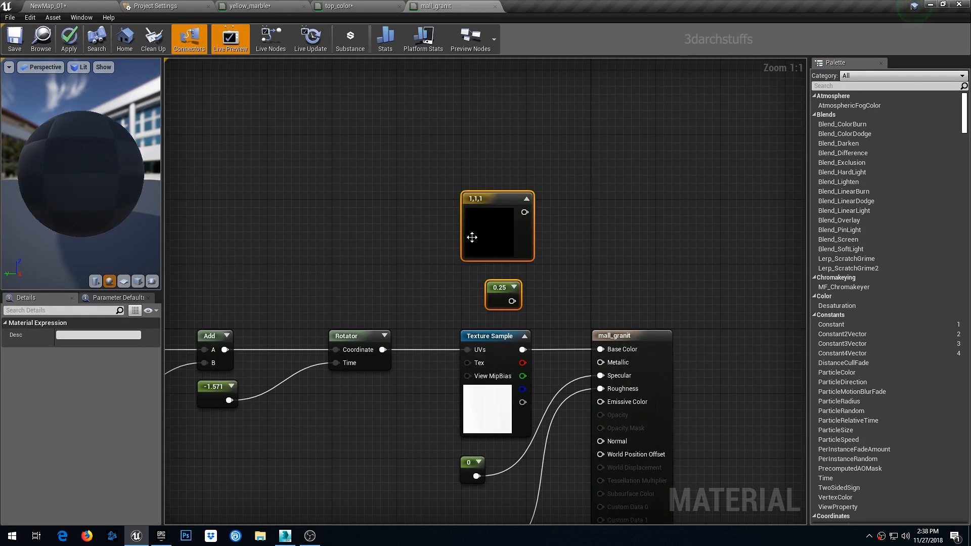
pyautogui.moveTo(525, 211); pyautogui.dragTo(608, 350)
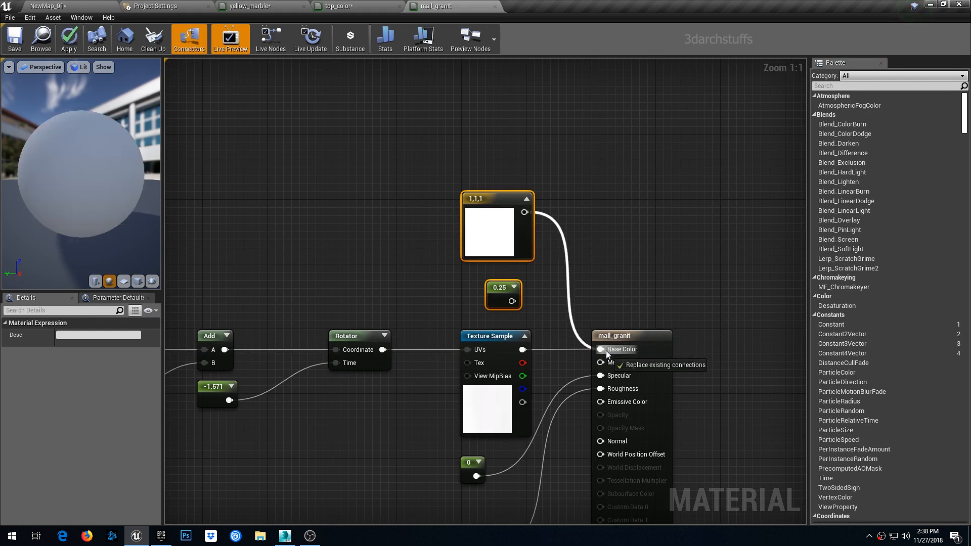
pyautogui.moveTo(512, 301); pyautogui.dragTo(600, 375)
pyautogui.moveTo(512, 301); pyautogui.dragTo(600, 388)
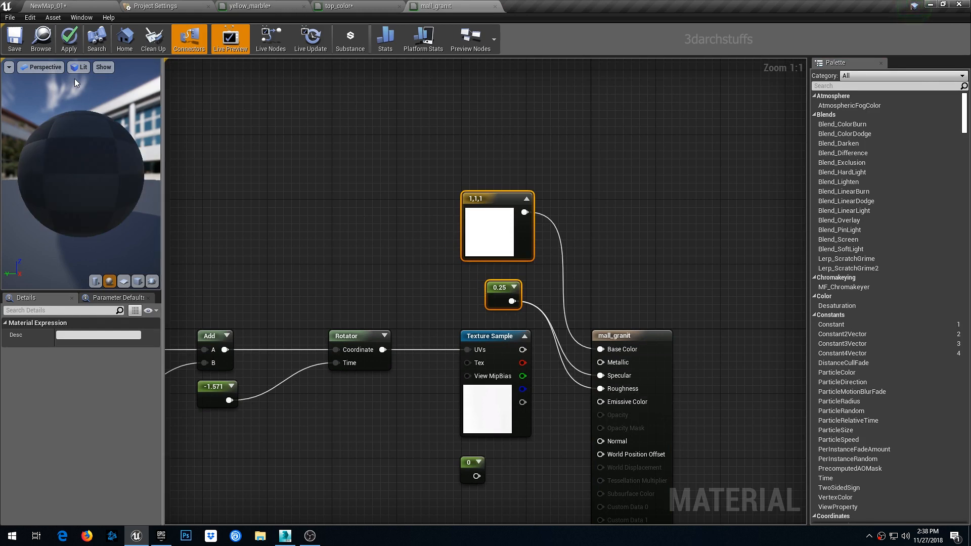
pyautogui.click(69, 40)
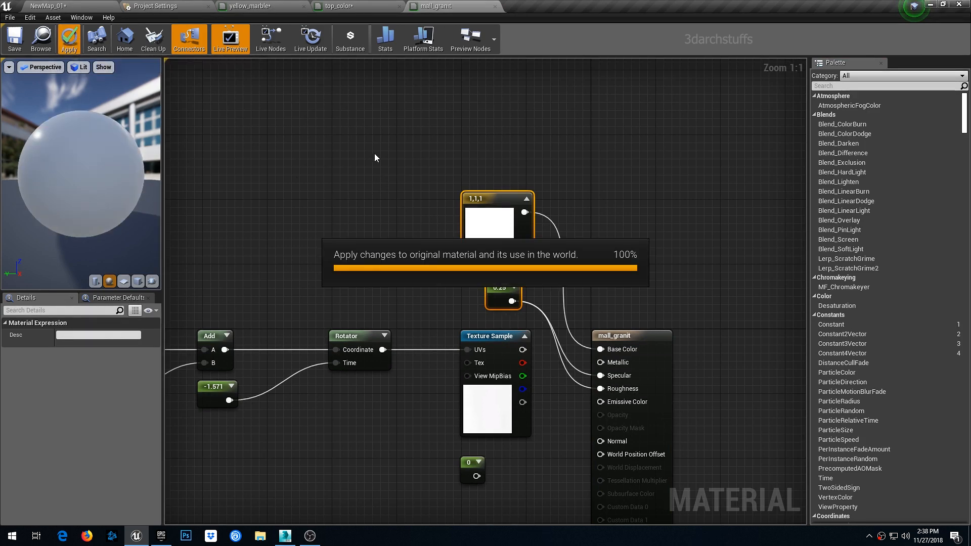
# - Open the door's wood3_1 material, paste the white color and 0.25 constant, wire them to Base Color, Specular and Roughness, and apply
pyautogui.click(102, 7)
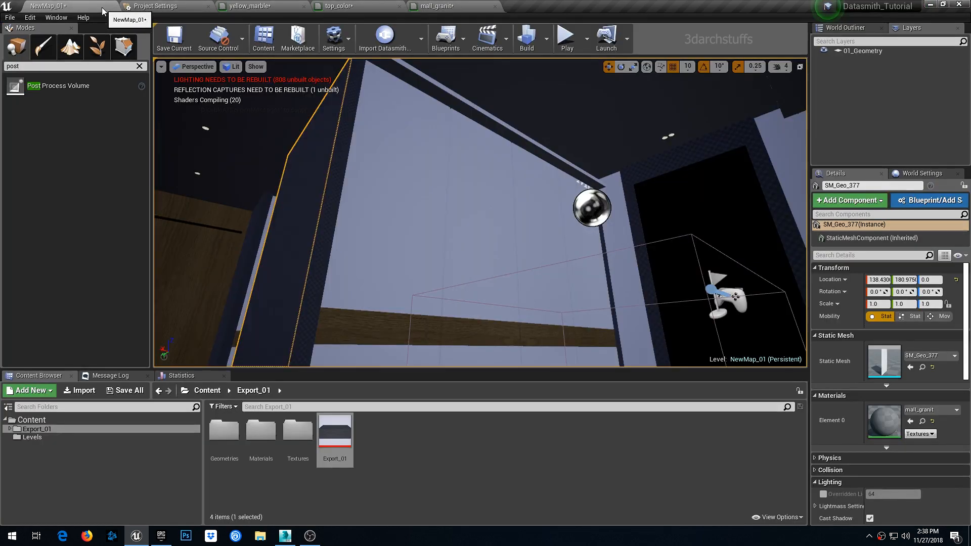
pyautogui.moveTo(480, 213); pyautogui.dragTo(435, 253, button='right')
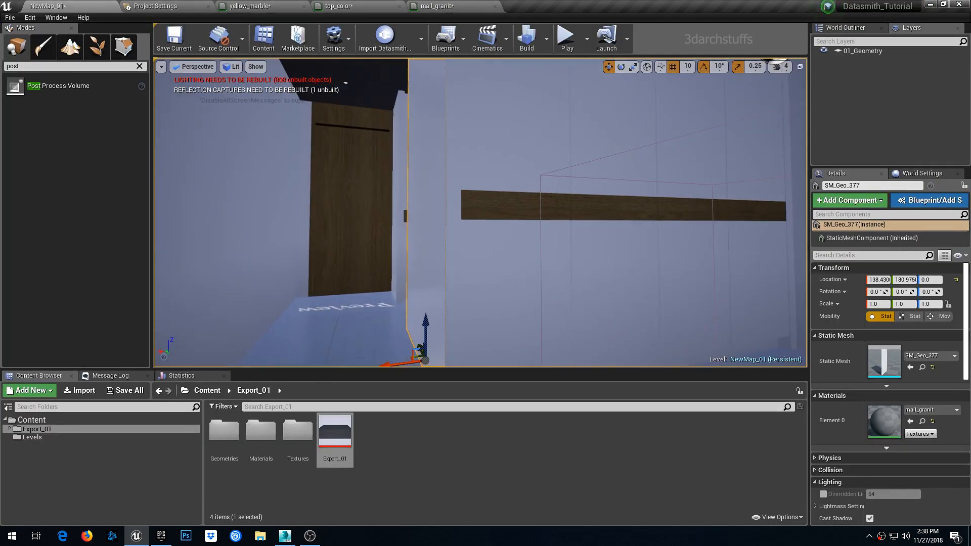
pyautogui.click(359, 174)
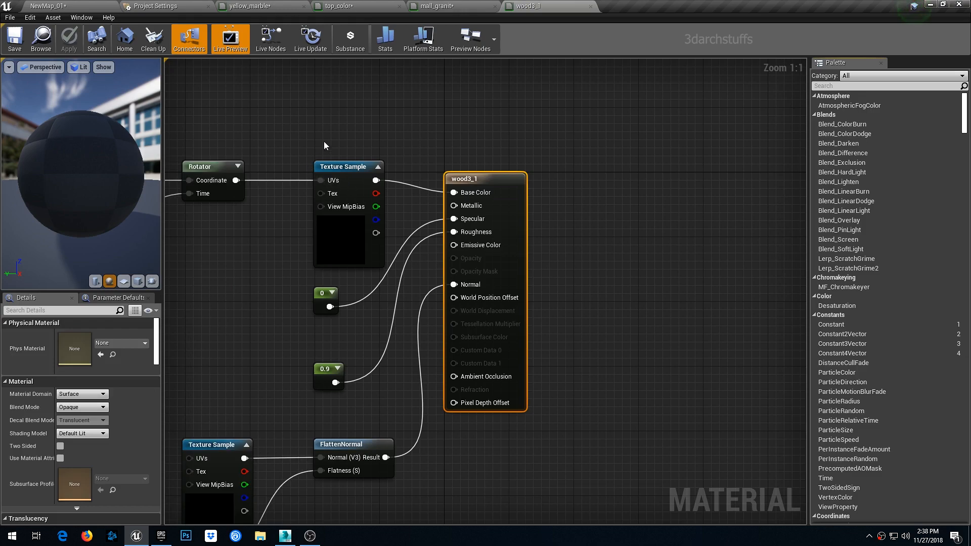
pyautogui.moveTo(324, 146); pyautogui.dragTo(395, 234, button='right')
pyautogui.hotkey('ctrl', 'v')
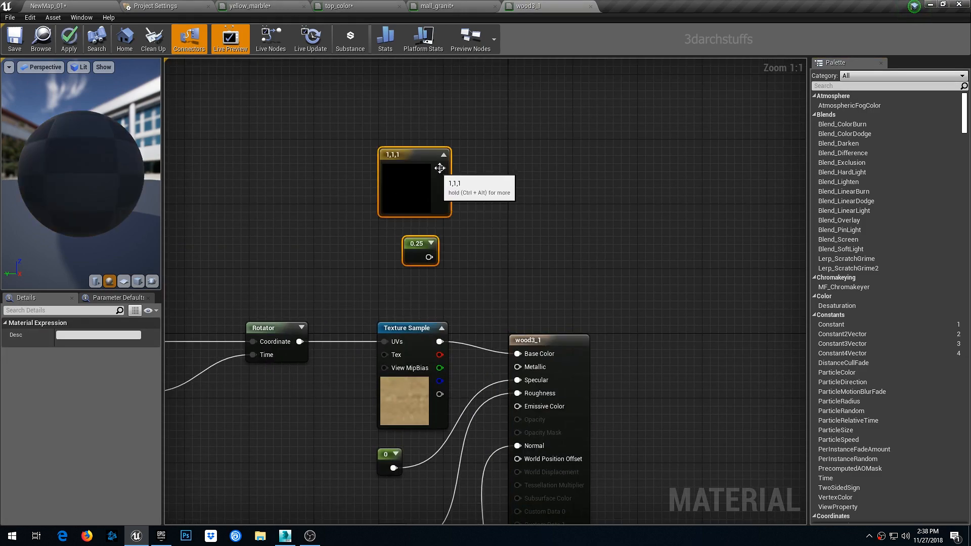
pyautogui.moveTo(440, 168); pyautogui.dragTo(523, 356)
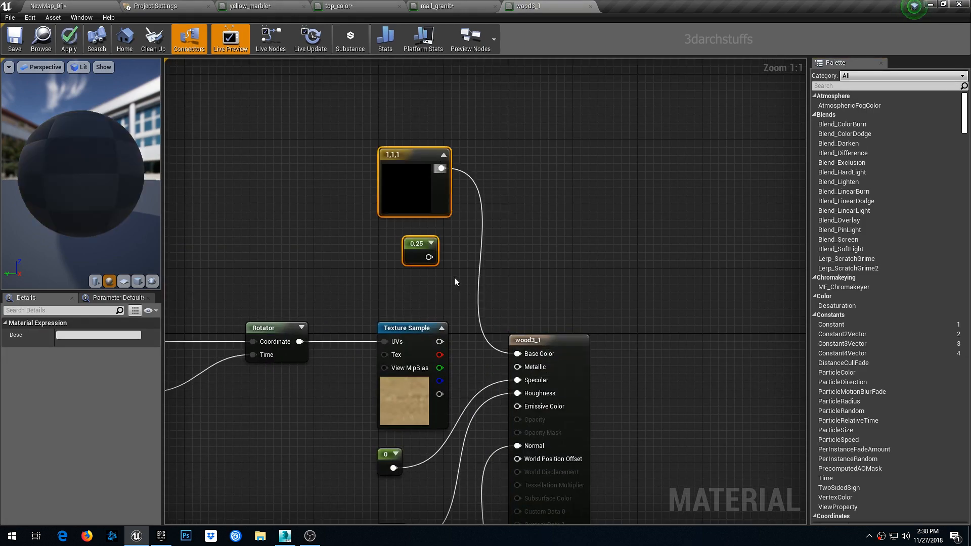
pyautogui.moveTo(428, 257); pyautogui.dragTo(518, 381)
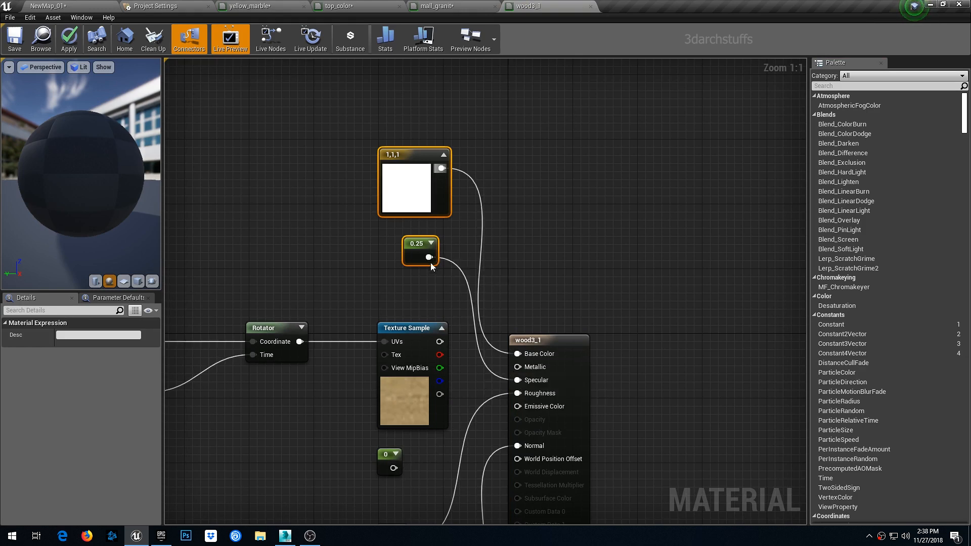
pyautogui.moveTo(429, 257); pyautogui.dragTo(516, 395)
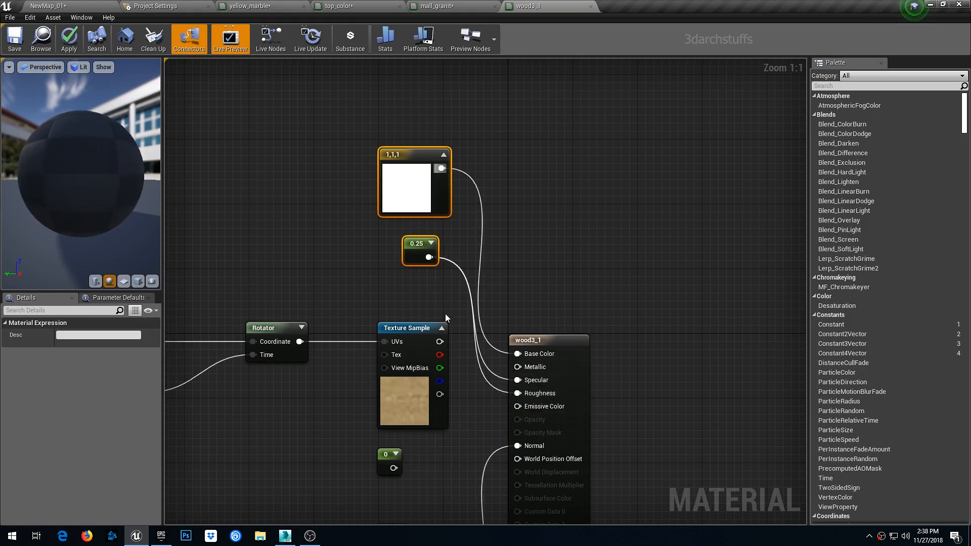
pyautogui.click(69, 40)
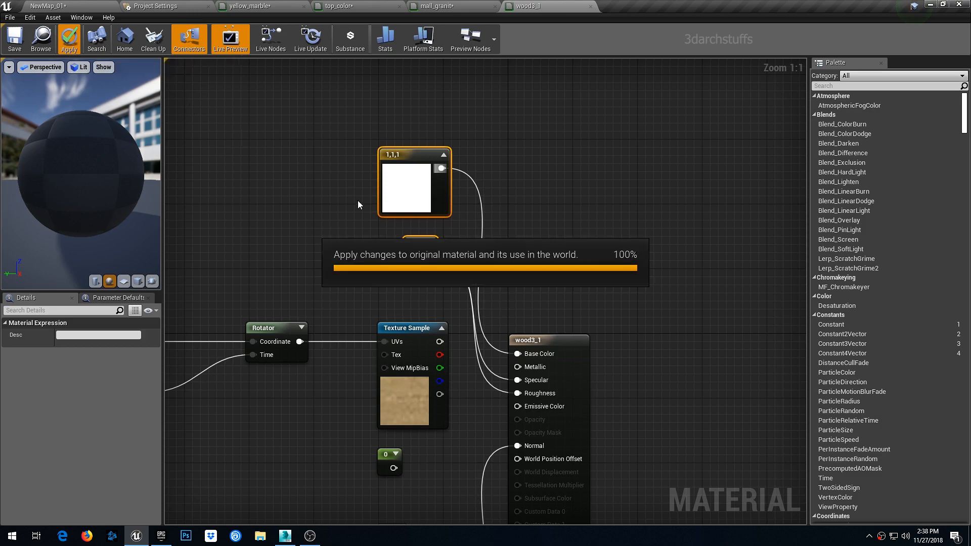
# - Open the Mirror material, paste the white color and 0.25 constant, wire them to Base Color, Specular and Roughness, and apply
pyautogui.click(83, 6)
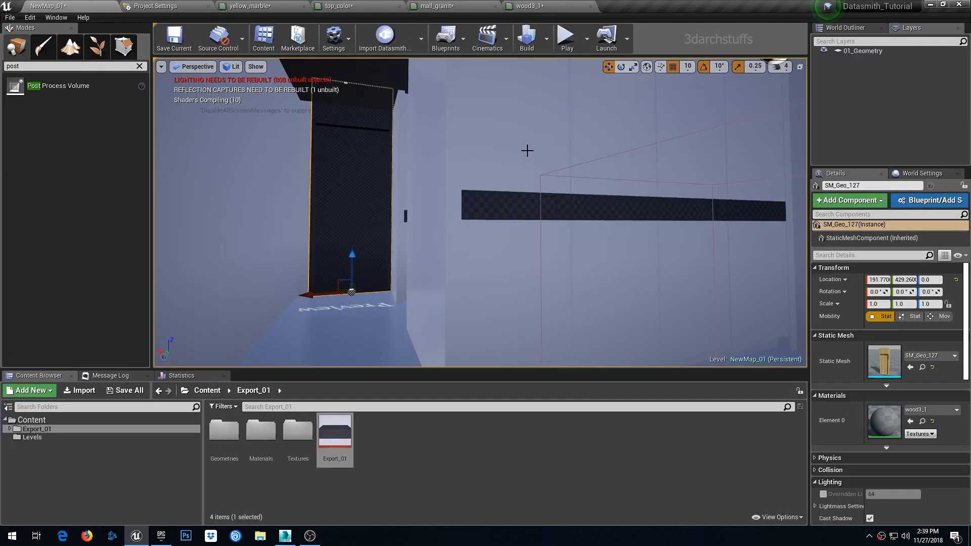
pyautogui.moveTo(466, 147); pyautogui.dragTo(467, 147, button='right')
pyautogui.moveTo(468, 146); pyautogui.dragTo(462, 187, button='middle')
pyautogui.click(349, 217)
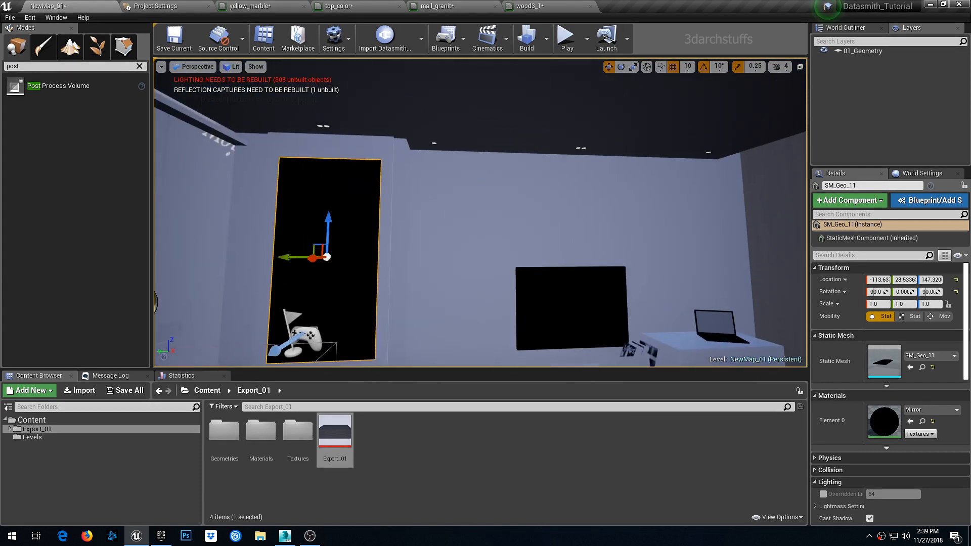
pyautogui.doubleClick(880, 414)
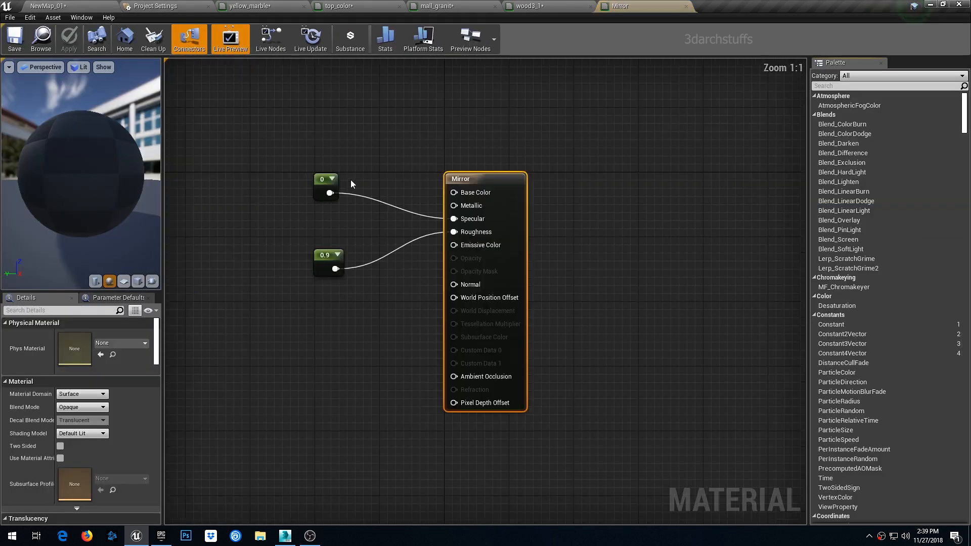
pyautogui.click(342, 117)
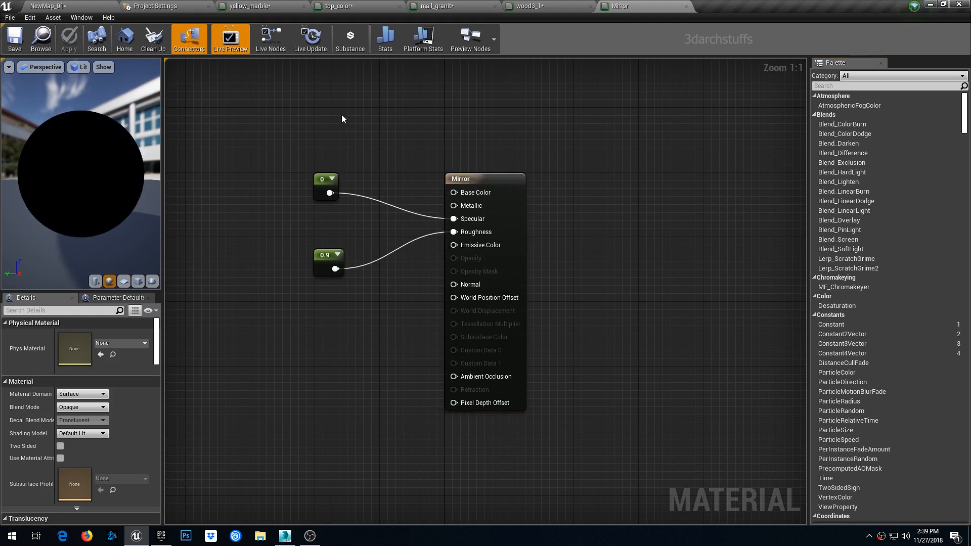
pyautogui.hotkey('ctrl', 'v')
pyautogui.moveTo(394, 87); pyautogui.dragTo(454, 193)
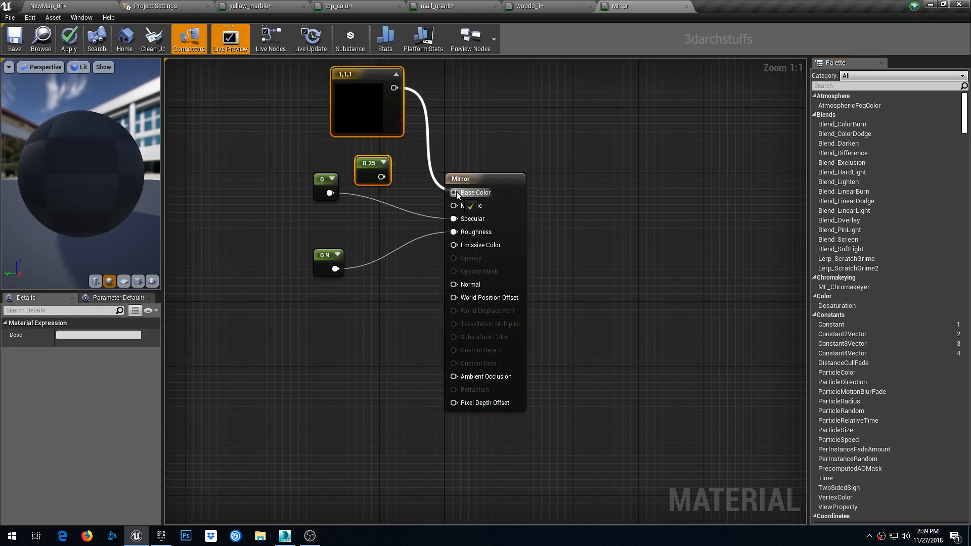
pyautogui.moveTo(381, 176); pyautogui.dragTo(454, 219)
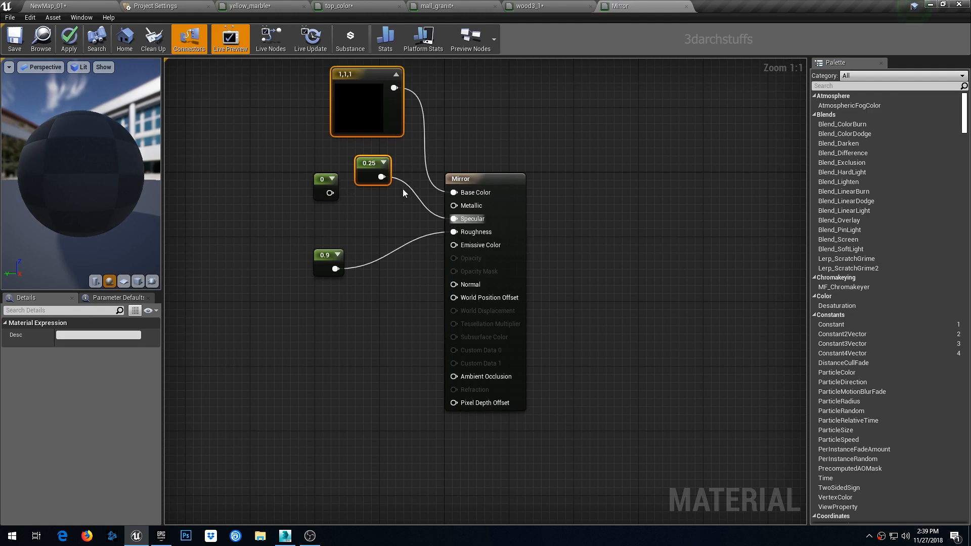
pyautogui.moveTo(387, 184); pyautogui.dragTo(454, 232)
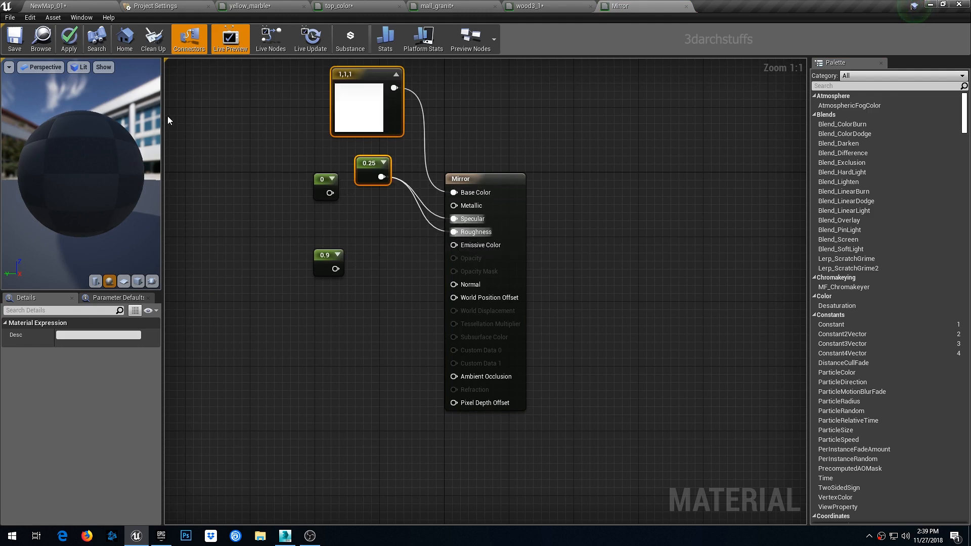
pyautogui.click(74, 49)
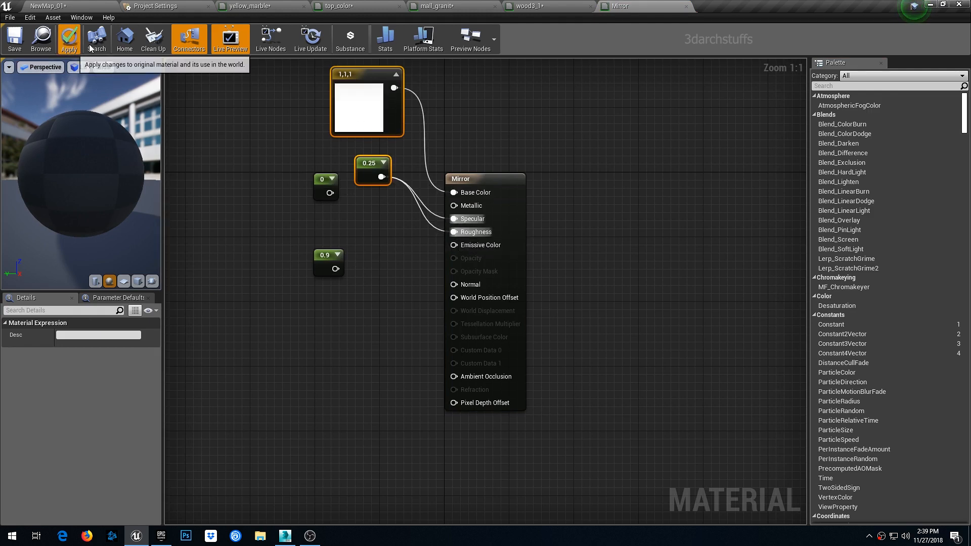
# - Open the TV_Glass material, paste the white color and 0.25 constant, and wire them to Base Color, Specular and Roughness
pyautogui.click(87, 8)
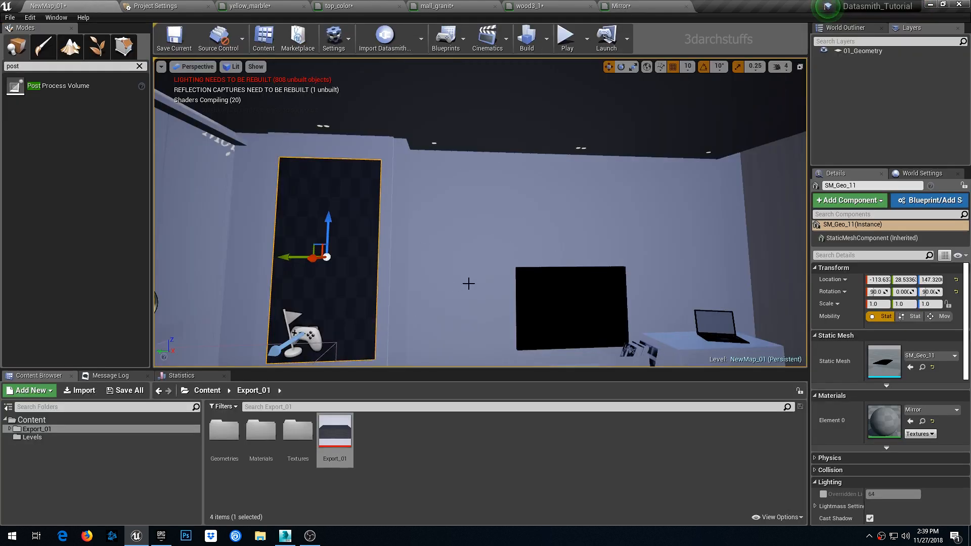
pyautogui.click(526, 274)
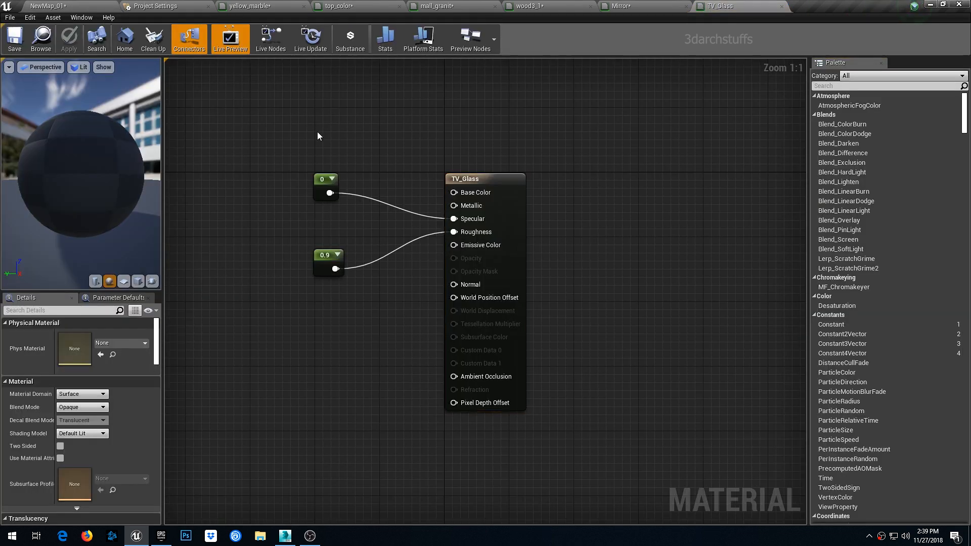
pyautogui.hotkey('ctrl', 'v')
pyautogui.moveTo(361, 86); pyautogui.dragTo(356, 180, button='right')
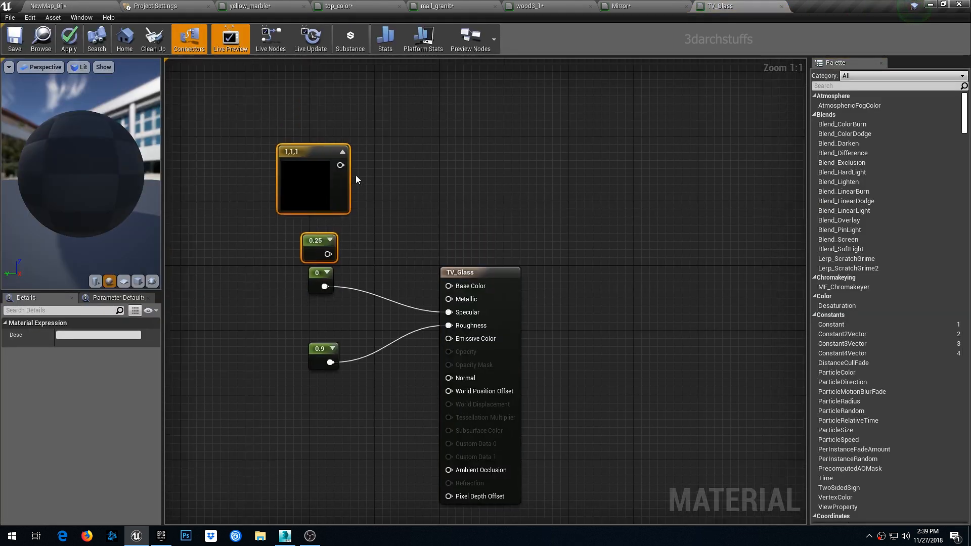
pyautogui.moveTo(339, 165); pyautogui.dragTo(449, 286)
pyautogui.moveTo(328, 254); pyautogui.dragTo(451, 317)
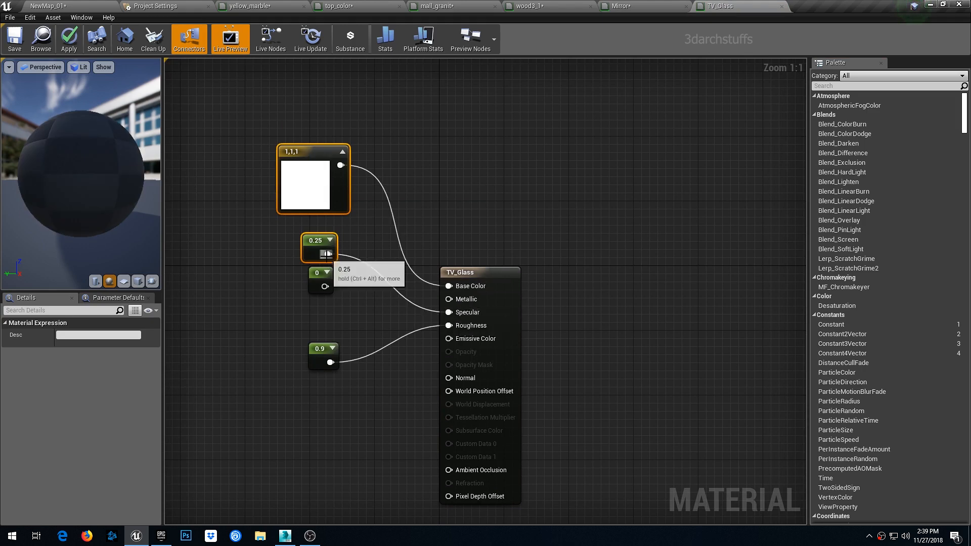
pyautogui.moveTo(328, 254); pyautogui.dragTo(449, 325)
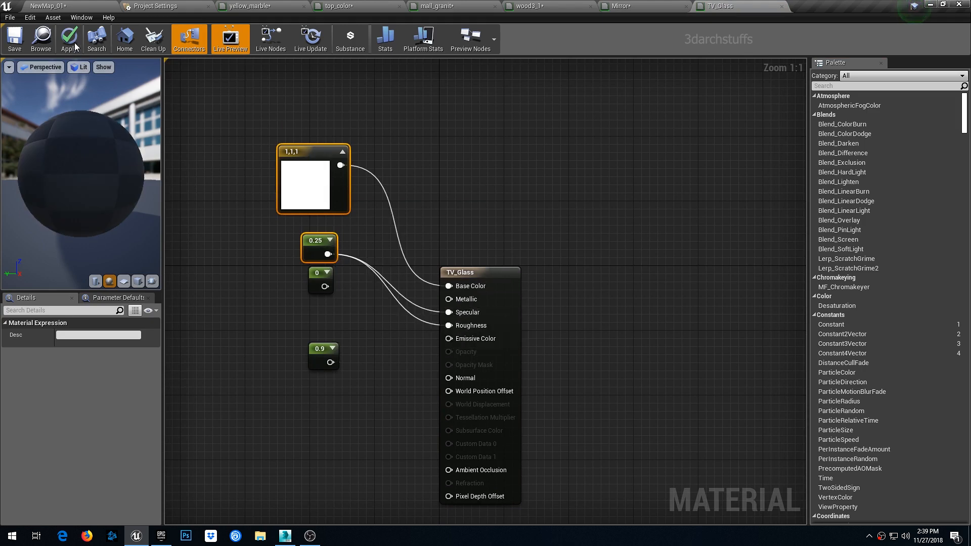
# - In the vm_v4_036_pillow material, paste the white color and 0.25 constant and wire them to Base Color, Specular and Roughness
pyautogui.click(91, 6)
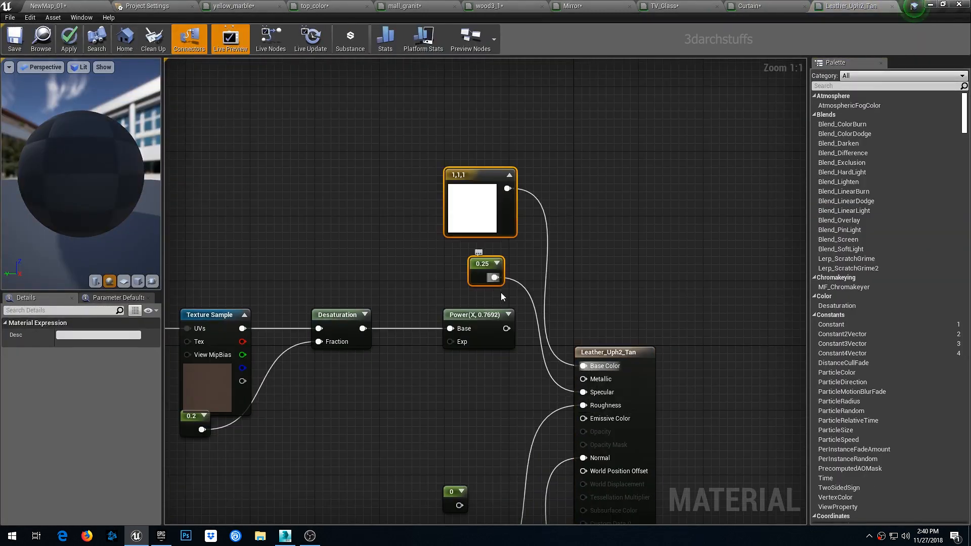
pyautogui.click(71, 22)
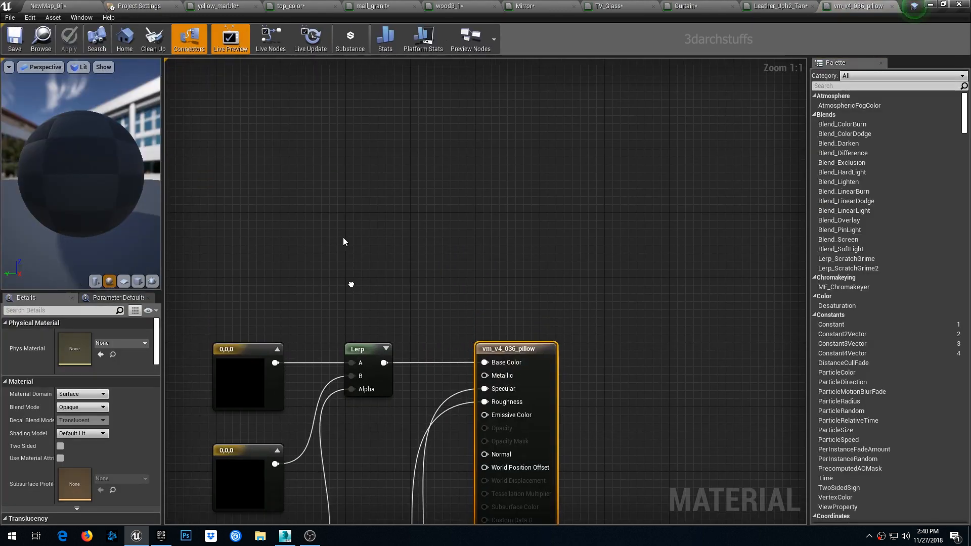
pyautogui.hotkey('ctrl', 'v')
pyautogui.moveTo(385, 176); pyautogui.dragTo(485, 362)
pyautogui.moveTo(372, 265); pyautogui.dragTo(484, 388)
pyautogui.moveTo(372, 266); pyautogui.dragTo(485, 404)
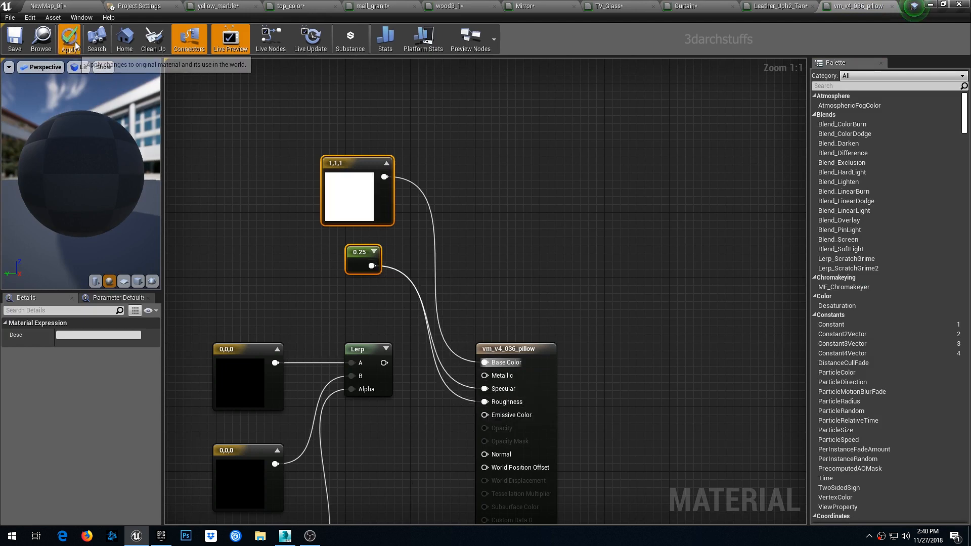
# - Open the second pillow's vm_v4_035_pillow material, wire the pasted white color to Base Color and 0.25 to Specular and Roughness, and apply
pyautogui.click(82, 5)
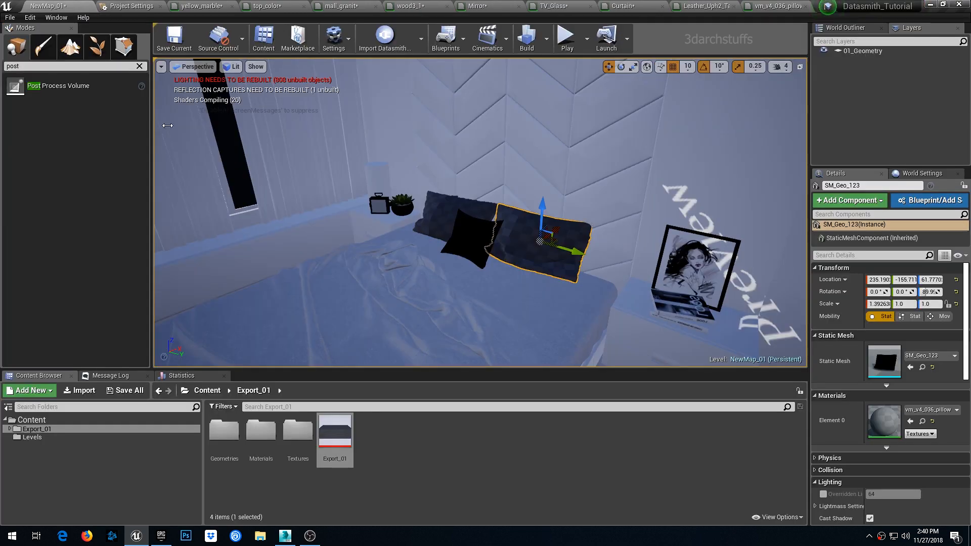
pyautogui.click(470, 237)
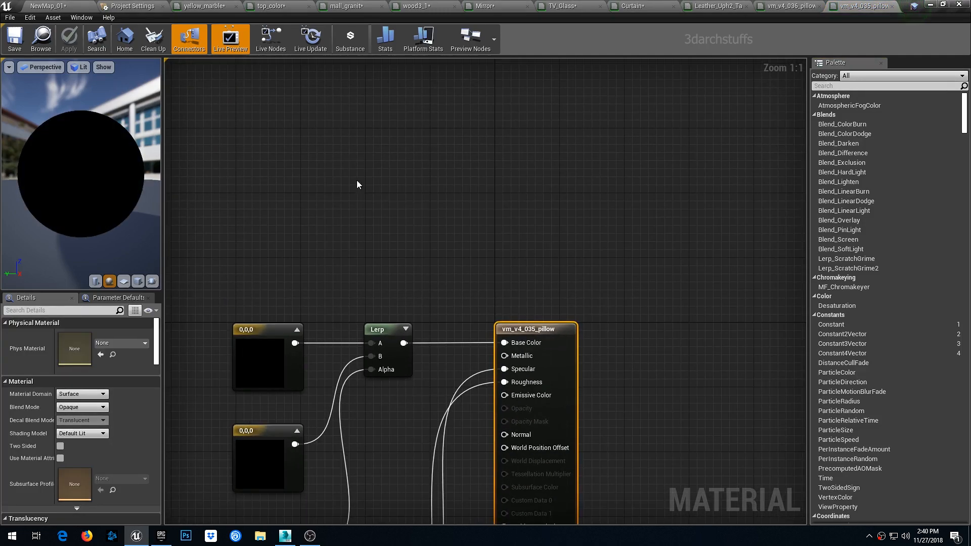
pyautogui.hotkey('ctrl', 'v')
pyautogui.moveTo(404, 157); pyautogui.dragTo(504, 371)
pyautogui.moveTo(391, 246); pyautogui.dragTo(505, 383)
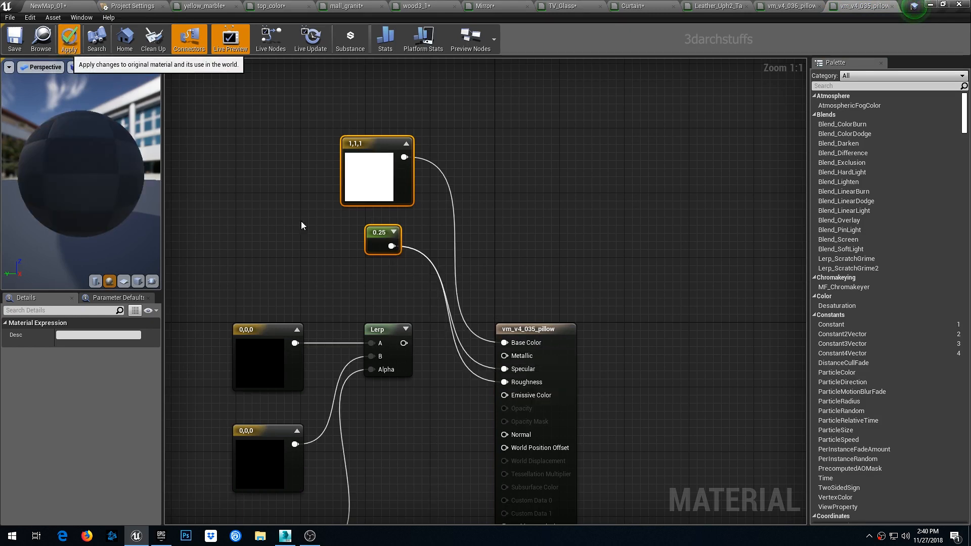
pyautogui.click(69, 38)
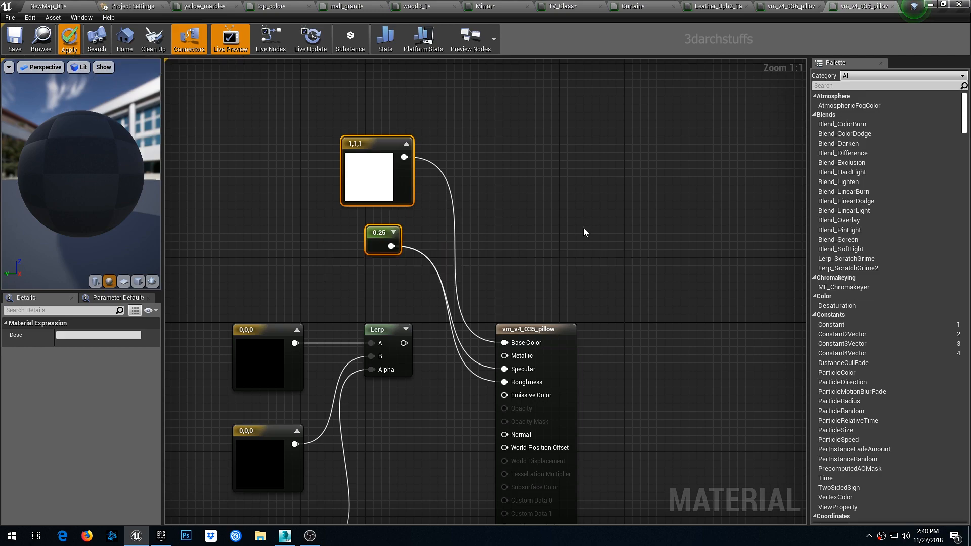
pyautogui.click(49, 7)
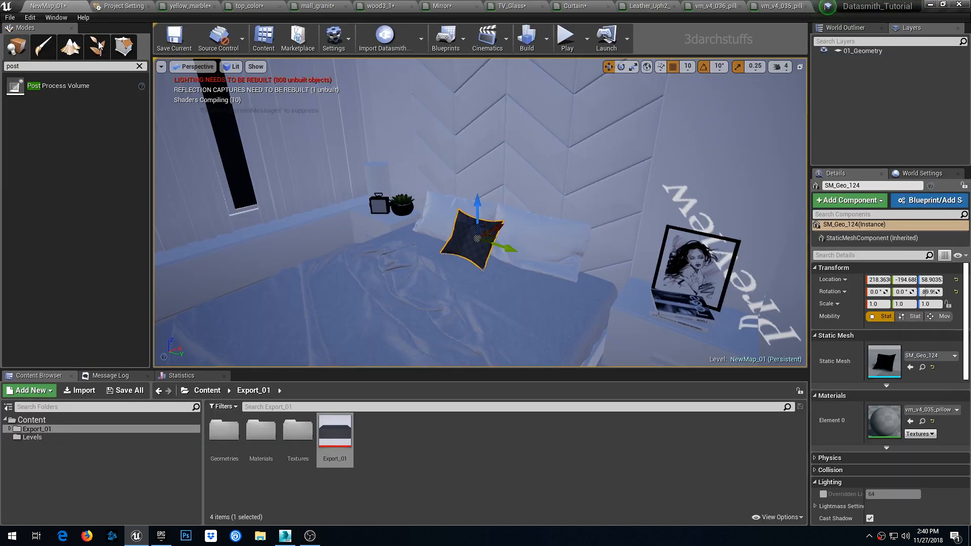
pyautogui.moveTo(678, 205); pyautogui.dragTo(653, 248, button='right')
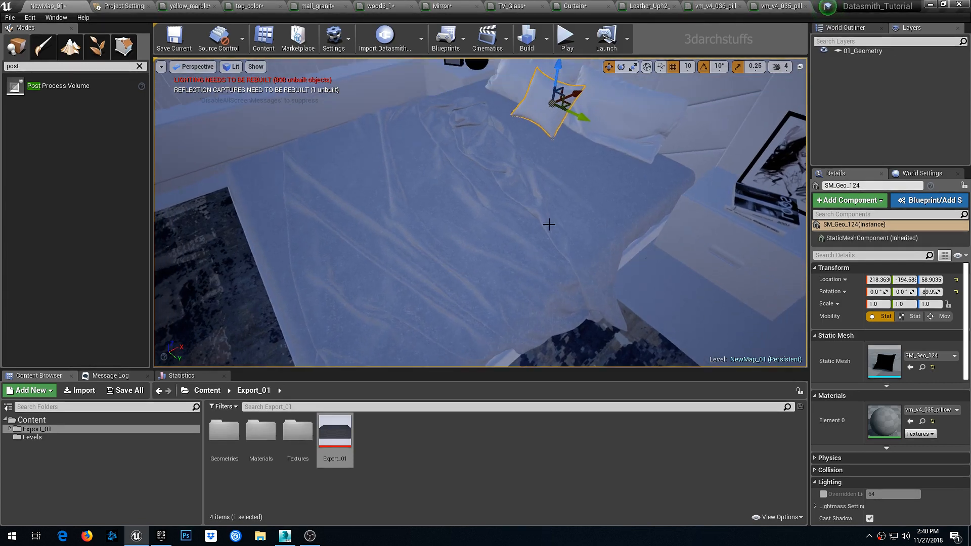
# - Open the Material647 material of the selected mesh in the material editor
pyautogui.click(509, 228)
pyautogui.doubleClick(883, 424)
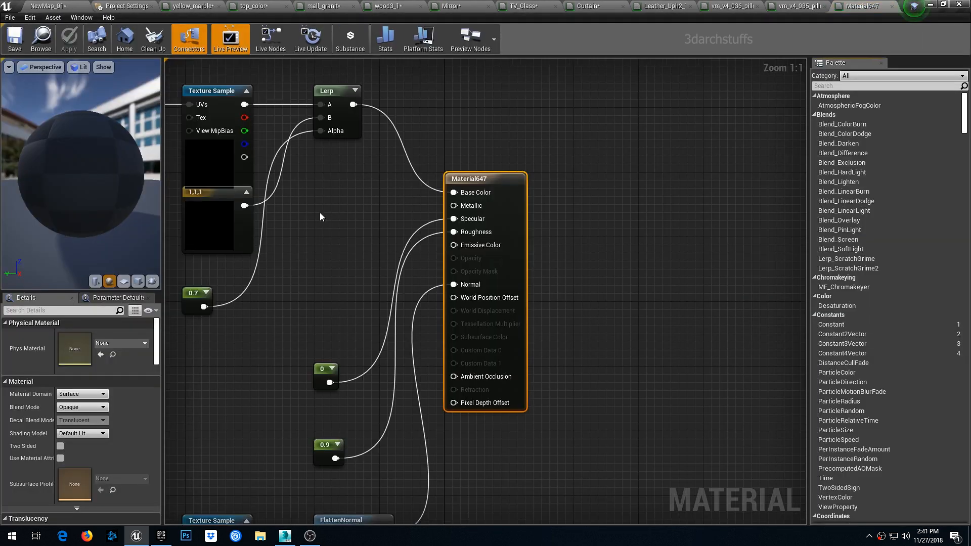
pyautogui.moveTo(320, 216); pyautogui.dragTo(393, 264, button='right')
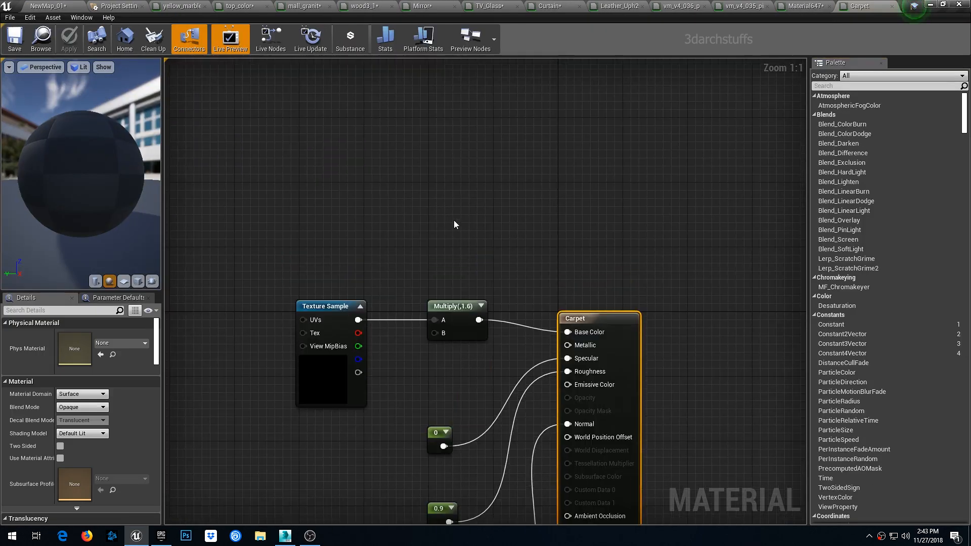
# - In the Carpet material, paste the white color and 0.25 constant, wire them to Base Color, Specular and Roughness, and apply
pyautogui.hotkey('ctrl', 'v')
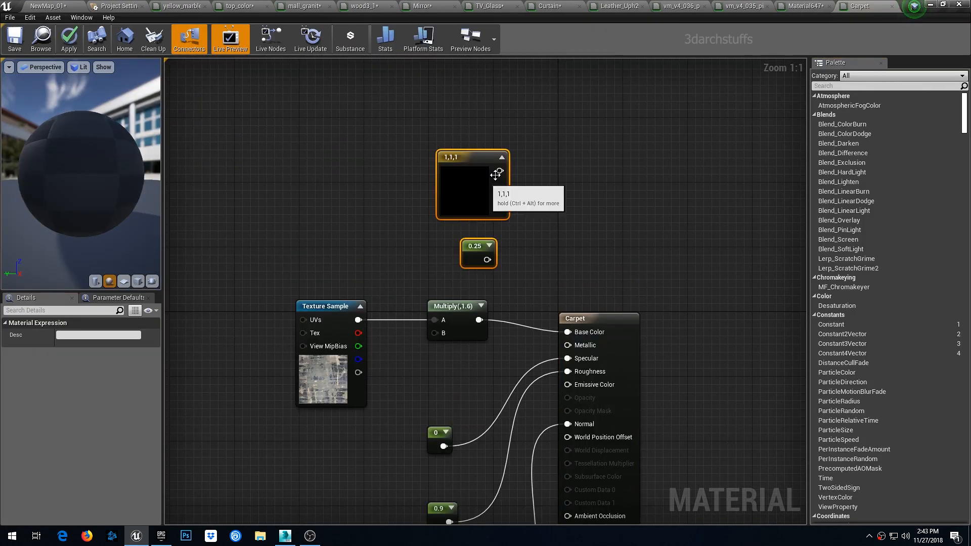
pyautogui.moveTo(557, 326); pyautogui.dragTo(568, 358)
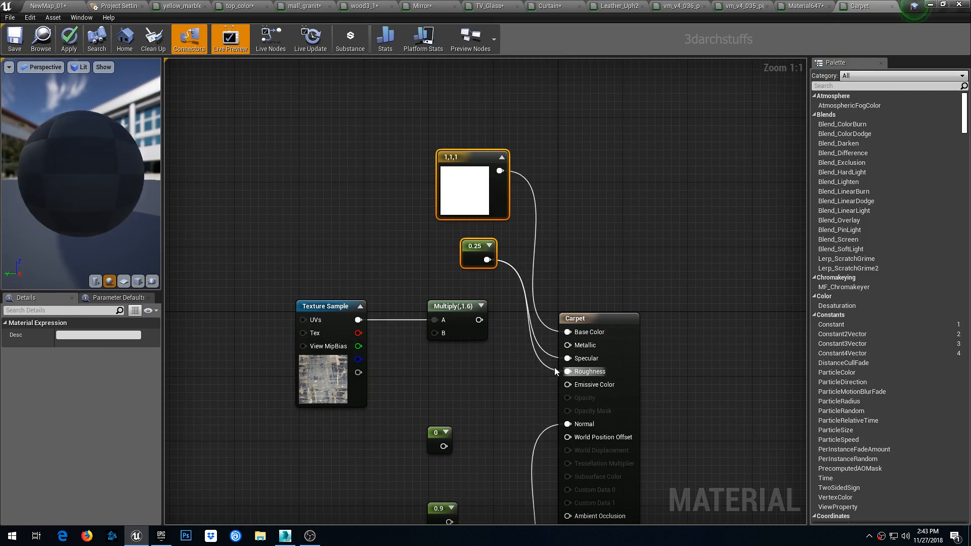
pyautogui.click(67, 23)
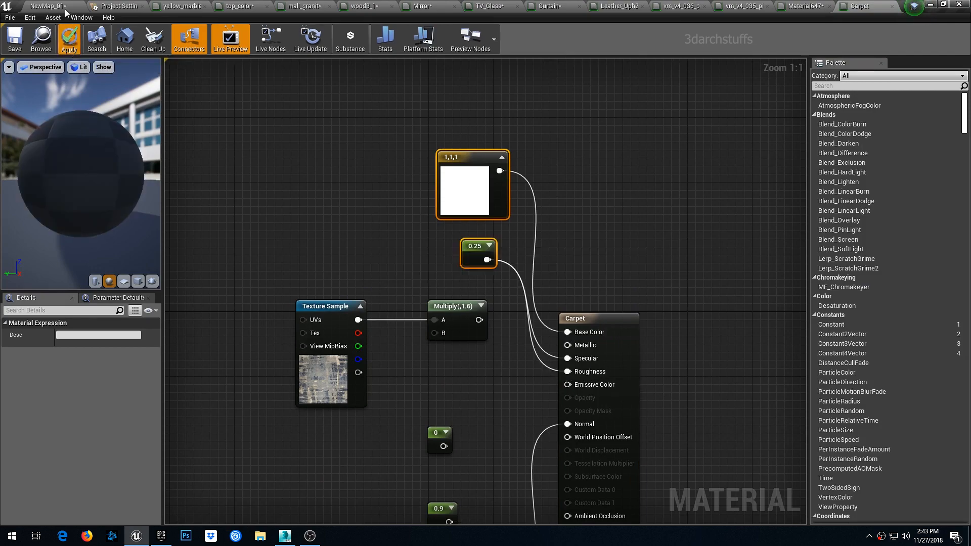
pyautogui.click(65, 9)
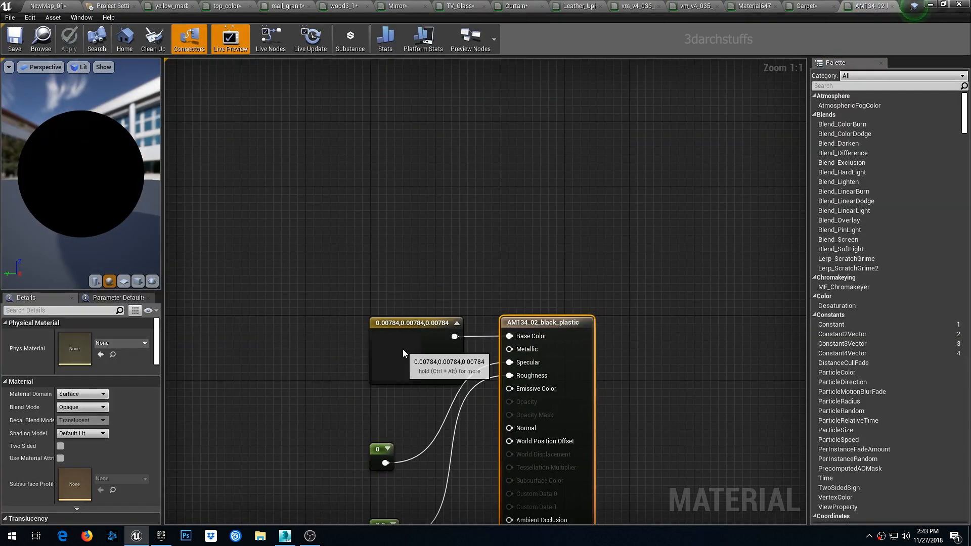
# - Open the AM134_02_black_plastic material, wire the pasted white color to Base Color and 0.25 to Specular and Roughness, and apply
pyautogui.doubleClick(403, 349)
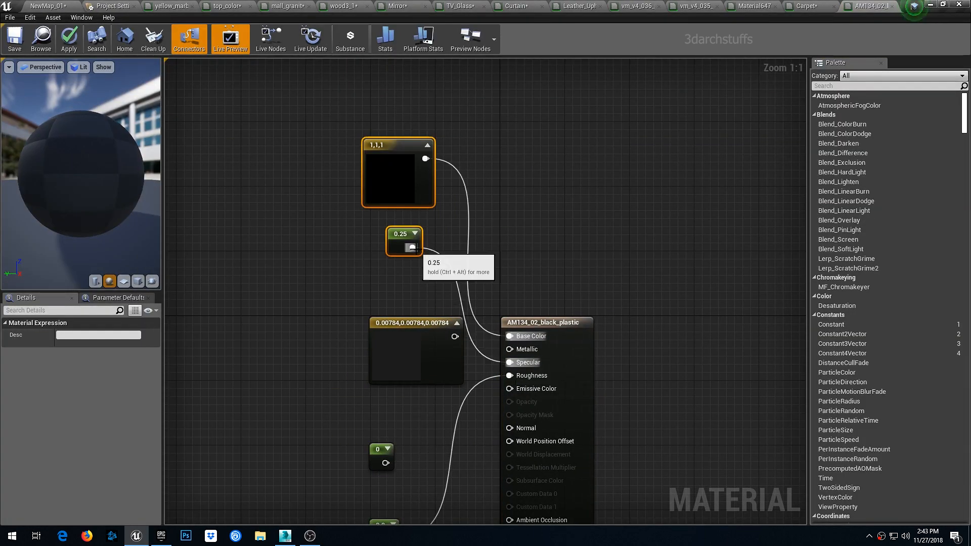
pyautogui.moveTo(414, 248); pyautogui.dragTo(510, 376)
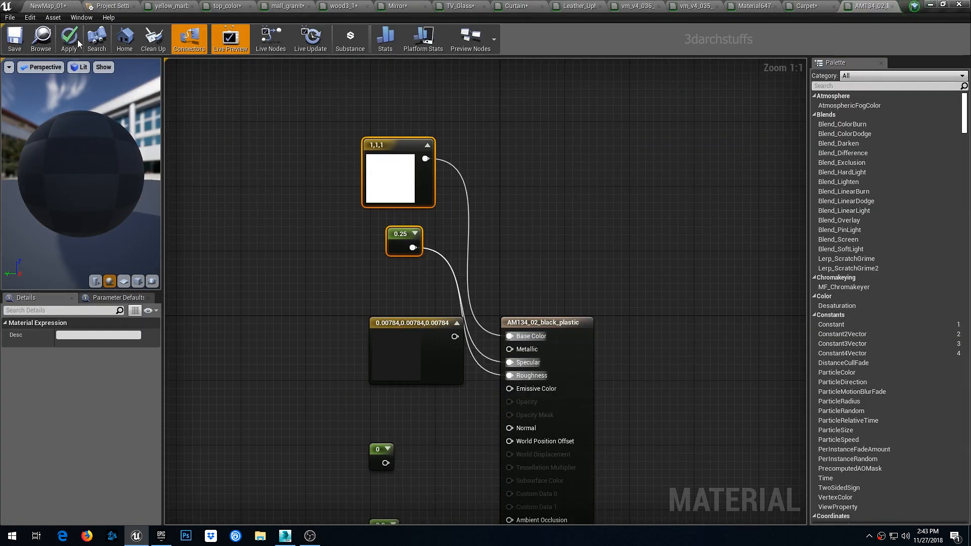
pyautogui.click(69, 39)
pyautogui.click(59, 6)
# - Open the Georg_Jensen_set_glass material, wire the pasted white color to Base Color, and apply
pyautogui.moveTo(483, 191); pyautogui.dragTo(455, 180, button='right')
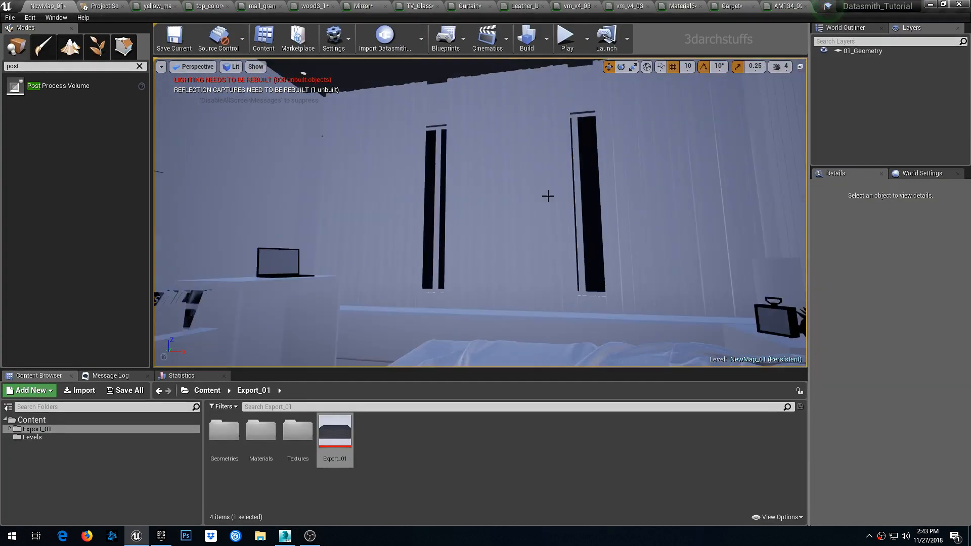
pyautogui.click(438, 271)
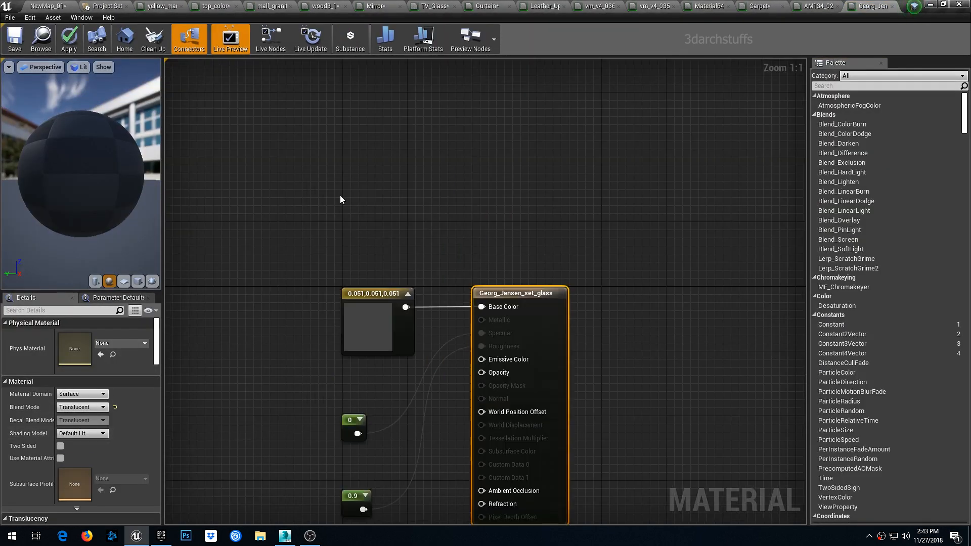
pyautogui.moveTo(390, 170); pyautogui.dragTo(481, 307)
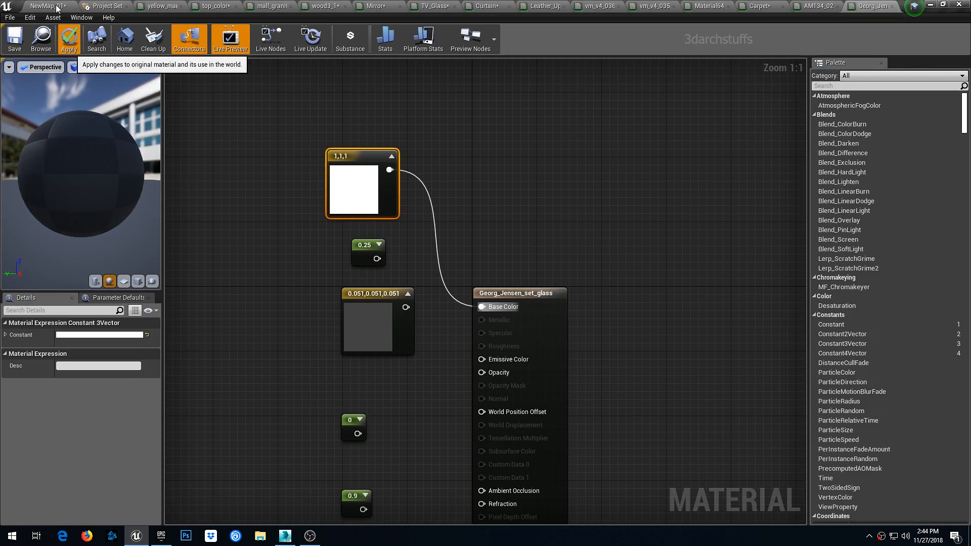
pyautogui.click(70, 39)
# - In the Brass_material_base material, wire the pasted white color to Base Color and 0.25 to Specular and Roughness, and apply
pyautogui.click(57, 8)
pyautogui.moveTo(348, 195); pyautogui.dragTo(607, 227, button='right')
pyautogui.press('Escape')
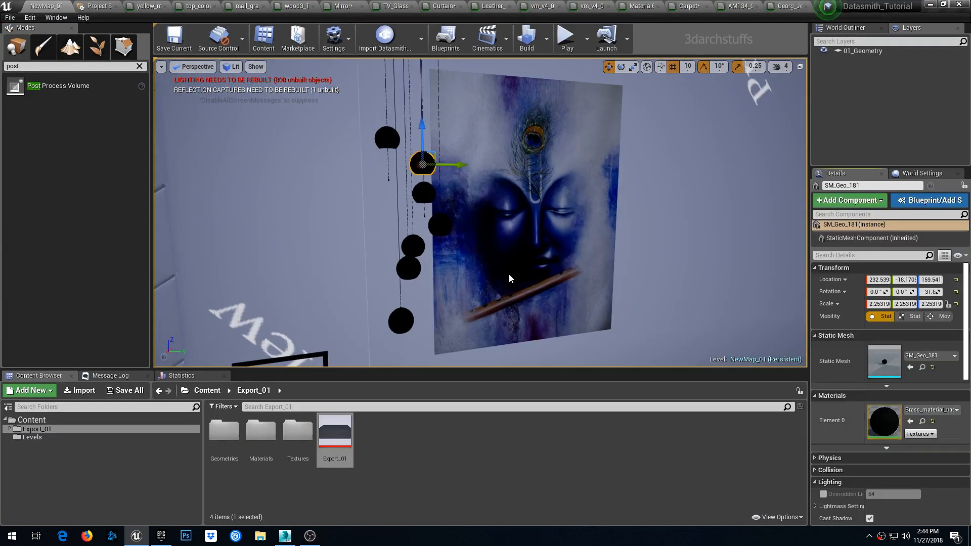
pyautogui.moveTo(470, 200); pyautogui.dragTo(565, 379)
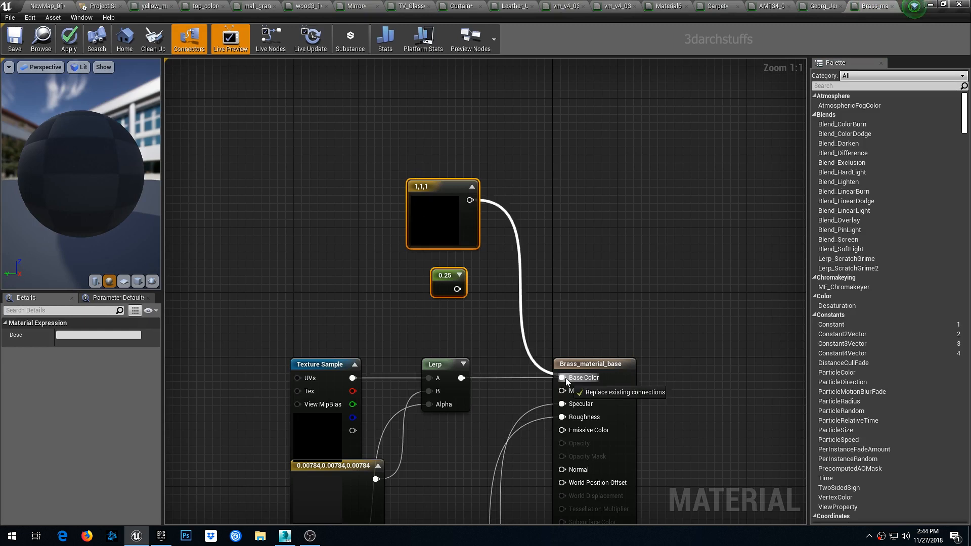
pyautogui.moveTo(457, 289); pyautogui.dragTo(565, 405)
pyautogui.moveTo(457, 290); pyautogui.dragTo(564, 418)
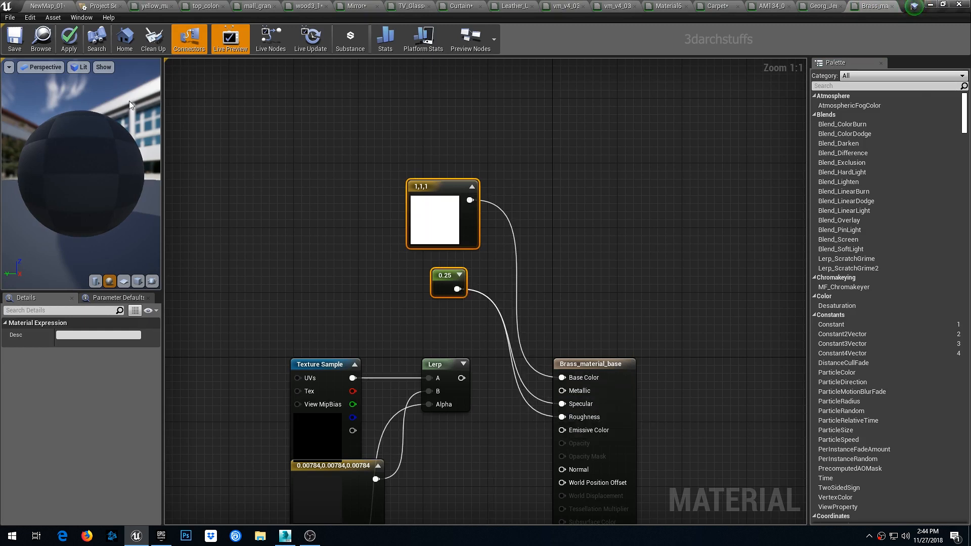
pyautogui.click(69, 39)
# - Open the black panel's black_shiny material, paste the white color and 0.25 constant, and wire them to Base Color, Specular and Roughness
pyautogui.click(58, 8)
pyautogui.moveTo(587, 239)
pyautogui.mouseDown(button='right')
pyautogui.moveTo(647, 215)
pyautogui.moveTo(620, 210)
pyautogui.moveTo(624, 150)
pyautogui.moveTo(683, 157)
pyautogui.moveTo(743, 250)
pyautogui.moveTo(794, 251)
pyautogui.moveTo(748, 247)
pyautogui.mouseUp(button='right')
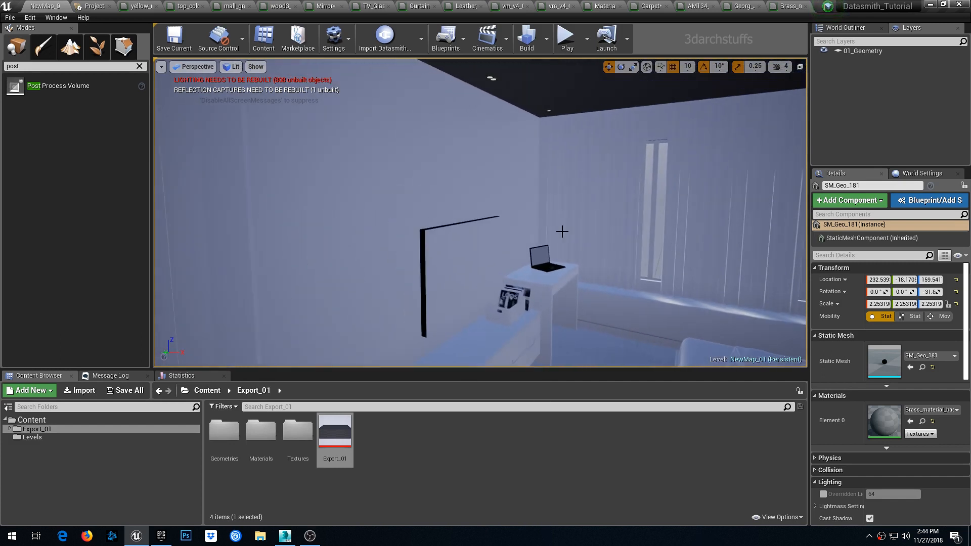
pyautogui.scroll(2, 516, 225)
pyautogui.moveTo(516, 226); pyautogui.dragTo(458, 233, button='right')
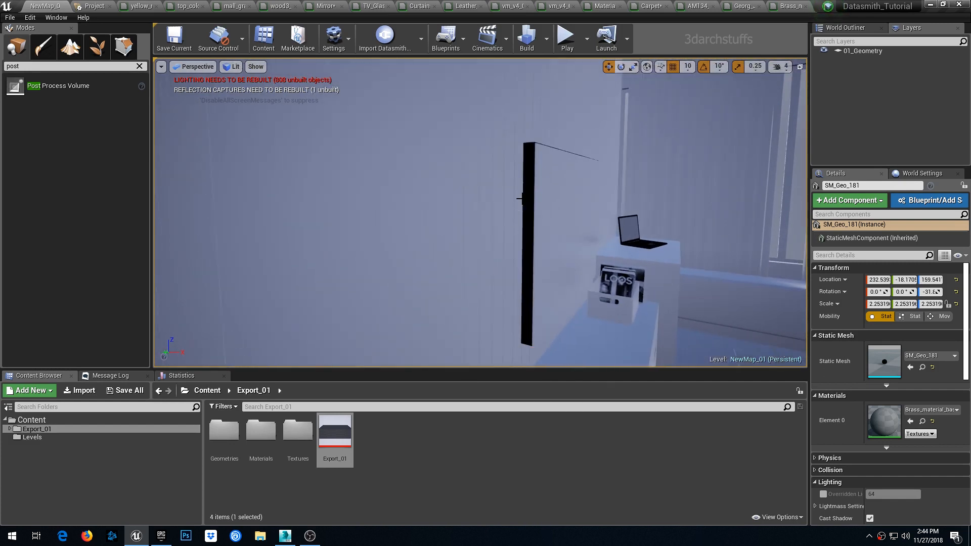
pyautogui.click(519, 198)
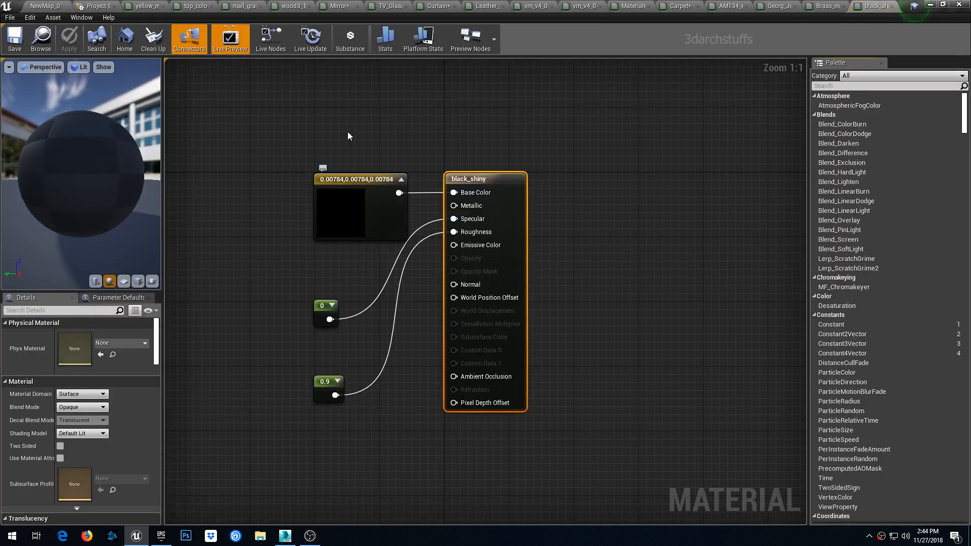
pyautogui.moveTo(348, 132); pyautogui.dragTo(387, 283, button='right')
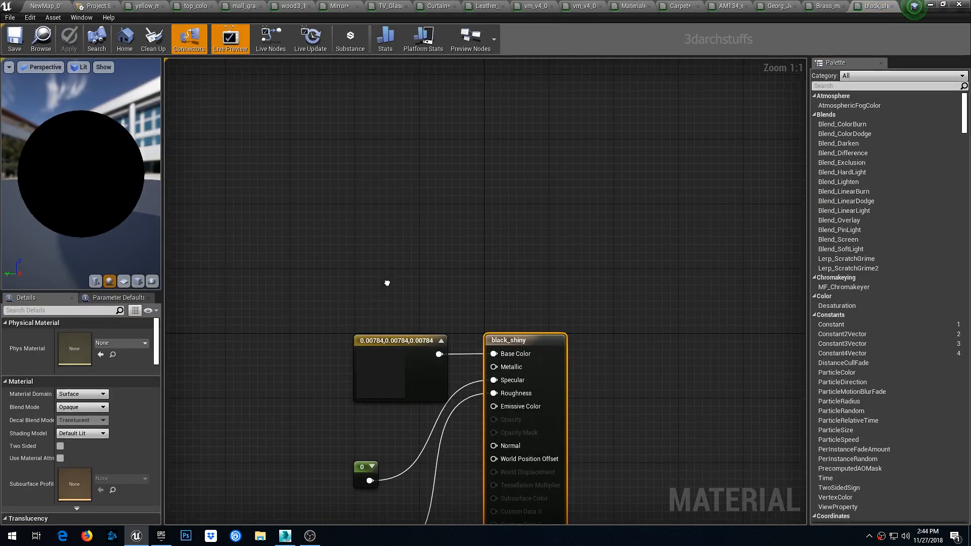
pyautogui.hotkey('ctrl', 'v')
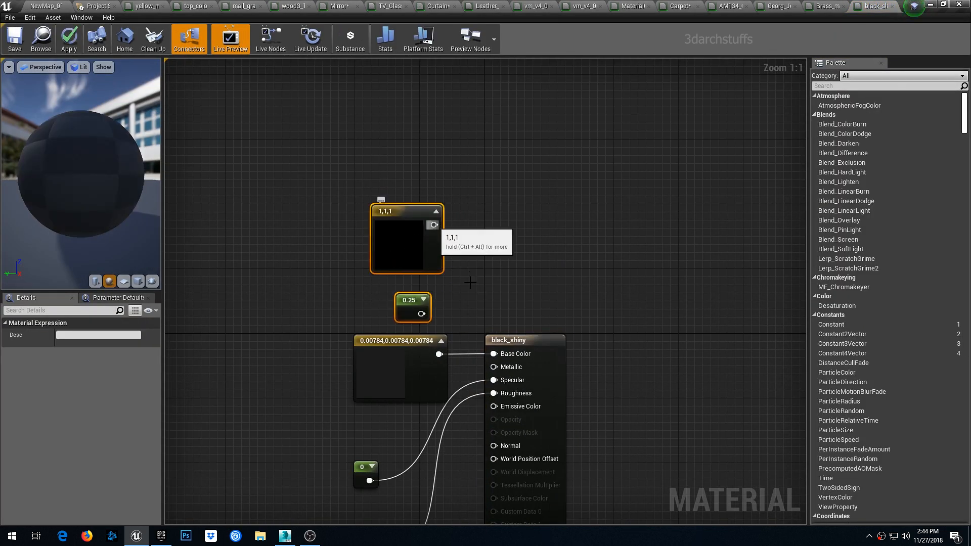
pyautogui.moveTo(434, 225); pyautogui.dragTo(493, 380)
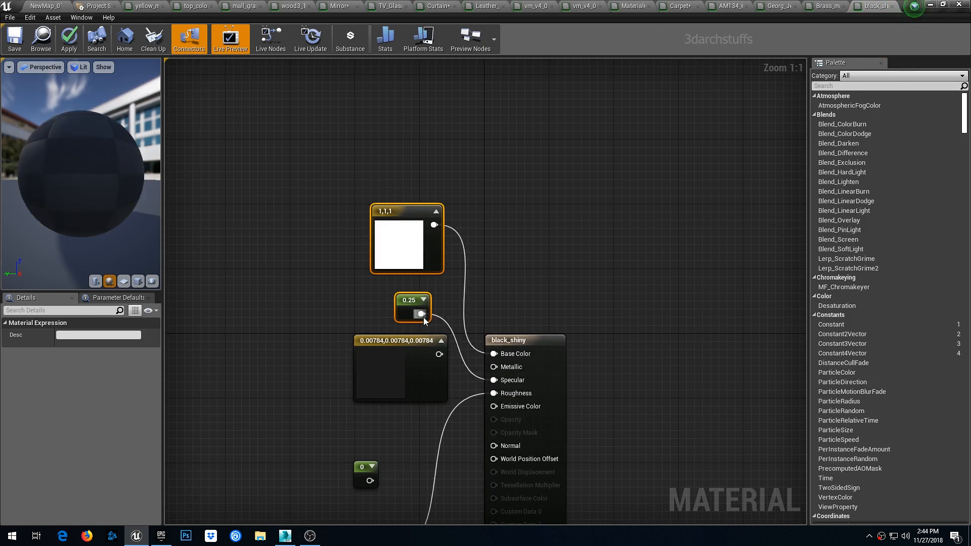
pyautogui.moveTo(433, 341); pyautogui.dragTo(493, 393)
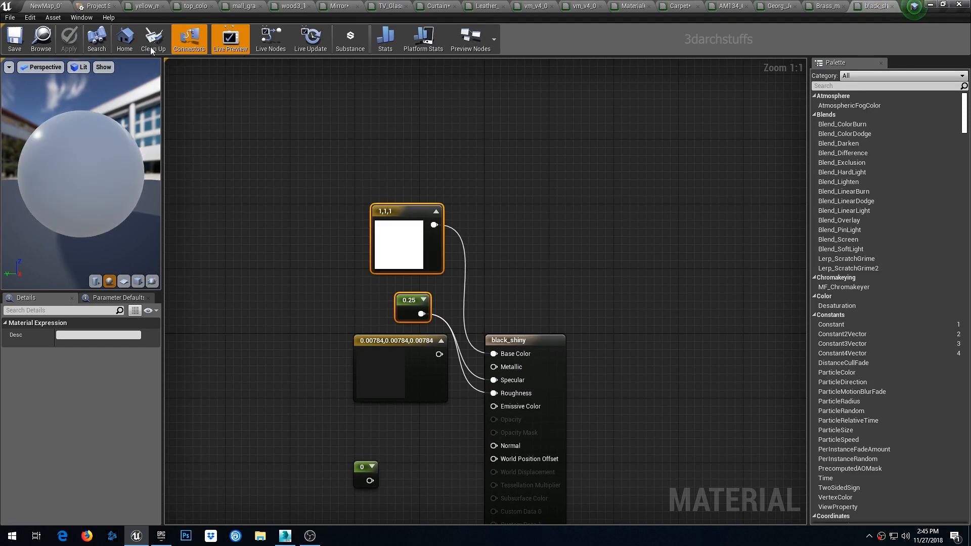
# - Close all the open material editor tabs and return to the level
pyautogui.click(148, 6)
pyautogui.click(163, 8)
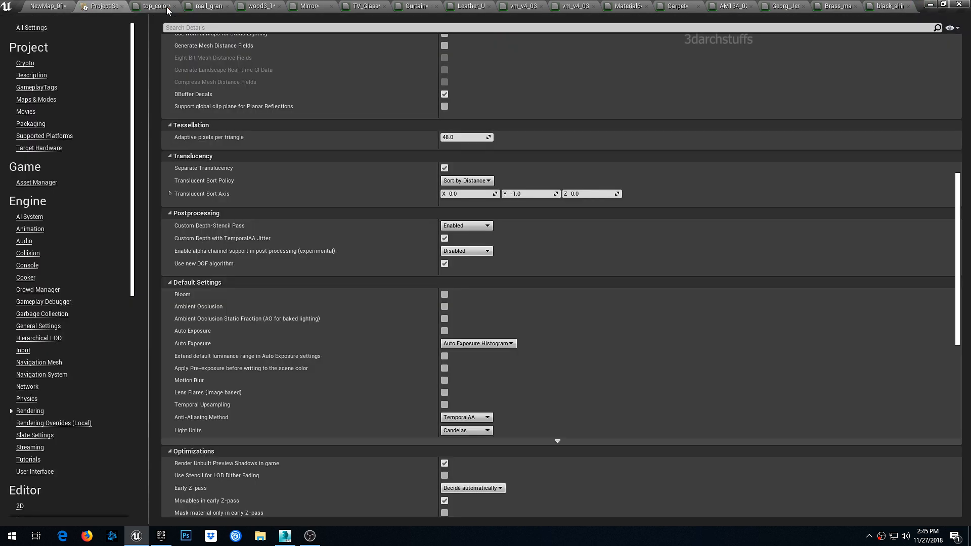
pyautogui.click(183, 7)
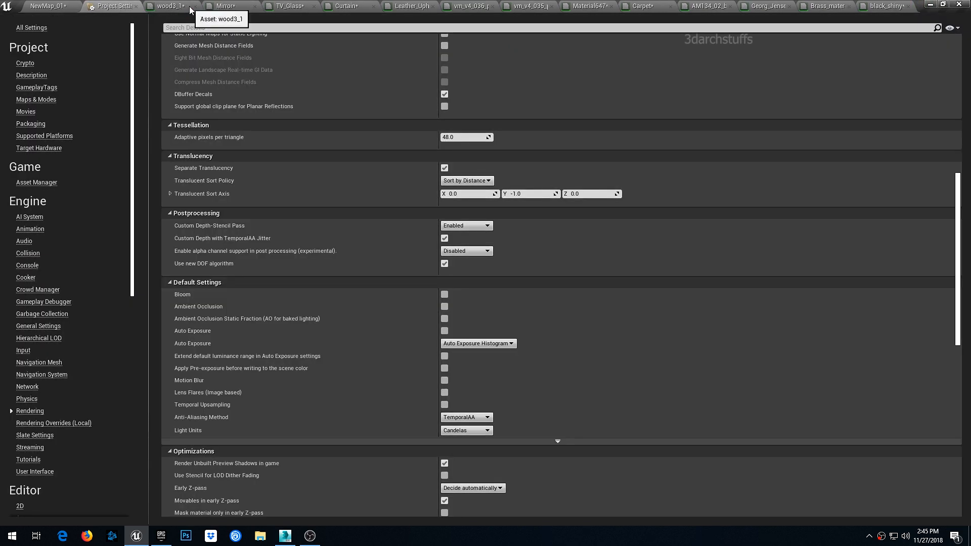
pyautogui.click(197, 7)
pyautogui.click(208, 6)
pyautogui.click(223, 7)
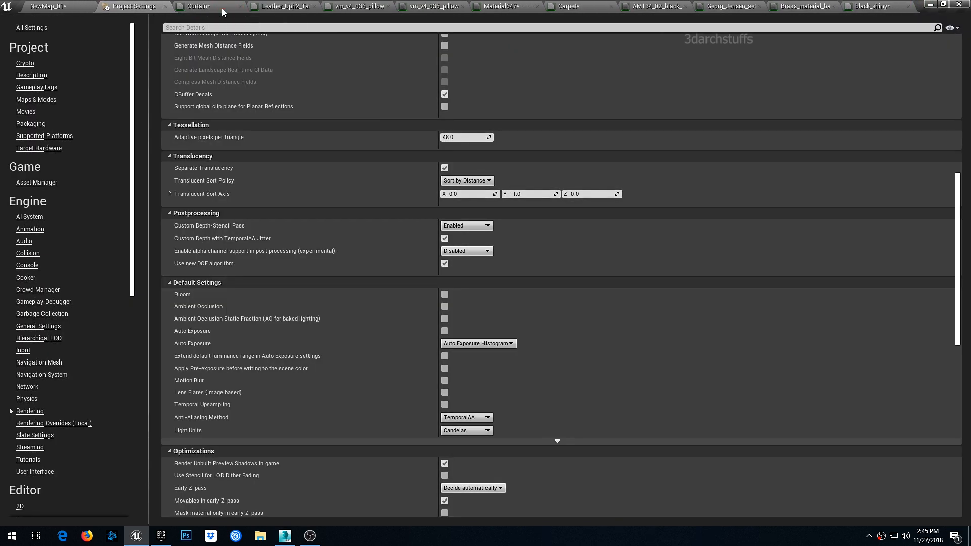
pyautogui.click(240, 7)
pyautogui.click(258, 8)
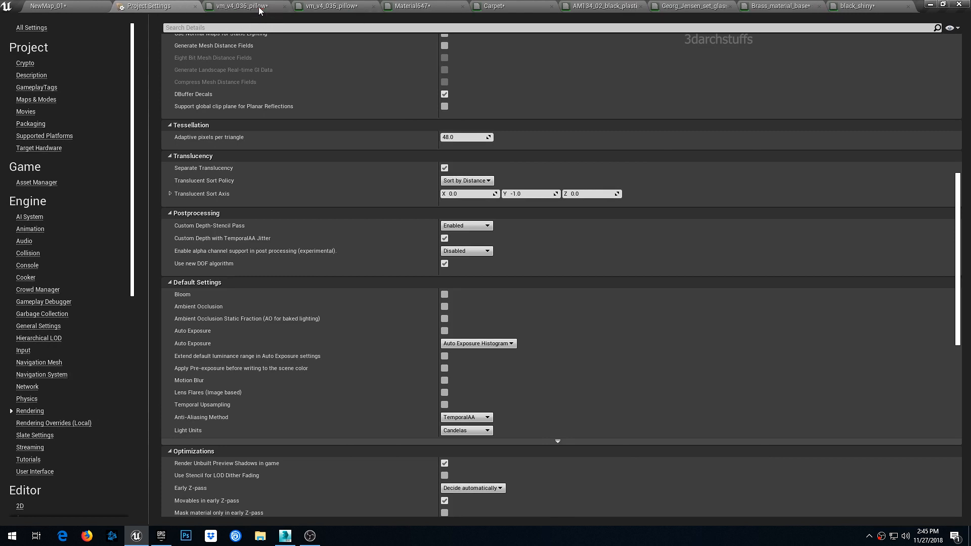
pyautogui.click(284, 7)
pyautogui.click(295, 7)
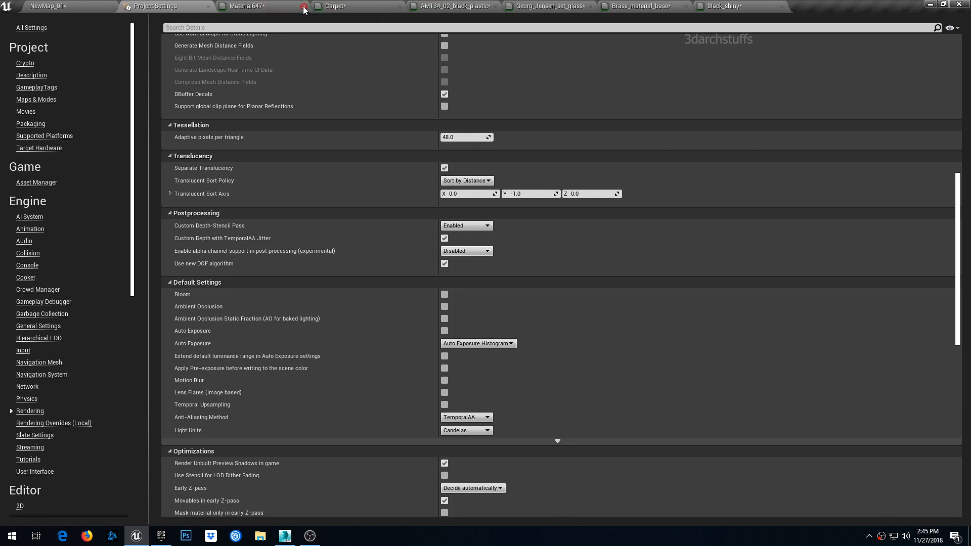
pyautogui.click(302, 8)
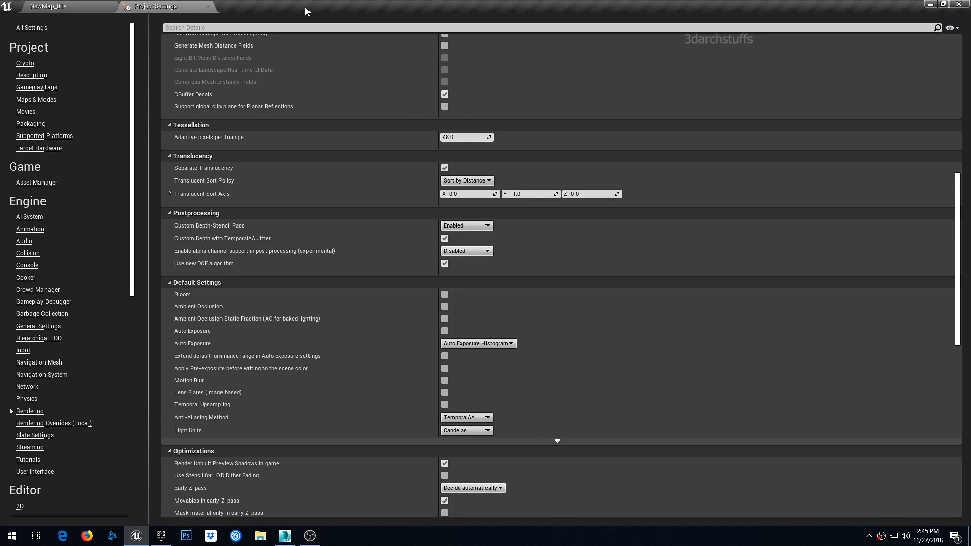
pyautogui.click(92, 5)
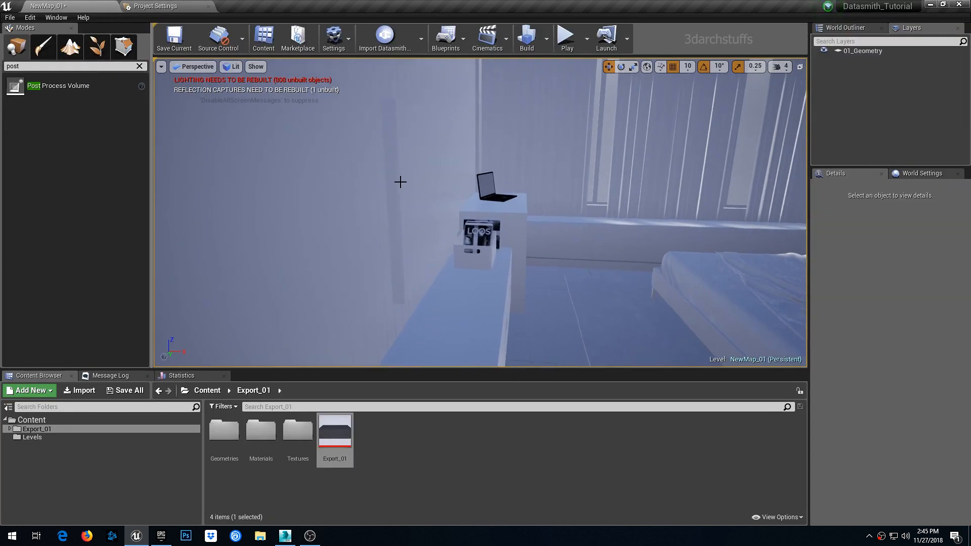
# - Open the laptop's Material__25, paste the white color and 0.25 constant, wire them to Base Color, Specular and Roughness, and apply
pyautogui.moveTo(533, 210); pyautogui.dragTo(577, 202, button='right')
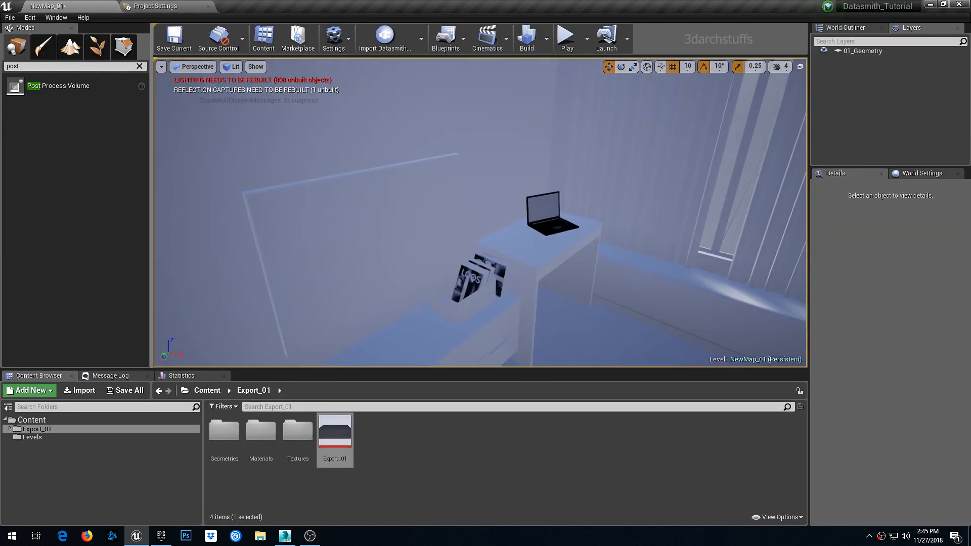
pyautogui.click(551, 217)
pyautogui.press('f')
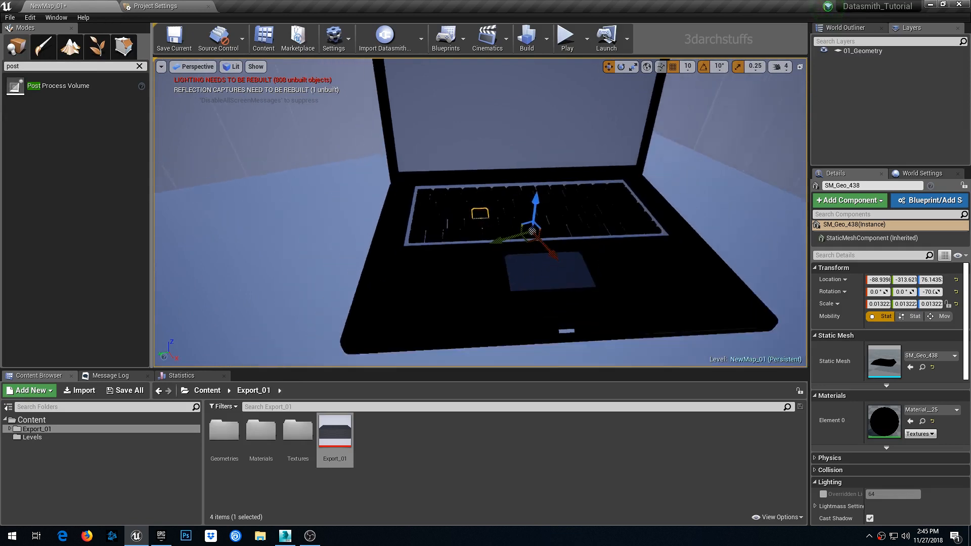
pyautogui.scroll(-4, 551, 217)
pyautogui.keyDown('alt'); pyautogui.moveTo(551, 216); pyautogui.dragTo(633, 228); pyautogui.keyUp('alt')
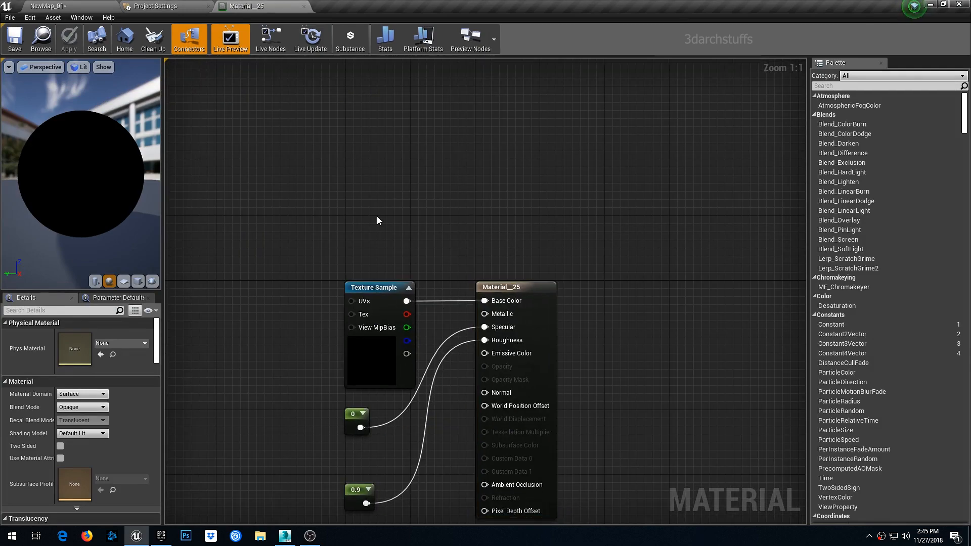
pyautogui.hotkey('ctrl', 'v')
pyautogui.moveTo(405, 195); pyautogui.dragTo(485, 301)
pyautogui.moveTo(380, 229); pyautogui.dragTo(485, 327)
pyautogui.moveTo(380, 229); pyautogui.dragTo(486, 341)
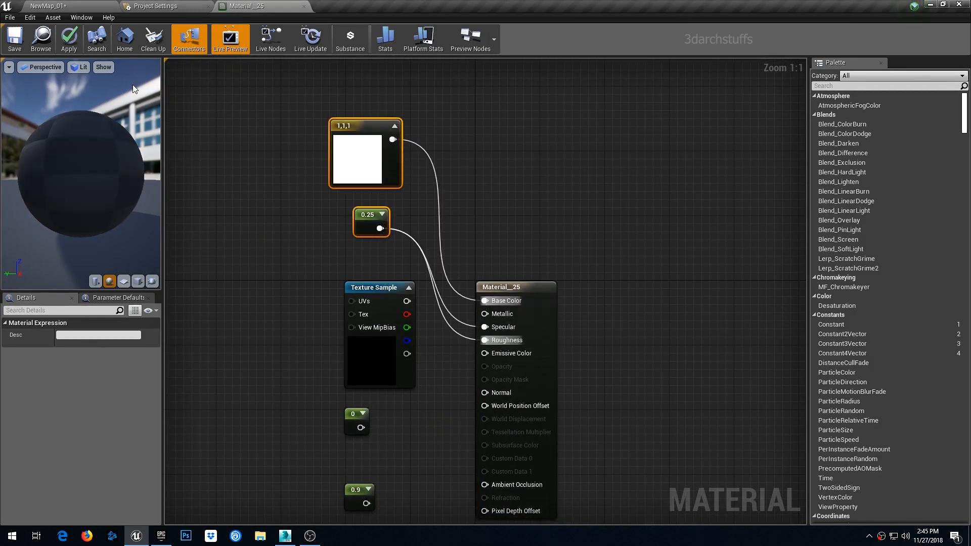
pyautogui.click(69, 43)
# - Open the 11_-_Default material, paste the white color and 0.25 constant, and wire them to Base Color, Specular and Roughness
pyautogui.click(77, 6)
pyautogui.click(584, 222)
pyautogui.doubleClick(885, 422)
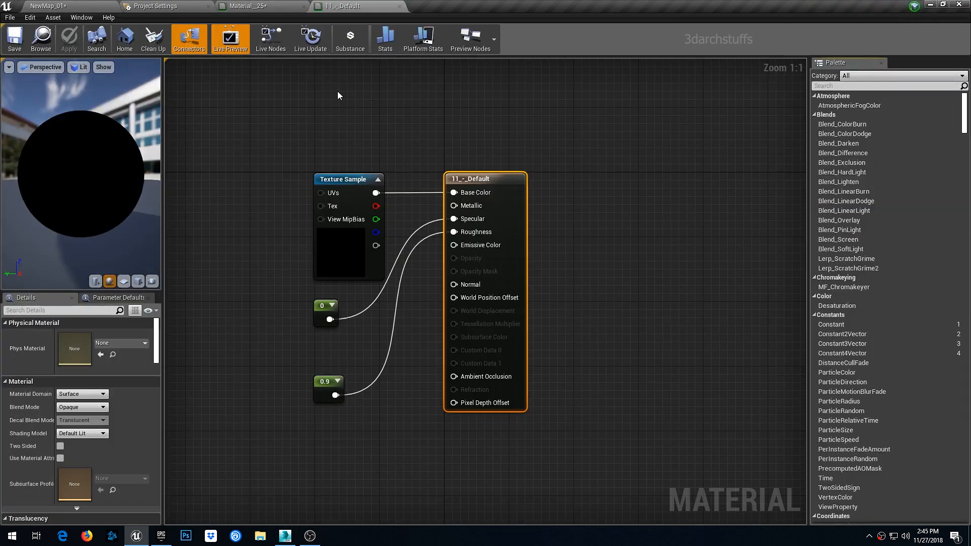
pyautogui.moveTo(338, 92); pyautogui.dragTo(363, 187, button='right')
pyautogui.hotkey('ctrl', 'v')
pyautogui.moveTo(397, 234); pyautogui.dragTo(453, 301)
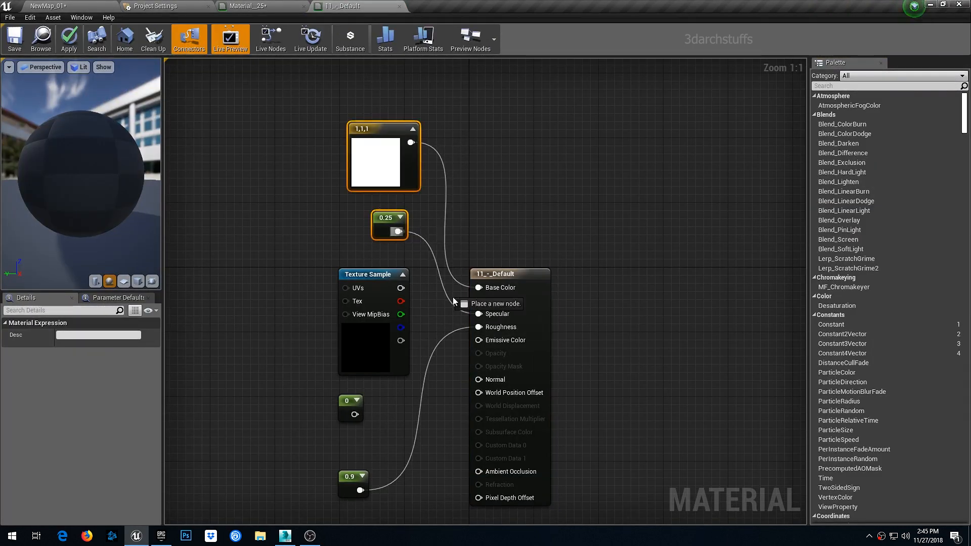
pyautogui.click(74, 7)
# - Open the 19_-_Default material, paste the white color and 0.25 constant, wire them to Base Color, Specular and Roughness, and apply
pyautogui.click(543, 144)
pyautogui.doubleClick(885, 423)
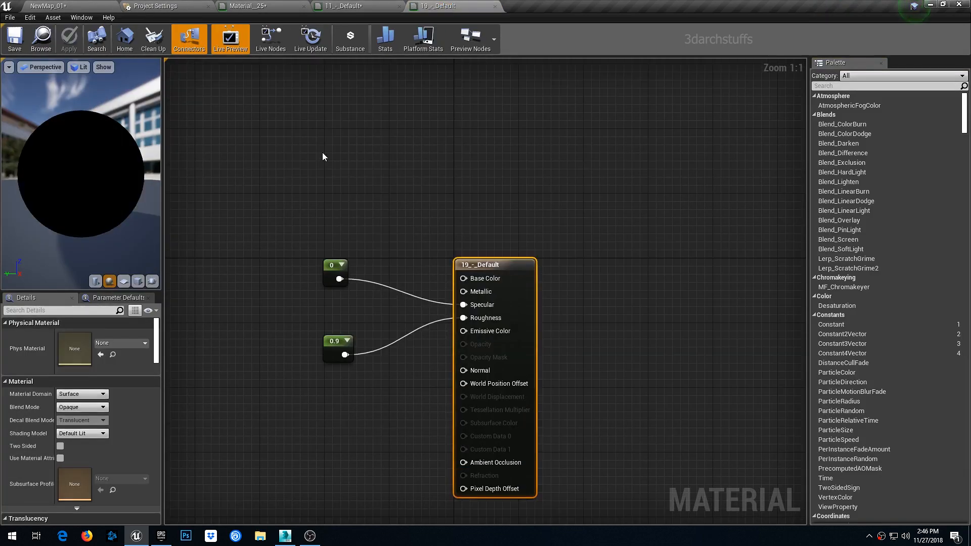
pyautogui.hotkey('ctrl', 'v')
pyautogui.moveTo(372, 125); pyautogui.dragTo(462, 277)
pyautogui.moveTo(359, 214); pyautogui.dragTo(463, 318)
pyautogui.click(72, 42)
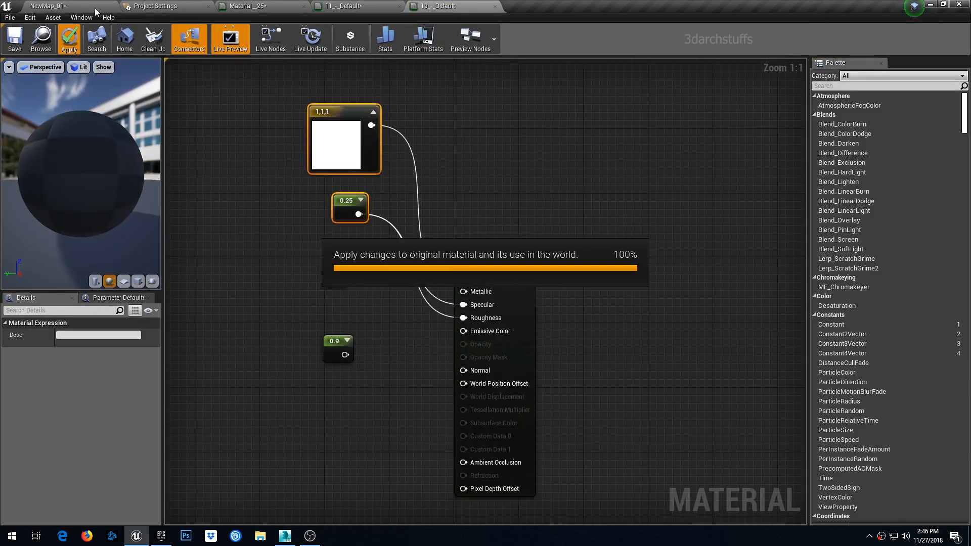
# - Open the 07_-_Default material, paste the white color and 0.25 constant, wire them to Base Color and Roughness, and apply
pyautogui.click(95, 8)
pyautogui.click(469, 290)
pyautogui.doubleClick(879, 419)
pyautogui.moveTo(302, 79); pyautogui.dragTo(354, 220, button='right')
pyautogui.hotkey('ctrl', 'v')
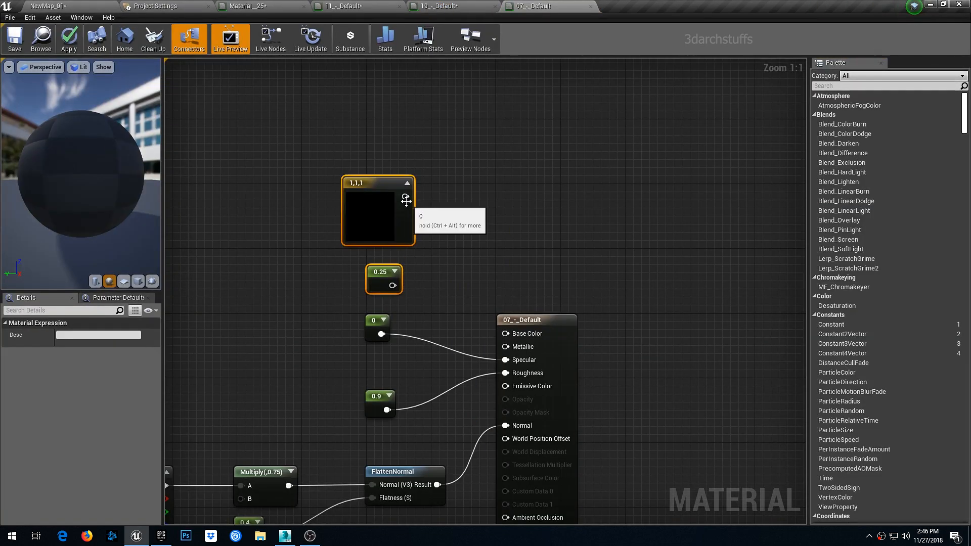
pyautogui.moveTo(405, 196); pyautogui.dragTo(505, 334)
pyautogui.moveTo(393, 285); pyautogui.dragTo(505, 373)
pyautogui.click(69, 39)
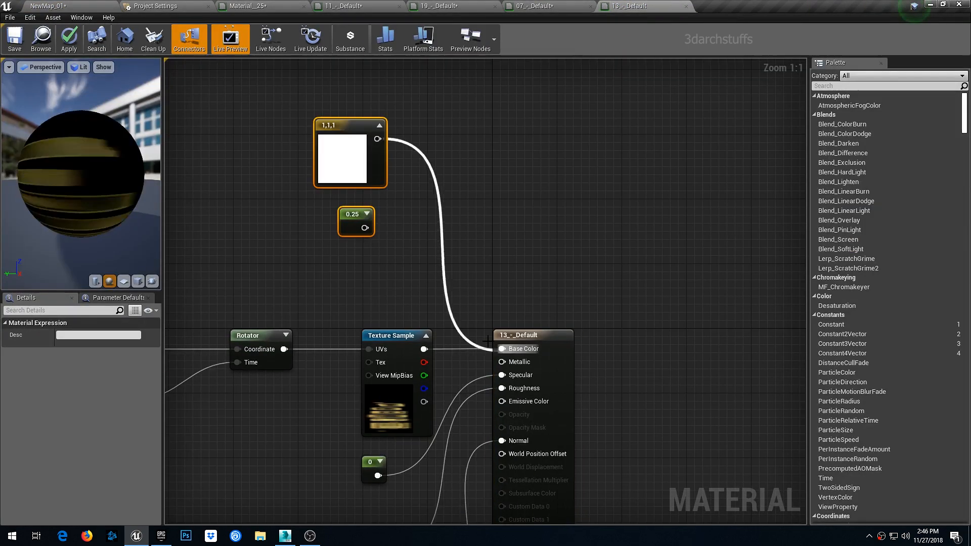
# - In the 13_-_Default material, wire the 0.25 constant to Roughness and apply
pyautogui.moveTo(364, 228); pyautogui.dragTo(502, 391)
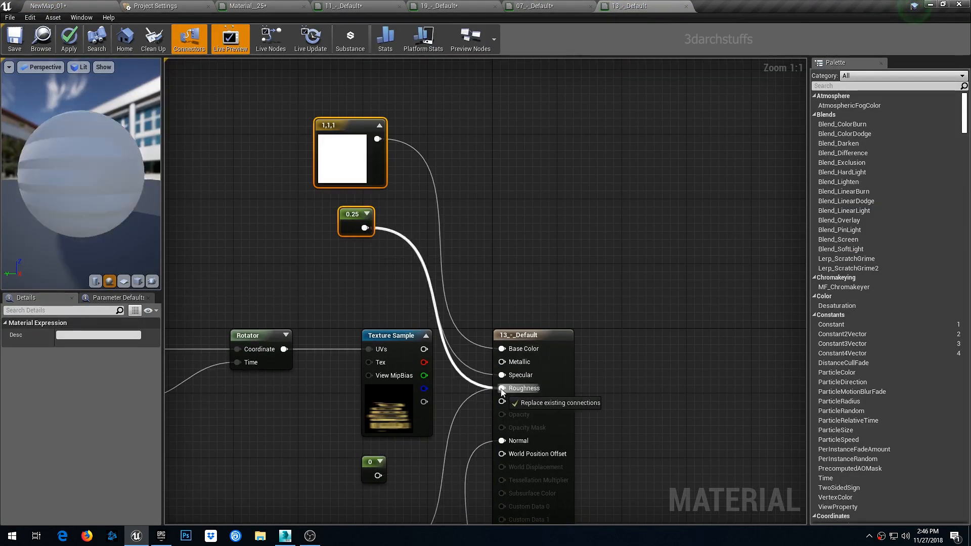
pyautogui.click(69, 39)
# - Open the 08_-_Default__1_ material, wire the 0.25 constant to Specular, and apply
pyautogui.click(85, 6)
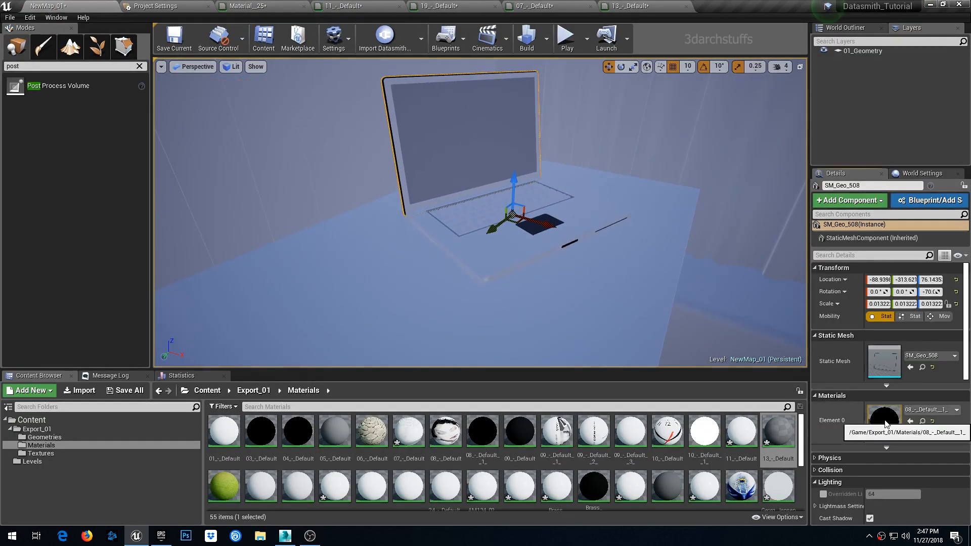
pyautogui.doubleClick(886, 424)
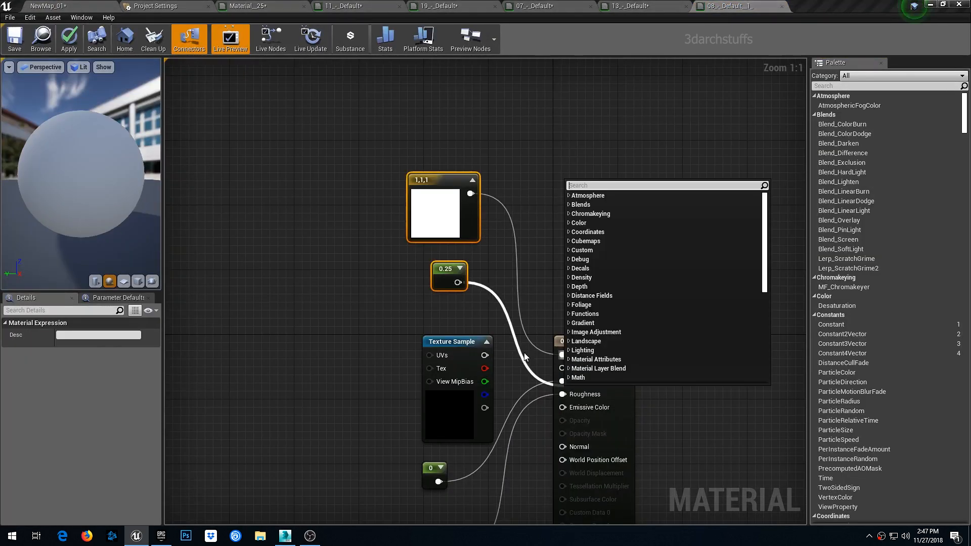
pyautogui.moveTo(458, 282); pyautogui.dragTo(562, 381)
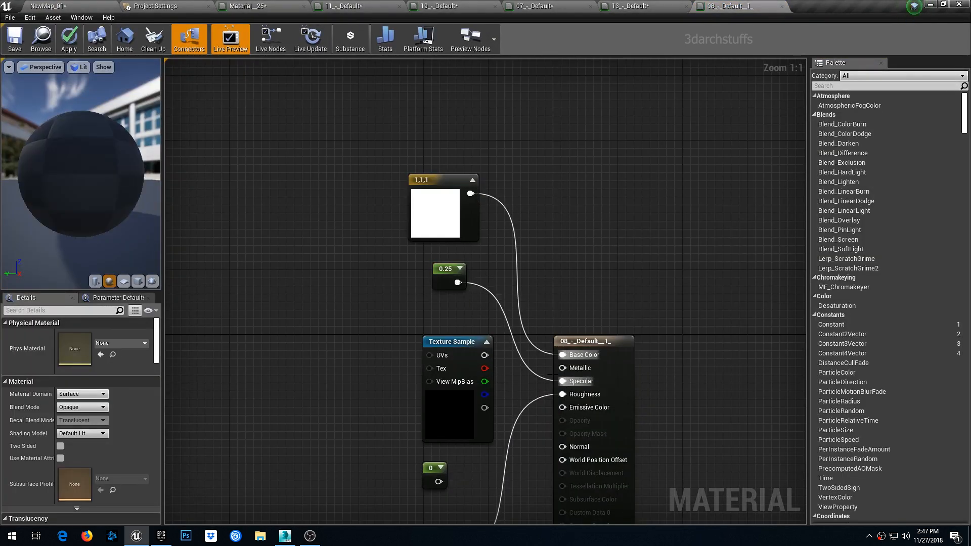
pyautogui.click(69, 39)
# - In the xrom_1_ material, wire the 0.25 constant to Roughness, save, and apply
pyautogui.click(61, 6)
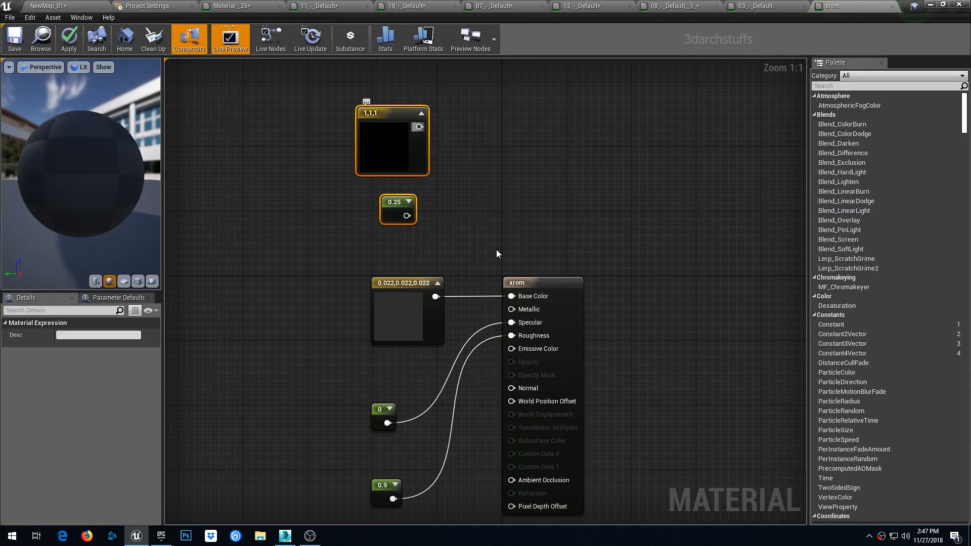
pyautogui.moveTo(406, 215); pyautogui.dragTo(511, 322)
pyautogui.hotkey('ctrl', 's')
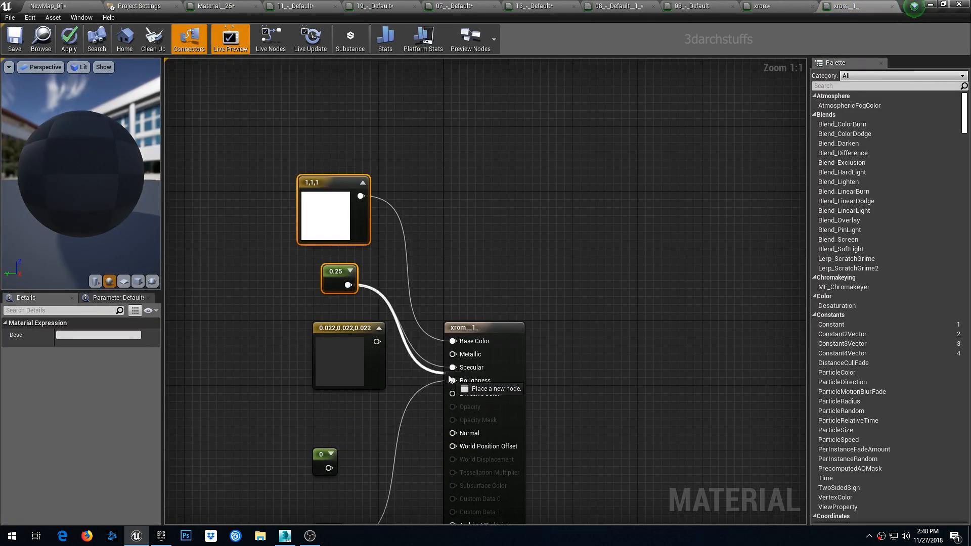
pyautogui.click(69, 38)
# - In the 09_-_Default material, wire the 0.25 constant to Specular
pyautogui.click(81, 4)
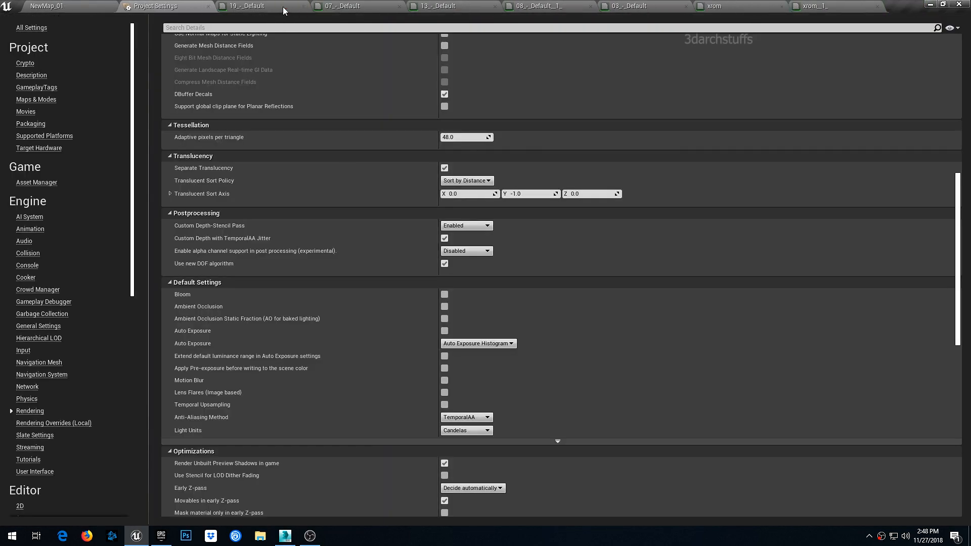
pyautogui.click(303, 7)
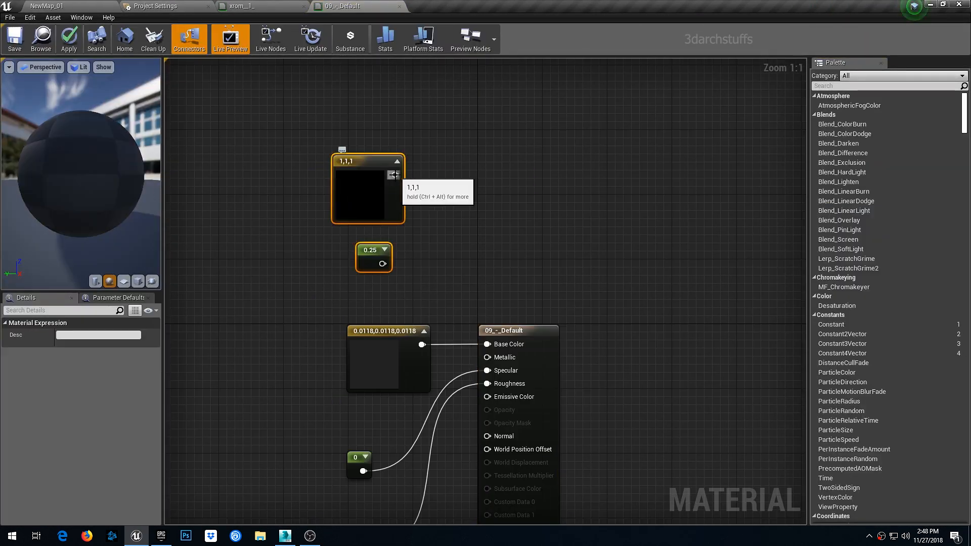
pyautogui.moveTo(383, 264); pyautogui.dragTo(488, 371)
# - Open the chrome object's CHROME_SS material, wire the 0.25 constant to Specular, and apply
pyautogui.click(93, 7)
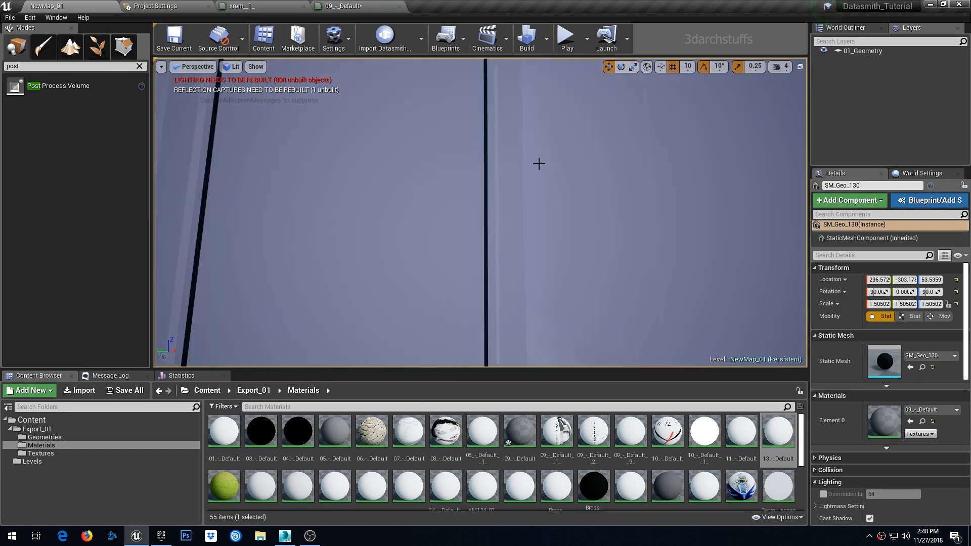
pyautogui.click(485, 192)
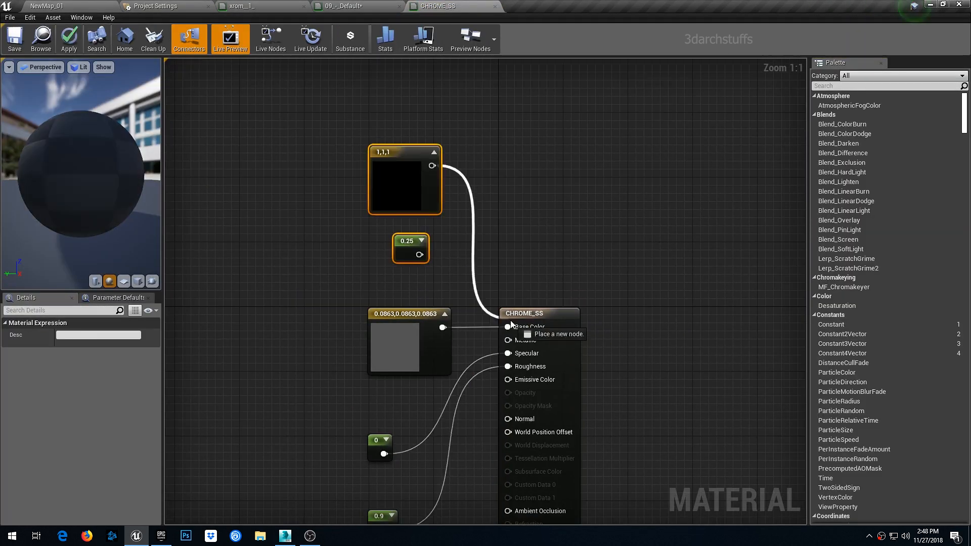
pyautogui.moveTo(419, 255); pyautogui.dragTo(509, 354)
pyautogui.click(69, 38)
# - Open the wall frame's FRAME material, paste the white color and 0.25 constant, and wire them to Base Color, Specular and Roughness
pyautogui.click(95, 7)
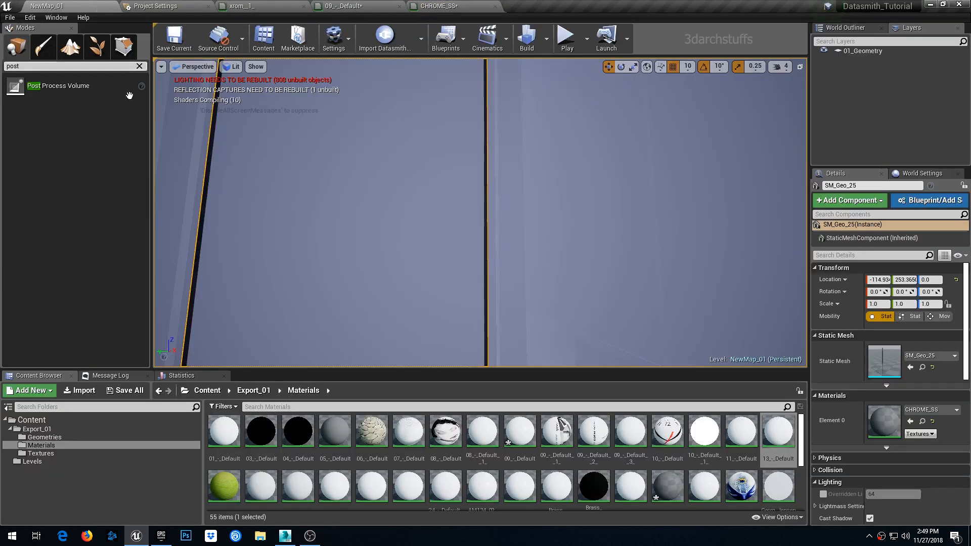
pyautogui.press('Escape')
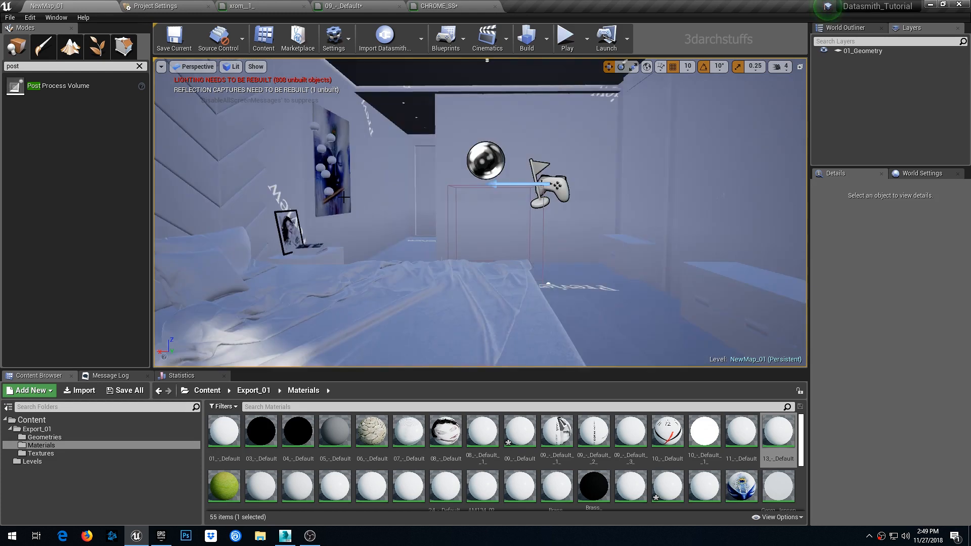
pyautogui.press('g')
pyautogui.scroll(5, 511, 174)
pyautogui.moveTo(513, 173)
pyautogui.mouseDown(button='right')
pyautogui.moveTo(455, 190)
pyautogui.moveTo(430, 190)
pyautogui.moveTo(516, 174)
pyautogui.moveTo(405, 183)
pyautogui.moveTo(440, 163)
pyautogui.mouseUp(button='right')
pyautogui.scroll(3, 515, 174)
pyautogui.click(564, 217)
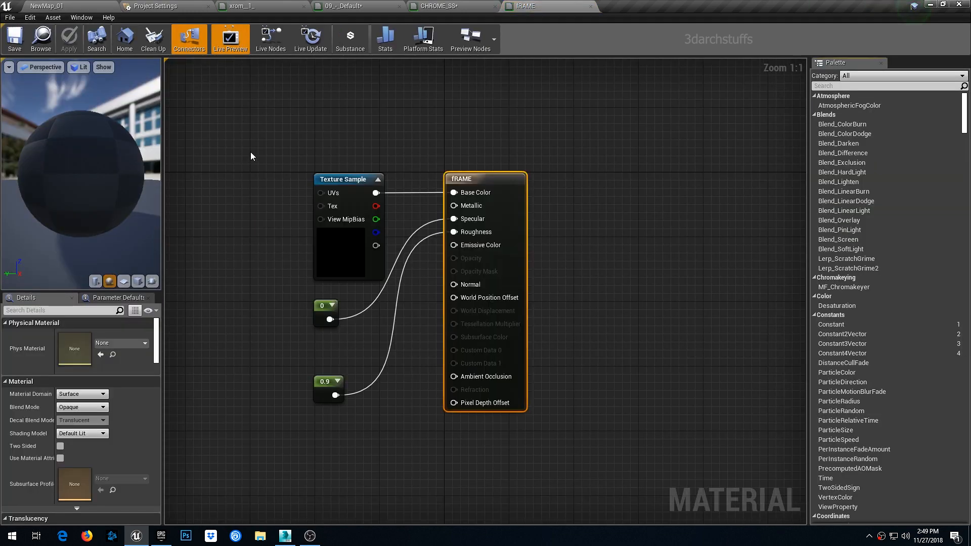
pyautogui.hotkey('ctrl', 'v')
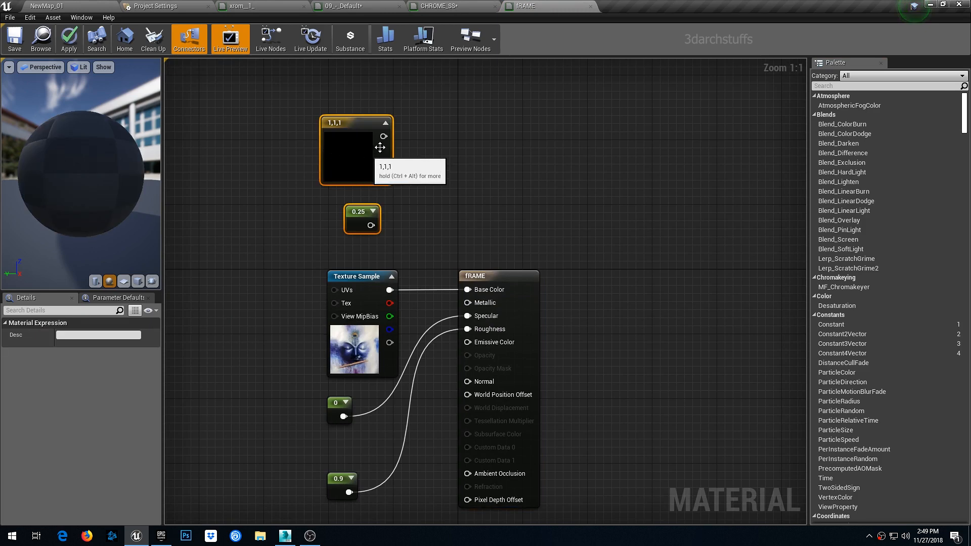
pyautogui.moveTo(451, 257); pyautogui.dragTo(457, 328)
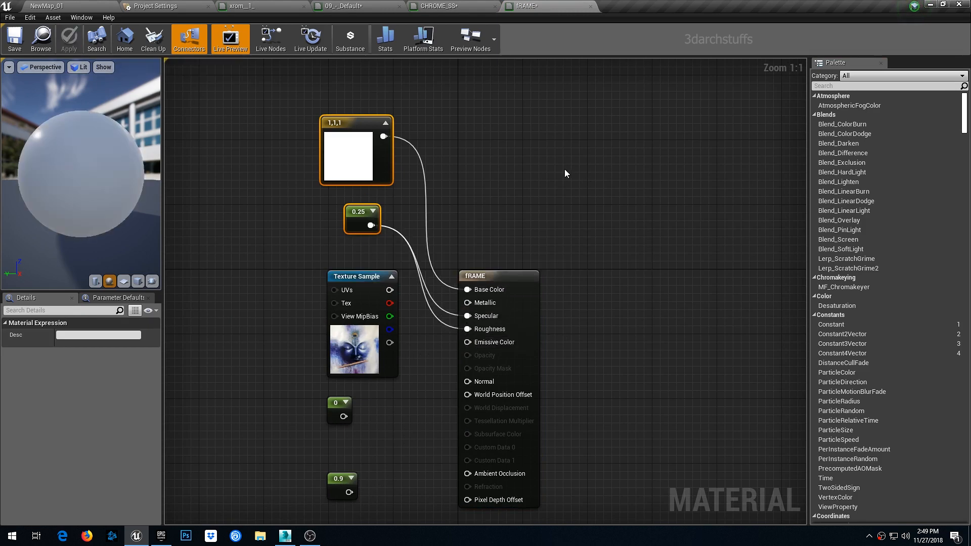
# - Save all modified materials and the level
pyautogui.click(72, 5)
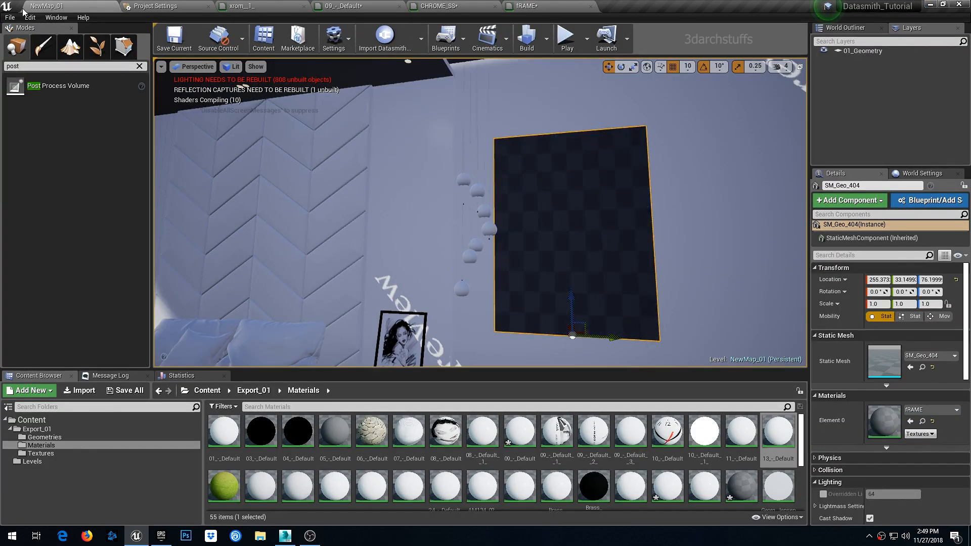
pyautogui.click(14, 19)
pyautogui.click(35, 91)
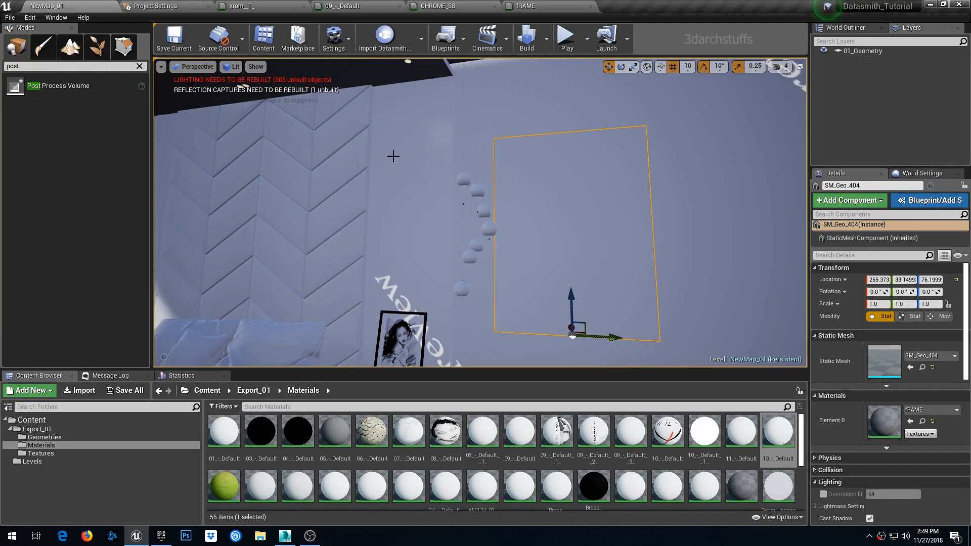
pyautogui.moveTo(392, 156); pyautogui.dragTo(400, 174)
pyautogui.moveTo(400, 174); pyautogui.dragTo(399, 175, button='right')
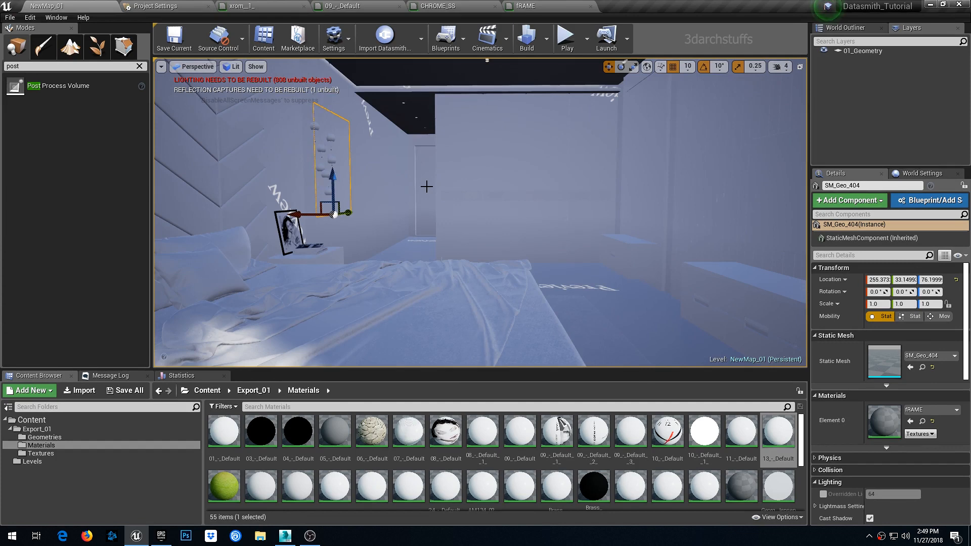
pyautogui.press('g')
pyautogui.press('g')
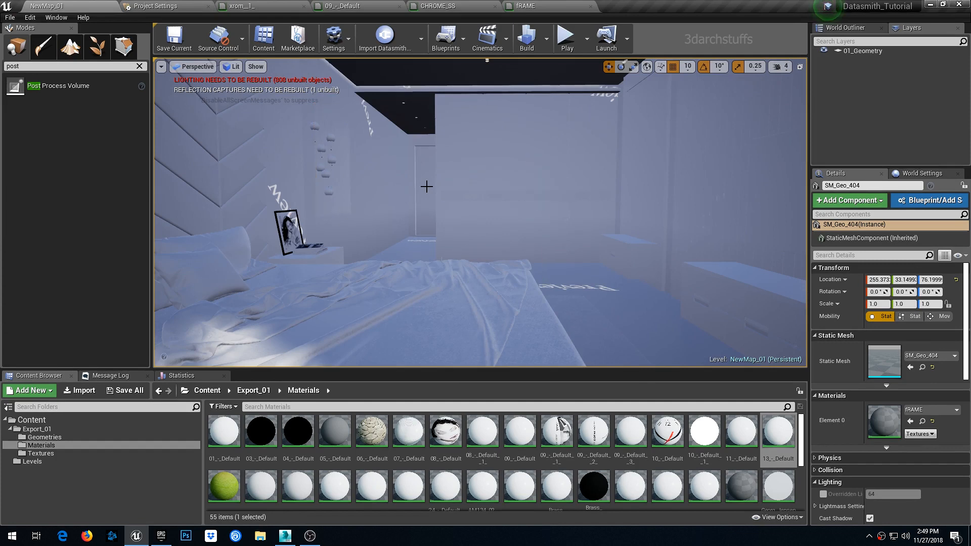
pyautogui.press('Escape')
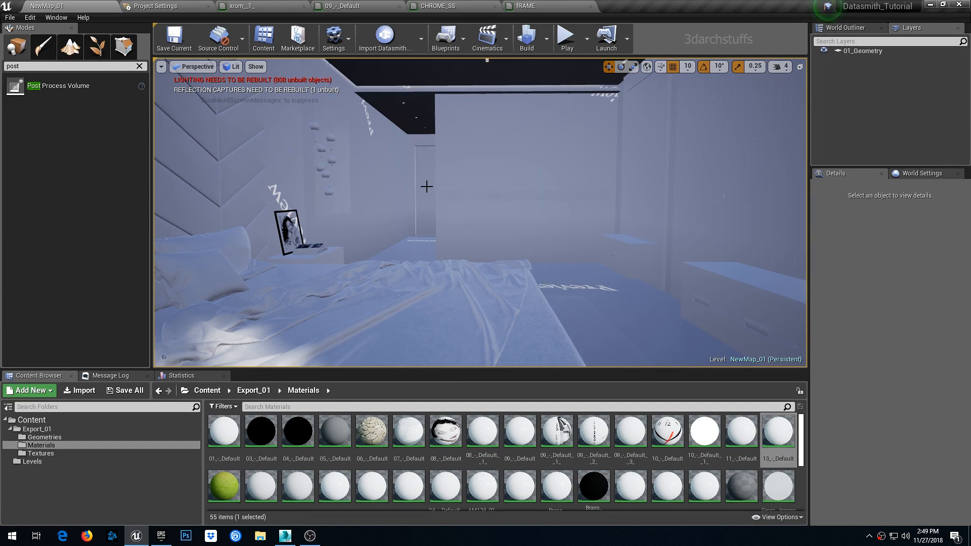
# - In World Settings' Lightmass settings, set Static Lighting Level Scale to 0.45 and disable Compress Lightmaps
pyautogui.click(547, 44)
pyautogui.moveTo(570, 79)
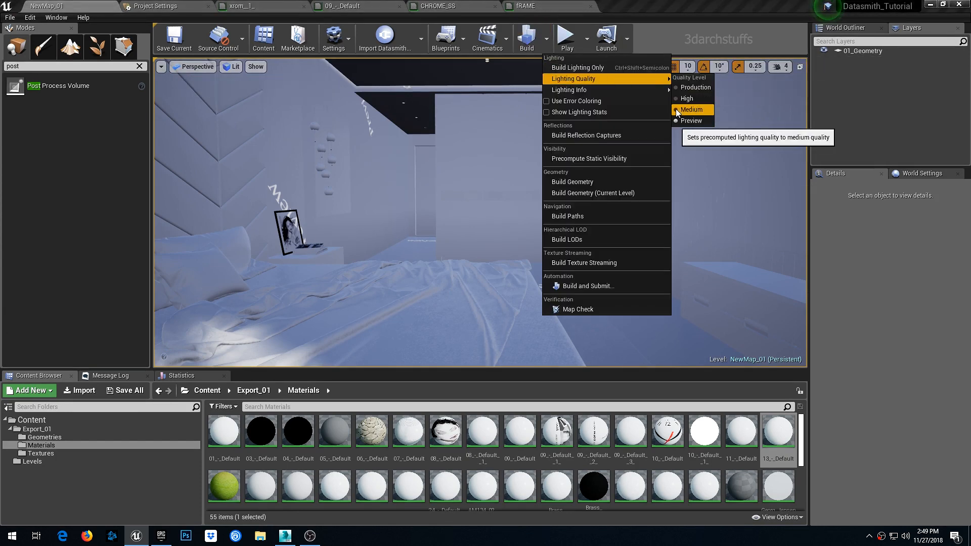
pyautogui.click(913, 177)
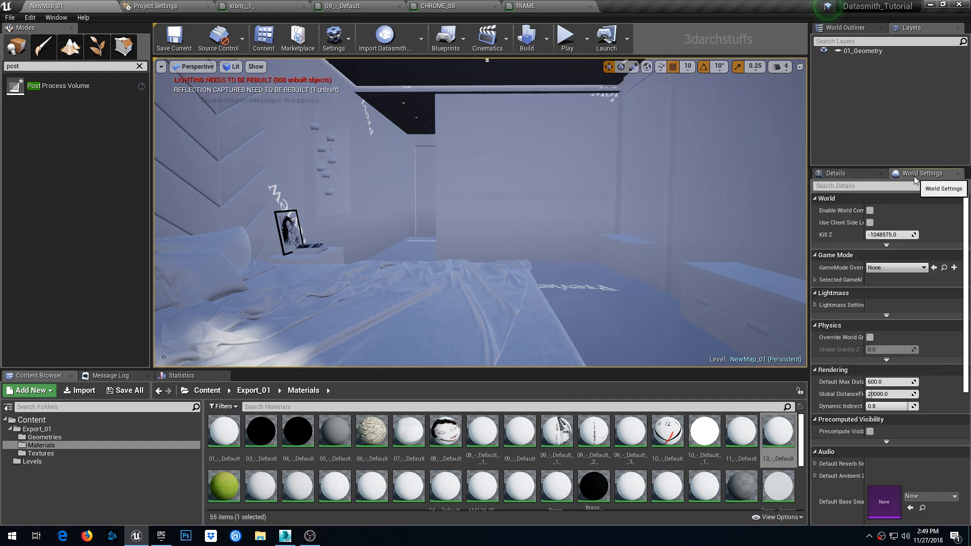
pyautogui.click(815, 198)
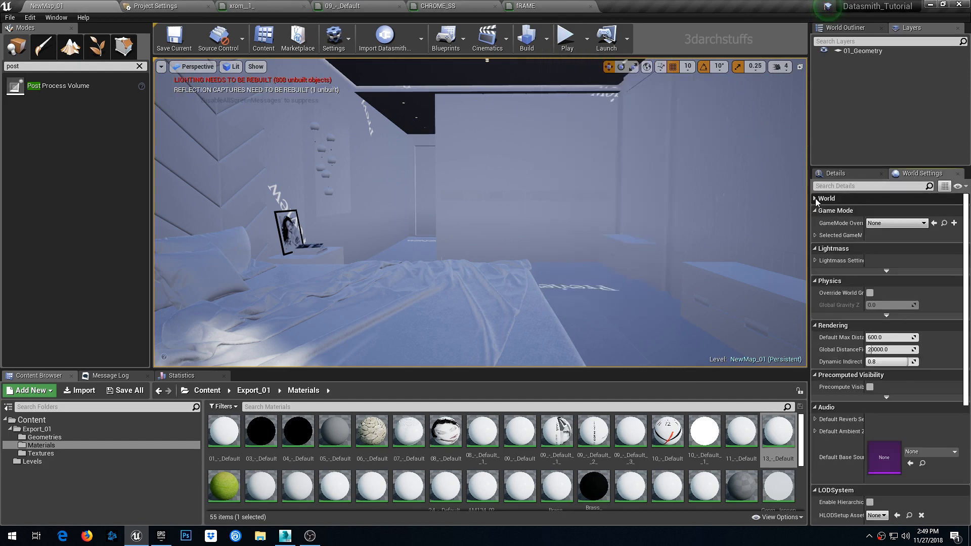
pyautogui.click(815, 211)
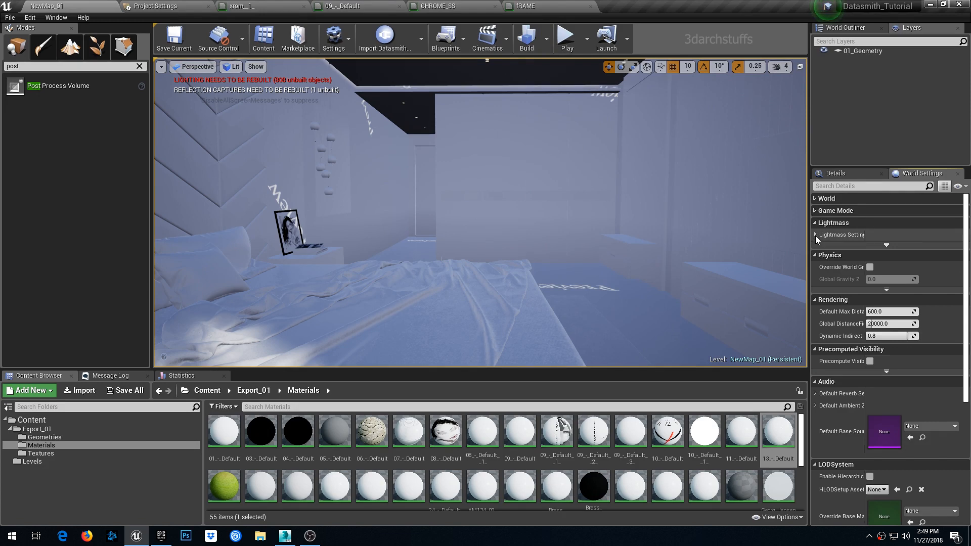
pyautogui.click(815, 235)
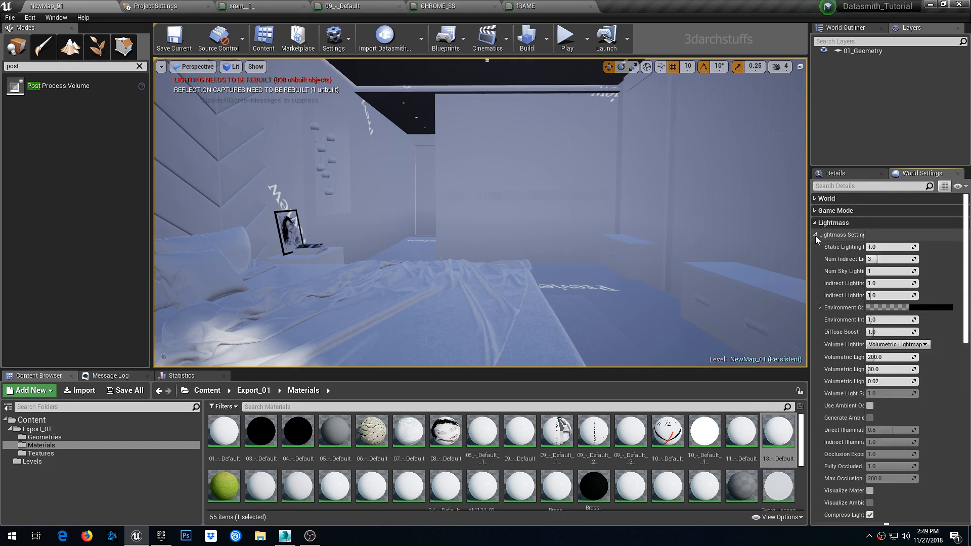
pyautogui.click(889, 248)
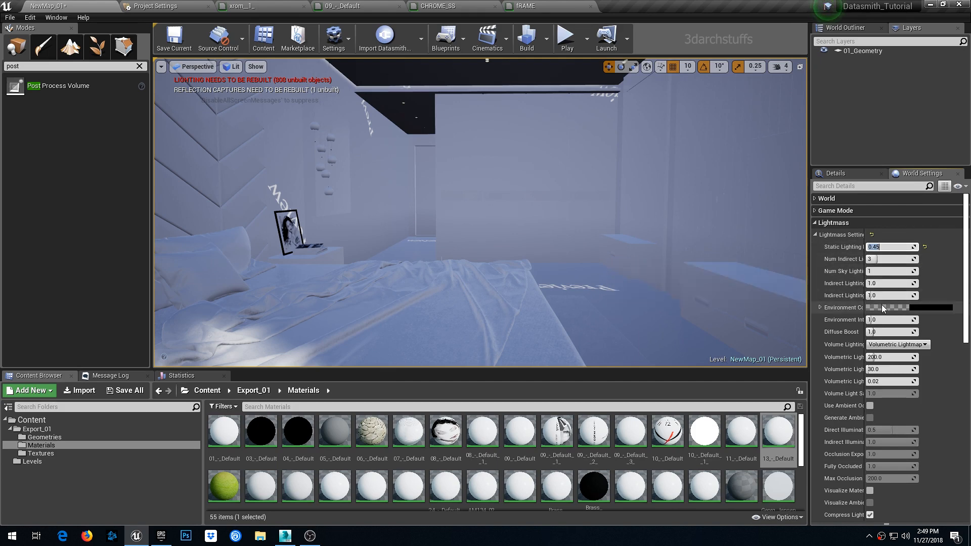
pyautogui.click(869, 515)
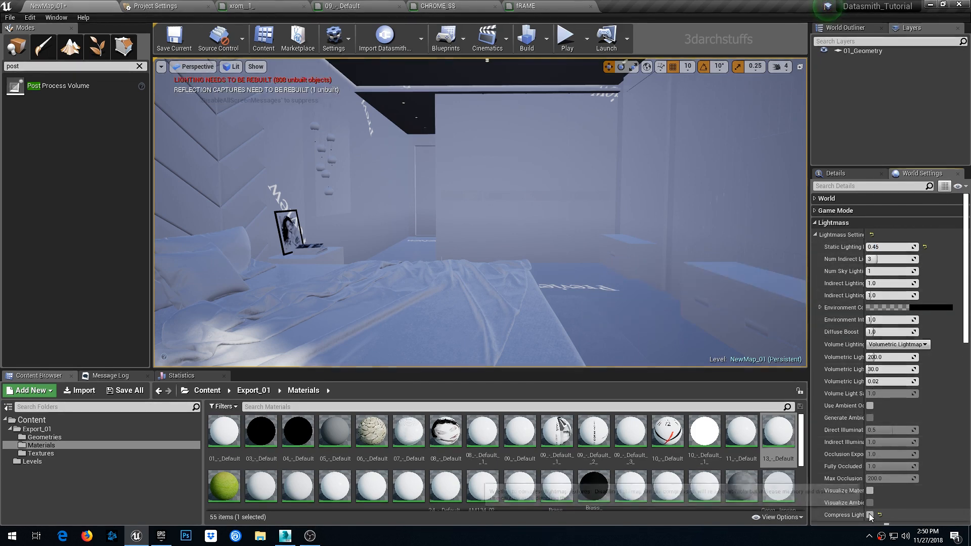
# - Save the level with the new Lightmass settings
pyautogui.click(9, 18)
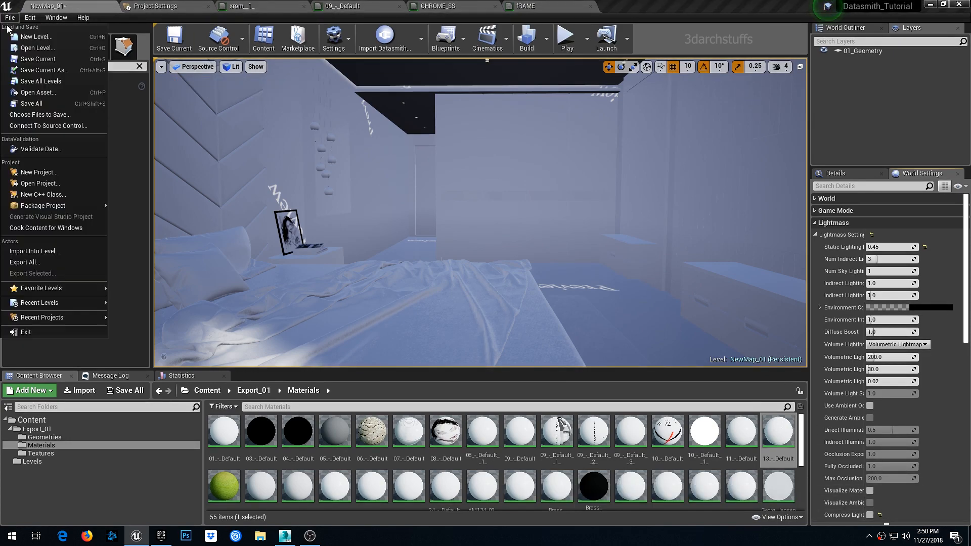
pyautogui.click(28, 93)
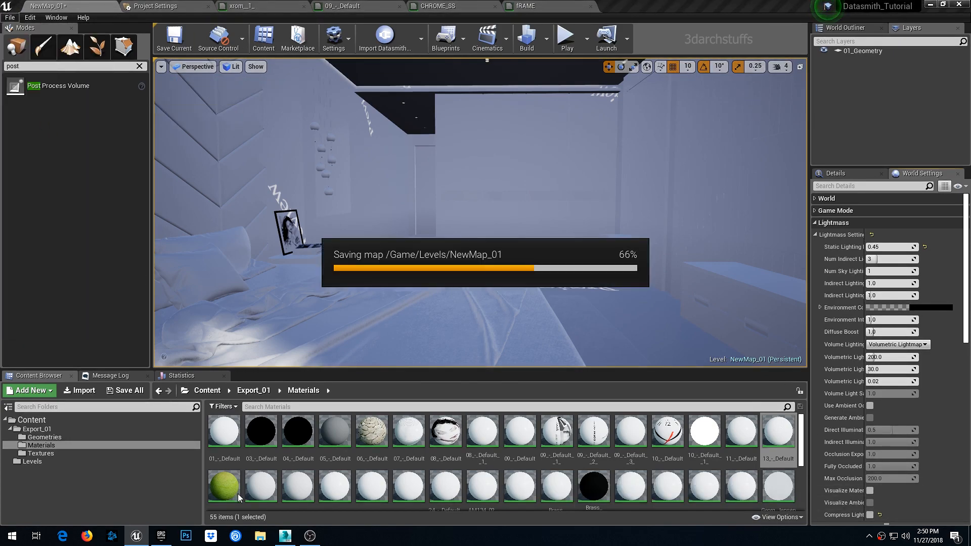
# - Open BaseLightmass.ini from the UE_4.21 Engine Config folder in Notepad++
pyautogui.click(260, 536)
pyautogui.click(42, 70)
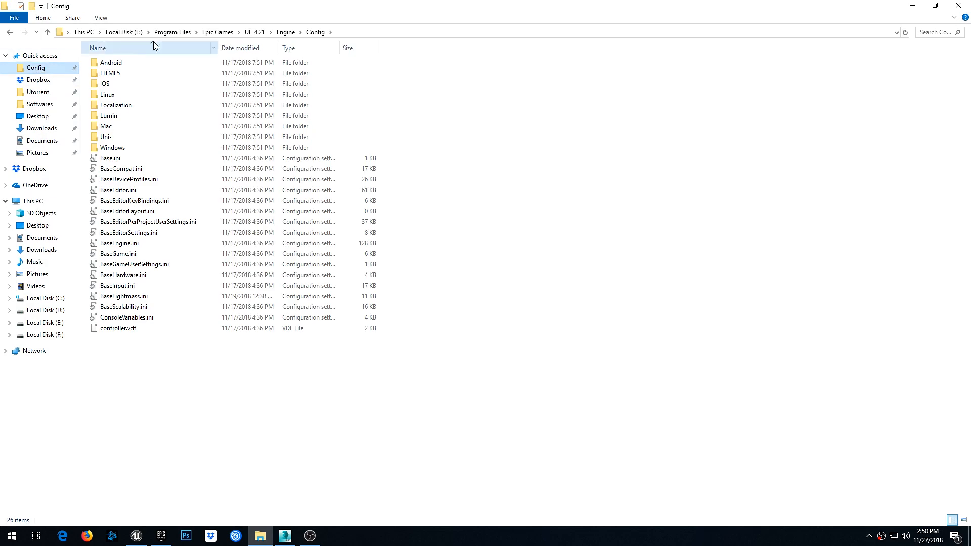
pyautogui.rightClick(124, 297)
pyautogui.click(162, 360)
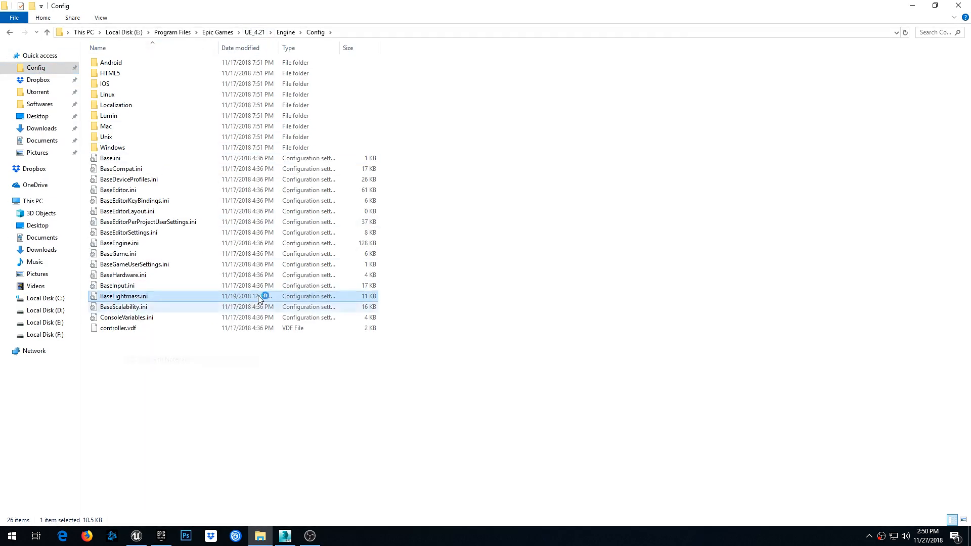
# - In the StaticShadows section of BaseLightmass.ini, set NumShadowRays and NumPenumbraShadowRays to 8
pyautogui.scroll(-20, 256, 182)
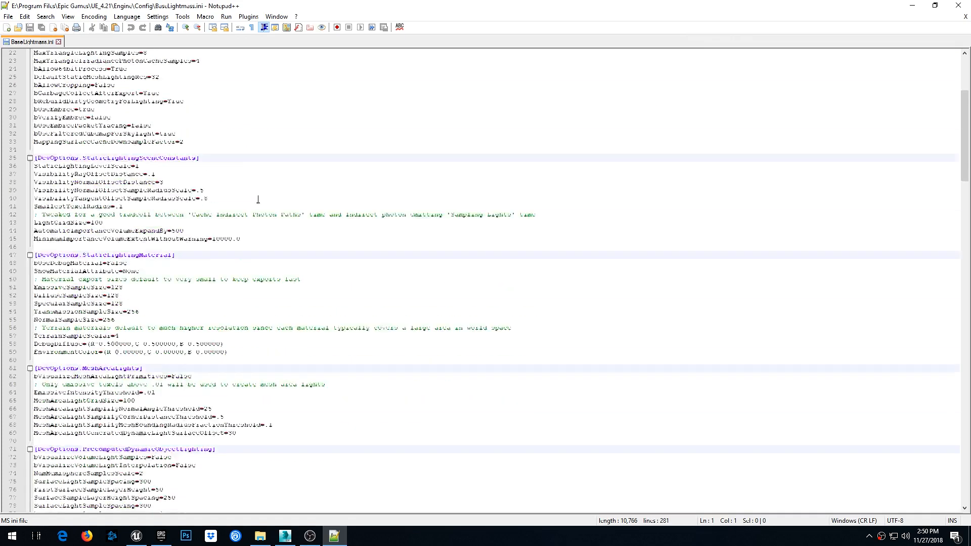
pyautogui.scroll(-10, 261, 213)
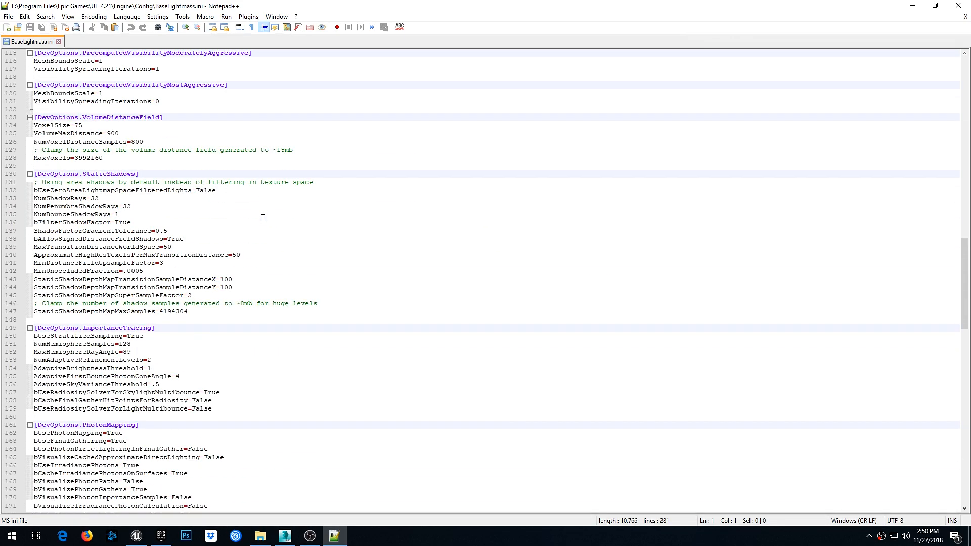
pyautogui.click(108, 200)
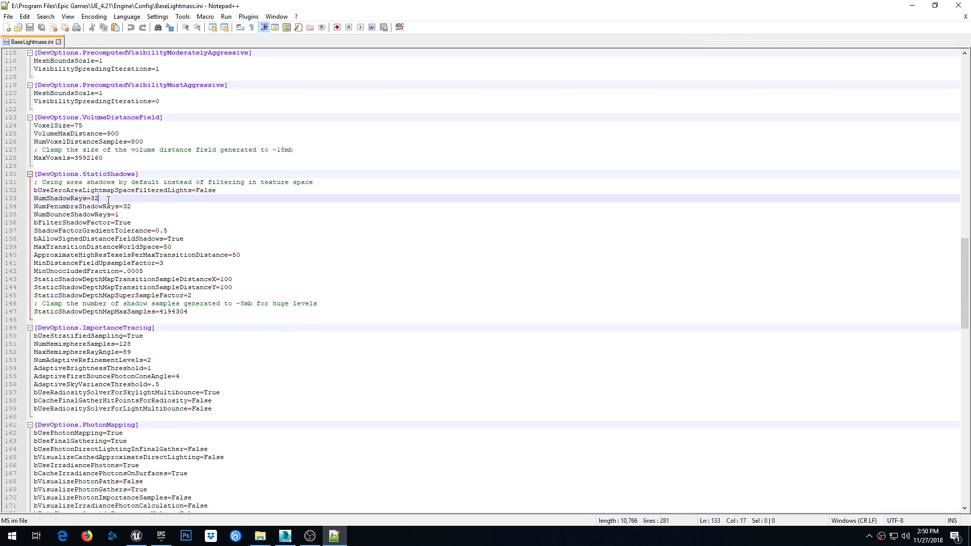
pyautogui.press('BackSpace')
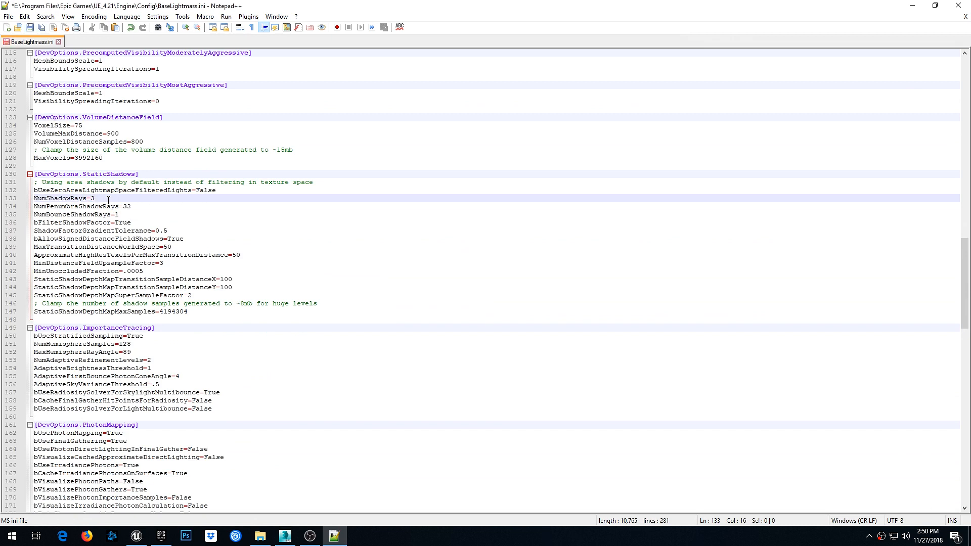
pyautogui.click(148, 207)
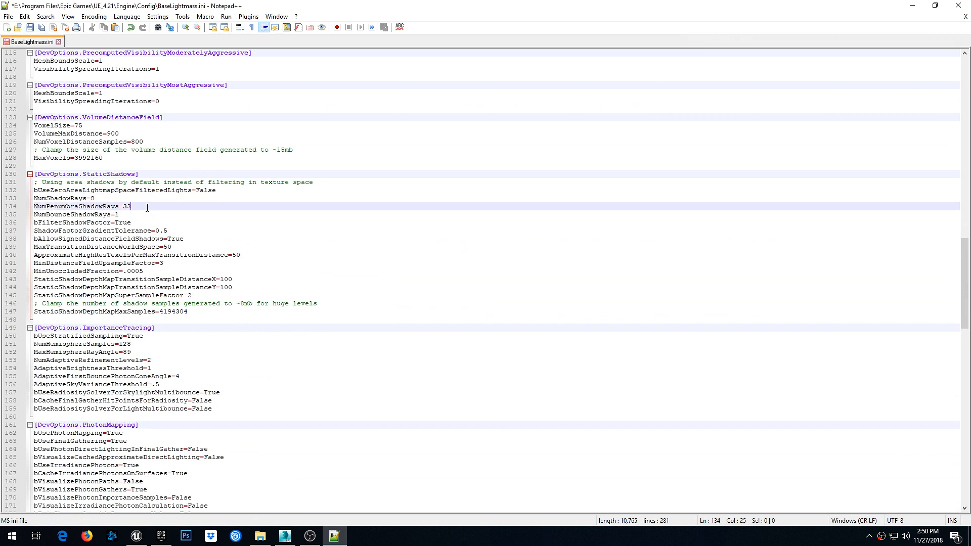
pyautogui.press('BackSpace')
pyautogui.press('BackSpace')
pyautogui.write('8')
# - Set NumHemisphereSamples to 16 in the ImportanceTracing section and save the ini file
pyautogui.click(135, 343)
pyautogui.press('BackSpace')
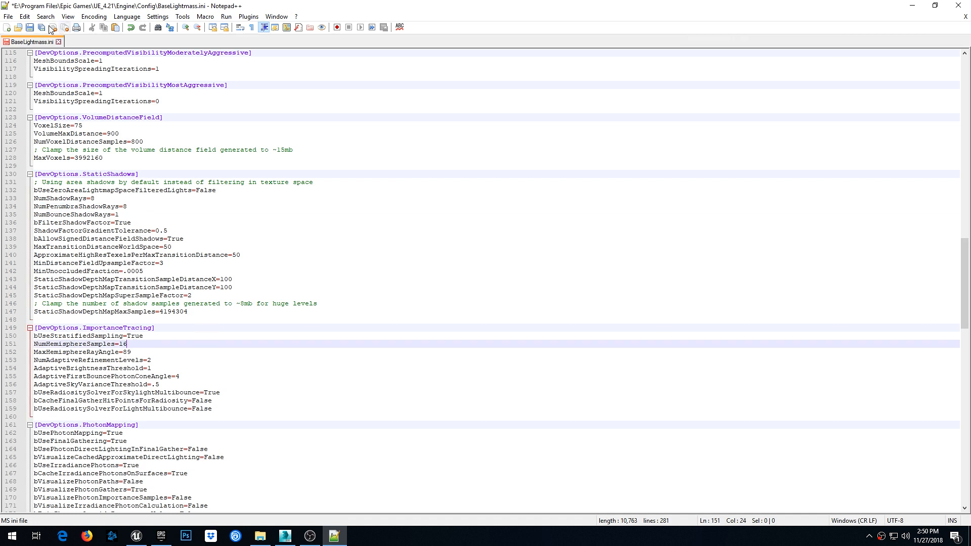
pyautogui.hotkey('ctrl', 's')
# - Set NumIrradianceCalculationPhotons to 400 in the PhotonMapping section, save, and close the editor and folder window
pyautogui.scroll(-3, 239, 365)
pyautogui.click(180, 466)
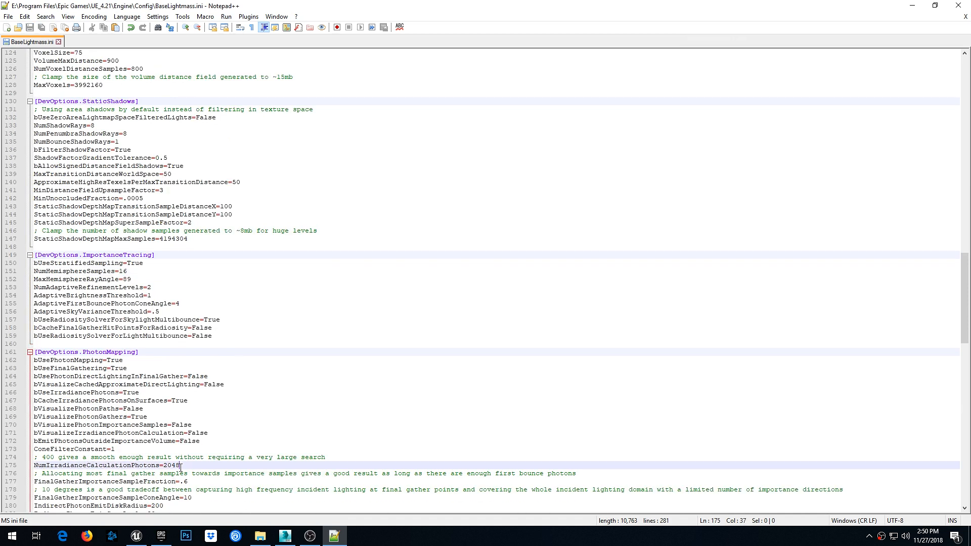
pyautogui.press('BackSpace')
pyautogui.press('BackSpace')
pyautogui.press('BackSpace')
pyautogui.press('BackSpace')
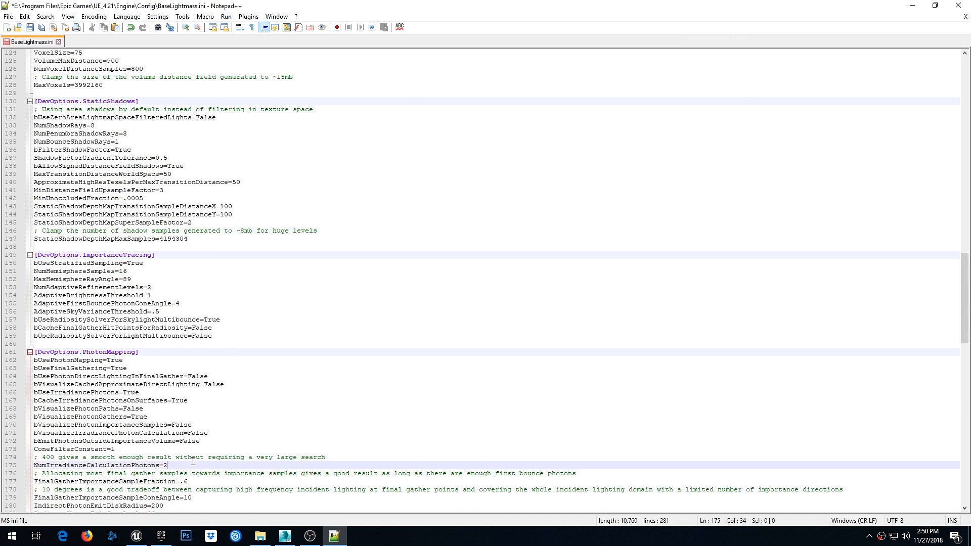
pyautogui.write('400')
pyautogui.hotkey('ctrl', 's')
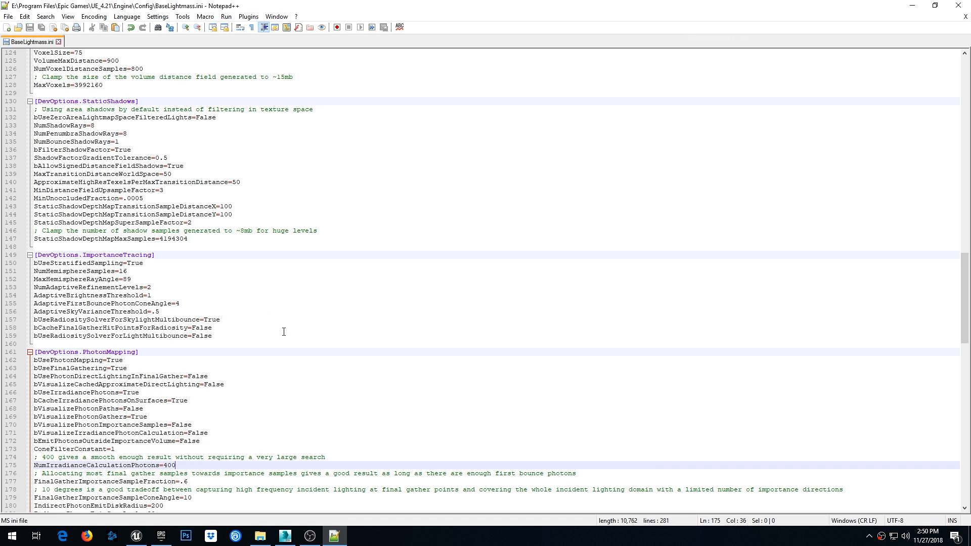
pyautogui.scroll(8, 284, 332)
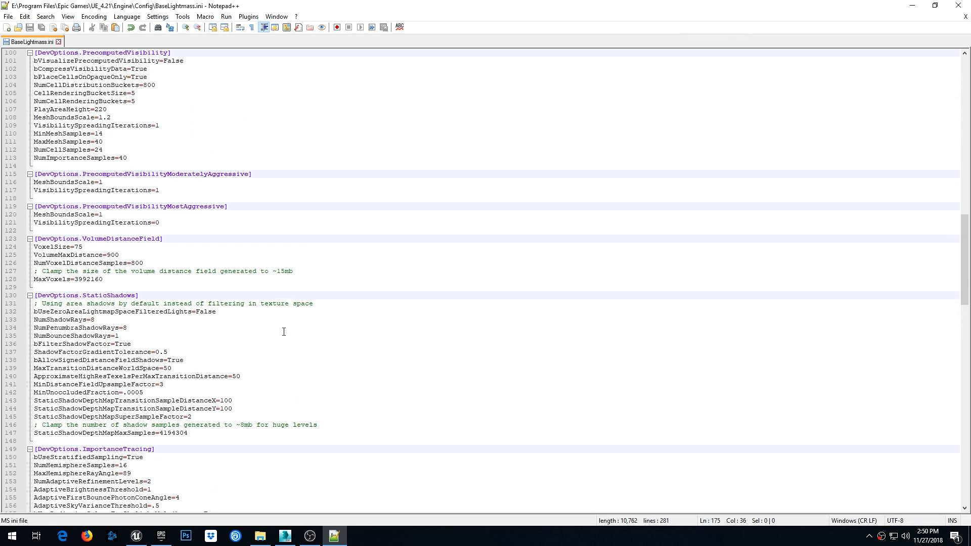
pyautogui.click(911, 5)
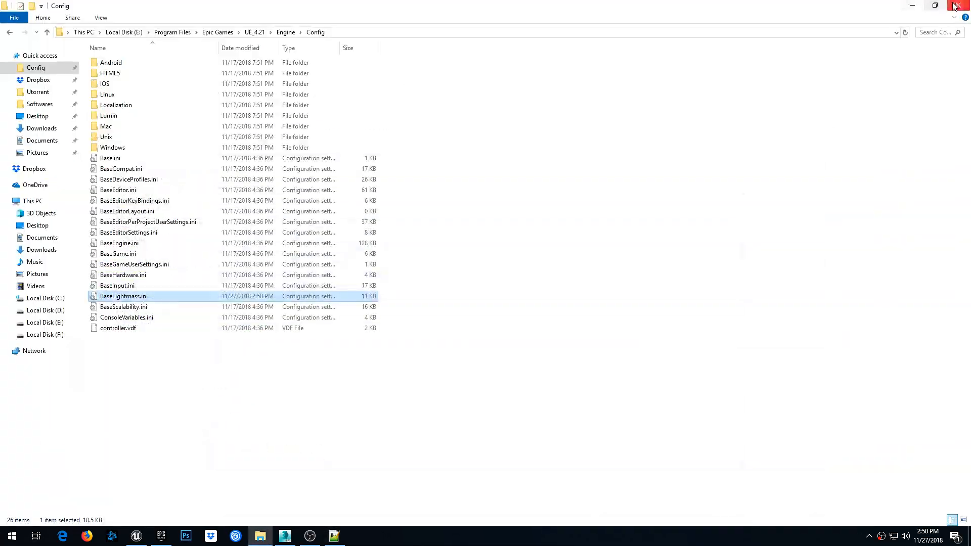
pyautogui.click(913, 5)
# - Close the open material editor tabs and return to the NewMap_01 level viewport
pyautogui.click(296, 7)
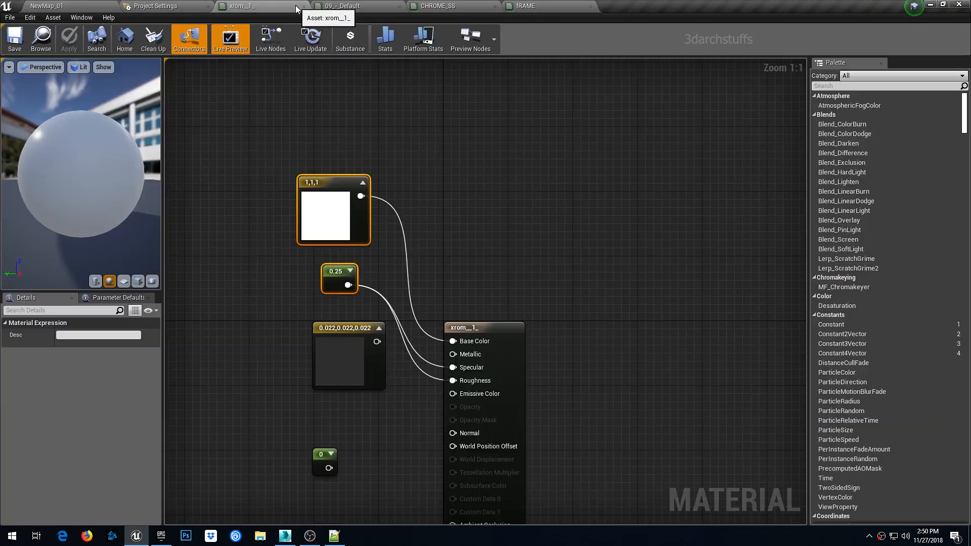
pyautogui.click(307, 8)
pyautogui.click(305, 8)
pyautogui.click(305, 7)
pyautogui.click(306, 7)
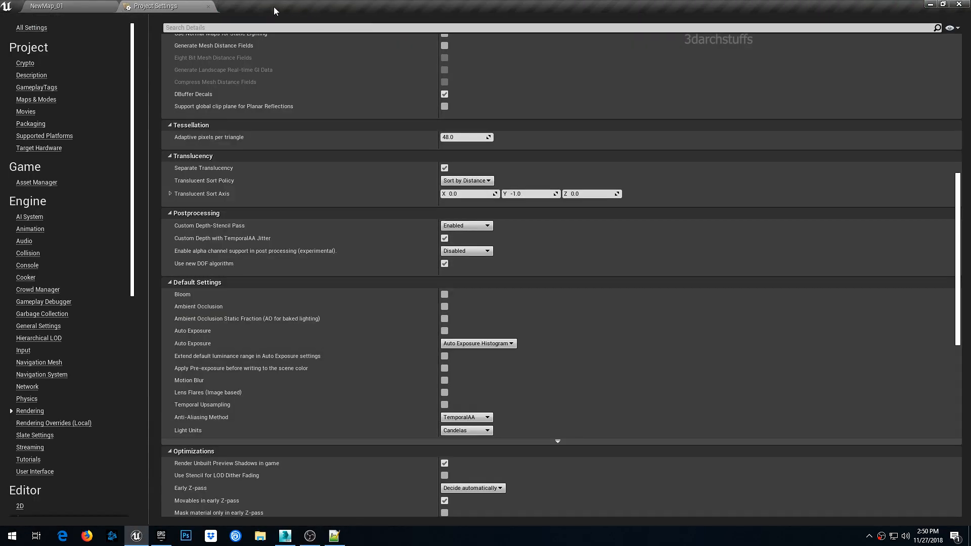
pyautogui.click(53, 9)
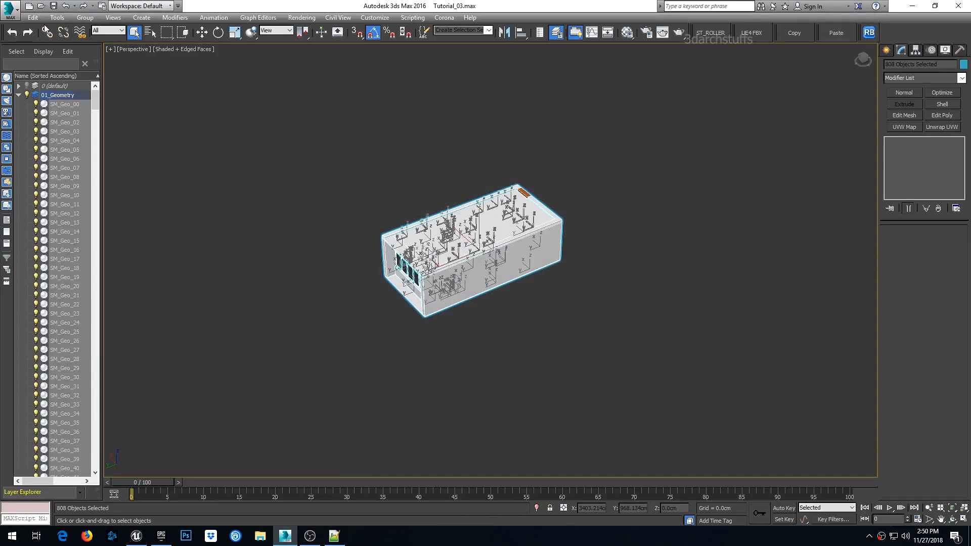
# - Build the level's lighting
pyautogui.click(53, 6)
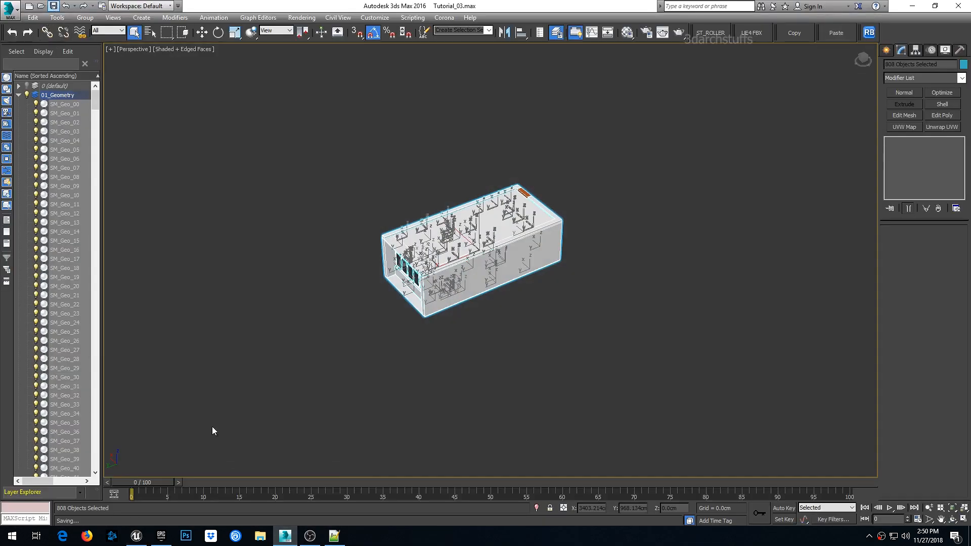
pyautogui.click(310, 536)
pyautogui.click(310, 536)
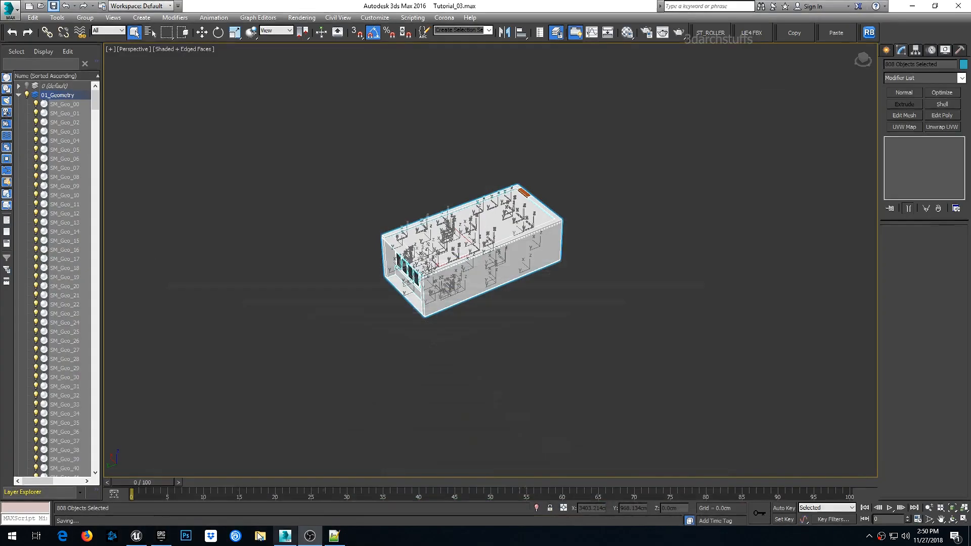
pyautogui.click(138, 537)
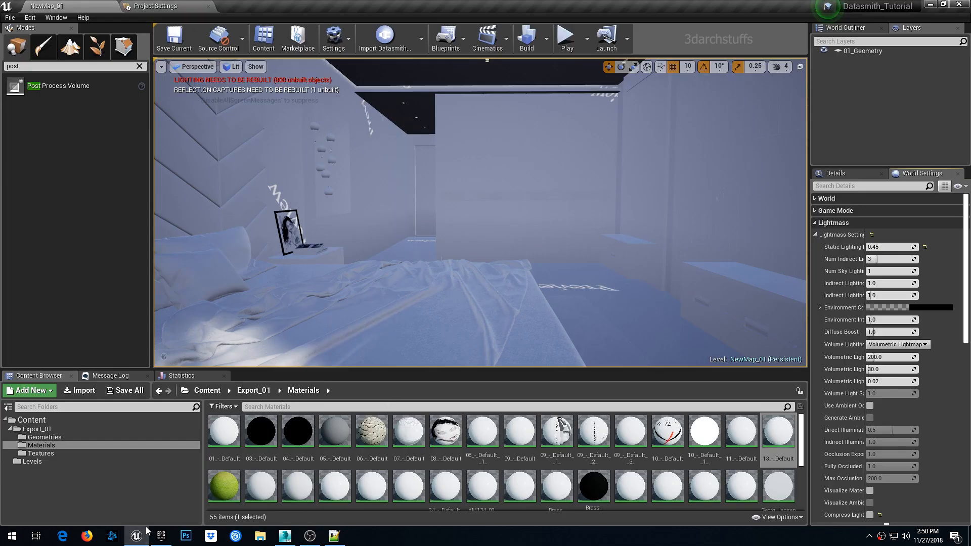
pyautogui.moveTo(141, 538); pyautogui.dragTo(334, 540)
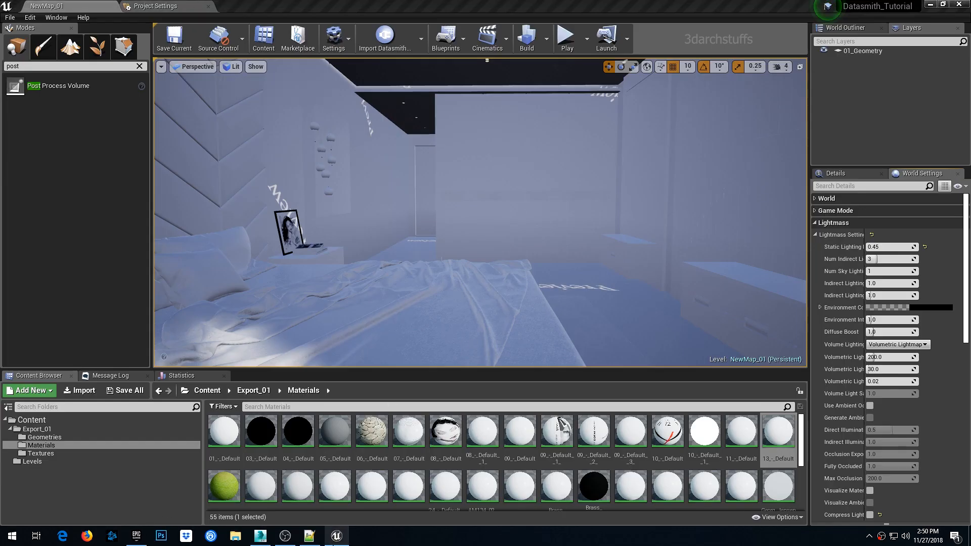
pyautogui.moveTo(260, 537); pyautogui.dragTo(318, 544)
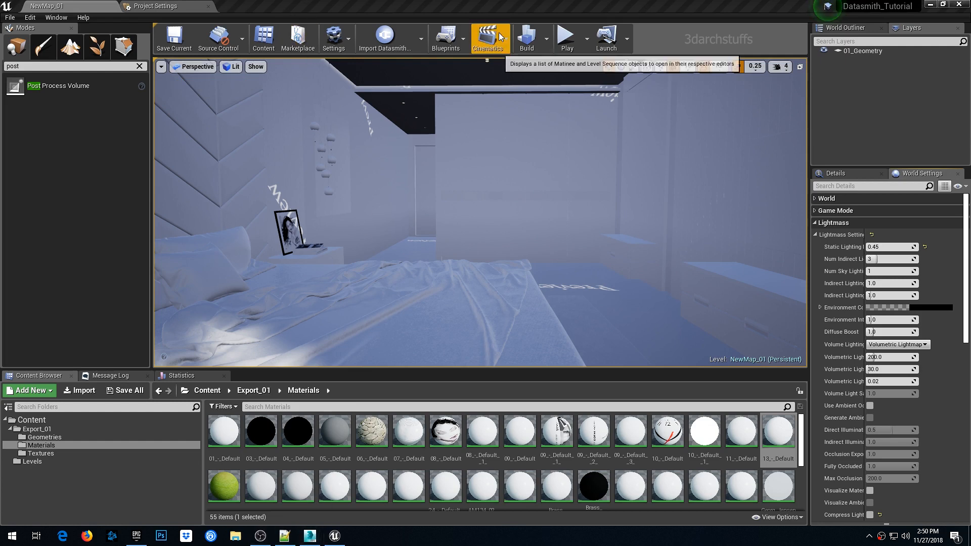
pyautogui.click(527, 38)
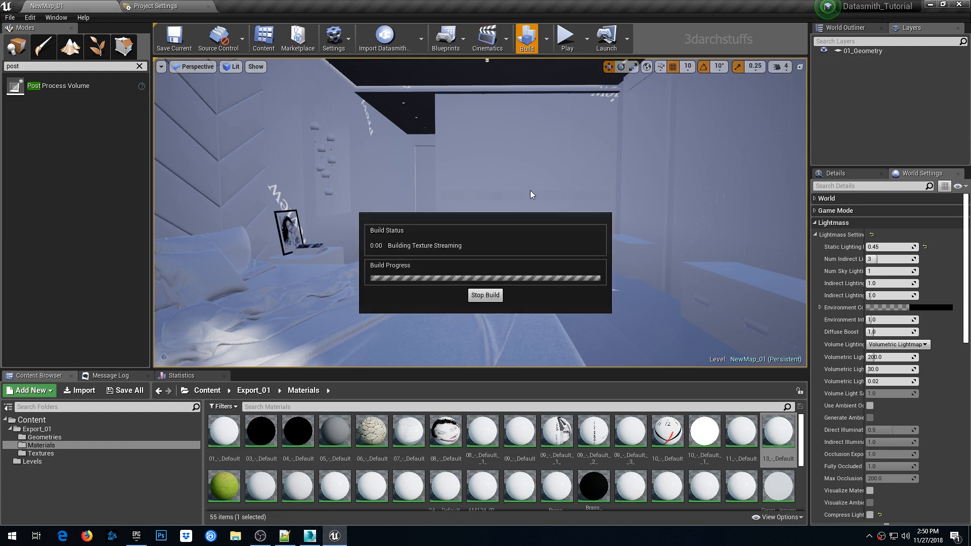
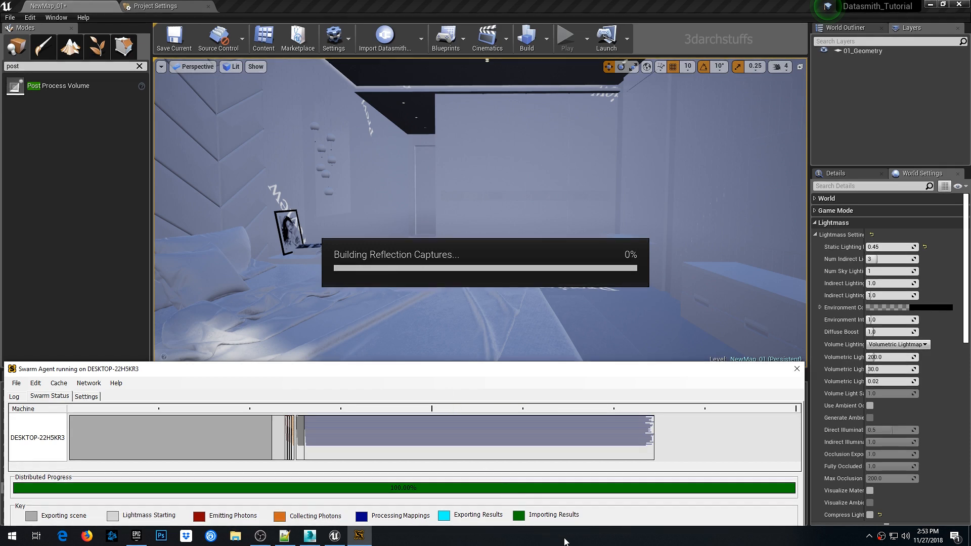
# - Open Task Manager and check CPU usage on the Performance view during the lighting build, then close it
pyautogui.rightClick(582, 536)
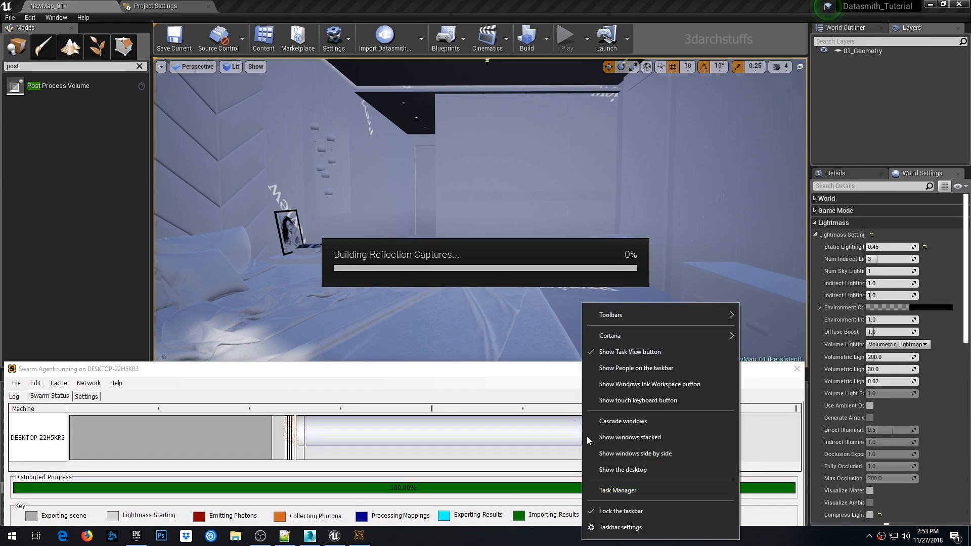
pyautogui.click(625, 487)
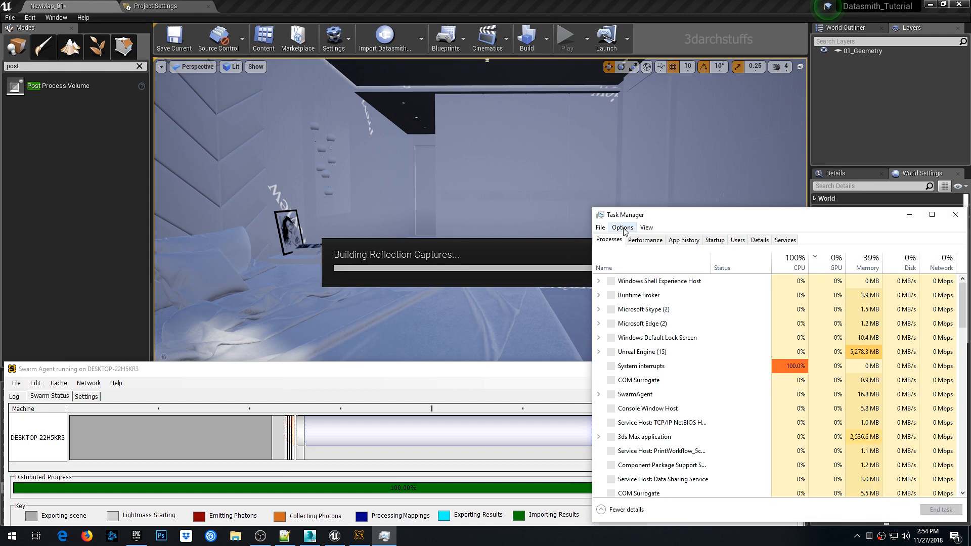
pyautogui.click(639, 243)
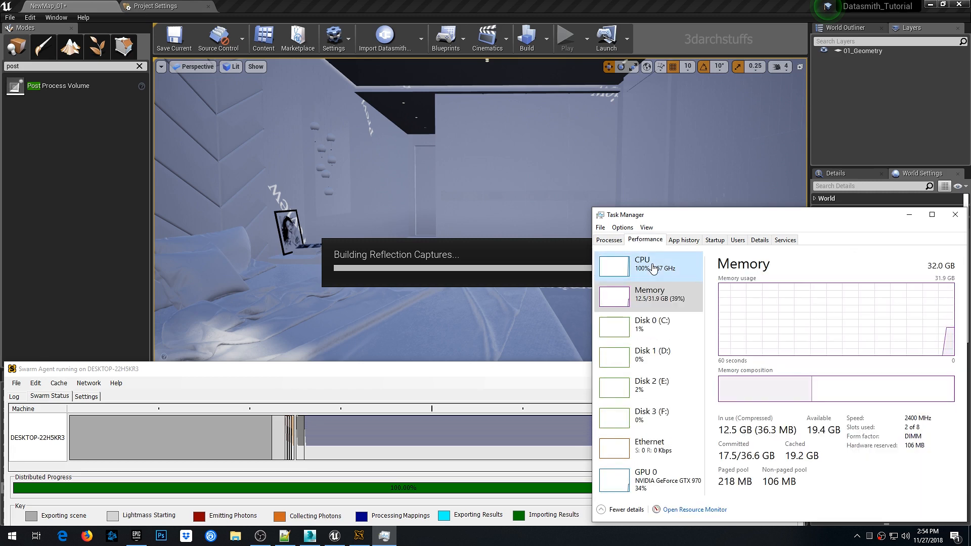
pyautogui.click(653, 268)
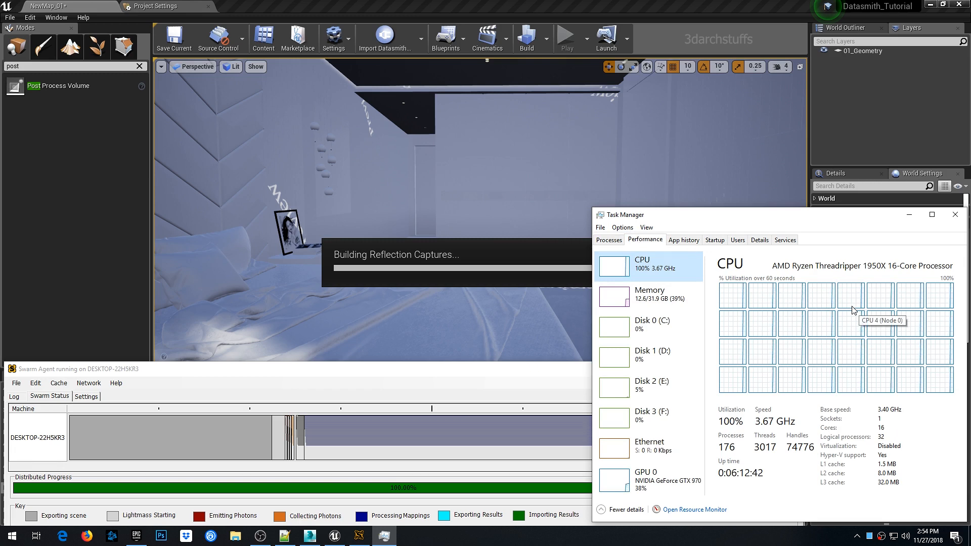
pyautogui.click(909, 215)
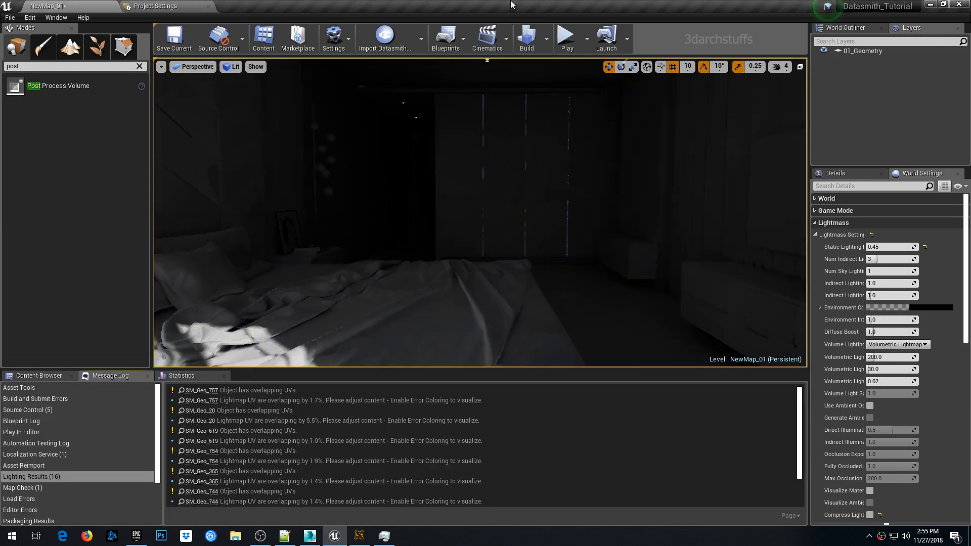
# - Inspect the baked result, then select the directional light and move it inside the bedroom near the desk by the window
pyautogui.moveTo(479, 201); pyautogui.dragTo(445, 177, button='right')
pyautogui.moveTo(516, 218)
pyautogui.mouseDown(button='right')
pyautogui.moveTo(471, 215)
pyautogui.moveTo(535, 213)
pyautogui.moveTo(552, 253)
pyautogui.moveTo(537, 248)
pyautogui.moveTo(556, 212)
pyautogui.moveTo(554, 227)
pyautogui.moveTo(523, 223)
pyautogui.mouseUp(button='right')
pyautogui.scroll(-5, 525, 223)
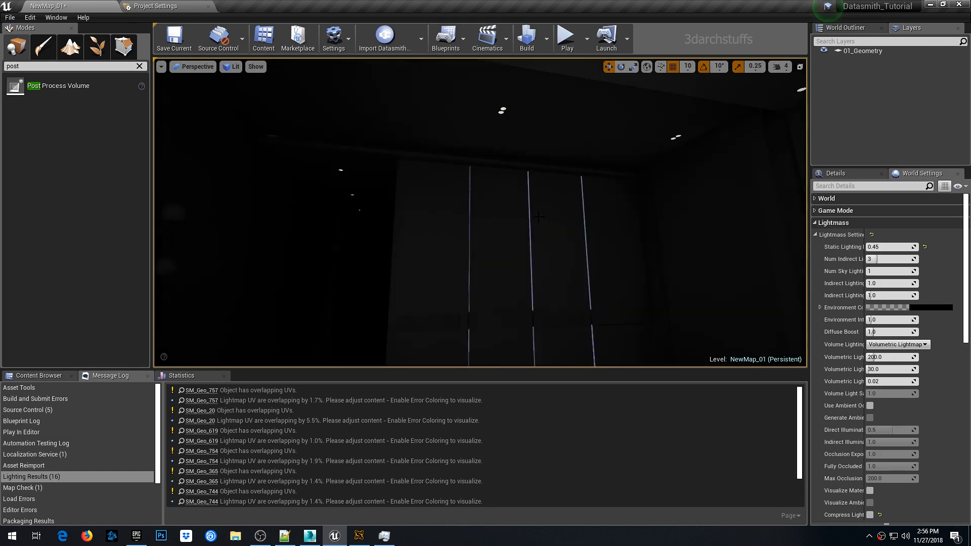
pyautogui.moveTo(525, 222); pyautogui.dragTo(324, 217, button='right')
pyautogui.moveTo(563, 184)
pyautogui.mouseDown(button='right')
pyautogui.moveTo(581, 187)
pyautogui.moveTo(563, 185)
pyautogui.moveTo(551, 203)
pyautogui.moveTo(566, 182)
pyautogui.moveTo(554, 181)
pyautogui.mouseUp(button='right')
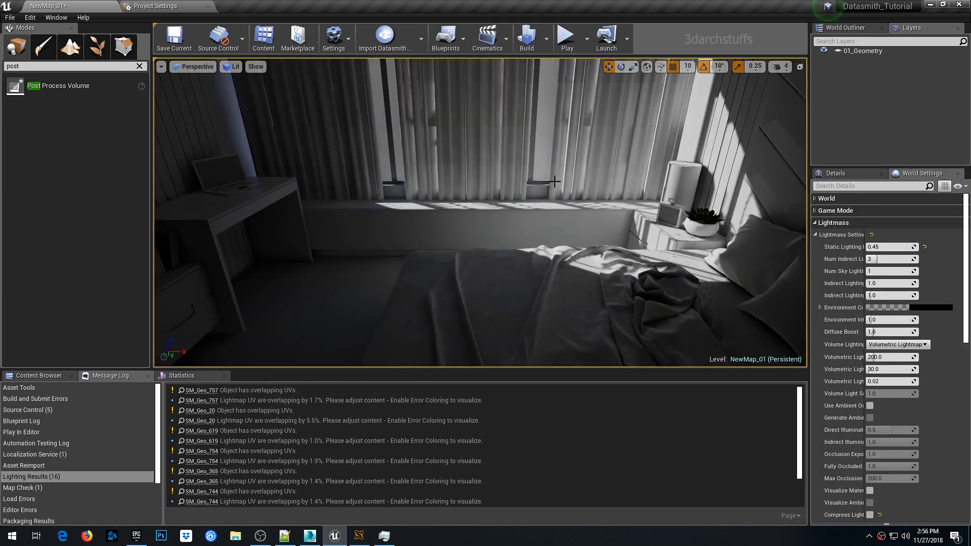
pyautogui.moveTo(484, 196); pyautogui.dragTo(472, 236, button='right')
pyautogui.press('e')
pyautogui.click(450, 217)
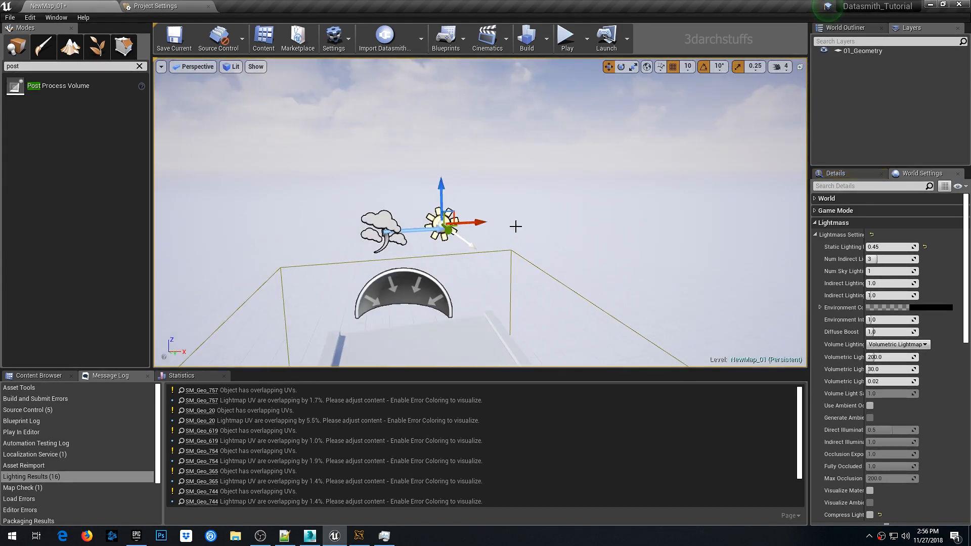
pyautogui.keyDown('alt'); pyautogui.moveTo(517, 225); pyautogui.dragTo(555, 319); pyautogui.keyUp('alt')
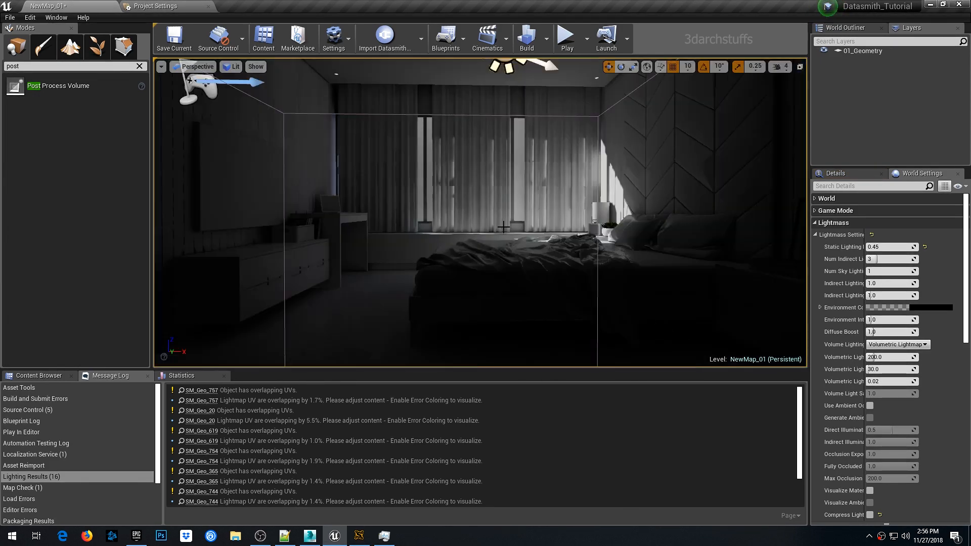
pyautogui.moveTo(503, 213); pyautogui.dragTo(504, 192, button='right')
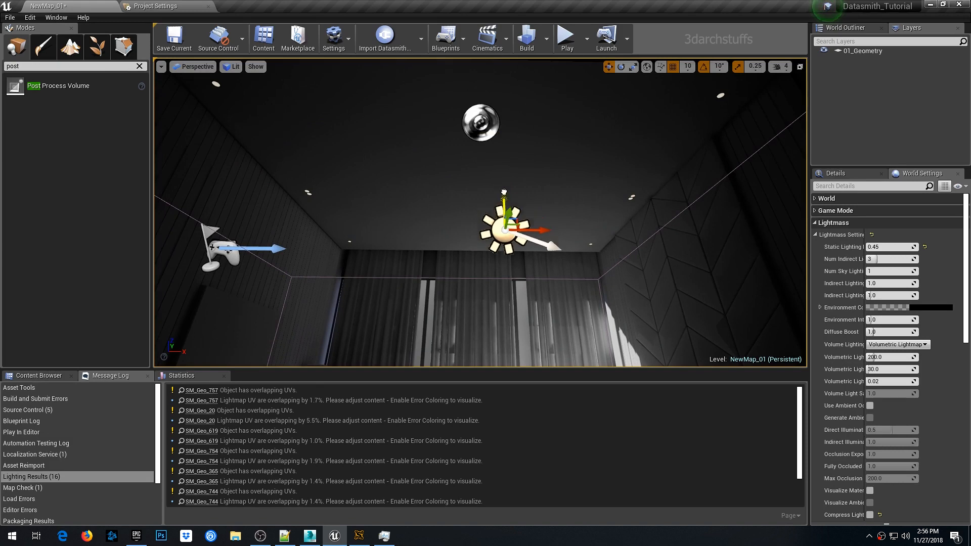
pyautogui.moveTo(504, 193); pyautogui.dragTo(505, 299)
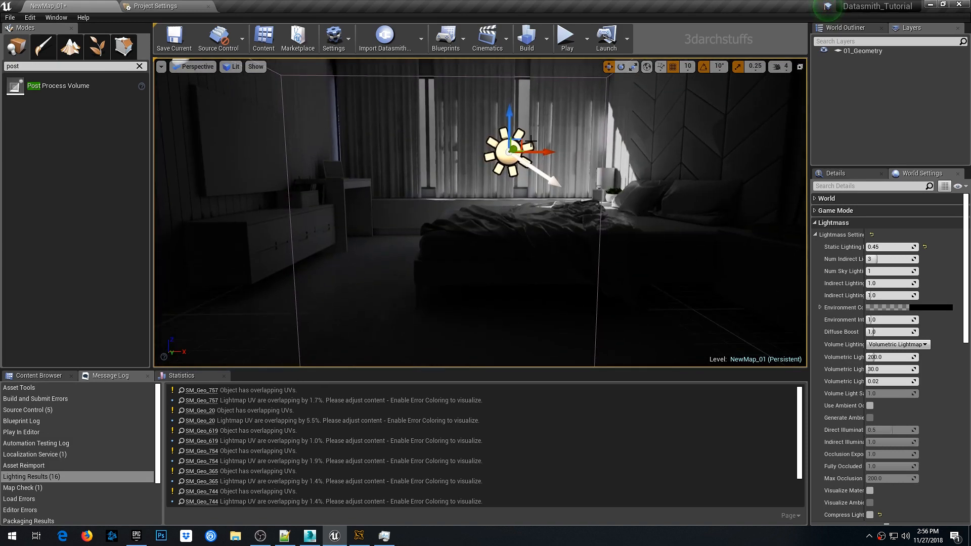
pyautogui.moveTo(534, 151); pyautogui.dragTo(422, 176)
pyautogui.moveTo(396, 125); pyautogui.dragTo(391, 161)
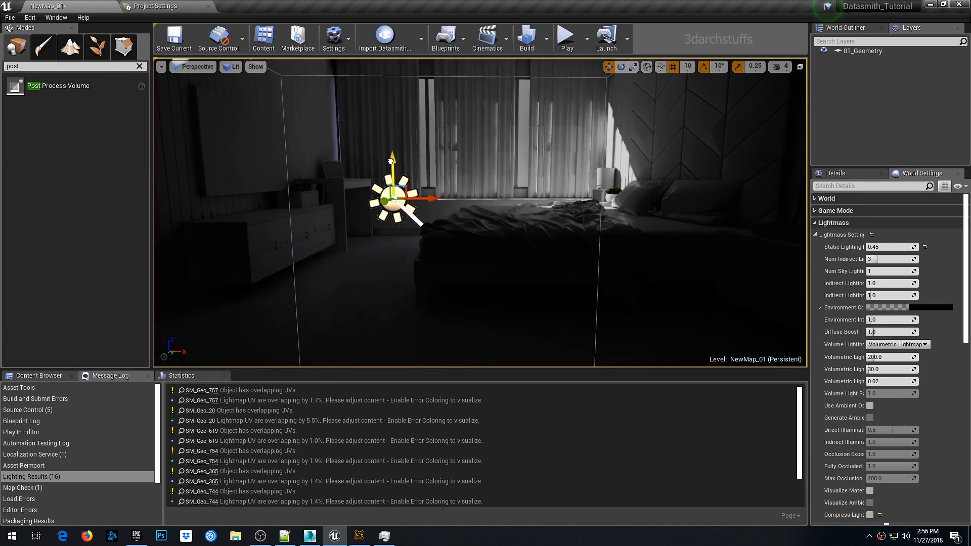
pyautogui.moveTo(424, 197); pyautogui.dragTo(401, 198)
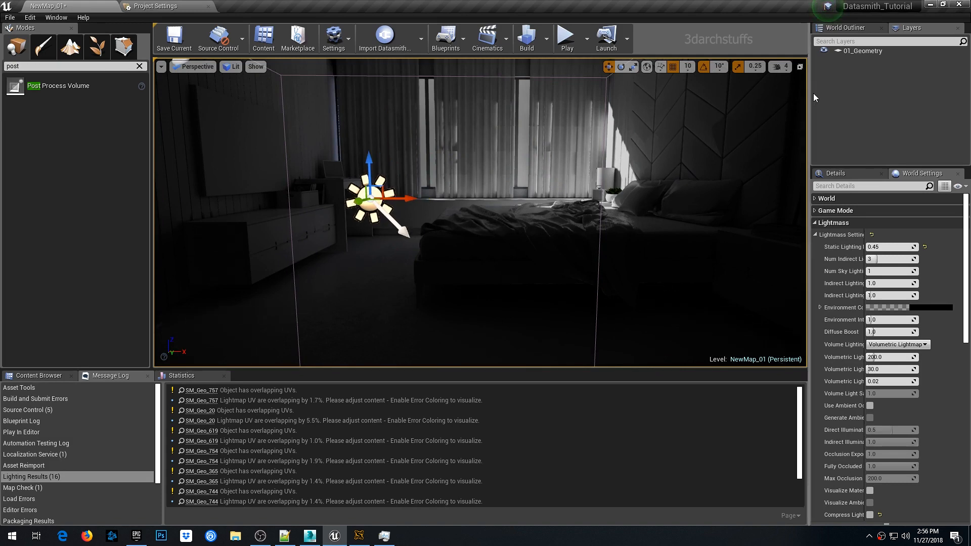
# - Add the selected light to a new layer named 02_Sunlight
pyautogui.rightClick(869, 77)
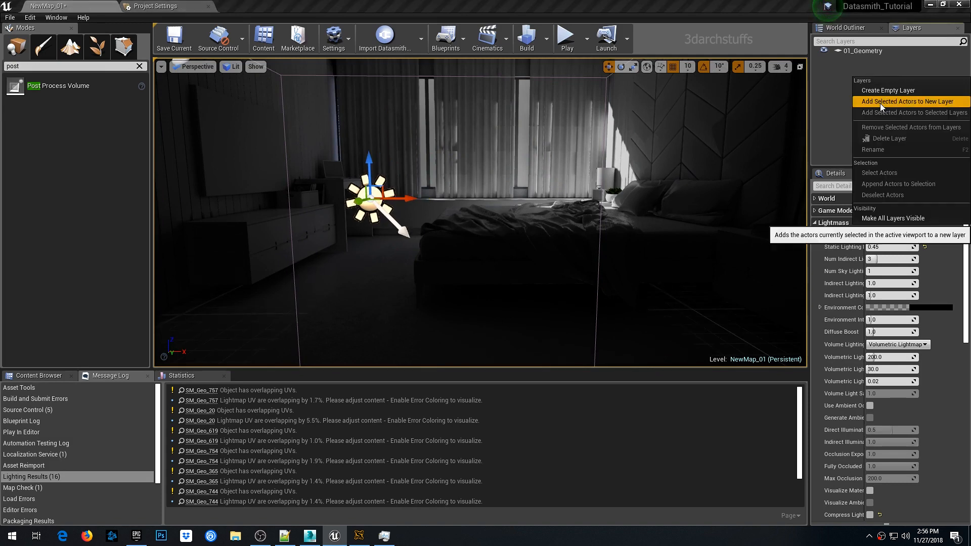
pyautogui.click(880, 103)
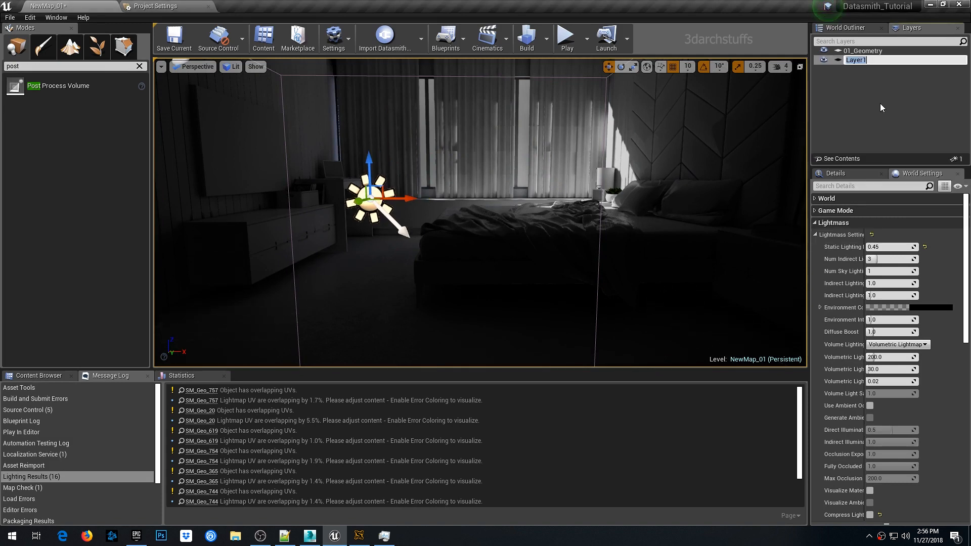
pyautogui.write('02_Sunlight')
pyautogui.press('Return')
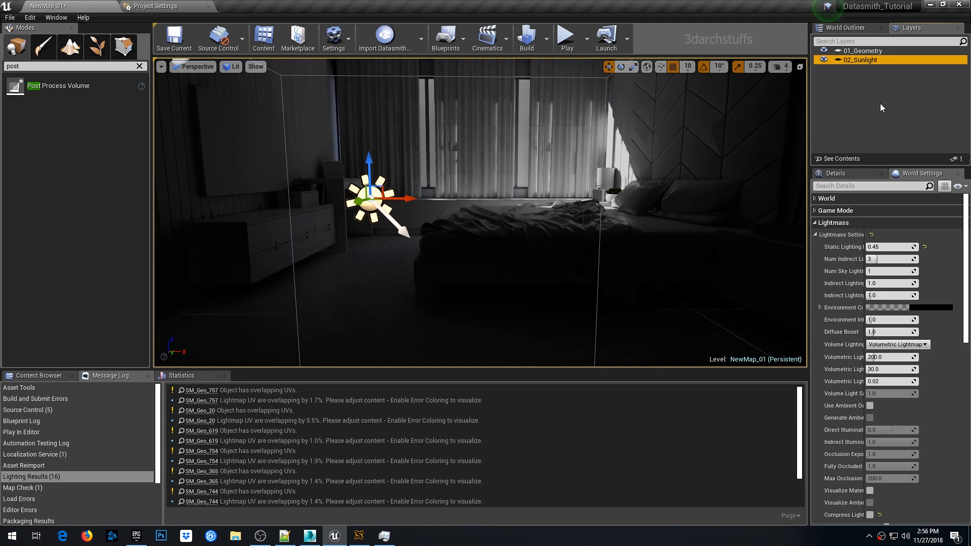
# - Select the sky light and move it into the bedroom interior
pyautogui.moveTo(562, 209); pyautogui.dragTo(565, 117, button='middle')
pyautogui.moveTo(536, 179); pyautogui.dragTo(505, 223, button='right')
pyautogui.click(489, 178)
pyautogui.press('1')
pyautogui.click(456, 298)
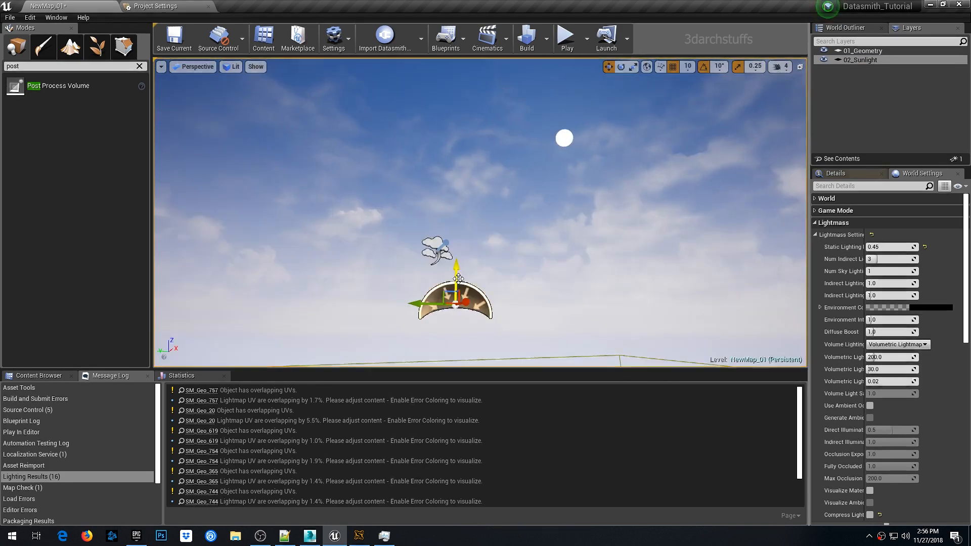
pyautogui.press('1')
pyautogui.moveTo(446, 230); pyautogui.dragTo(224, 349, button='right')
pyautogui.press('1')
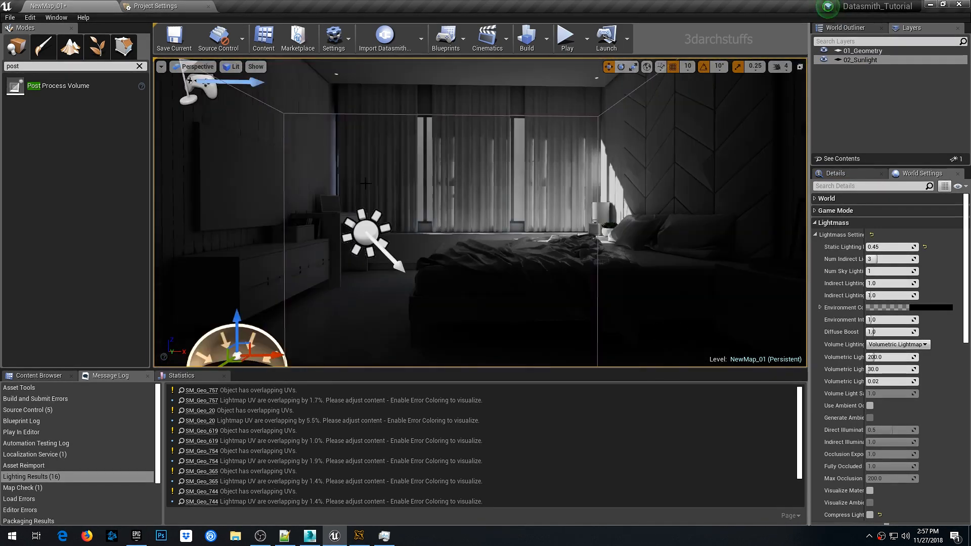
pyautogui.moveTo(224, 362); pyautogui.dragTo(317, 303)
pyautogui.moveTo(317, 303); pyautogui.dragTo(572, 210, button='right')
pyautogui.press('1')
pyautogui.scroll(-8, 511, 238)
pyautogui.scroll(-3, 515, 233)
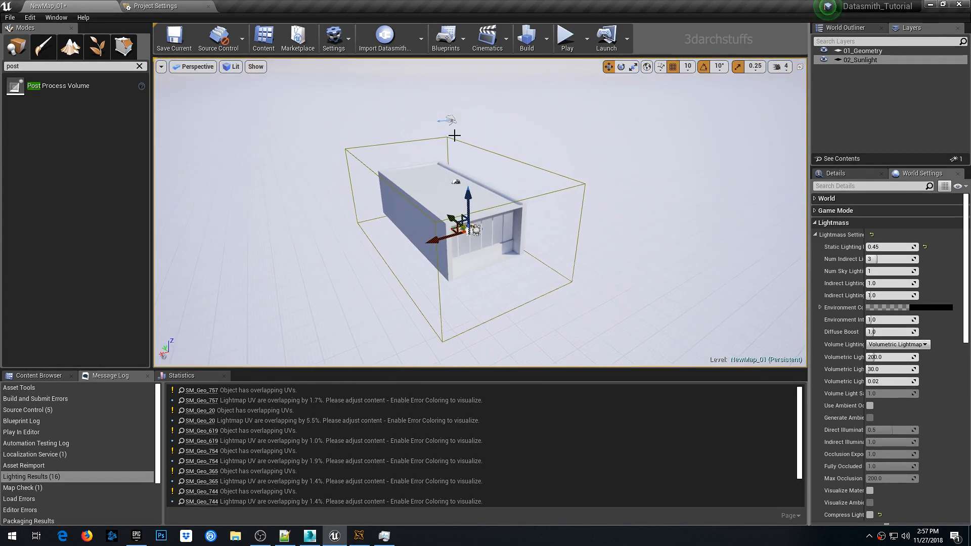
pyautogui.click(451, 119)
pyautogui.moveTo(451, 88); pyautogui.dragTo(457, 161)
pyautogui.press('1')
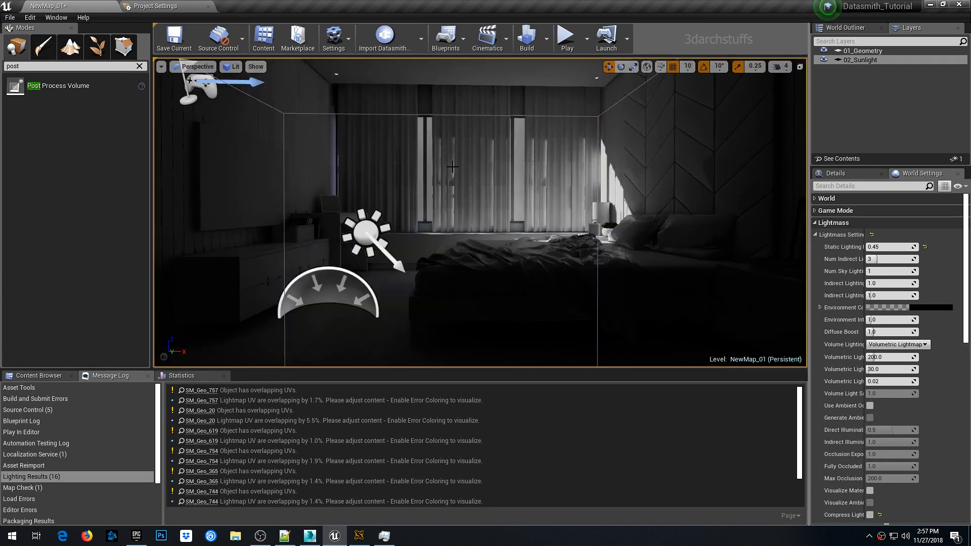
# - Select the imported Light Source and disable its Affects World option
pyautogui.press('2')
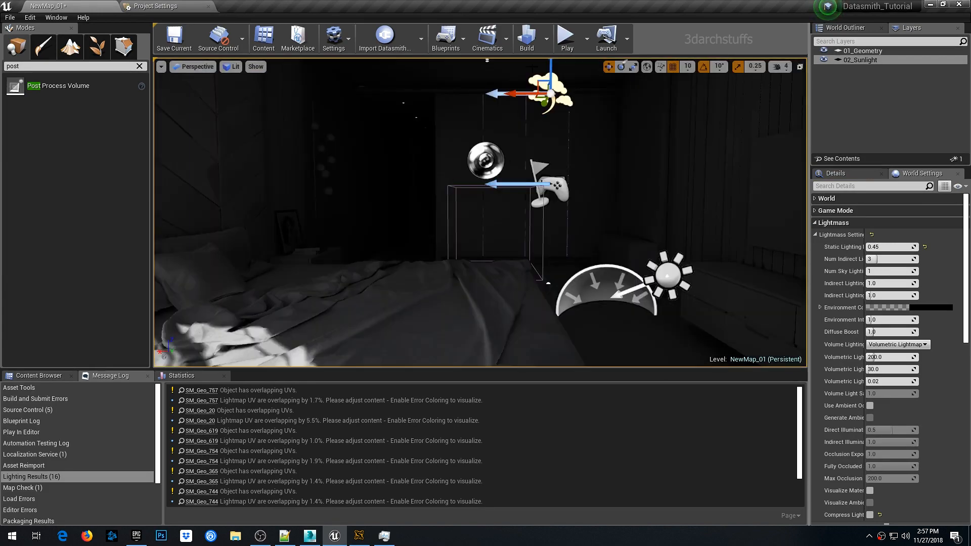
pyautogui.moveTo(552, 71); pyautogui.dragTo(550, 91)
pyautogui.press('2')
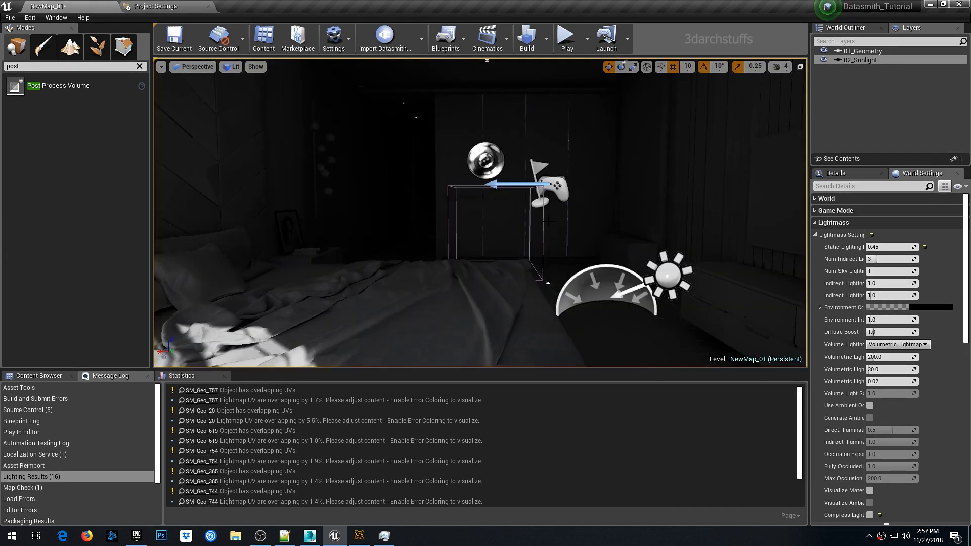
pyautogui.scroll(3, 550, 222)
pyautogui.moveTo(549, 222); pyautogui.dragTo(607, 215, button='right')
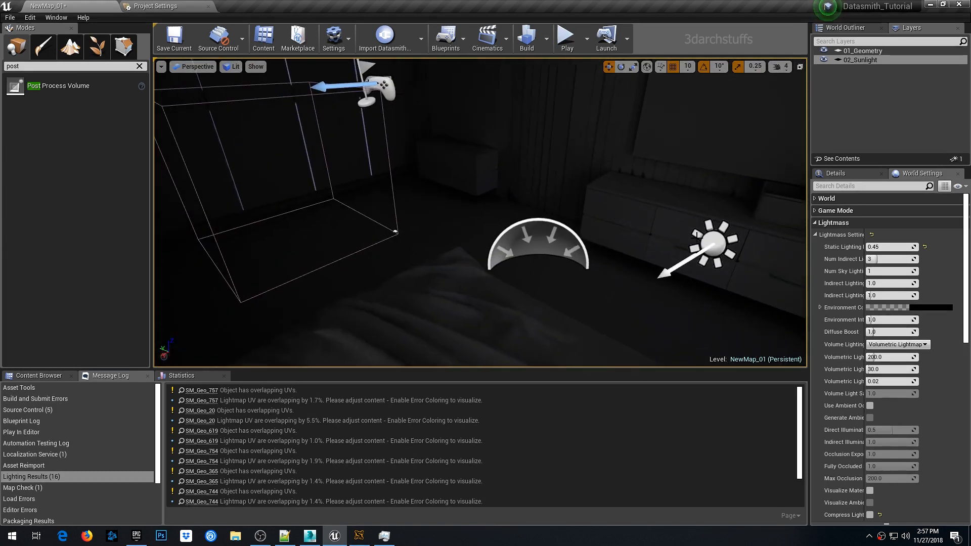
pyautogui.click(697, 233)
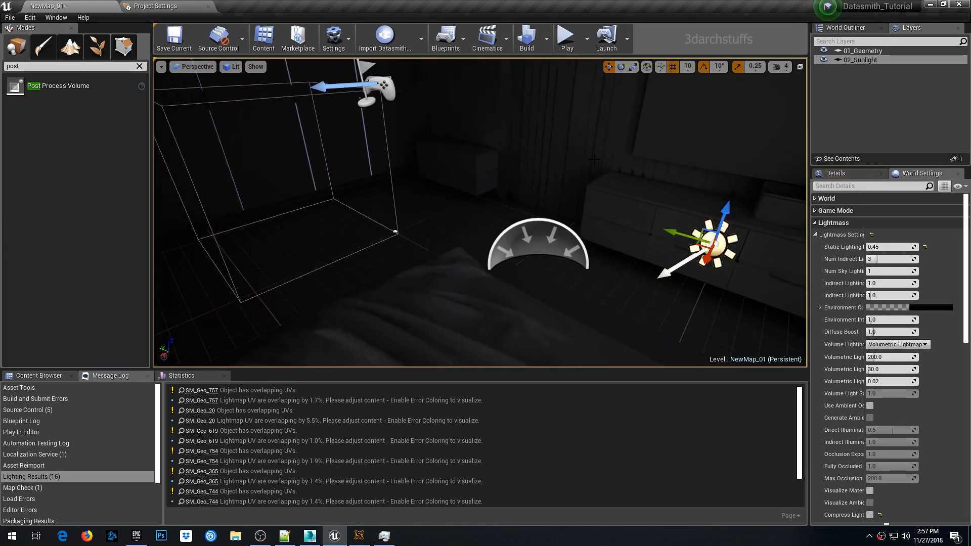
pyautogui.press('f')
pyautogui.click(853, 173)
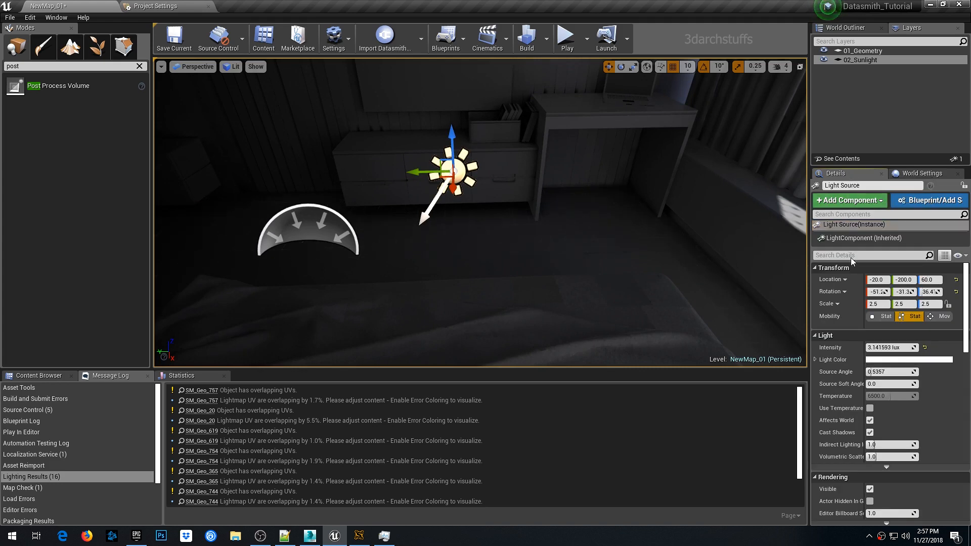
pyautogui.click(870, 420)
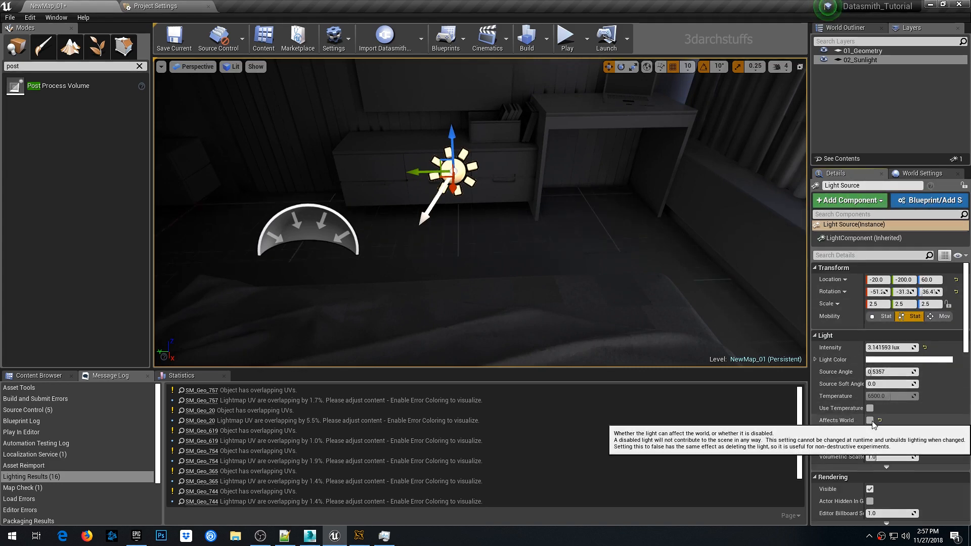
# - Select the sky light and set its Source Type to SLS Specified Cubemap
pyautogui.moveTo(544, 193); pyautogui.dragTo(505, 219, button='right')
pyautogui.click(407, 157)
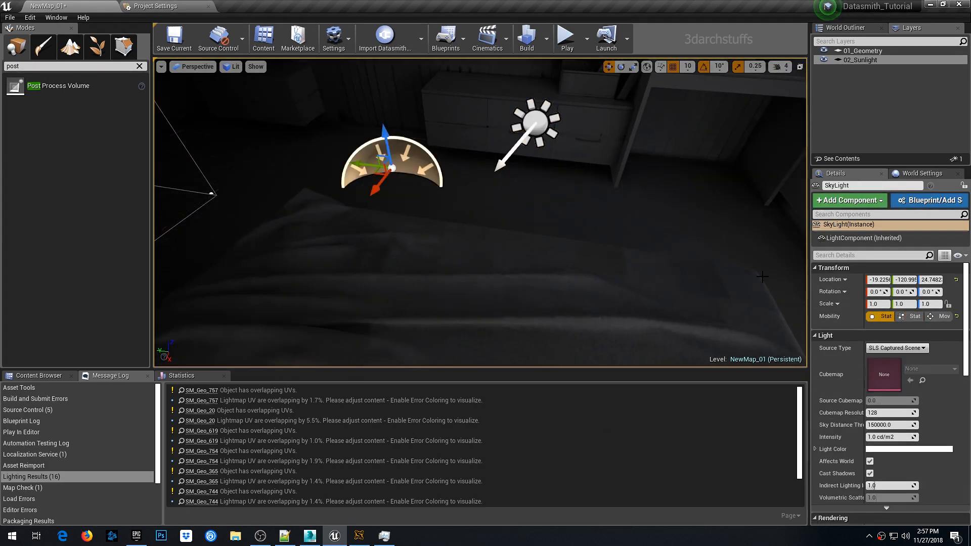
pyautogui.click(885, 348)
pyautogui.click(883, 364)
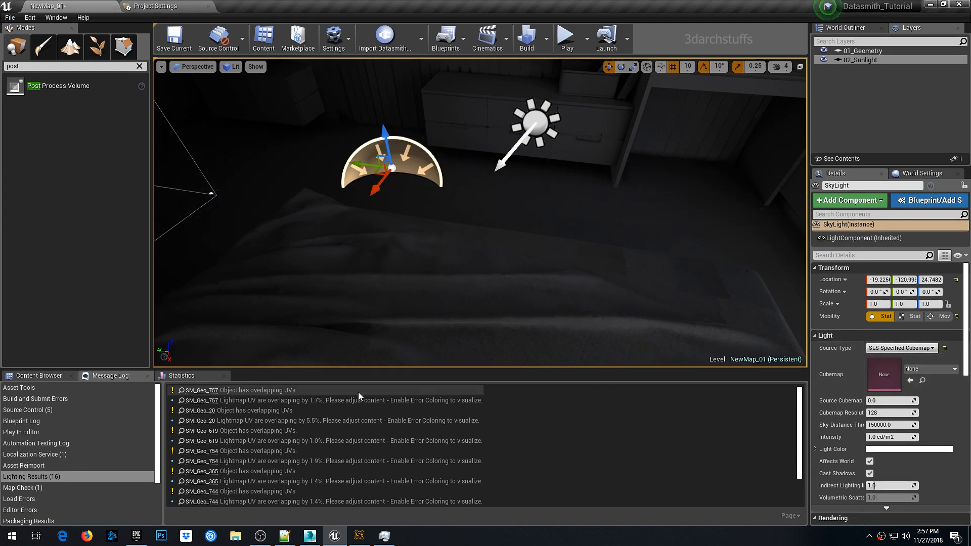
# - Create a new folder named Textures in the Content root of the Content Browser
pyautogui.click(39, 375)
pyautogui.click(30, 421)
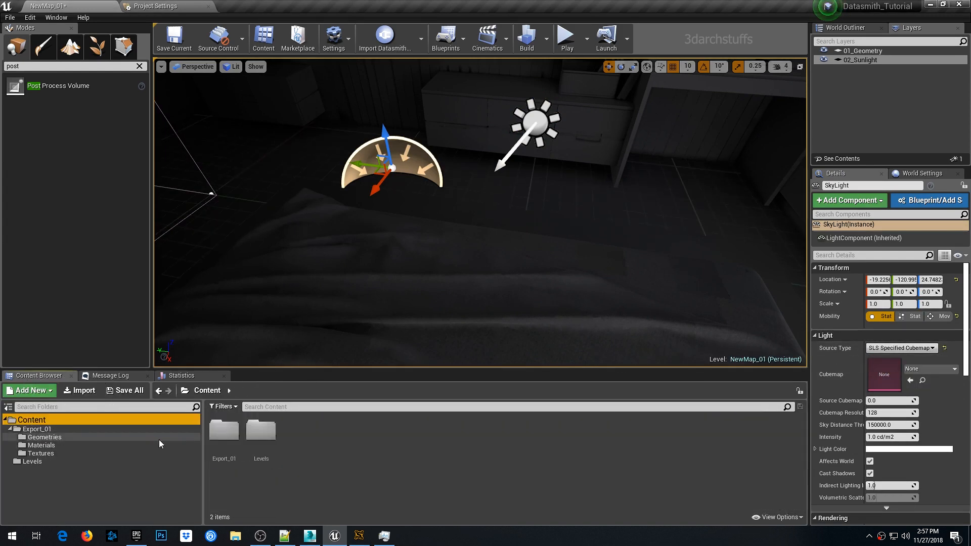
pyautogui.rightClick(372, 442)
pyautogui.moveTo(412, 413)
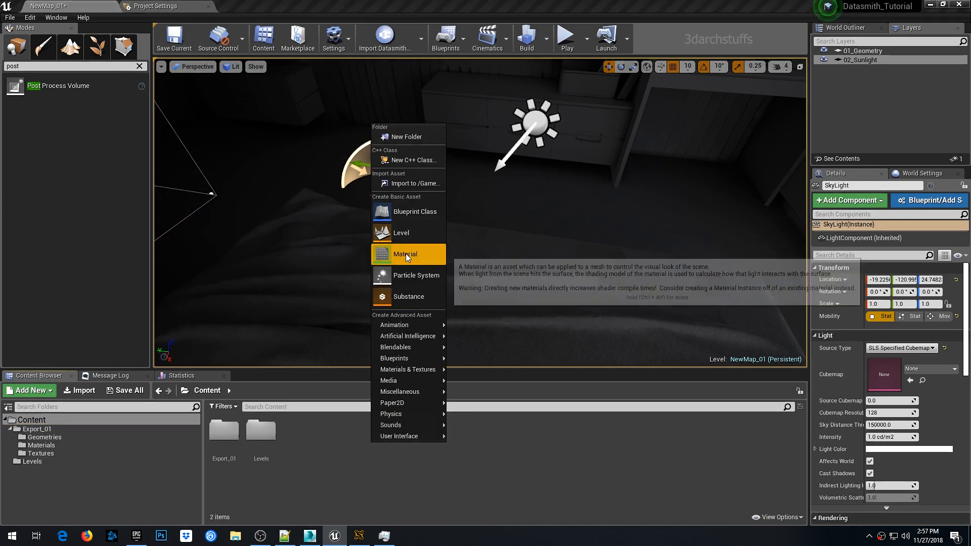
pyautogui.click(407, 137)
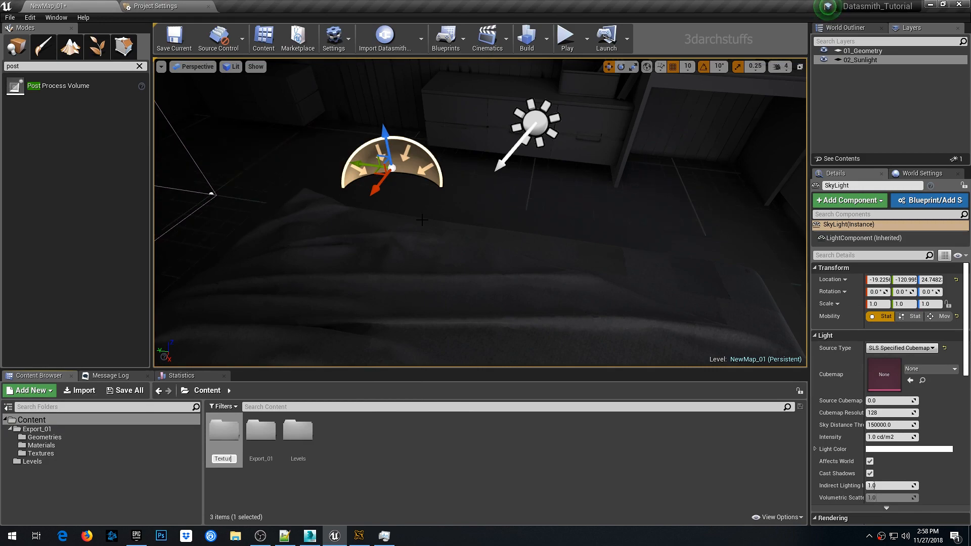
pyautogui.press('Return')
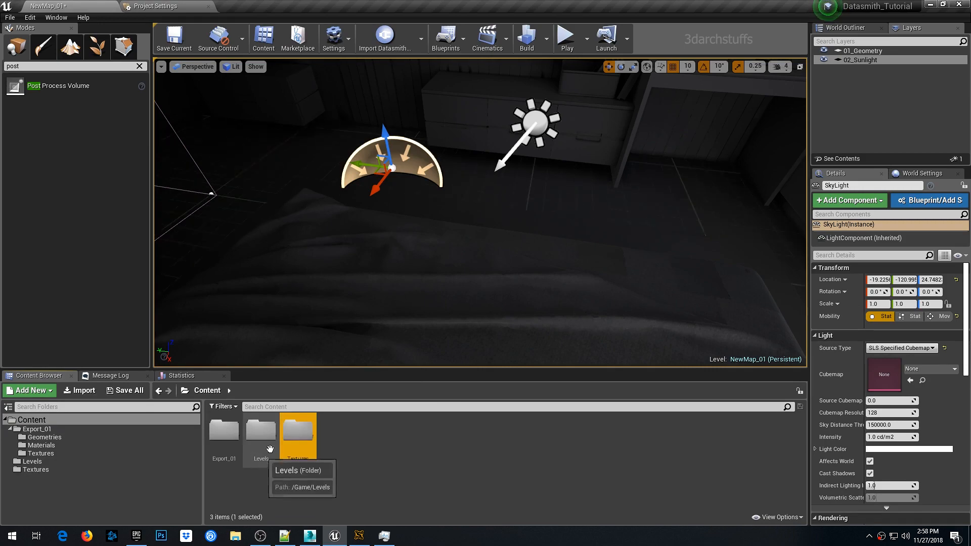
# - Import the 05-08_Day_B.HDR file from the HDRI folder into the new Textures folder
pyautogui.doubleClick(298, 434)
pyautogui.rightClick(307, 428)
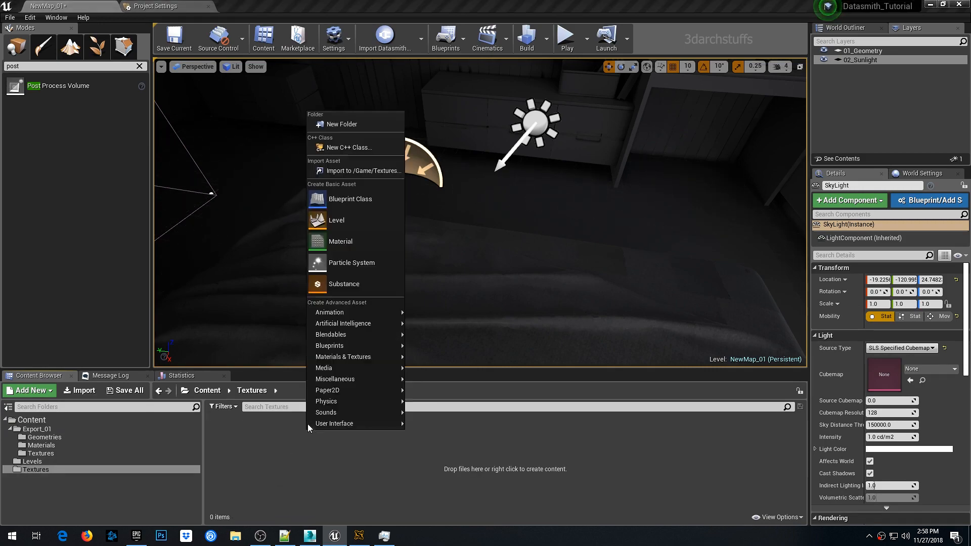
pyautogui.click(354, 170)
pyautogui.click(48, 87)
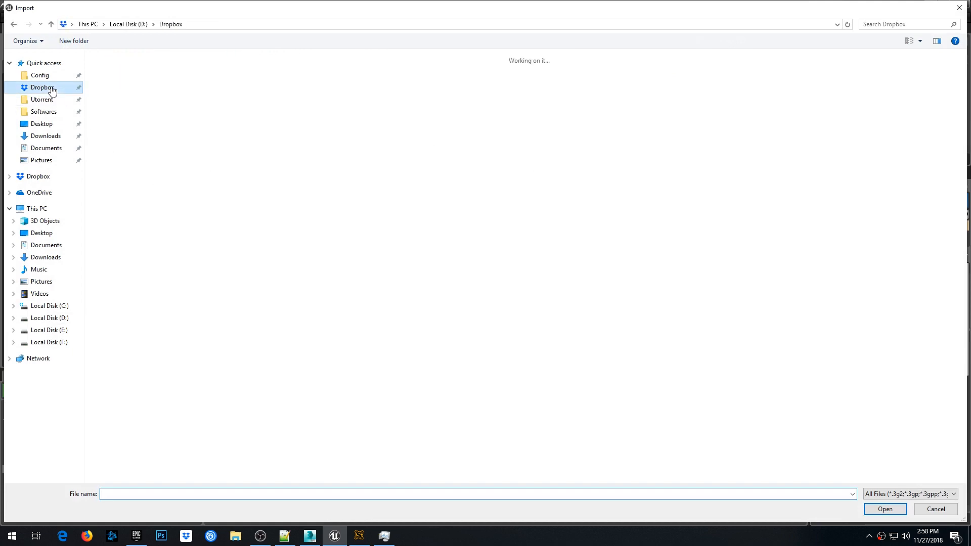
pyautogui.doubleClick(121, 122)
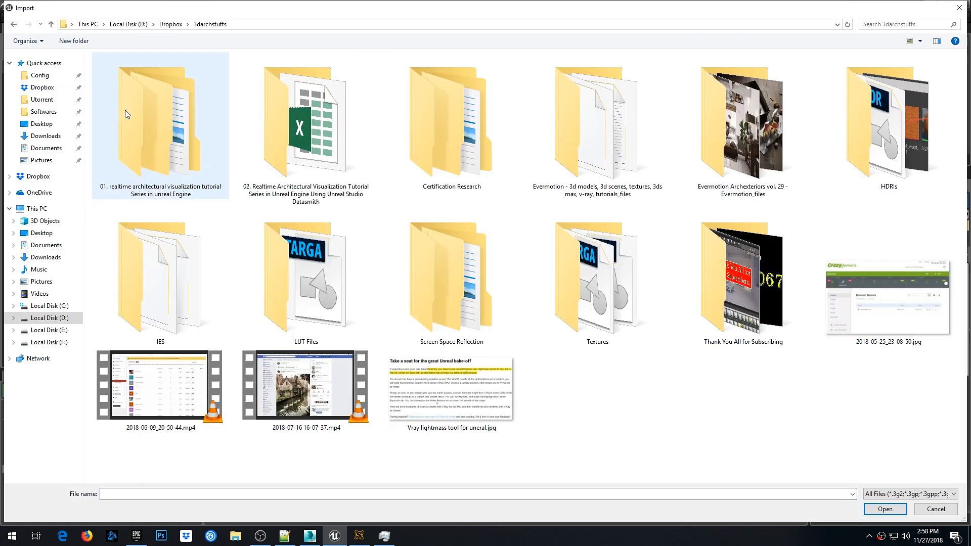
pyautogui.doubleClick(169, 126)
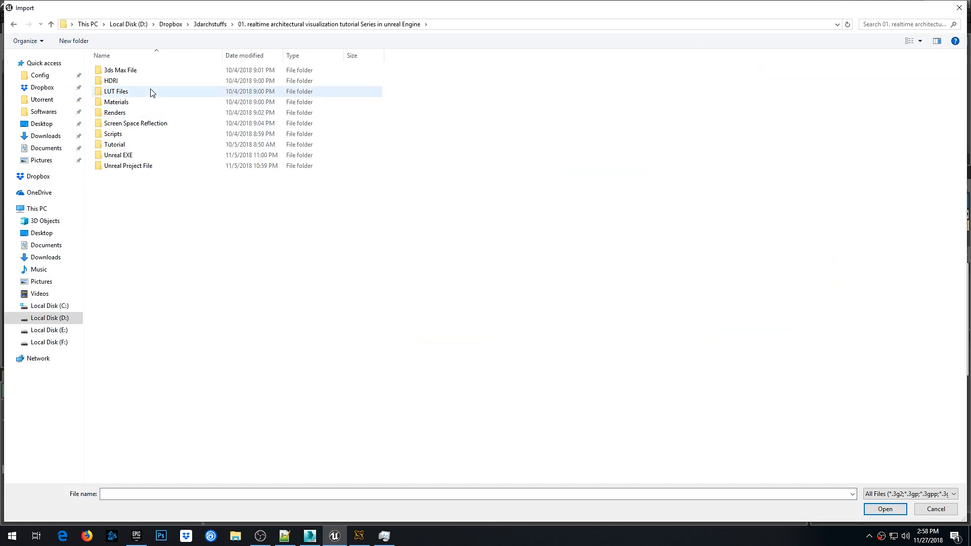
pyautogui.doubleClick(121, 80)
pyautogui.click(123, 72)
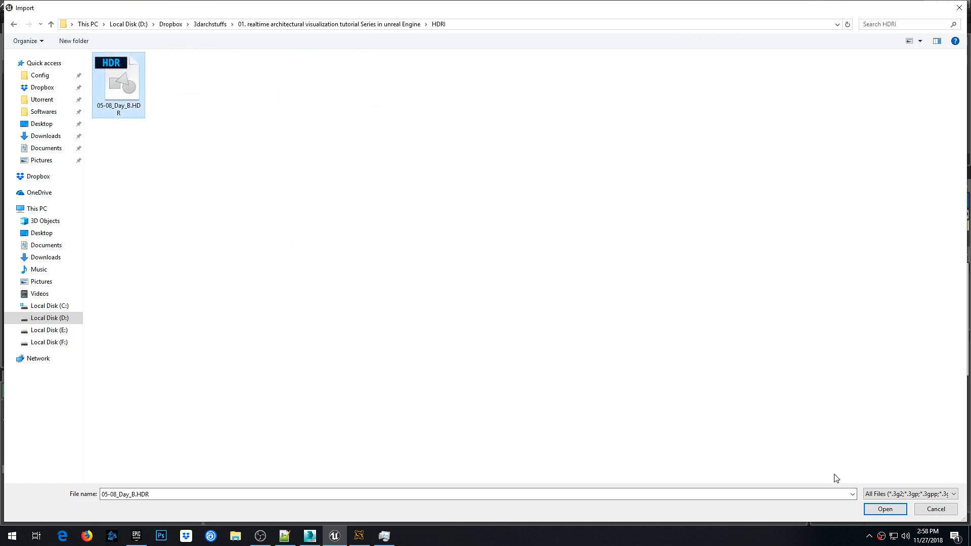
pyautogui.click(886, 510)
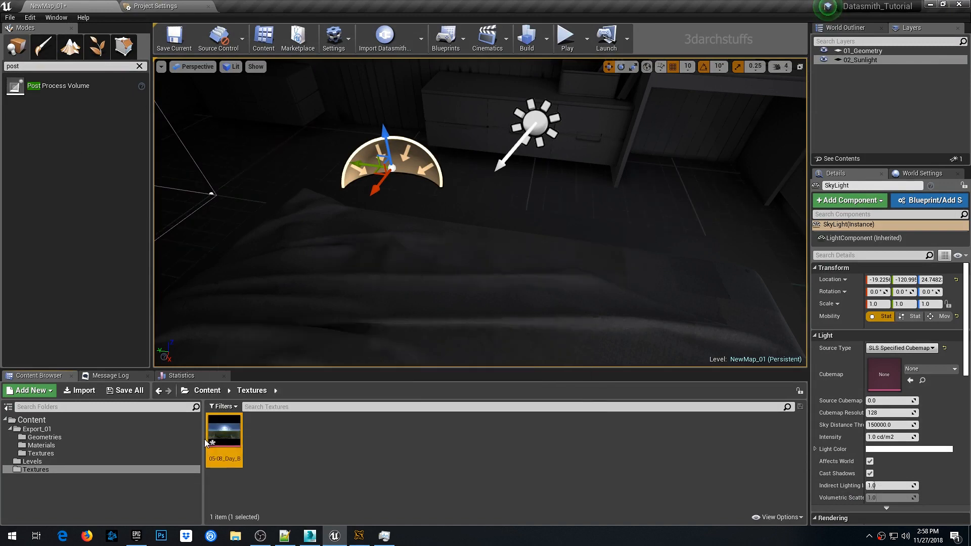
# - Assign 05-08_Day_B as the sky light's cubemap and set its intensity to 3.0 cd/m2 and cubemap resolution to 1024
pyautogui.moveTo(204, 439); pyautogui.dragTo(150, 440)
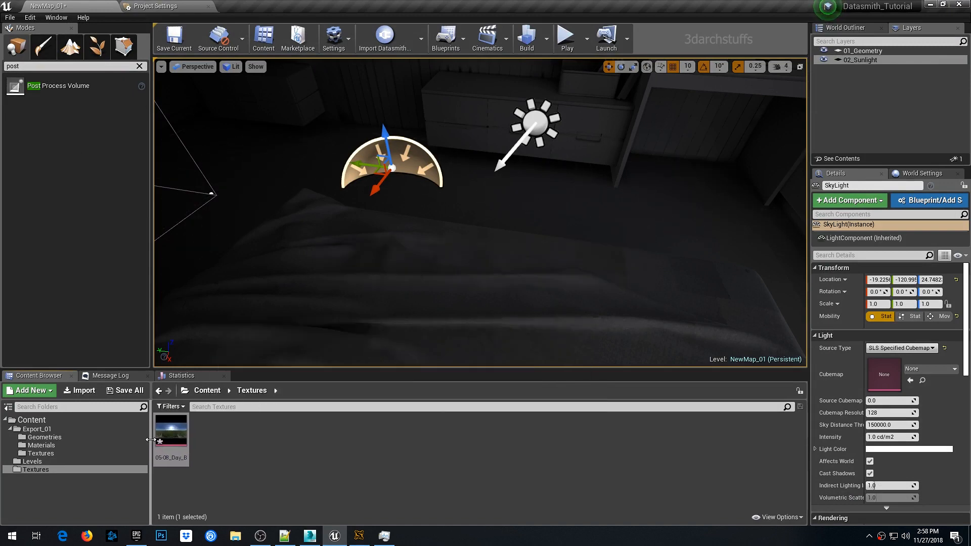
pyautogui.click(912, 381)
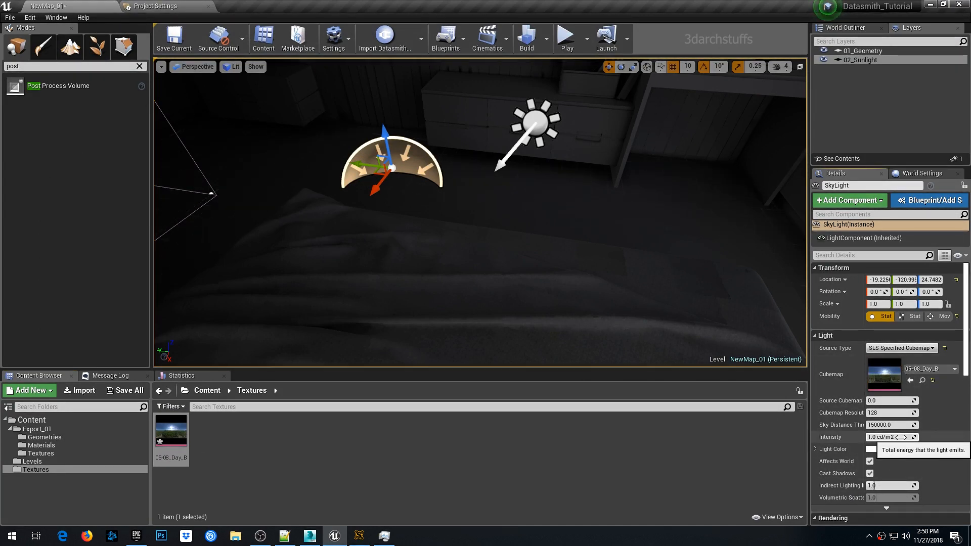
pyautogui.click(882, 438)
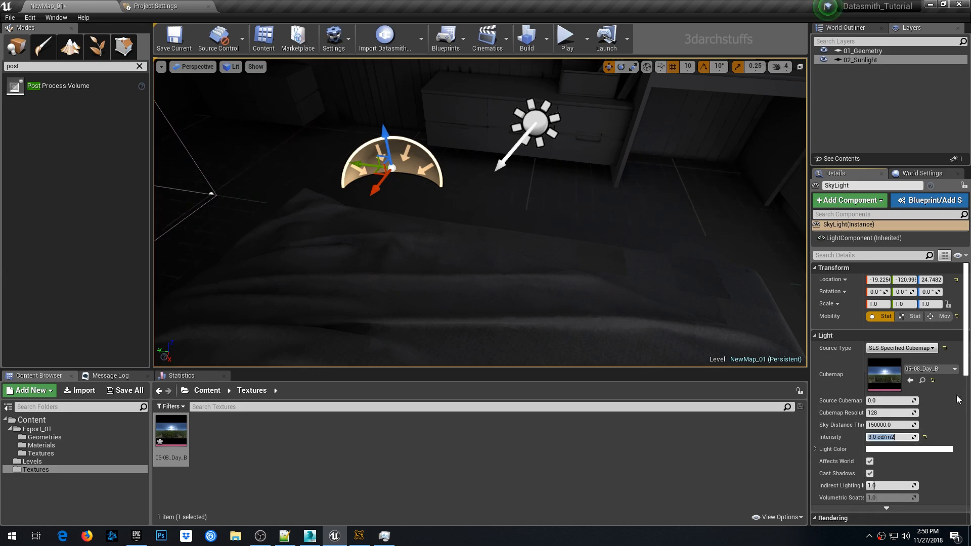
pyautogui.click(887, 412)
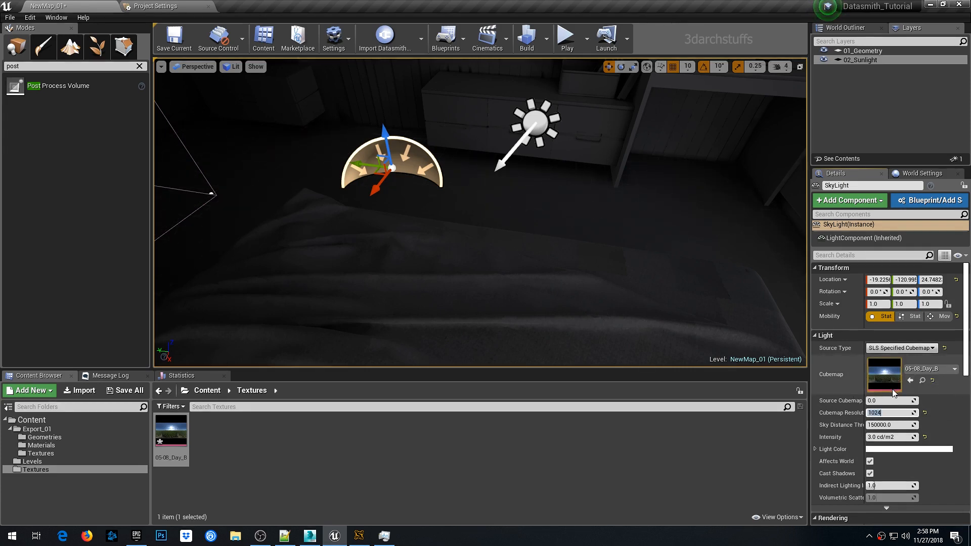
# - Select the window glass mesh and open its Georg_Jensen_set_glass material
pyautogui.moveTo(632, 238); pyautogui.dragTo(668, 237, button='right')
pyautogui.click(532, 176)
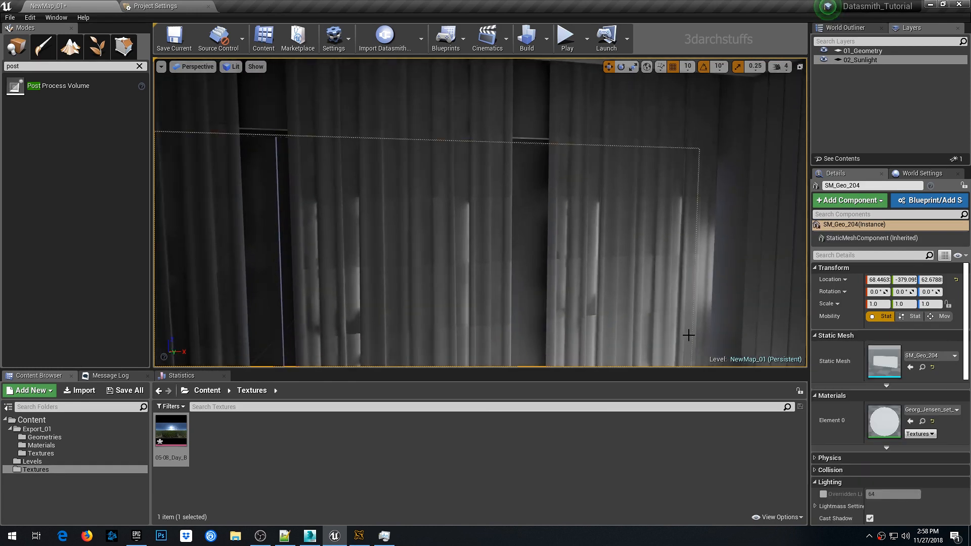
pyautogui.press('f')
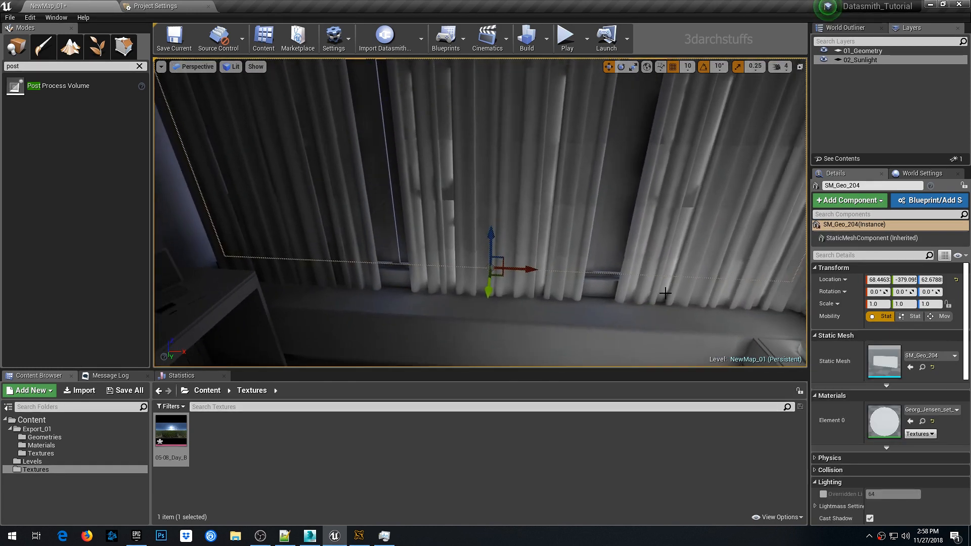
pyautogui.doubleClick(884, 422)
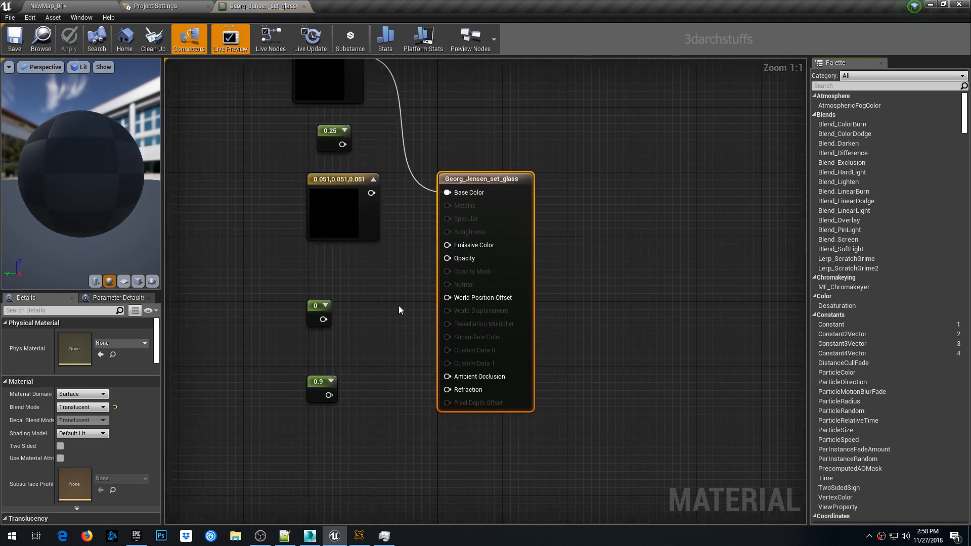
# - Connect the 0 constant node to the glass material's Opacity input
pyautogui.moveTo(376, 278); pyautogui.dragTo(457, 330, button='right')
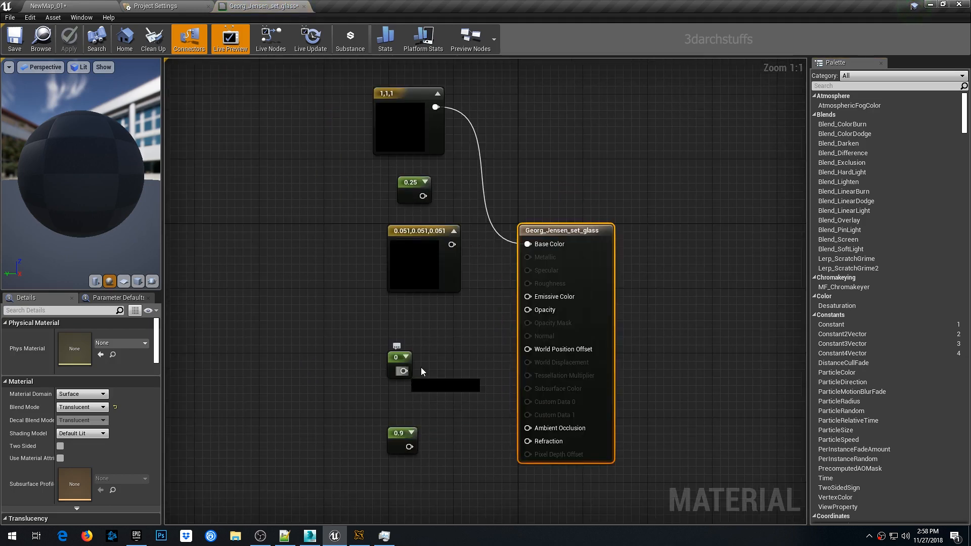
pyautogui.moveTo(403, 371); pyautogui.dragTo(527, 322)
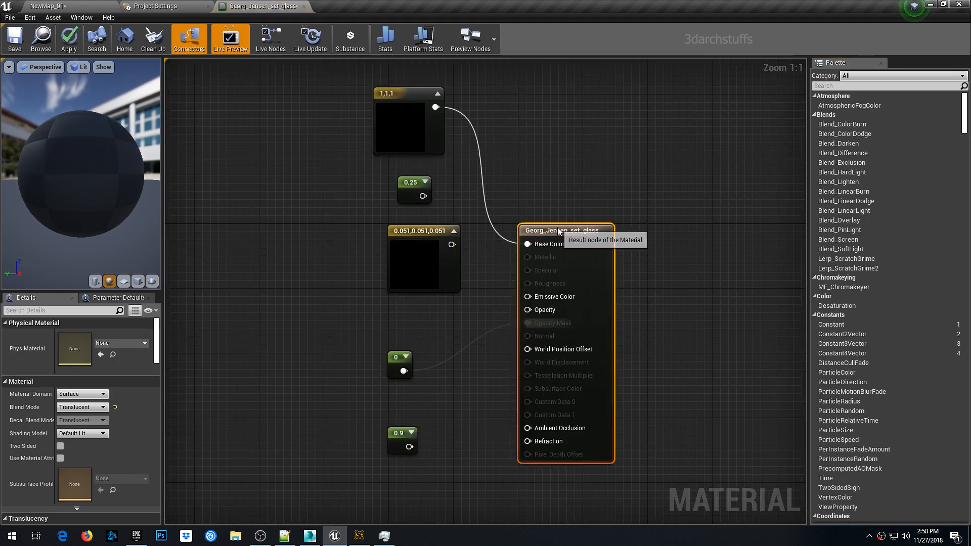
pyautogui.click(93, 407)
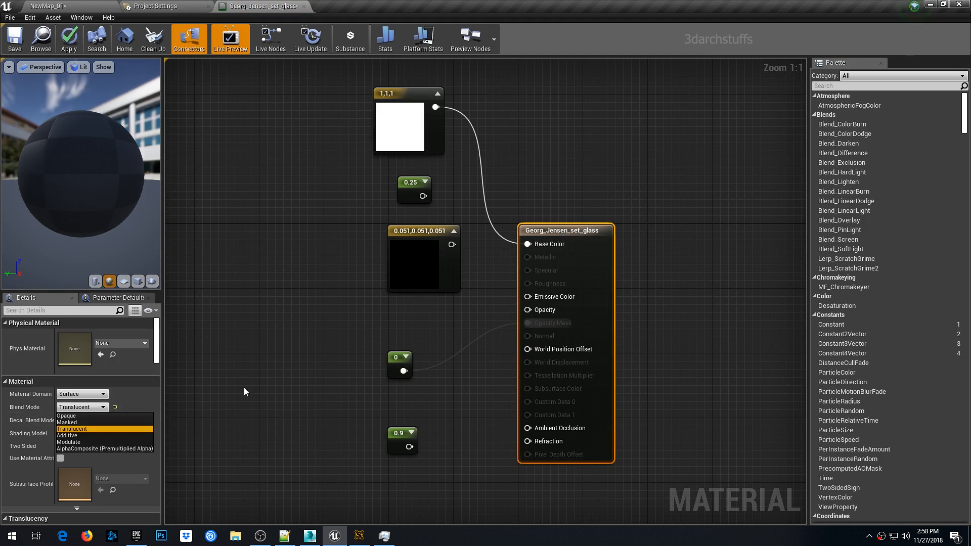
pyautogui.click(274, 376)
pyautogui.keyDown('ctrl'); pyautogui.moveTo(528, 322); pyautogui.dragTo(527, 310); pyautogui.keyUp('ctrl')
# - Set the glass opacity constant to 0.35
pyautogui.click(399, 362)
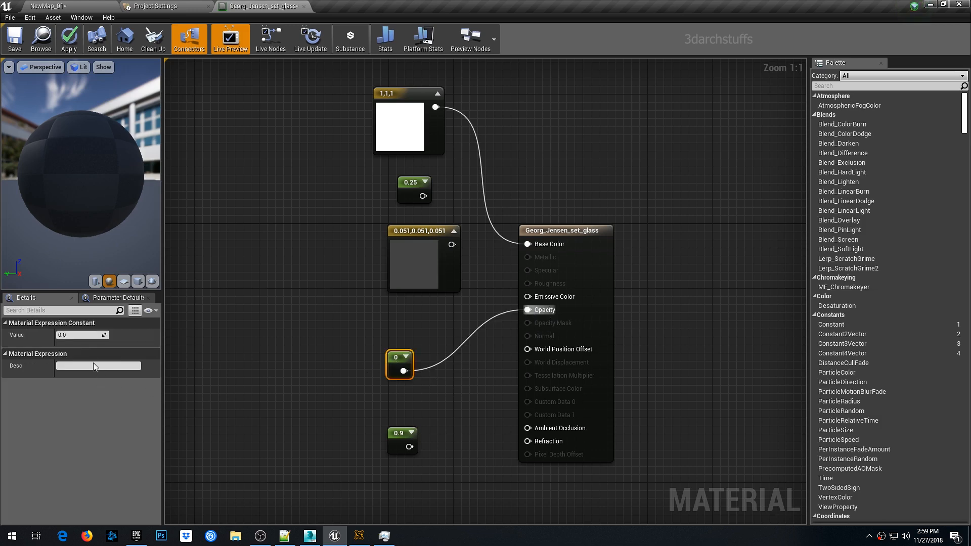
pyautogui.click(87, 335)
pyautogui.write('.35')
pyautogui.press('Return')
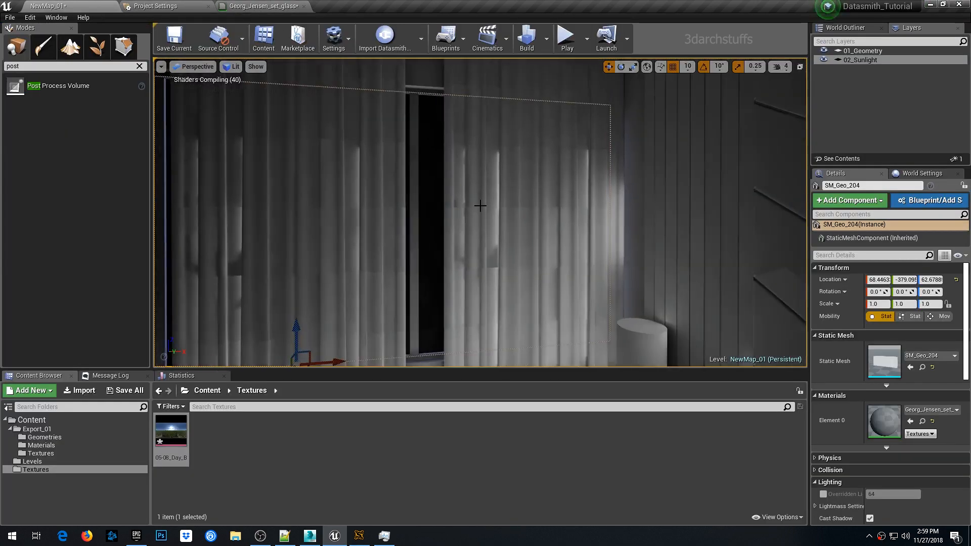
# - Select a curtain in the bedroom and open its Curtain material
pyautogui.moveTo(497, 247); pyautogui.dragTo(582, 248, button='right')
pyautogui.moveTo(543, 213); pyautogui.dragTo(528, 233, button='right')
pyautogui.scroll(-5, 542, 213)
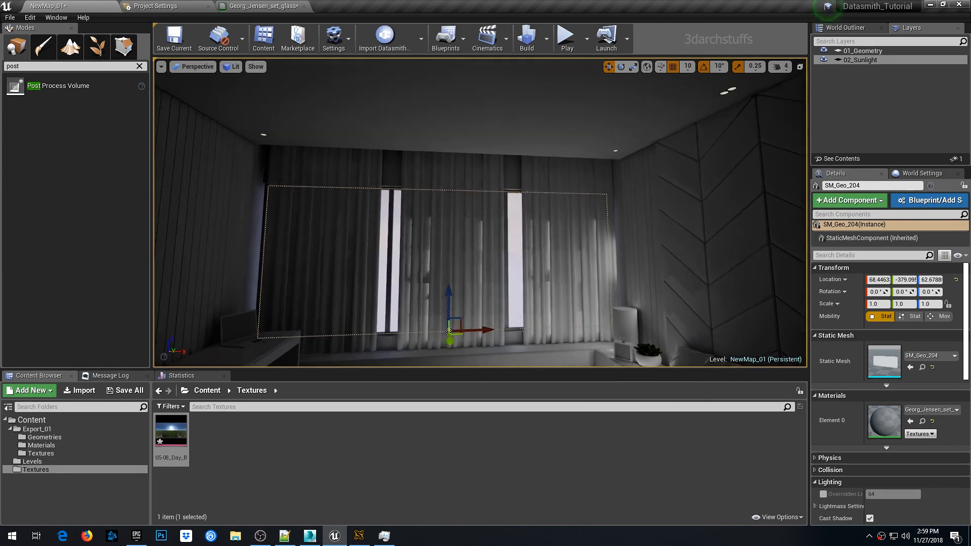
pyautogui.click(567, 205)
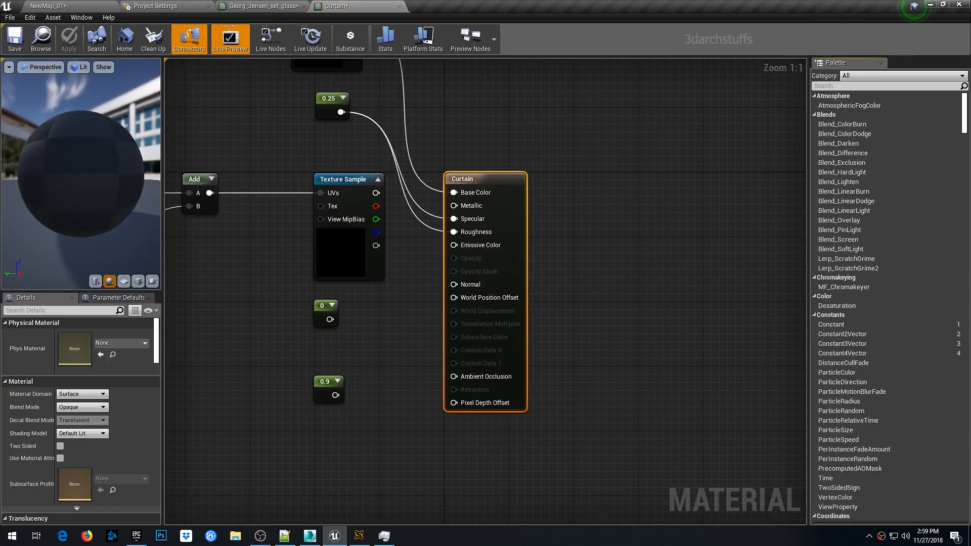
# - Keep the Curtain material's blend mode Opaque and set its shading model to Cloth
pyautogui.click(83, 407)
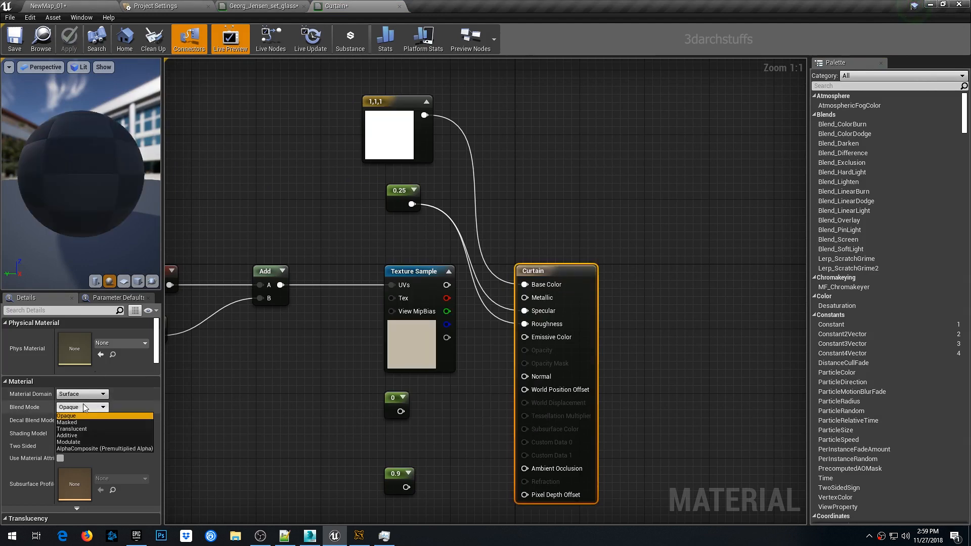
pyautogui.click(71, 415)
pyautogui.click(81, 434)
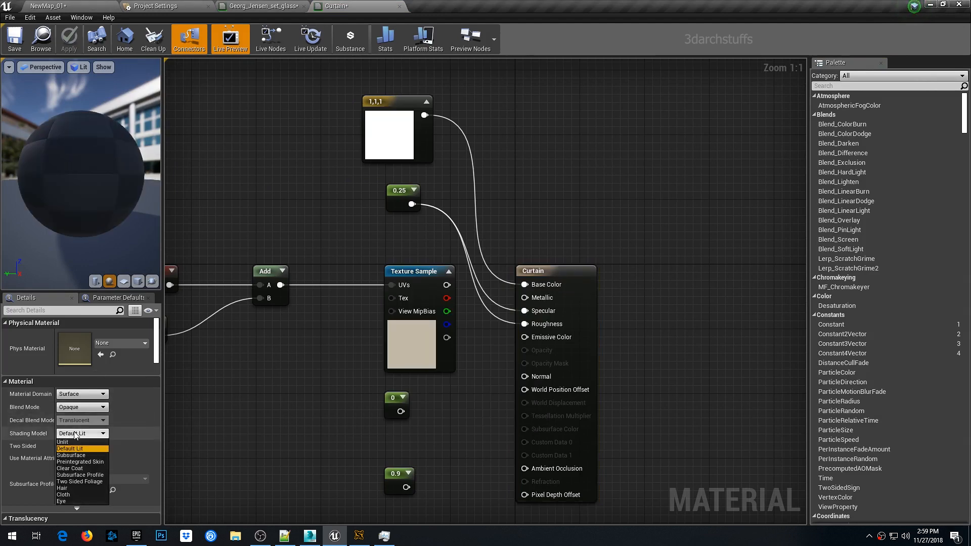
pyautogui.click(64, 494)
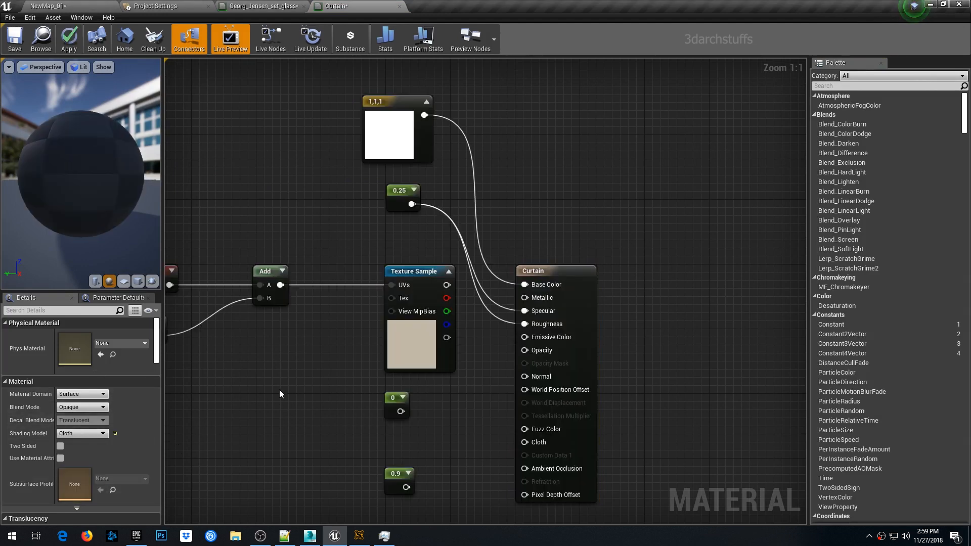
# - Connect a constant of 0.65 to the Curtain material's Opacity input and apply the changes
pyautogui.moveTo(400, 411); pyautogui.dragTo(524, 350)
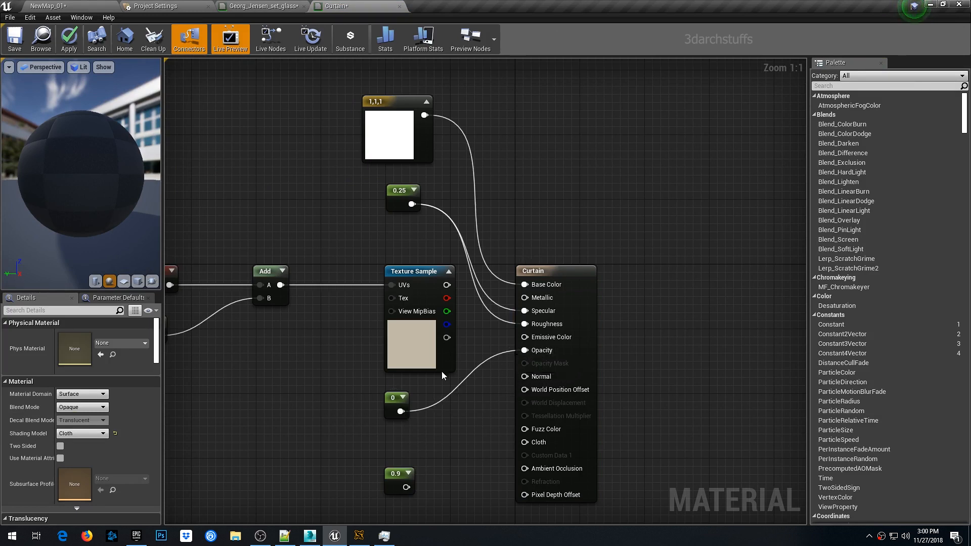
pyautogui.click(393, 401)
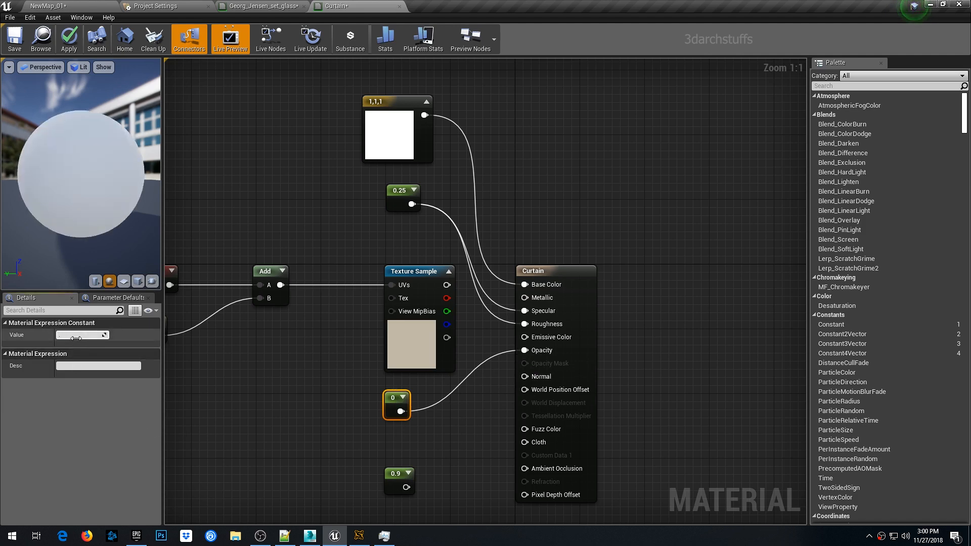
pyautogui.press('Return')
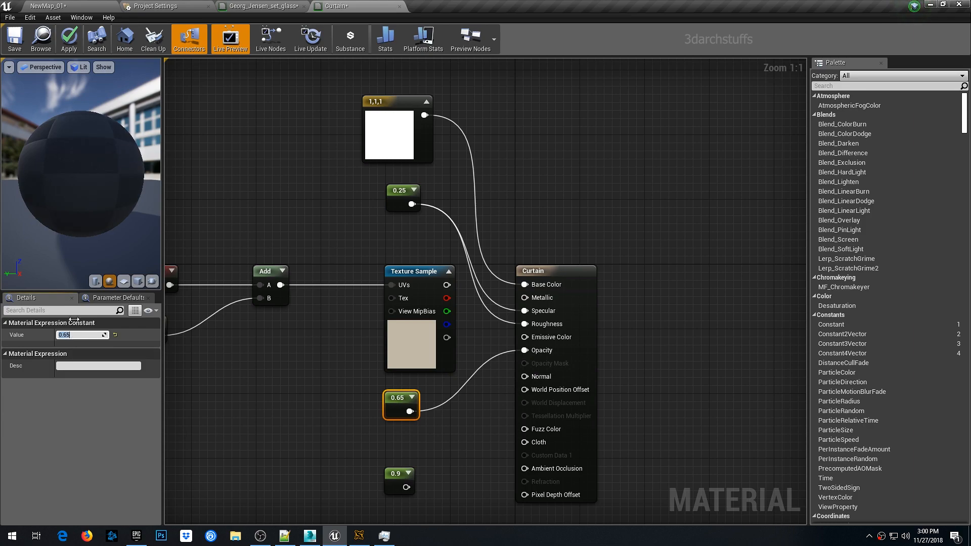
pyautogui.click(69, 38)
pyautogui.click(72, 10)
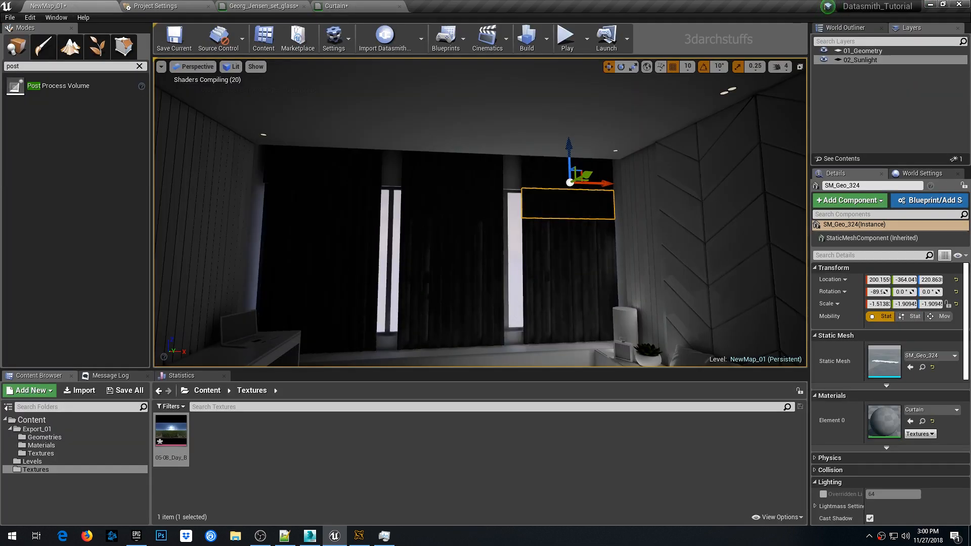
# - Switch the viewport to game view and build the level's lighting
pyautogui.moveTo(473, 200); pyautogui.dragTo(440, 232, button='right')
pyautogui.press('g')
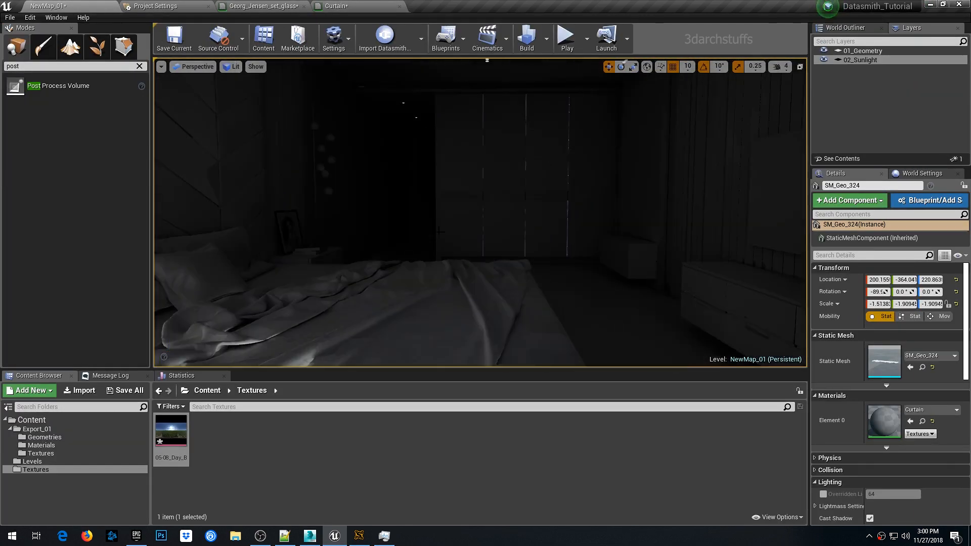
pyautogui.click(922, 174)
pyautogui.click(526, 36)
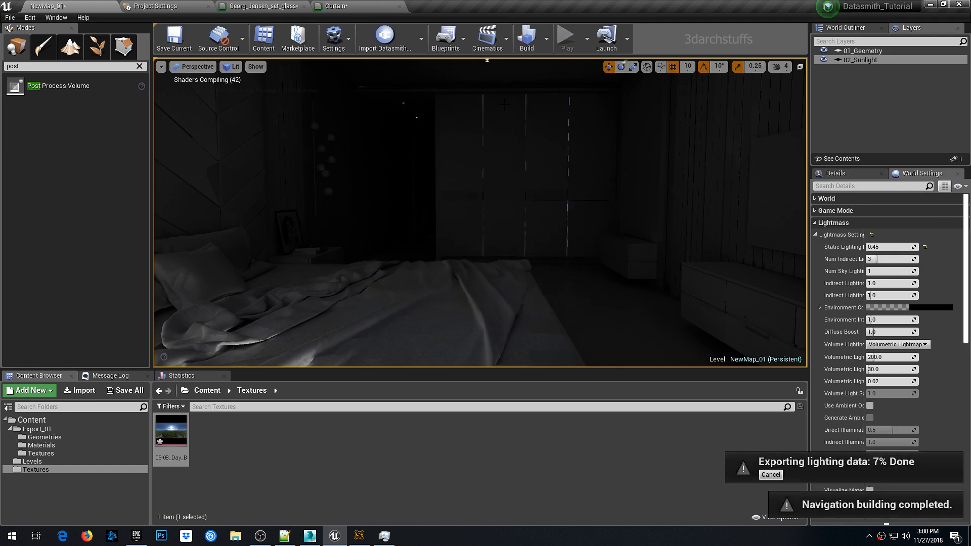
# - Monitor the lighting build progress in Swarm Agent and Task Manager
pyautogui.click(360, 537)
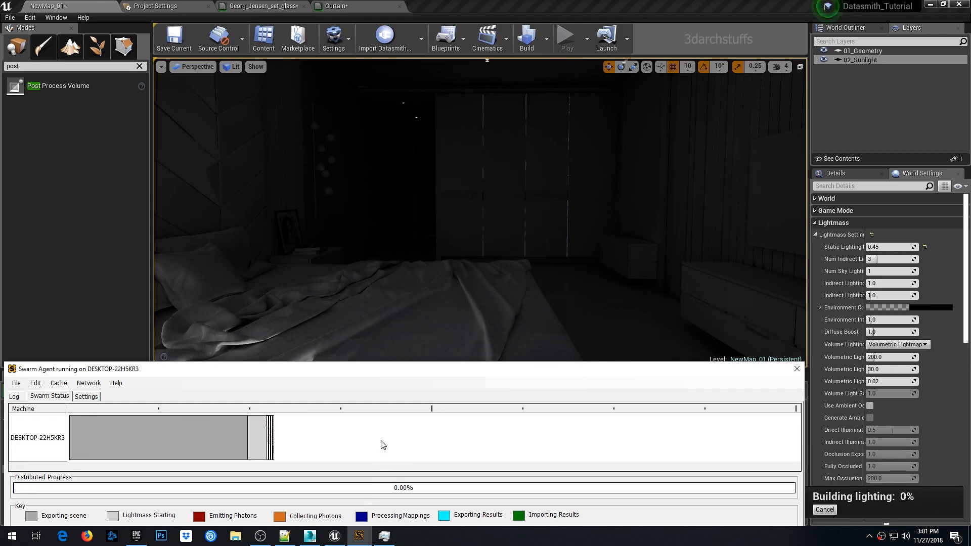
pyautogui.click(384, 535)
pyautogui.click(609, 240)
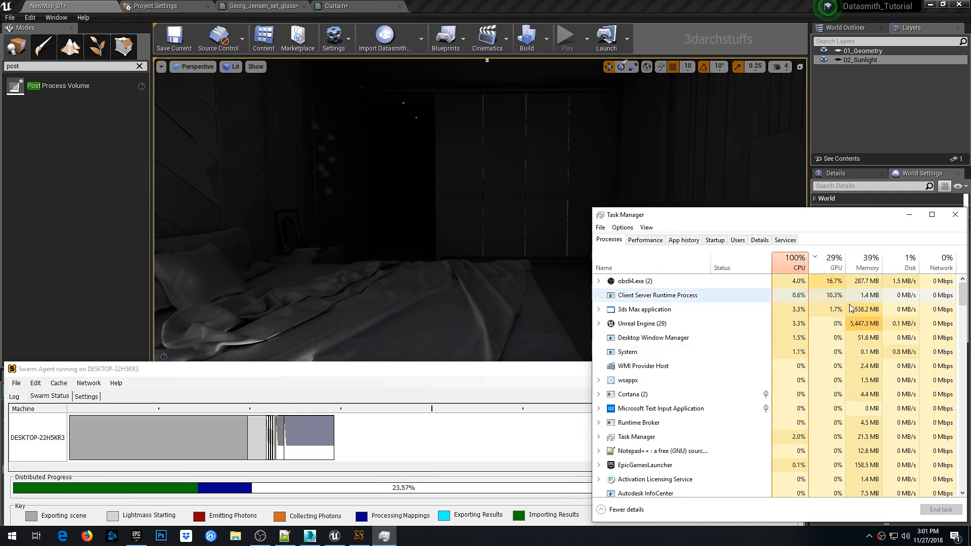
pyautogui.rightClick(641, 325)
pyautogui.click(880, 210)
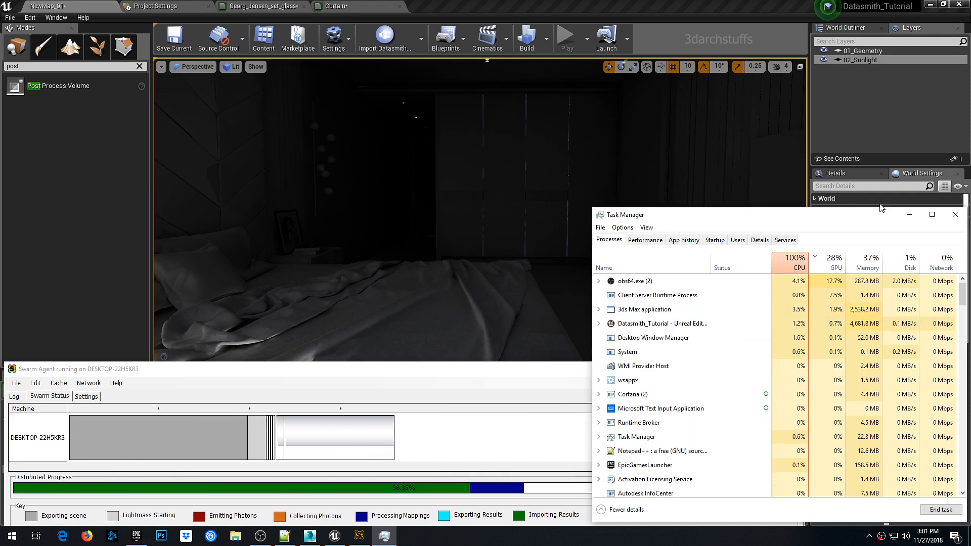
pyautogui.click(909, 215)
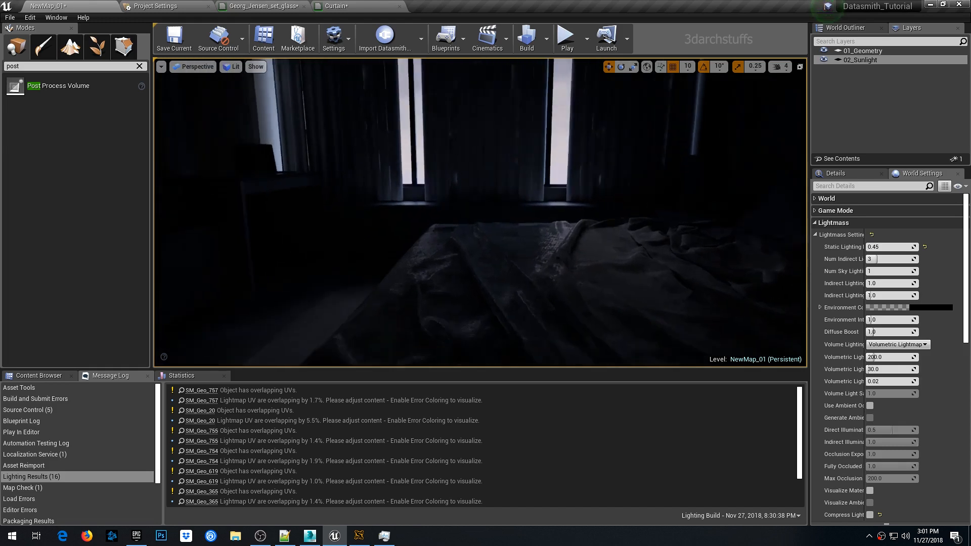
# - Open the Curtain material from a curtain mesh and change its blend mode to Translucent
pyautogui.moveTo(480, 213); pyautogui.dragTo(508, 172, button='right')
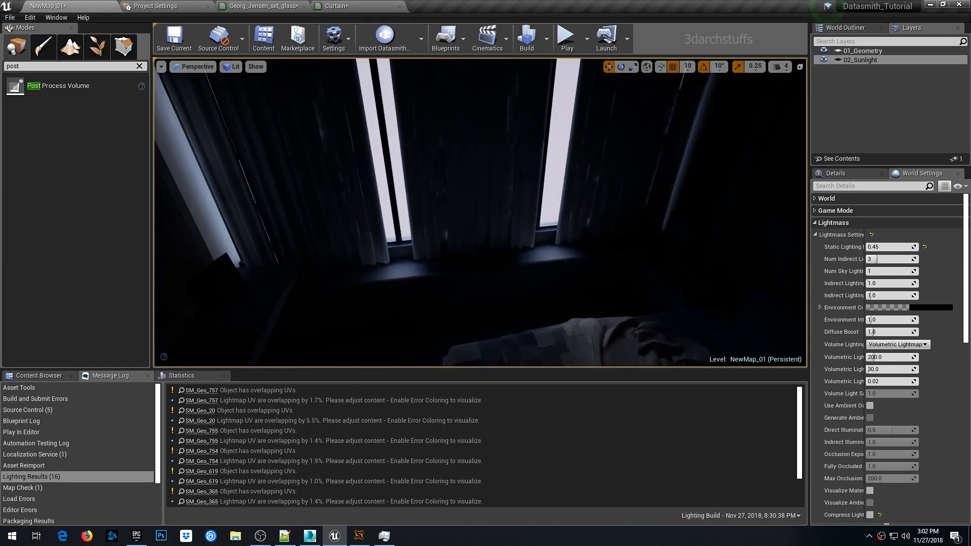
pyautogui.click(508, 172)
pyautogui.click(833, 173)
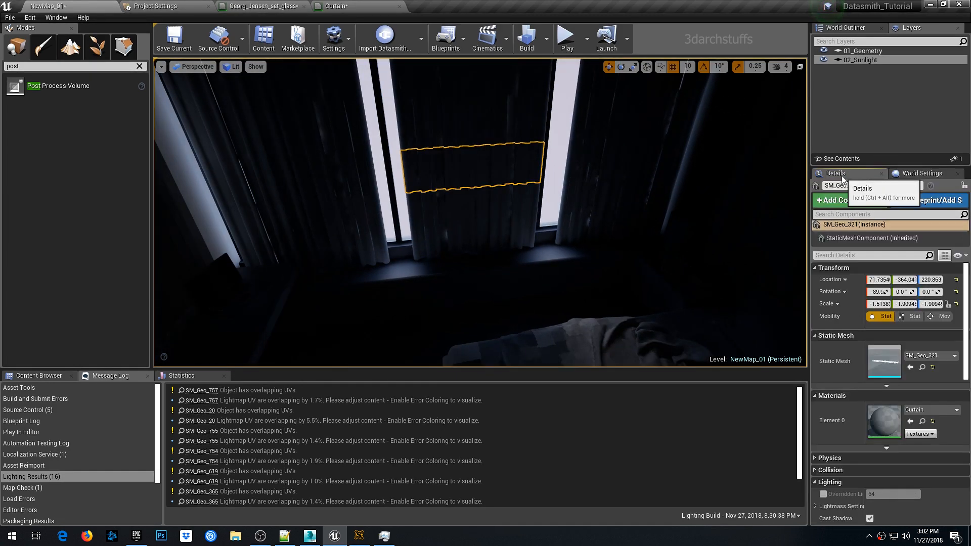
pyautogui.doubleClick(884, 422)
pyautogui.moveTo(516, 274); pyautogui.dragTo(545, 205, button='right')
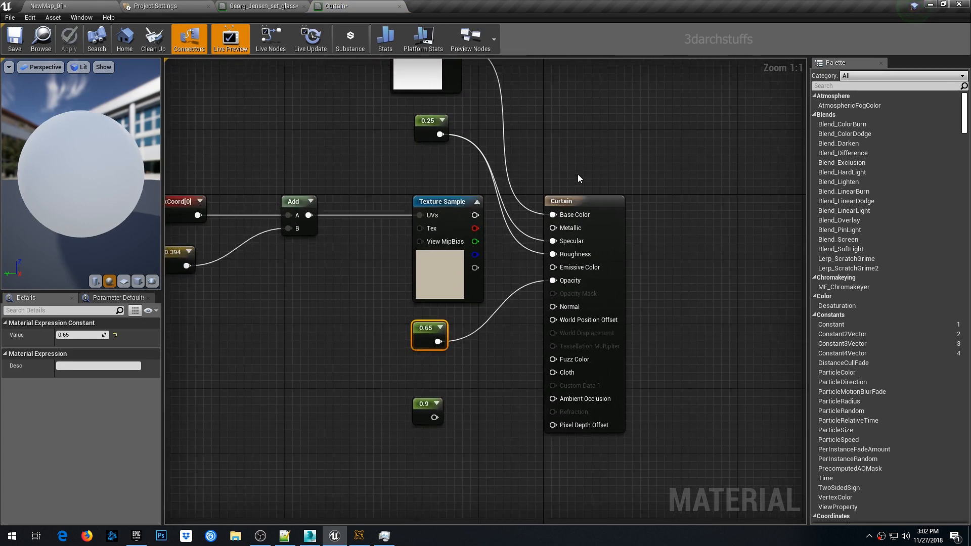
pyautogui.click(570, 201)
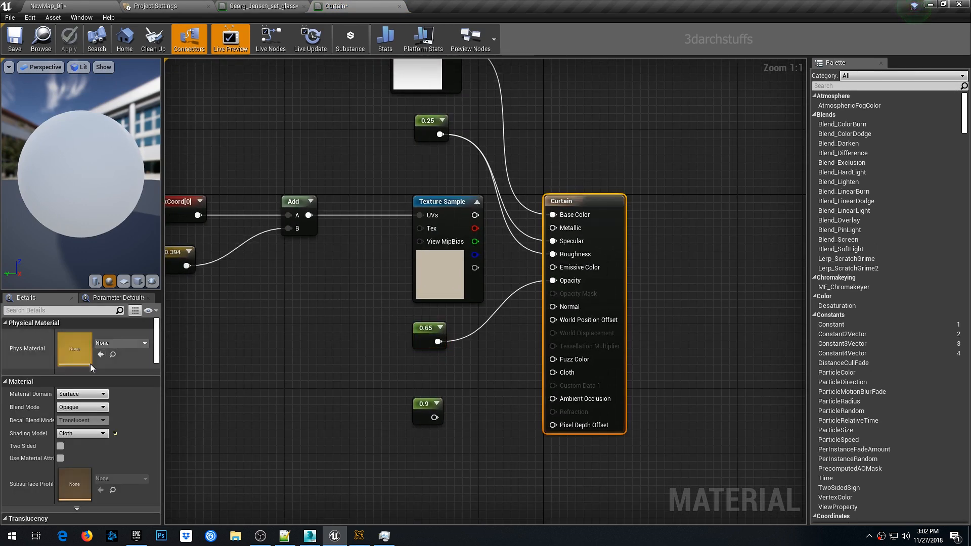
pyautogui.click(79, 406)
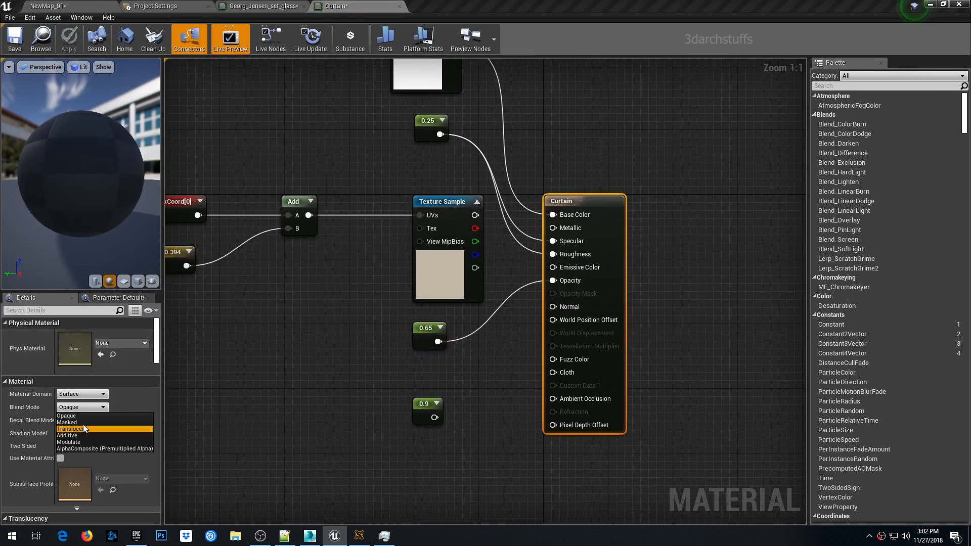
pyautogui.click(275, 365)
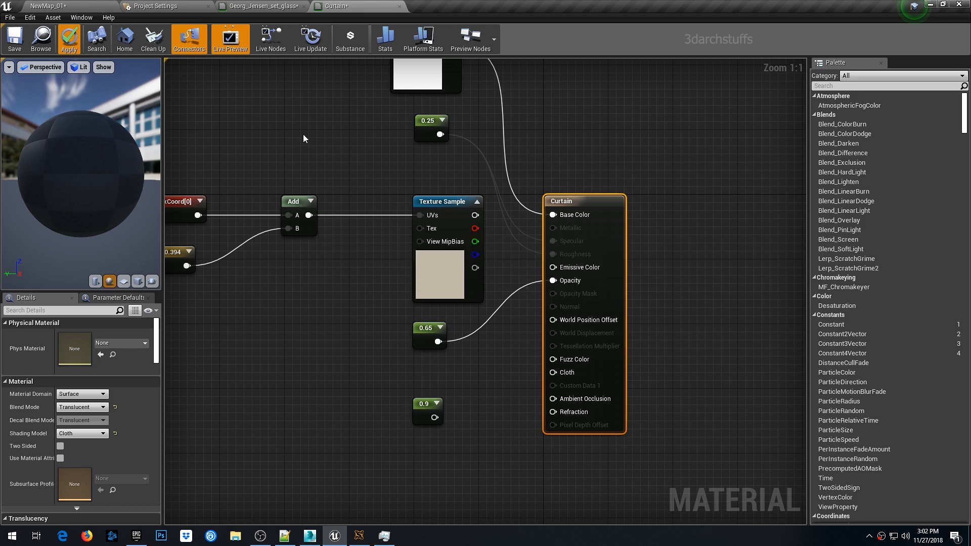
# - Return to the level and rebuild the lighting
pyautogui.click(115, 5)
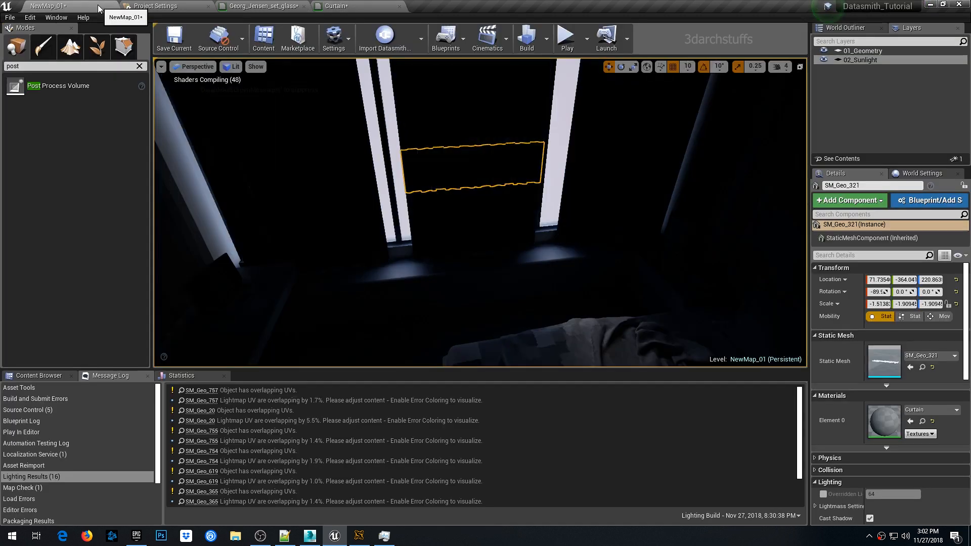
pyautogui.moveTo(480, 212); pyautogui.dragTo(592, 232, button='right')
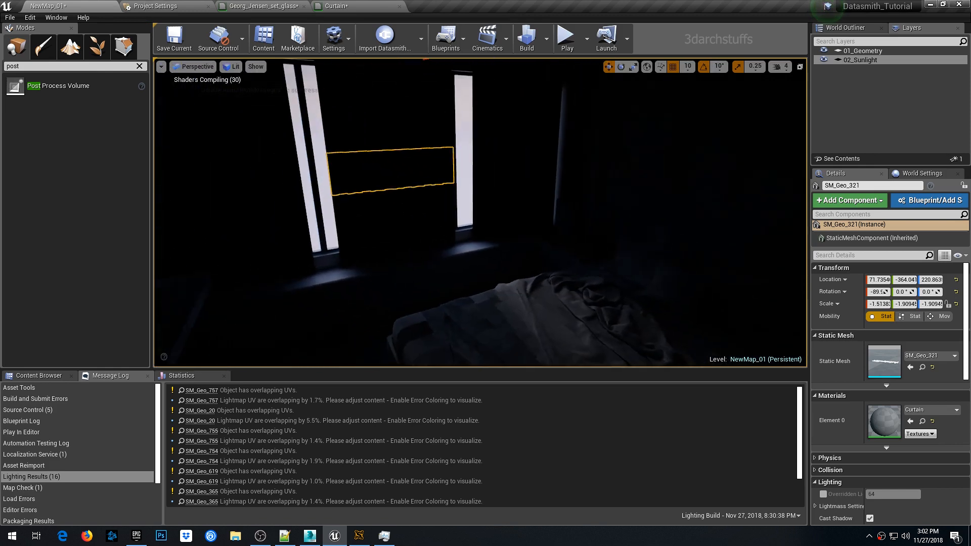
pyautogui.click(527, 38)
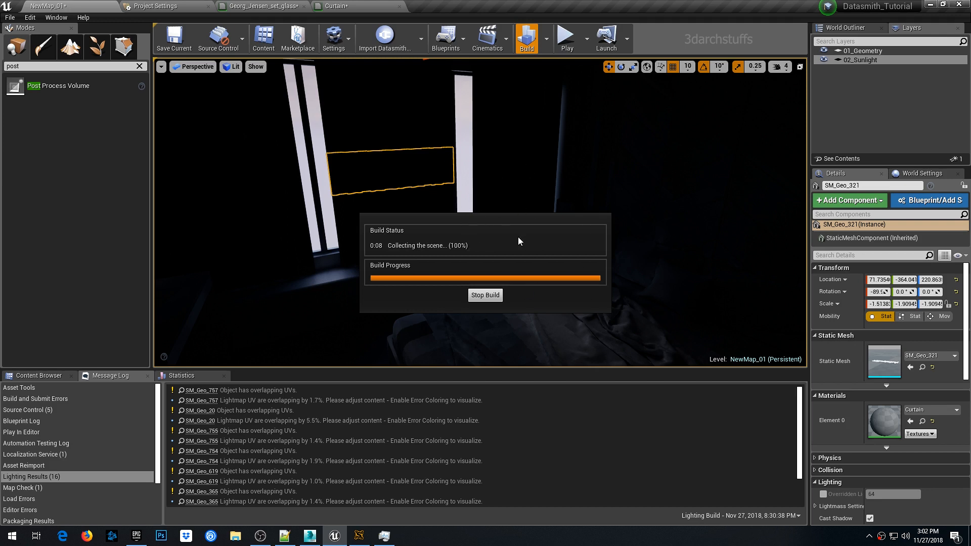
# - Select all actors that use the same Curtain material as the selected curtain
pyautogui.moveTo(480, 213); pyautogui.dragTo(505, 188, button='right')
pyautogui.moveTo(512, 235); pyautogui.dragTo(387, 218, button='right')
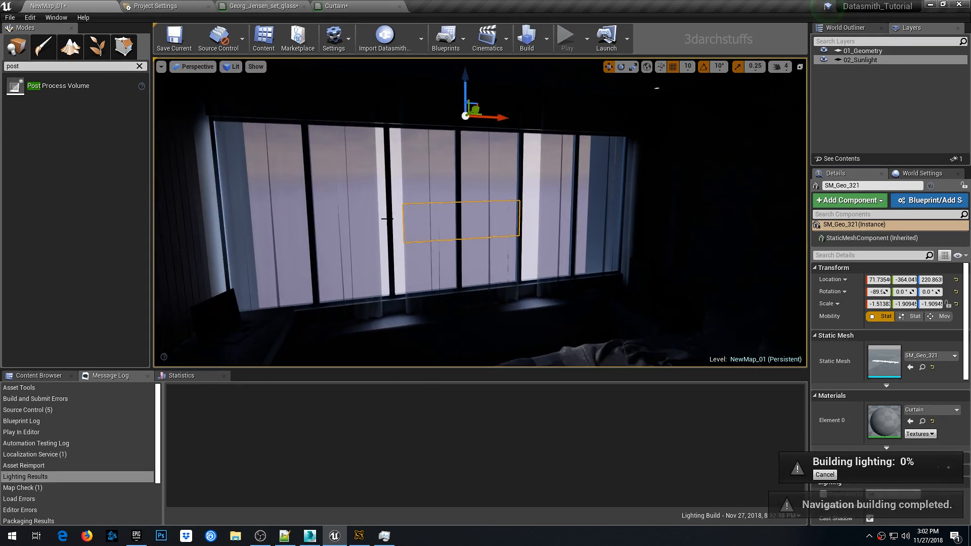
pyautogui.rightClick(428, 158)
pyautogui.moveTo(445, 355)
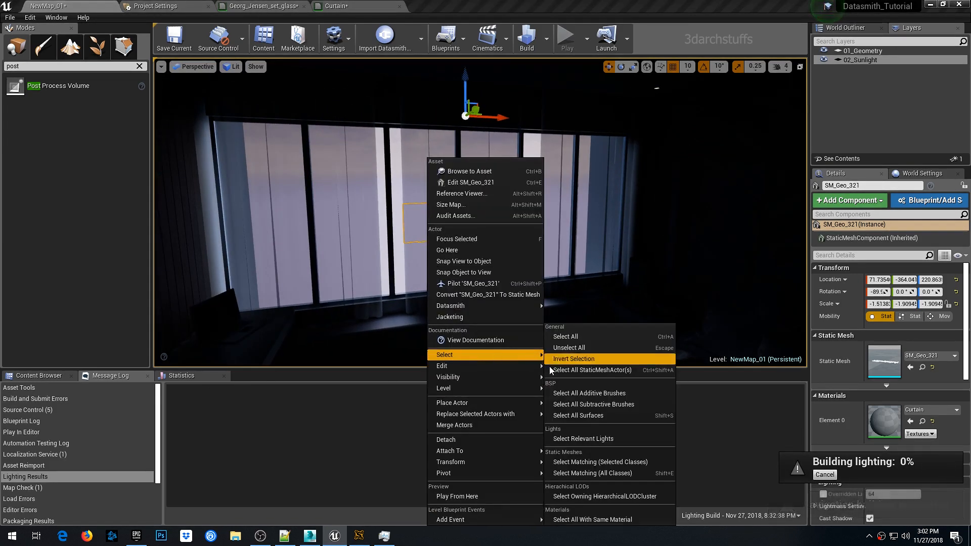
pyautogui.click(587, 520)
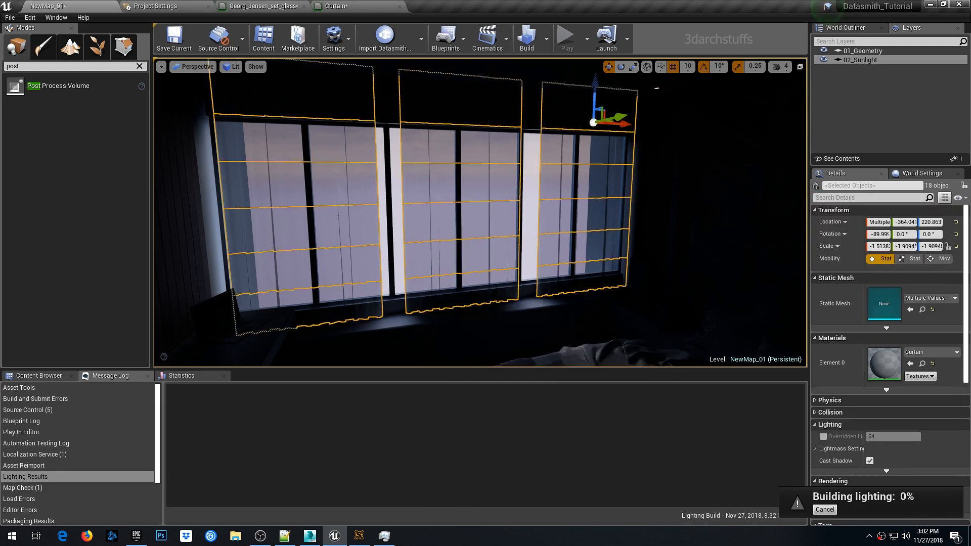
# - Add the selected curtains to a new layer named 03_Curtains and hide that layer
pyautogui.rightClick(854, 105)
pyautogui.click(879, 120)
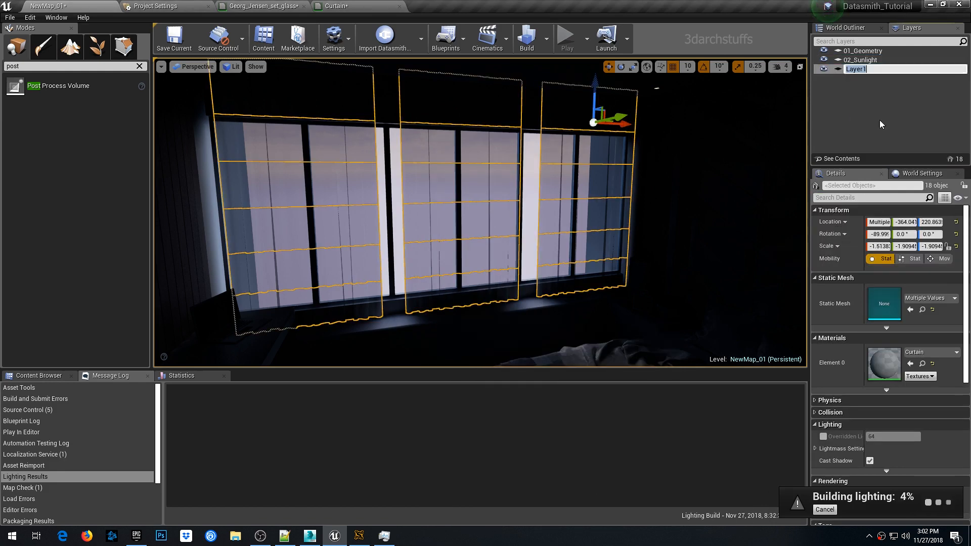
pyautogui.write('03_Curtains')
pyautogui.press('Return')
pyautogui.click(824, 69)
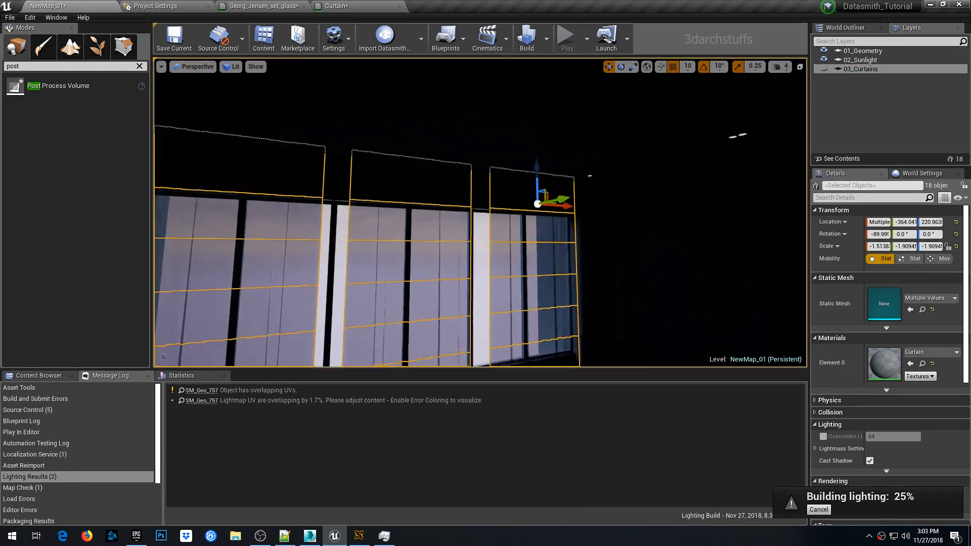
# - Check the lighting build progress in Swarm Agent
pyautogui.moveTo(506, 212); pyautogui.dragTo(476, 217, button='right')
pyautogui.click(359, 536)
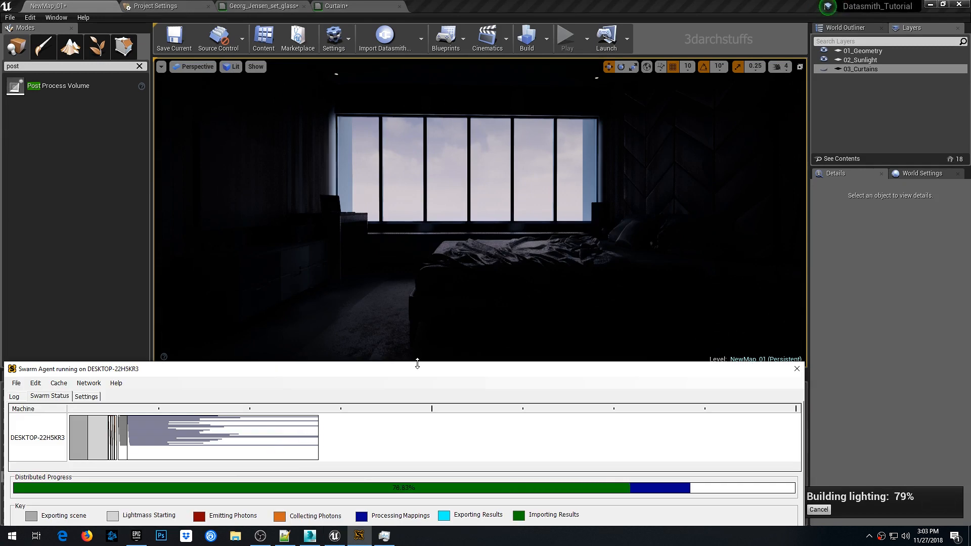
pyautogui.click(501, 4)
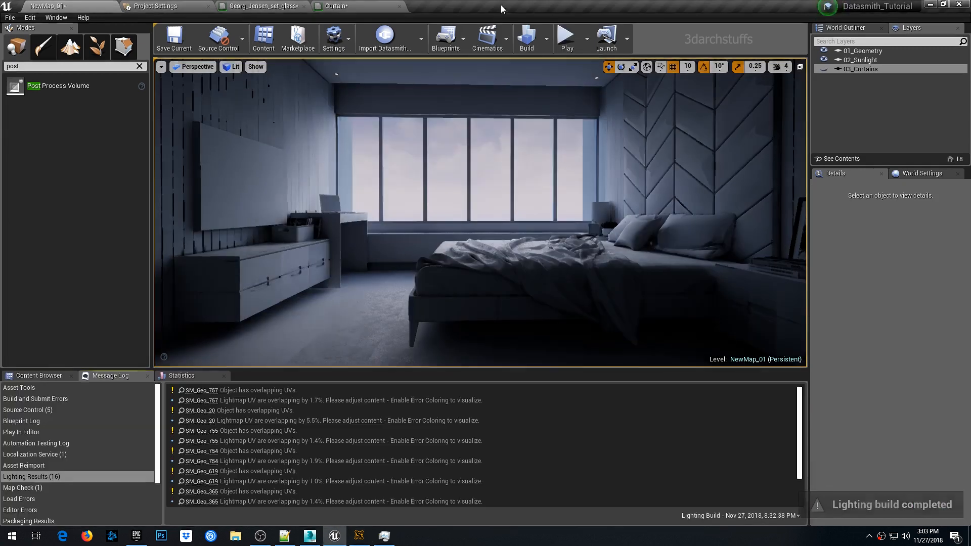
# - Inspect the baked lighting around the bedroom from several viewpoints
pyautogui.scroll(5, 482, 201)
pyautogui.moveTo(483, 201); pyautogui.dragTo(503, 235, button='middle')
pyautogui.scroll(6, 502, 235)
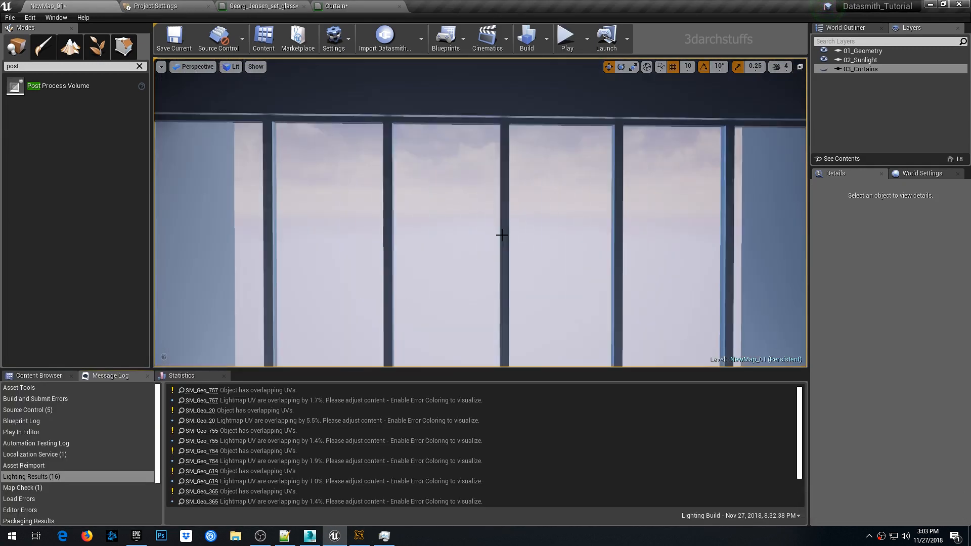
pyautogui.scroll(-4, 508, 227)
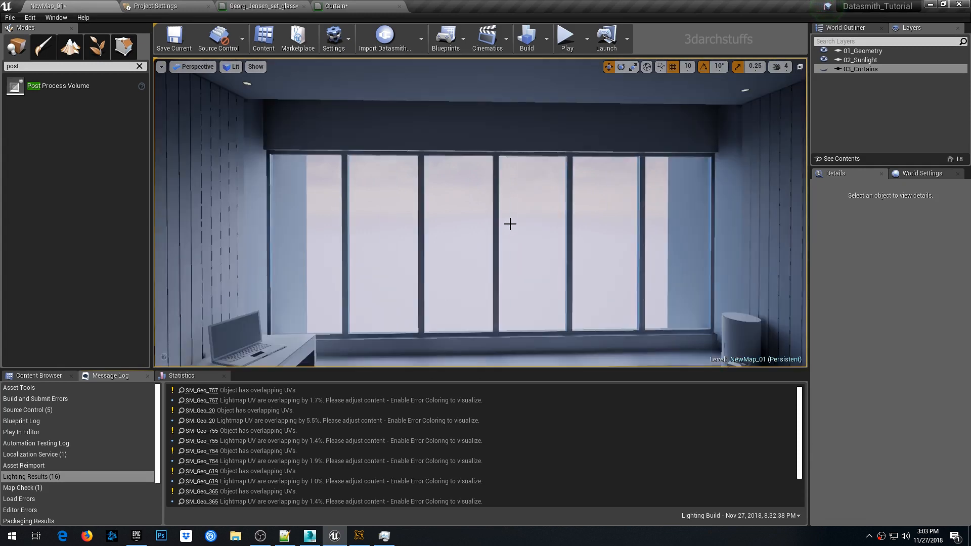
pyautogui.moveTo(511, 224); pyautogui.dragTo(582, 233, button='right')
pyautogui.click(533, 225)
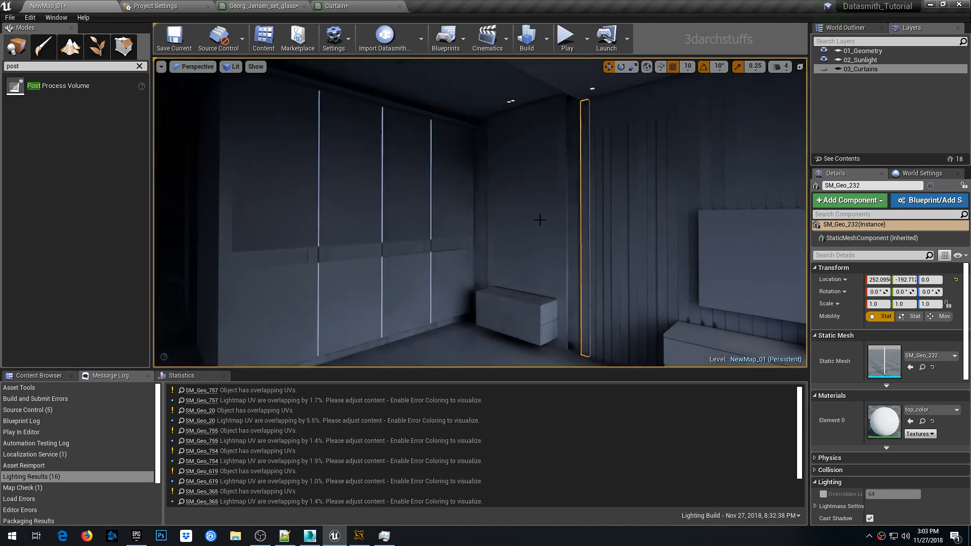
pyautogui.press('Escape')
pyautogui.moveTo(523, 218); pyautogui.dragTo(638, 206, button='right')
pyautogui.rightClick(545, 208)
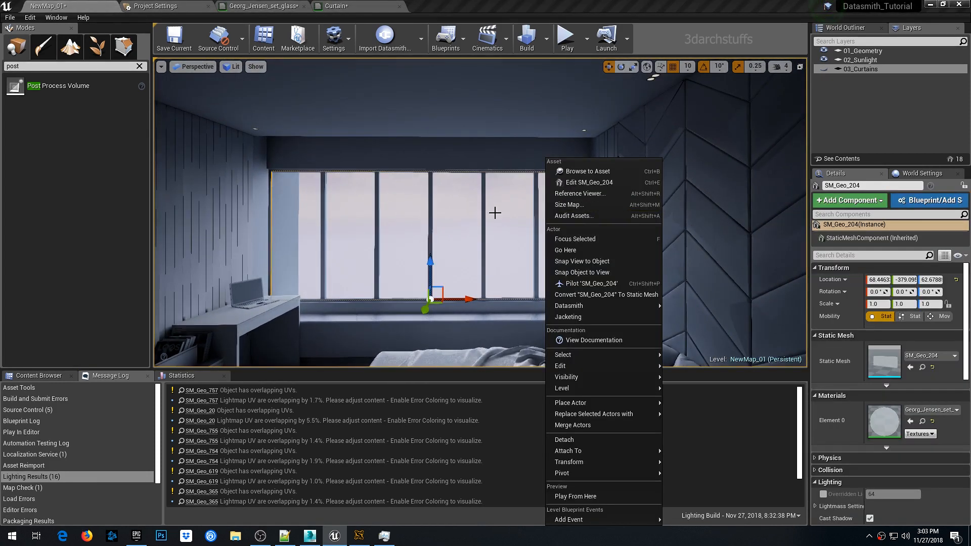
pyautogui.moveTo(494, 212); pyautogui.dragTo(561, 284, button='right')
pyautogui.press('Escape')
pyautogui.moveTo(502, 191); pyautogui.dragTo(562, 191, button='right')
pyautogui.scroll(3, 478, 193)
pyautogui.moveTo(481, 213); pyautogui.dragTo(548, 154, button='right')
pyautogui.moveTo(476, 186); pyautogui.dragTo(439, 191, button='right')
pyautogui.scroll(-4, 473, 187)
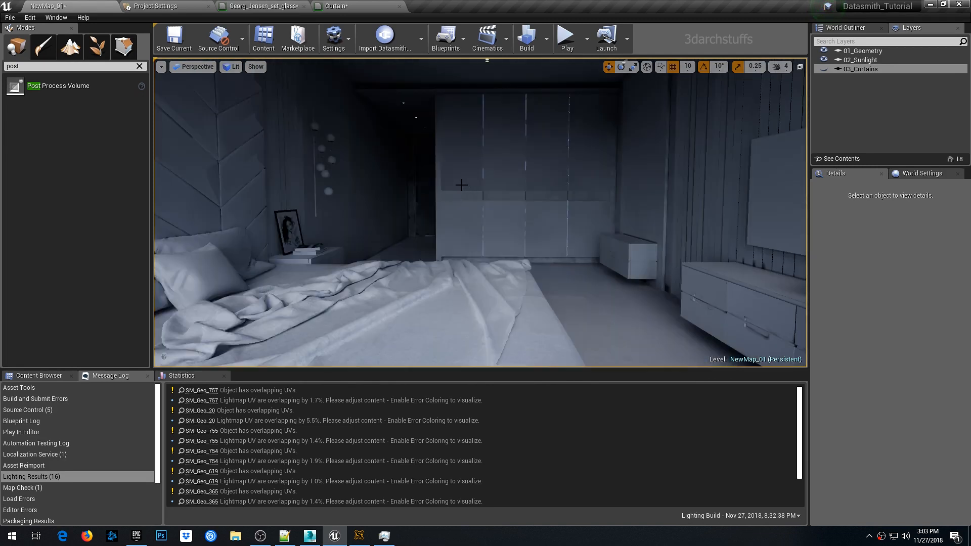
# - Save the level and all modified assets
pyautogui.moveTo(522, 190); pyautogui.dragTo(523, 156, button='middle')
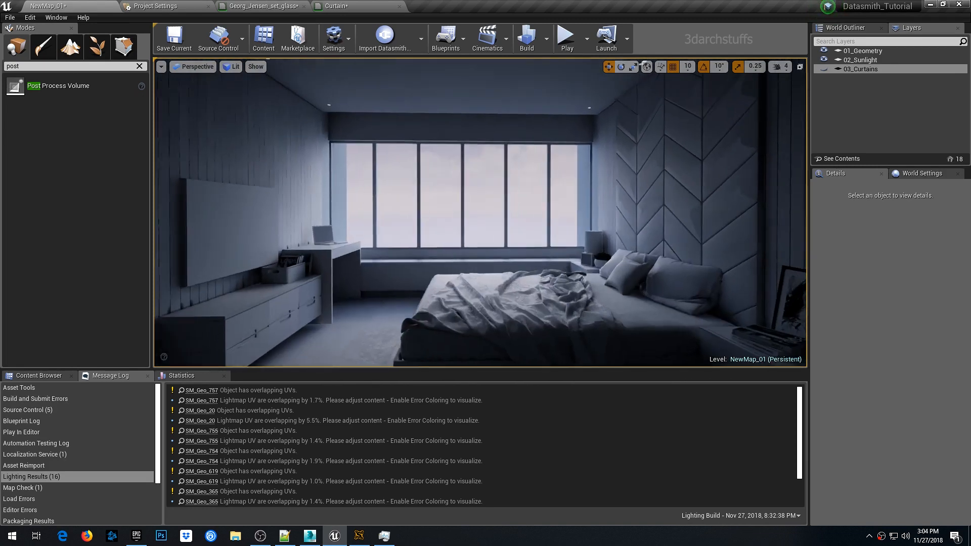
pyautogui.moveTo(521, 197); pyautogui.dragTo(521, 197, button='right')
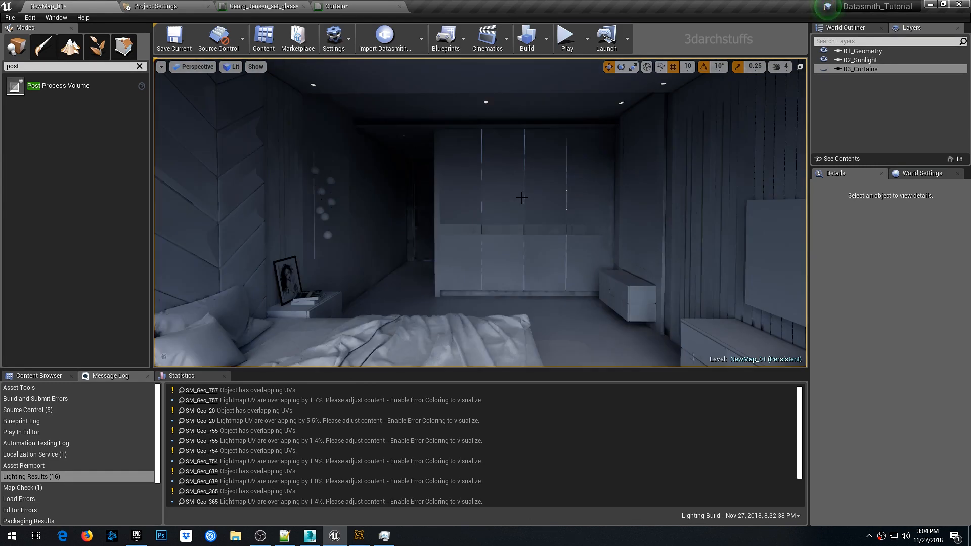
pyautogui.hotkey('ctrl', 's')
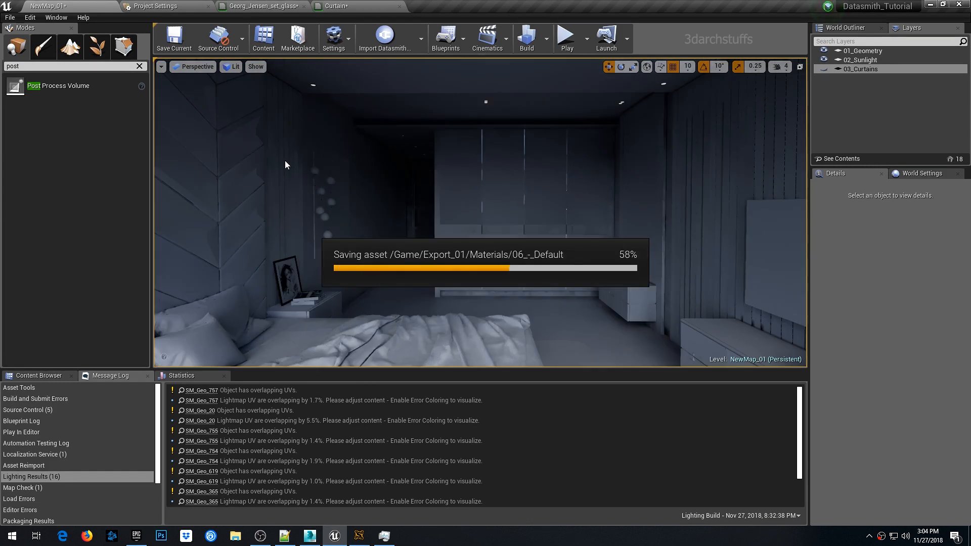
# - Place a spot light in the bedroom and raise it to a height of about 170
pyautogui.click(139, 66)
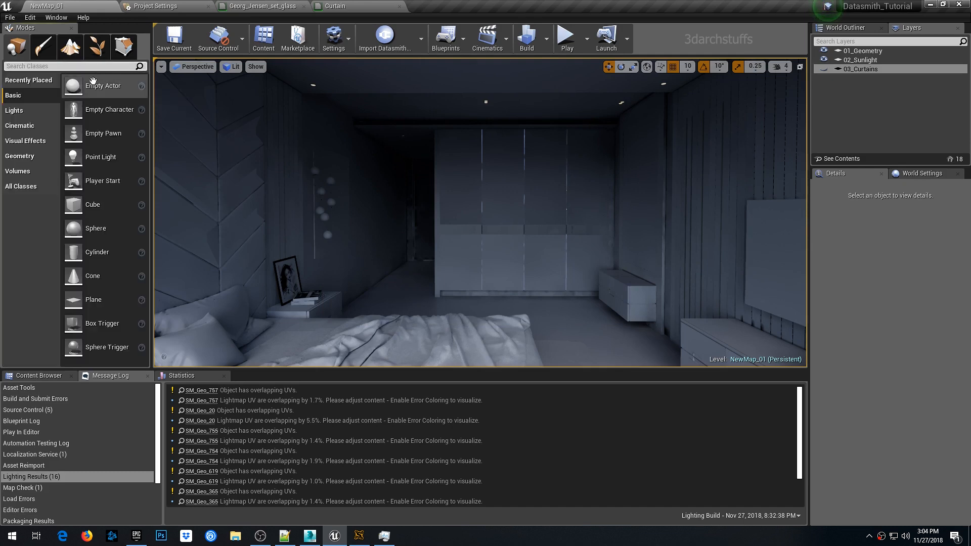
pyautogui.click(14, 110)
pyautogui.moveTo(92, 134); pyautogui.dragTo(410, 296)
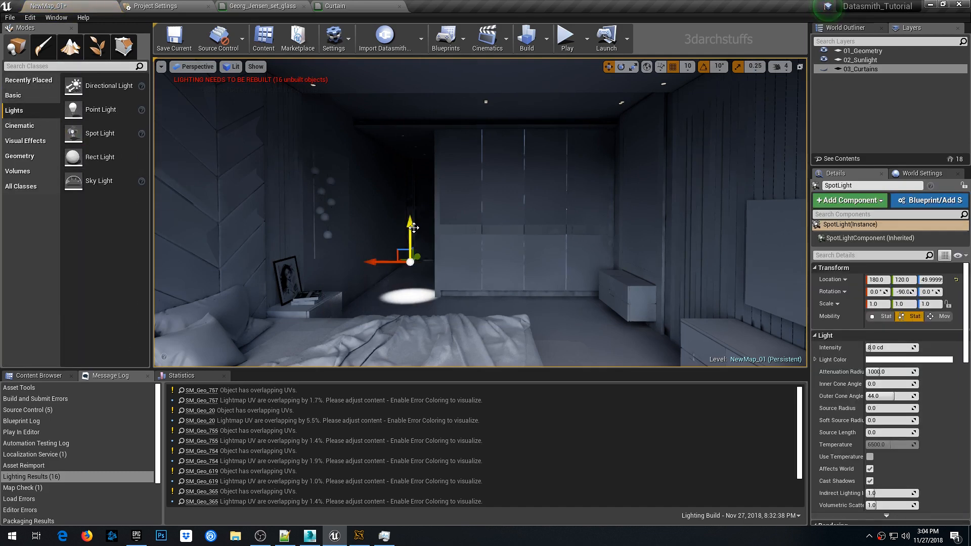
pyautogui.moveTo(413, 228); pyautogui.dragTo(411, 143)
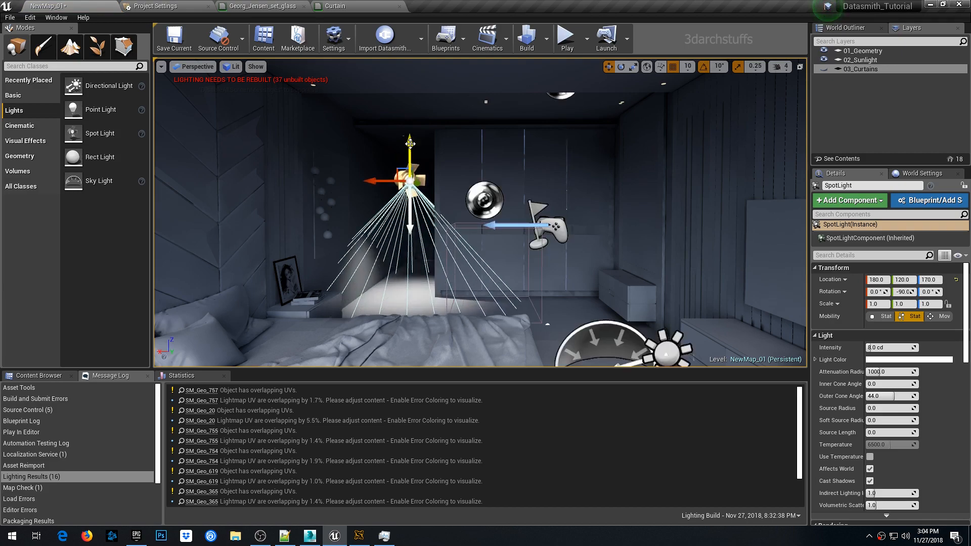
# - In top view, move the spot light to about X 200, Y 340
pyautogui.hotkey('alt', 'j')
pyautogui.press('f')
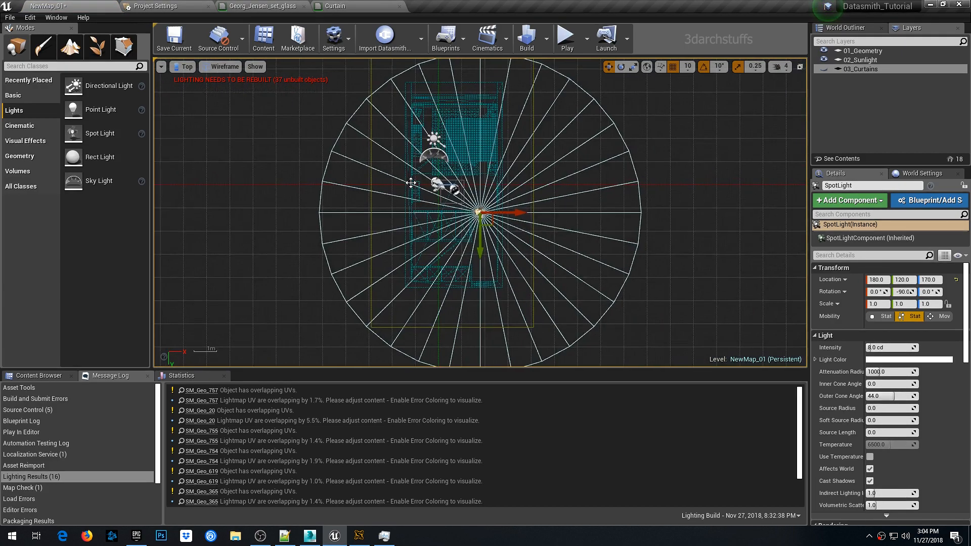
pyautogui.moveTo(487, 213); pyautogui.dragTo(508, 327)
pyautogui.scroll(4, 507, 326)
pyautogui.scroll(5, 545, 161)
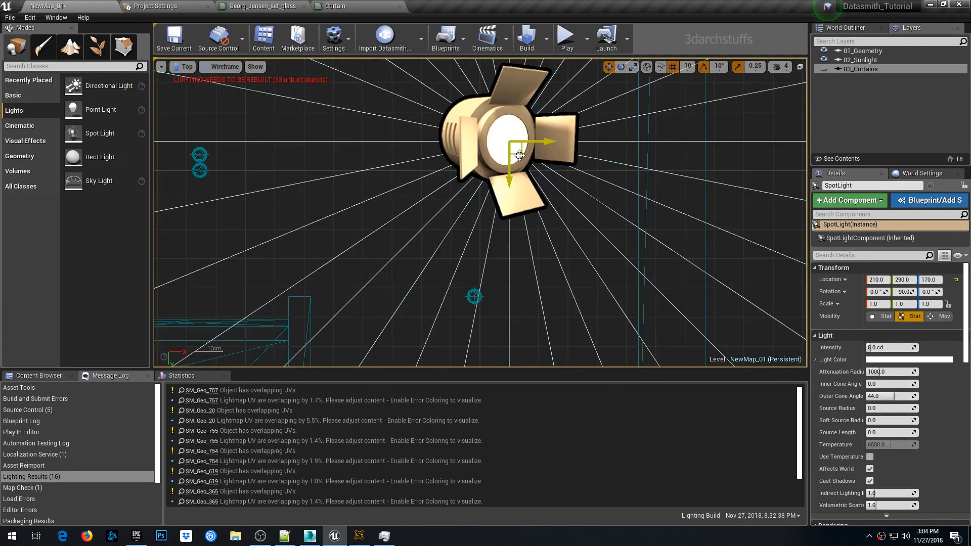
pyautogui.moveTo(521, 156); pyautogui.dragTo(476, 300)
pyautogui.scroll(6, 475, 299)
pyautogui.scroll(2, 475, 299)
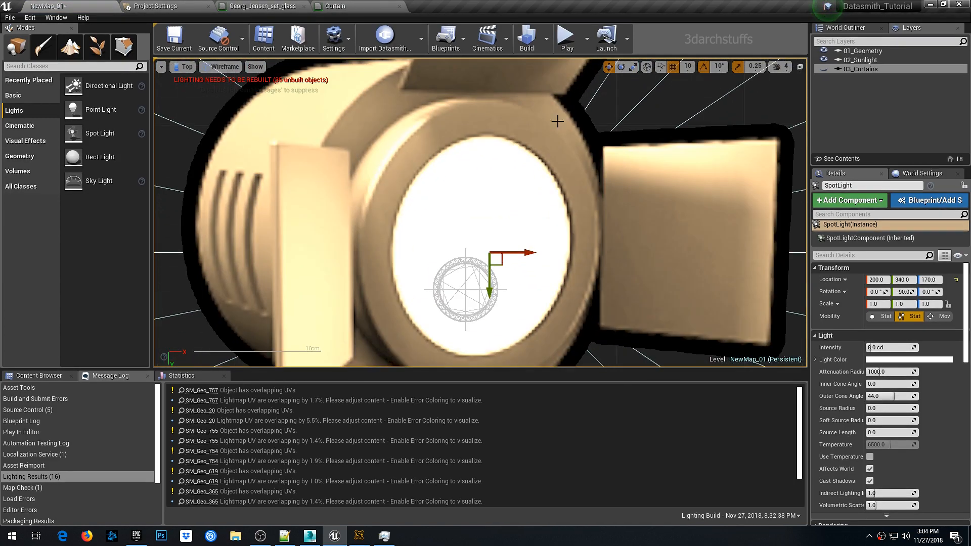
# - Fine-tune the spot light's position and set its mobility to Static
pyautogui.click(738, 68)
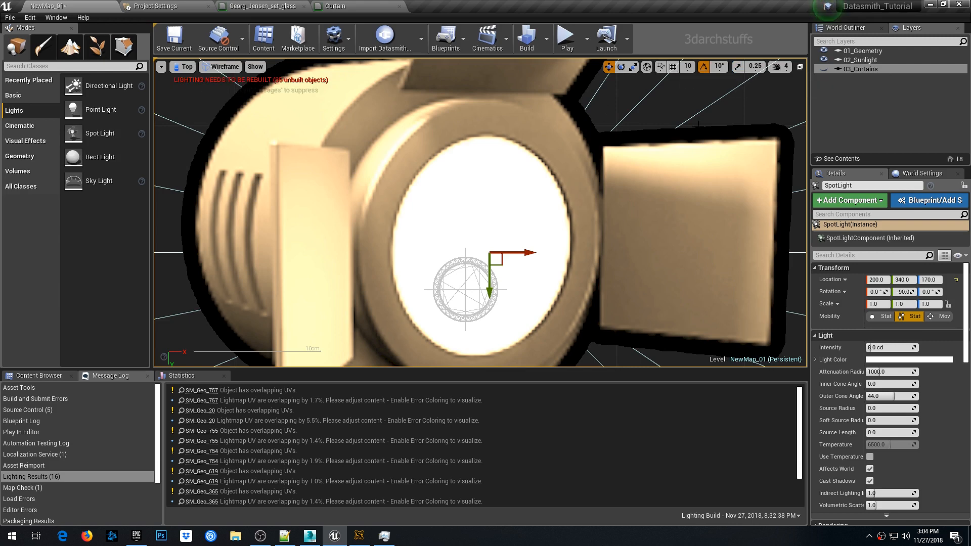
pyautogui.moveTo(546, 231); pyautogui.dragTo(576, 153, button='right')
pyautogui.moveTo(539, 180); pyautogui.dragTo(510, 221)
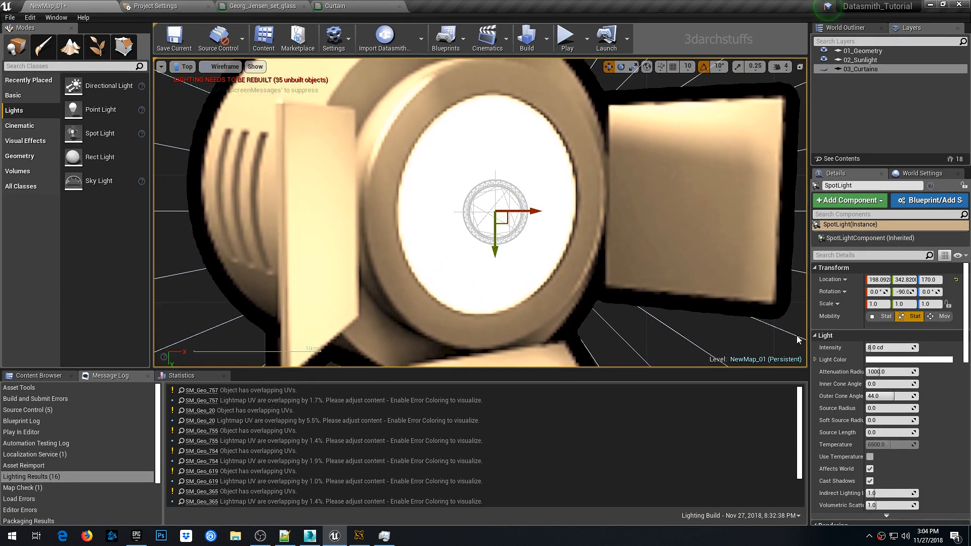
pyautogui.click(885, 318)
pyautogui.moveTo(646, 282); pyautogui.dragTo(644, 246, button='right')
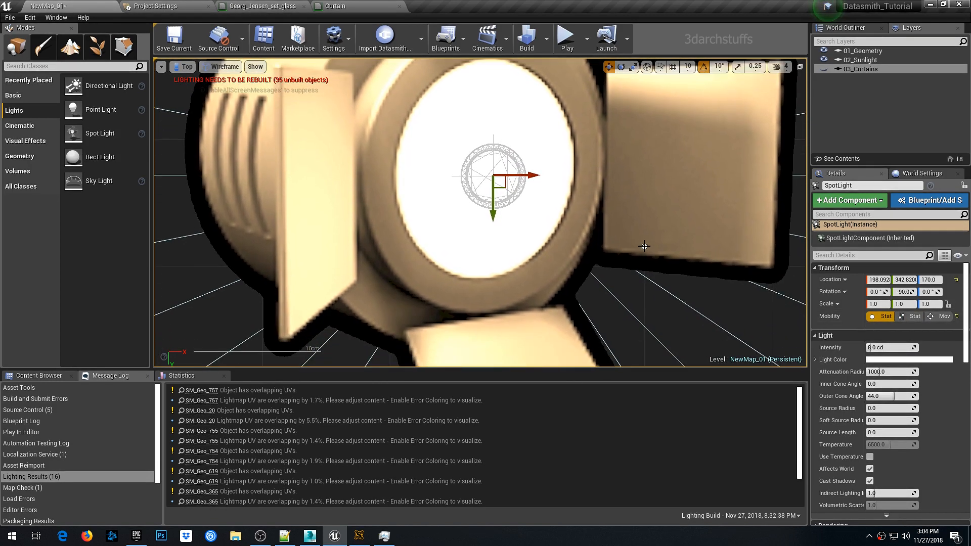
# - Back in perspective view, raise the spot light to a height of about 239
pyautogui.hotkey('alt', 'g')
pyautogui.scroll(4, 592, 249)
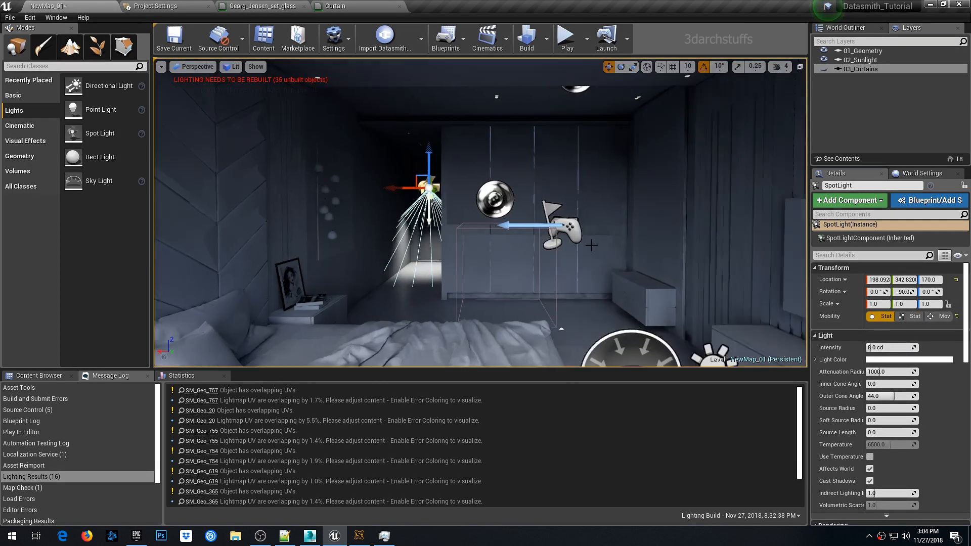
pyautogui.moveTo(592, 249); pyautogui.dragTo(490, 197, button='middle')
pyautogui.scroll(5, 536, 246)
pyautogui.moveTo(494, 279); pyautogui.dragTo(494, 155)
pyautogui.scroll(-4, 593, 246)
pyautogui.scroll(5, 592, 245)
pyautogui.moveTo(515, 192); pyautogui.dragTo(515, 157)
pyautogui.scroll(-8, 590, 195)
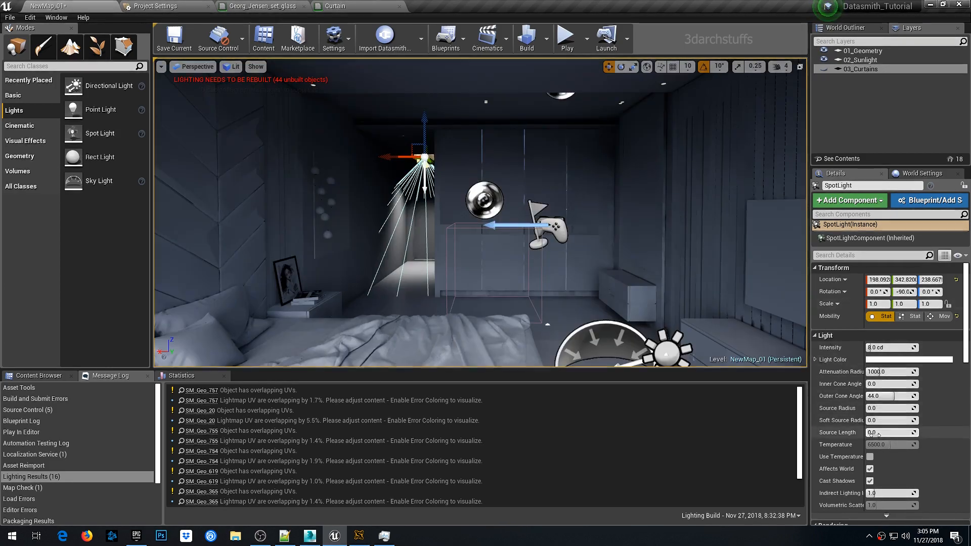
# - Enable Use Temperature on the spot light, set its temperature to 3500, and build the lighting
pyautogui.click(870, 457)
pyautogui.click(891, 445)
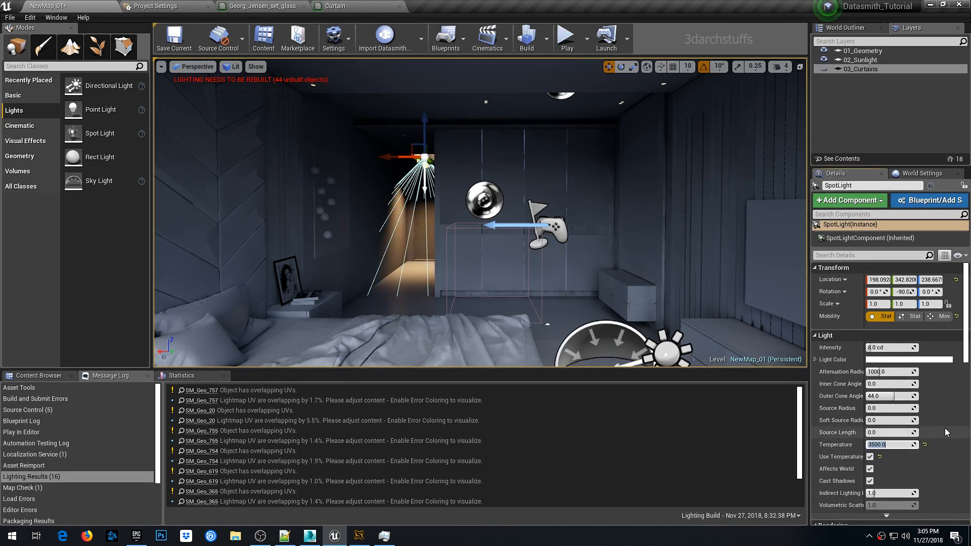
pyautogui.click(527, 38)
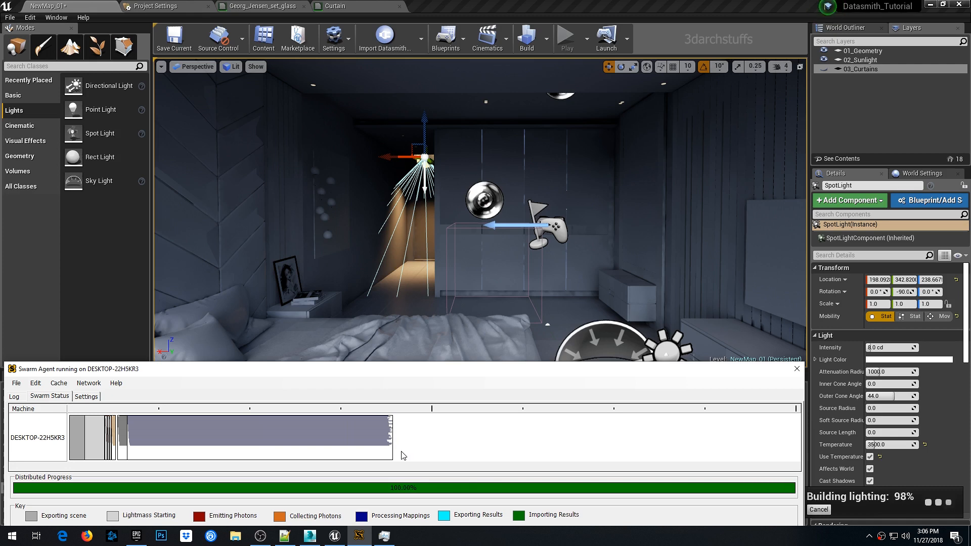
pyautogui.click(479, 11)
pyautogui.press('Escape')
# - Inspect the baked spot light result in the corridor in game view
pyautogui.press('g')
pyautogui.scroll(6, 477, 269)
pyautogui.moveTo(477, 268); pyautogui.dragTo(315, 200, button='middle')
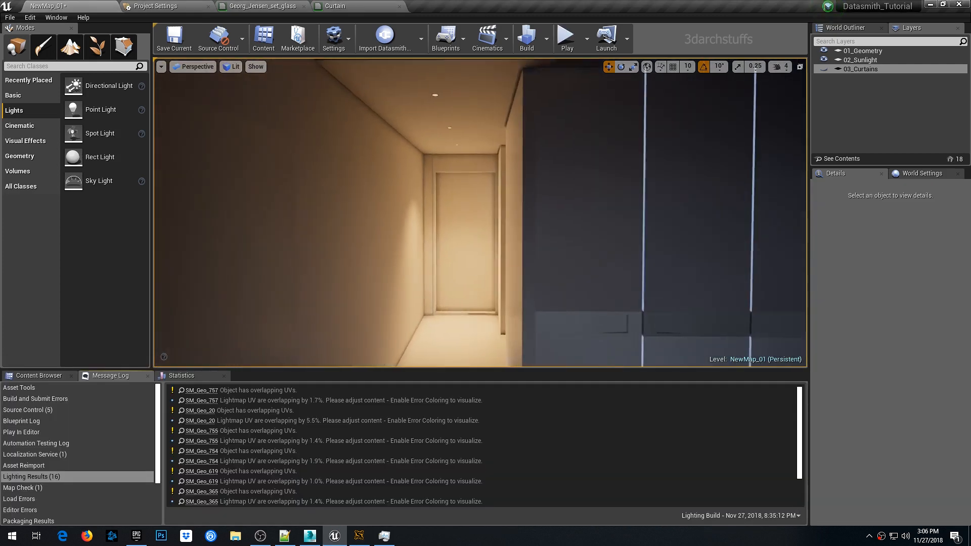
pyautogui.scroll(-3, 475, 267)
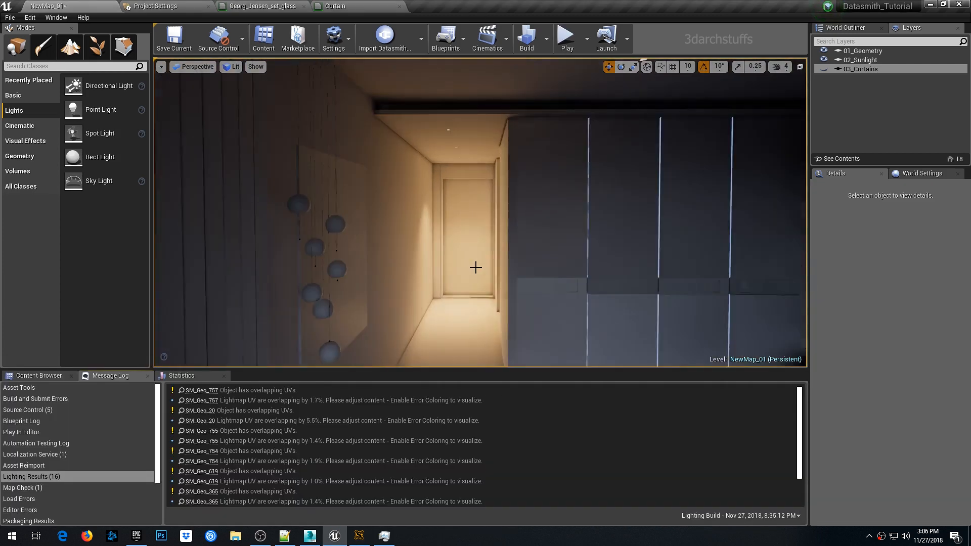
pyautogui.moveTo(475, 267); pyautogui.dragTo(455, 265, button='middle')
pyautogui.scroll(6, 494, 265)
pyautogui.scroll(3, 512, 256)
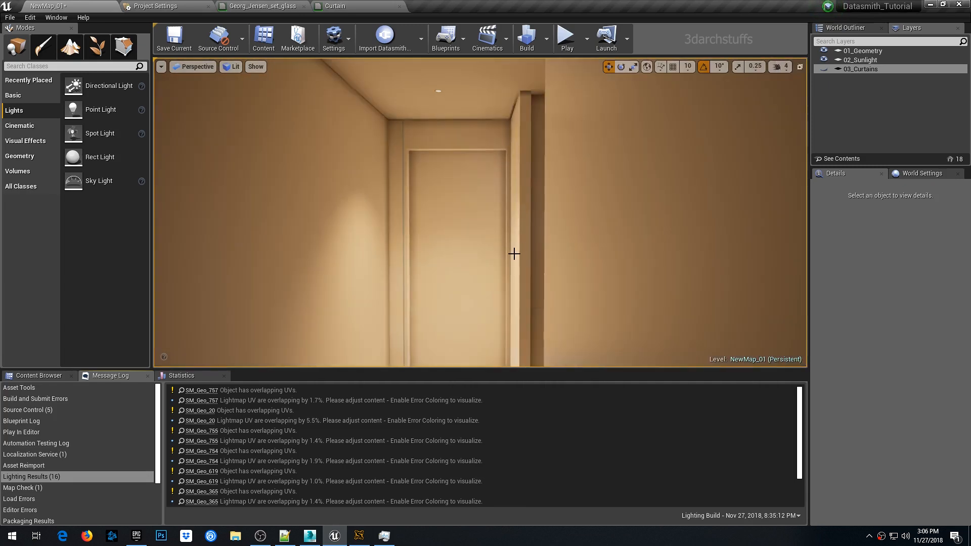
pyautogui.moveTo(514, 253); pyautogui.dragTo(541, 246, button='middle')
pyautogui.moveTo(541, 245); pyautogui.dragTo(490, 260, button='right')
pyautogui.rightClick(543, 252)
pyautogui.press('Escape')
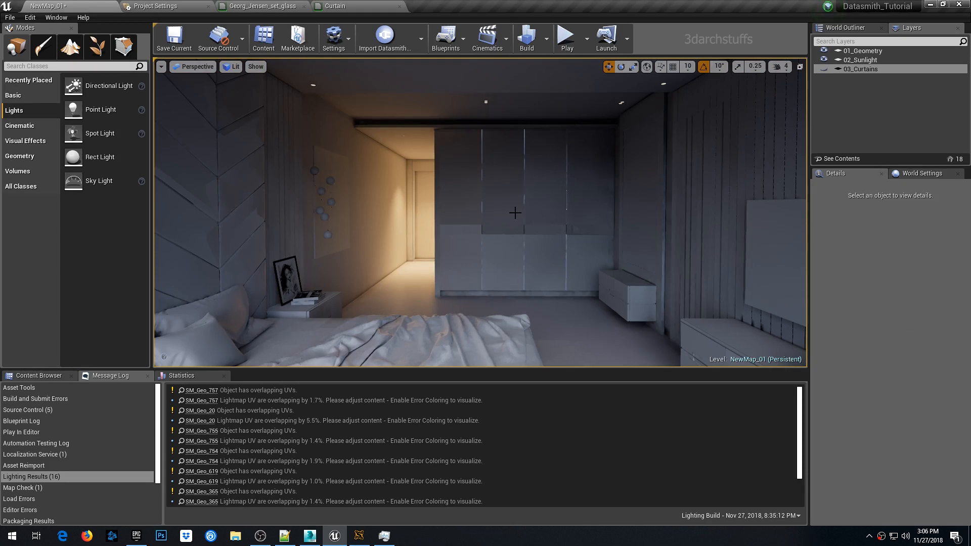
pyautogui.press('g')
# - Turn off Affects World for the spot light
pyautogui.click(425, 160)
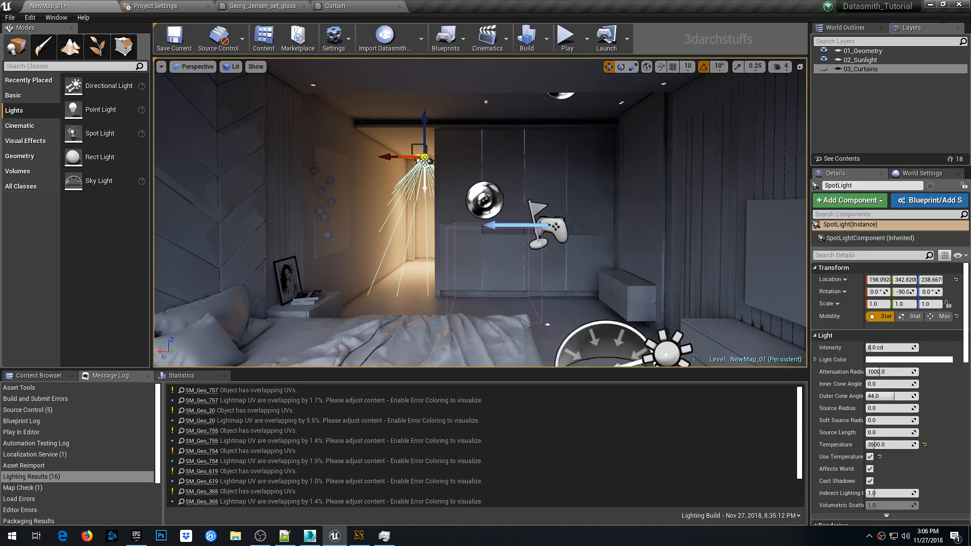
pyautogui.click(870, 469)
pyautogui.scroll(3, 431, 232)
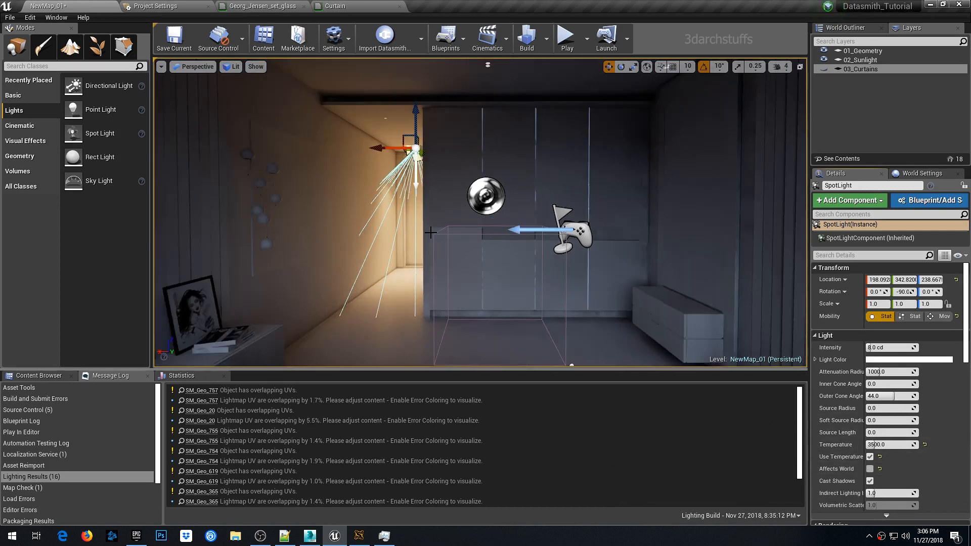
pyautogui.scroll(-3, 578, 199)
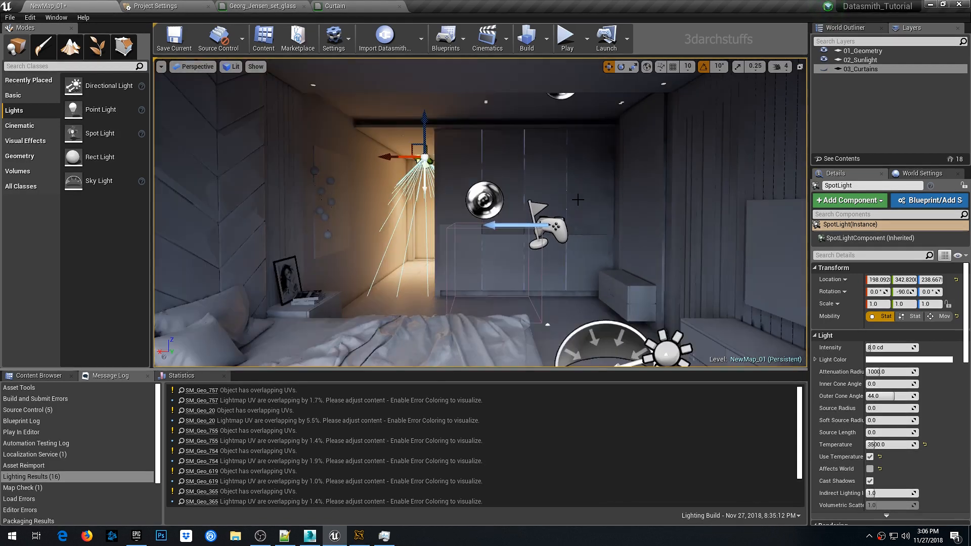
# - Select the sky light and look over the bedroom from the saved viewpoints
pyautogui.click(584, 337)
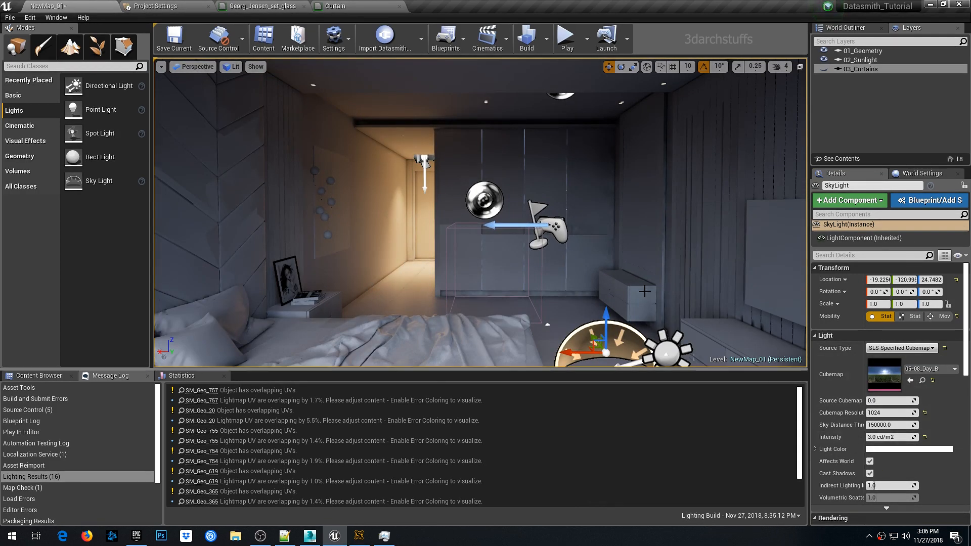
pyautogui.scroll(4, 615, 245)
pyautogui.scroll(4, 615, 245)
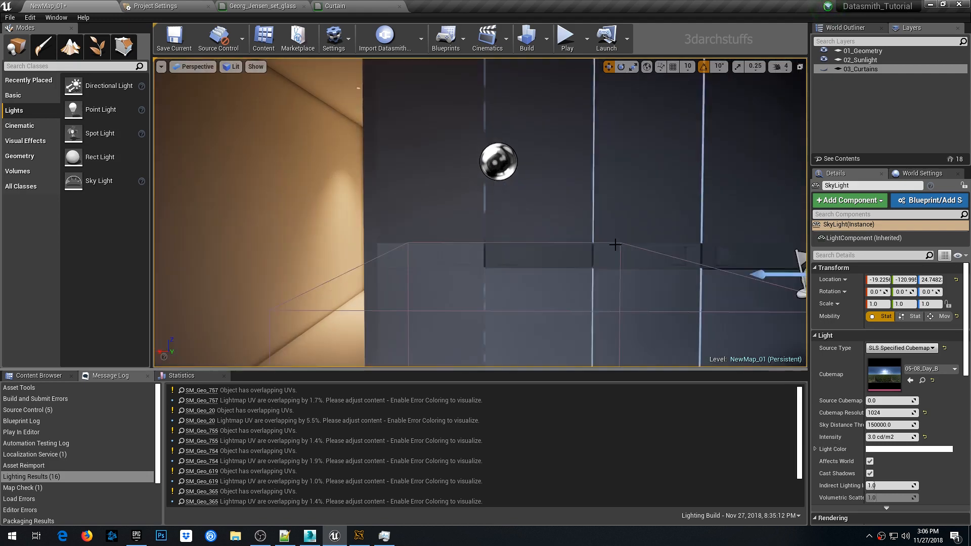
pyautogui.moveTo(615, 244); pyautogui.dragTo(734, 284, button='right')
pyautogui.press('s')
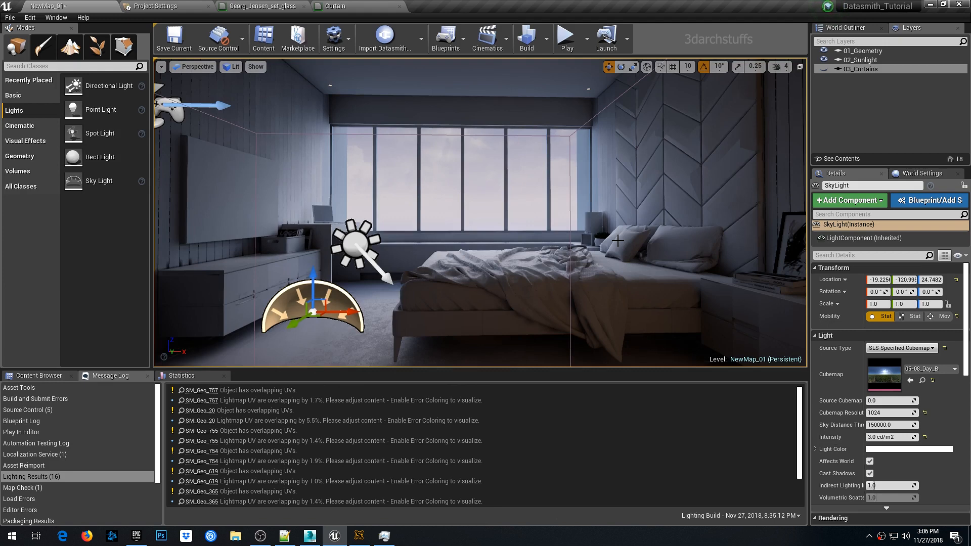
pyautogui.press('2')
pyautogui.press('1')
pyautogui.press('2')
pyautogui.press('1')
pyautogui.press('2')
pyautogui.press('1')
# - In World Settings Lightmass, set Num Indirect Lighting Bounces to 12
pyautogui.click(905, 174)
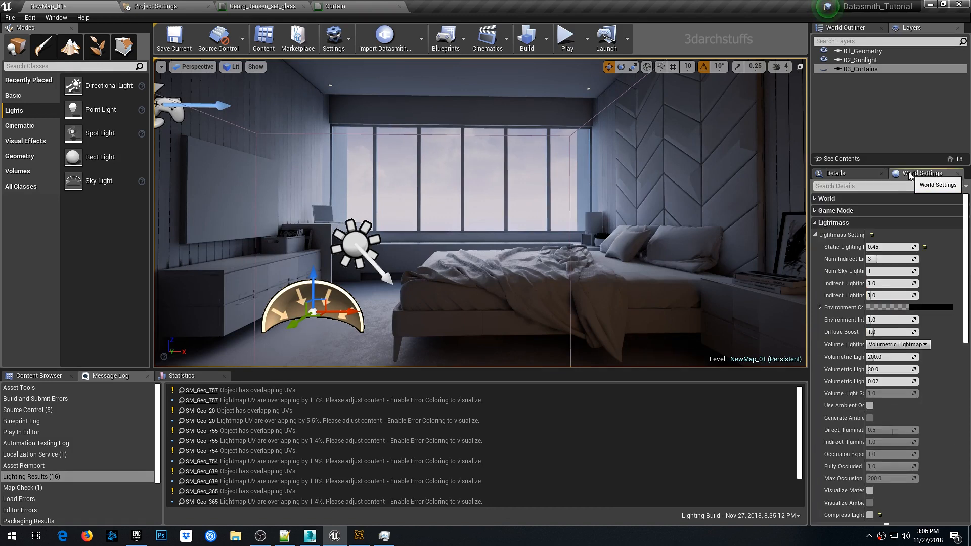
pyautogui.click(880, 271)
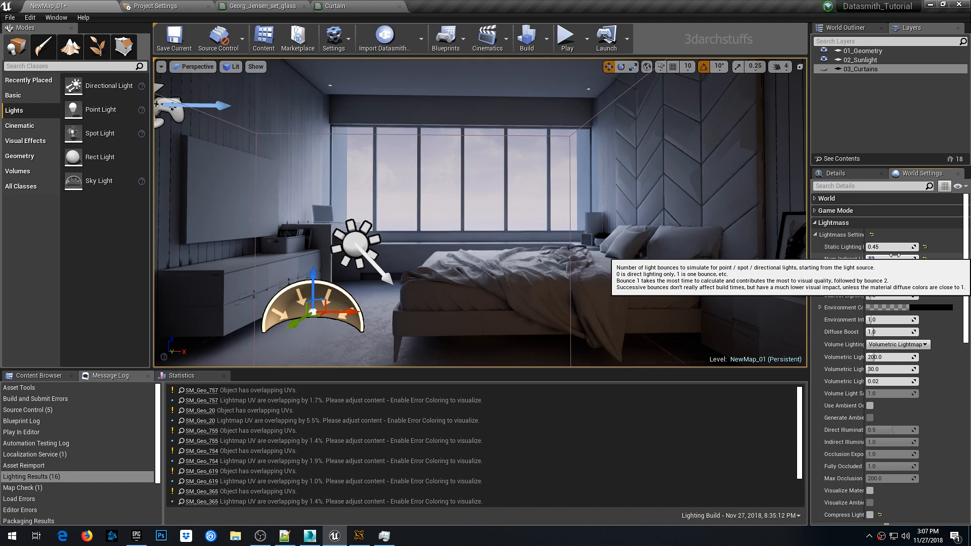
pyautogui.click(894, 256)
pyautogui.moveTo(561, 243); pyautogui.dragTo(605, 243, button='right')
# - Set Num Sky Lighting Bounces to 3 and rebuild the lighting
pyautogui.click(873, 271)
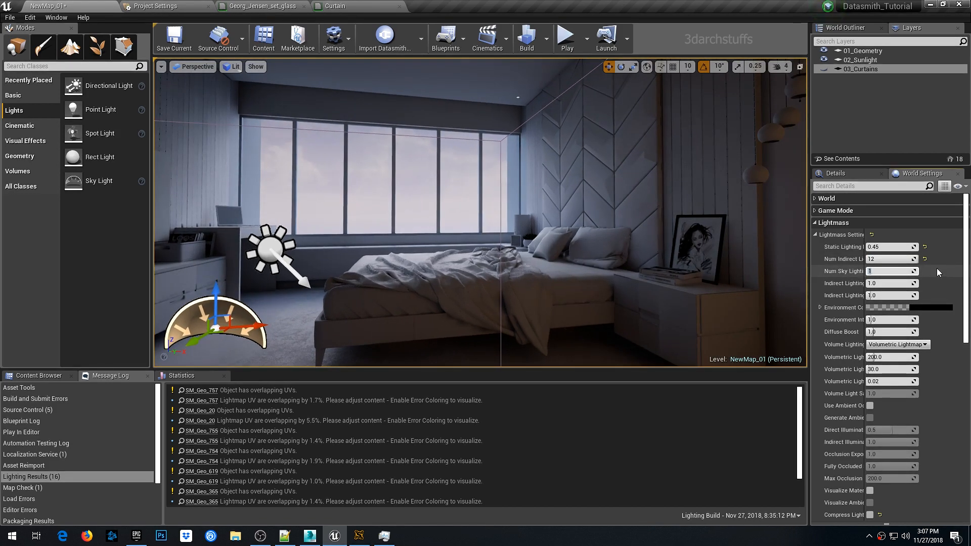
pyautogui.write('3')
pyautogui.press('Return')
pyautogui.moveTo(586, 204); pyautogui.dragTo(622, 211, button='right')
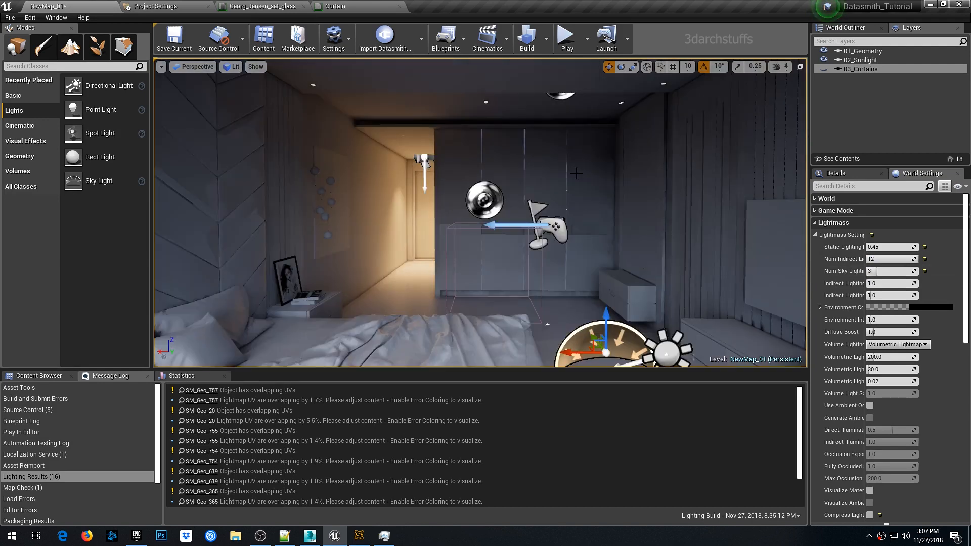
pyautogui.click(523, 43)
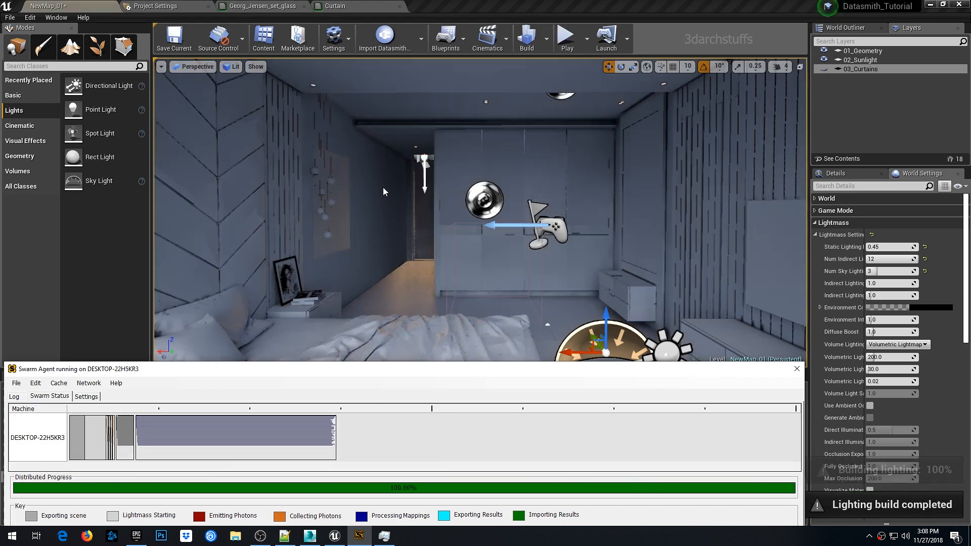
# - Select and focus on the plant to inspect its baked lighting up close
pyautogui.moveTo(384, 188); pyautogui.dragTo(354, 187, button='right')
pyautogui.click(837, 174)
pyautogui.moveTo(471, 236); pyautogui.dragTo(546, 253, button='right')
pyautogui.click(472, 237)
pyautogui.click(502, 208)
pyautogui.press('f')
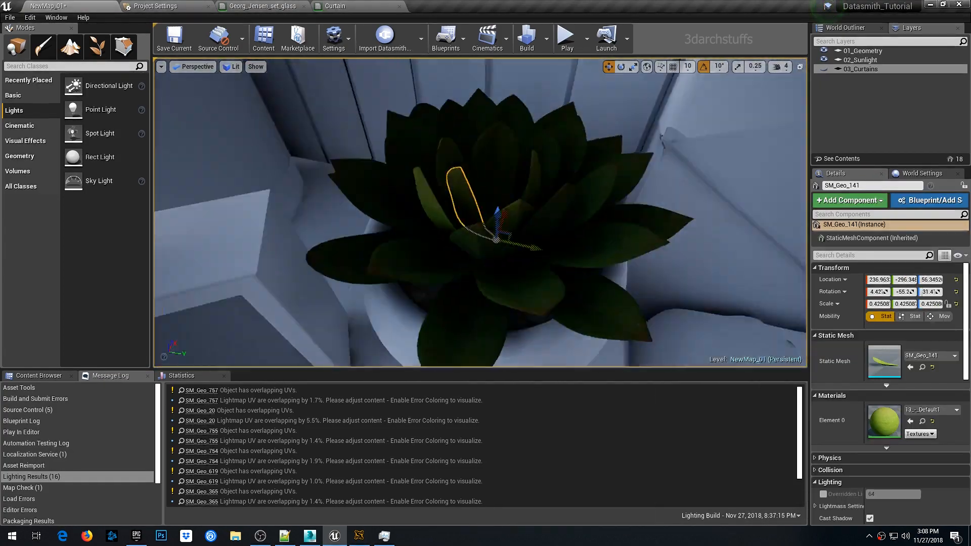
pyautogui.moveTo(502, 207); pyautogui.dragTo(592, 278, button='right')
pyautogui.moveTo(525, 219); pyautogui.dragTo(567, 147, button='right')
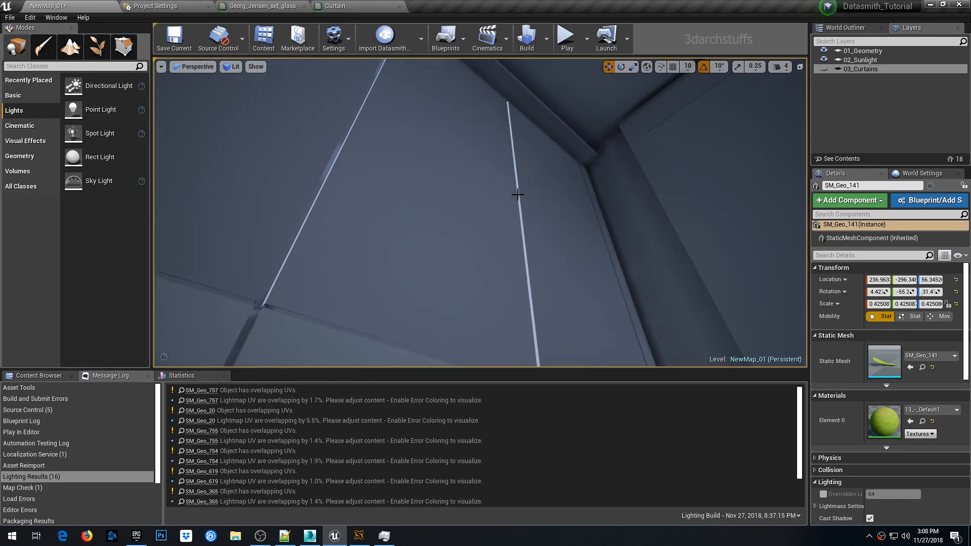
# - Select and inspect the wardrobe panel's baked lighting from close up
pyautogui.click(517, 196)
pyautogui.scroll(2, 517, 198)
pyautogui.scroll(-2, 526, 217)
pyautogui.moveTo(526, 217); pyautogui.dragTo(572, 177, button='right')
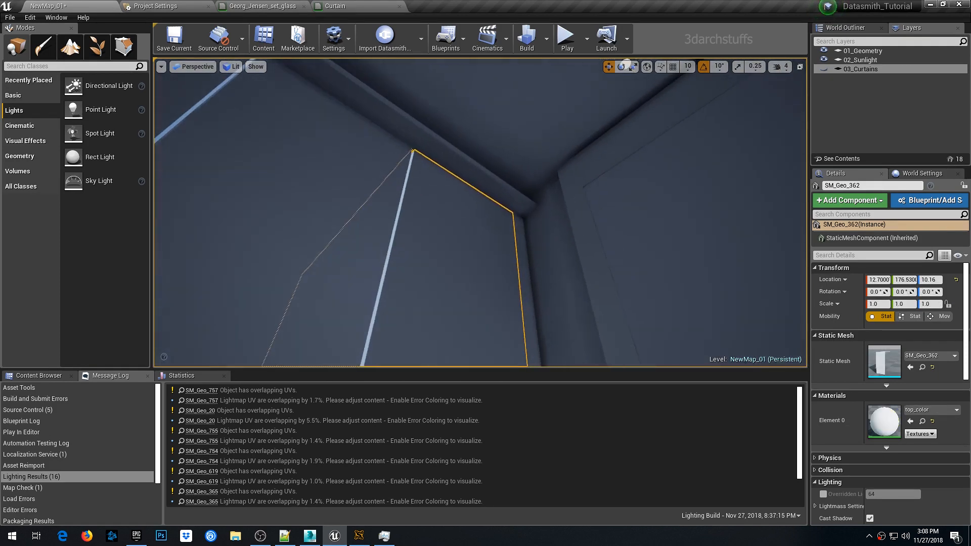
pyautogui.scroll(2, 467, 222)
pyautogui.moveTo(510, 231); pyautogui.dragTo(430, 182, button='right')
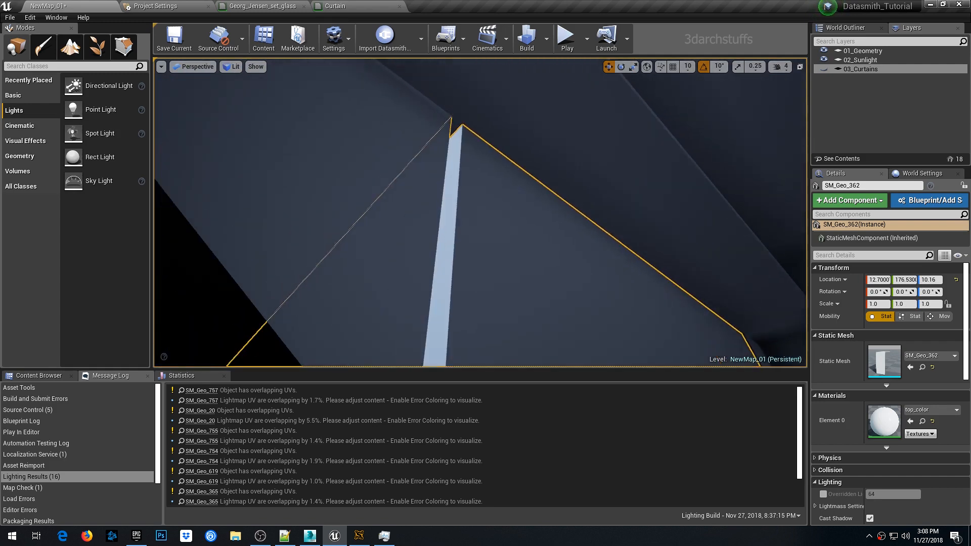
pyautogui.scroll(-3, 510, 231)
pyautogui.moveTo(510, 231); pyautogui.dragTo(518, 260, button='right')
pyautogui.scroll(-3, 523, 230)
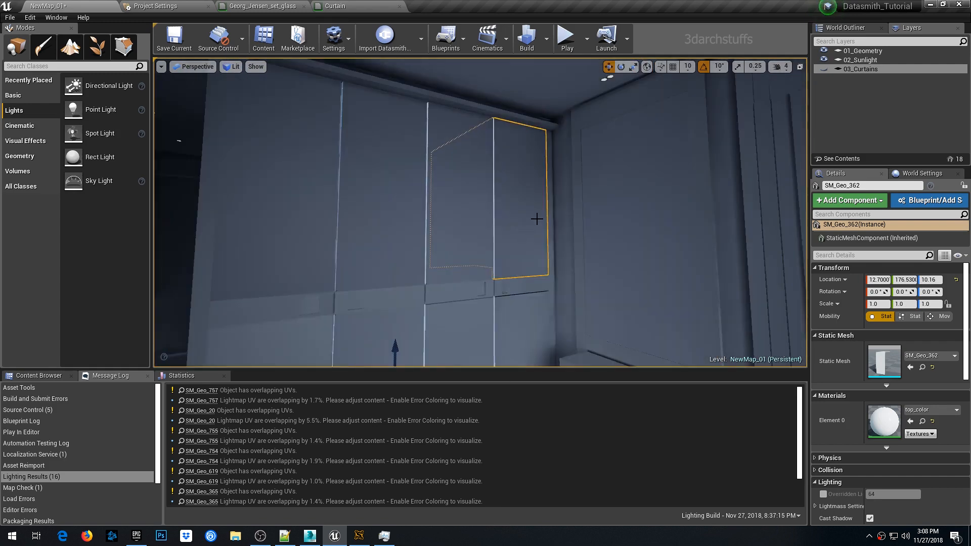
pyautogui.moveTo(536, 219); pyautogui.dragTo(493, 222, button='right')
pyautogui.scroll(3, 527, 234)
pyautogui.scroll(3, 536, 230)
pyautogui.scroll(3, 543, 231)
# - Turn Affects World back on for the spot light and rebuild the lighting
pyautogui.click(543, 231)
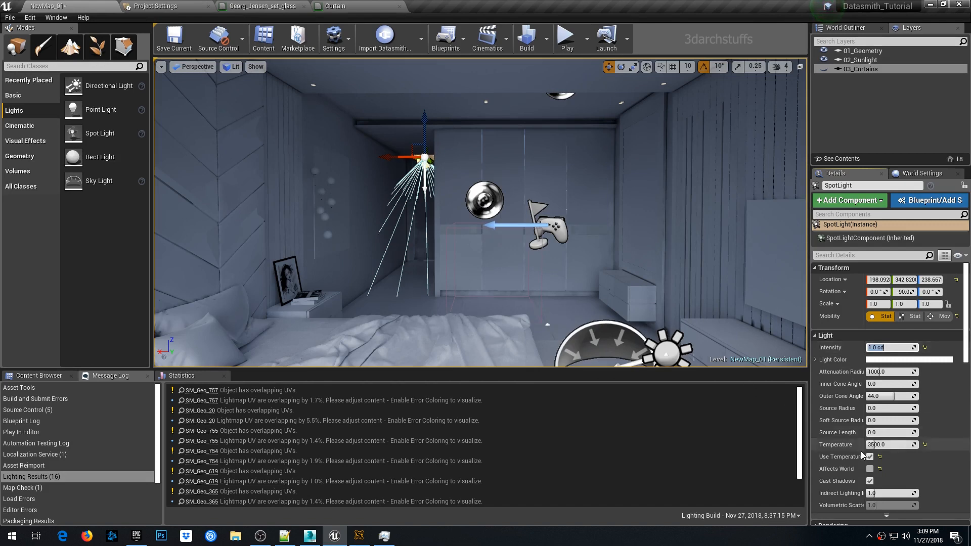
pyautogui.click(870, 469)
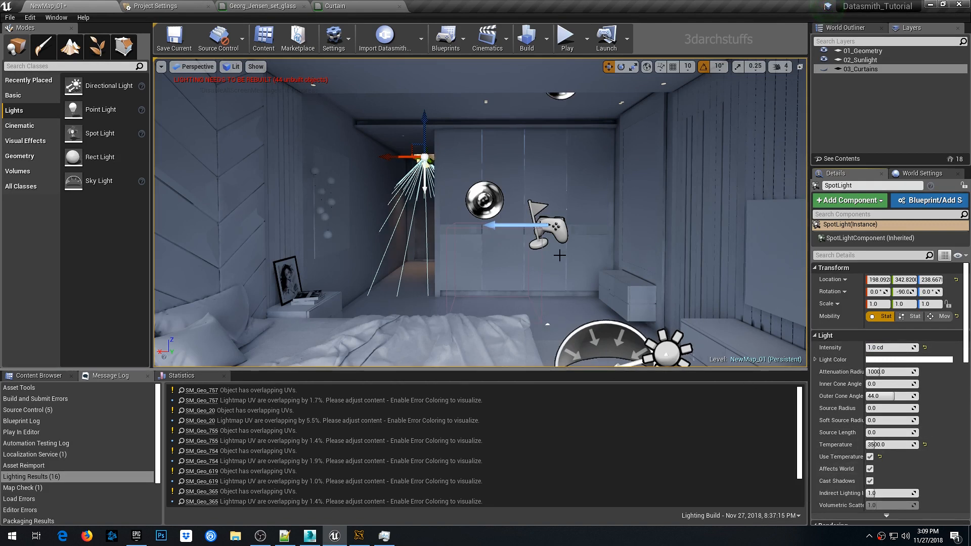
pyautogui.click(527, 39)
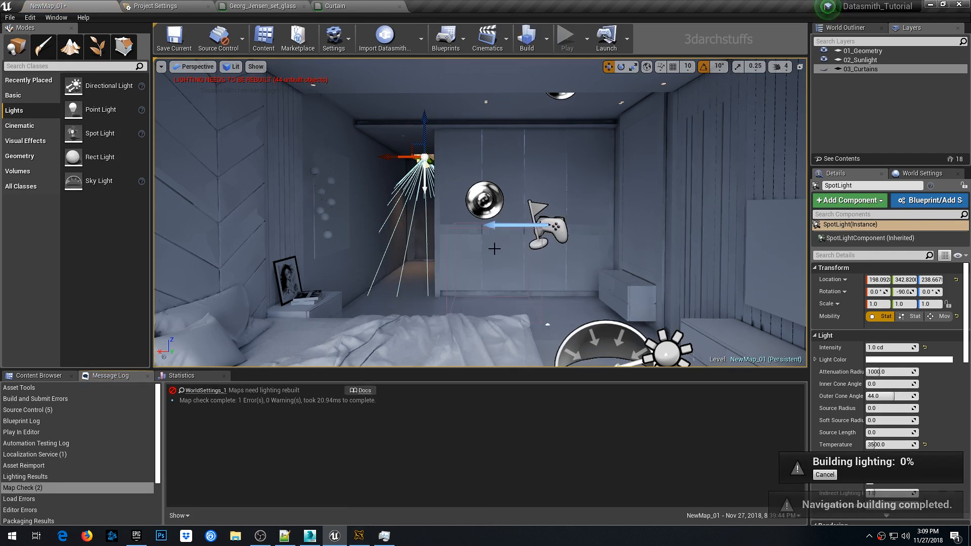
# - Select the wardrobe door panels to inspect them
pyautogui.click(501, 243)
pyautogui.keyDown('ctrl'); pyautogui.click(514, 193); pyautogui.keyUp('ctrl')
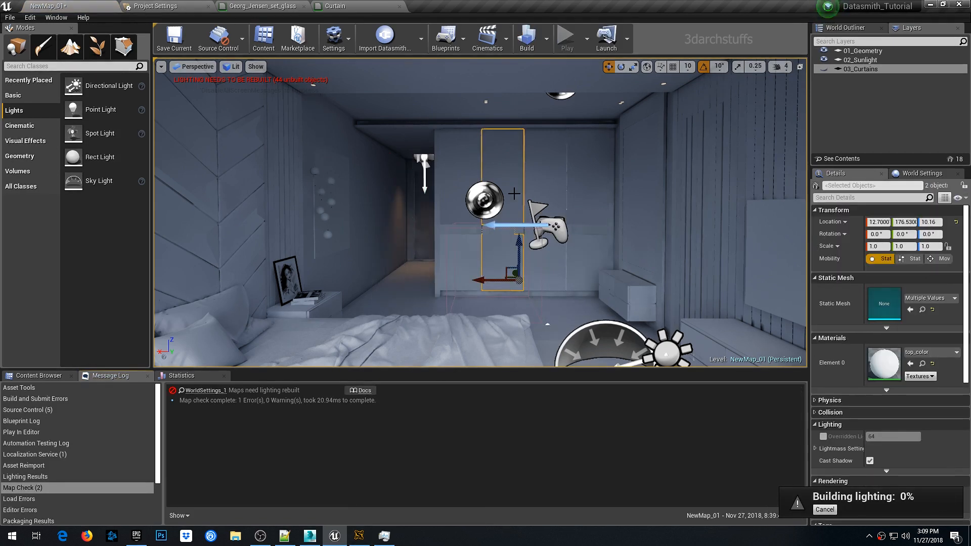
pyautogui.click(511, 248)
pyautogui.click(545, 189)
pyautogui.click(358, 536)
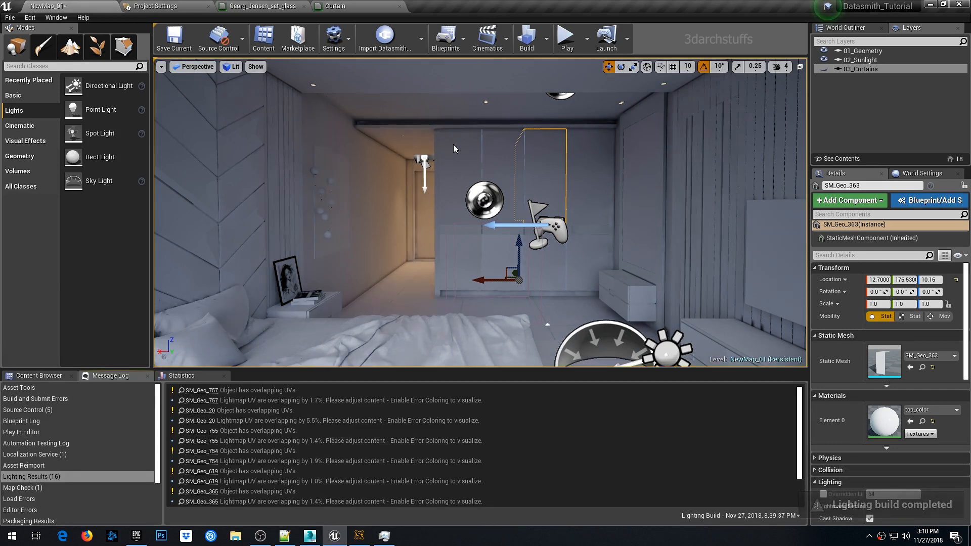
# - Duplicate the spot light above the corridor door in top view, creating a second spot light nearby
pyautogui.scroll(4, 457, 206)
pyautogui.moveTo(457, 206); pyautogui.dragTo(501, 182, button='middle')
pyautogui.scroll(2, 500, 183)
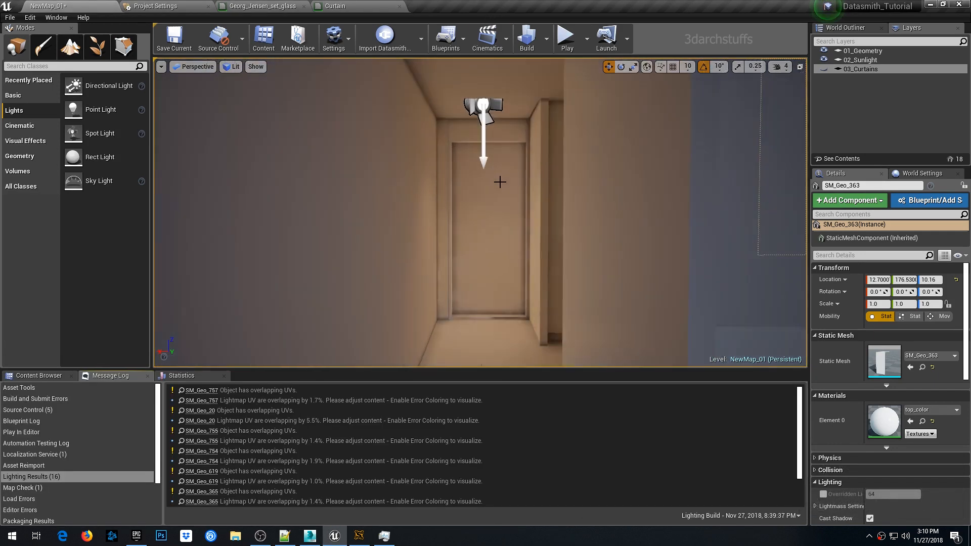
pyautogui.scroll(-3, 501, 182)
pyautogui.scroll(-3, 501, 182)
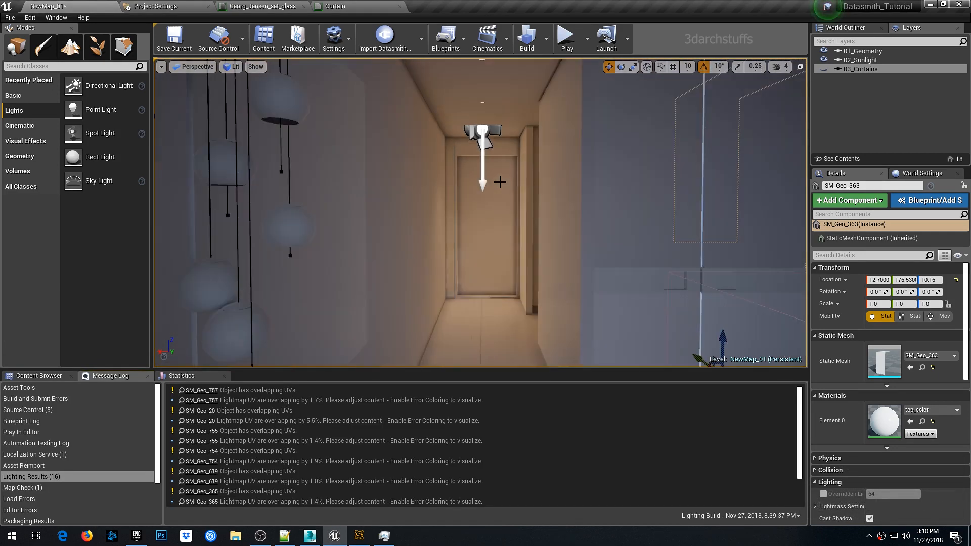
pyautogui.moveTo(500, 182); pyautogui.dragTo(465, 203, button='middle')
pyautogui.click(436, 238)
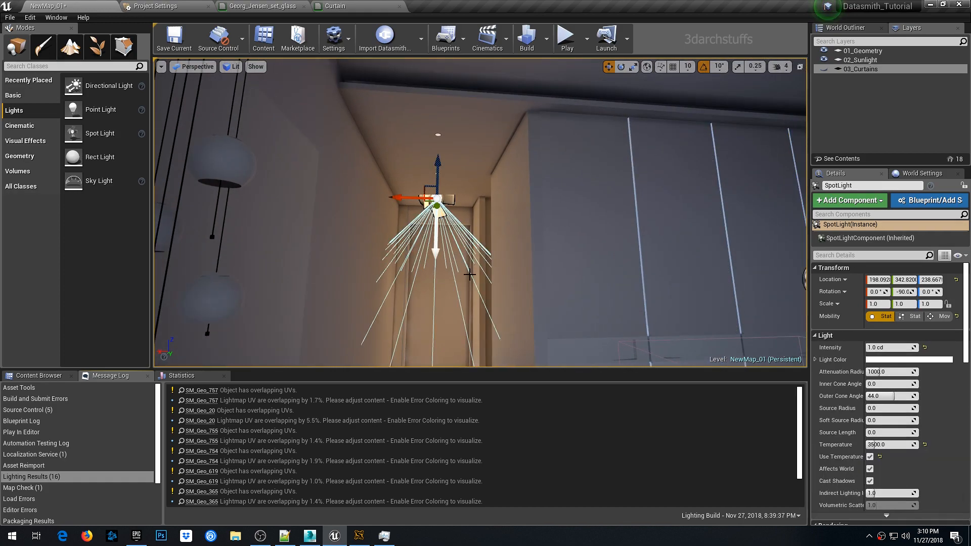
pyautogui.hotkey('alt', 'j')
pyautogui.scroll(-14, 470, 275)
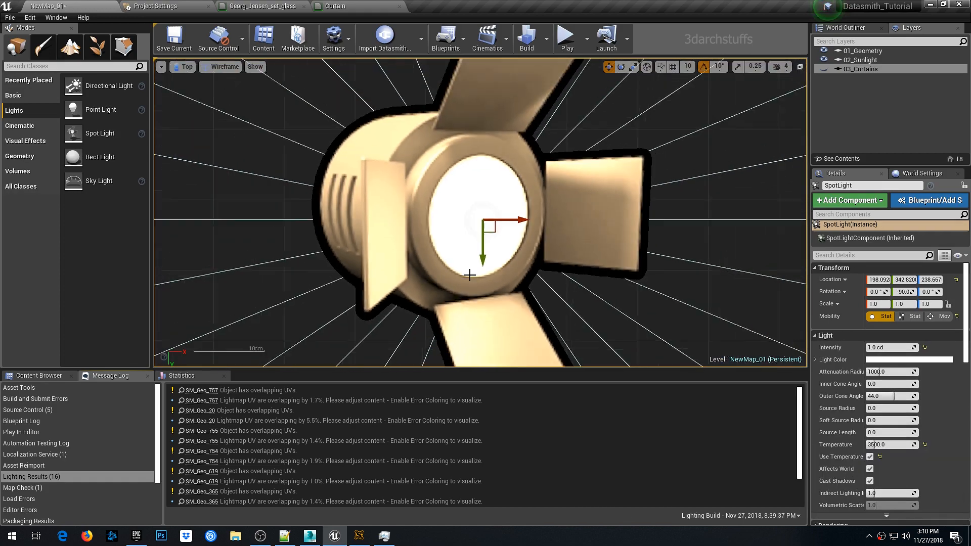
pyautogui.scroll(-6, 476, 269)
pyautogui.moveTo(524, 214); pyautogui.dragTo(527, 266, button='right')
pyautogui.scroll(4, 469, 297)
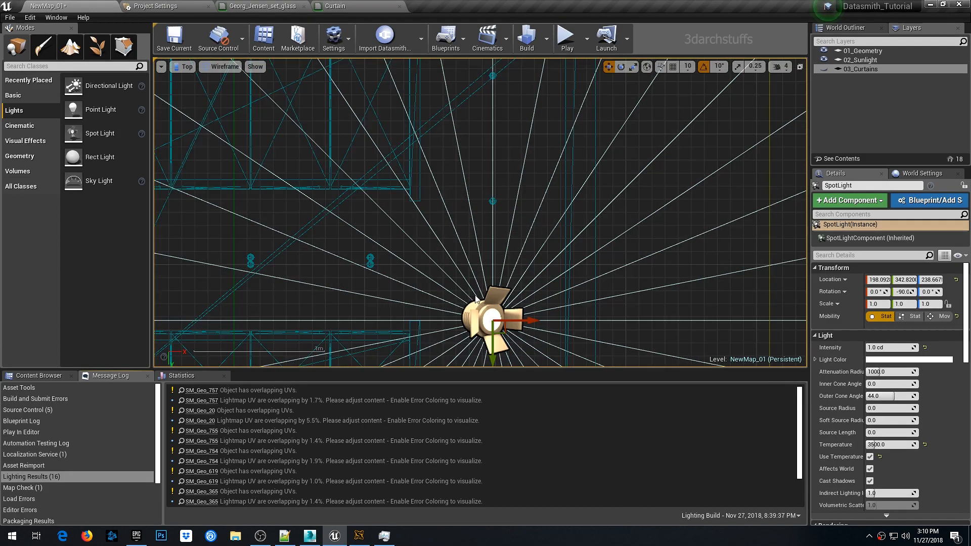
pyautogui.moveTo(481, 327); pyautogui.dragTo(545, 196, button='right')
pyautogui.keyDown('alt'); pyautogui.moveTo(569, 197); pyautogui.dragTo(271, 159); pyautogui.keyUp('alt')
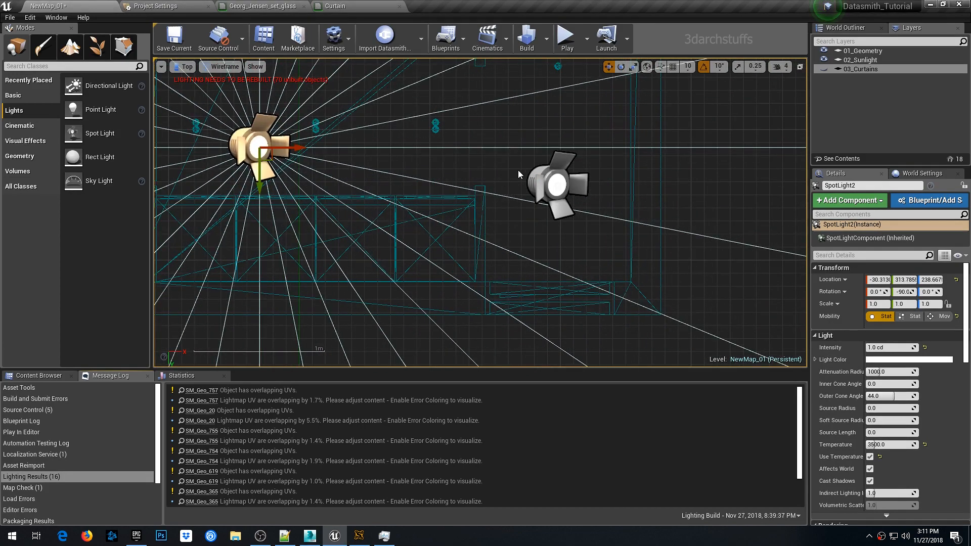
# - Move the duplicated spot light over the entrance doorway area
pyautogui.moveTo(370, 173); pyautogui.dragTo(523, 233, button='right')
pyautogui.scroll(6, 473, 190)
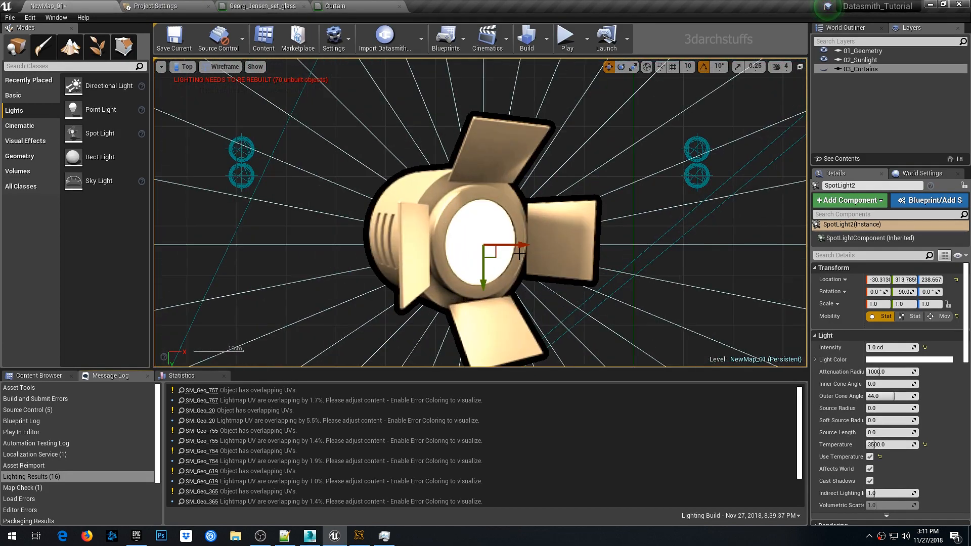
pyautogui.moveTo(496, 254); pyautogui.dragTo(289, 195)
pyautogui.moveTo(288, 194); pyautogui.dragTo(508, 226, button='right')
pyautogui.scroll(2, 485, 233)
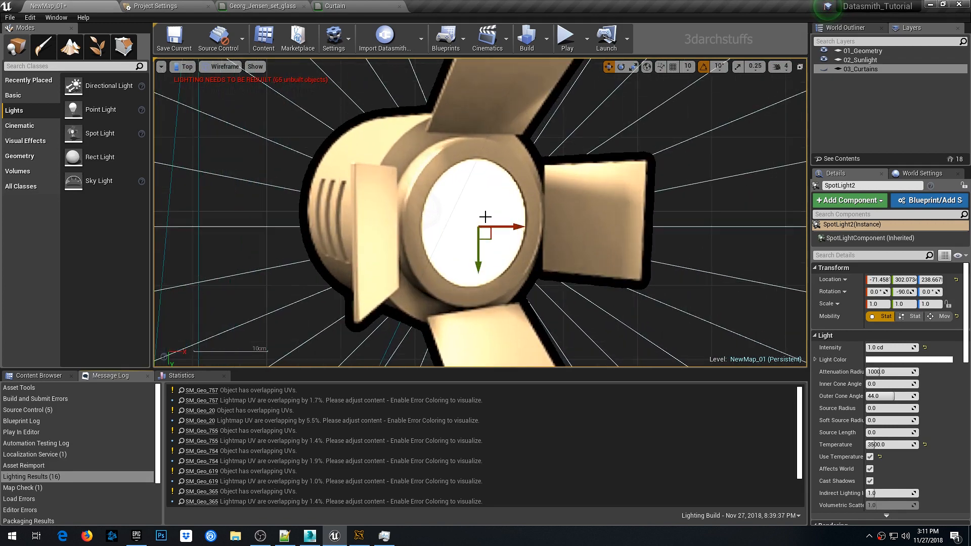
pyautogui.moveTo(484, 239); pyautogui.dragTo(429, 218)
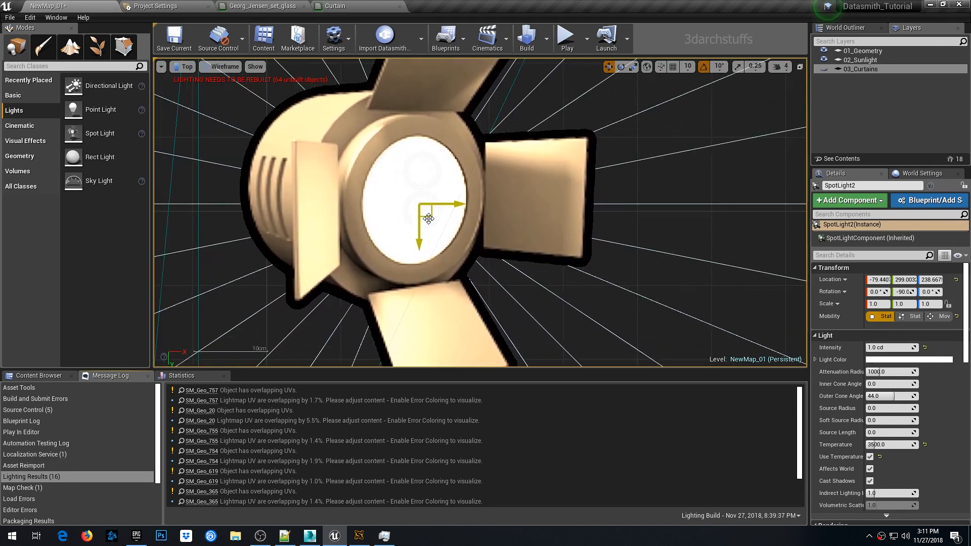
pyautogui.hotkey('alt', 'g')
pyautogui.scroll(3, 428, 219)
pyautogui.moveTo(429, 218); pyautogui.dragTo(466, 215, button='right')
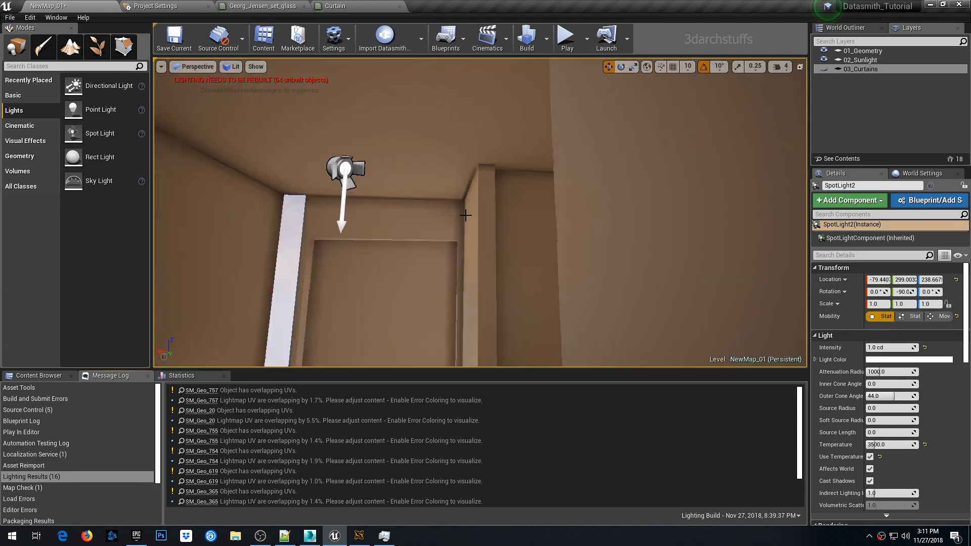
pyautogui.press('f')
pyautogui.keyDown('alt'); pyautogui.moveTo(466, 215); pyautogui.dragTo(532, 220); pyautogui.keyUp('alt')
pyautogui.scroll(3, 465, 215)
pyautogui.moveTo(532, 220); pyautogui.dragTo(544, 225, button='right')
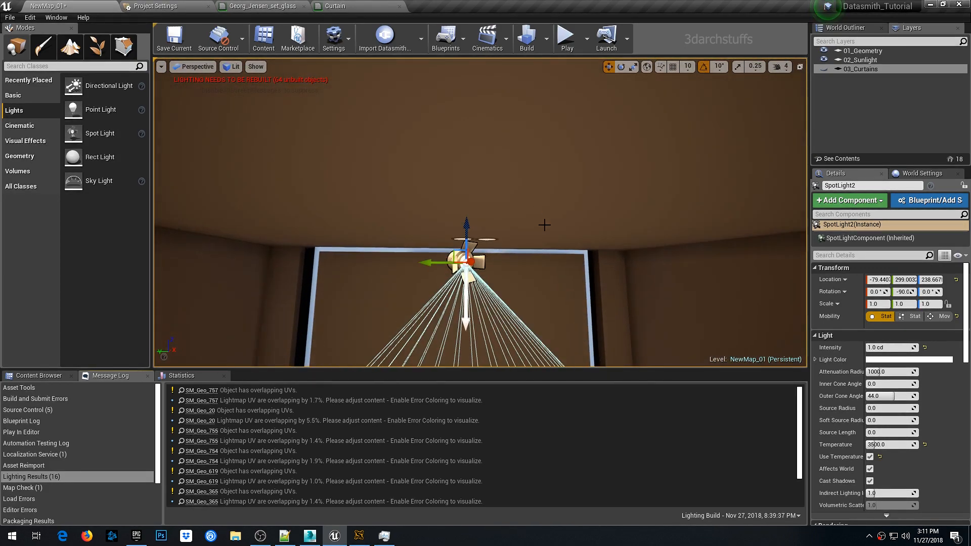
# - Set the duplicated spot light's Source Radius to 5
pyautogui.click(882, 408)
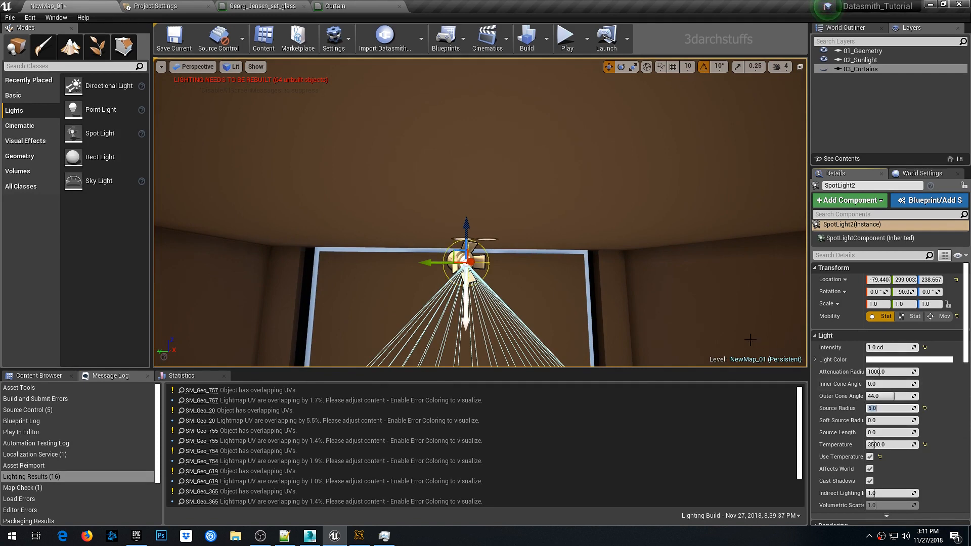
pyautogui.moveTo(676, 308); pyautogui.dragTo(673, 335, button='middle')
pyautogui.moveTo(672, 302); pyautogui.dragTo(687, 322, button='right')
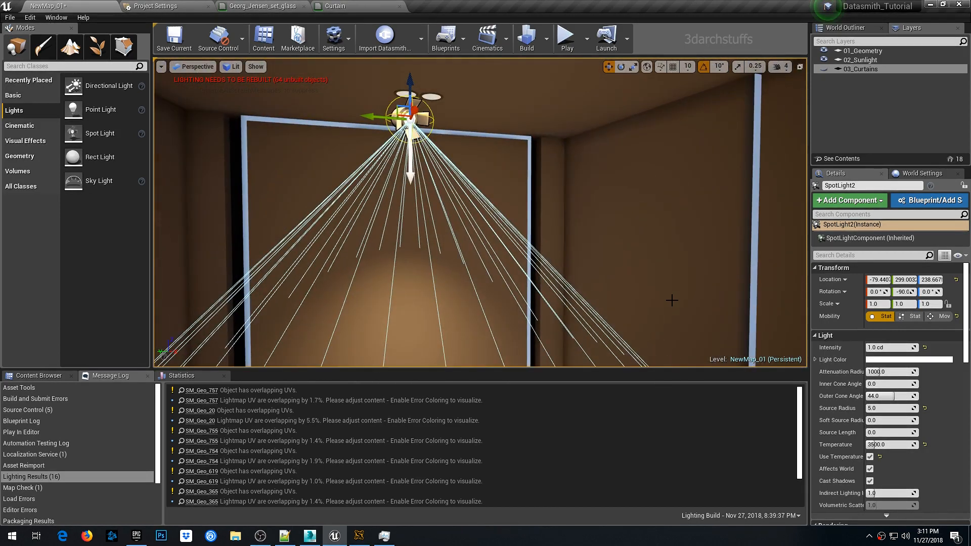
# - Duplicate the spot light twice more to form a row of lights along the ceiling in top view
pyautogui.hotkey('alt', 'j')
pyautogui.scroll(-5, 549, 275)
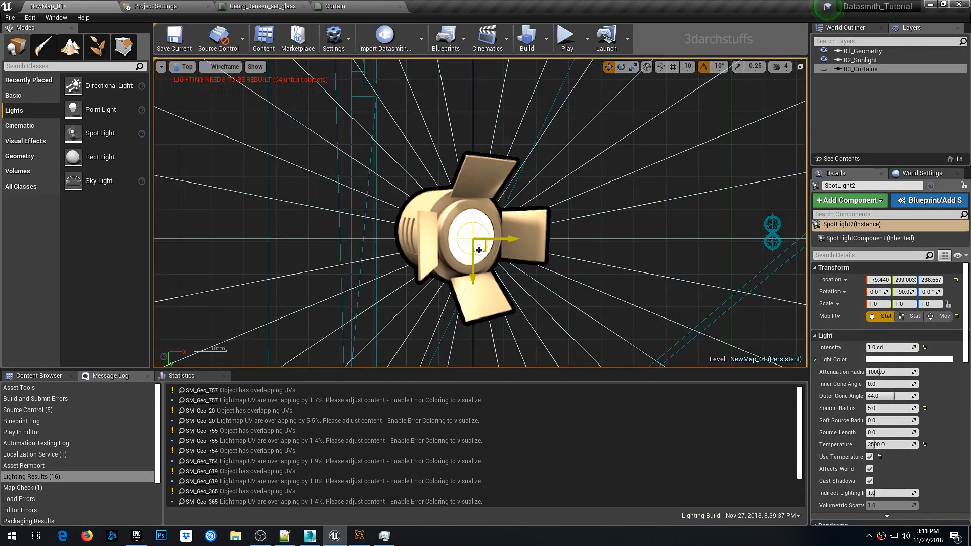
pyautogui.scroll(4, 479, 249)
pyautogui.moveTo(480, 249); pyautogui.dragTo(970, 220)
pyautogui.keyDown('alt'); pyautogui.keyDown('shift'); pyautogui.moveTo(493, 220); pyautogui.dragTo(561, 221); pyautogui.keyUp('shift'); pyautogui.keyUp('alt')
pyautogui.keyDown('alt'); pyautogui.keyDown('shift'); pyautogui.moveTo(500, 216); pyautogui.dragTo(970, 220); pyautogui.keyUp('shift'); pyautogui.keyUp('alt')
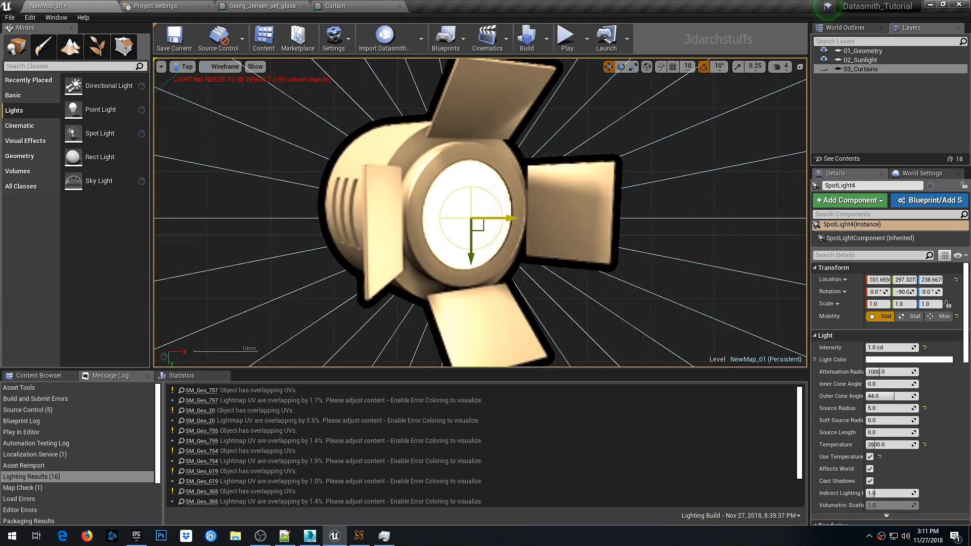
pyautogui.scroll(-5, 502, 216)
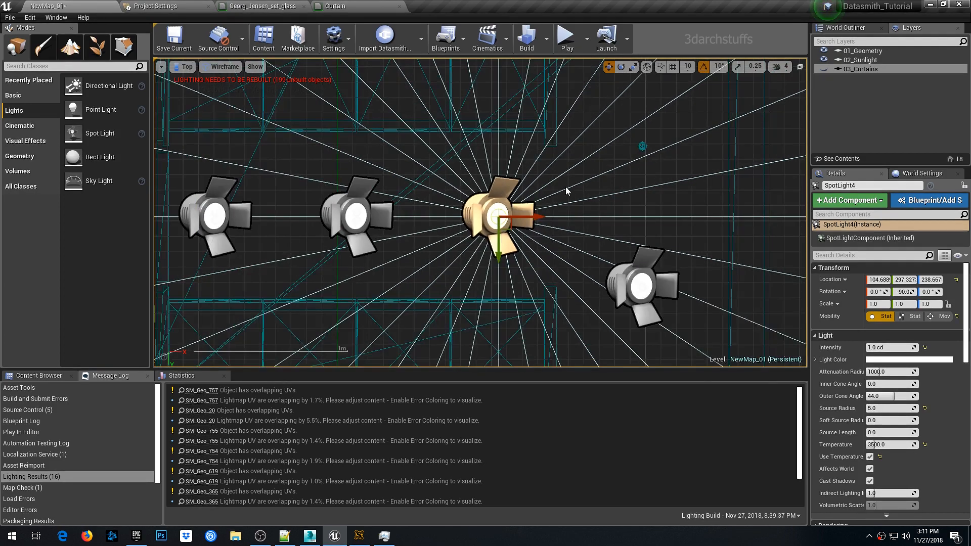
# - Select the original spot light and set its Source Radius to 5
pyautogui.moveTo(559, 196); pyautogui.dragTo(470, 278, button='right')
pyautogui.click(537, 261)
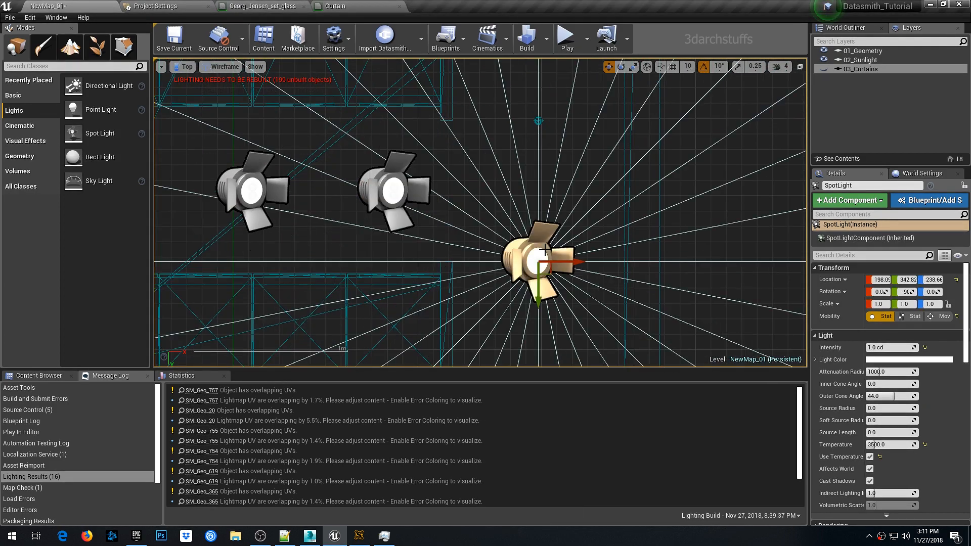
pyautogui.click(891, 408)
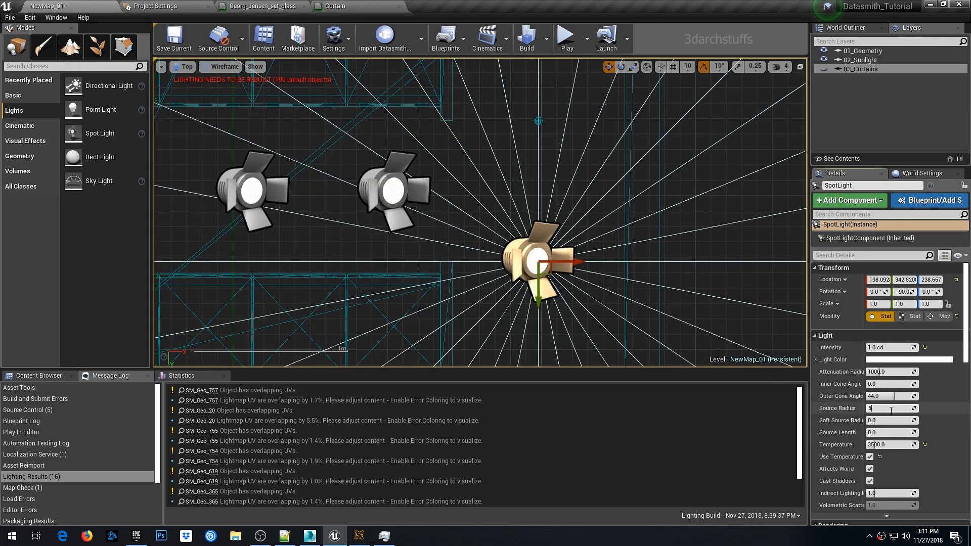
# - Duplicate the original spot light and offset the copy along the wardrobe wall
pyautogui.moveTo(644, 245); pyautogui.dragTo(590, 330, button='right')
pyautogui.moveTo(531, 293); pyautogui.dragTo(535, 224, button='right')
pyautogui.keyDown('alt'); pyautogui.keyDown('shift'); pyautogui.moveTo(493, 319); pyautogui.dragTo(493, 192); pyautogui.keyUp('shift'); pyautogui.keyUp('alt')
pyautogui.scroll(14, 491, 281)
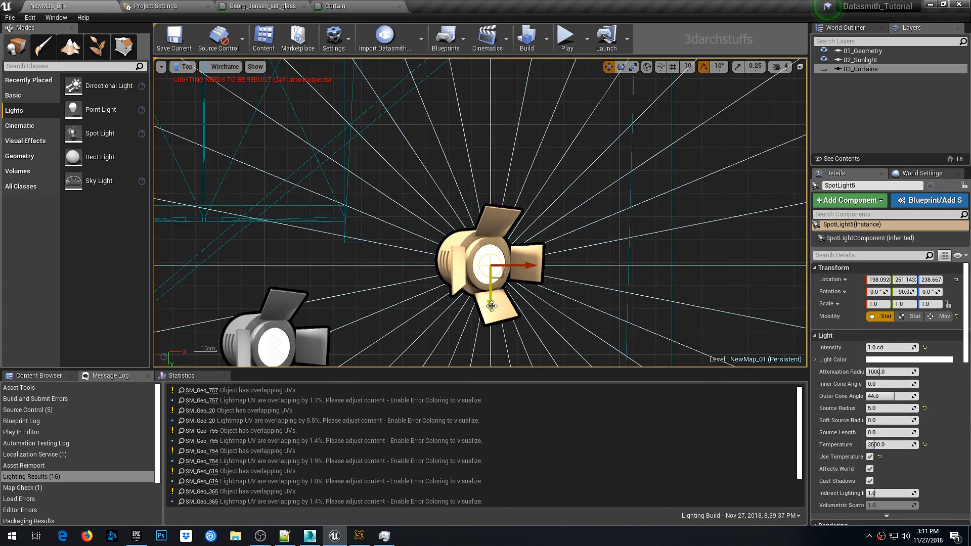
pyautogui.moveTo(490, 285); pyautogui.dragTo(486, 200)
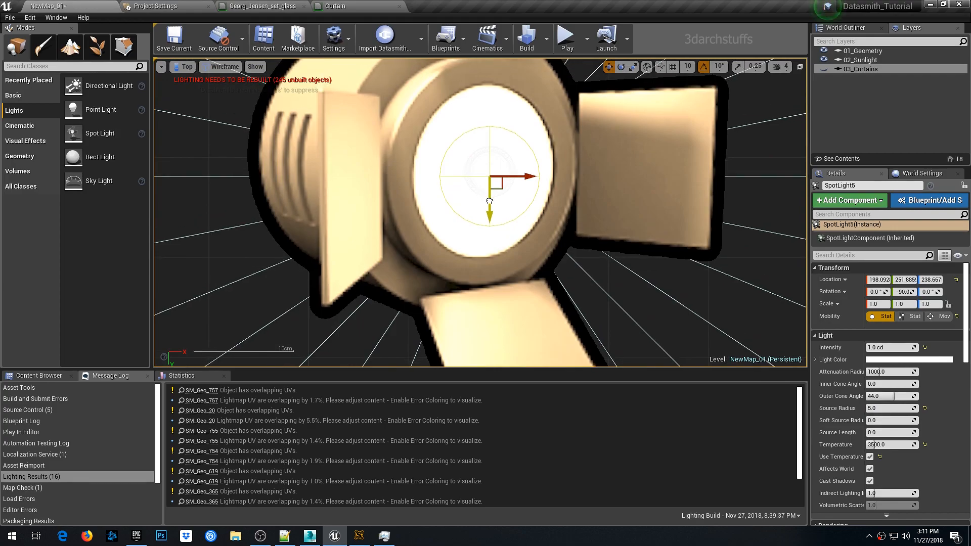
# - Add another spot light copy further along the same wardrobe wall
pyautogui.scroll(-16, 488, 200)
pyautogui.moveTo(534, 175); pyautogui.dragTo(564, 299, button='right')
pyautogui.rightClick(564, 299)
pyautogui.keyDown('alt'); pyautogui.moveTo(491, 356); pyautogui.dragTo(491, 208); pyautogui.keyUp('alt')
pyautogui.scroll(-6, 491, 207)
pyautogui.moveTo(492, 194); pyautogui.dragTo(481, 217, button='right')
pyautogui.scroll(18, 480, 216)
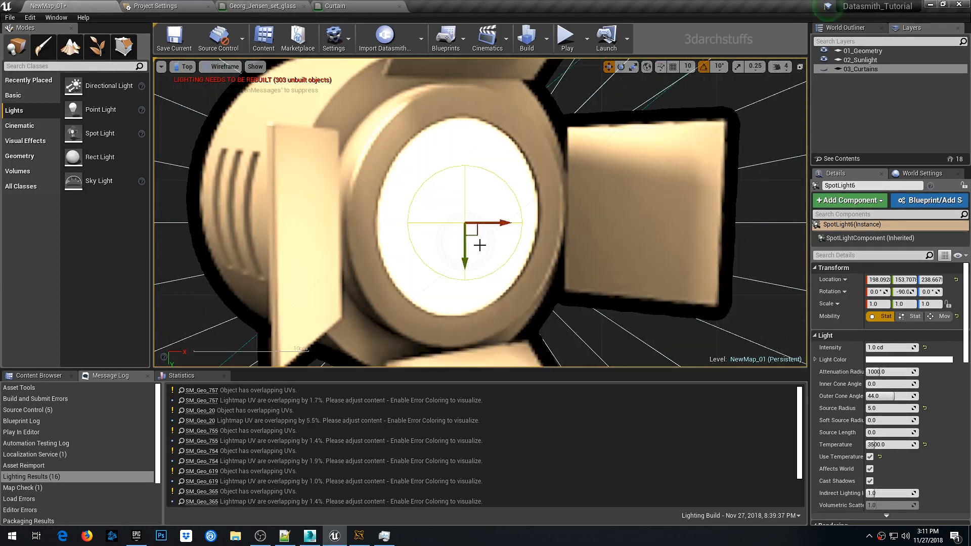
pyautogui.moveTo(477, 236); pyautogui.dragTo(479, 254)
pyautogui.scroll(-20, 483, 251)
pyautogui.scroll(7, 485, 257)
pyautogui.moveTo(486, 238); pyautogui.dragTo(487, 349, button='right')
pyautogui.scroll(-5, 430, 283)
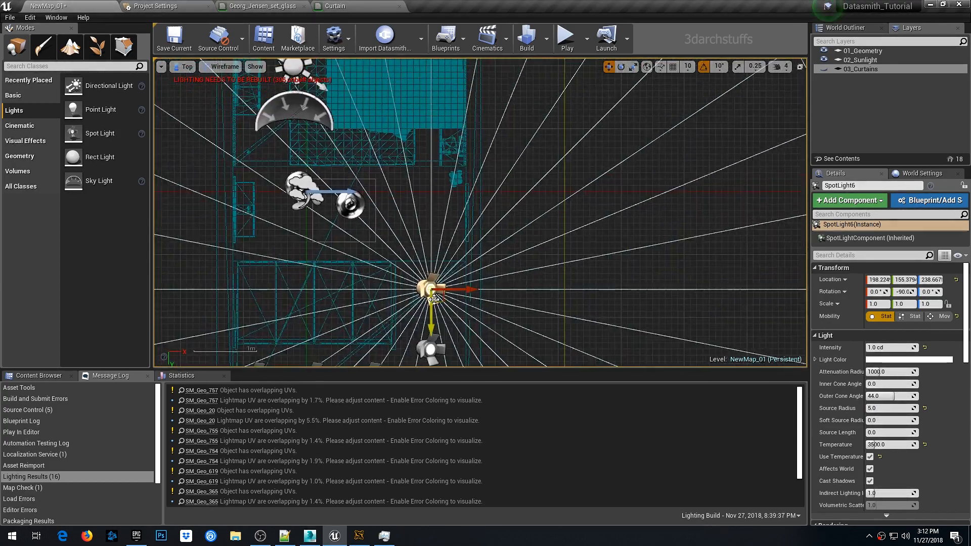
# - Duplicate a spot light onto the opposite side of the room and position it near the ceiling
pyautogui.hotkey('alt', 'g')
pyautogui.keyDown('alt'); pyautogui.moveTo(430, 318); pyautogui.dragTo(499, 213); pyautogui.keyUp('alt')
pyautogui.press('f')
pyautogui.moveTo(543, 153); pyautogui.dragTo(615, 147)
pyautogui.keyDown('alt'); pyautogui.moveTo(556, 202); pyautogui.dragTo(526, 243); pyautogui.keyUp('alt')
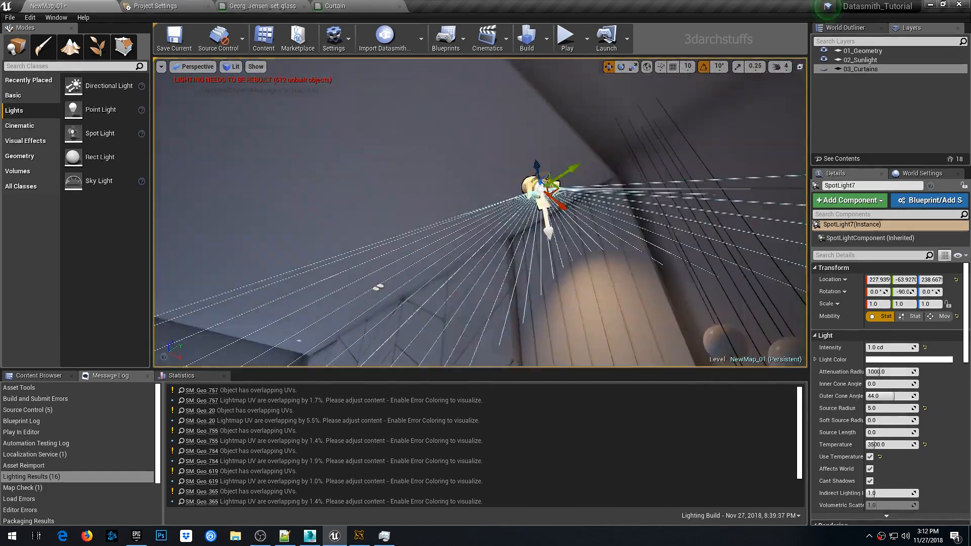
pyautogui.hotkey('alt', 'j')
pyautogui.scroll(18, 477, 239)
pyautogui.hotkey('alt', 'g')
pyautogui.moveTo(436, 228); pyautogui.dragTo(458, 161)
pyautogui.press('f')
pyautogui.moveTo(514, 249); pyautogui.dragTo(514, 259)
pyautogui.hotkey('alt', 'j')
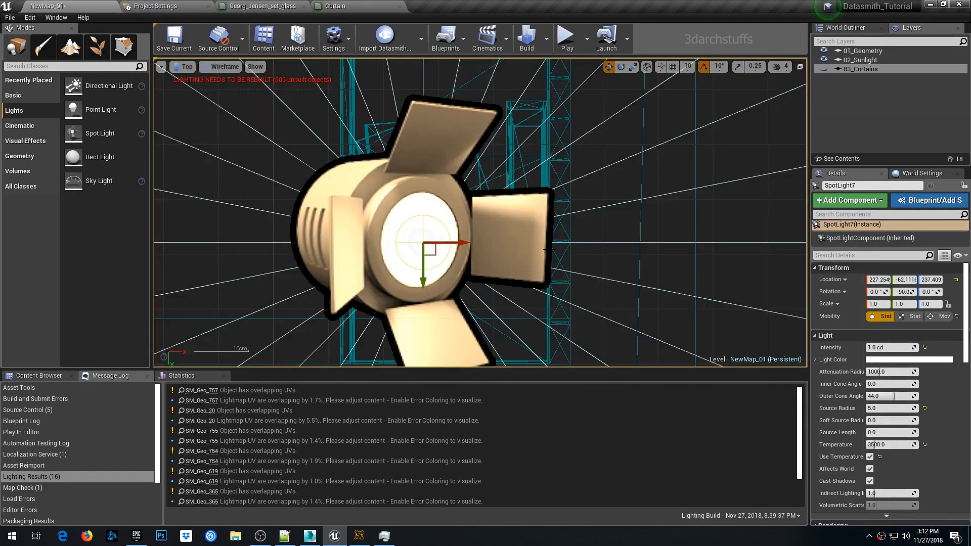
# - Duplicate that spot light further along the opposite wall
pyautogui.hotkey('alt', 'g')
pyautogui.moveTo(575, 248)
pyautogui.keyDown('alt'); pyautogui.mouseDown()
pyautogui.moveTo(541, 278)
pyautogui.moveTo(556, 253)
pyautogui.mouseUp(); pyautogui.keyUp('alt')
pyautogui.keyDown('alt'); pyautogui.moveTo(642, 142); pyautogui.dragTo(463, 182); pyautogui.keyUp('alt')
pyautogui.hotkey('alt', 'j')
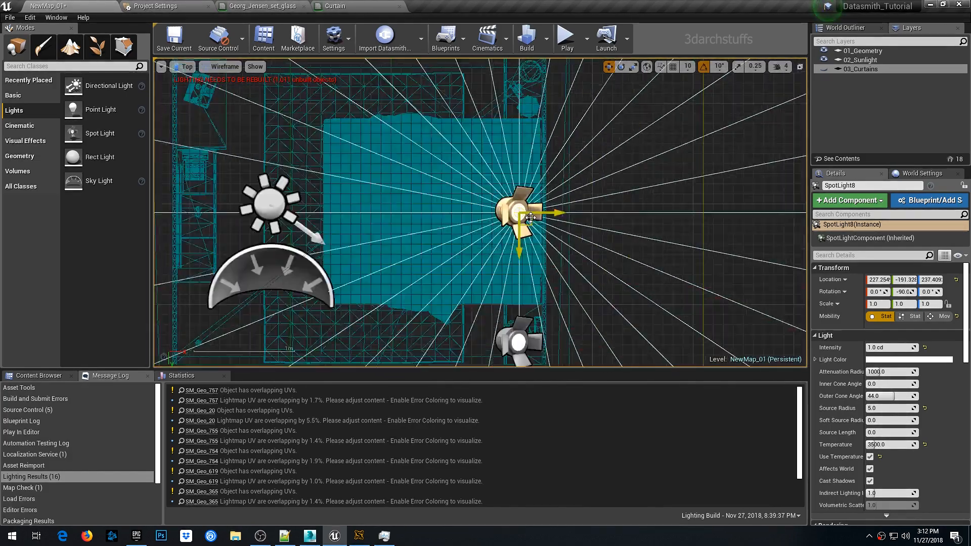
pyautogui.scroll(10, 524, 214)
pyautogui.scroll(-5, 459, 208)
pyautogui.moveTo(506, 152); pyautogui.dragTo(491, 288, button='right')
pyautogui.rightClick(490, 288)
pyautogui.click(441, 344)
pyautogui.scroll(-3, 584, 179)
pyautogui.hotkey('alt', 'g')
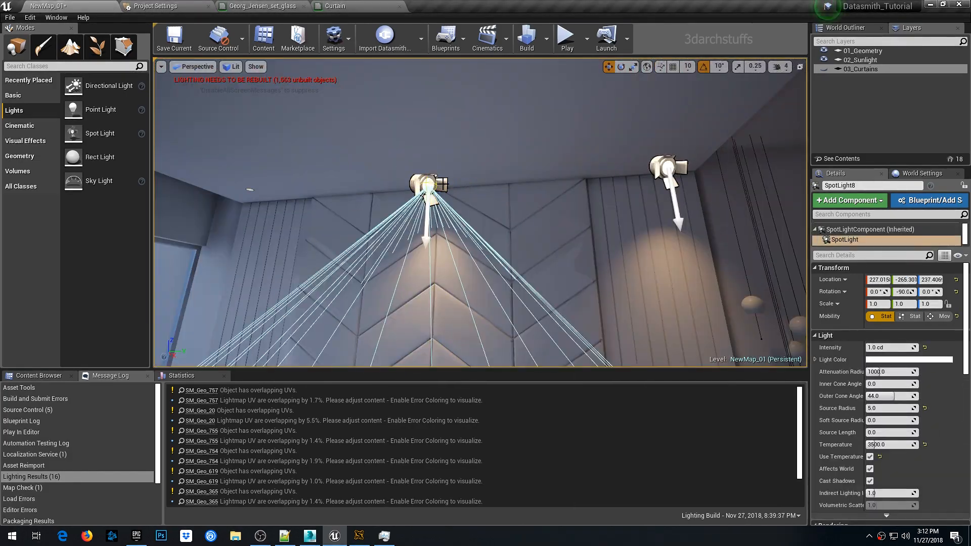
# - Delete the misplaced spot light copy on the wall
pyautogui.keyDown('alt'); pyautogui.keyDown('shift'); pyautogui.moveTo(468, 183); pyautogui.dragTo(354, 183); pyautogui.keyUp('shift'); pyautogui.keyUp('alt')
pyautogui.hotkey('ctrl', 'z')
pyautogui.moveTo(649, 228); pyautogui.dragTo(708, 228, button='right')
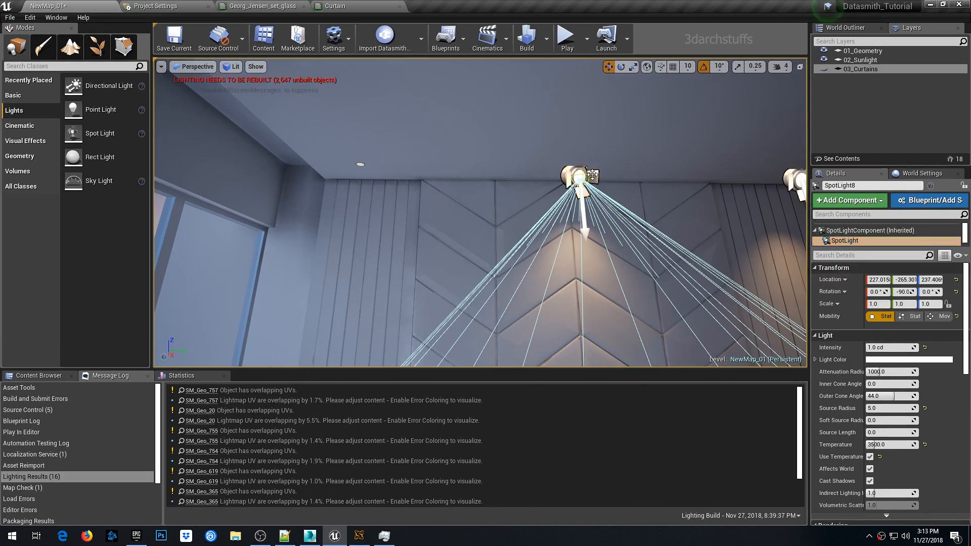
pyautogui.moveTo(592, 175)
pyautogui.mouseDown(button='right')
pyautogui.moveTo(637, 174)
pyautogui.moveTo(475, 183)
pyautogui.moveTo(607, 182)
pyautogui.mouseUp(button='right')
pyautogui.hotkey('ctrl', 'z')
pyautogui.press('Delete')
# - Duplicate a spot light into the gap between the existing lights along that wall
pyautogui.click(633, 126)
pyautogui.keyDown('alt'); pyautogui.keyDown('shift'); pyautogui.moveTo(652, 127); pyautogui.dragTo(344, 188); pyautogui.keyUp('shift'); pyautogui.keyUp('alt')
pyautogui.click(657, 164)
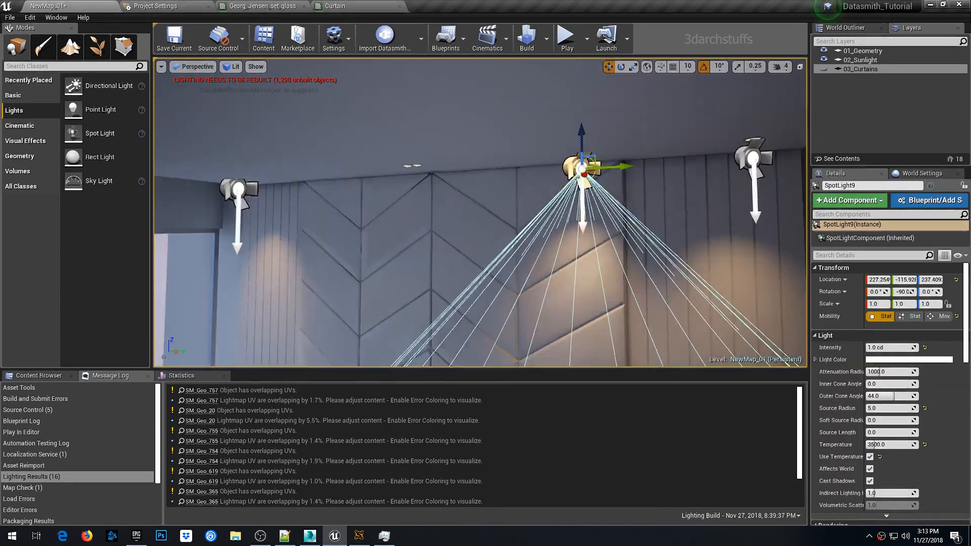
pyautogui.moveTo(557, 177); pyautogui.dragTo(607, 177, button='right')
pyautogui.moveTo(549, 169); pyautogui.dragTo(373, 171)
pyautogui.hotkey('alt', 'j')
pyautogui.press('f')
pyautogui.scroll(-8, 565, 150)
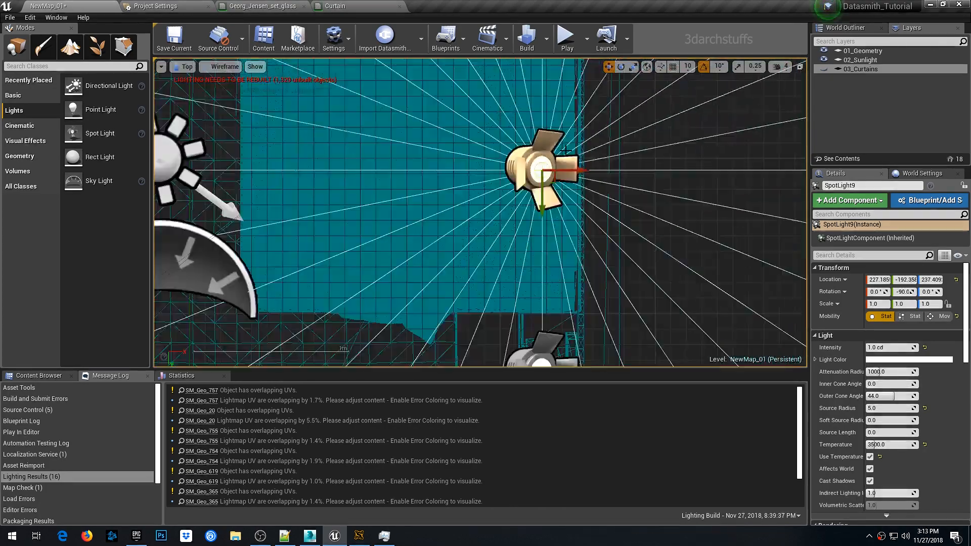
# - Duplicate another spot light toward the window corner
pyautogui.keyDown('alt'); pyautogui.moveTo(543, 203); pyautogui.dragTo(543, 75); pyautogui.keyUp('alt')
pyautogui.press('f')
pyautogui.moveTo(498, 168); pyautogui.dragTo(495, 135)
pyautogui.hotkey('alt', 'g')
pyautogui.moveTo(495, 136); pyautogui.dragTo(384, 136, button='right')
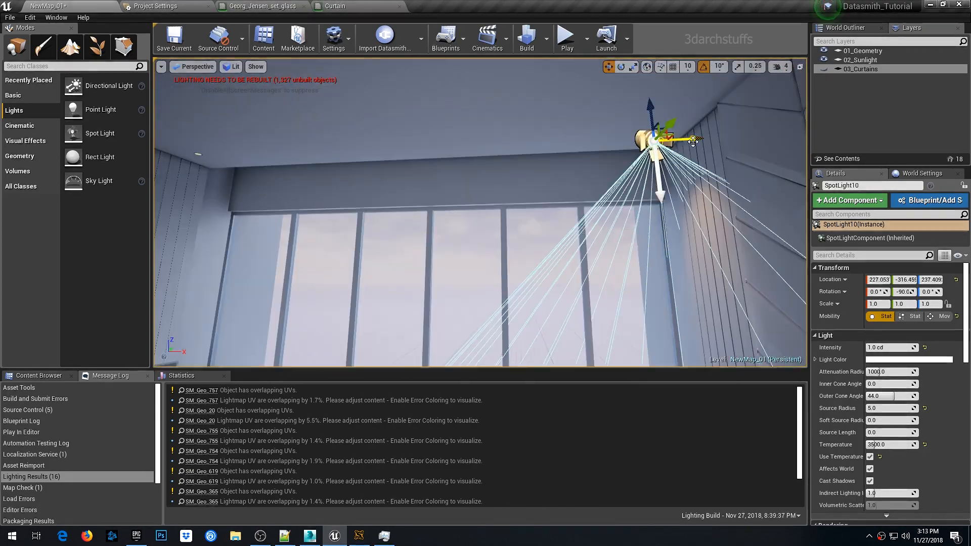
# - Duplicate a spot light across to the third side of the room
pyautogui.keyDown('alt'); pyautogui.moveTo(693, 141); pyautogui.dragTo(212, 152); pyautogui.keyUp('alt')
pyautogui.hotkey('alt', 'j')
pyautogui.press('f')
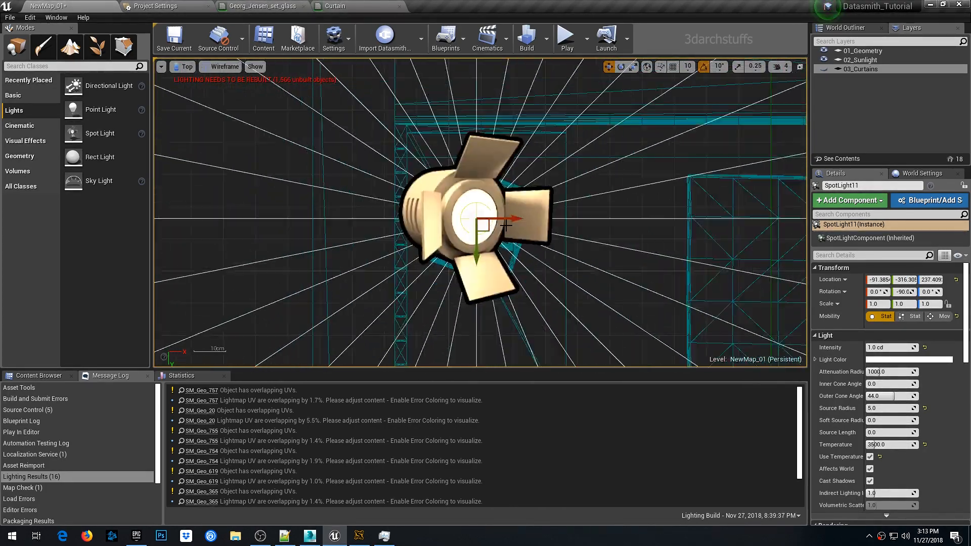
# - Add further spot light copies along that third side in top view
pyautogui.scroll(-8, 506, 225)
pyautogui.keyDown('alt'); pyautogui.moveTo(482, 111); pyautogui.dragTo(482, 252); pyautogui.keyUp('alt')
pyautogui.scroll(12, 482, 218)
pyautogui.scroll(-10, 505, 271)
pyautogui.moveTo(570, 253); pyautogui.dragTo(481, 156, button='right')
pyautogui.scroll(-2, 481, 156)
pyautogui.keyDown('alt'); pyautogui.moveTo(352, 112); pyautogui.dragTo(352, 315); pyautogui.keyUp('alt')
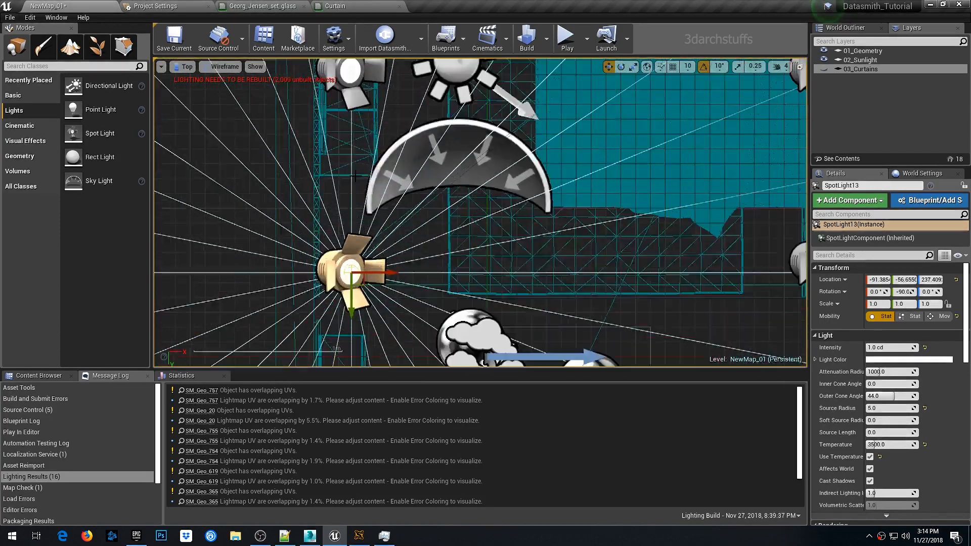
# - Duplicate one more spot light at the end of that row
pyautogui.press('f')
pyautogui.moveTo(438, 277); pyautogui.dragTo(436, 227)
pyautogui.hotkey('alt', 'g')
pyautogui.moveTo(436, 228); pyautogui.dragTo(394, 190, button='right')
pyautogui.keyDown('alt'); pyautogui.moveTo(663, 189); pyautogui.dragTo(544, 207); pyautogui.keyUp('alt')
pyautogui.hotkey('alt', 'j')
pyautogui.press('f')
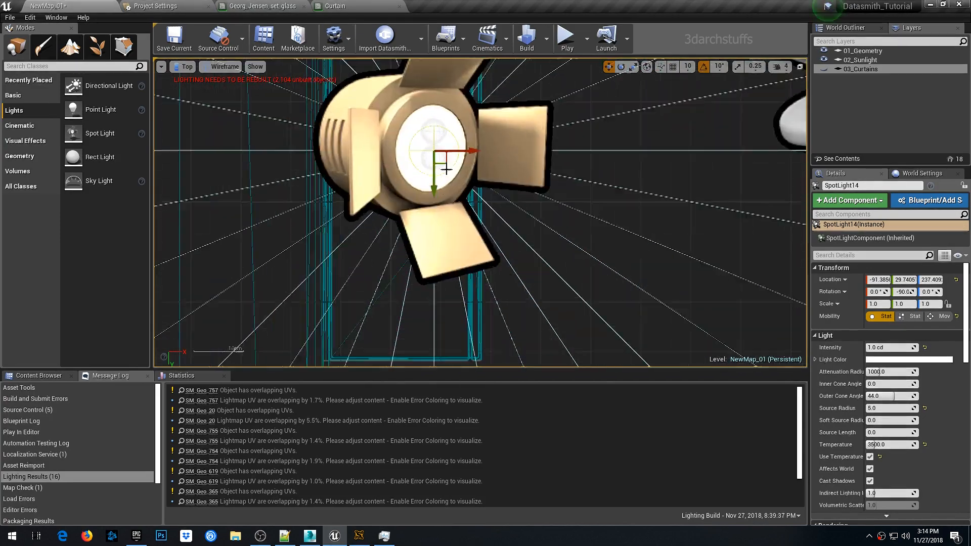
# - Duplicate a spot light across toward the middle of the room
pyautogui.moveTo(445, 163); pyautogui.dragTo(443, 148)
pyautogui.scroll(-12, 445, 152)
pyautogui.hotkey('alt', 'g')
pyautogui.moveTo(555, 207); pyautogui.dragTo(556, 233, button='right')
pyautogui.keyDown('alt'); pyautogui.moveTo(598, 218); pyautogui.dragTo(406, 180); pyautogui.keyUp('alt')
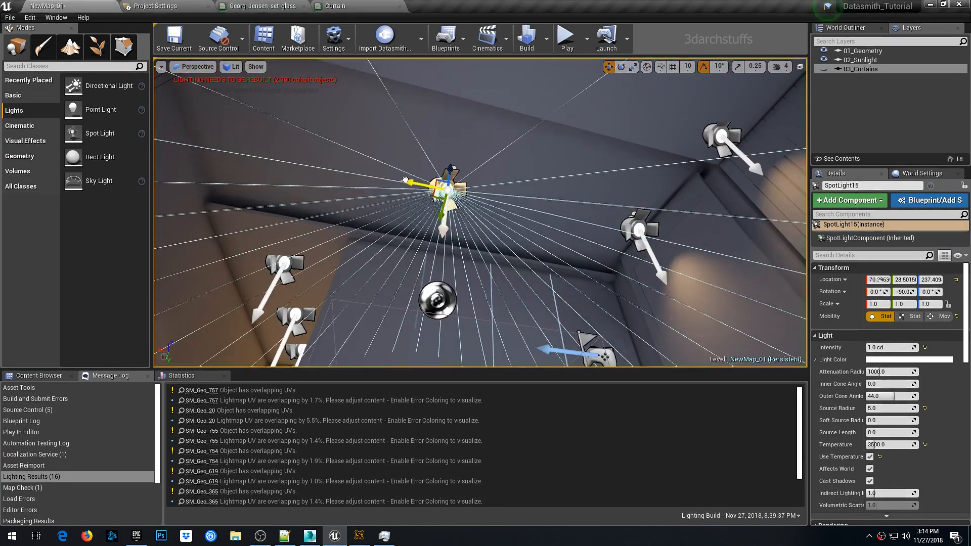
# - Review the spot light layout in perspective with game view toggled and select a ceiling spot light
pyautogui.hotkey('alt', 'j')
pyautogui.press('f')
pyautogui.scroll(5, 521, 197)
pyautogui.hotkey('alt', 'g')
pyautogui.rightClick(555, 194)
pyautogui.press('Escape')
pyautogui.press('Escape')
pyautogui.press('g')
pyautogui.moveTo(555, 194); pyautogui.dragTo(533, 165, button='right')
pyautogui.press('g')
pyautogui.click(394, 152)
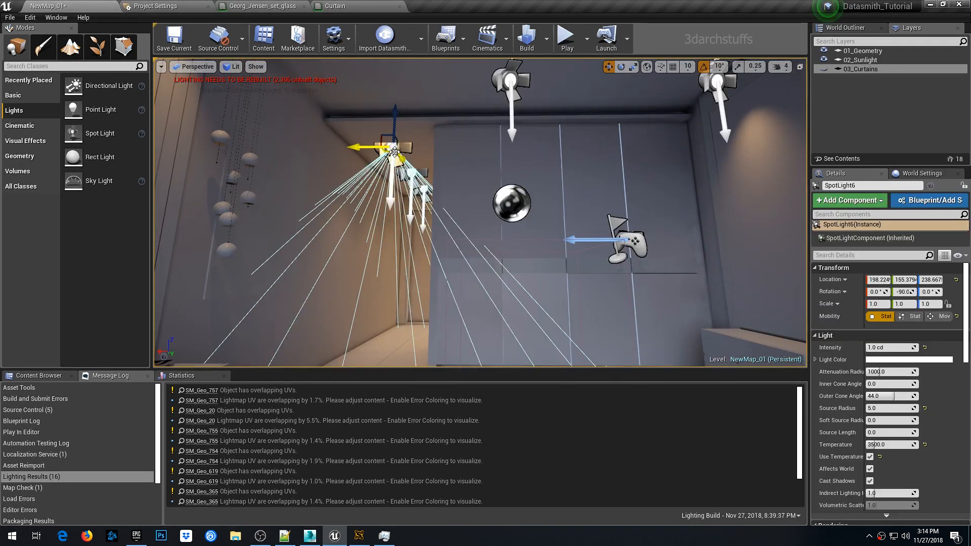
# - Select all spot lights, clear the selection, and rebuild the scene lighting
pyautogui.rightClick(394, 151)
pyautogui.moveTo(421, 253)
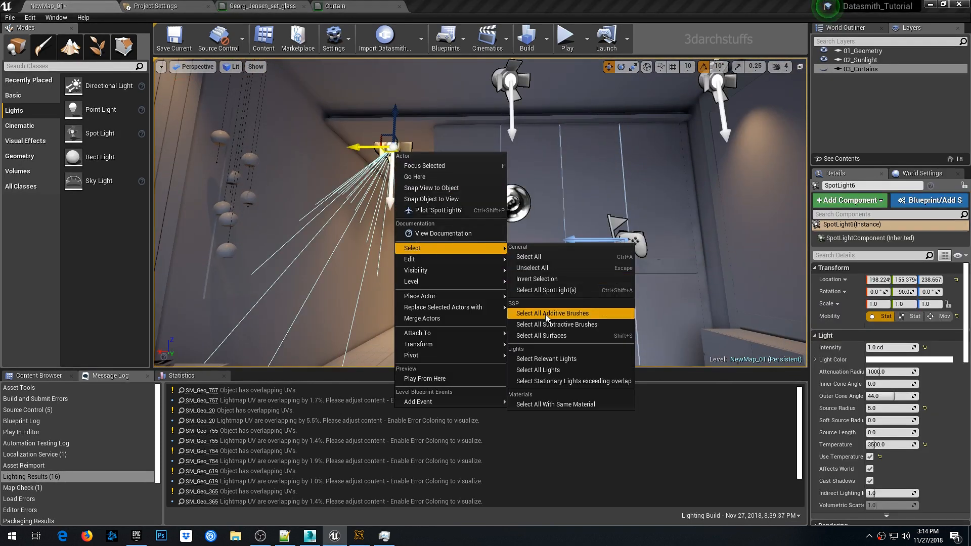
pyautogui.click(553, 291)
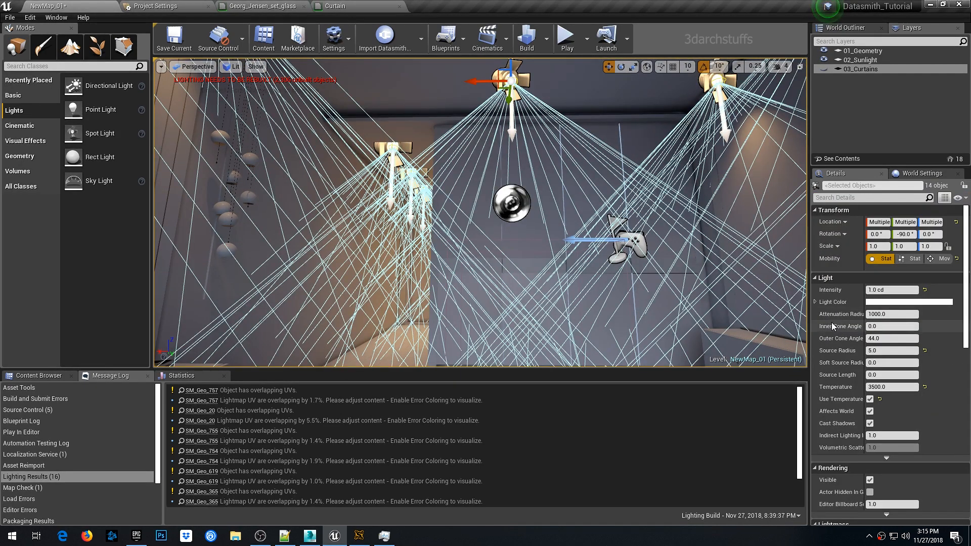
pyautogui.moveTo(630, 271); pyautogui.dragTo(642, 273, button='right')
pyautogui.press('g')
pyautogui.press('1')
pyautogui.press('Escape')
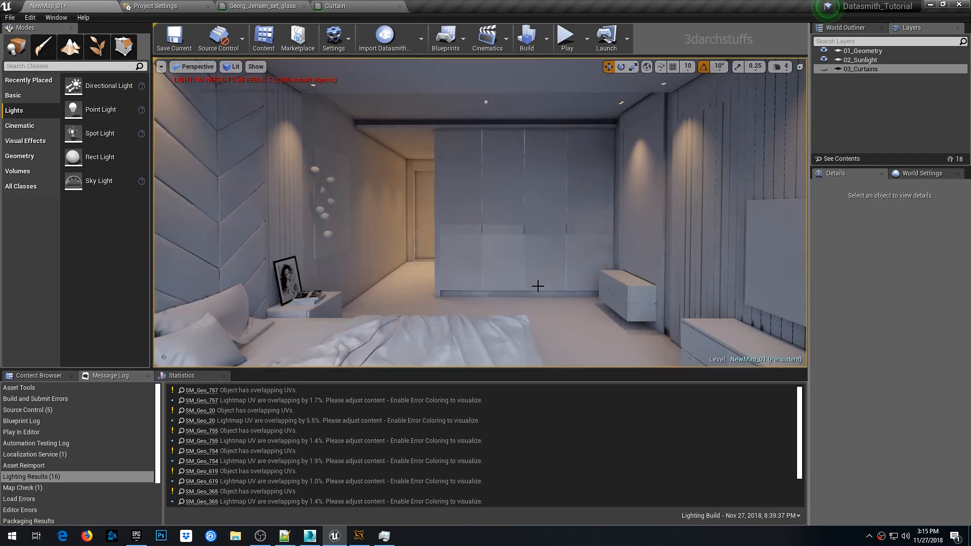
pyautogui.click(526, 38)
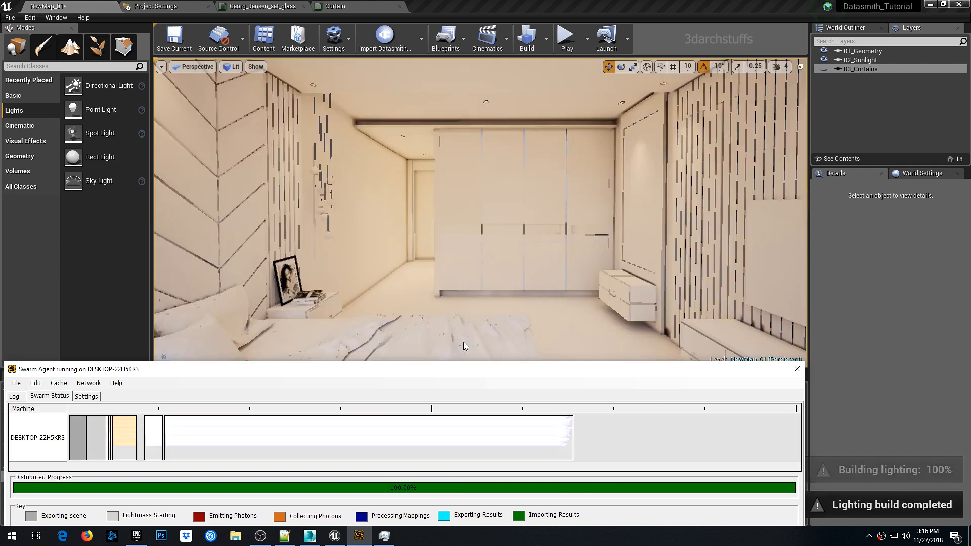
# - Inspect the baked lighting around the room from different viewpoints
pyautogui.click(466, 5)
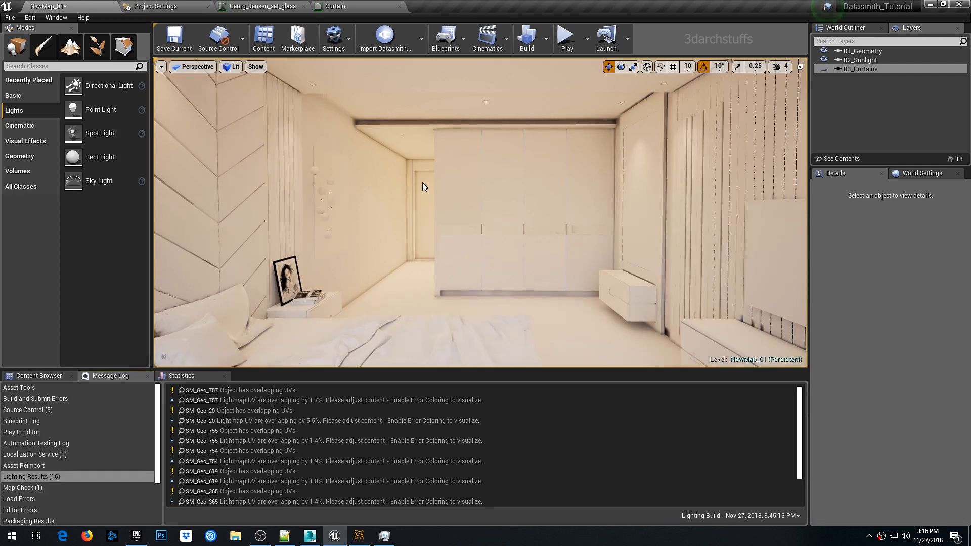
pyautogui.scroll(5, 422, 183)
pyautogui.moveTo(453, 178); pyautogui.dragTo(426, 178, button='right')
pyautogui.moveTo(498, 177); pyautogui.dragTo(681, 174, button='right')
pyautogui.scroll(4, 499, 177)
pyautogui.scroll(2, 518, 171)
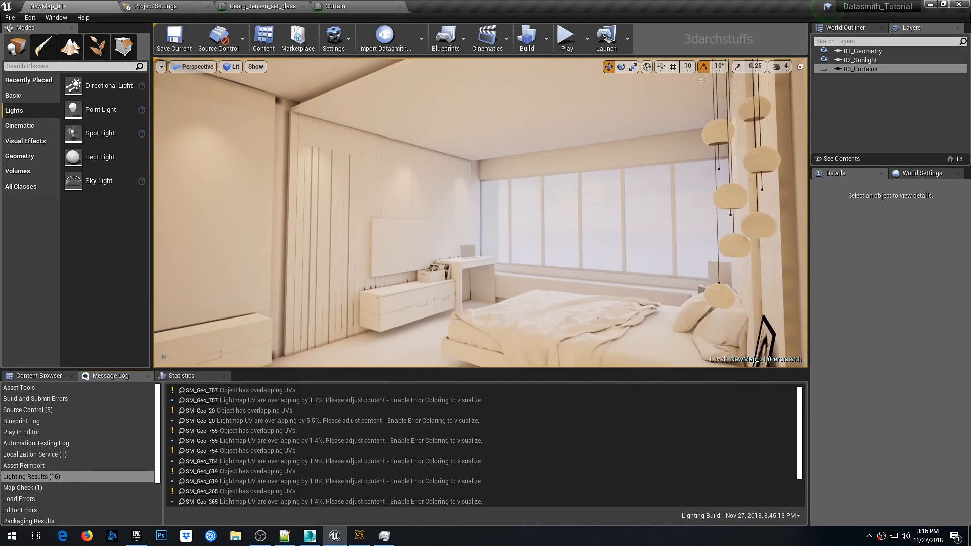
pyautogui.scroll(3, 511, 171)
pyautogui.moveTo(511, 171); pyautogui.dragTo(384, 170, button='right')
pyautogui.press('g')
pyautogui.moveTo(489, 193); pyautogui.dragTo(367, 192, button='right')
# - Select a ceiling spot light, extend the selection to all spot lights, and set their inner cone angle to 30°
pyautogui.rightClick(517, 188)
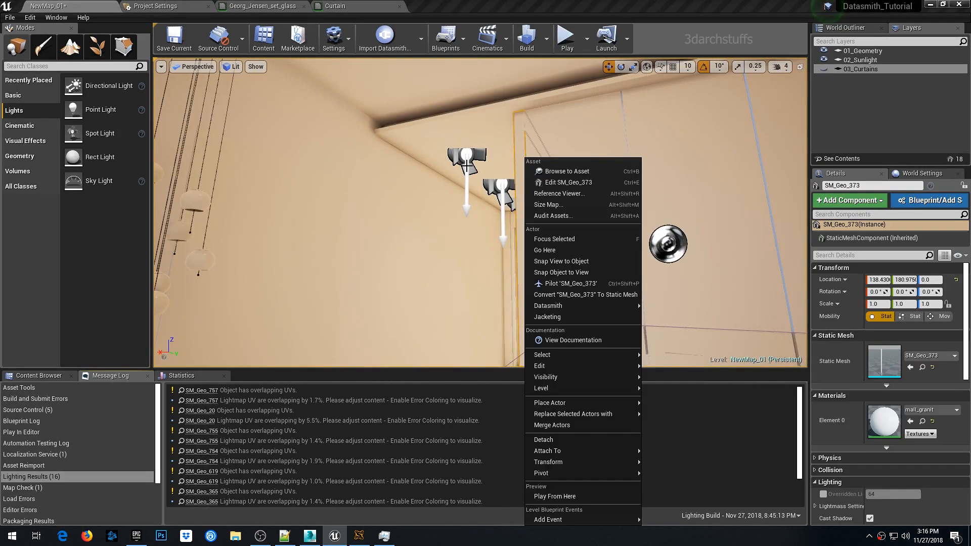
pyautogui.click(470, 172)
pyautogui.moveTo(543, 203); pyautogui.dragTo(593, 203, button='right')
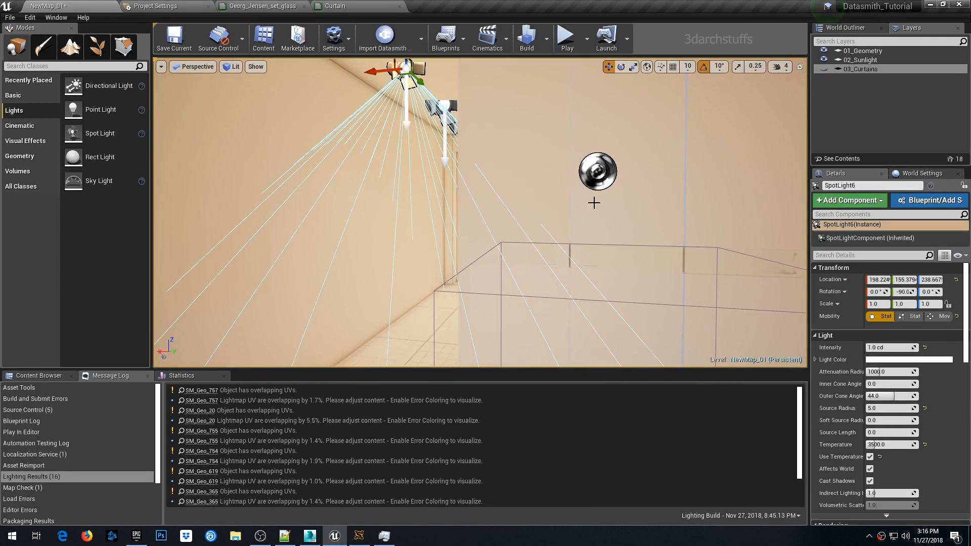
pyautogui.moveTo(516, 175); pyautogui.dragTo(515, 153, button='right')
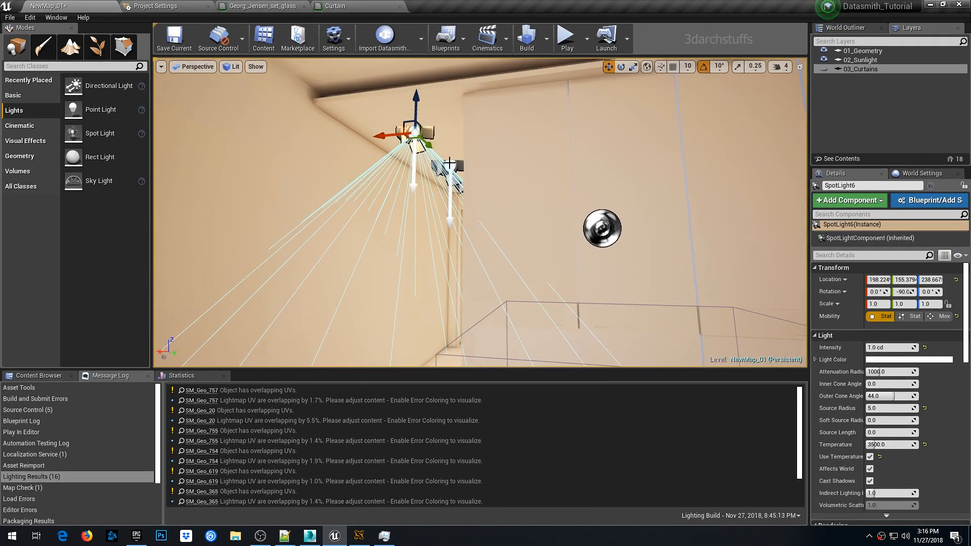
pyautogui.rightClick(415, 133)
pyautogui.moveTo(454, 231)
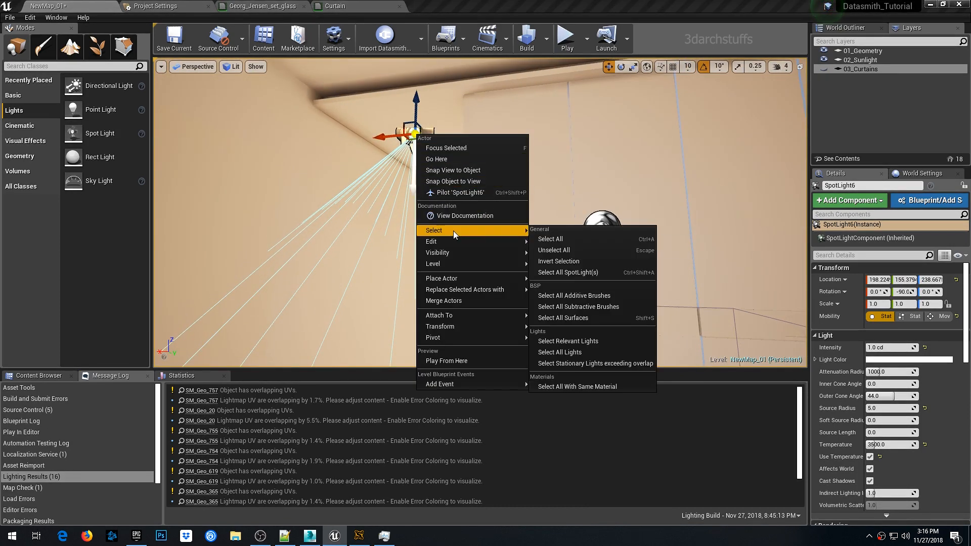
pyautogui.click(566, 272)
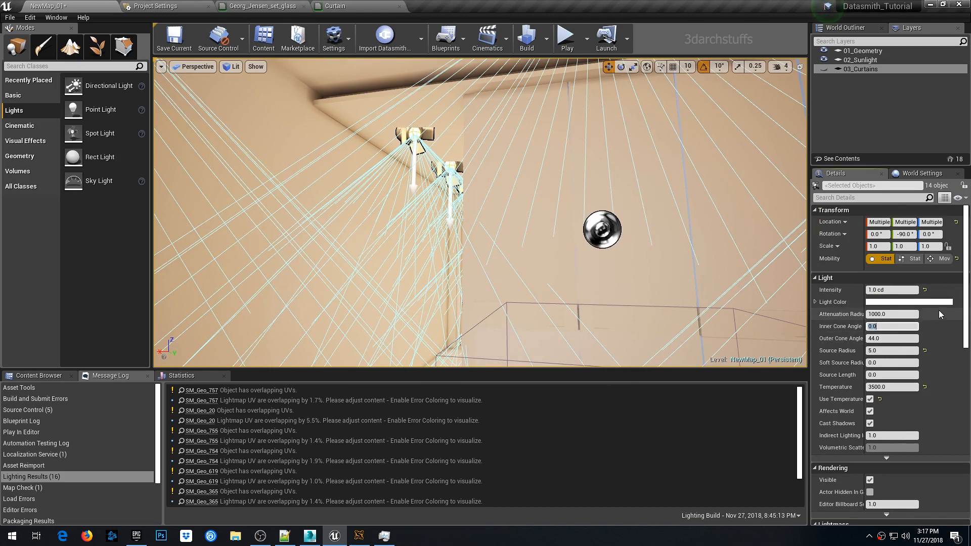
pyautogui.write('30')
pyautogui.press('Return')
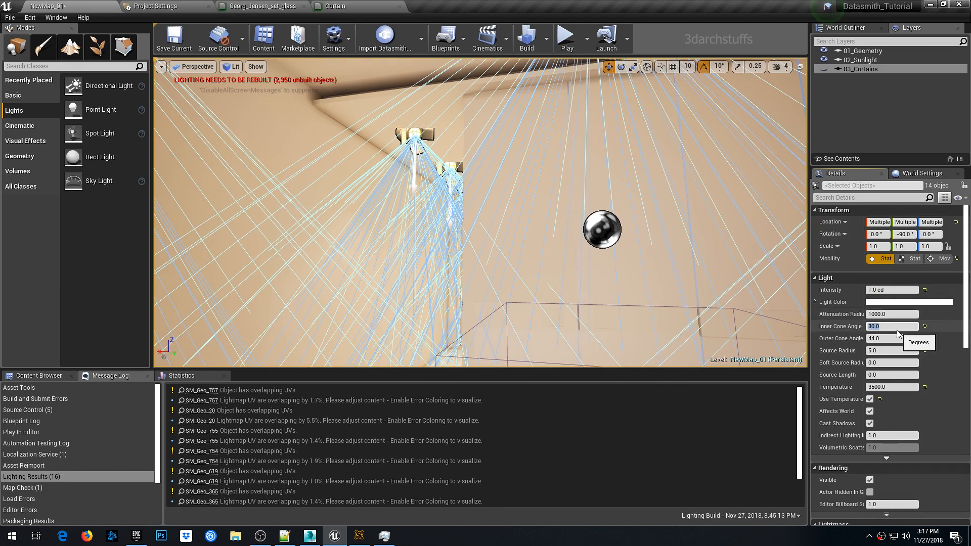
# - Try inner and outer cone angles of 45°, 30° and 60° on all the spot lights
pyautogui.write('45')
pyautogui.press('Return')
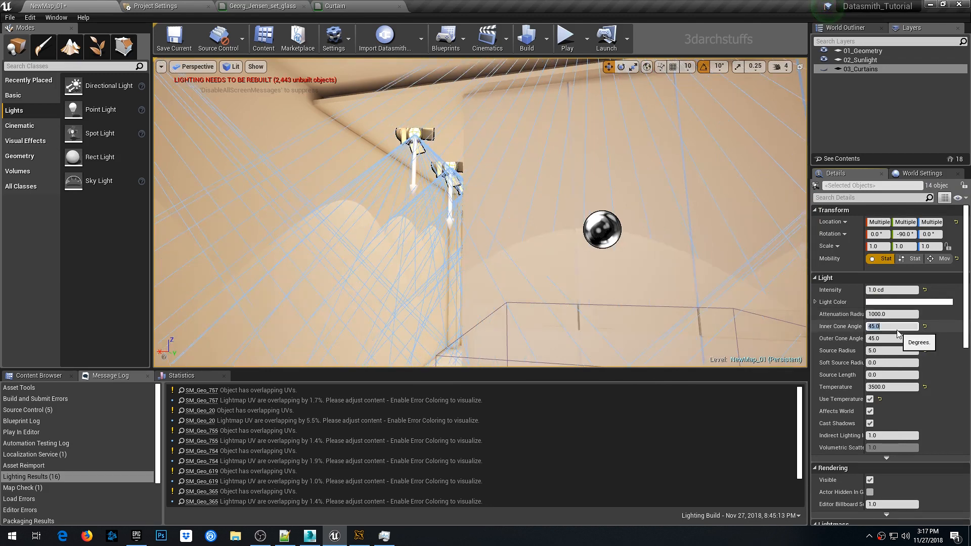
pyautogui.click(889, 338)
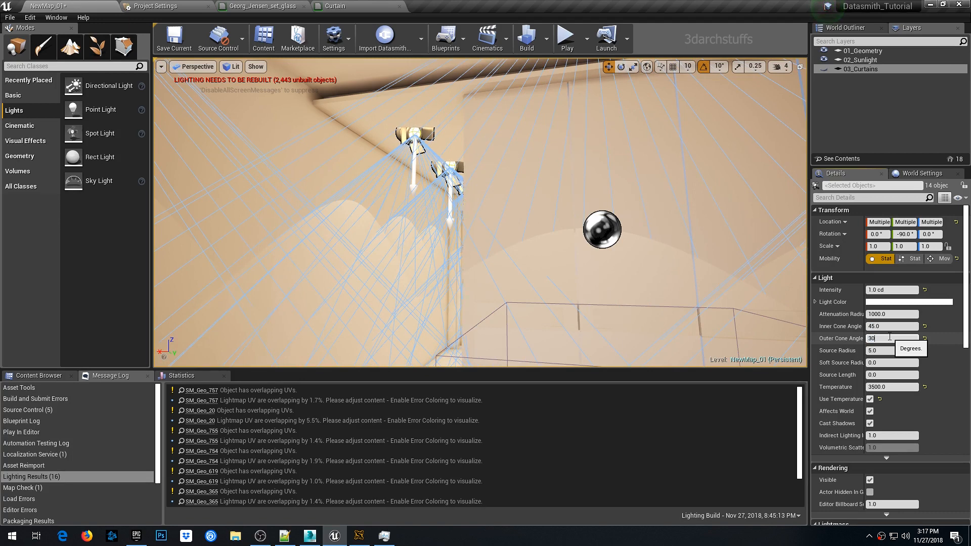
pyautogui.write('30')
pyautogui.press('Return')
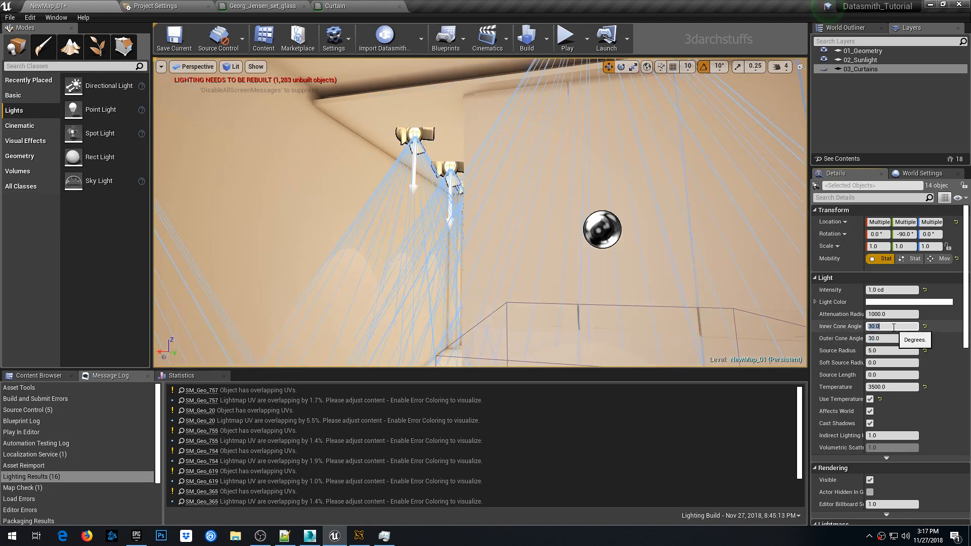
pyautogui.click(894, 328)
pyautogui.write('60')
pyautogui.press('Return')
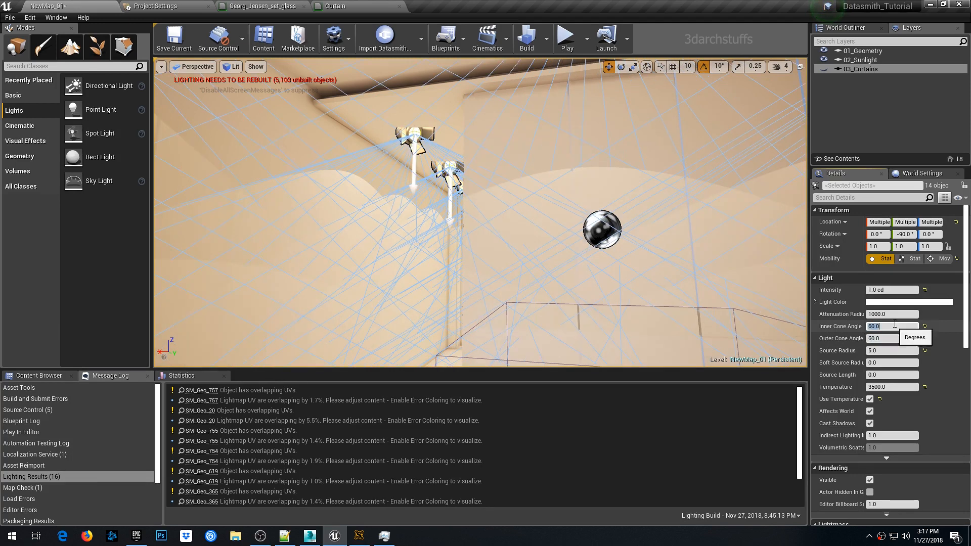
# - Set the spot lights' inner cone angle to 45° while keeping the outer at 60°
pyautogui.click(893, 339)
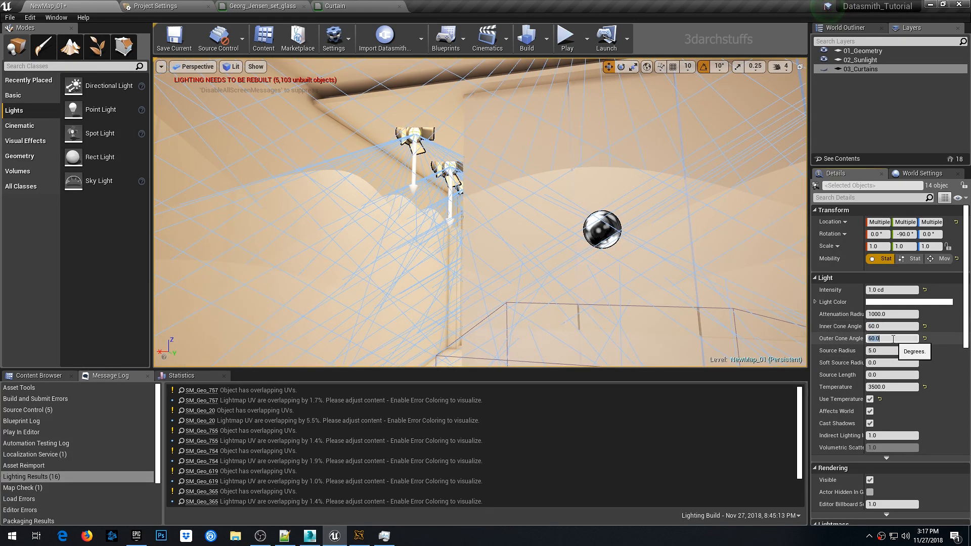
pyautogui.click(892, 336)
pyautogui.hotkey('shift', 'Tab')
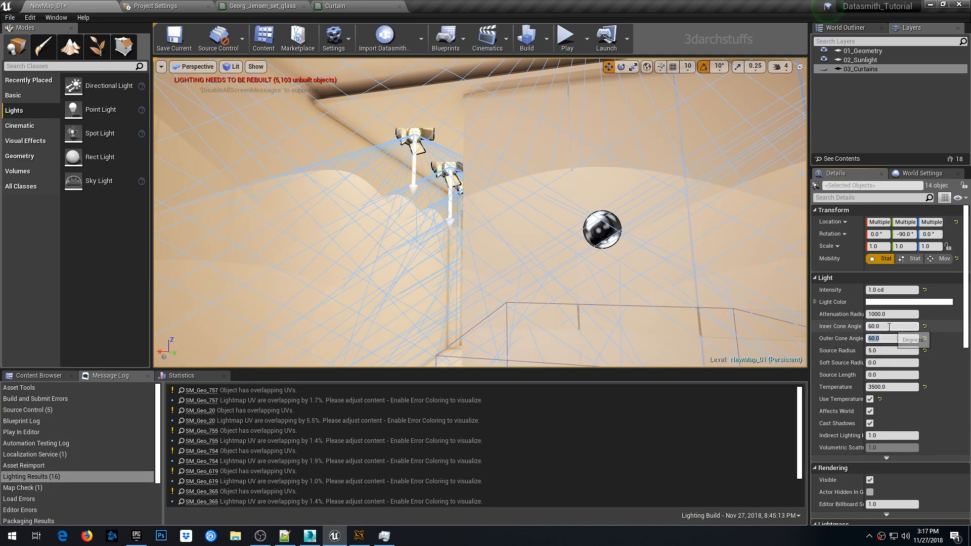
pyautogui.write('4')
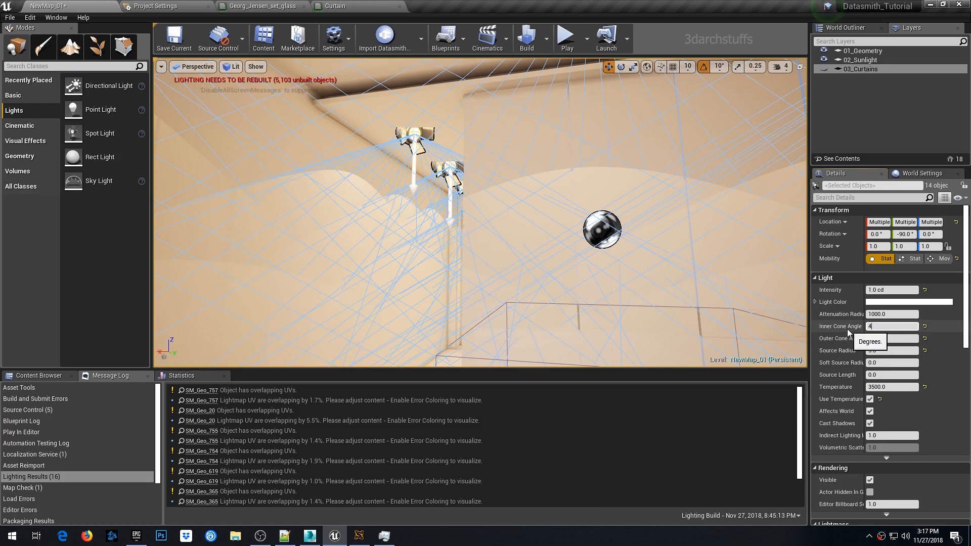
pyautogui.write('5')
pyautogui.press('Return')
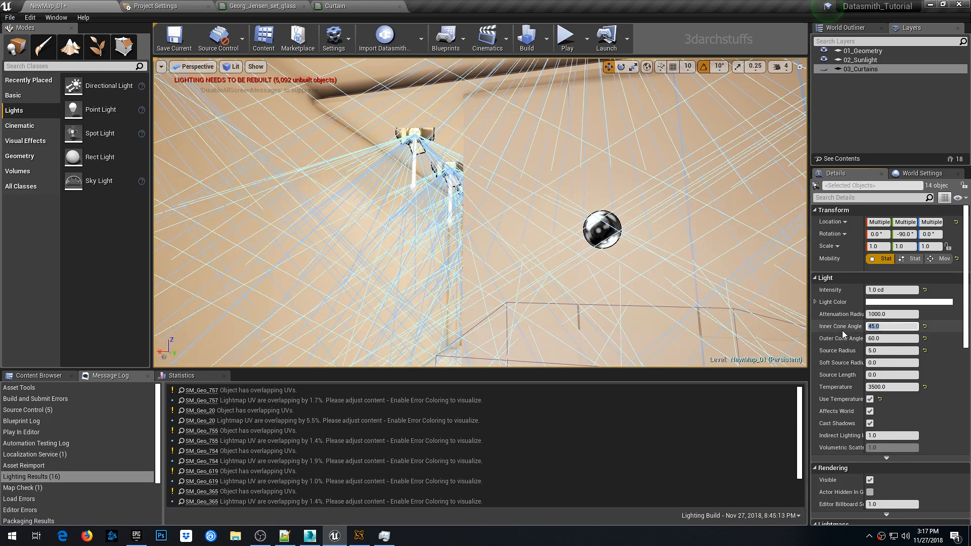
# - Set all spot lights' inner cone angle to 30° and outer cone angle to 45°
pyautogui.scroll(3, 378, 231)
pyautogui.moveTo(435, 214); pyautogui.dragTo(368, 213, button='middle')
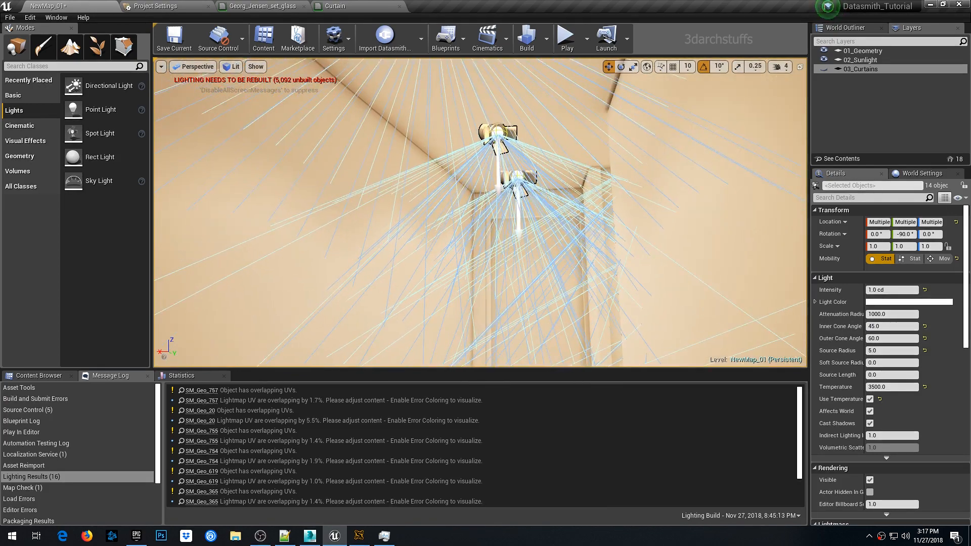
pyautogui.click(890, 326)
pyautogui.press('Return')
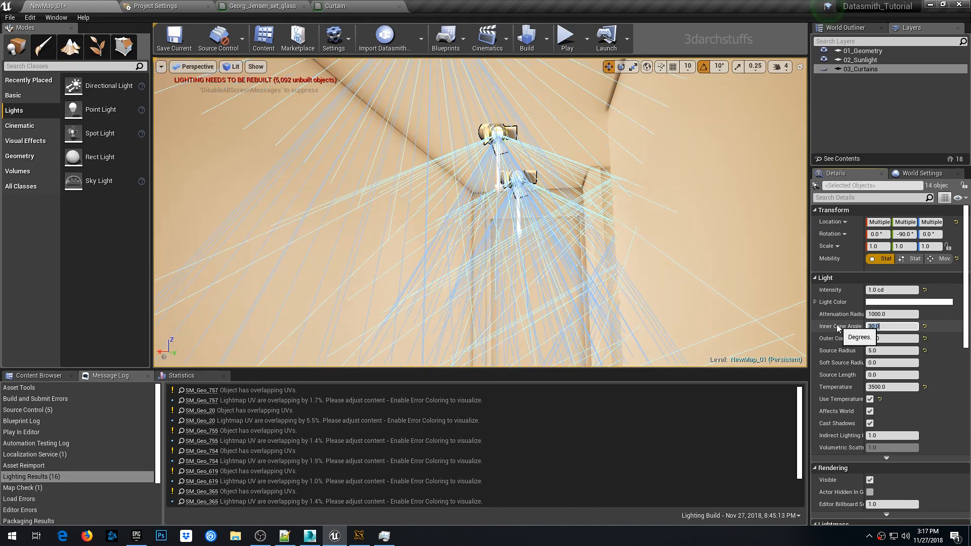
pyautogui.click(898, 339)
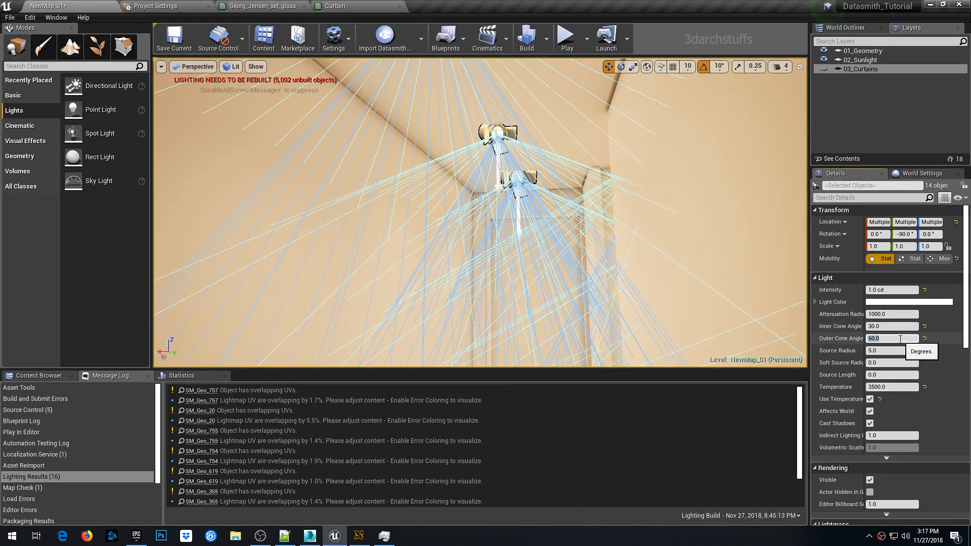
pyautogui.write('45')
pyautogui.press('Return')
# - Add the selected spot lights to a new layer named 04_All_Spot_lights
pyautogui.moveTo(698, 242); pyautogui.dragTo(628, 288, button='right')
pyautogui.click(902, 290)
pyautogui.click(926, 291)
pyautogui.moveTo(605, 248); pyautogui.dragTo(709, 233, button='right')
pyautogui.press('g')
pyautogui.rightClick(888, 103)
pyautogui.click(891, 130)
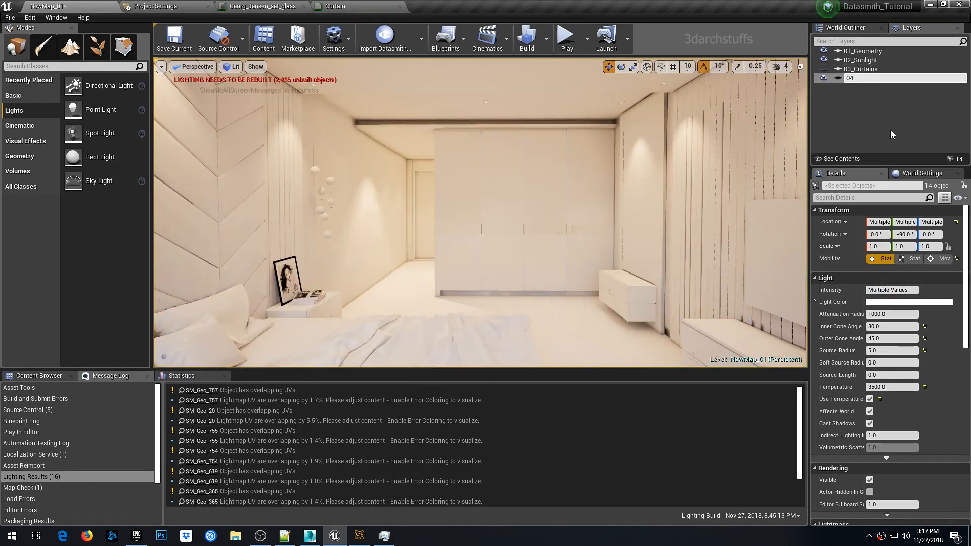
pyautogui.write('04_All_Spot_lights')
pyautogui.press('Return')
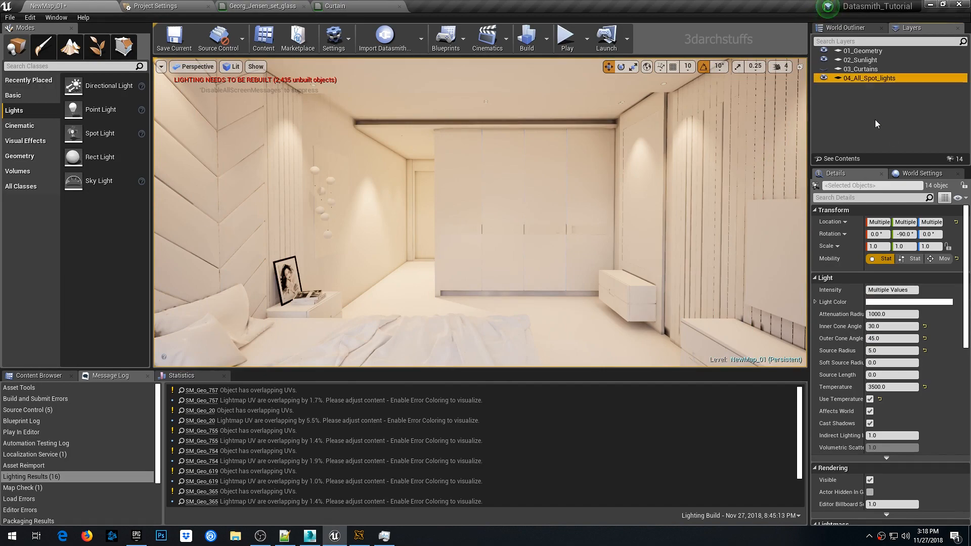
# - Set the spot lights' intensity to 8 cd and view the effect in the room
pyautogui.moveTo(448, 219); pyautogui.dragTo(562, 211, button='right')
pyautogui.press('g')
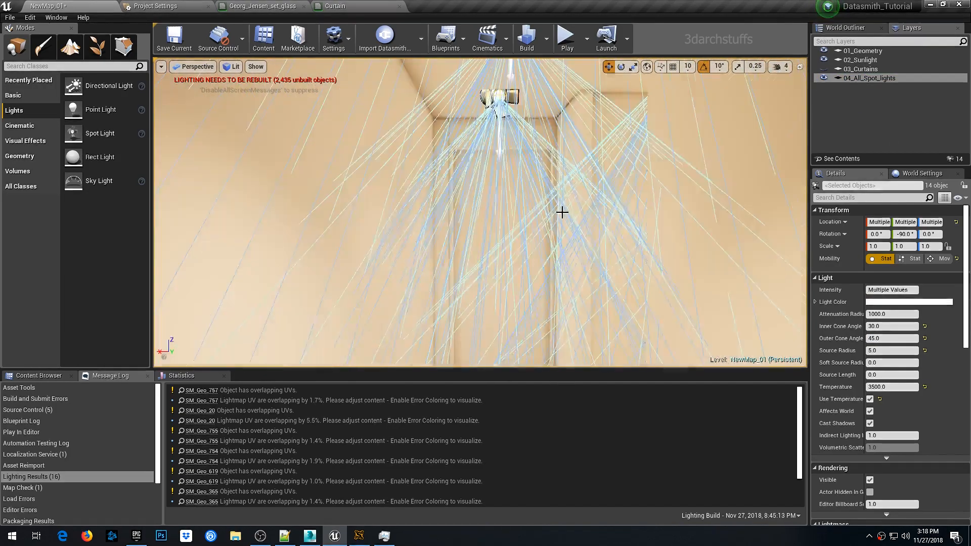
pyautogui.click(879, 290)
pyautogui.write('8')
pyautogui.press('Return')
pyautogui.moveTo(638, 217); pyautogui.dragTo(708, 210, button='right')
pyautogui.press('g')
pyautogui.moveTo(566, 218); pyautogui.dragTo(536, 225, button='right')
pyautogui.rightClick(591, 229)
pyautogui.press('Escape')
# - Select the spot light layer's actors and set their intensity to 1 cd
pyautogui.doubleClick(904, 78)
pyautogui.moveTo(607, 202); pyautogui.dragTo(572, 213, button='right')
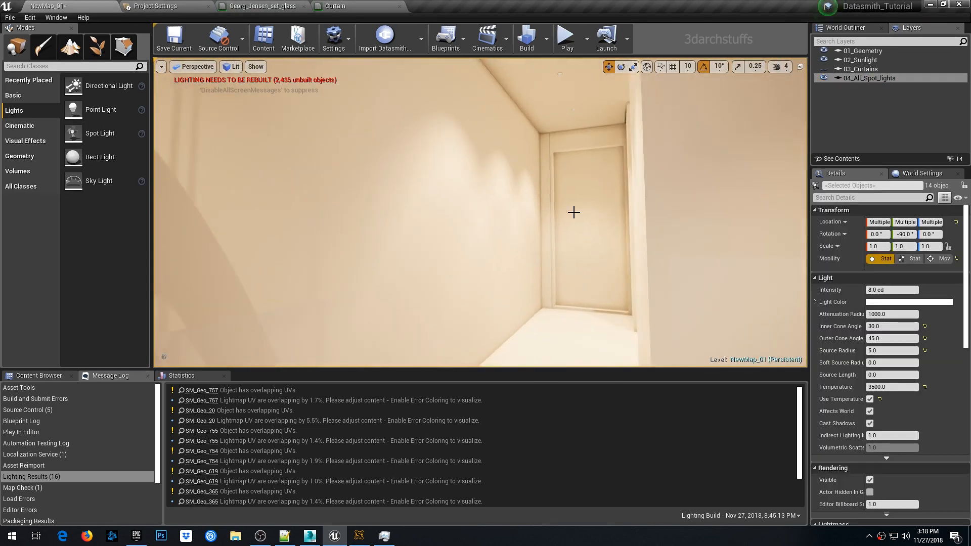
pyautogui.press('1')
pyautogui.click(888, 290)
pyautogui.write('1')
pyautogui.press('Return')
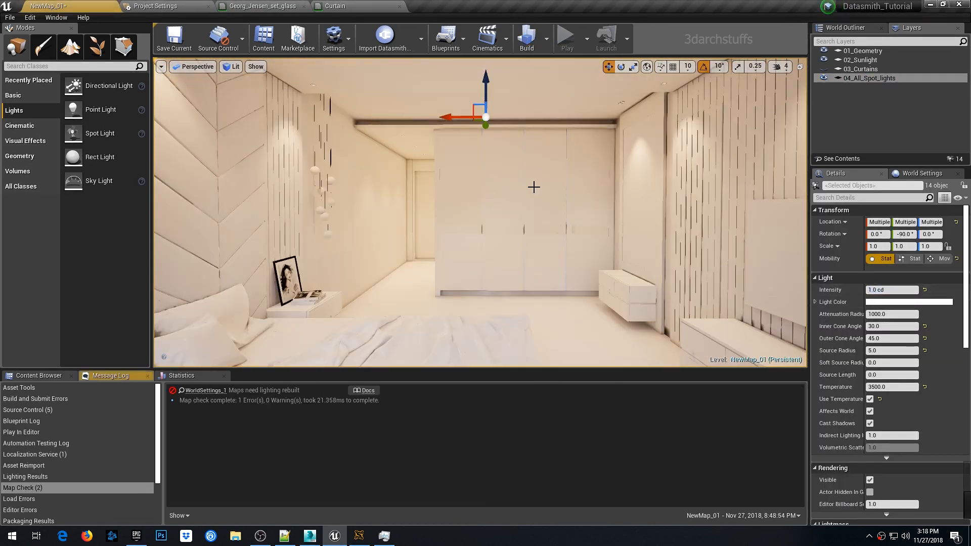
# - Check the lighting build progress and open the World Settings Lightmass section
pyautogui.click(358, 537)
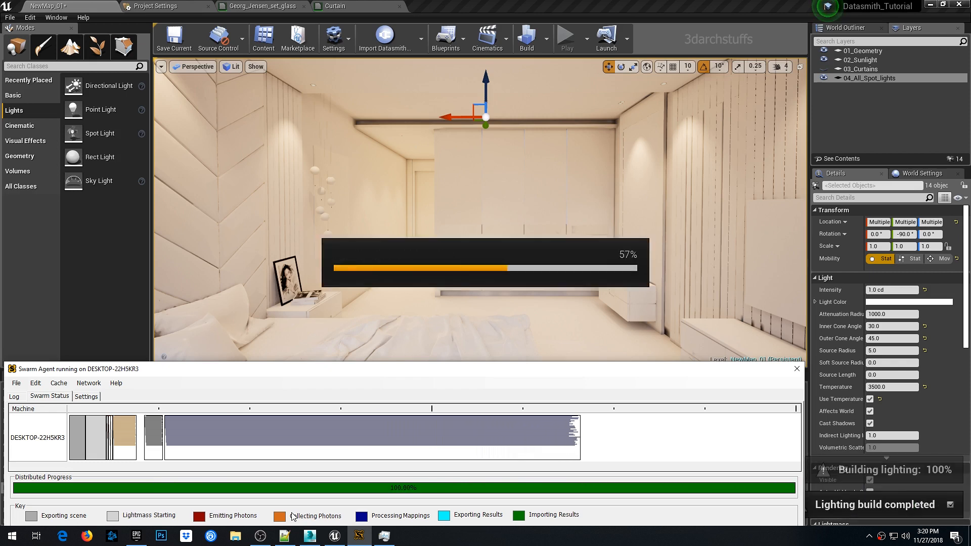
pyautogui.click(509, 8)
pyautogui.moveTo(474, 205); pyautogui.dragTo(499, 216)
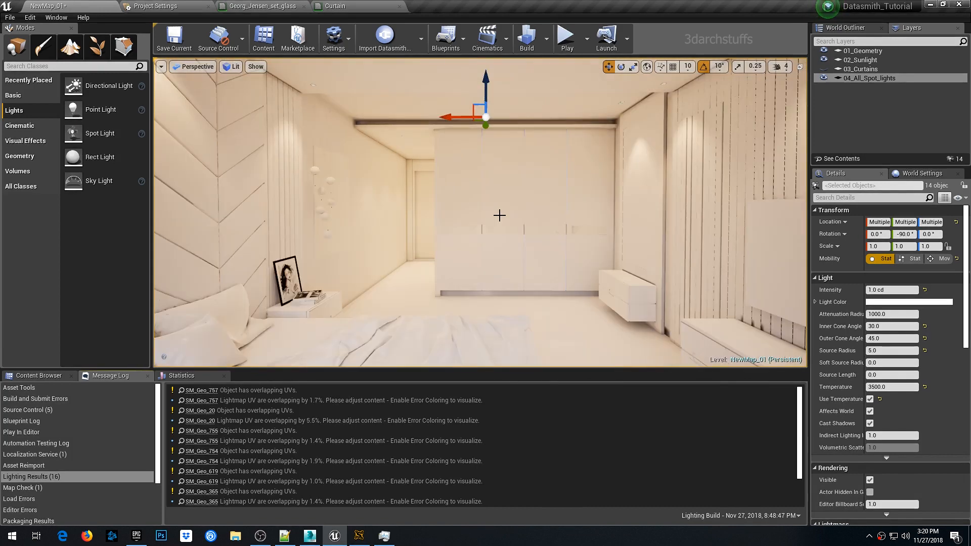
pyautogui.click(917, 173)
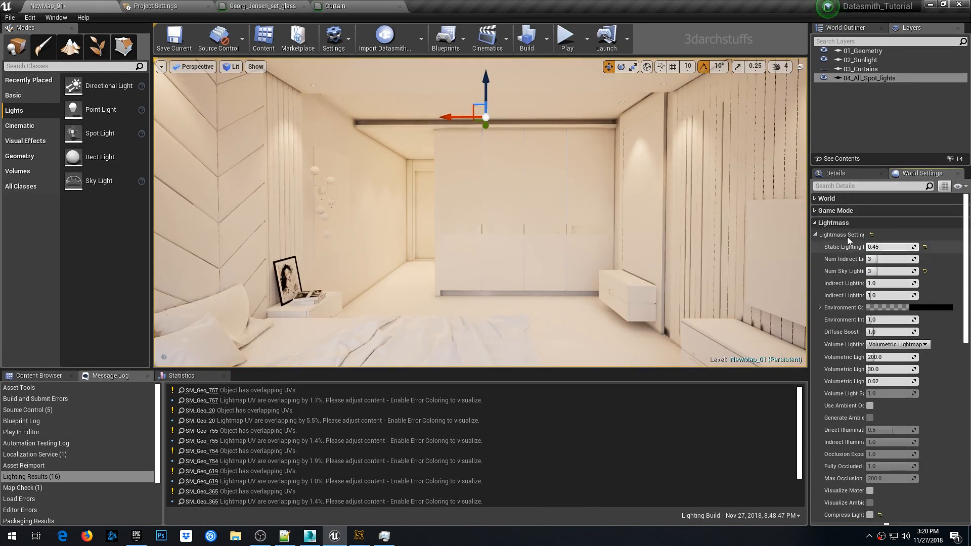
pyautogui.moveTo(506, 167); pyautogui.dragTo(531, 173, button='right')
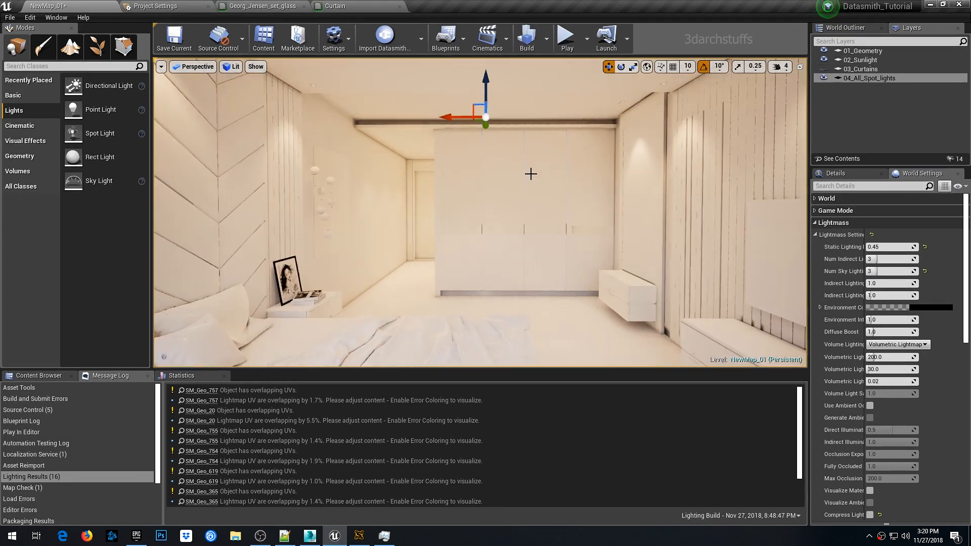
pyautogui.click(531, 173)
# - Launch the Snipping Tool through Windows search
pyautogui.press('super')
pyautogui.write('snapi')
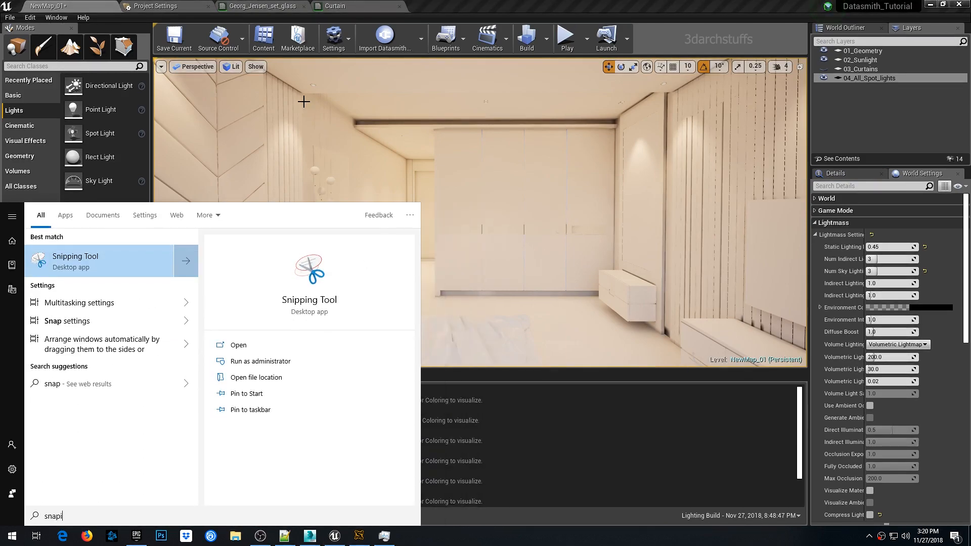
pyautogui.press('Return')
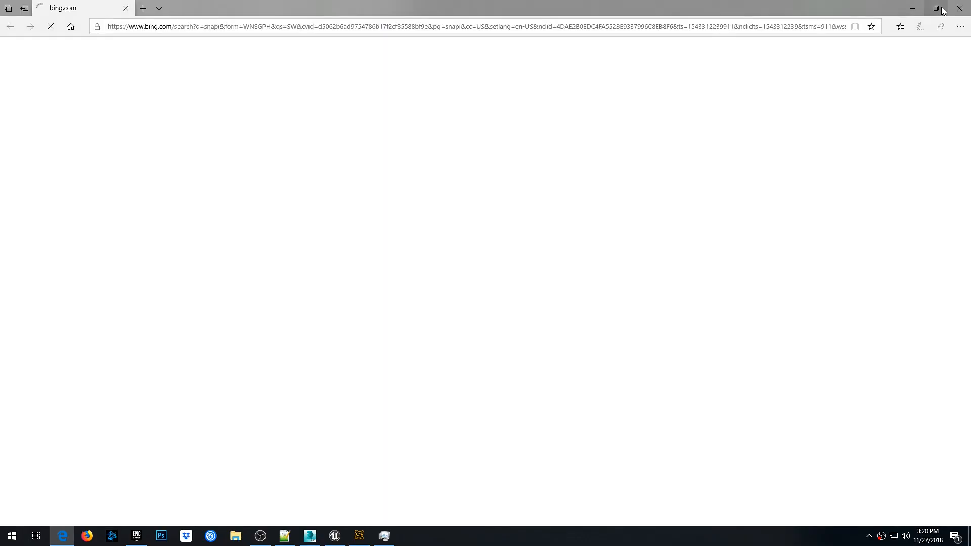
pyautogui.click(959, 8)
pyautogui.write('ip')
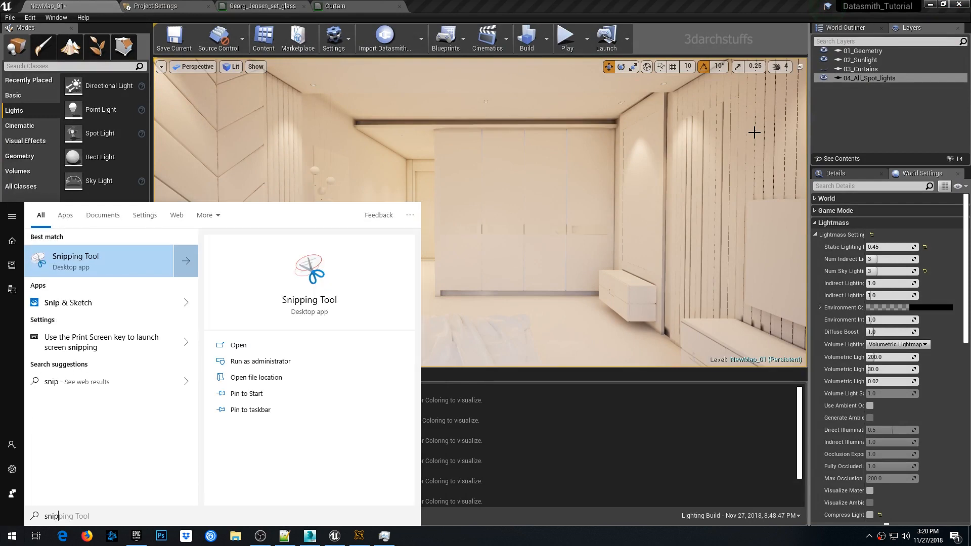
pyautogui.click(92, 256)
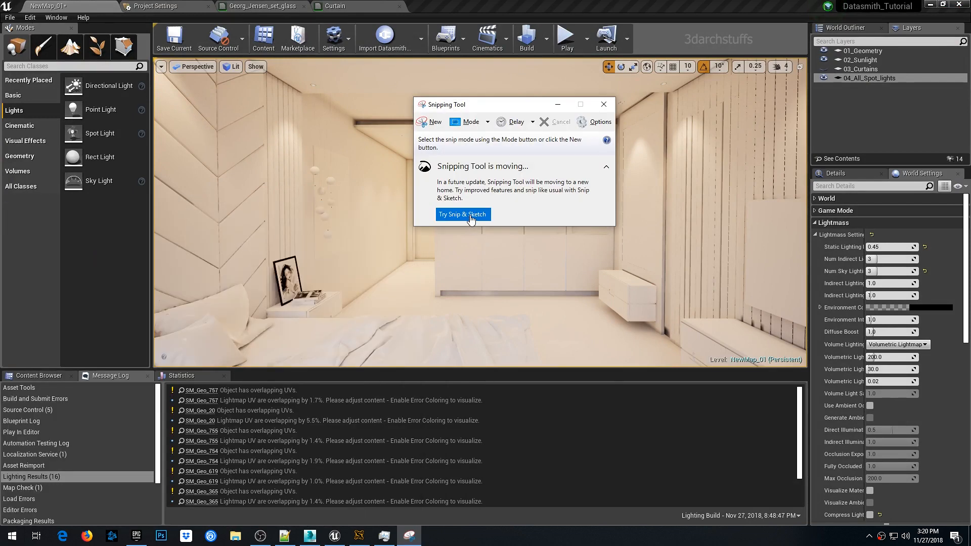
# - Capture a new snip of the whole viewport showing the lit bedroom
pyautogui.click(435, 123)
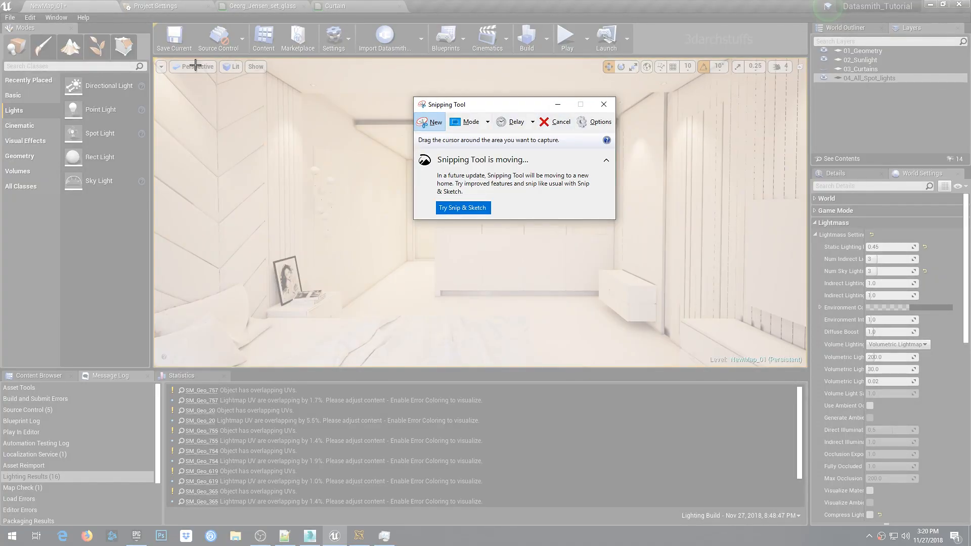
pyautogui.moveTo(150, 54); pyautogui.dragTo(808, 371)
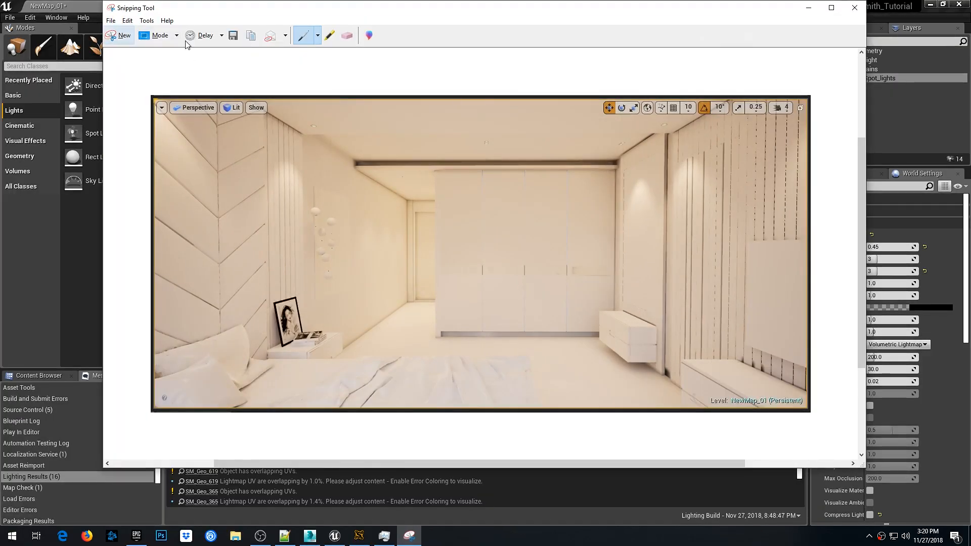
# - Save the snip to the Desktop as a JPEG file
pyautogui.click(234, 37)
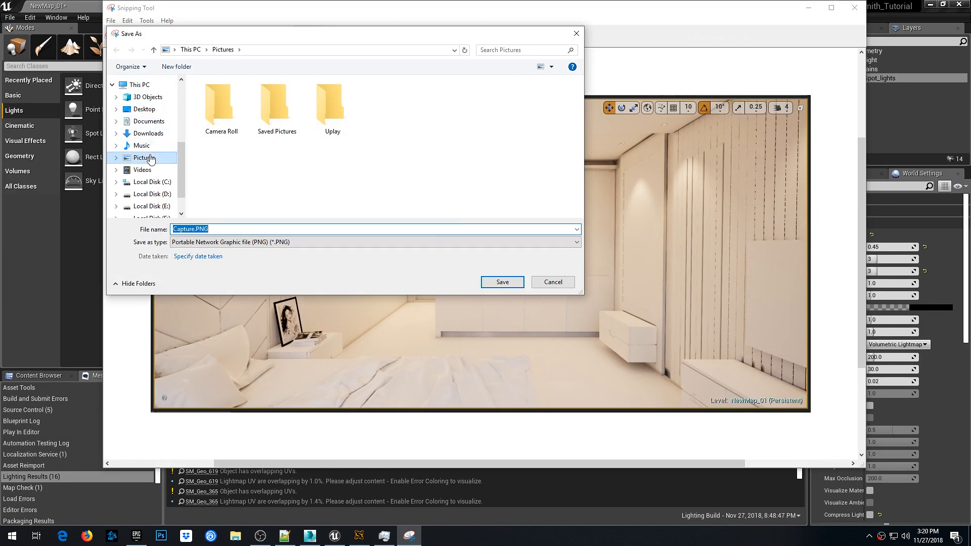
pyautogui.click(145, 111)
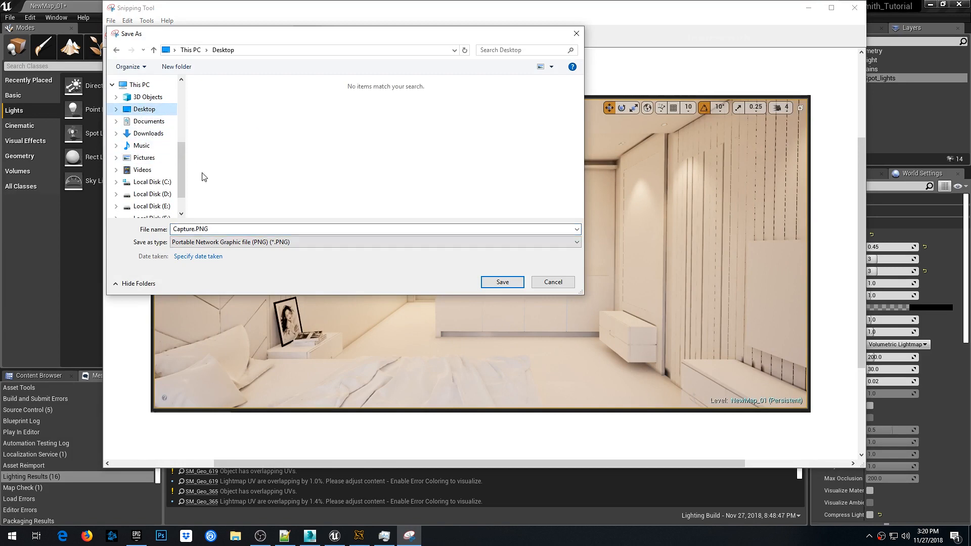
pyautogui.click(223, 242)
pyautogui.click(215, 268)
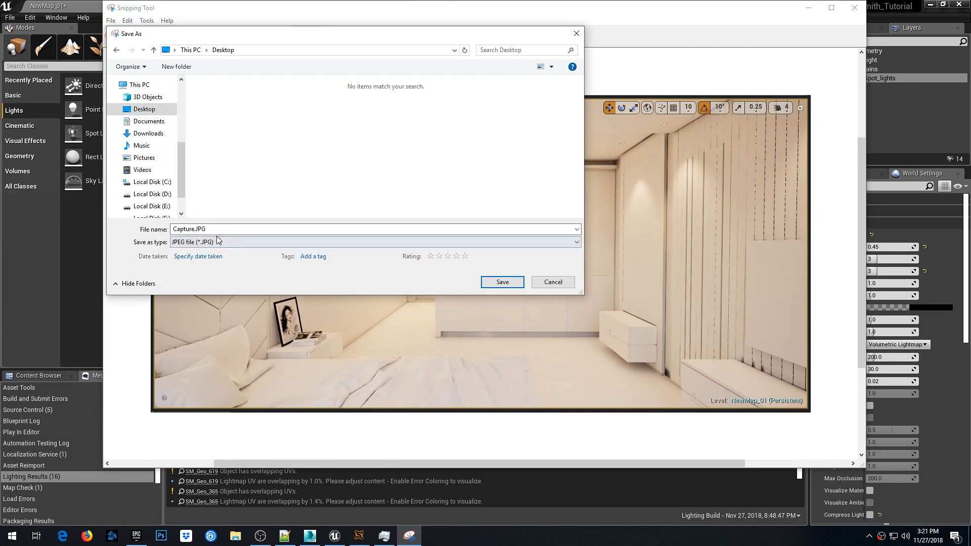
pyautogui.click(220, 231)
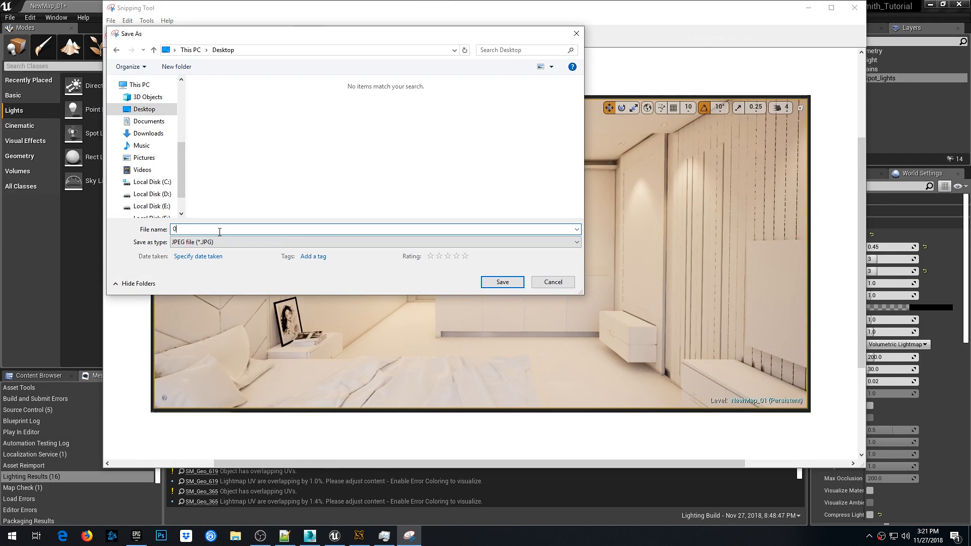
pyautogui.click(486, 286)
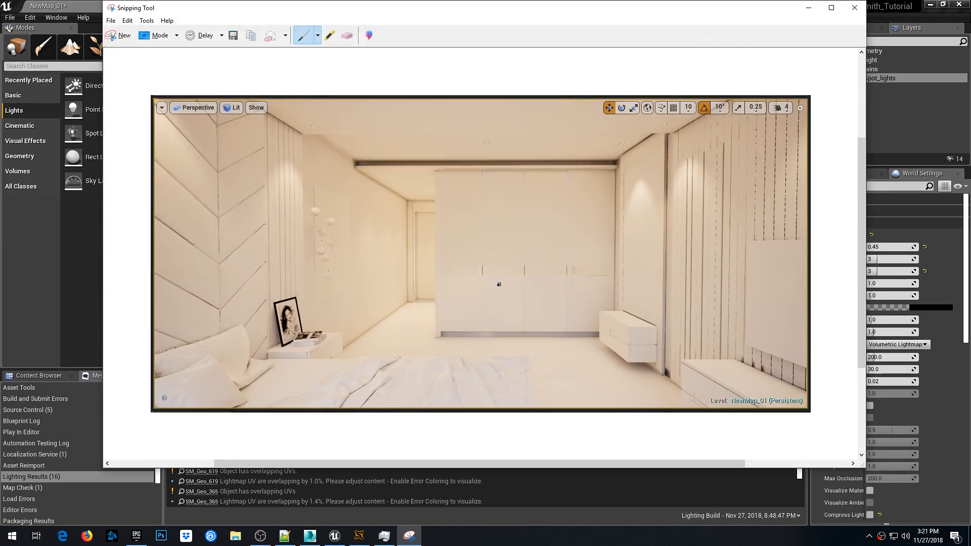
# - View the captured snip full-size and minimize the Snipping Tool
pyautogui.click(826, 11)
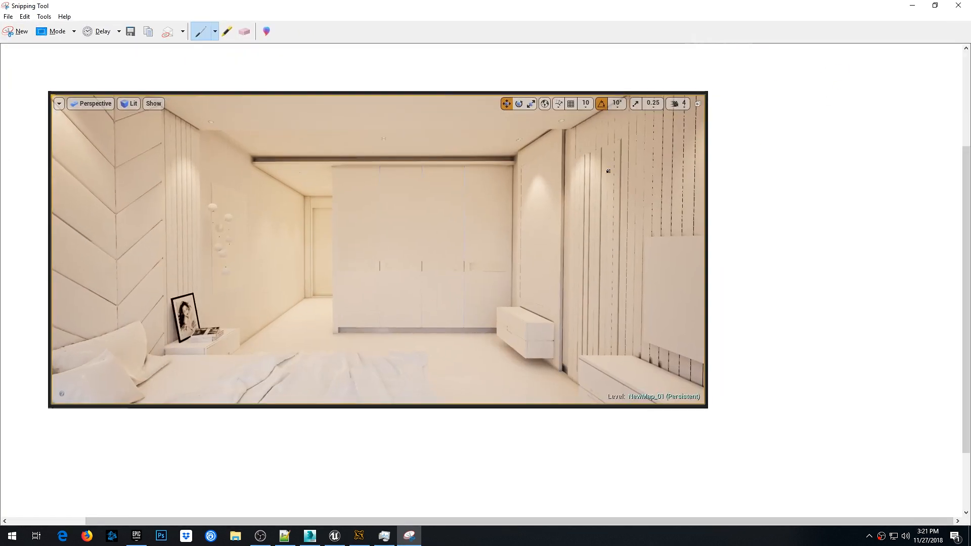
pyautogui.scroll(-1, 606, 182)
pyautogui.scroll(1, 605, 183)
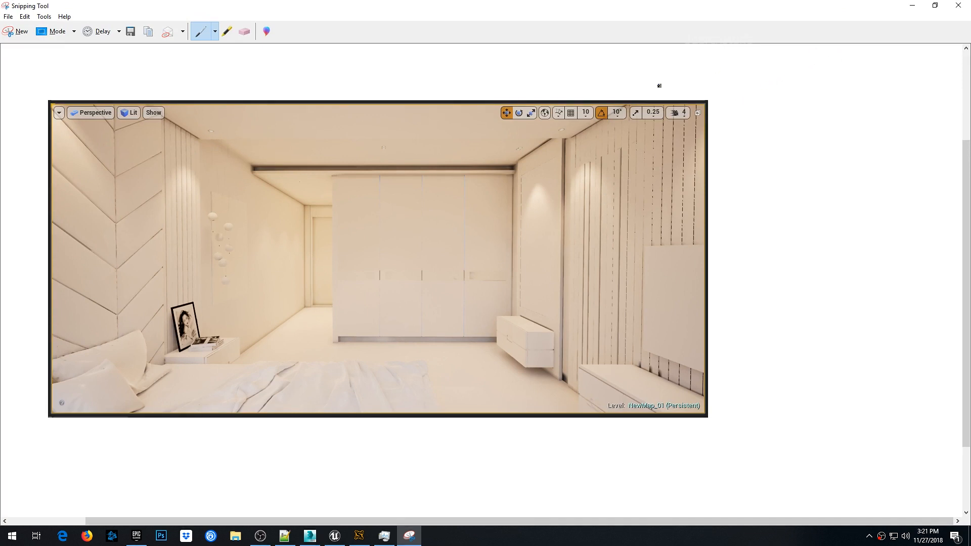
pyautogui.click(912, 7)
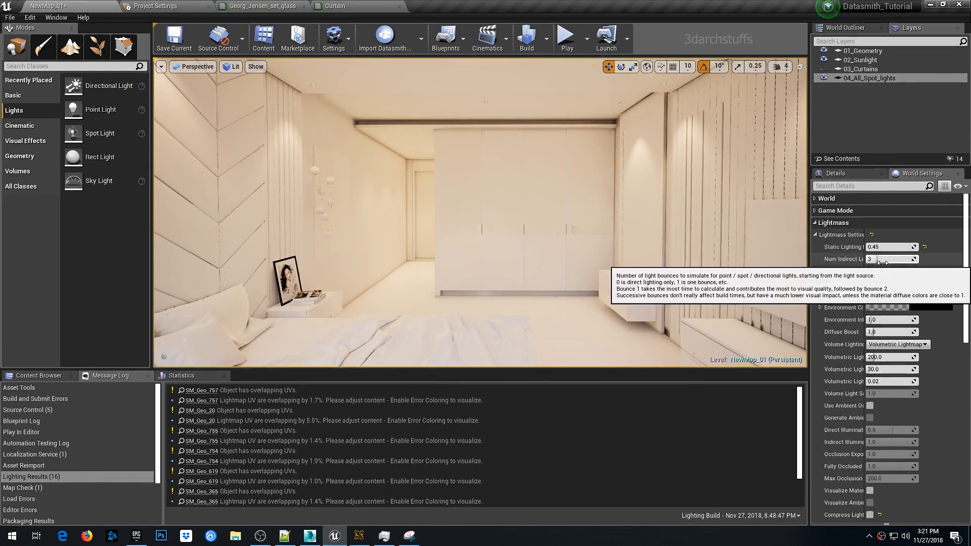
# - Rebuild the lighting and review the baked result from the saved camera bookmark views
pyautogui.click(526, 38)
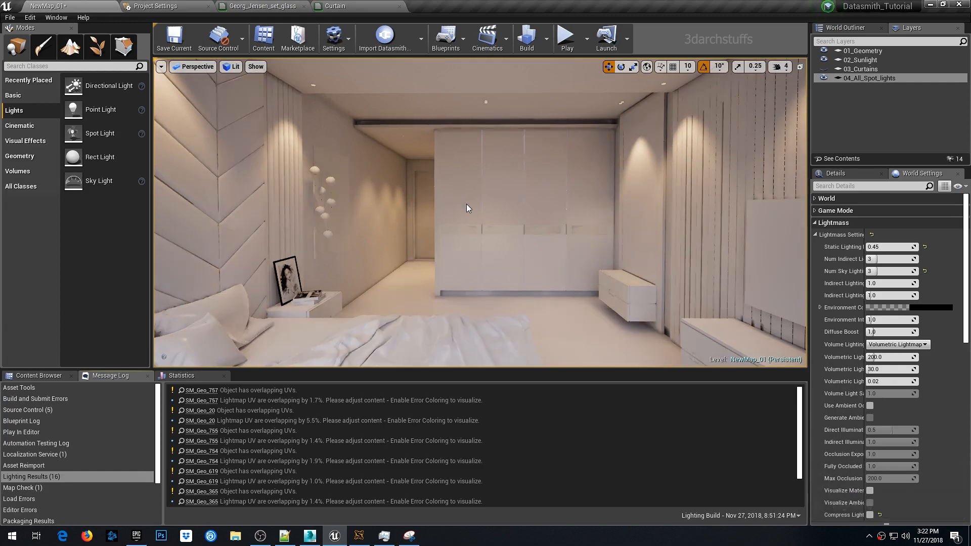
pyautogui.scroll(2, 525, 211)
pyautogui.moveTo(524, 211); pyautogui.dragTo(402, 208)
pyautogui.moveTo(525, 211)
pyautogui.mouseDown(button='right')
pyautogui.moveTo(628, 209)
pyautogui.moveTo(533, 209)
pyautogui.moveTo(516, 197)
pyautogui.mouseUp(button='right')
pyautogui.press('s')
pyautogui.rightClick(533, 209)
pyautogui.press('1')
pyautogui.press('2')
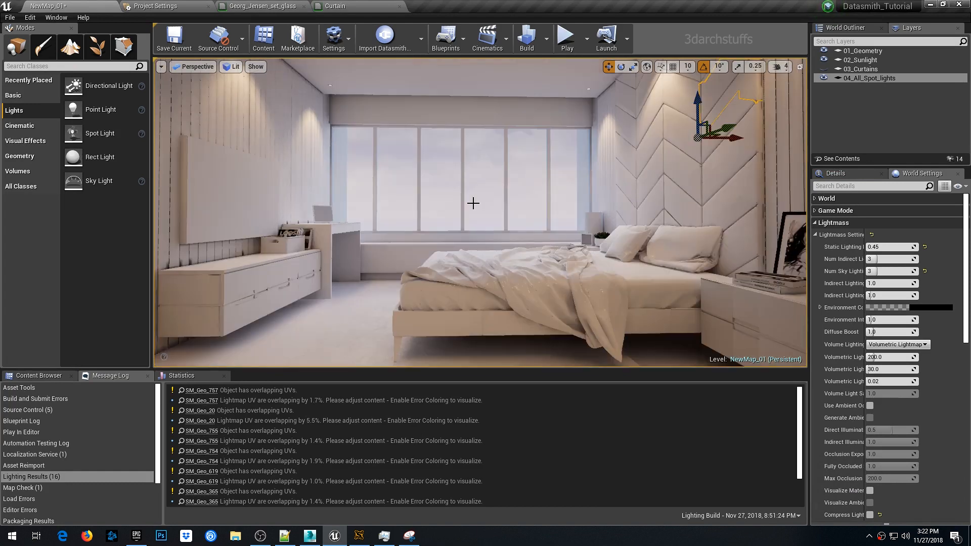
pyautogui.press('3')
pyautogui.press('1')
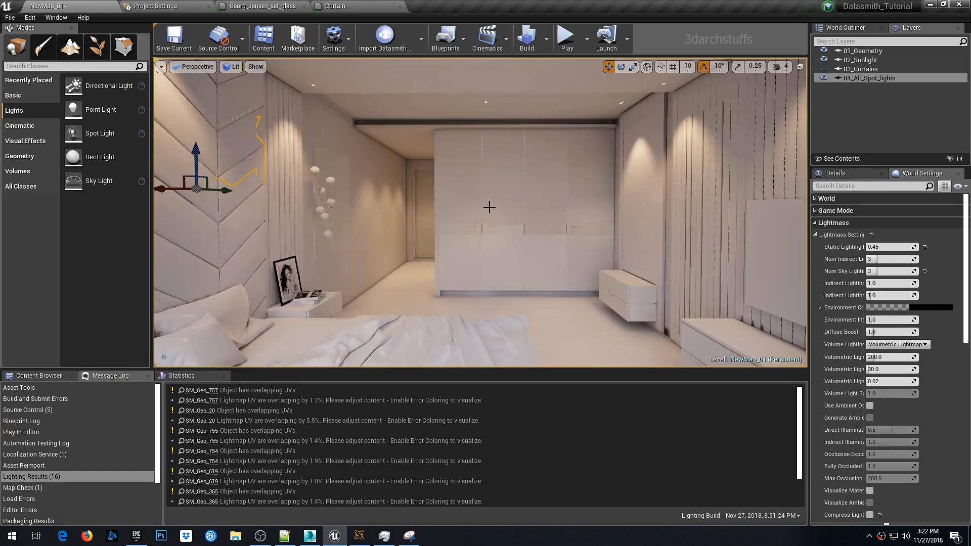
pyautogui.moveTo(526, 208); pyautogui.dragTo(561, 208, button='right')
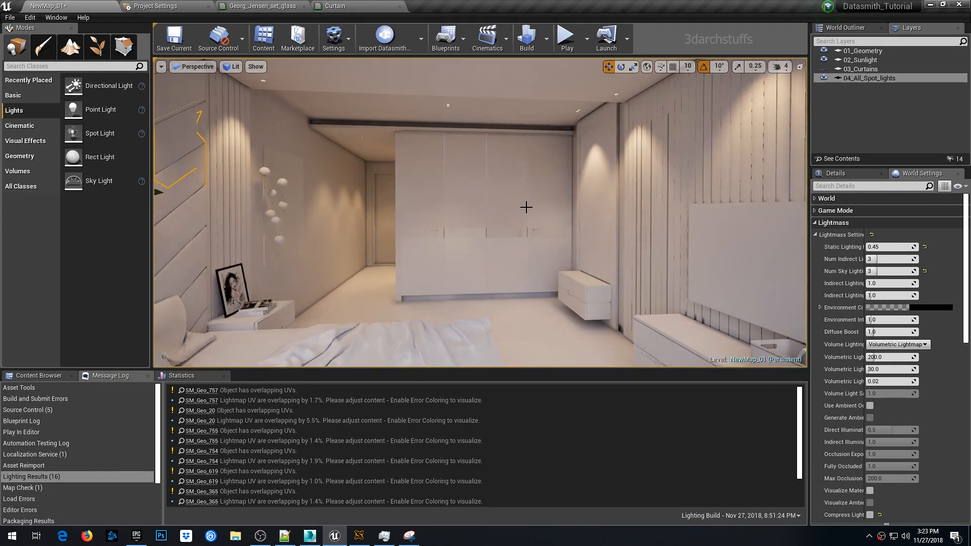
# - Return to the first camera bookmark and save the level
pyautogui.press('1')
pyautogui.press('Escape')
pyautogui.hotkey('ctrl', 's')
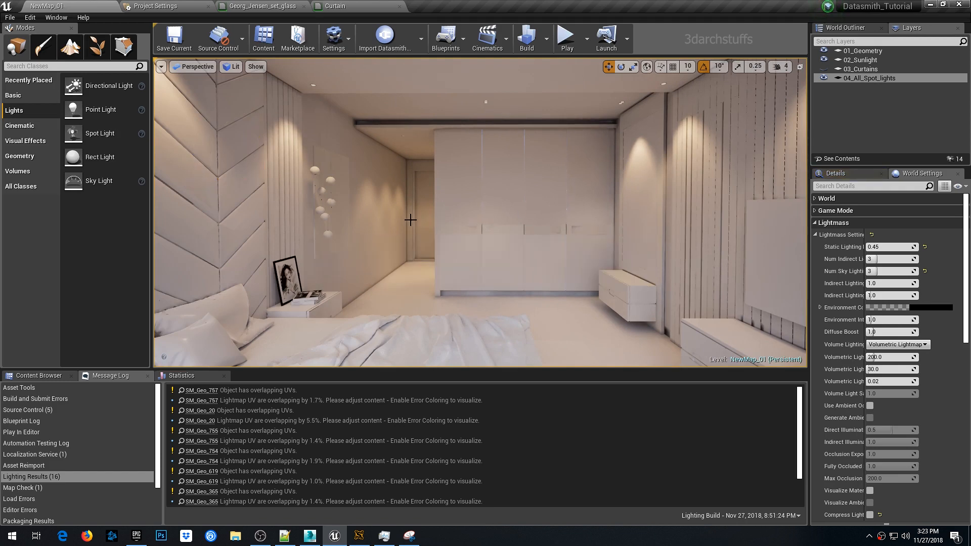
# - Examine the baked lighting around the wardrobe and doorway, including in Lighting Only view mode
pyautogui.scroll(6, 442, 215)
pyautogui.moveTo(496, 202); pyautogui.dragTo(445, 191, button='middle')
pyautogui.scroll(5, 497, 201)
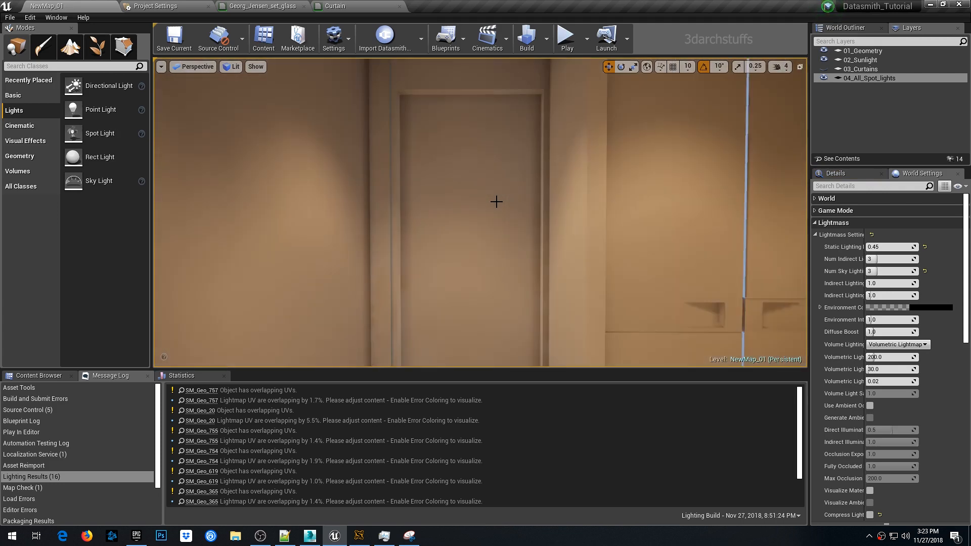
pyautogui.moveTo(496, 202); pyautogui.dragTo(784, 212, button='right')
pyautogui.scroll(-6, 501, 201)
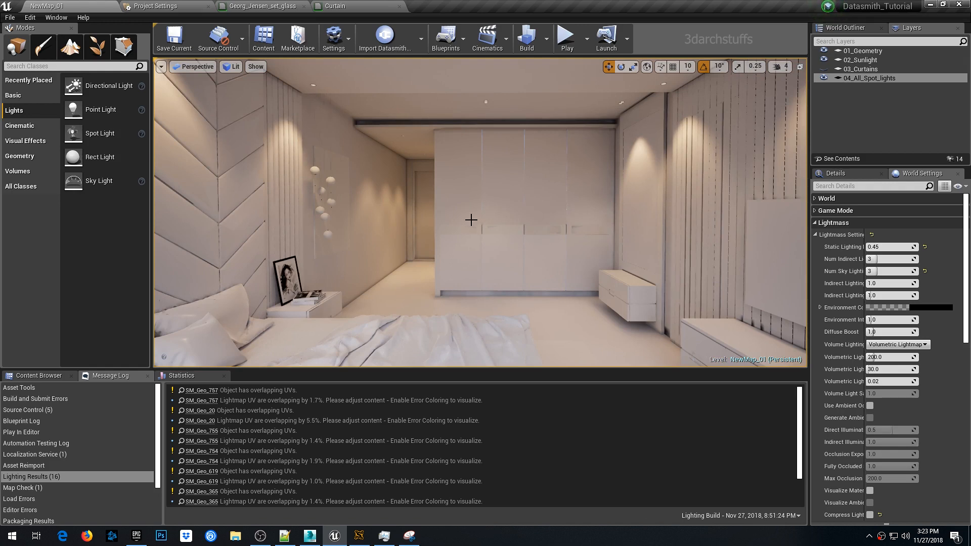
pyautogui.scroll(4, 495, 210)
pyautogui.scroll(-10, 498, 201)
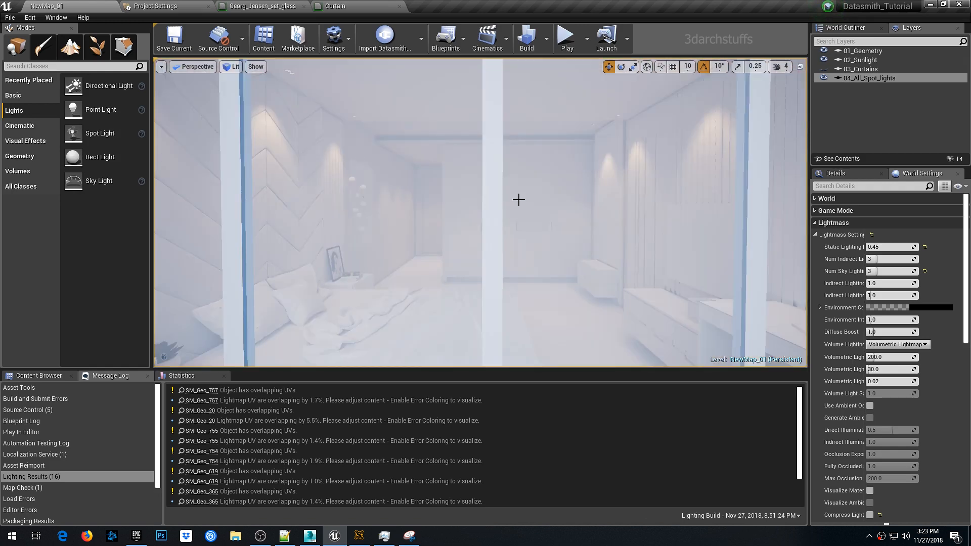
pyautogui.scroll(5, 519, 200)
pyautogui.moveTo(519, 200)
pyautogui.mouseDown(button='right')
pyautogui.moveTo(268, 213)
pyautogui.moveTo(319, 212)
pyautogui.moveTo(455, 182)
pyautogui.moveTo(523, 196)
pyautogui.moveTo(507, 202)
pyautogui.mouseUp(button='right')
pyautogui.hotkey('alt', '6')
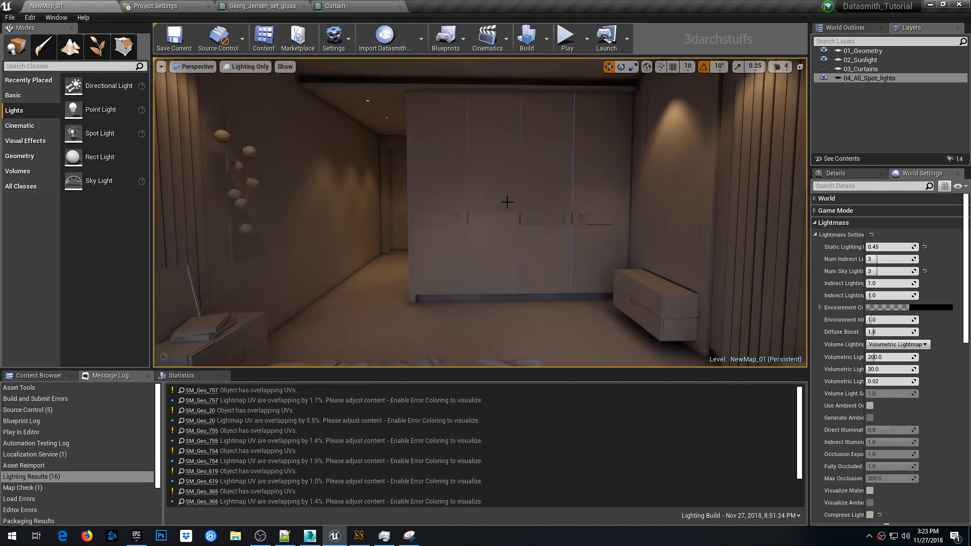
pyautogui.scroll(-5, 508, 197)
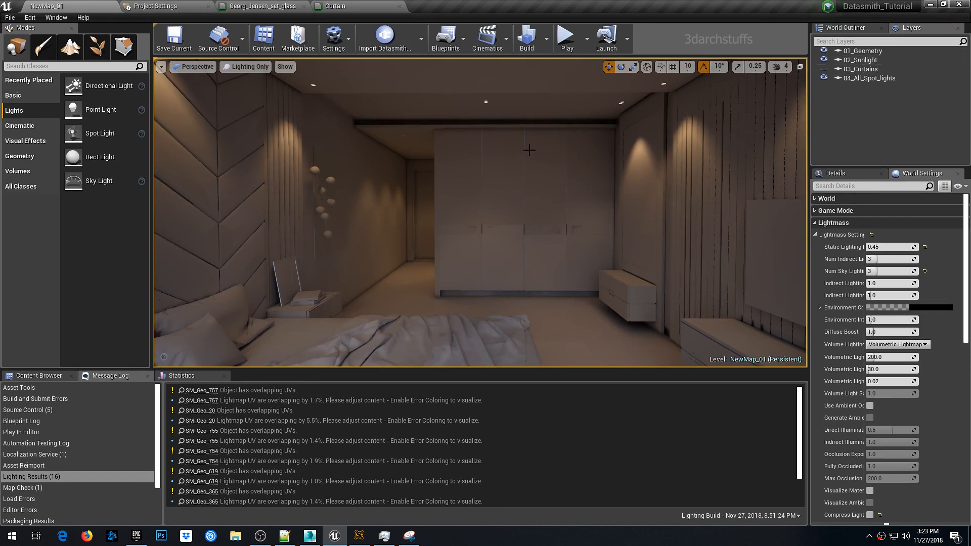
# - Find the PostProcessVolume by searching the outliner for post, select it and open its details
pyautogui.click(844, 29)
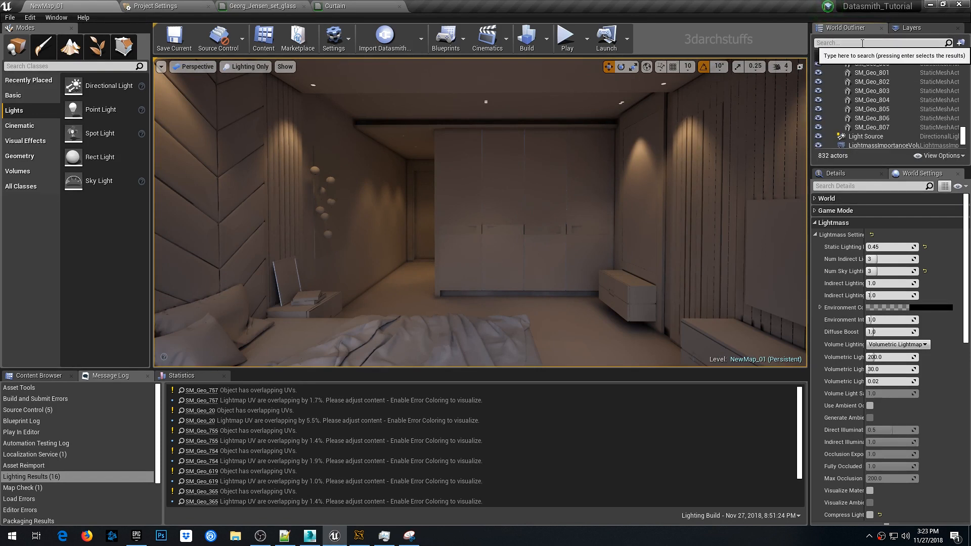
pyautogui.write('post')
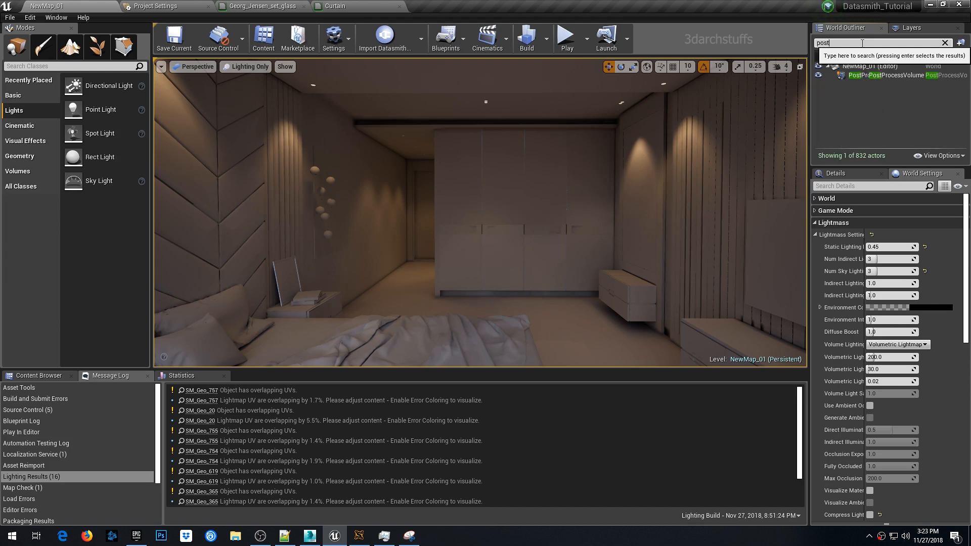
pyautogui.click(883, 75)
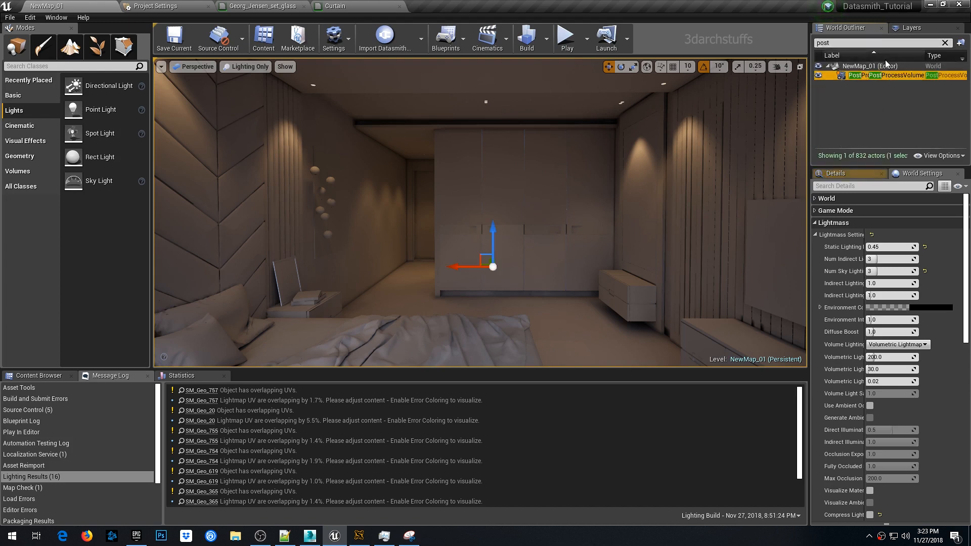
pyautogui.click(836, 173)
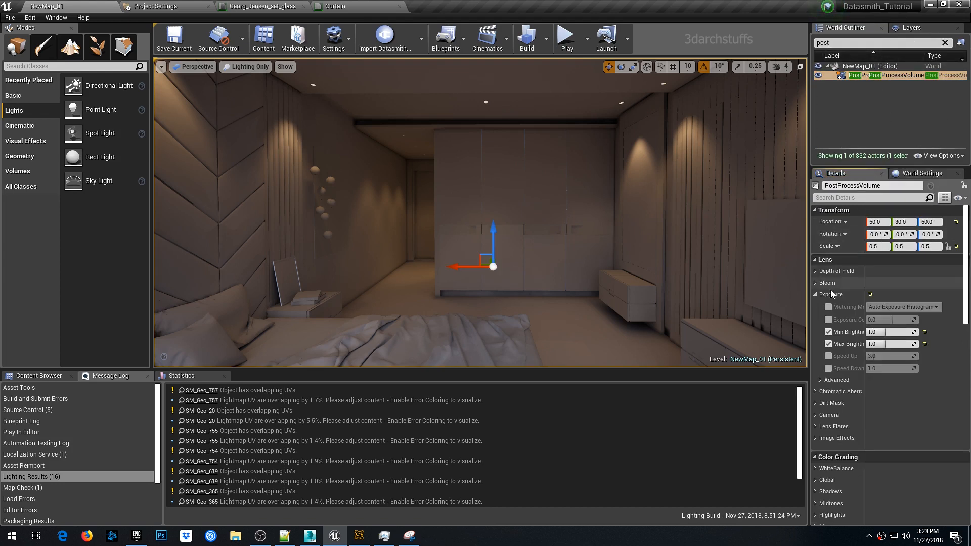
# - Try enabling and adjusting the post process exposure compensation, and disable the override again
pyautogui.click(829, 320)
pyautogui.moveTo(880, 320); pyautogui.dragTo(906, 319)
pyautogui.click(924, 320)
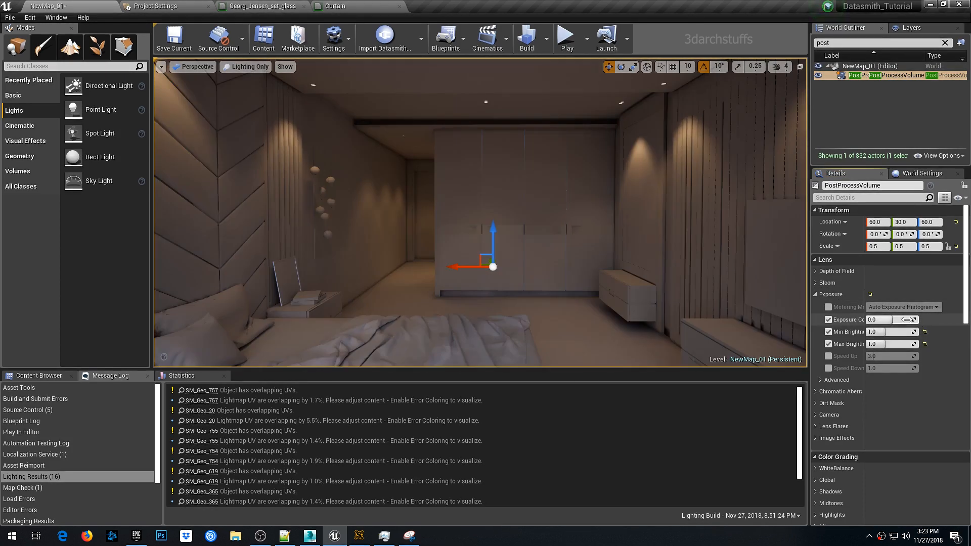
pyautogui.click(828, 320)
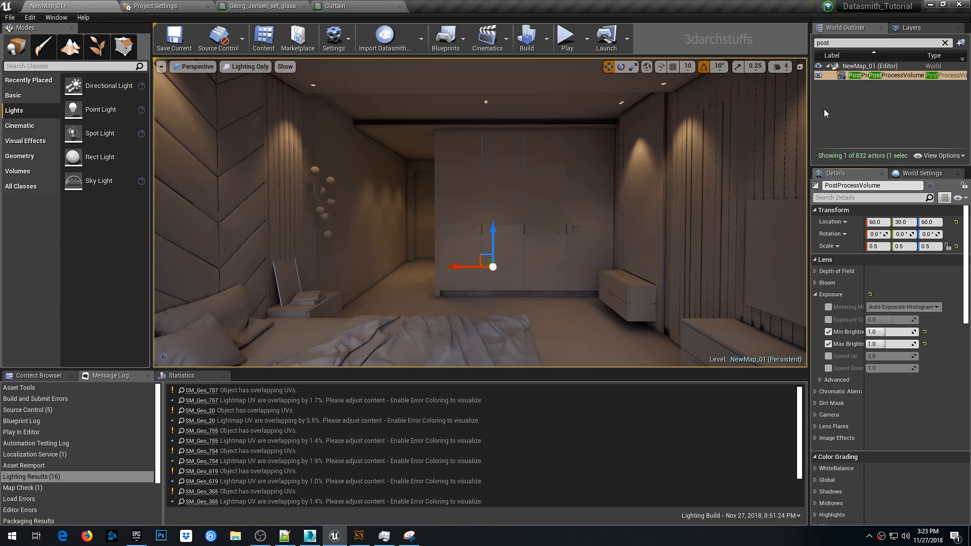
# - Return to Lit view and add the PostProcessVolume to a new layer named 05_Post_Process_Volume
pyautogui.moveTo(574, 186)
pyautogui.mouseDown(button='right')
pyautogui.moveTo(584, 186)
pyautogui.moveTo(567, 186)
pyautogui.mouseUp(button='right')
pyautogui.hotkey('alt', '4')
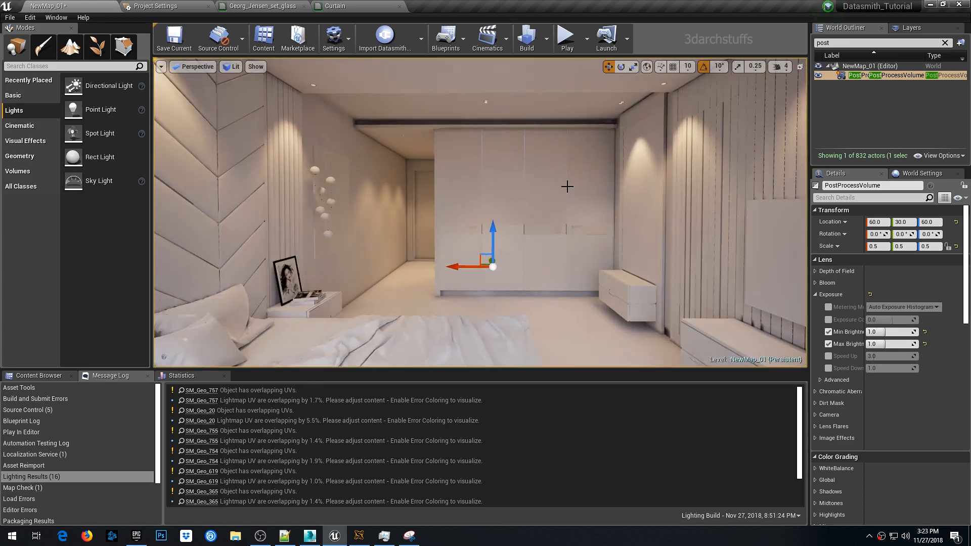
pyautogui.click(912, 28)
pyautogui.rightClick(852, 118)
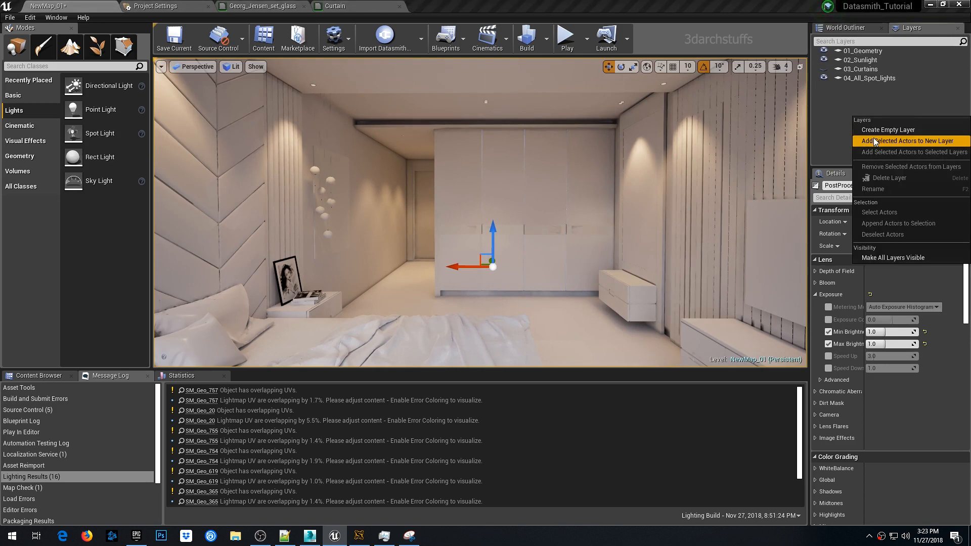
pyautogui.click(873, 138)
pyautogui.write('05')
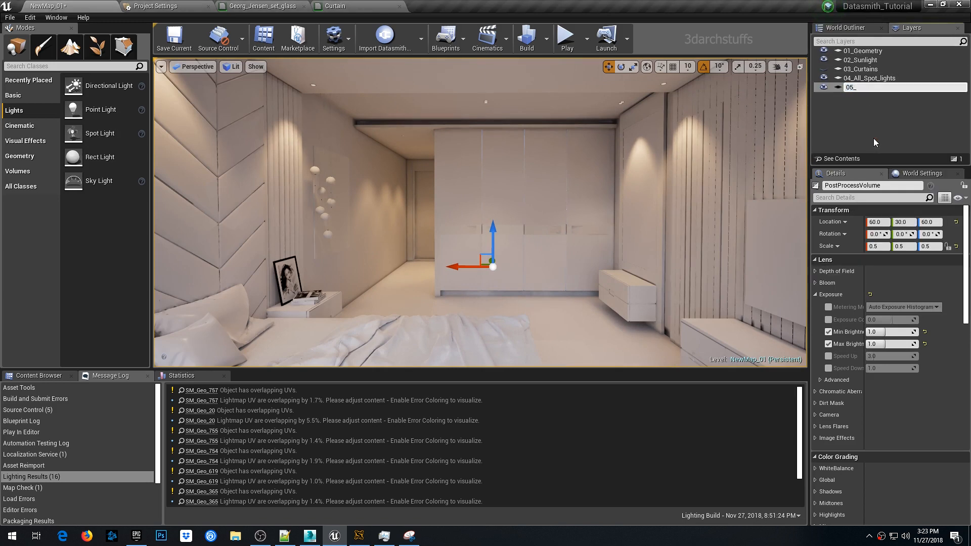
pyautogui.write('_Post_Process_Volume')
pyautogui.press('Return')
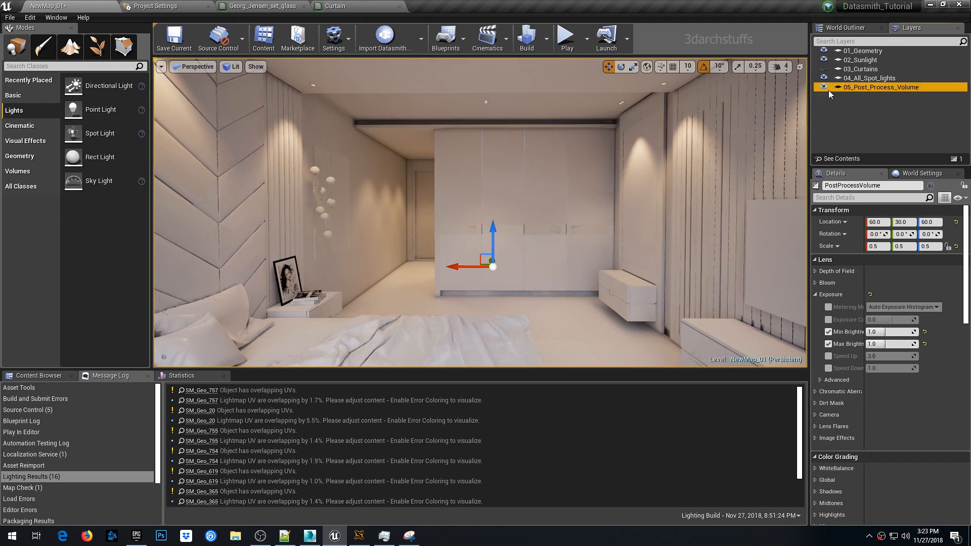
pyautogui.click(864, 88)
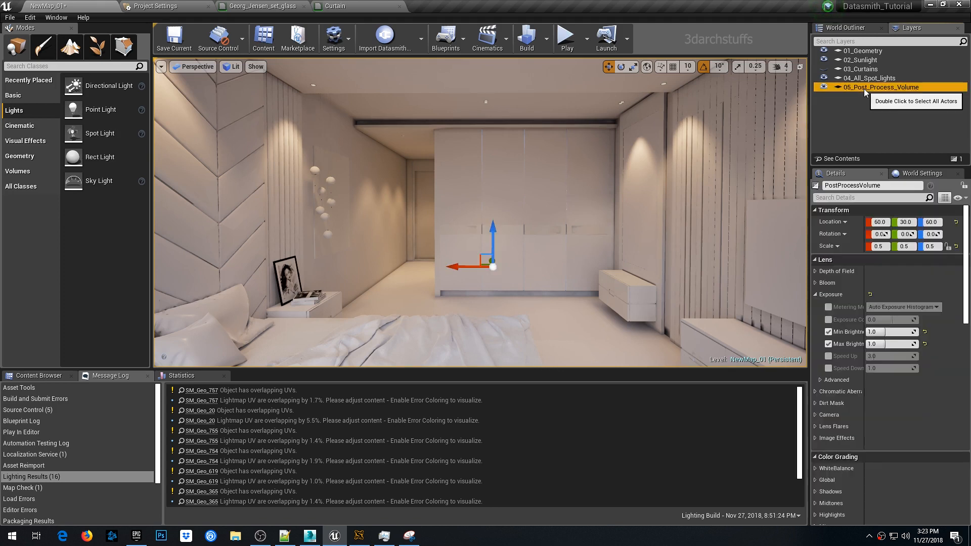
# - Deselect everything and save the level
pyautogui.press('Escape')
pyautogui.hotkey('ctrl', 's')
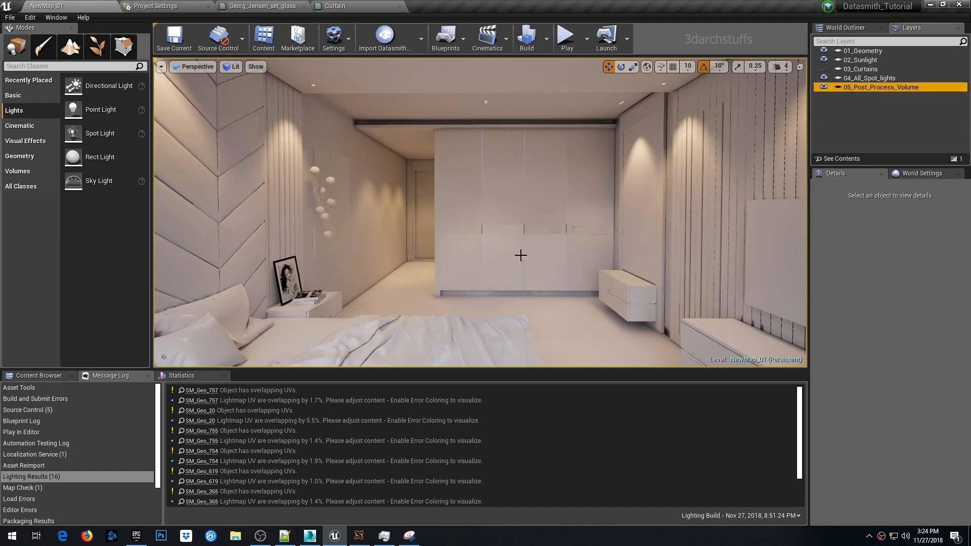
# - Orbit around the room to examine the baked lighting on the wardrobe, ceiling, bedside corner and headboard wall
pyautogui.scroll(4, 522, 271)
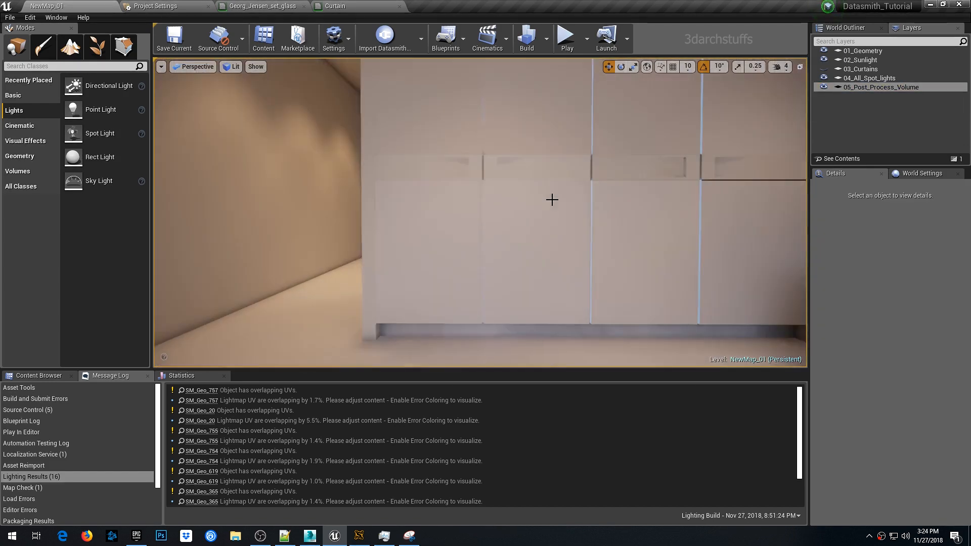
pyautogui.moveTo(553, 200); pyautogui.dragTo(602, 212, button='right')
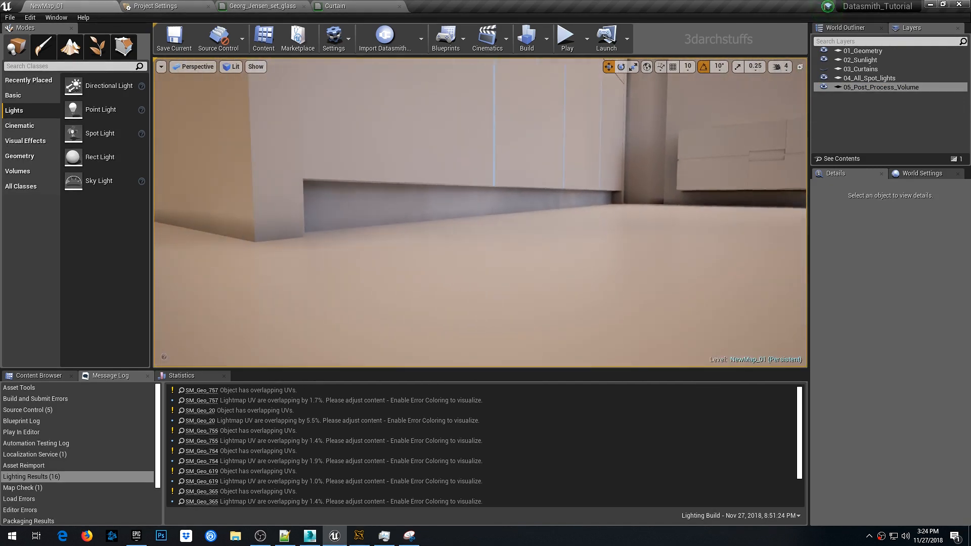
pyautogui.moveTo(518, 196); pyautogui.dragTo(528, 137, button='right')
pyautogui.moveTo(632, 207); pyautogui.dragTo(632, 198, button='right')
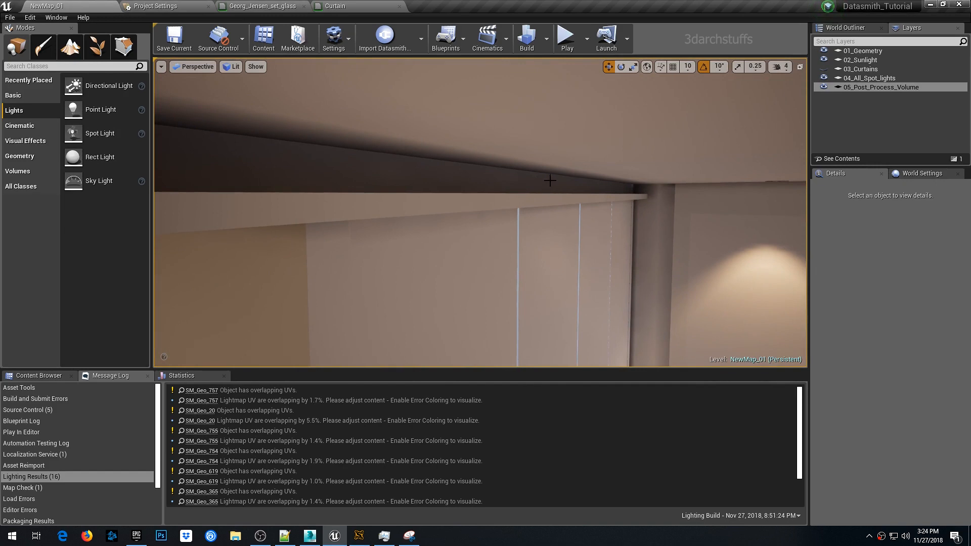
pyautogui.moveTo(550, 181); pyautogui.dragTo(478, 195, button='right')
pyautogui.scroll(5, 525, 216)
pyautogui.moveTo(526, 214); pyautogui.dragTo(586, 170, button='right')
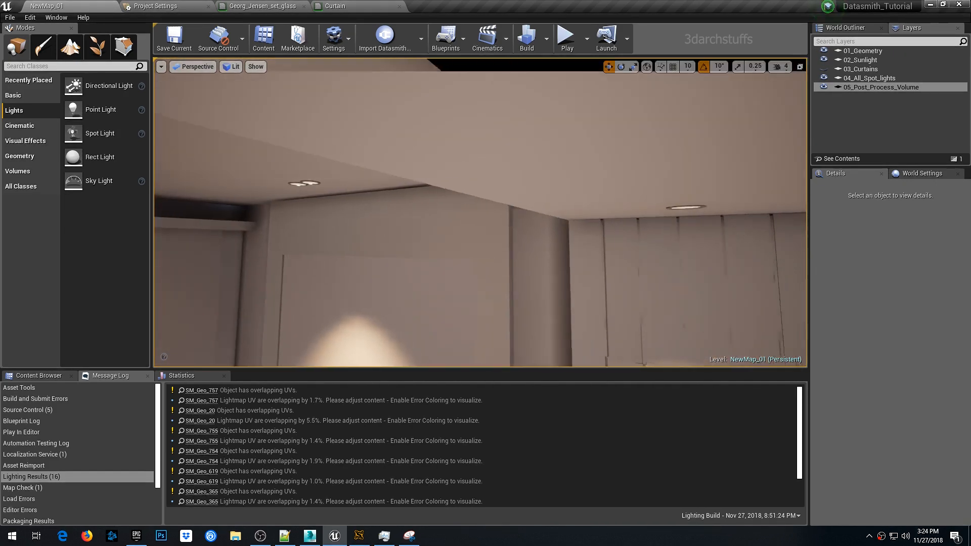
pyautogui.moveTo(478, 208)
pyautogui.mouseDown(button='right')
pyautogui.moveTo(478, 228)
pyautogui.moveTo(479, 208)
pyautogui.mouseUp(button='right')
pyautogui.moveTo(449, 124); pyautogui.dragTo(430, 108, button='right')
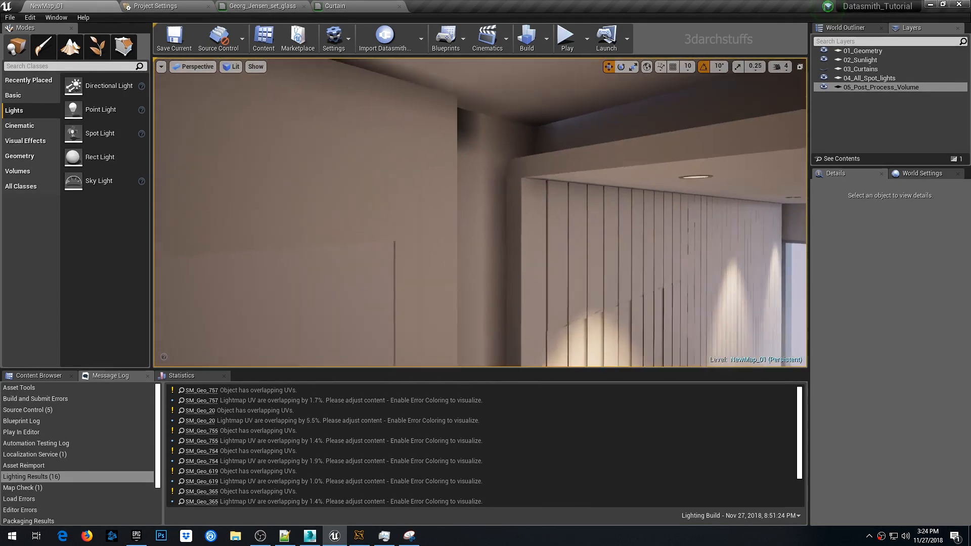
pyautogui.moveTo(449, 124); pyautogui.dragTo(444, 93, button='middle')
pyautogui.scroll(5, 517, 168)
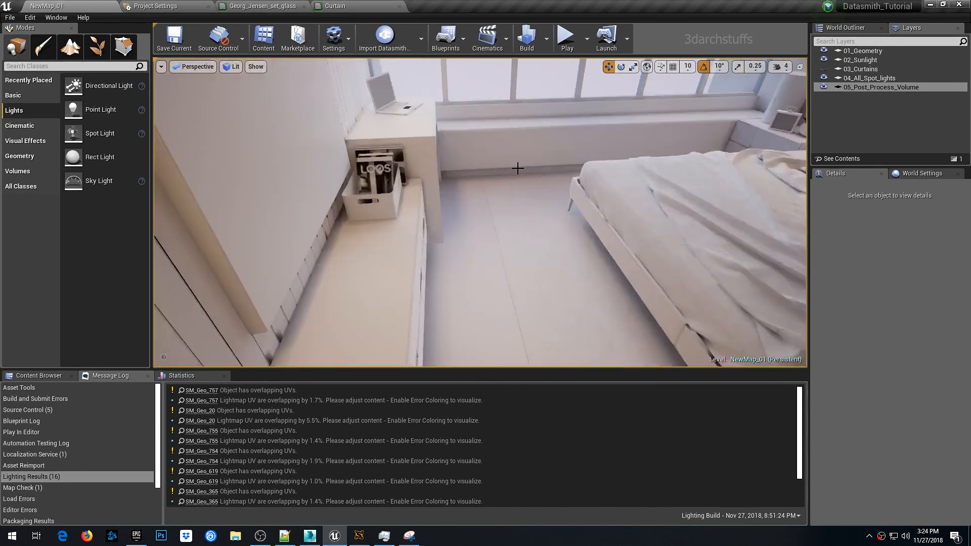
pyautogui.moveTo(526, 156); pyautogui.dragTo(532, 136, button='right')
pyautogui.moveTo(444, 169); pyautogui.dragTo(395, 170, button='right')
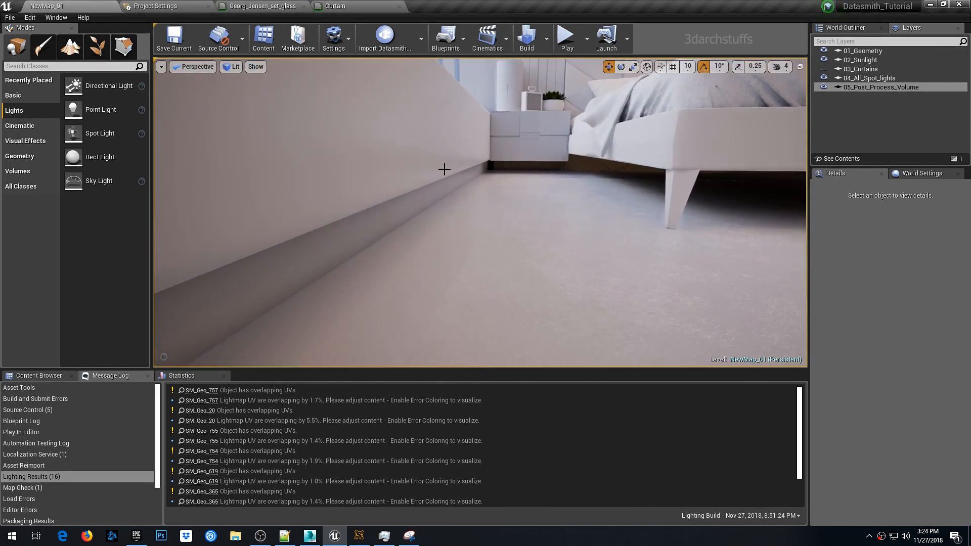
pyautogui.moveTo(486, 184); pyautogui.dragTo(541, 119, button='middle')
pyautogui.scroll(3, 496, 193)
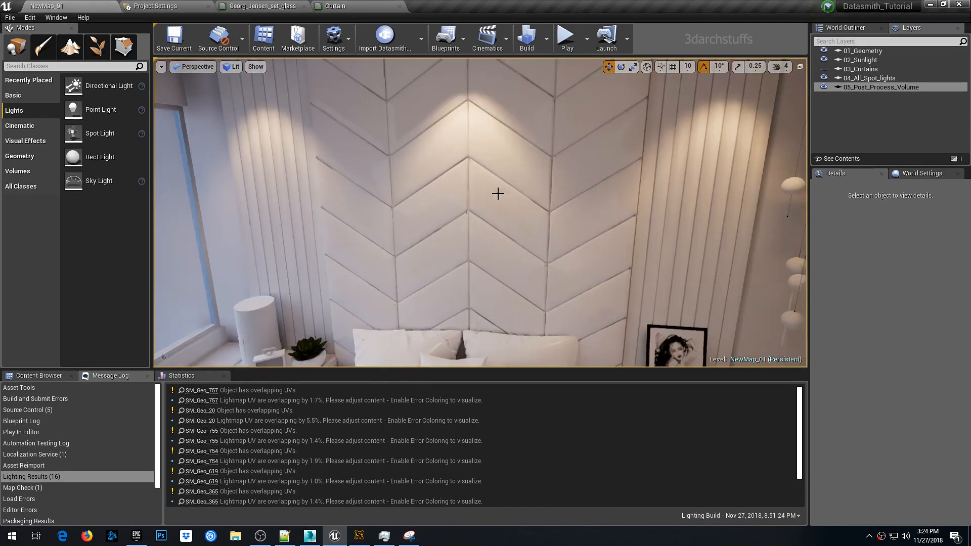
pyautogui.moveTo(496, 193); pyautogui.dragTo(549, 186, button='middle')
pyautogui.moveTo(505, 195); pyautogui.dragTo(468, 178, button='right')
pyautogui.rightClick(511, 193)
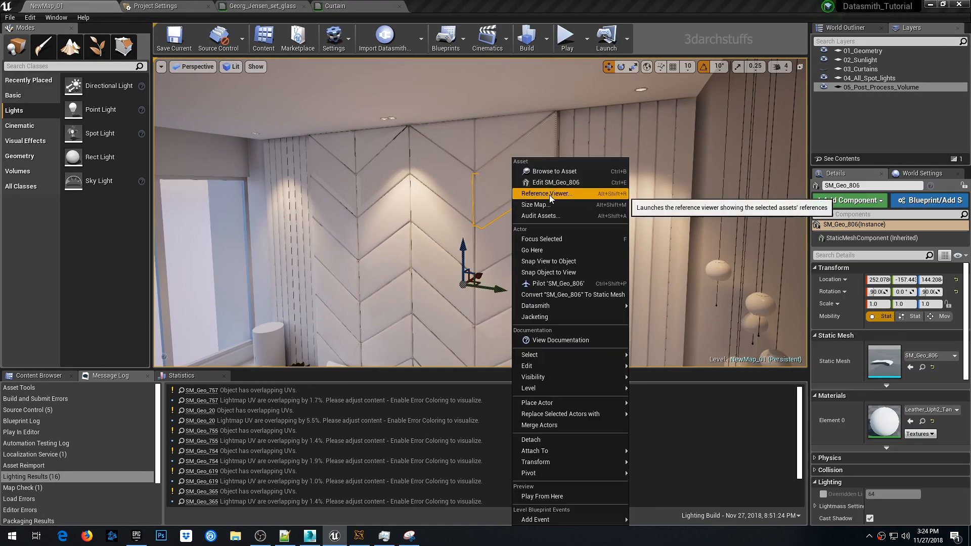
pyautogui.moveTo(503, 195); pyautogui.dragTo(594, 169, button='middle')
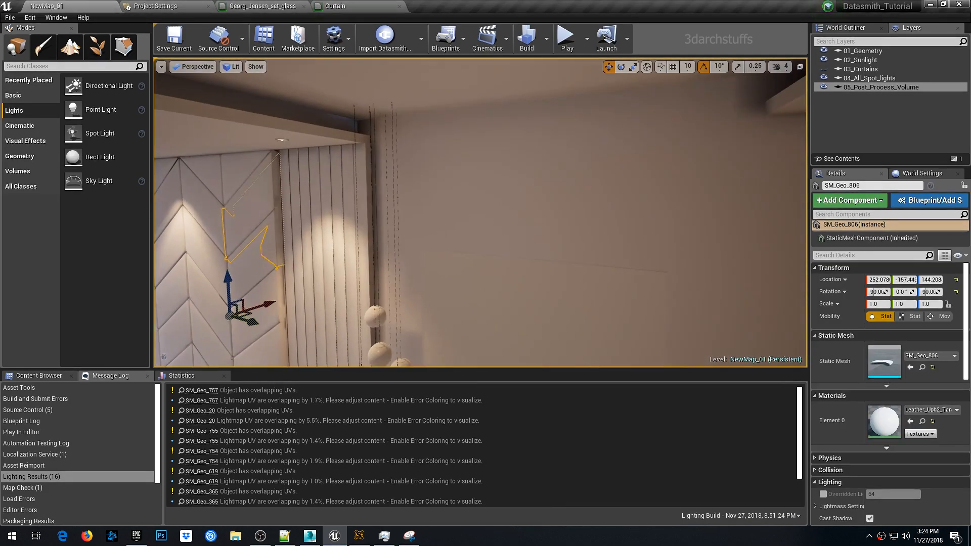
pyautogui.press('Escape')
pyautogui.scroll(5, 397, 194)
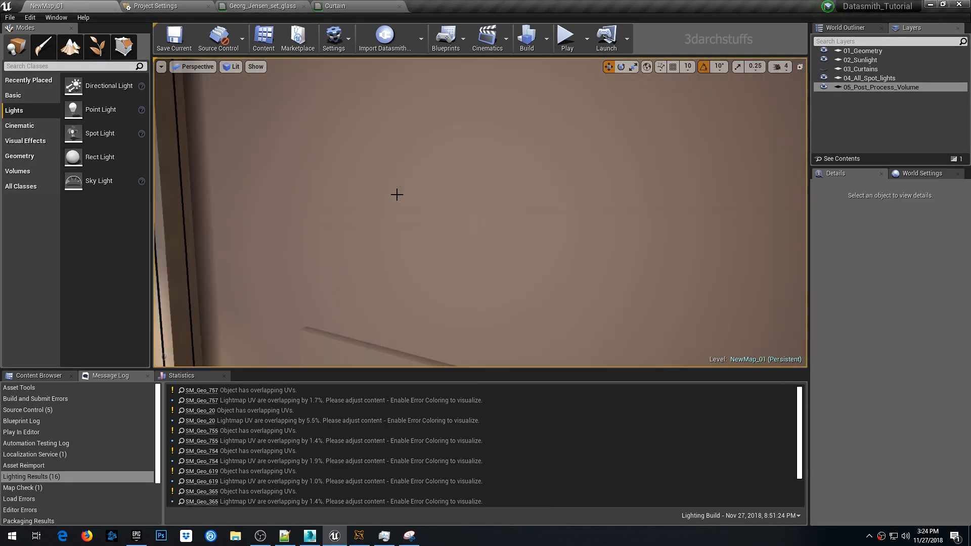
pyautogui.scroll(-5, 399, 192)
pyautogui.moveTo(406, 189); pyautogui.dragTo(313, 225, button='right')
pyautogui.moveTo(422, 171); pyautogui.dragTo(402, 109, button='right')
pyautogui.moveTo(423, 171); pyautogui.dragTo(412, 147, button='middle')
pyautogui.moveTo(426, 210); pyautogui.dragTo(607, 240, button='right')
pyautogui.scroll(-5, 426, 210)
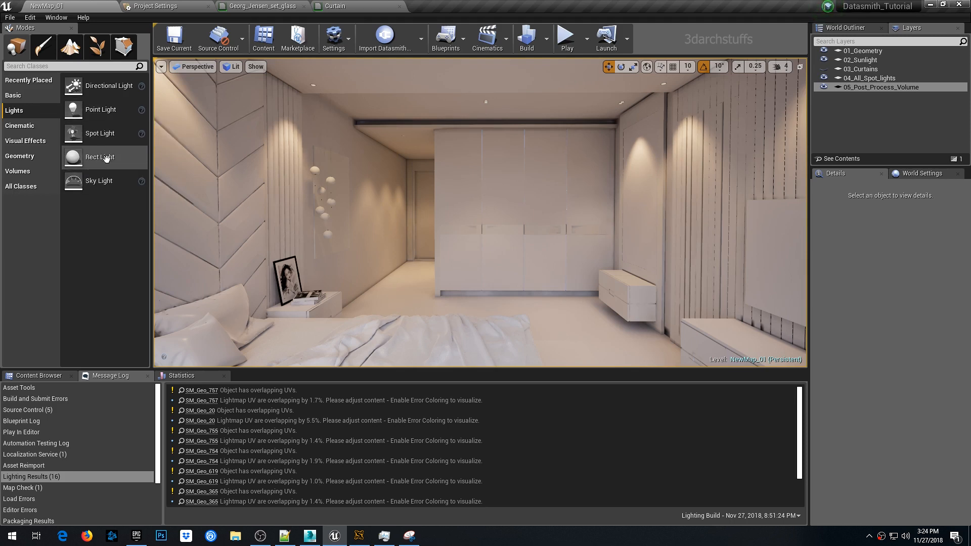
# - Place a Rect Light in the room in front of the wardrobe
pyautogui.moveTo(106, 158); pyautogui.dragTo(419, 293)
pyautogui.press('g')
pyautogui.scroll(3, 420, 288)
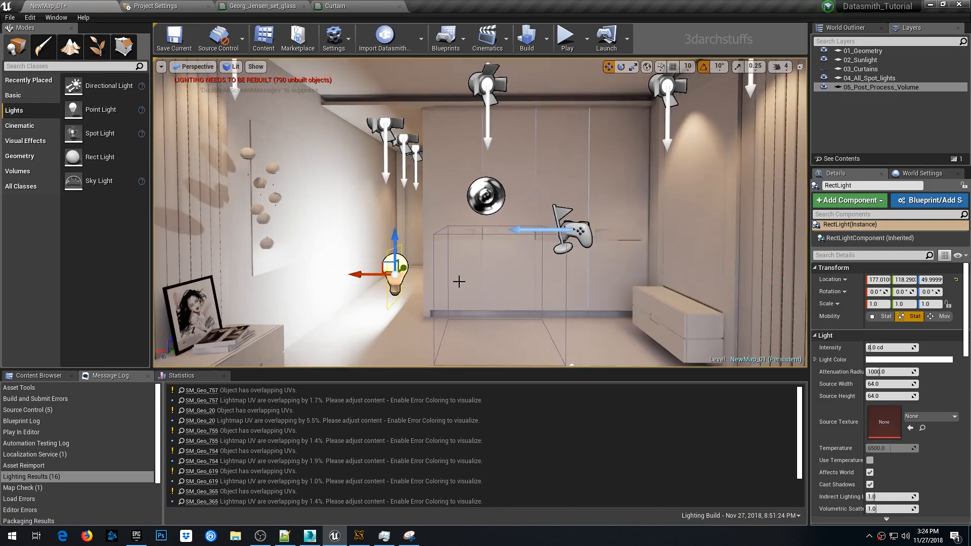
# - Rotate the rect light -90 degrees about its vertical axis
pyautogui.press('e')
pyautogui.moveTo(402, 286)
pyautogui.mouseDown()
pyautogui.moveTo(353, 293)
pyautogui.moveTo(418, 297)
pyautogui.mouseUp()
pyautogui.press('w')
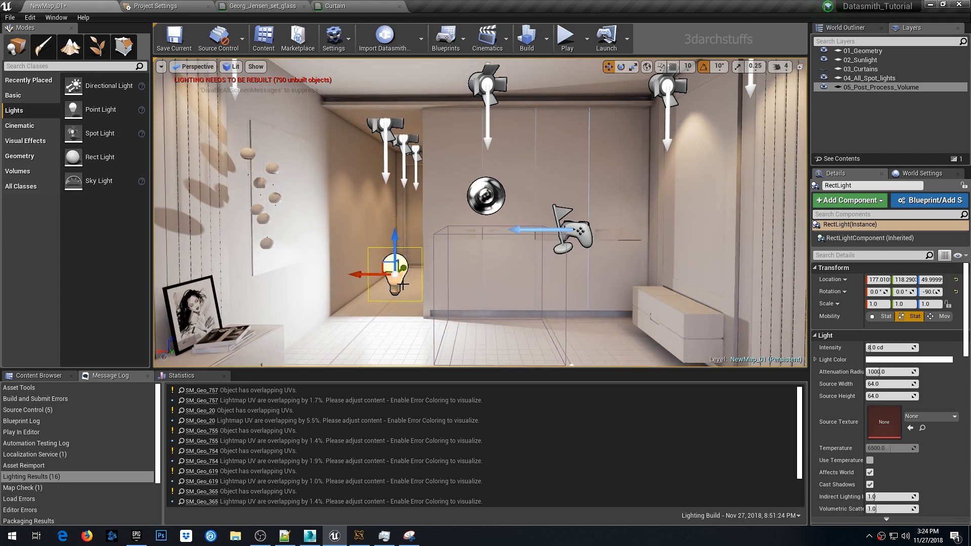
# - Move the rect light sideways toward the wardrobe at the room's side
pyautogui.moveTo(352, 276); pyautogui.dragTo(473, 275)
pyautogui.moveTo(476, 322)
pyautogui.mouseDown(button='right')
pyautogui.moveTo(526, 320)
pyautogui.moveTo(472, 317)
pyautogui.mouseUp(button='right')
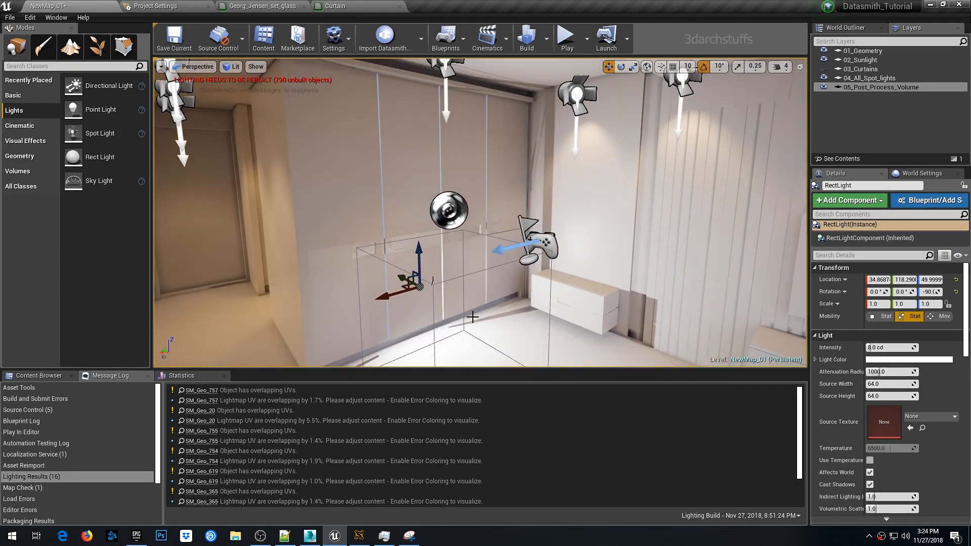
pyautogui.moveTo(402, 278); pyautogui.dragTo(435, 295)
pyautogui.moveTo(436, 295); pyautogui.dragTo(473, 310, button='right')
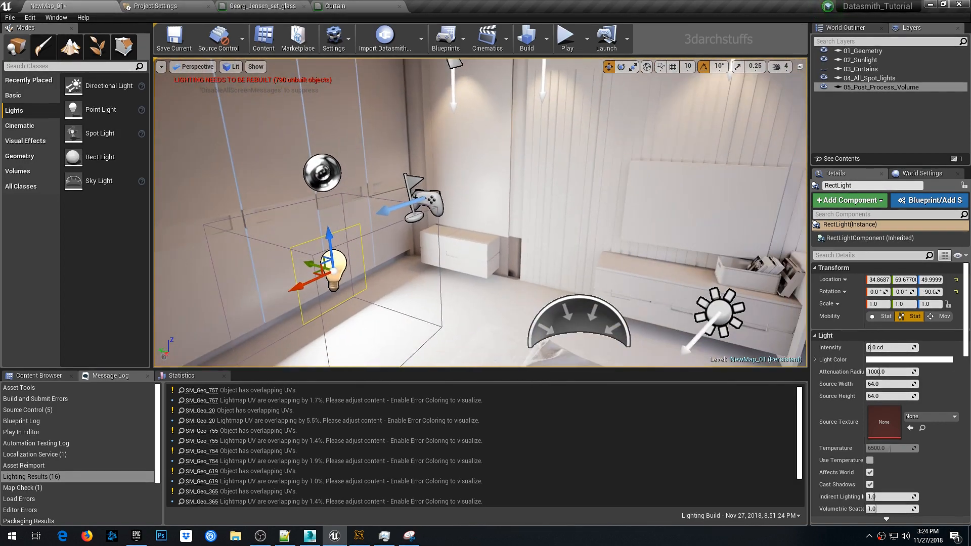
# - Rotate the rect light to tilt it toward the wardrobe's base
pyautogui.press('e')
pyautogui.moveTo(352, 251); pyautogui.dragTo(374, 280)
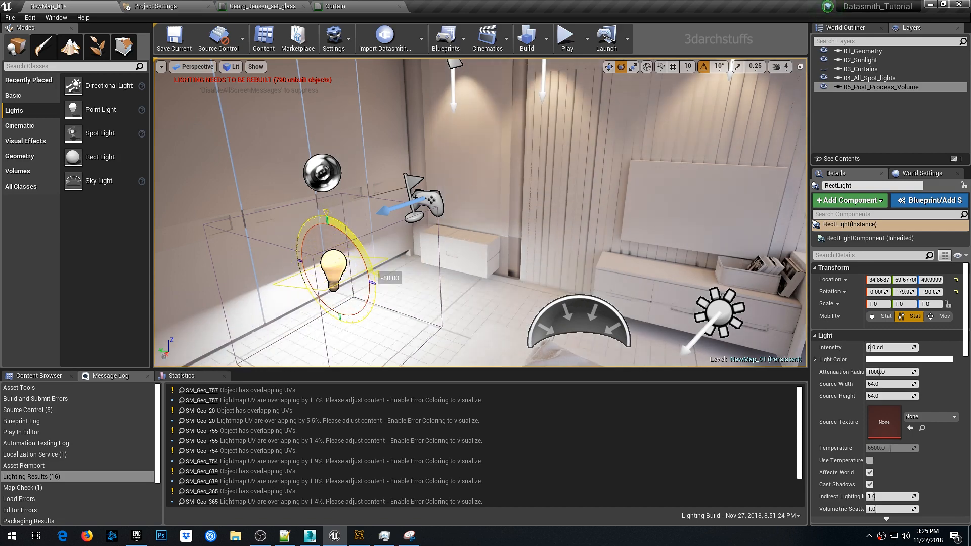
pyautogui.moveTo(375, 280); pyautogui.dragTo(392, 252)
pyautogui.keyDown('alt'); pyautogui.moveTo(393, 281); pyautogui.dragTo(413, 284); pyautogui.keyUp('alt')
pyautogui.moveTo(430, 283); pyautogui.dragTo(395, 300, button='right')
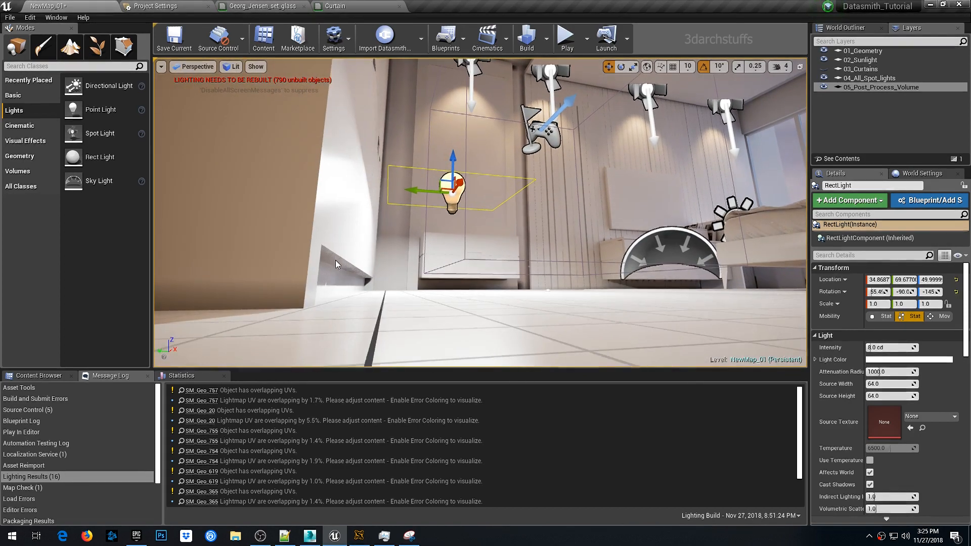
# - Lower the rect light to about 10 units above the floor beside the wardrobe base
pyautogui.keyDown('ctrl'); pyautogui.click(363, 273); pyautogui.keyUp('ctrl')
pyautogui.click(451, 194)
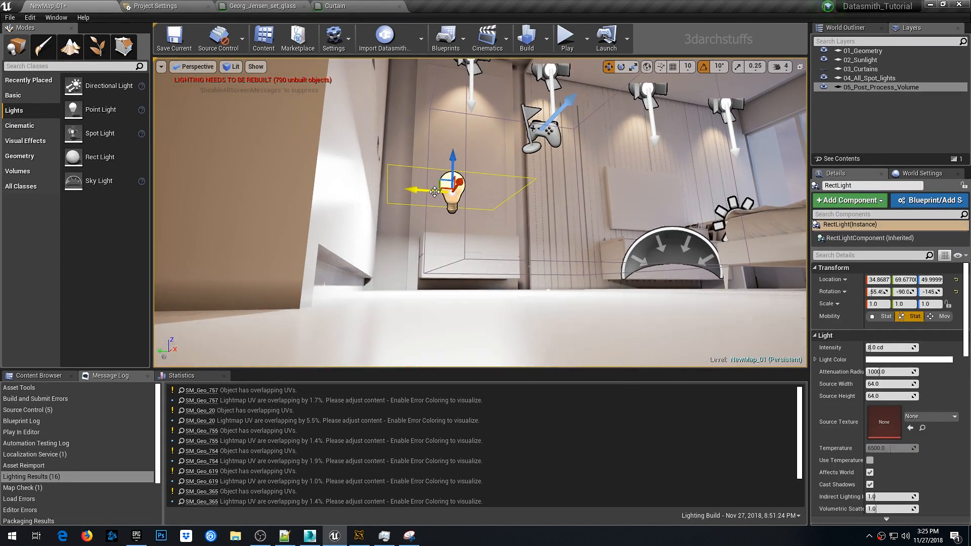
pyautogui.moveTo(420, 187); pyautogui.dragTo(319, 192)
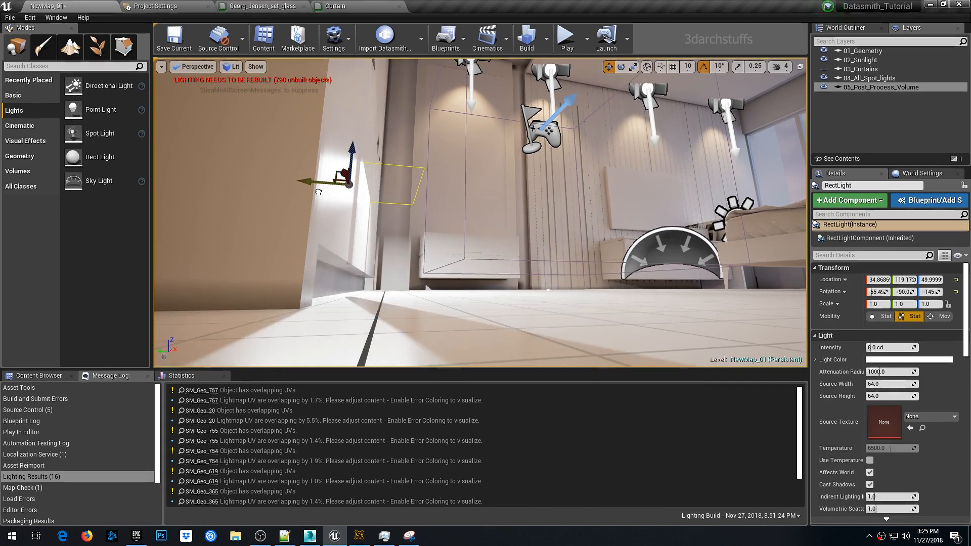
pyautogui.moveTo(348, 155); pyautogui.dragTo(342, 235)
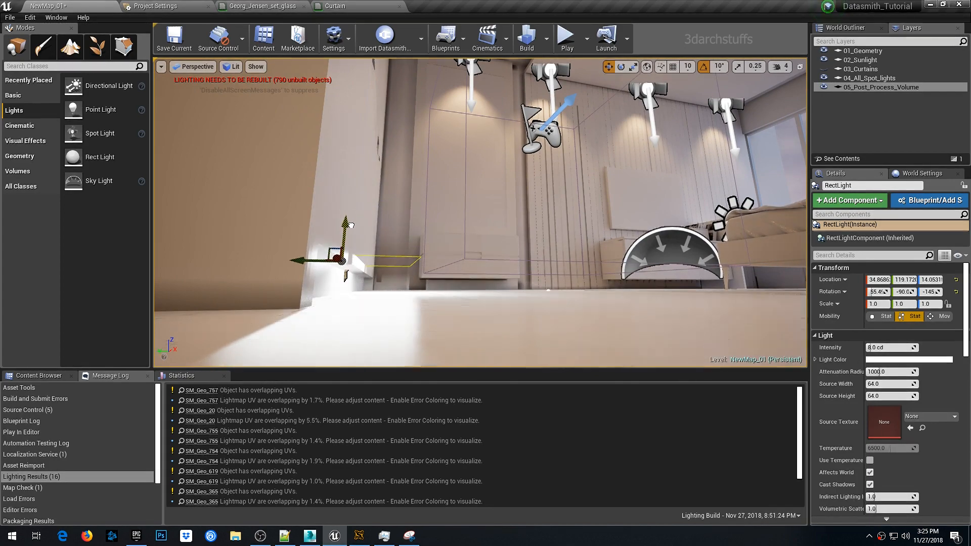
pyautogui.scroll(5, 427, 239)
pyautogui.moveTo(427, 239); pyautogui.dragTo(397, 253, button='middle')
pyautogui.moveTo(319, 238); pyautogui.dragTo(340, 241)
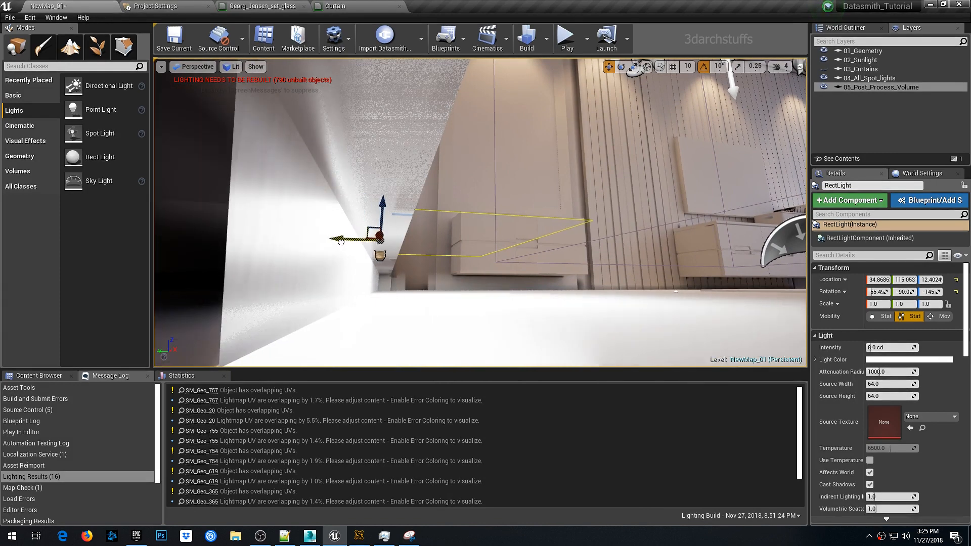
pyautogui.moveTo(384, 211); pyautogui.dragTo(385, 221)
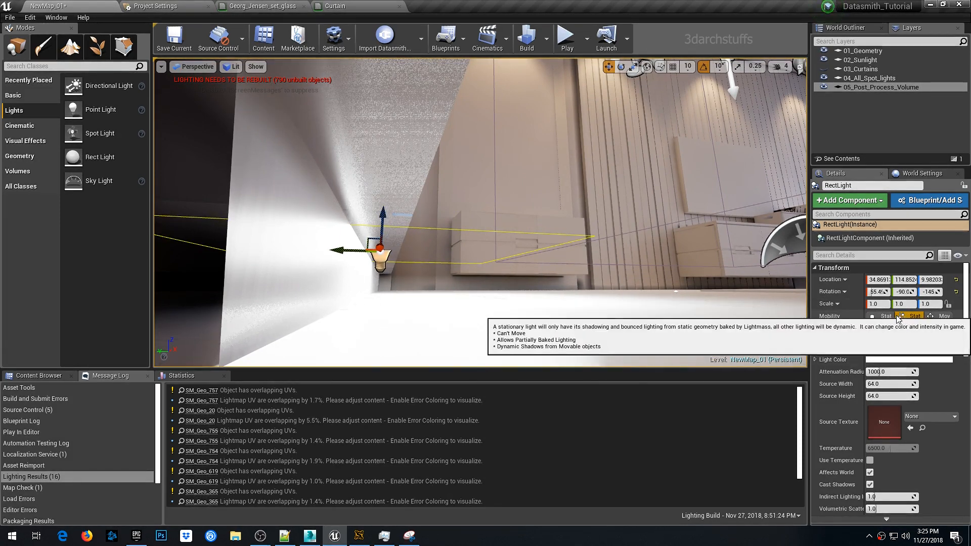
pyautogui.scroll(-1, 945, 451)
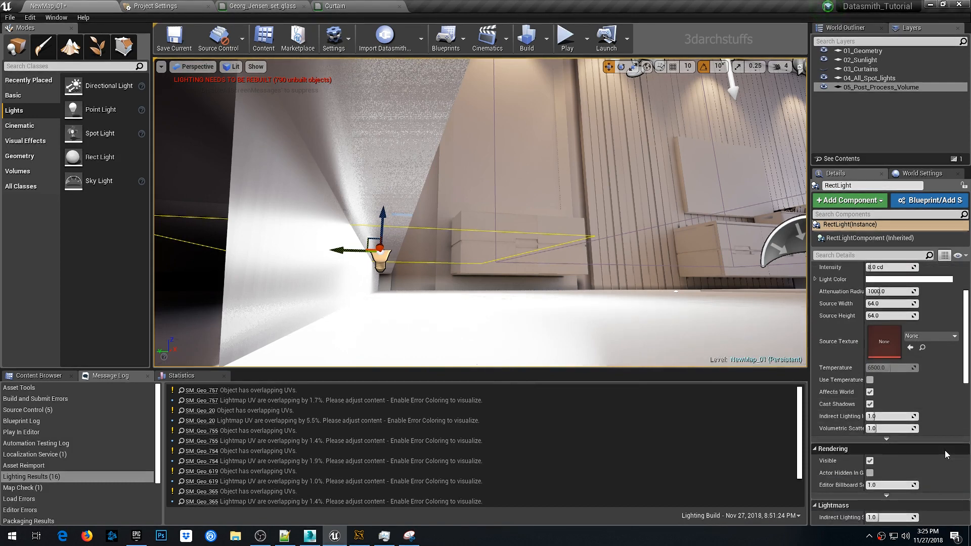
pyautogui.scroll(1, 944, 450)
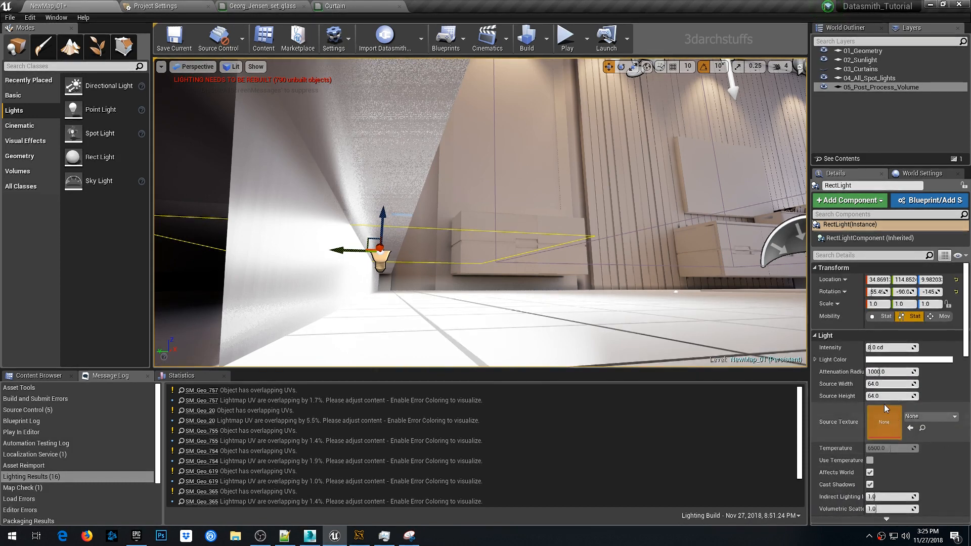
# - Set the rect light's source width and source height to 10
pyautogui.click(903, 384)
pyautogui.write('10')
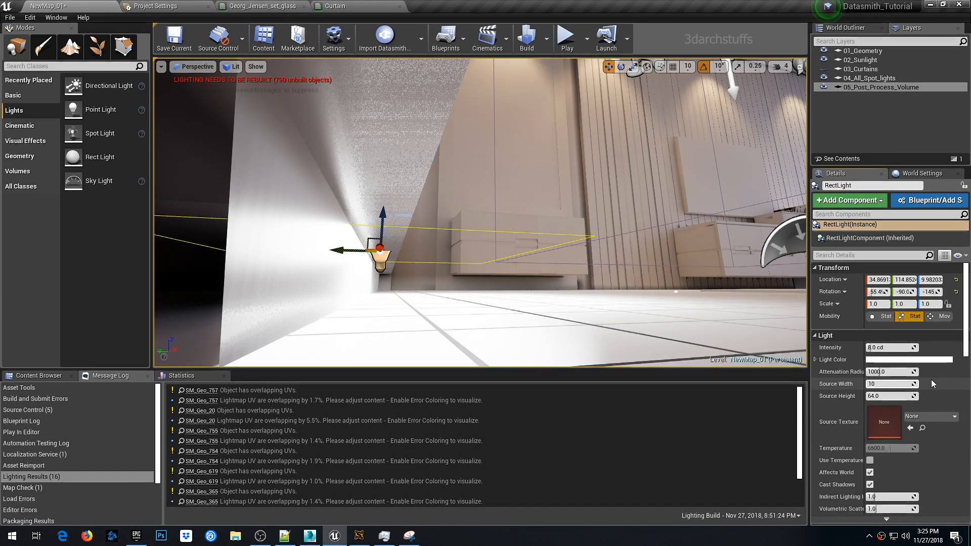
pyautogui.press('Return')
pyautogui.press('Tab')
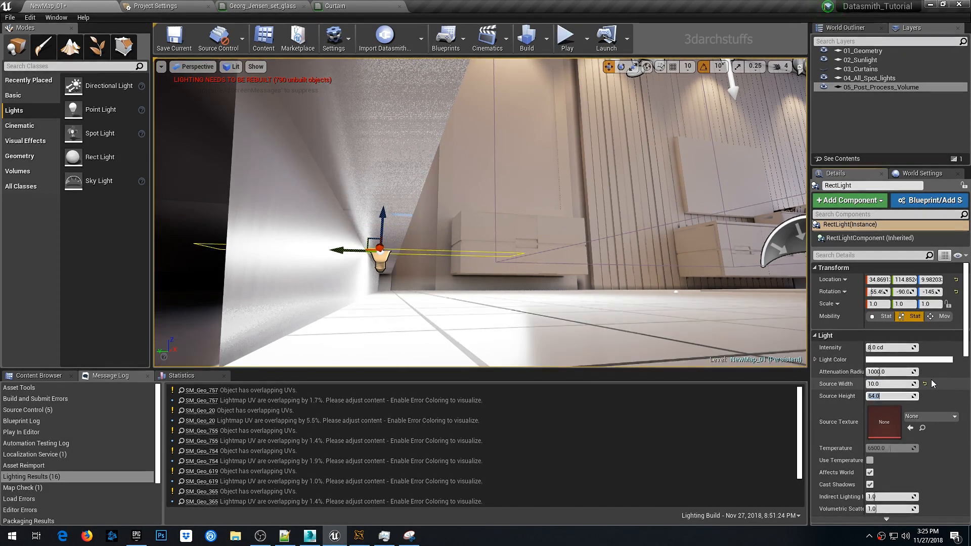
pyautogui.write('10')
pyautogui.press('Return')
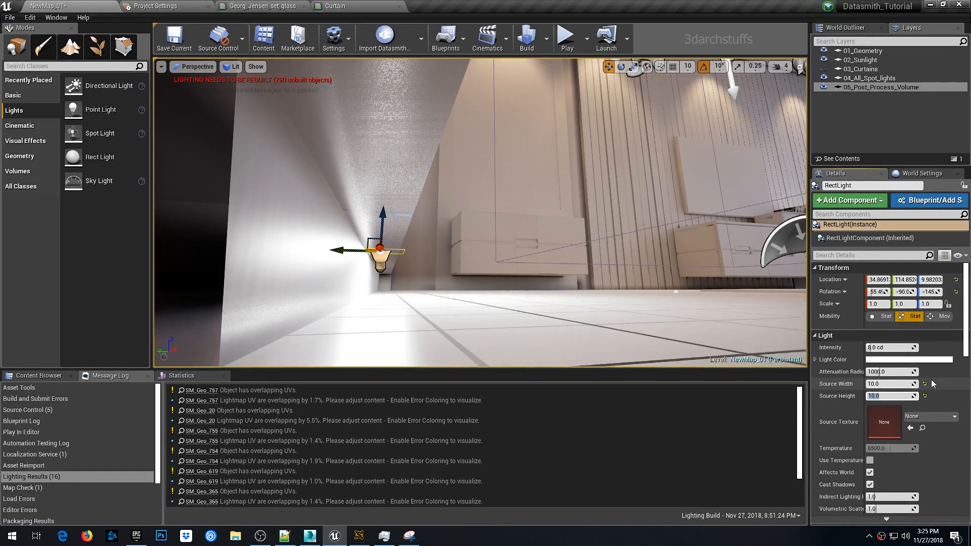
# - Set the rect light's source height to 6 and nudge the light slightly along the wall
pyautogui.scroll(2, 490, 266)
pyautogui.moveTo(490, 266); pyautogui.dragTo(541, 280, button='middle')
pyautogui.scroll(-2, 496, 258)
pyautogui.scroll(1, 496, 258)
pyautogui.click(893, 396)
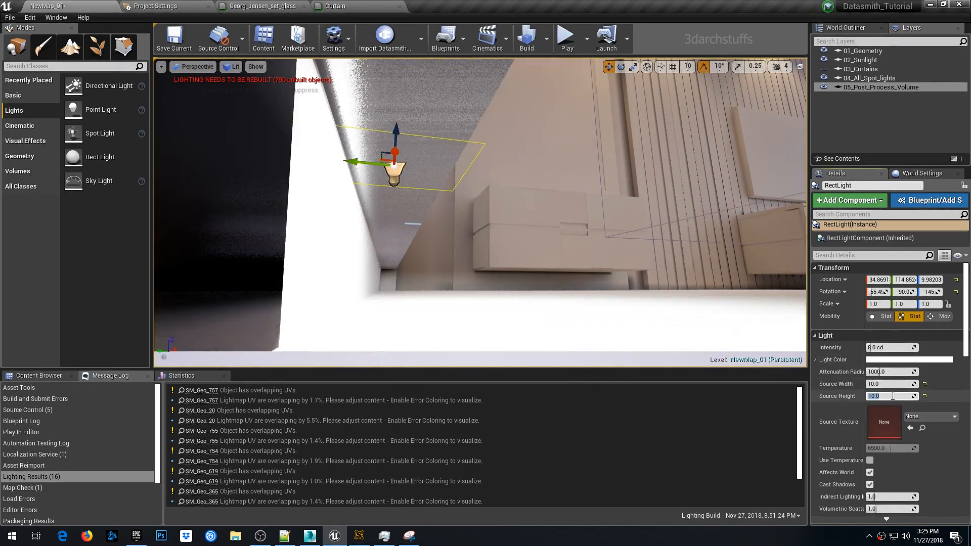
pyautogui.press('Return')
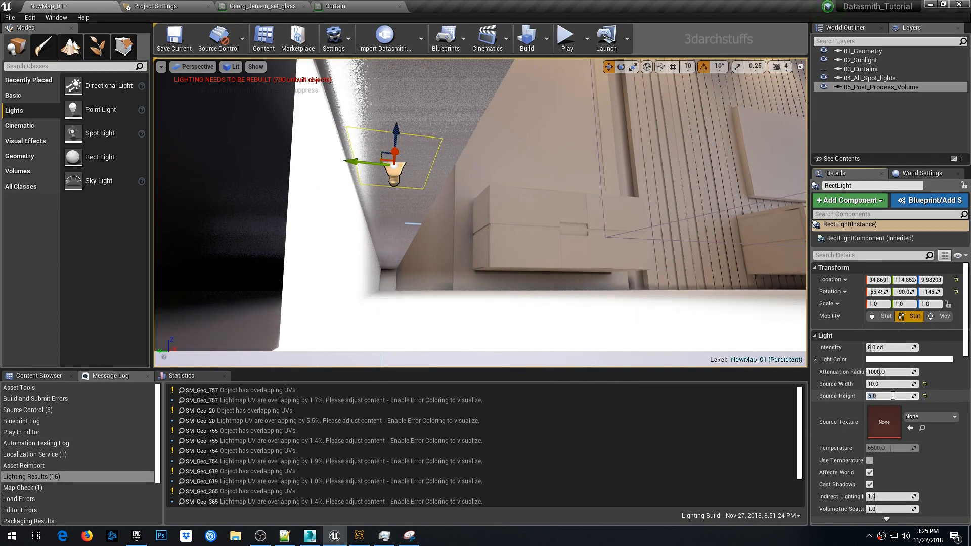
pyautogui.moveTo(359, 164); pyautogui.dragTo(361, 162)
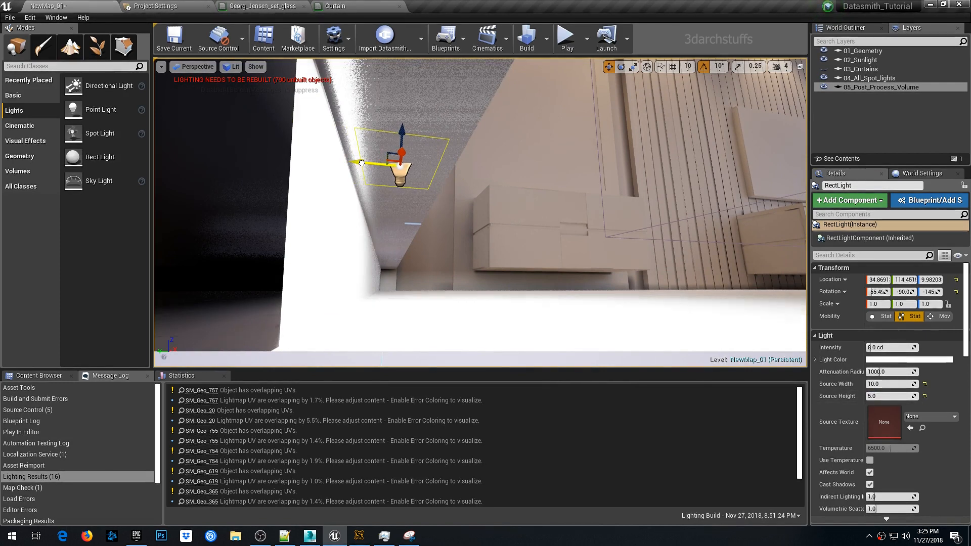
pyautogui.press('Return')
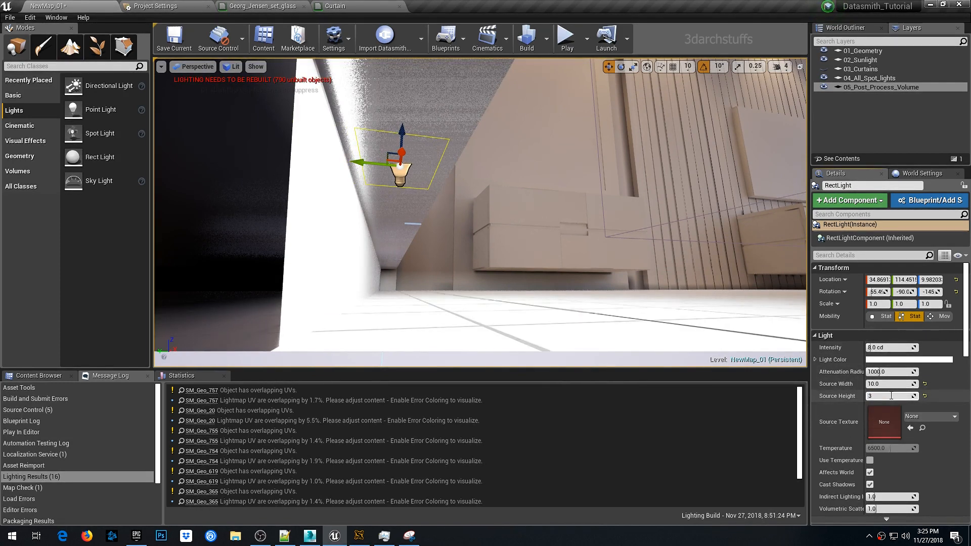
pyautogui.write('7')
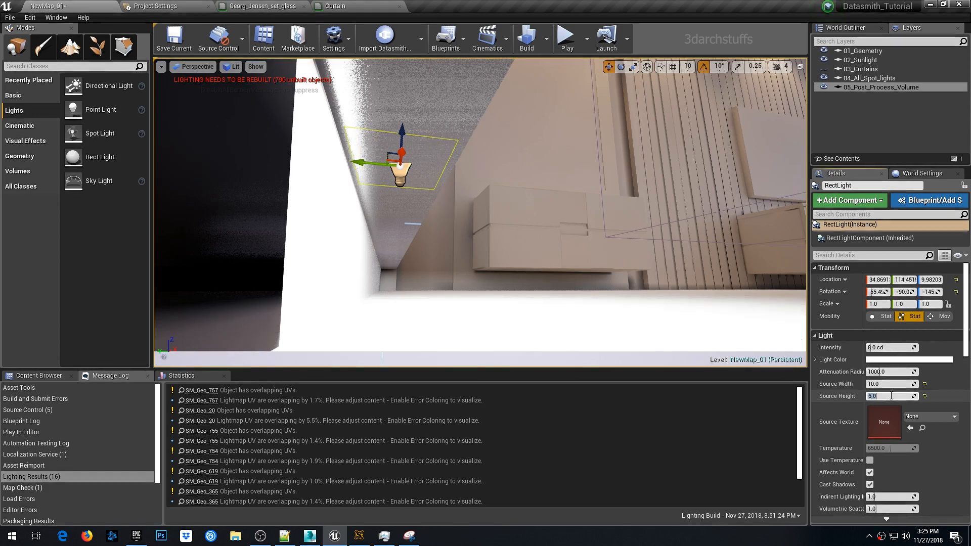
pyautogui.press('Return')
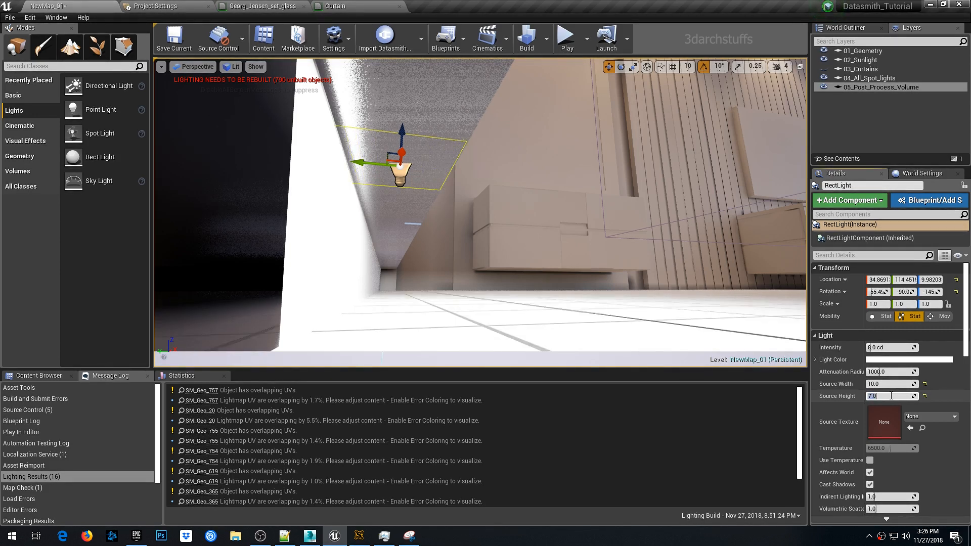
pyautogui.press('Return')
pyautogui.moveTo(577, 243); pyautogui.dragTo(508, 236, button='right')
pyautogui.scroll(-3, 505, 229)
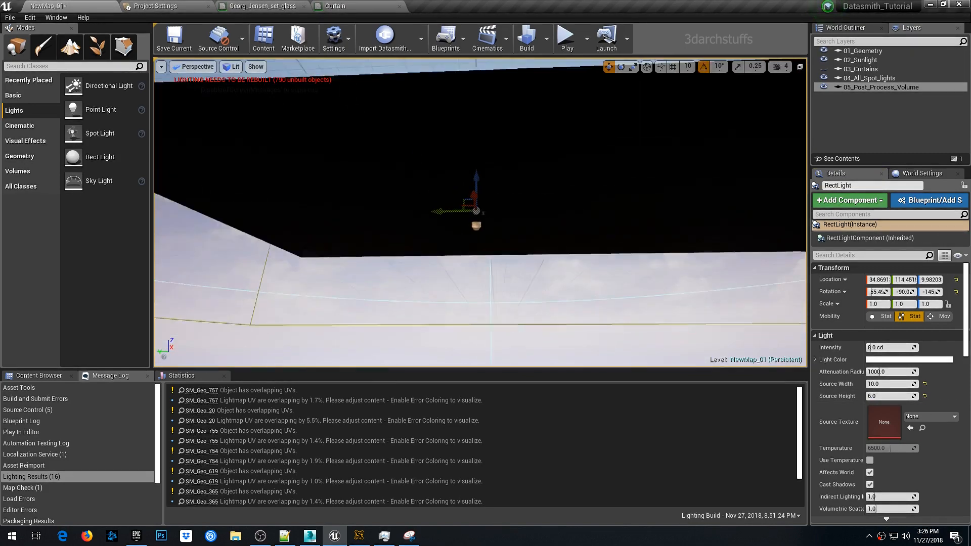
# - Focus on the rect light under the wardrobe and set its source width to 200
pyautogui.scroll(5, 505, 229)
pyautogui.moveTo(618, 226); pyautogui.dragTo(593, 221, button='right')
pyautogui.press('f')
pyautogui.moveTo(640, 169); pyautogui.dragTo(708, 202, button='right')
pyautogui.scroll(-5, 641, 169)
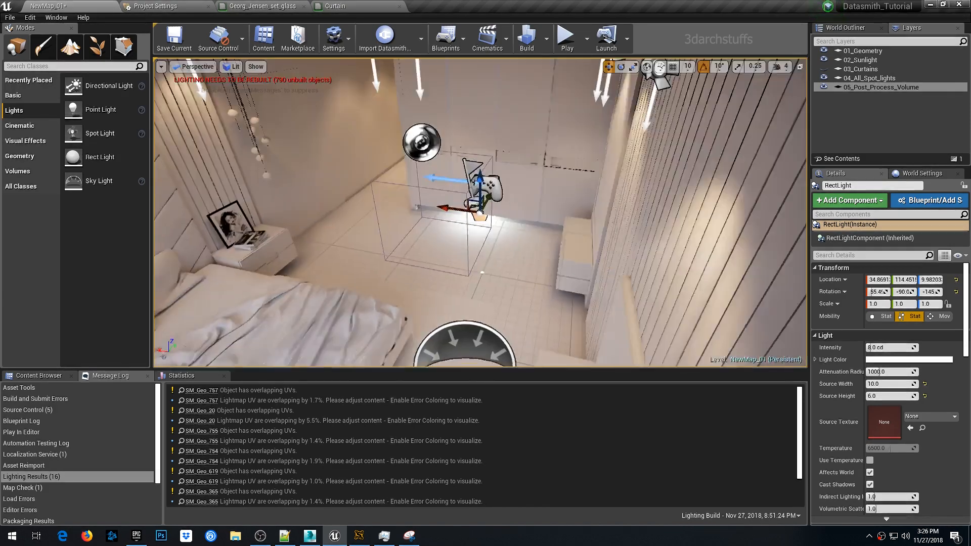
pyautogui.press('f')
pyautogui.moveTo(650, 165); pyautogui.dragTo(646, 147, button='right')
pyautogui.scroll(3, 651, 165)
pyautogui.press('f')
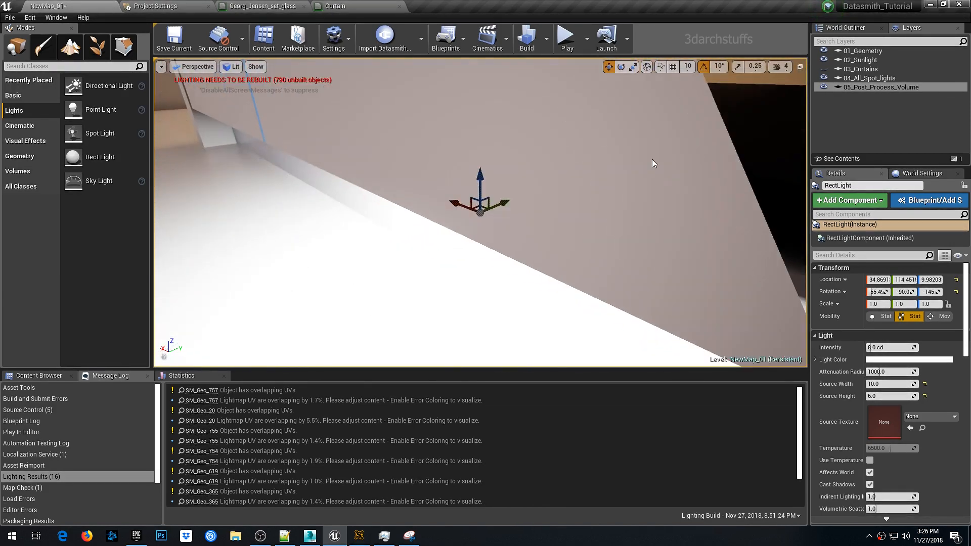
pyautogui.keyDown('alt'); pyautogui.moveTo(652, 163); pyautogui.dragTo(733, 103); pyautogui.keyUp('alt')
pyautogui.keyDown('alt'); pyautogui.moveTo(680, 144); pyautogui.dragTo(665, 147); pyautogui.keyUp('alt')
pyautogui.click(897, 384)
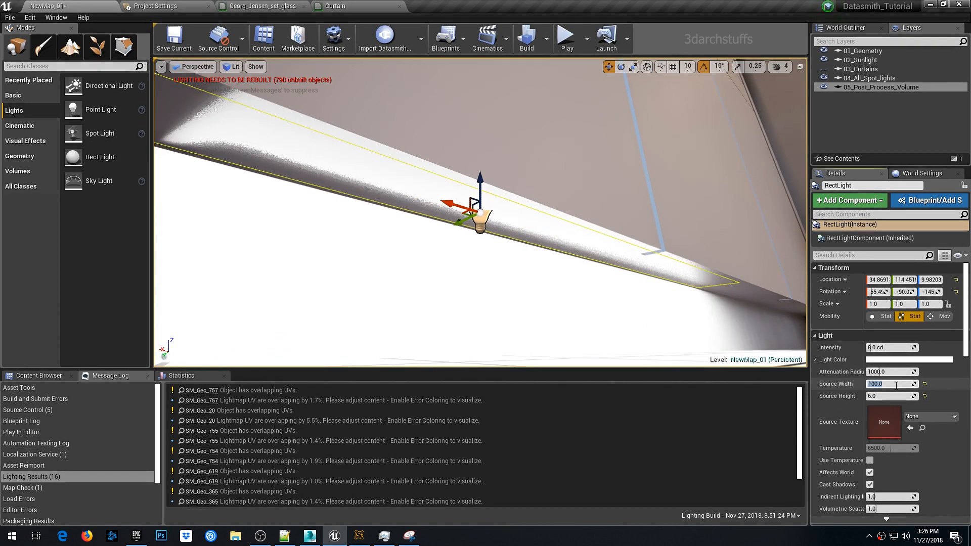
pyautogui.press('Return')
pyautogui.moveTo(607, 203)
pyautogui.keyDown('alt'); pyautogui.mouseDown()
pyautogui.moveTo(653, 180)
pyautogui.moveTo(665, 160)
pyautogui.moveTo(666, 195)
pyautogui.moveTo(664, 150)
pyautogui.moveTo(653, 169)
pyautogui.moveTo(733, 177)
pyautogui.moveTo(789, 156)
pyautogui.moveTo(610, 221)
pyautogui.mouseUp(); pyautogui.keyUp('alt')
pyautogui.click(866, 384)
pyautogui.write('200')
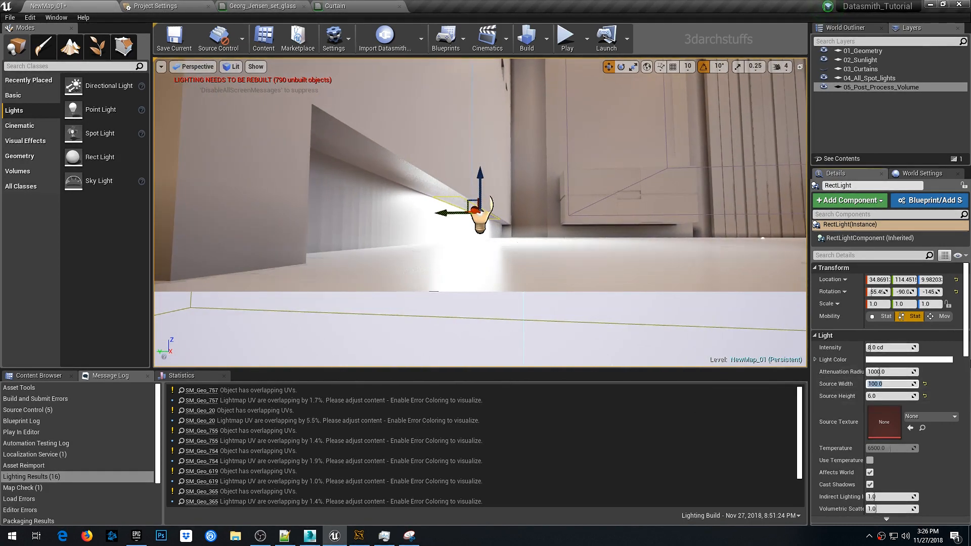
pyautogui.press('Return')
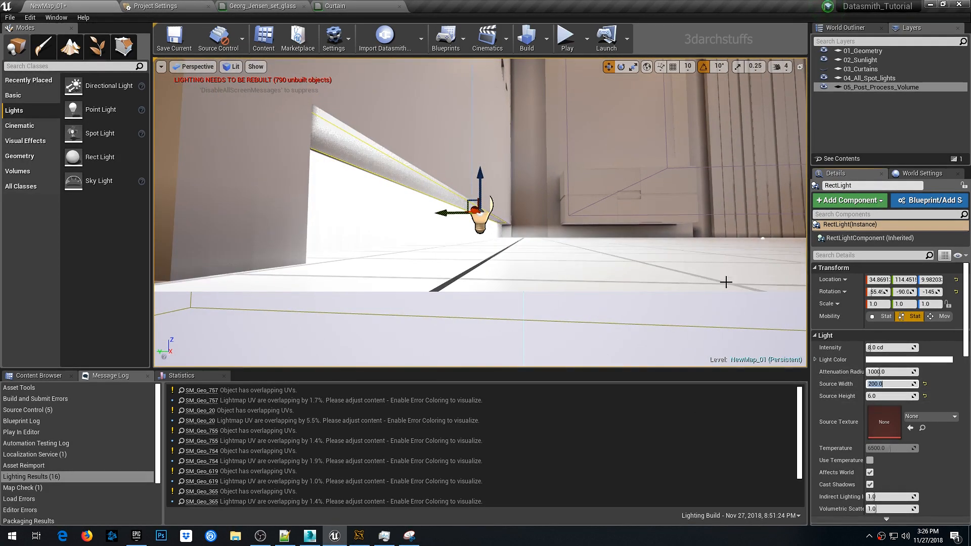
# - Slide the rect light along the wardrobe base and set its source width to 235
pyautogui.keyDown('alt'); pyautogui.moveTo(726, 282); pyautogui.dragTo(541, 284); pyautogui.keyUp('alt')
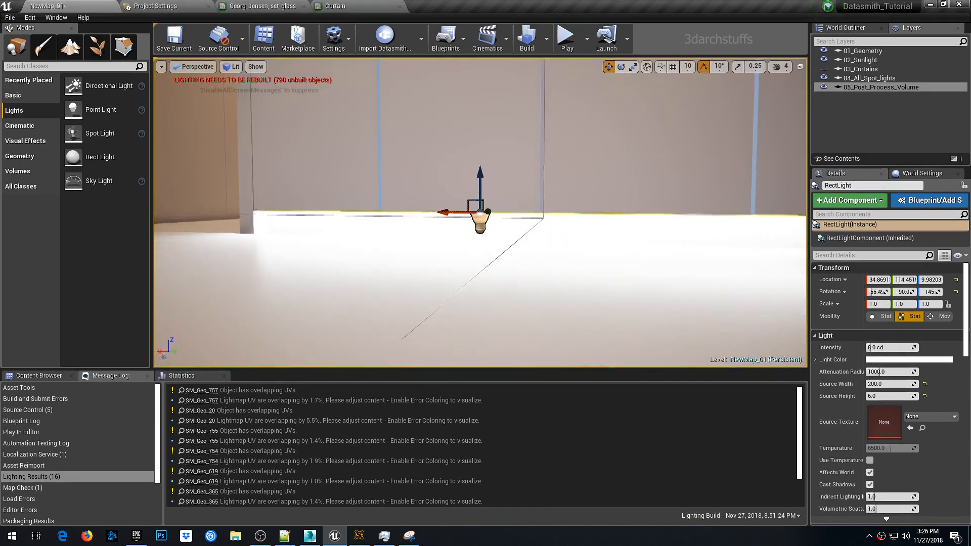
pyautogui.moveTo(698, 238)
pyautogui.keyDown('alt'); pyautogui.mouseDown()
pyautogui.moveTo(680, 223)
pyautogui.moveTo(680, 194)
pyautogui.moveTo(697, 240)
pyautogui.mouseUp(); pyautogui.keyUp('alt')
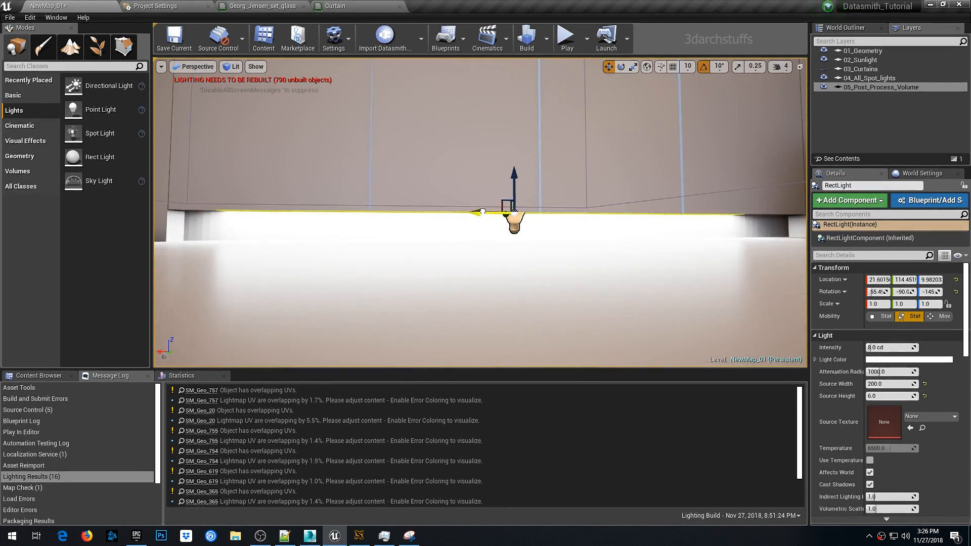
pyautogui.click(891, 384)
pyautogui.write('220')
pyautogui.press('Return')
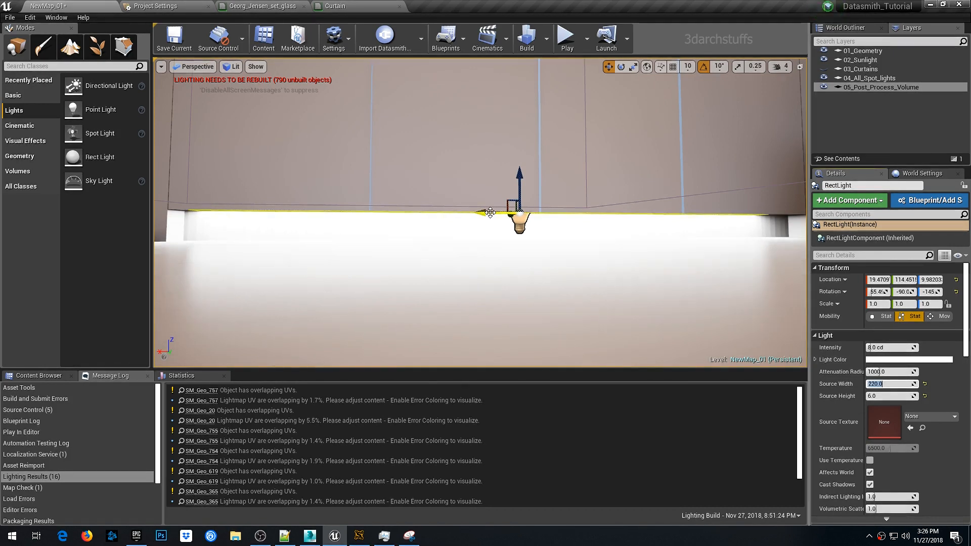
pyautogui.moveTo(486, 212); pyautogui.dragTo(488, 213)
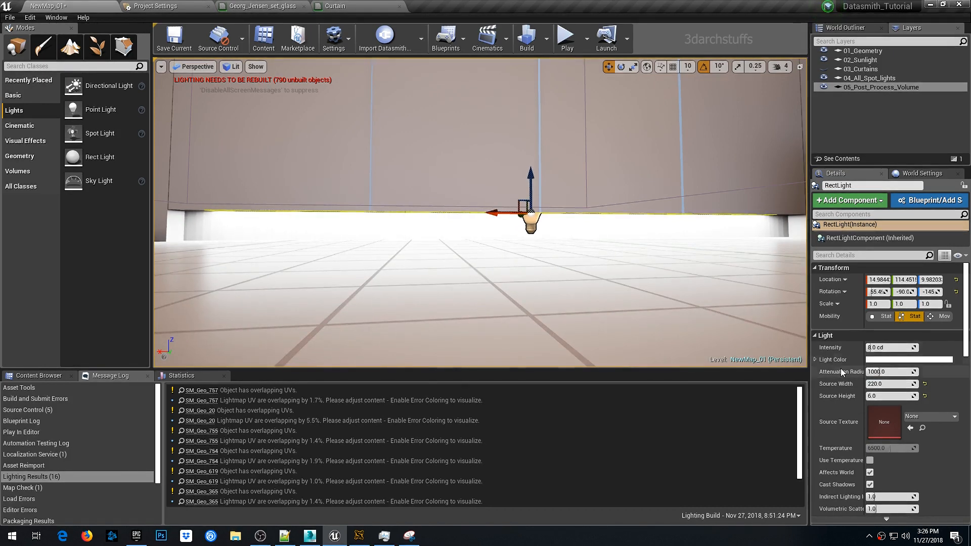
pyautogui.click(890, 384)
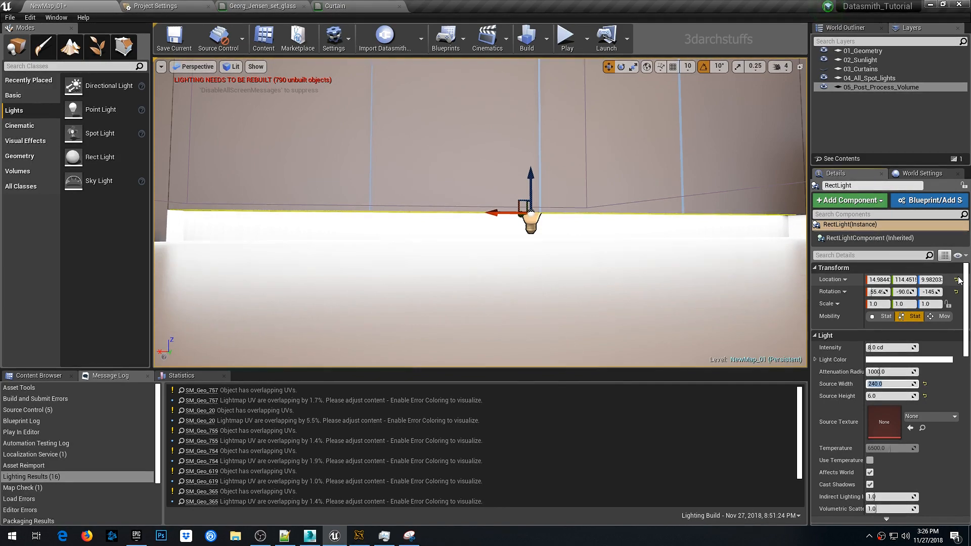
pyautogui.write('235')
pyautogui.press('Return')
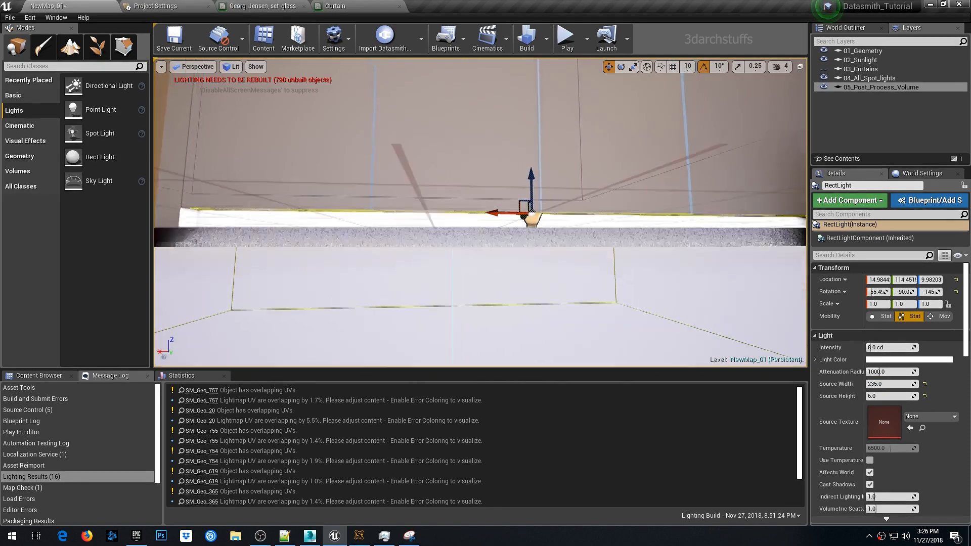
# - Set the rect light's source width to 238 and shift it slightly further along the wardrobe base
pyautogui.keyDown('alt'); pyautogui.moveTo(699, 227); pyautogui.dragTo(699, 228); pyautogui.keyUp('alt')
pyautogui.moveTo(699, 228); pyautogui.dragTo(692, 227, button='right')
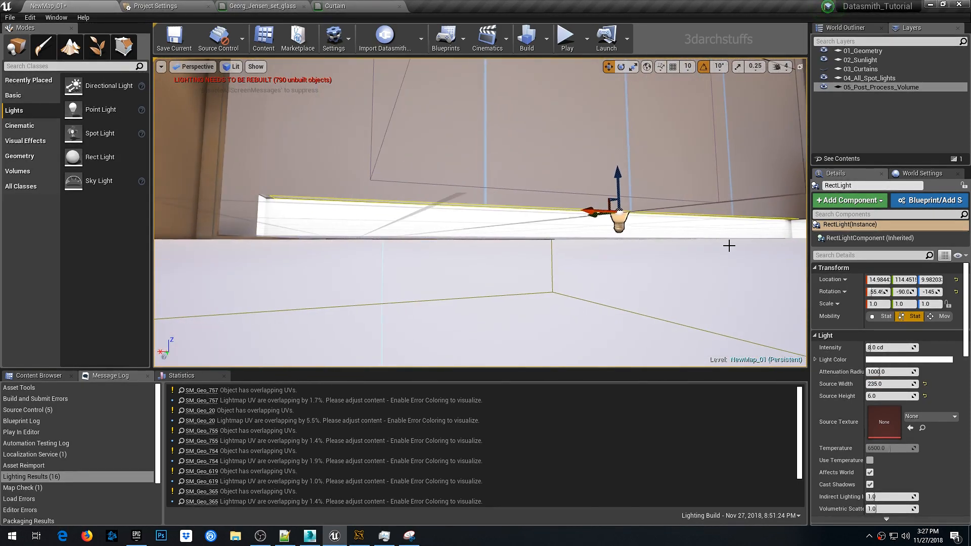
pyautogui.keyDown('alt'); pyautogui.moveTo(728, 246); pyautogui.dragTo(728, 253); pyautogui.keyUp('alt')
pyautogui.moveTo(729, 245); pyautogui.dragTo(689, 238, button='right')
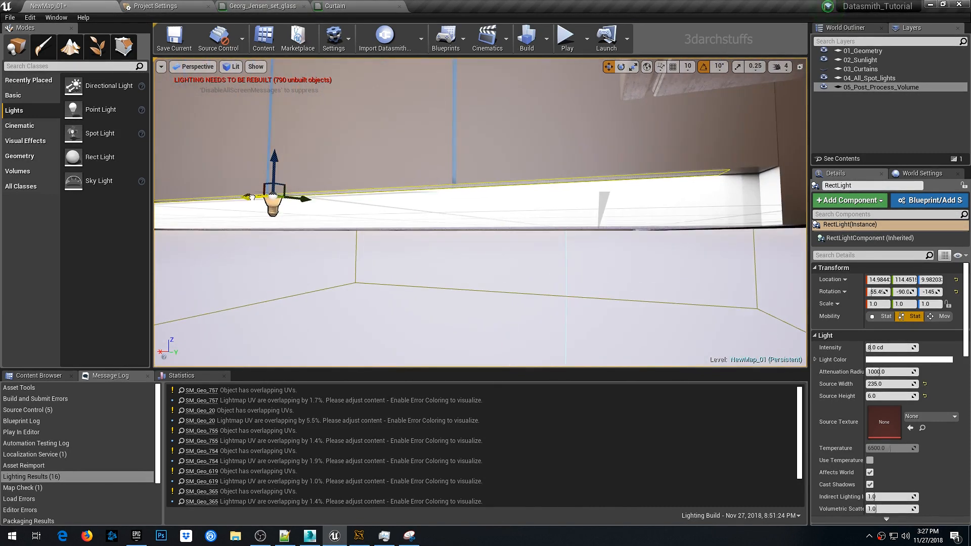
pyautogui.moveTo(252, 197); pyautogui.dragTo(258, 197)
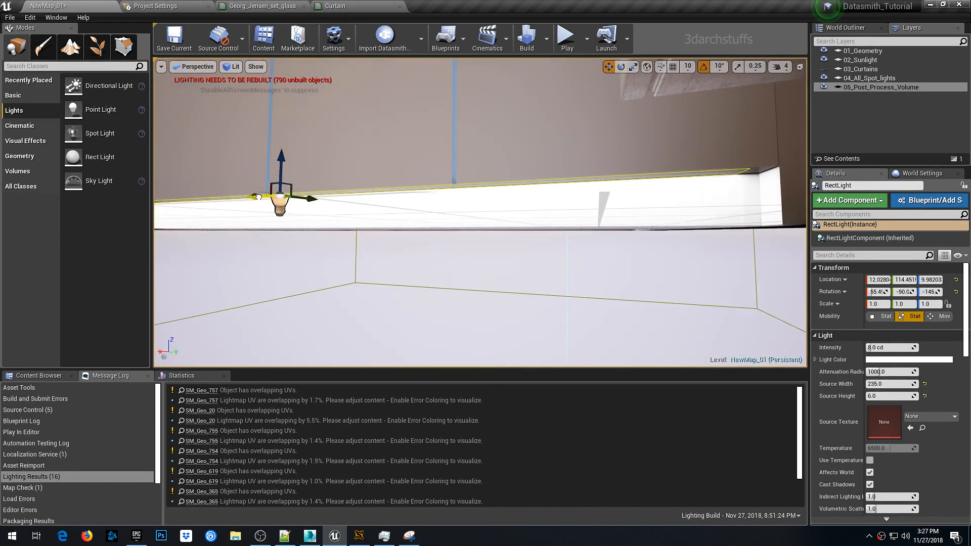
pyautogui.click(887, 384)
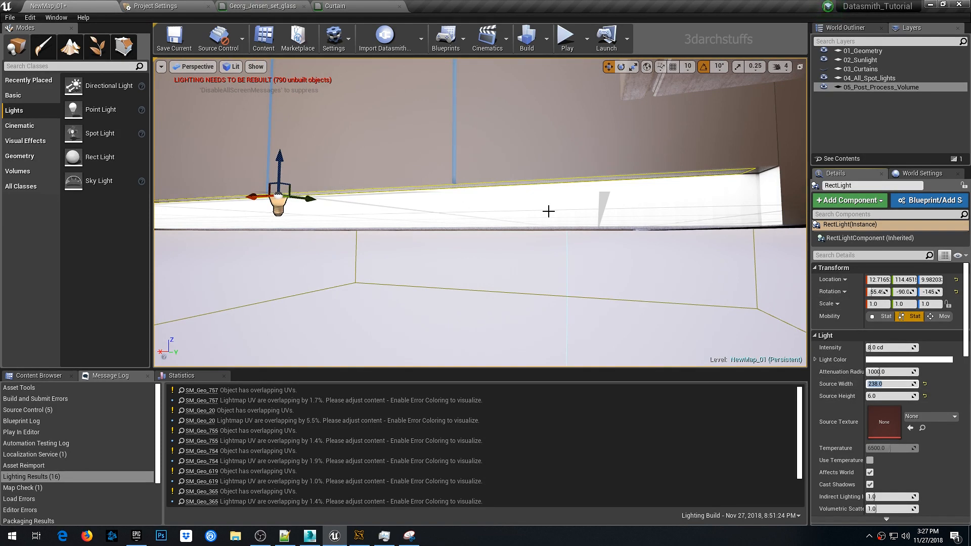
pyautogui.moveTo(549, 211); pyautogui.dragTo(603, 205, button='right')
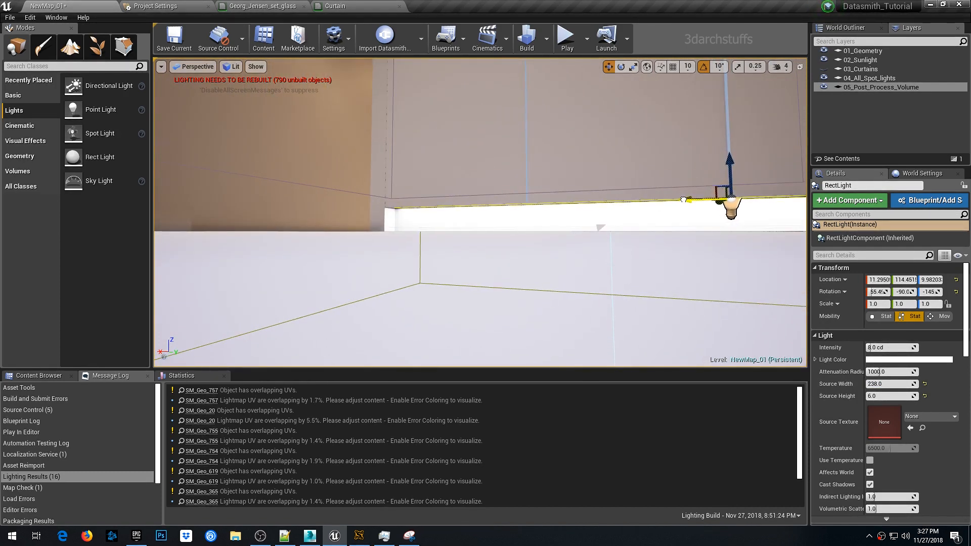
# - Set the rect light's intensity to 0.5 cd and enable Use Temperature at 3500
pyautogui.press('f')
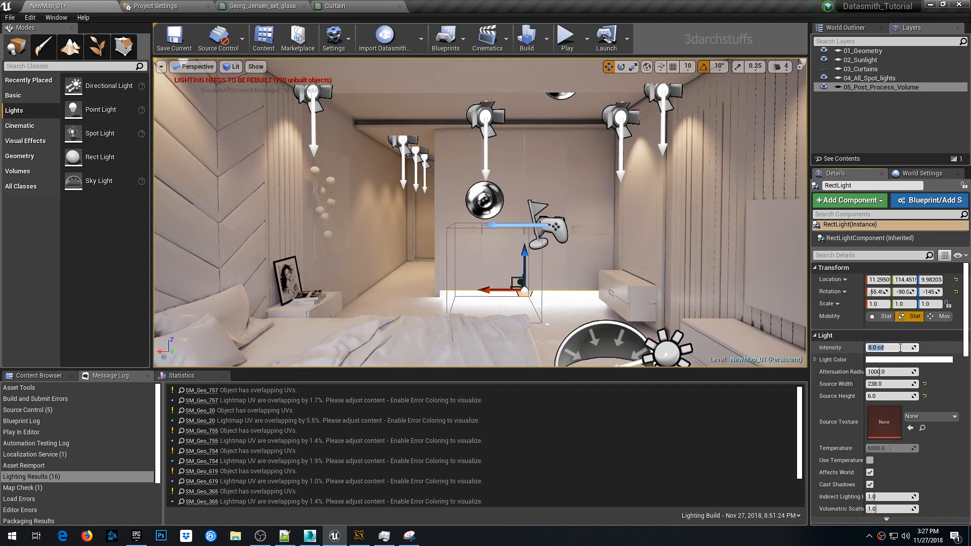
pyautogui.press('Return')
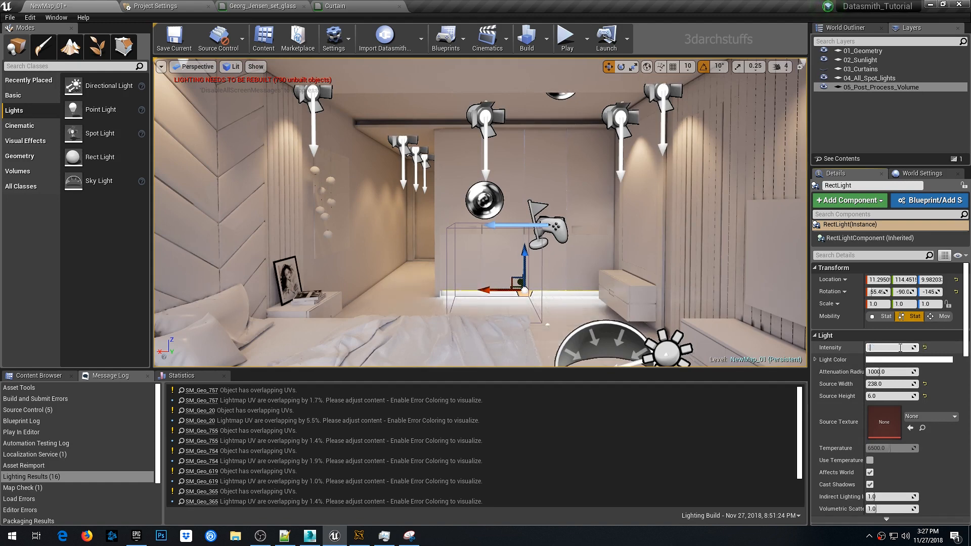
pyautogui.press('Return')
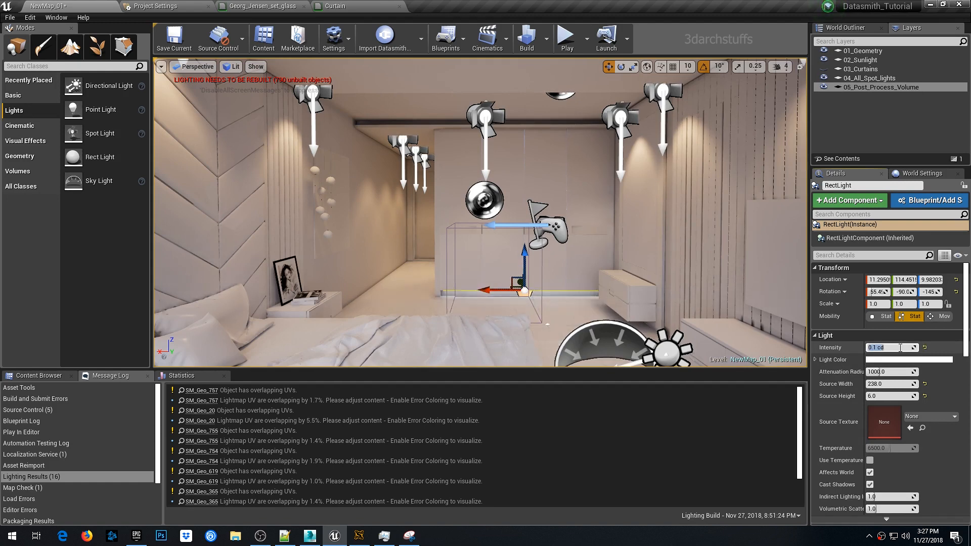
pyautogui.write('.25')
pyautogui.press('Return')
pyautogui.write('.')
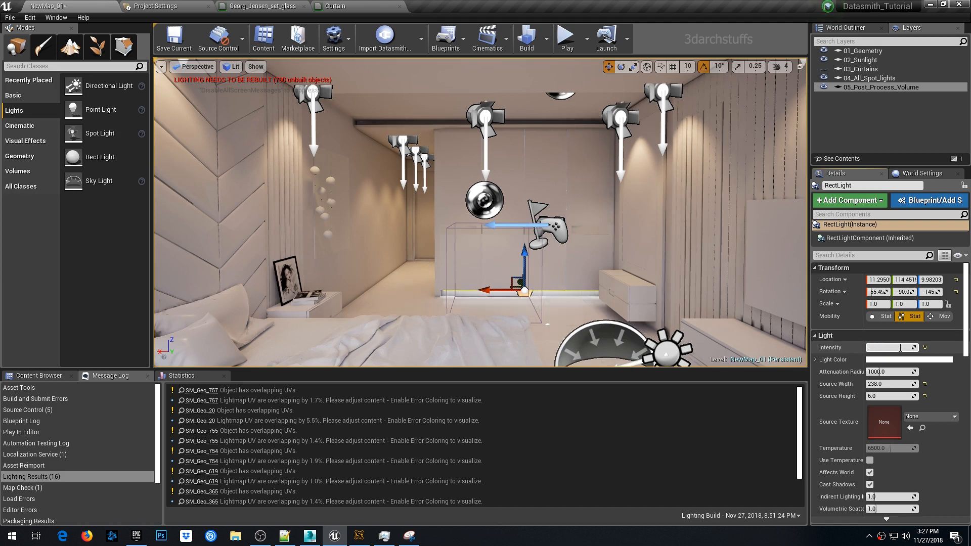
pyautogui.write('5')
pyautogui.press('Return')
pyautogui.click(870, 460)
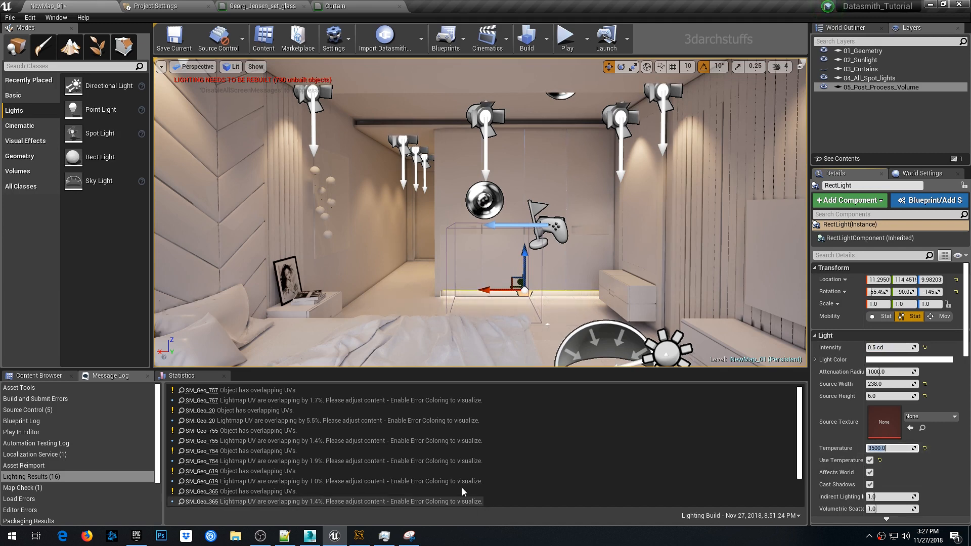
# - Build the lighting
pyautogui.click(526, 37)
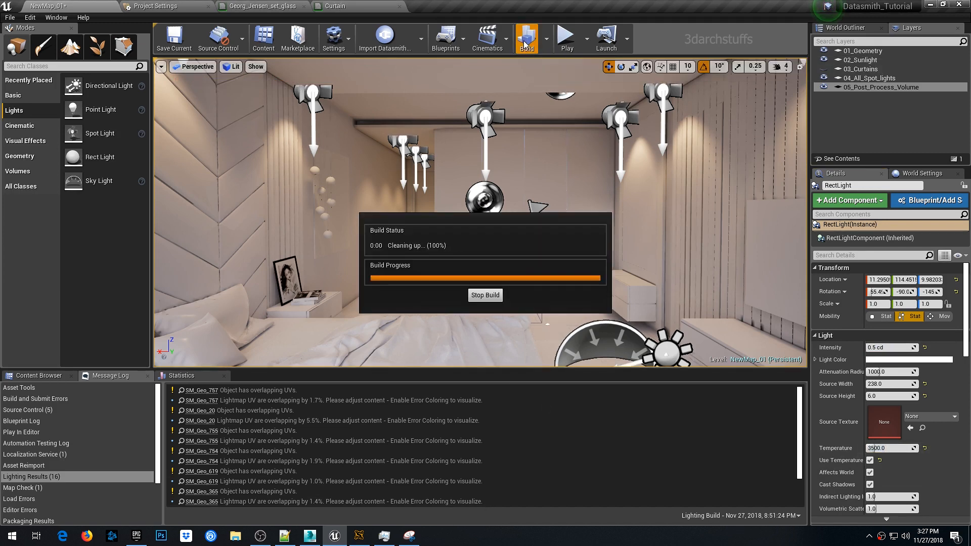
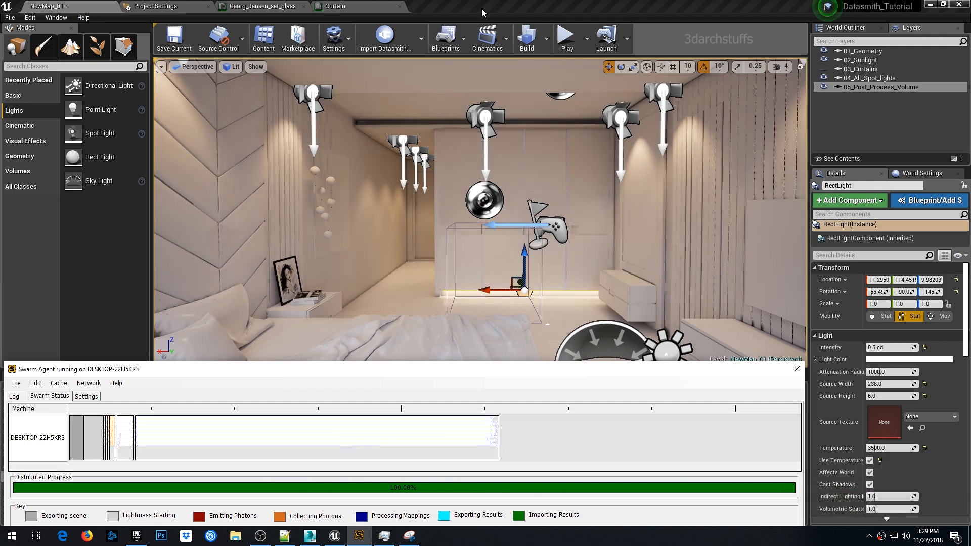
# - Select the rect light under the wardrobe base and set its source width to 242
pyautogui.moveTo(484, 114); pyautogui.dragTo(568, 203, button='right')
pyautogui.rightClick(586, 202)
pyautogui.rightClick(568, 203)
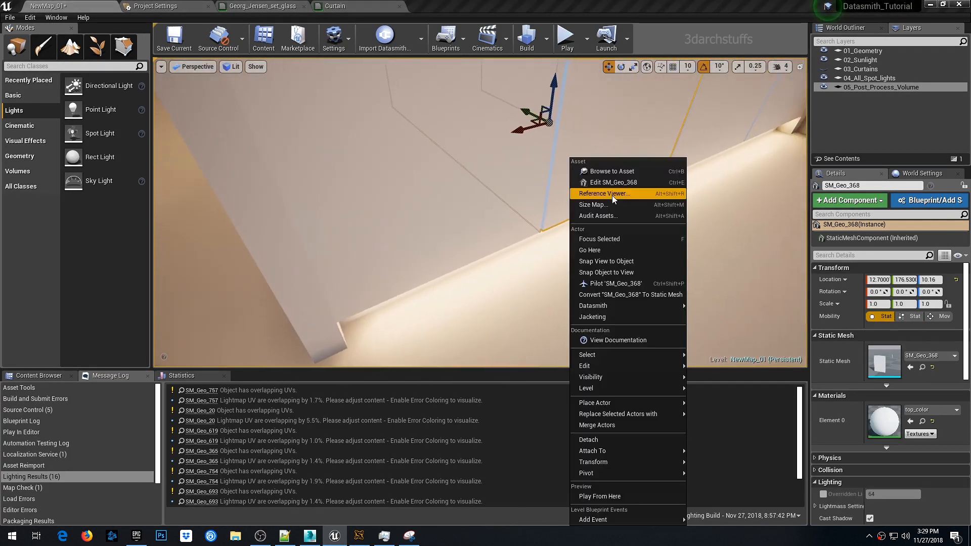
pyautogui.moveTo(532, 169); pyautogui.dragTo(541, 157, button='right')
pyautogui.rightClick(578, 156)
pyautogui.moveTo(555, 189)
pyautogui.mouseDown(button='right')
pyautogui.moveTo(550, 198)
pyautogui.moveTo(542, 180)
pyautogui.mouseUp(button='right')
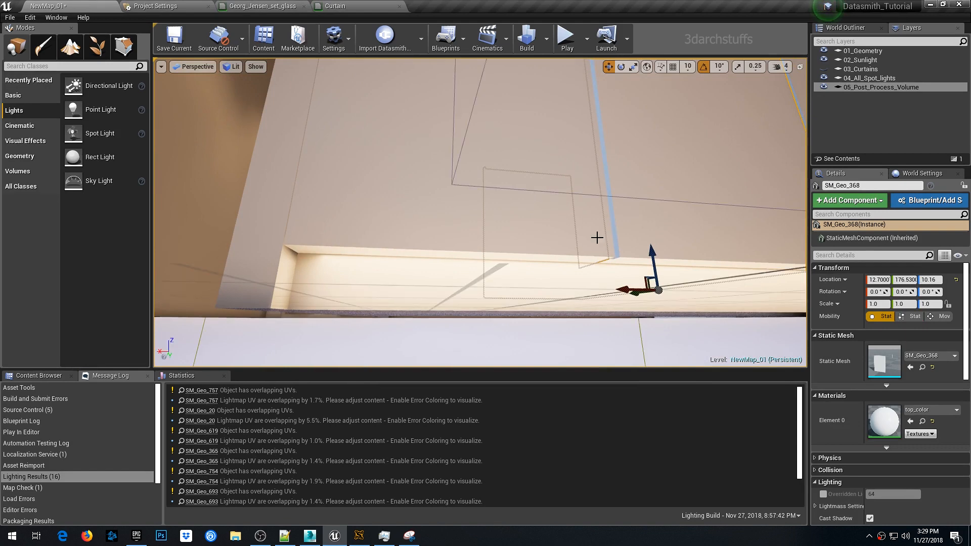
pyautogui.moveTo(684, 257)
pyautogui.mouseDown(button='right')
pyautogui.moveTo(693, 255)
pyautogui.moveTo(678, 268)
pyautogui.mouseUp(button='right')
pyautogui.click(682, 272)
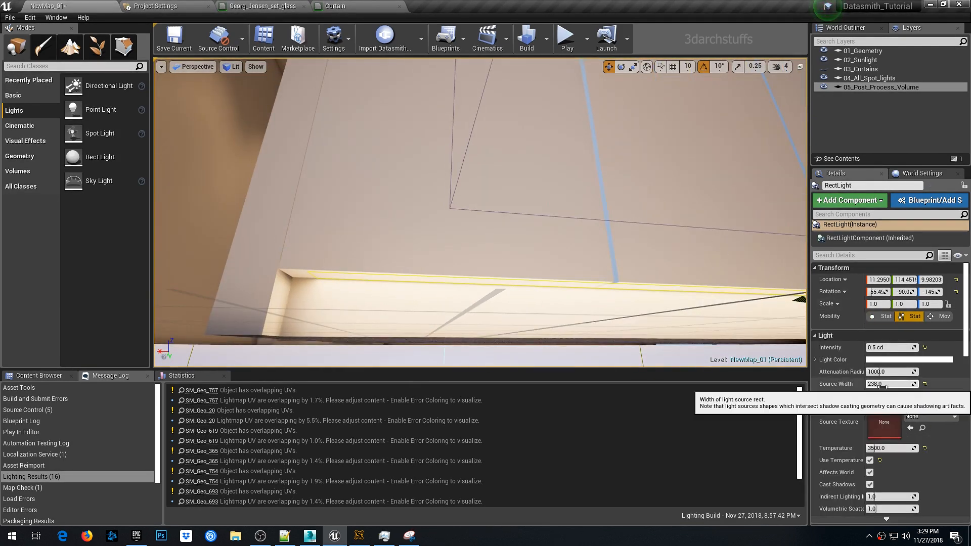
pyautogui.click(908, 382)
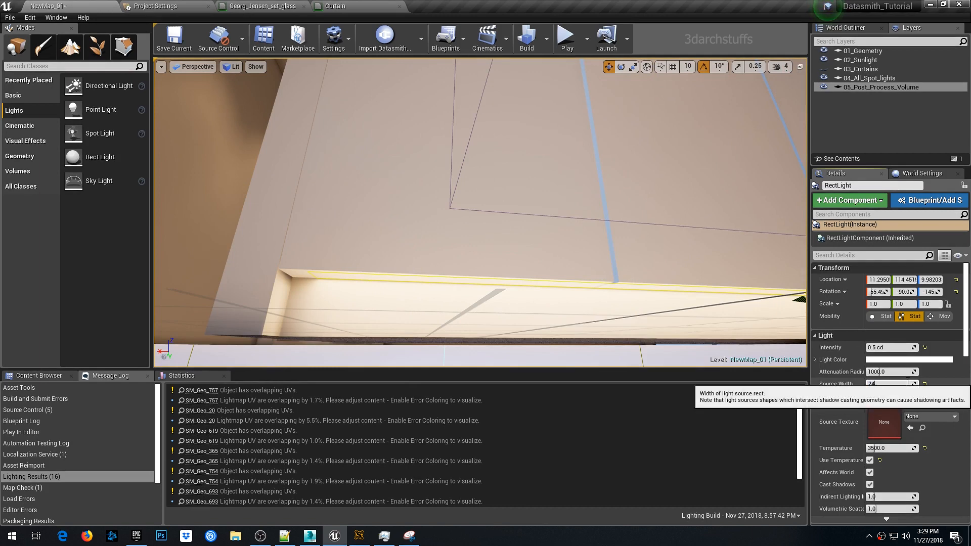
pyautogui.press('Return')
pyautogui.moveTo(605, 196); pyautogui.dragTo(643, 204, button='right')
pyautogui.moveTo(531, 270); pyautogui.dragTo(527, 270)
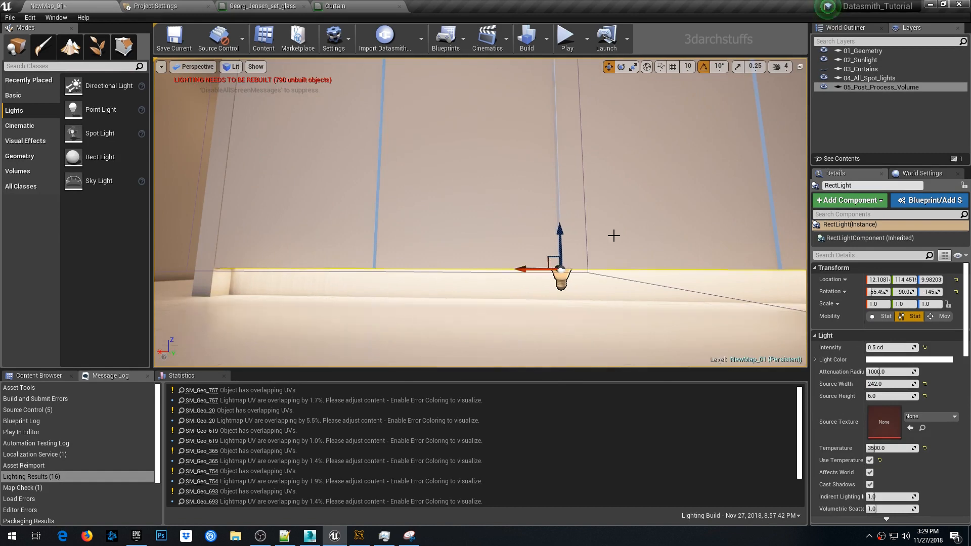
# - Slide the wardrobe-base rect light slightly further along its edge
pyautogui.moveTo(613, 236); pyautogui.dragTo(377, 238, button='right')
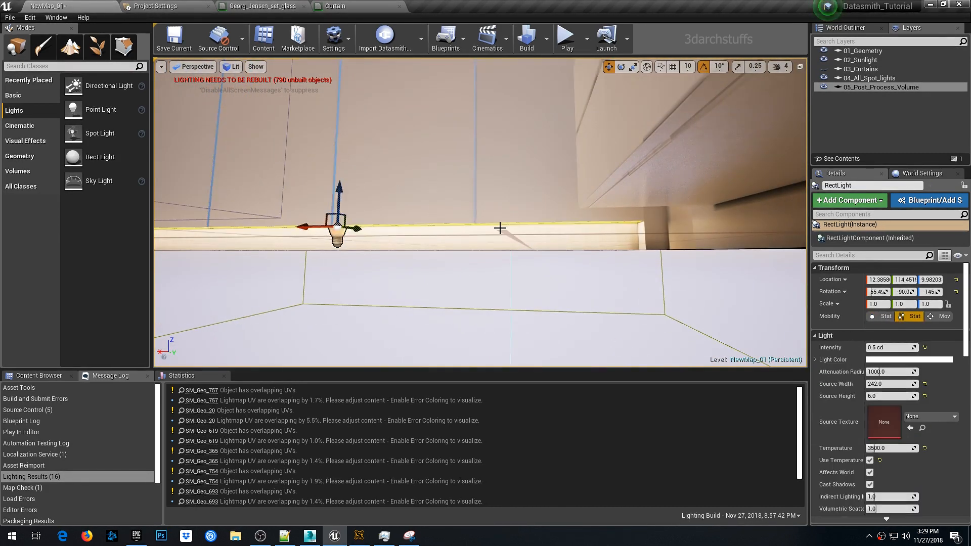
pyautogui.moveTo(499, 228); pyautogui.dragTo(574, 202, button='right')
pyautogui.press('Escape')
# - Duplicate the rect light and move the copy up into the ceiling cove above the wardrobe
pyautogui.moveTo(670, 195); pyautogui.dragTo(465, 95, button='right')
pyautogui.click(512, 125)
pyautogui.keyDown('alt'); pyautogui.moveTo(669, 212); pyautogui.dragTo(673, 146); pyautogui.keyUp('alt')
pyautogui.moveTo(638, 250); pyautogui.dragTo(627, 217, button='right')
pyautogui.moveTo(559, 302); pyautogui.dragTo(542, 105)
pyautogui.moveTo(649, 258); pyautogui.dragTo(620, 195, button='right')
pyautogui.moveTo(581, 279); pyautogui.dragTo(561, 124)
pyautogui.moveTo(629, 263); pyautogui.dragTo(621, 308, button='right')
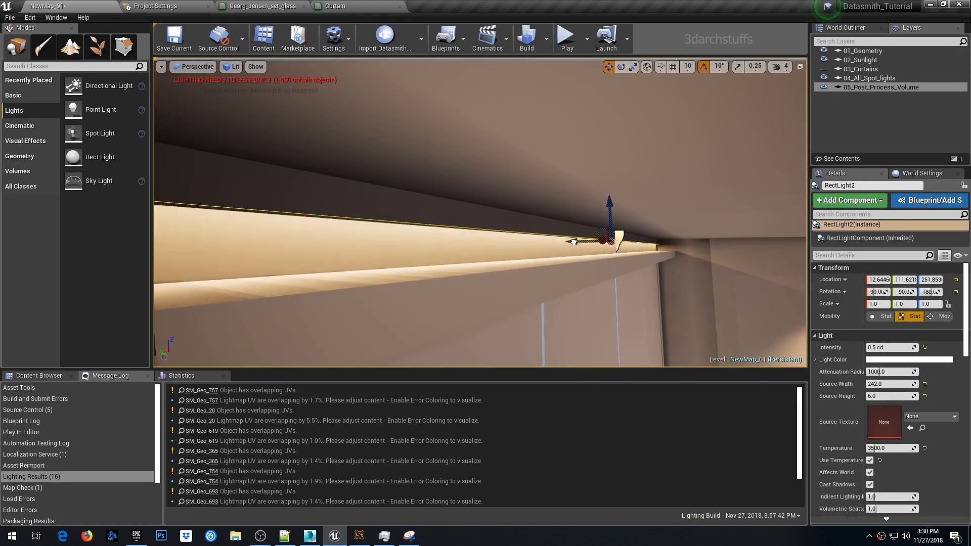
# - Rotate the ceiling rect light so it lies along the cove and shines into it
pyautogui.moveTo(572, 240); pyautogui.dragTo(602, 234)
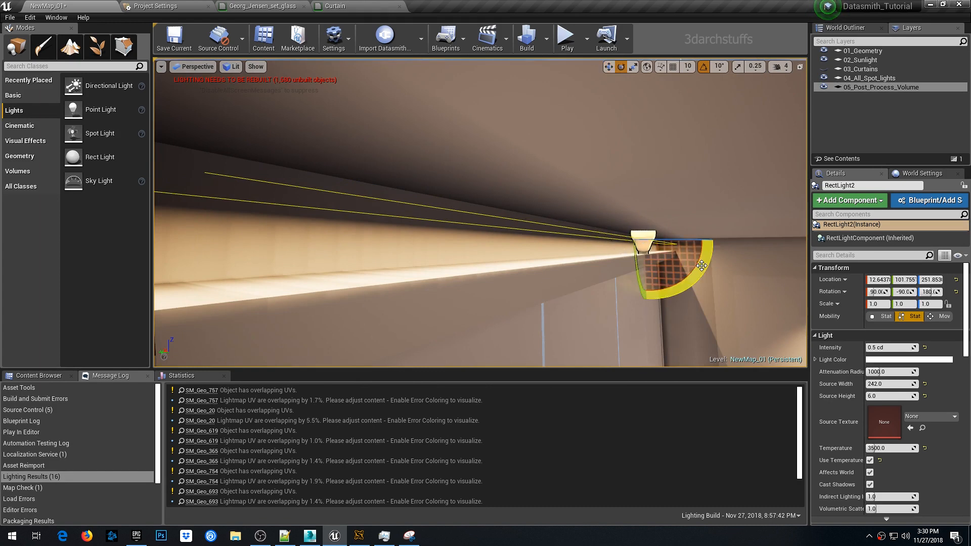
pyautogui.moveTo(672, 283); pyautogui.dragTo(618, 273)
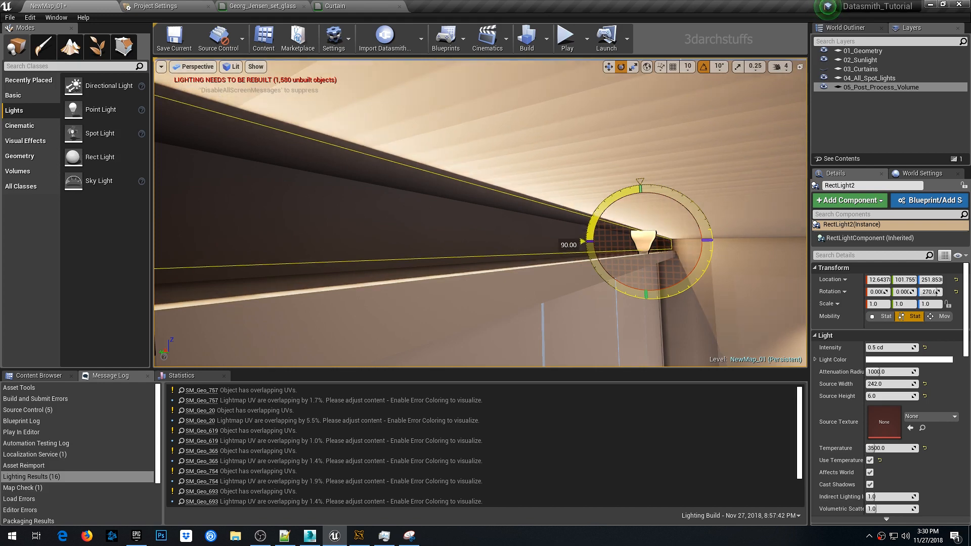
pyautogui.moveTo(568, 244); pyautogui.dragTo(658, 355)
pyautogui.press('w')
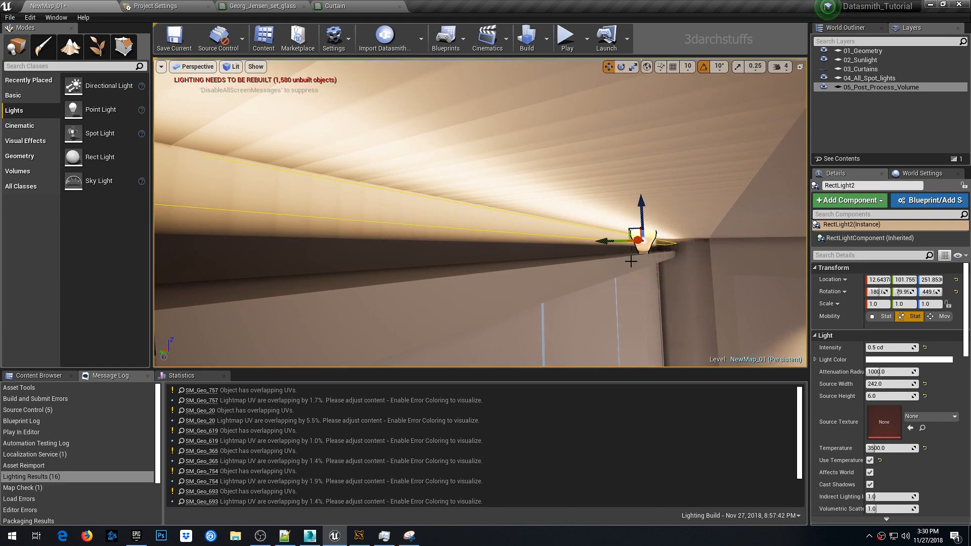
# - Move the ceiling rect light into the cove's corner at about 248 height
pyautogui.moveTo(645, 213); pyautogui.dragTo(582, 205, button='right')
pyautogui.click(581, 198)
pyautogui.click(602, 229)
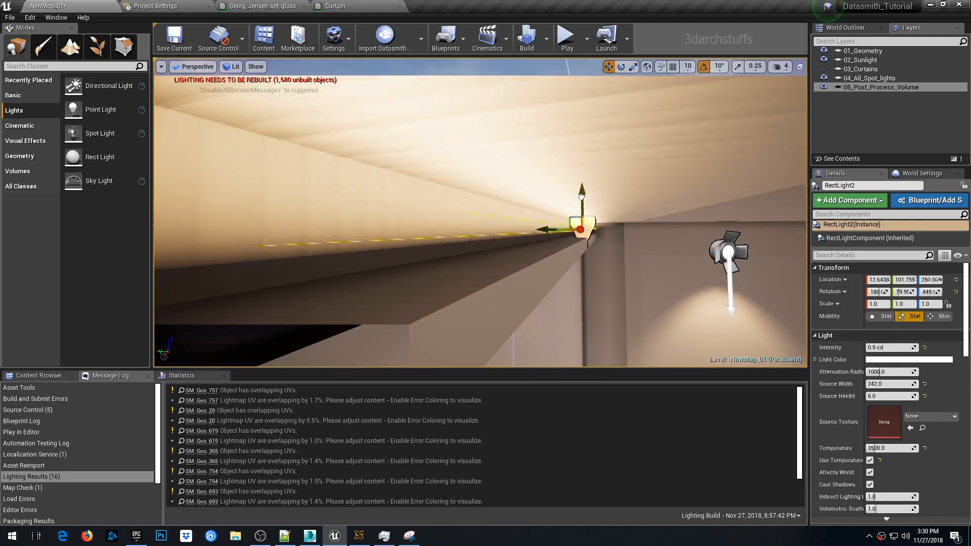
pyautogui.moveTo(585, 198); pyautogui.dragTo(591, 204)
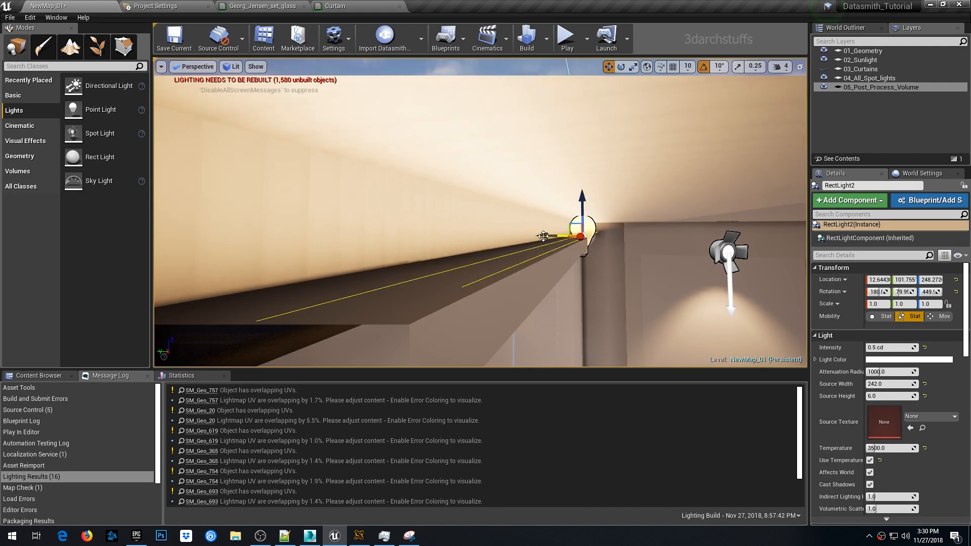
pyautogui.moveTo(543, 236); pyautogui.dragTo(511, 233, button='right')
pyautogui.moveTo(468, 228); pyautogui.dragTo(452, 227)
pyautogui.moveTo(452, 228); pyautogui.dragTo(429, 238, button='right')
pyautogui.moveTo(537, 176); pyautogui.dragTo(450, 176)
# - Try source widths of 400 and 360 for the ceiling rect light
pyautogui.click(885, 383)
pyautogui.write('400')
pyautogui.press('Return')
pyautogui.moveTo(592, 232); pyautogui.dragTo(637, 232, button='right')
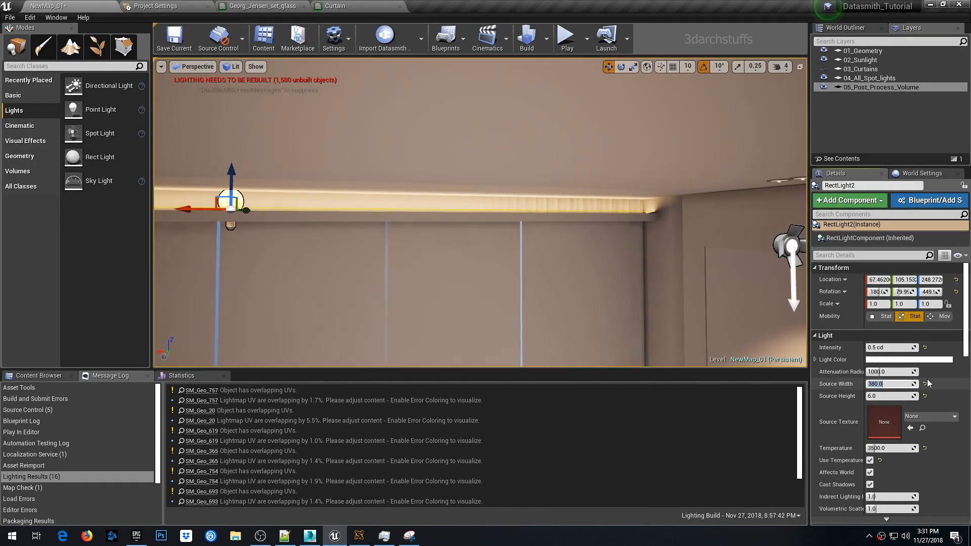
pyautogui.moveTo(564, 247); pyautogui.dragTo(618, 306, button='right')
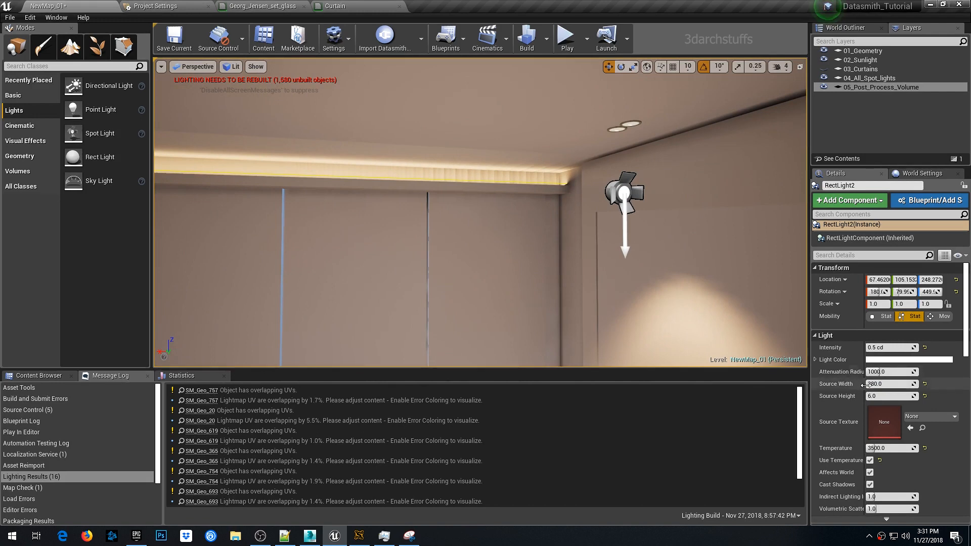
pyautogui.click(888, 384)
pyautogui.write('360')
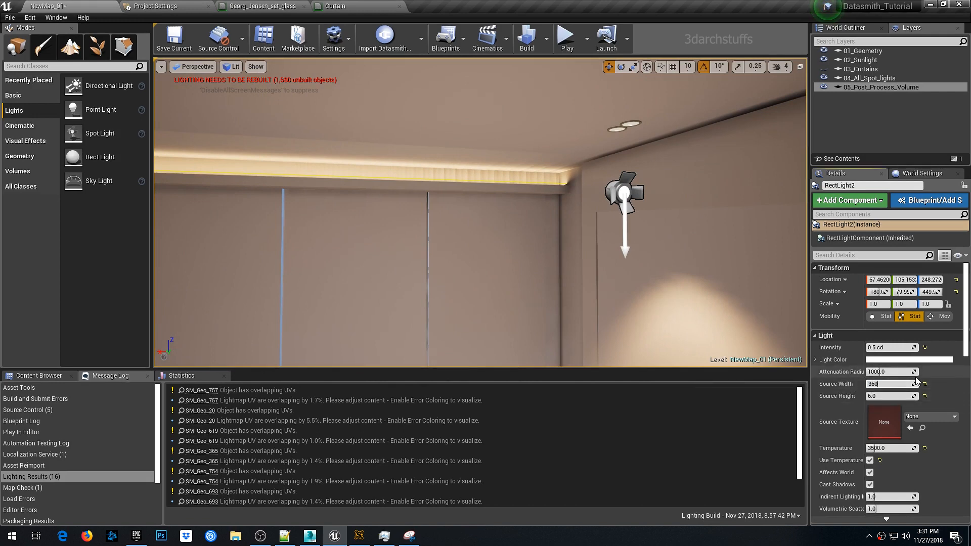
pyautogui.press('Return')
pyautogui.moveTo(533, 248); pyautogui.dragTo(687, 269, button='right')
# - Set the ceiling rect light's source width to 368 and slide it slightly along the cove
pyautogui.click(882, 384)
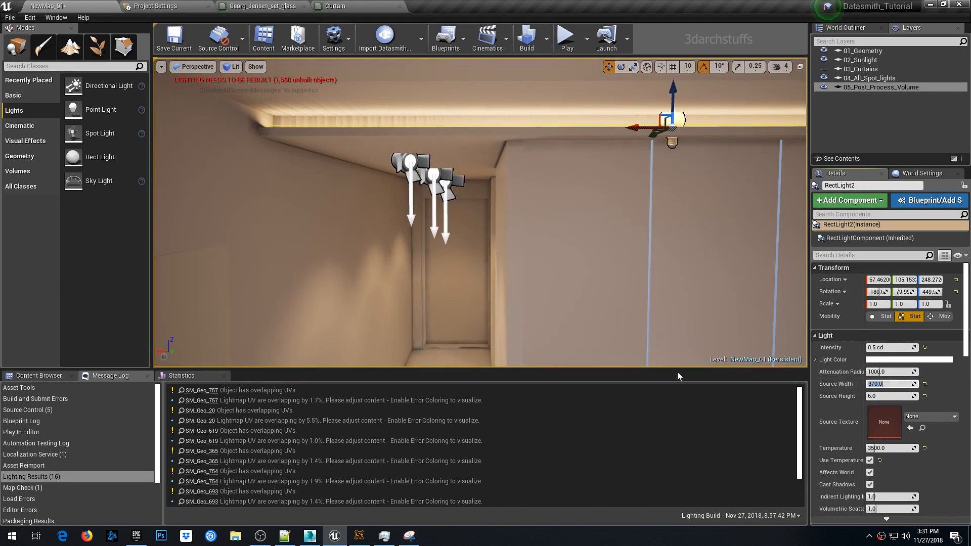
pyautogui.moveTo(678, 362); pyautogui.dragTo(626, 265, button='right')
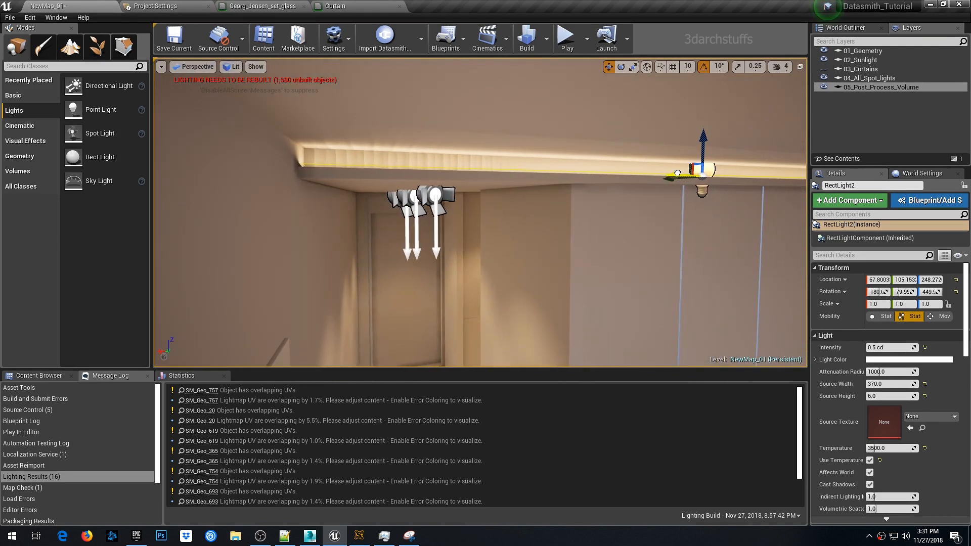
pyautogui.click(891, 385)
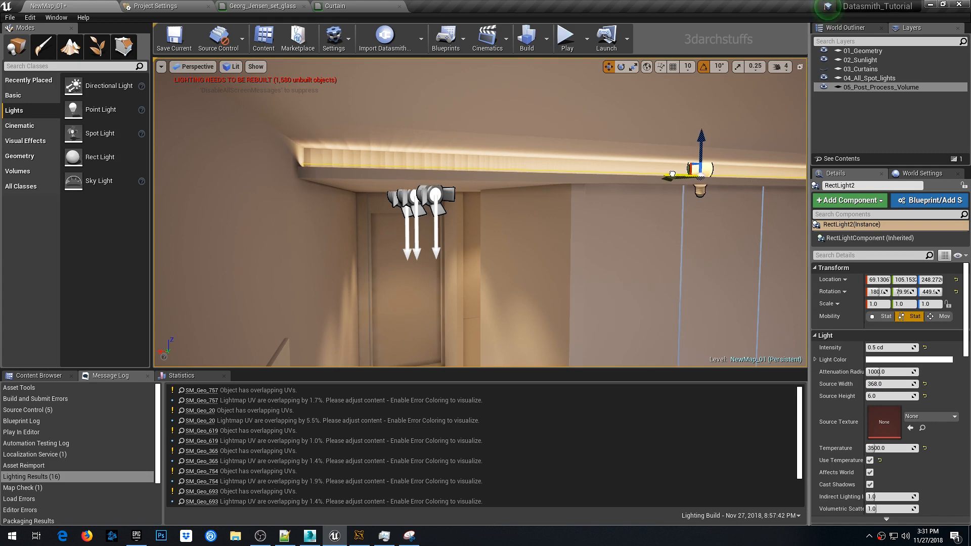
pyautogui.moveTo(603, 269); pyautogui.dragTo(760, 278, button='middle')
pyautogui.moveTo(505, 228)
pyautogui.mouseDown(button='right')
pyautogui.moveTo(638, 222)
pyautogui.moveTo(506, 215)
pyautogui.mouseUp(button='right')
pyautogui.moveTo(603, 269); pyautogui.dragTo(603, 289, button='middle')
pyautogui.press('1')
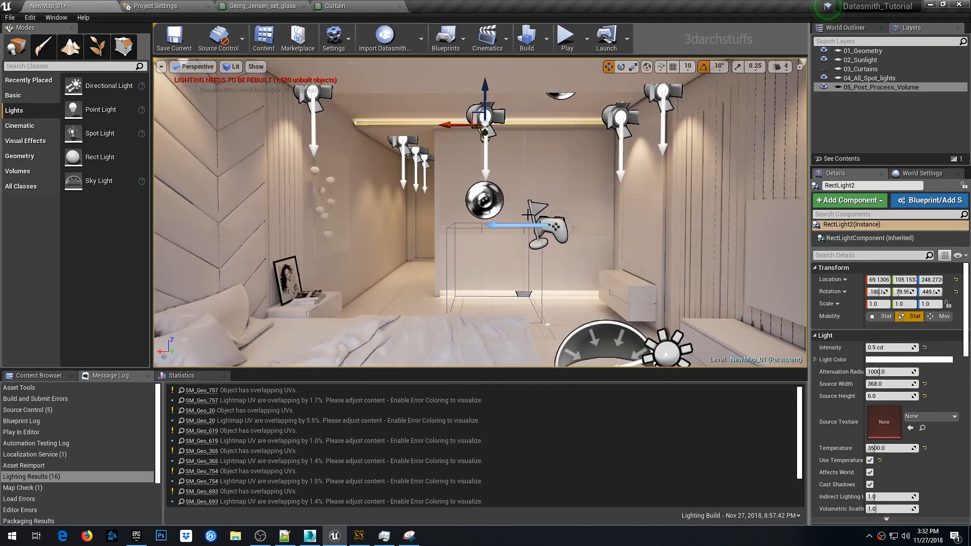
# - Duplicate the ceiling rect light onto the next stretch of the ceiling cove
pyautogui.scroll(4, 540, 188)
pyautogui.moveTo(563, 178); pyautogui.dragTo(473, 129, button='right')
pyautogui.click(564, 178)
pyautogui.click(390, 106)
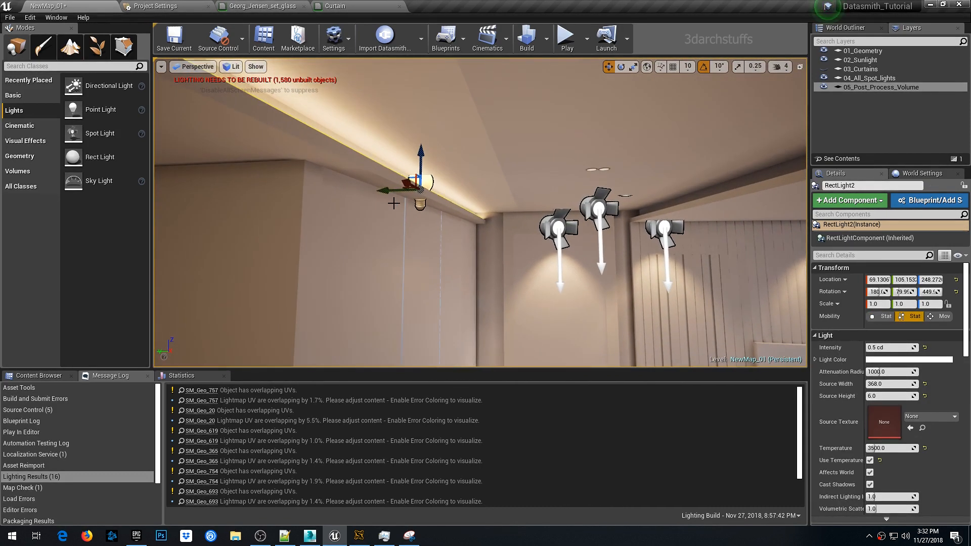
pyautogui.keyDown('alt'); pyautogui.moveTo(394, 189); pyautogui.dragTo(588, 193); pyautogui.keyUp('alt')
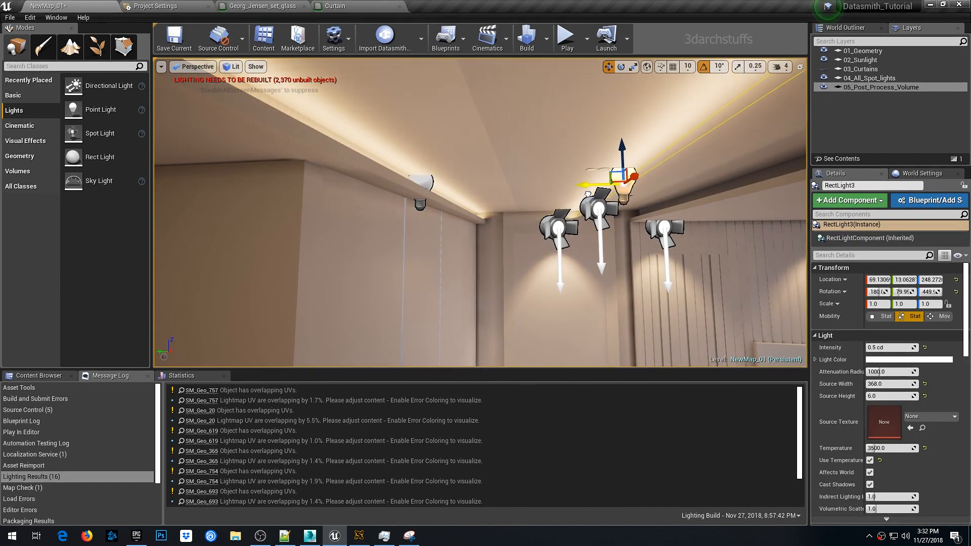
# - Move the new cove light along the ceiling and undo the last move
pyautogui.moveTo(416, 222); pyautogui.dragTo(505, 209, button='middle')
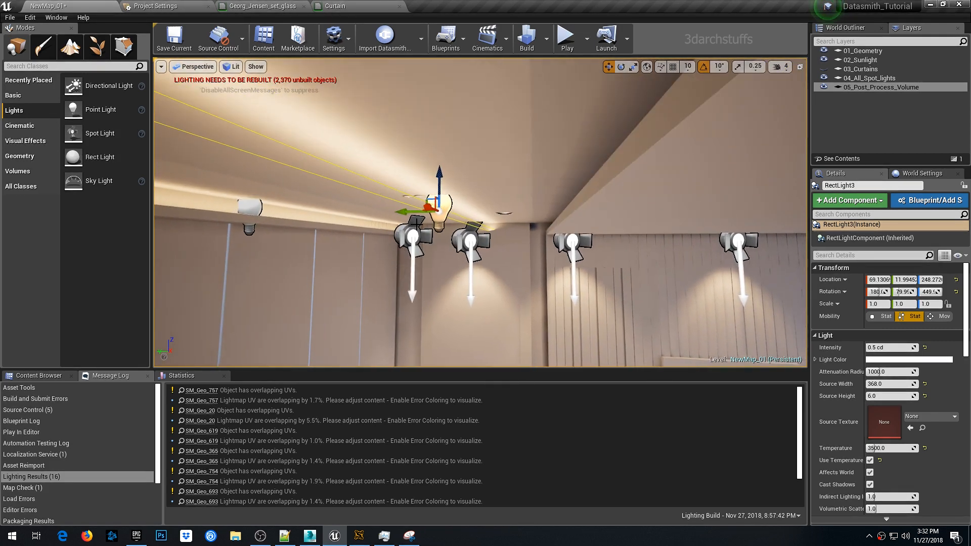
pyautogui.moveTo(416, 221); pyautogui.dragTo(450, 185, button='middle')
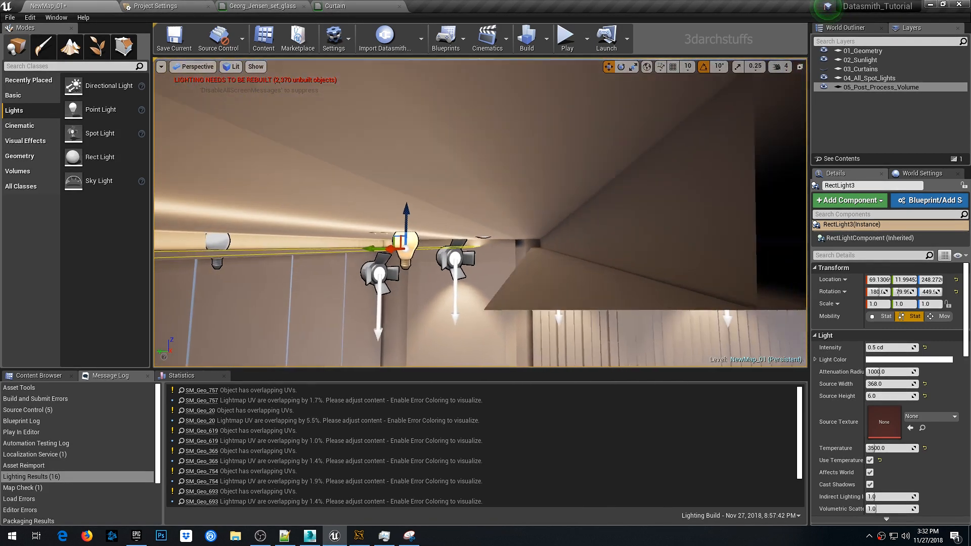
pyautogui.moveTo(365, 253); pyautogui.dragTo(497, 279)
pyautogui.moveTo(497, 277); pyautogui.dragTo(481, 239, button='middle')
pyautogui.moveTo(573, 228); pyautogui.dragTo(575, 222)
pyautogui.moveTo(579, 220); pyautogui.dragTo(485, 273, button='right')
pyautogui.click(589, 219)
pyautogui.hotkey('ctrl', 'z')
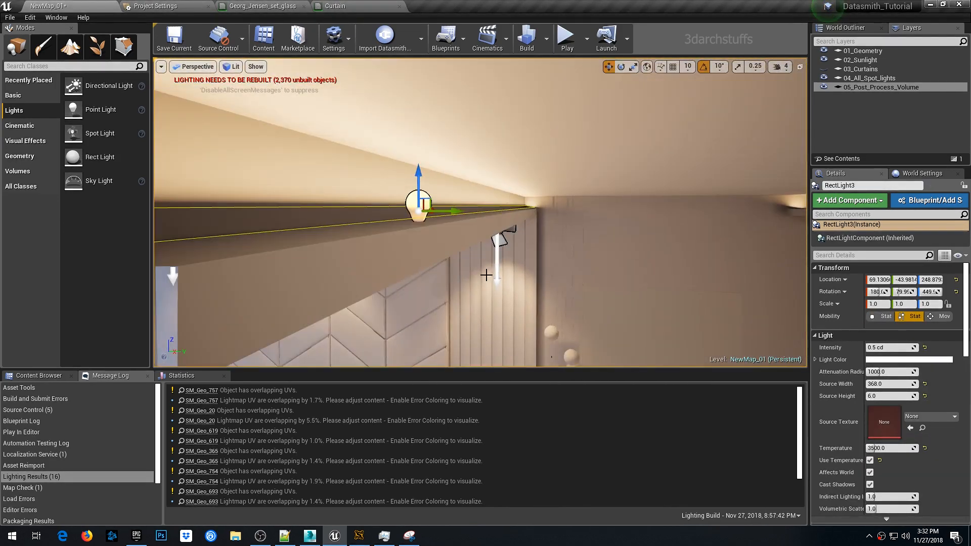
# - Duplicate the cove light again and place the copy at the far end of the cove
pyautogui.keyDown('alt'); pyautogui.keyDown('shift'); pyautogui.moveTo(449, 211); pyautogui.dragTo(364, 209); pyautogui.keyUp('shift'); pyautogui.keyUp('alt')
pyautogui.moveTo(449, 211)
pyautogui.mouseDown(button='right')
pyautogui.moveTo(485, 213)
pyautogui.moveTo(462, 217)
pyautogui.mouseUp(button='right')
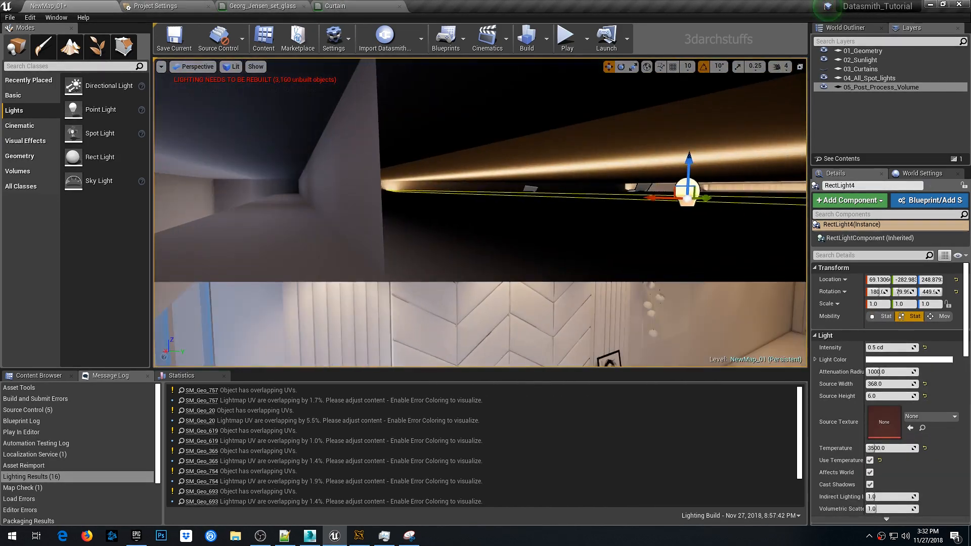
pyautogui.moveTo(721, 200); pyautogui.dragTo(323, 210)
pyautogui.moveTo(362, 234); pyautogui.dragTo(354, 228, button='right')
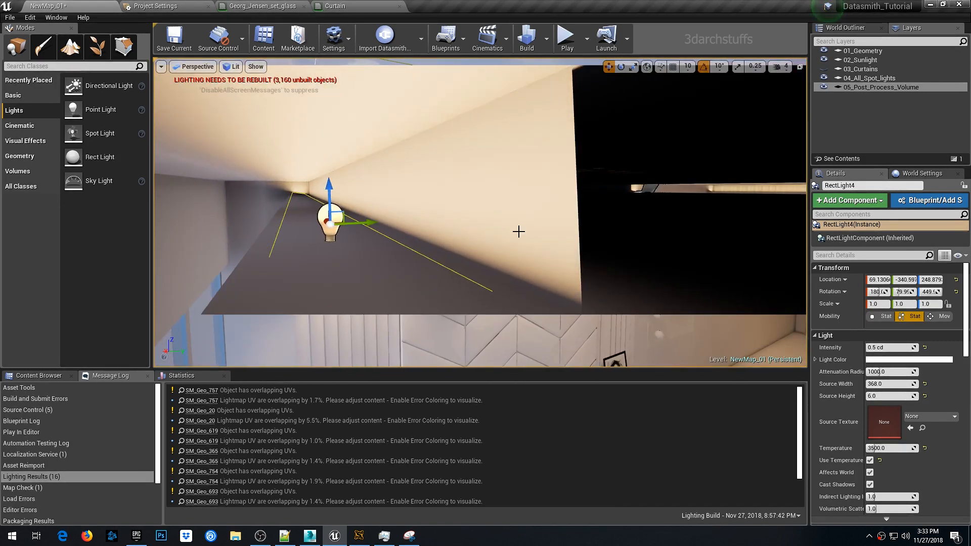
# - Set the middle cove light's Z location to 249
pyautogui.moveTo(463, 218); pyautogui.dragTo(303, 218, button='right')
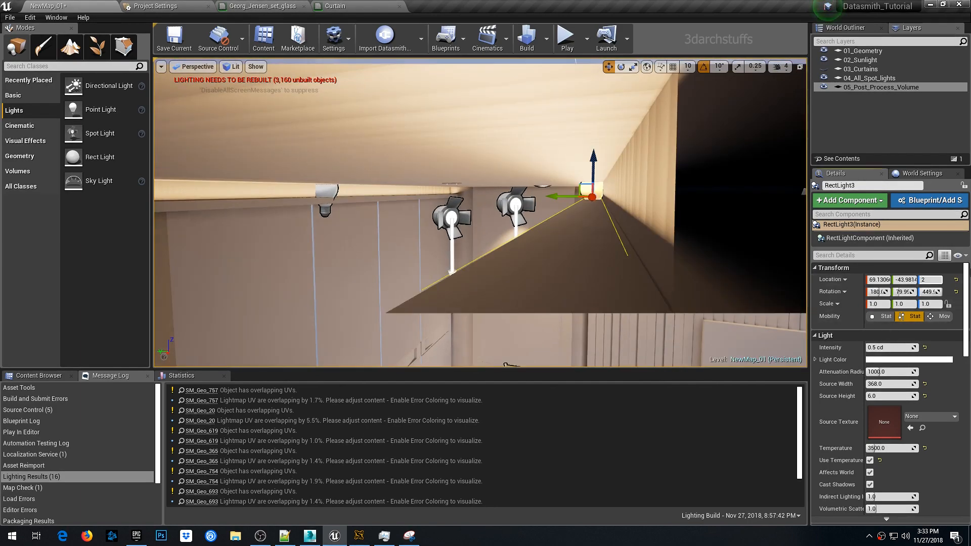
pyautogui.write('249')
pyautogui.press('Return')
# - Duplicate the wardrobe-base rect light onto the wall base beside the bed, with source width 300 and height 4
pyautogui.moveTo(480, 212)
pyautogui.mouseDown(button='right')
pyautogui.moveTo(551, 202)
pyautogui.moveTo(486, 202)
pyautogui.mouseUp(button='right')
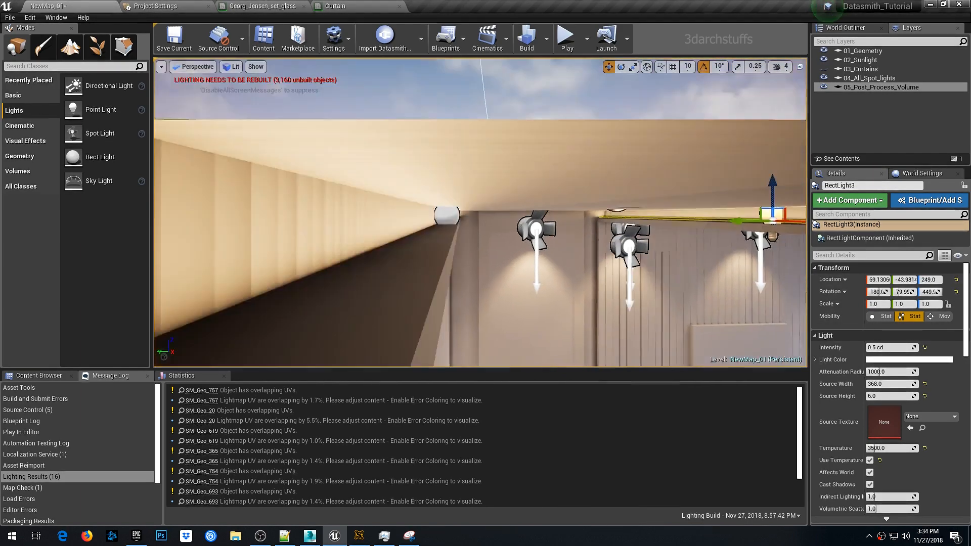
pyautogui.moveTo(446, 191); pyautogui.dragTo(445, 193)
pyautogui.moveTo(580, 223); pyautogui.dragTo(597, 207, button='right')
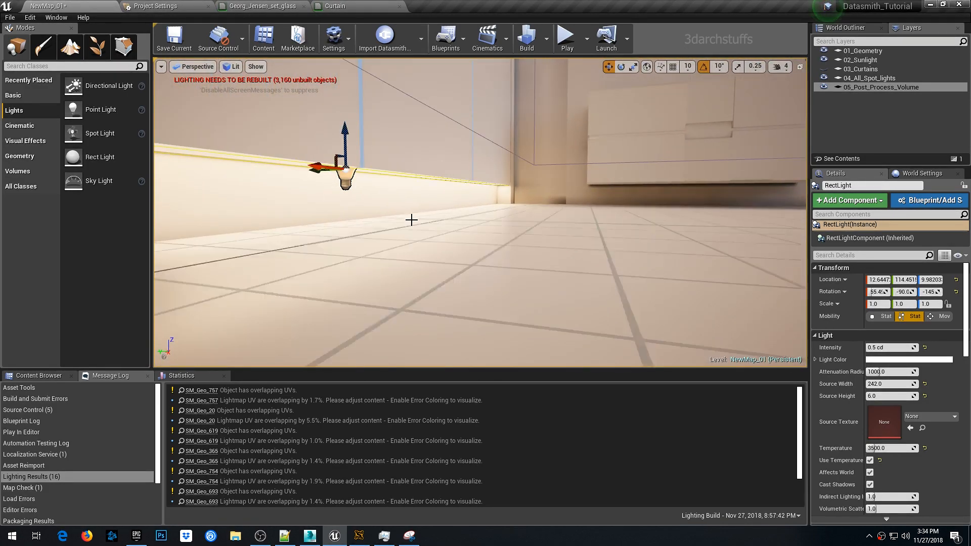
pyautogui.keyDown('alt'); pyautogui.moveTo(236, 168); pyautogui.dragTo(276, 170); pyautogui.keyUp('alt')
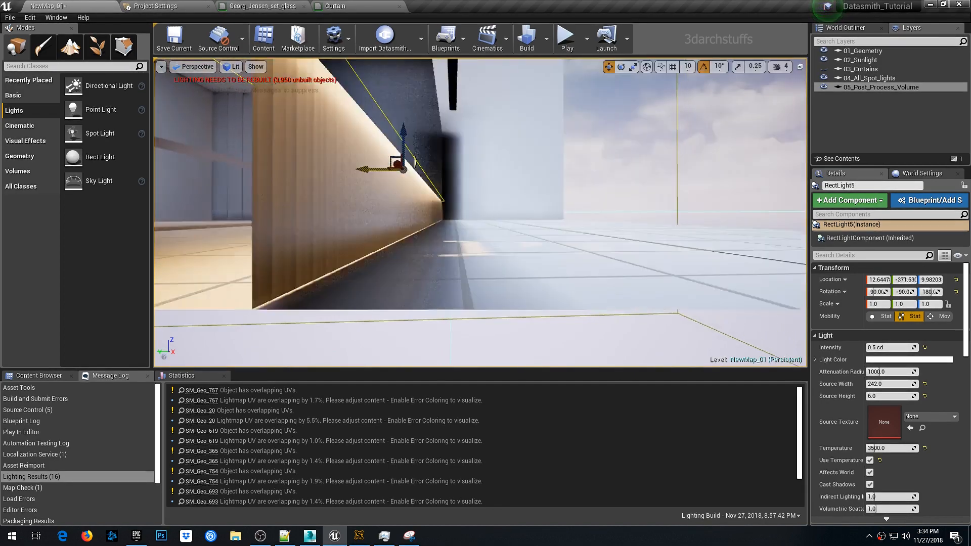
pyautogui.keyDown('shift'); pyautogui.moveTo(377, 170); pyautogui.dragTo(405, 170); pyautogui.keyUp('shift')
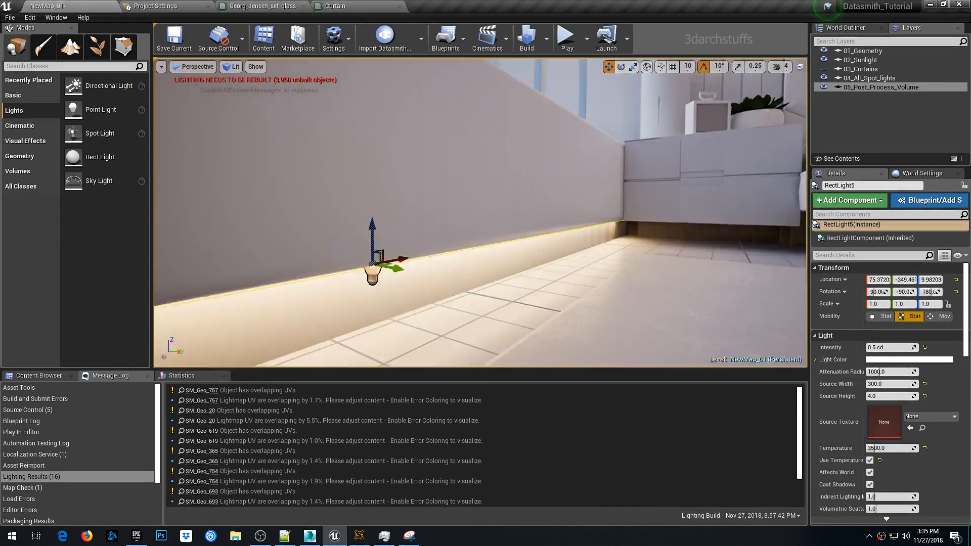
# - Set the bed-wall base light's source width to 315 and slide it along the wall
pyautogui.keyDown('alt'); pyautogui.moveTo(481, 227); pyautogui.dragTo(480, 190); pyautogui.keyUp('alt')
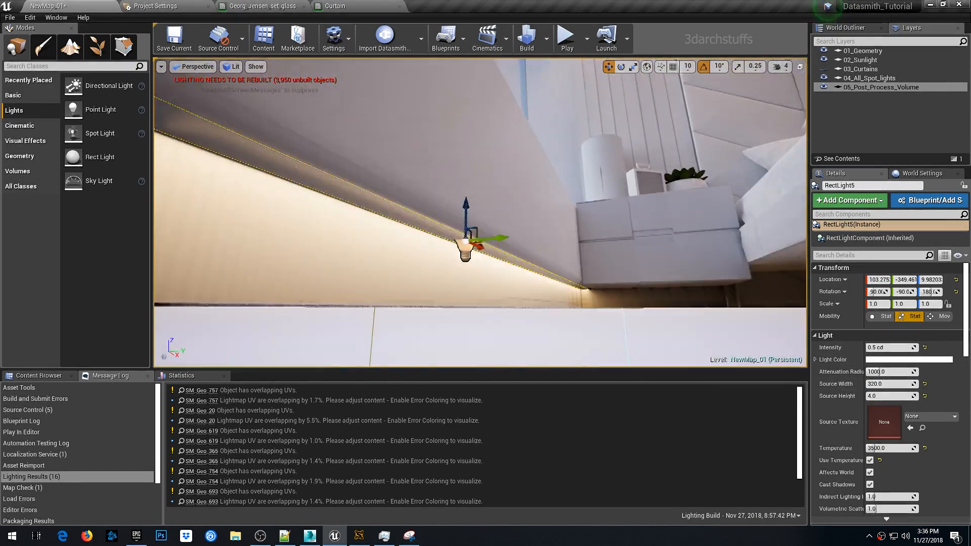
pyautogui.keyDown('alt'); pyautogui.moveTo(462, 246); pyautogui.dragTo(523, 264); pyautogui.keyUp('alt')
pyautogui.moveTo(498, 254)
pyautogui.mouseDown(button='right')
pyautogui.moveTo(394, 248)
pyautogui.moveTo(425, 268)
pyautogui.moveTo(481, 258)
pyautogui.mouseUp(button='right')
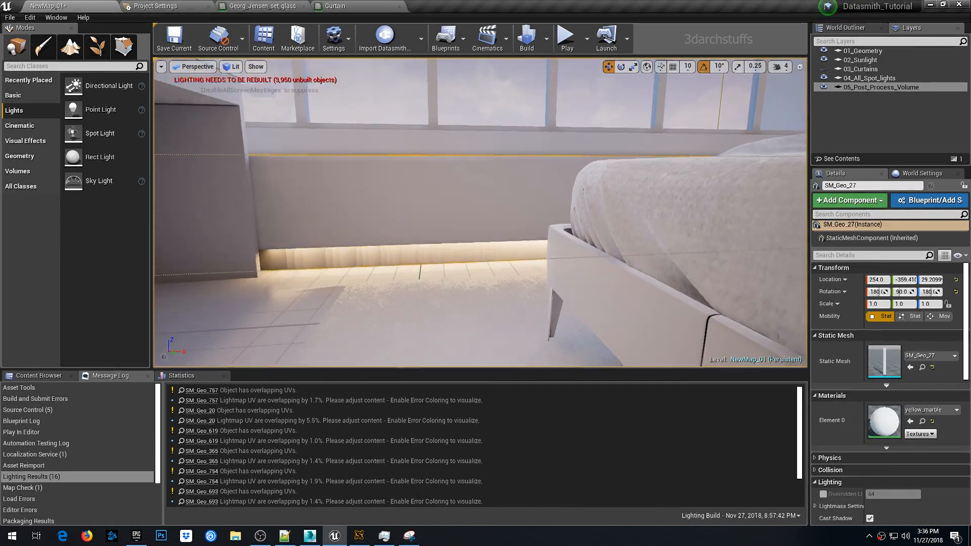
pyautogui.write('315')
pyautogui.press('Return')
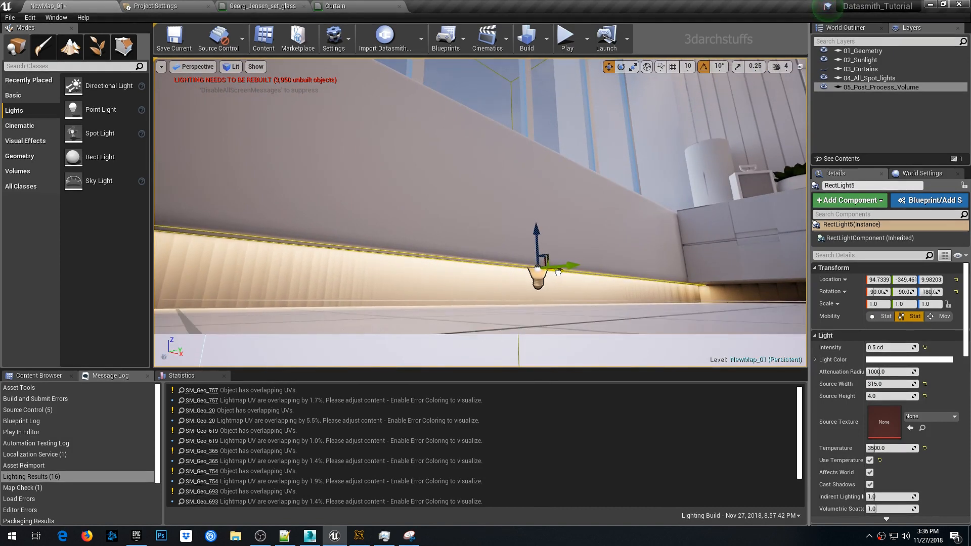
pyautogui.moveTo(561, 272); pyautogui.dragTo(599, 284, button='right')
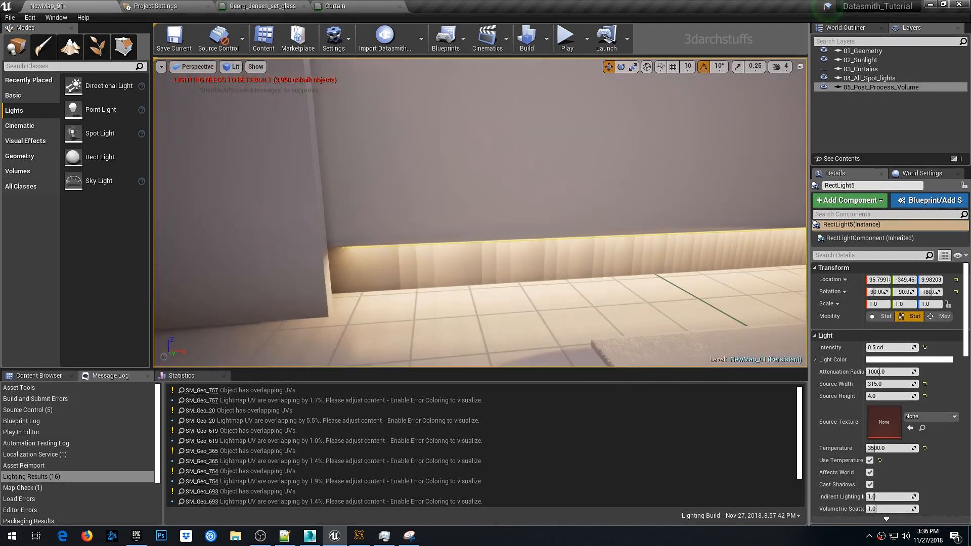
# - Set the bed-wall base light's source width to 320
pyautogui.click(891, 384)
pyautogui.write('320')
pyautogui.press('Return')
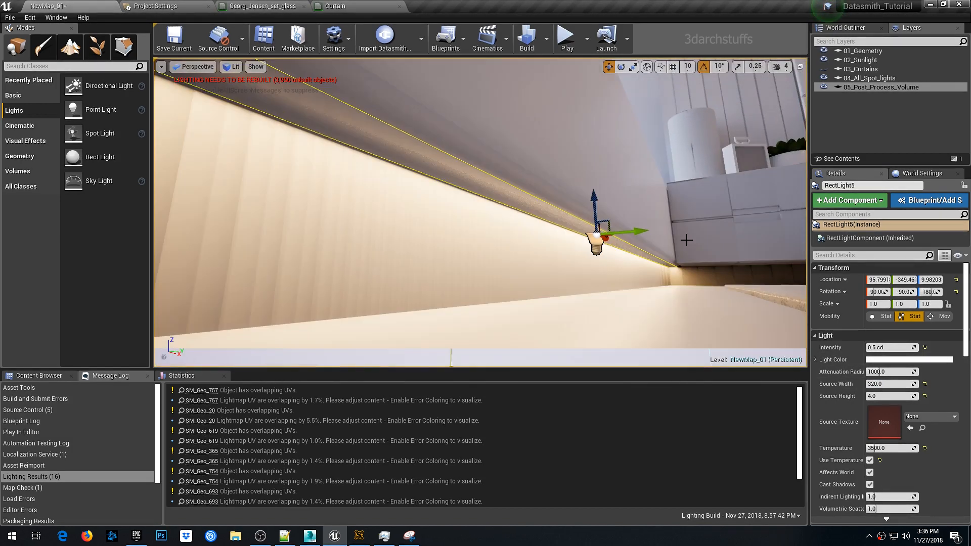
pyautogui.moveTo(603, 236); pyautogui.dragTo(605, 239)
pyautogui.moveTo(629, 292); pyautogui.dragTo(552, 299, button='right')
pyautogui.rightClick(628, 292)
pyautogui.press('Escape')
pyautogui.press('Escape')
pyautogui.moveTo(577, 258)
pyautogui.mouseDown(button='right')
pyautogui.moveTo(623, 256)
pyautogui.moveTo(592, 252)
pyautogui.mouseUp(button='right')
pyautogui.moveTo(505, 252); pyautogui.dragTo(471, 177, button='right')
pyautogui.moveTo(552, 216); pyautogui.dragTo(675, 214, button='right')
pyautogui.click(552, 216)
pyautogui.press('Escape')
pyautogui.moveTo(555, 210); pyautogui.dragTo(496, 227, button='right')
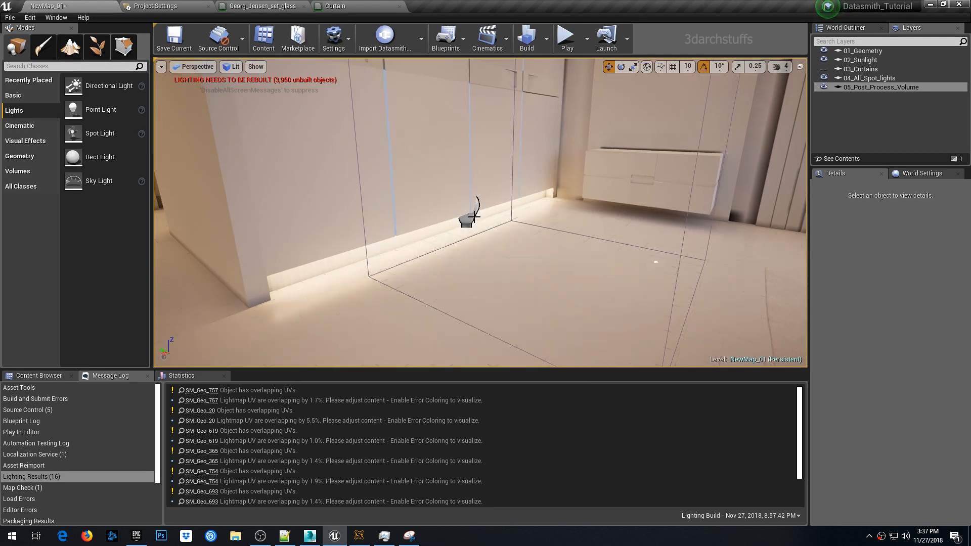
# - Select the rect light lying on the floor near the wardrobe and set its mobility to Static
pyautogui.click(464, 222)
pyautogui.keyDown('alt'); pyautogui.moveTo(442, 209); pyautogui.dragTo(582, 228); pyautogui.keyUp('alt')
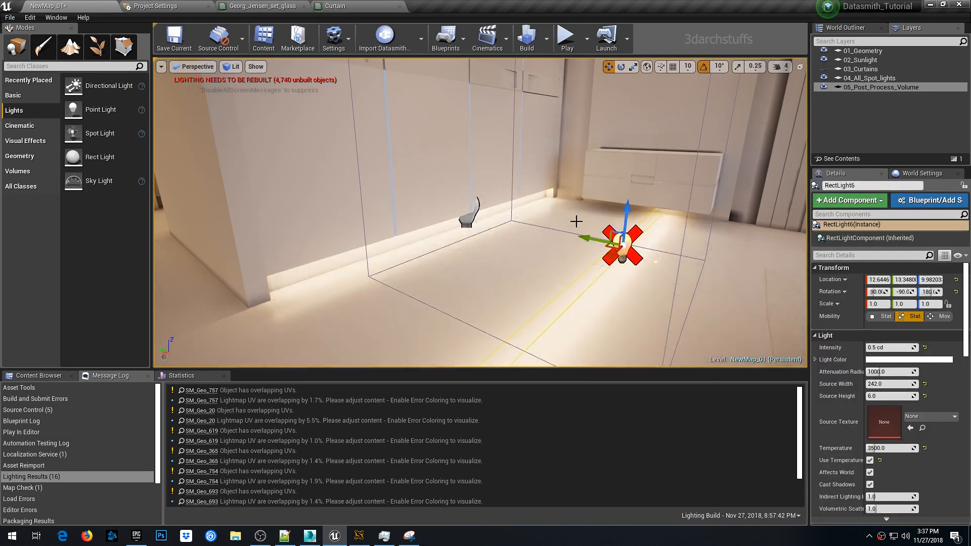
pyautogui.moveTo(577, 221); pyautogui.dragTo(620, 215, button='right')
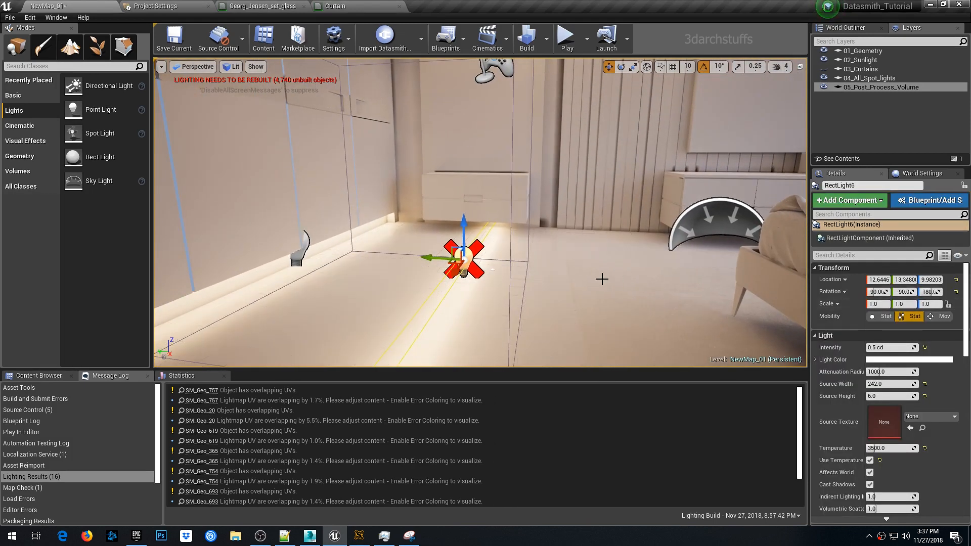
pyautogui.rightClick(466, 258)
pyautogui.moveTo(497, 366)
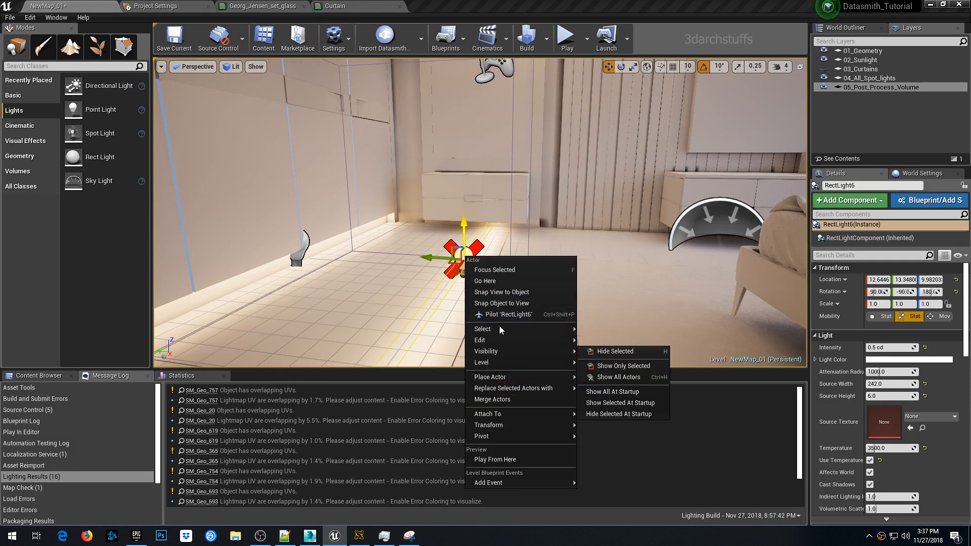
pyautogui.click(300, 257)
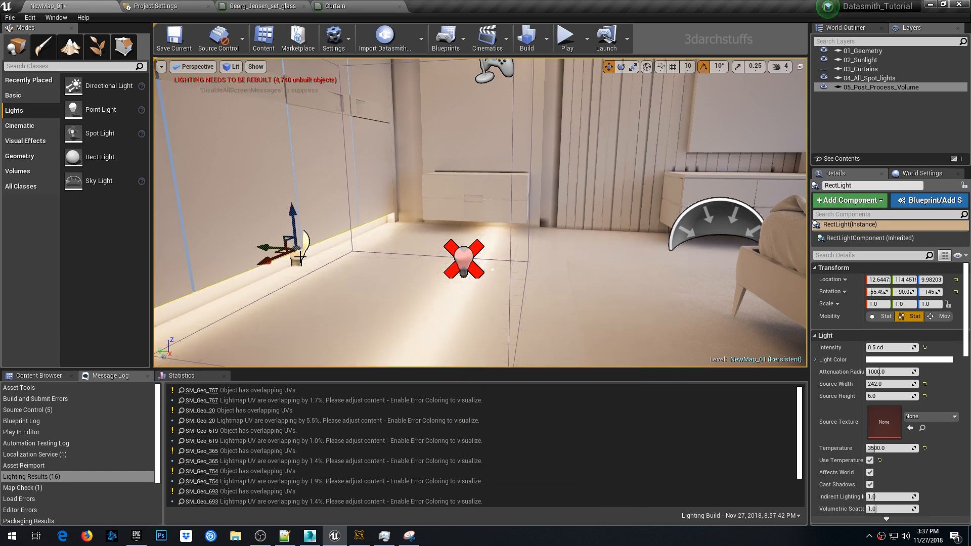
pyautogui.rightClick(300, 257)
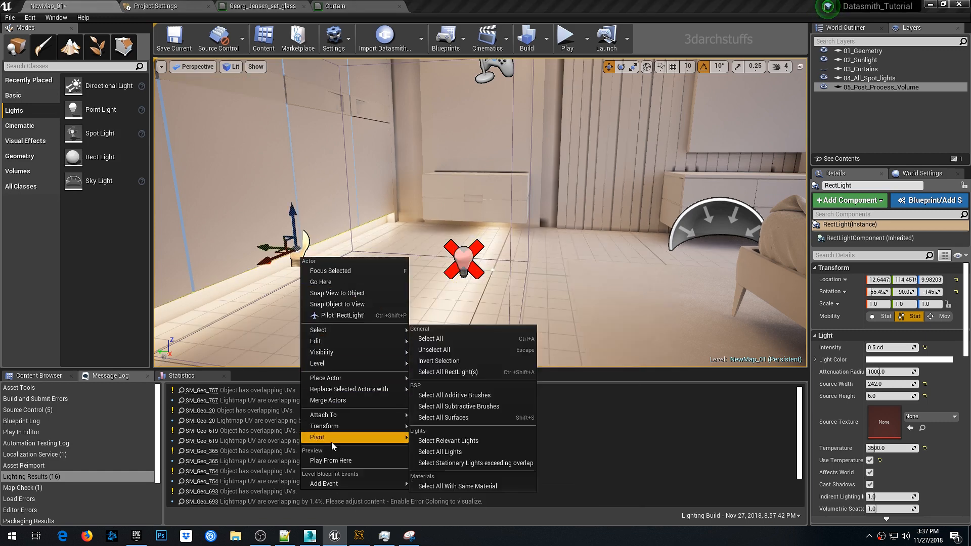
pyautogui.click(477, 261)
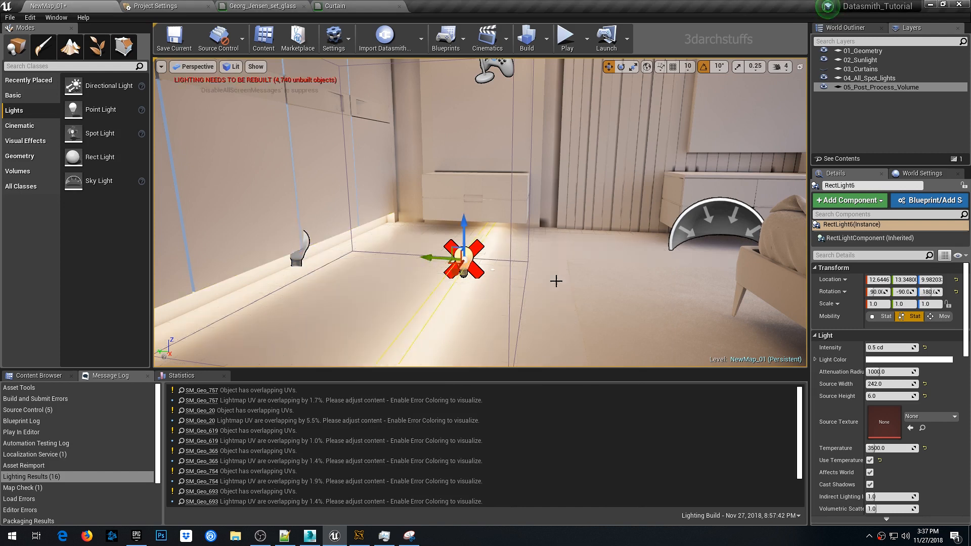
pyautogui.click(882, 317)
# - Select all rect lights in the level and set their mobility to Static
pyautogui.moveTo(528, 287); pyautogui.dragTo(425, 282, button='right')
pyautogui.rightClick(565, 242)
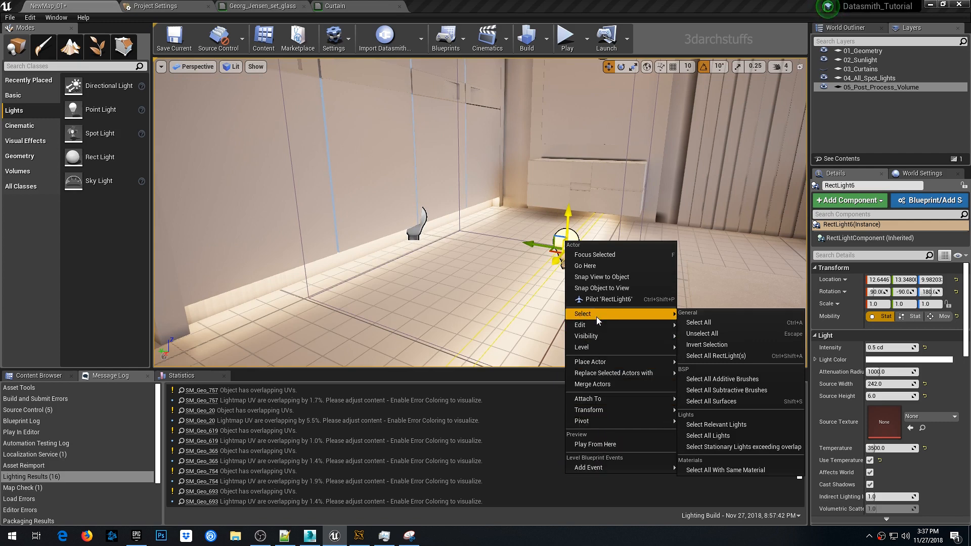
pyautogui.click(718, 355)
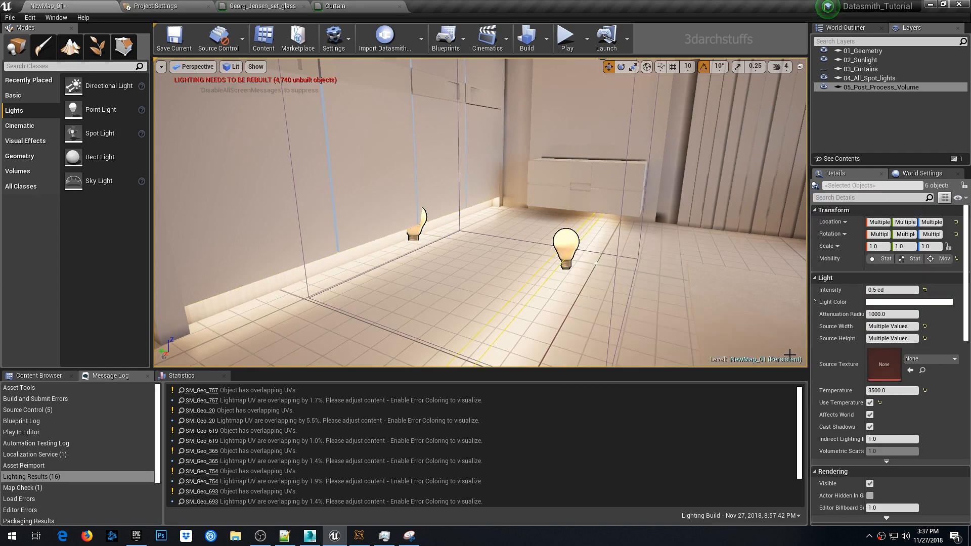
pyautogui.click(889, 260)
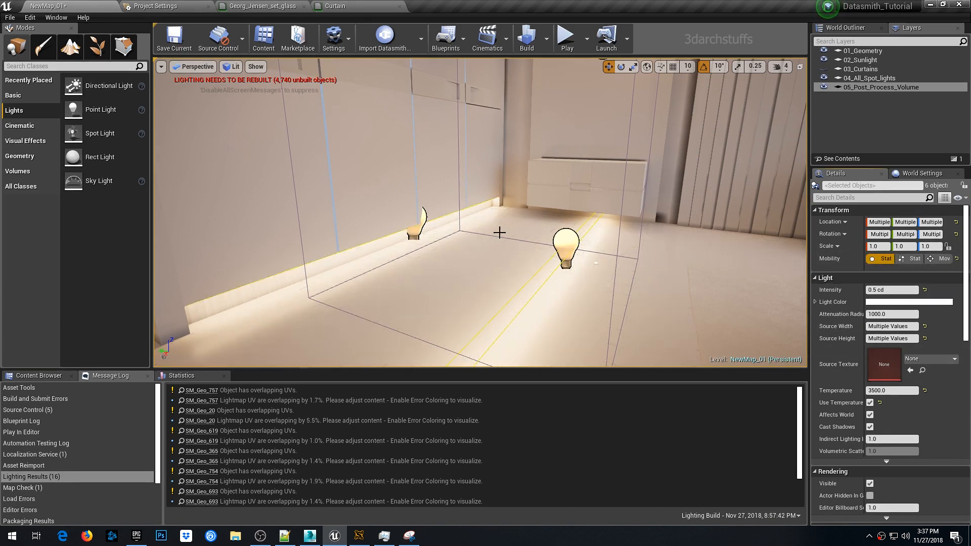
# - Rotate the floor rect light to stand upright and move it into the corner beside the wardrobe
pyautogui.click(559, 244)
pyautogui.moveTo(649, 287); pyautogui.dragTo(546, 298, button='right')
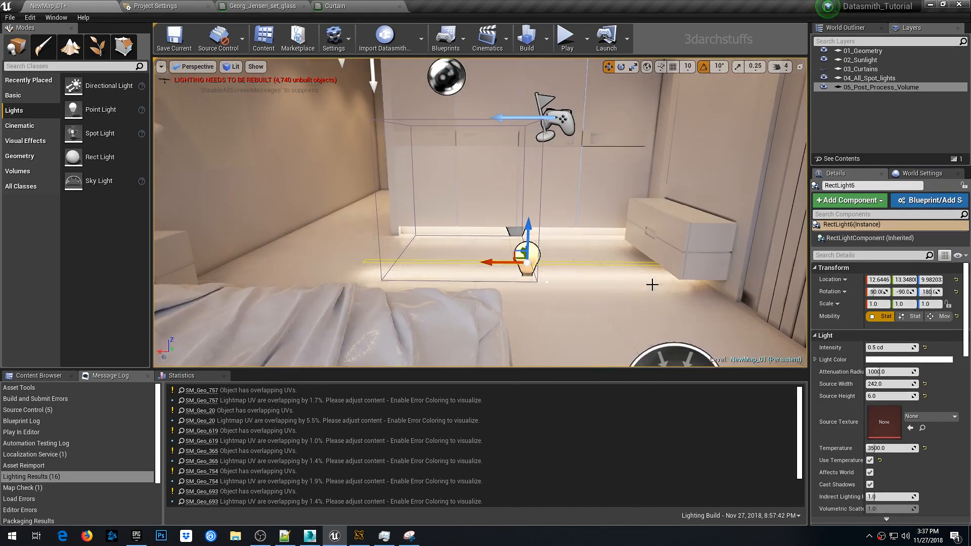
pyautogui.moveTo(624, 276); pyautogui.dragTo(668, 281, button='right')
pyautogui.press('e')
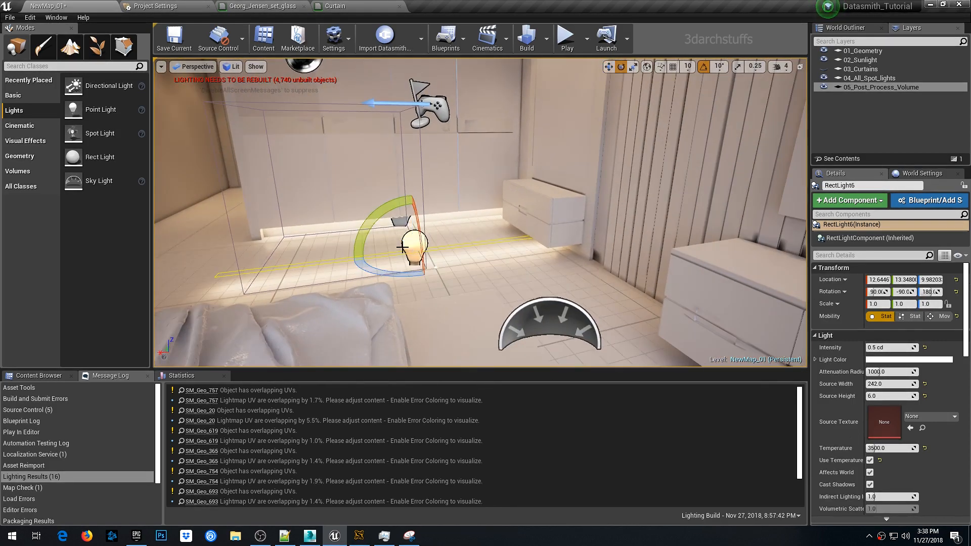
pyautogui.moveTo(399, 200)
pyautogui.mouseDown()
pyautogui.moveTo(372, 76)
pyautogui.moveTo(413, 195)
pyautogui.mouseUp()
pyautogui.moveTo(455, 238); pyautogui.dragTo(543, 243, button='right')
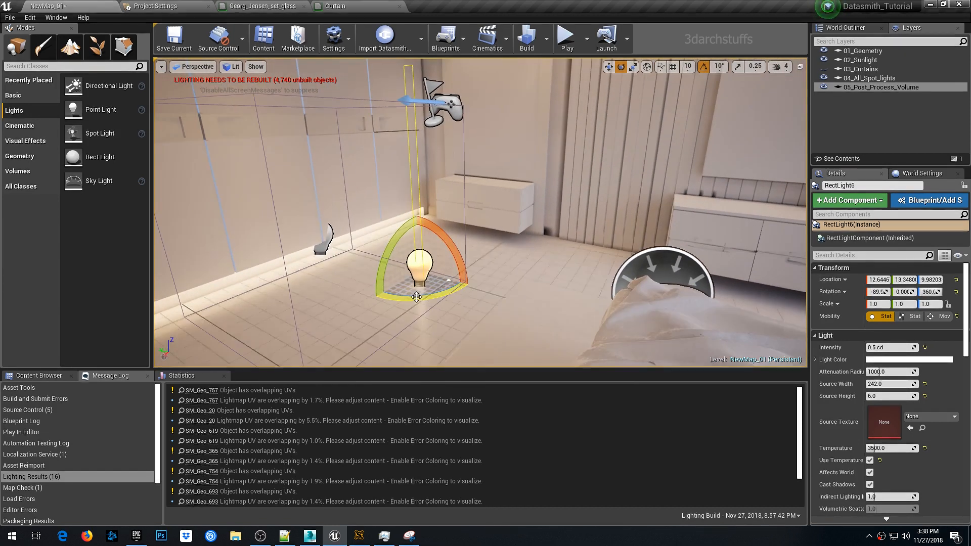
pyautogui.moveTo(417, 297); pyautogui.dragTo(481, 298)
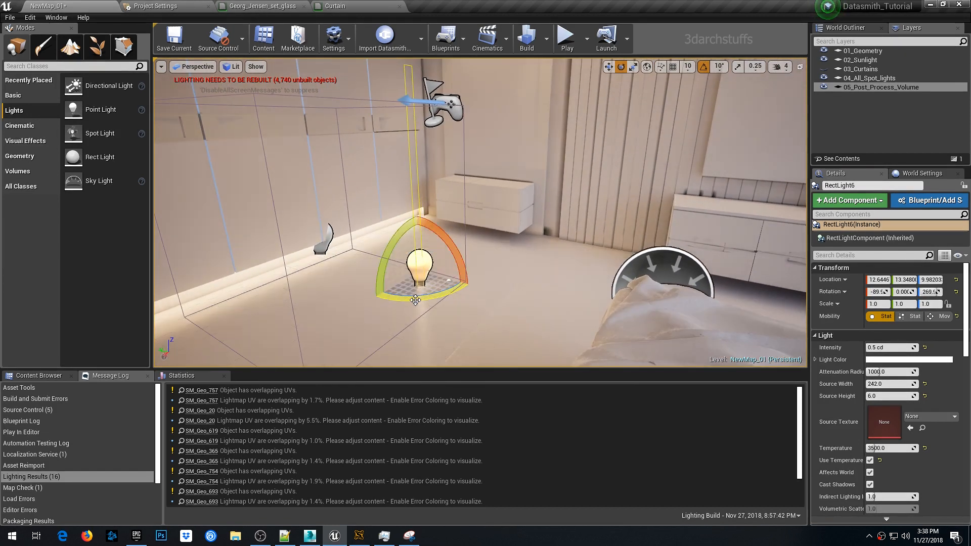
pyautogui.moveTo(413, 303); pyautogui.dragTo(419, 284, button='right')
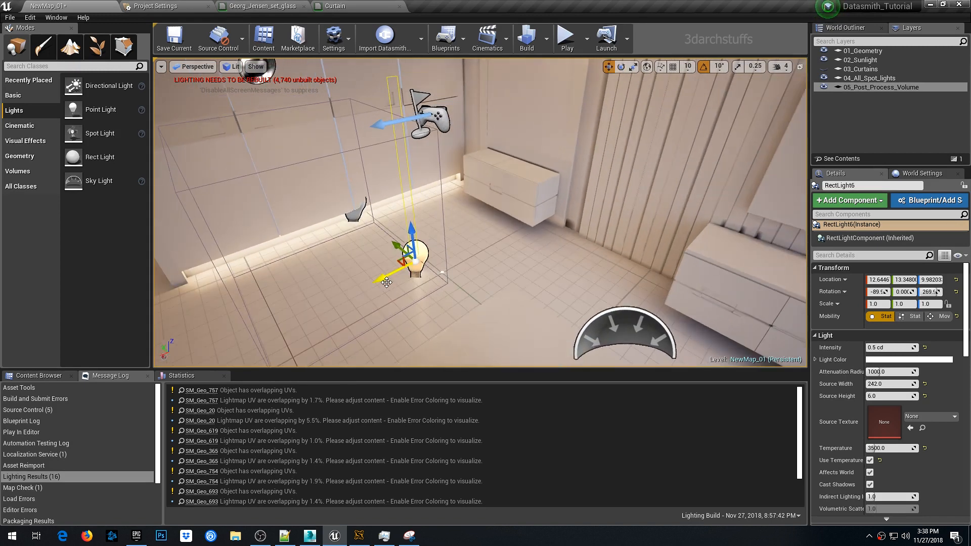
pyautogui.moveTo(387, 282); pyautogui.dragTo(517, 247)
pyautogui.moveTo(526, 243); pyautogui.dragTo(571, 246, button='right')
pyautogui.scroll(3, 526, 243)
pyautogui.moveTo(296, 261); pyautogui.dragTo(331, 258)
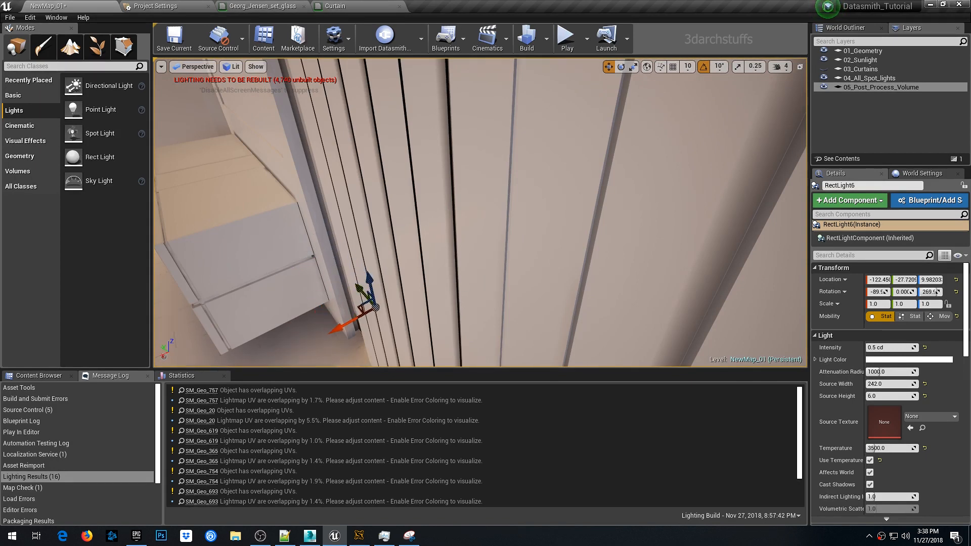
# - Save the current level
pyautogui.moveTo(485, 273); pyautogui.dragTo(455, 268, button='right')
pyautogui.moveTo(454, 319); pyautogui.dragTo(461, 316)
pyautogui.rightClick(539, 240)
pyautogui.moveTo(536, 241); pyautogui.dragTo(506, 263, button='right')
pyautogui.rightClick(506, 231)
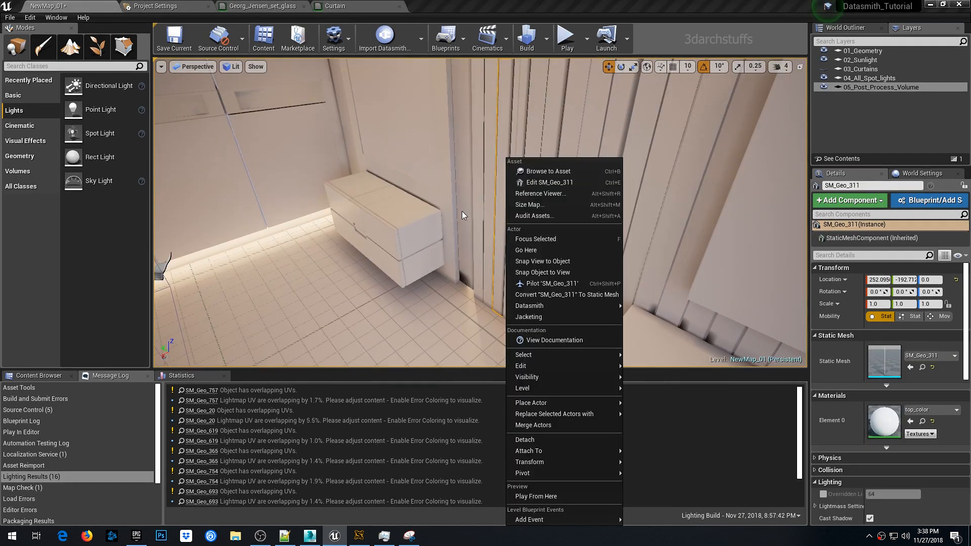
pyautogui.click(423, 120)
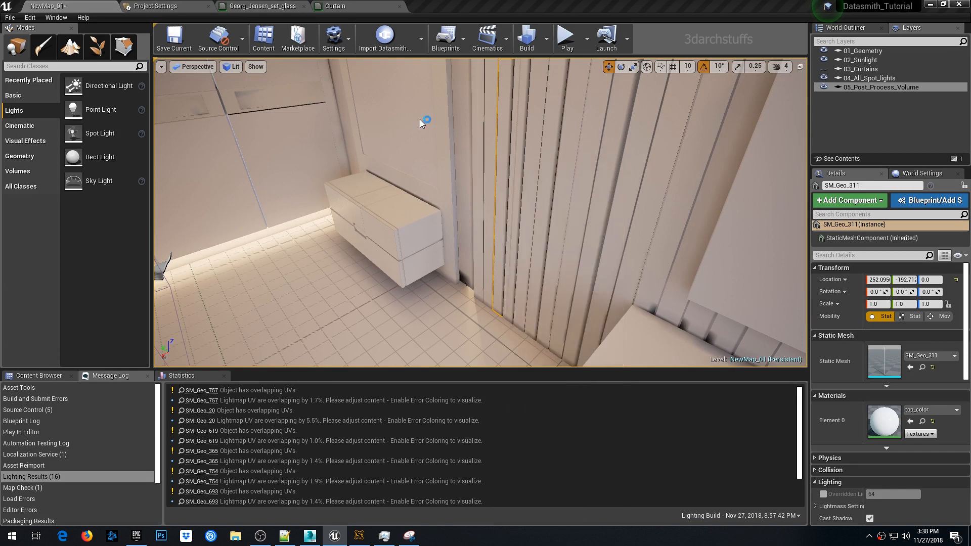
pyautogui.moveTo(427, 199); pyautogui.dragTo(463, 200, button='right')
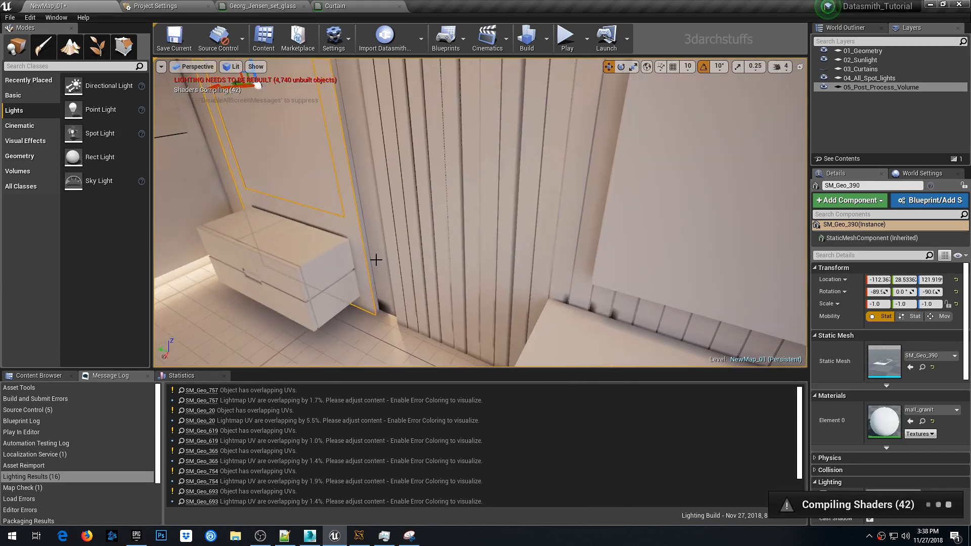
pyautogui.hotkey('ctrl', 's')
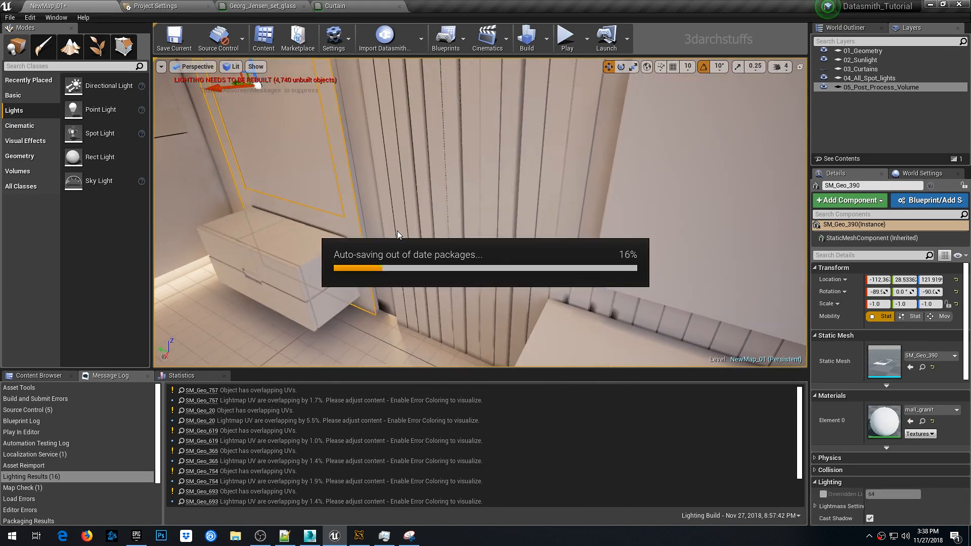
pyautogui.click(409, 210)
pyautogui.press('Delete')
pyautogui.hotkey('ctrl', 'z')
pyautogui.hotkey('ctrl', 'z')
pyautogui.hotkey('ctrl', 'z')
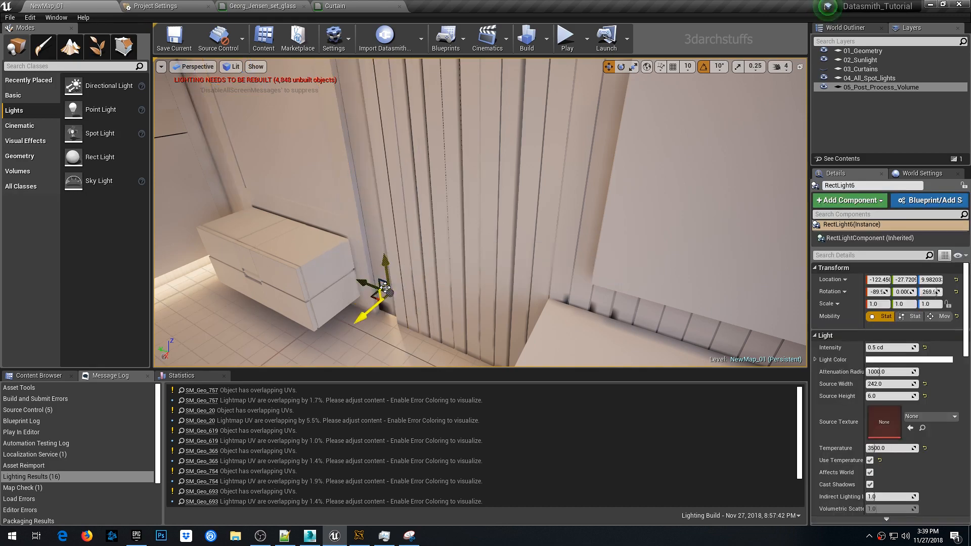
# - Nudge the upright corner light closer to the wall, checking its placement in top view
pyautogui.moveTo(368, 318); pyautogui.dragTo(349, 329)
pyautogui.hotkey('alt', 'j')
pyautogui.press('f')
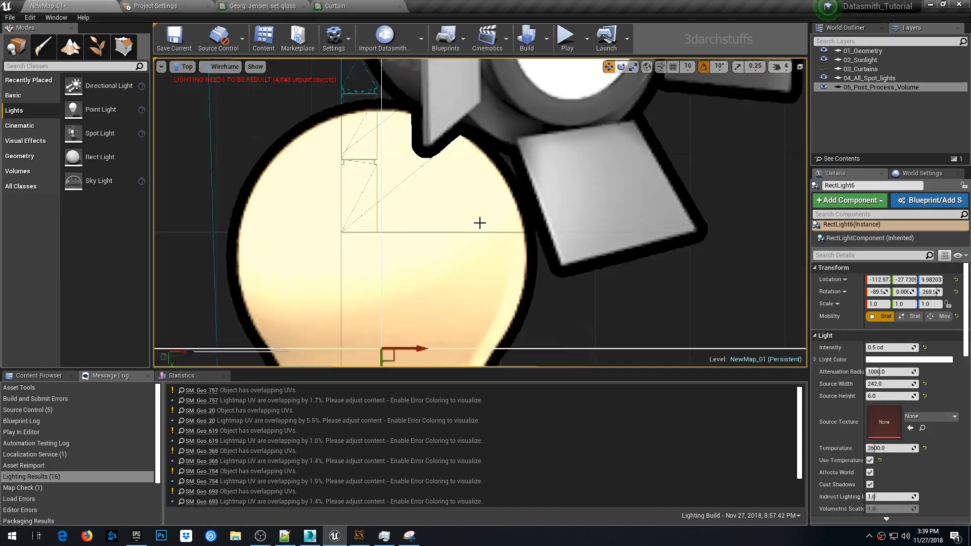
pyautogui.scroll(-5, 944, 433)
pyautogui.moveTo(904, 453); pyautogui.dragTo(859, 453)
pyautogui.scroll(6, 481, 154)
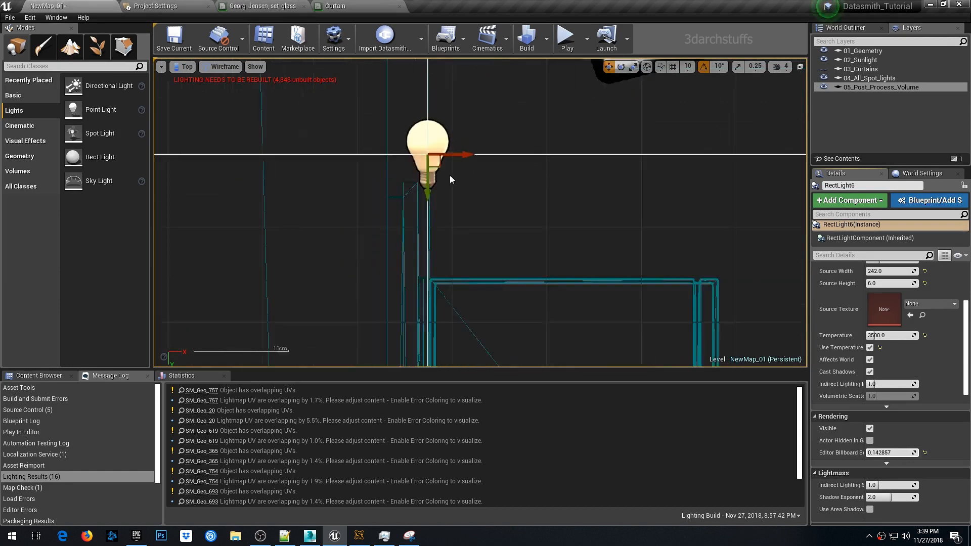
pyautogui.scroll(-20, 448, 175)
pyautogui.hotkey('alt', 'g')
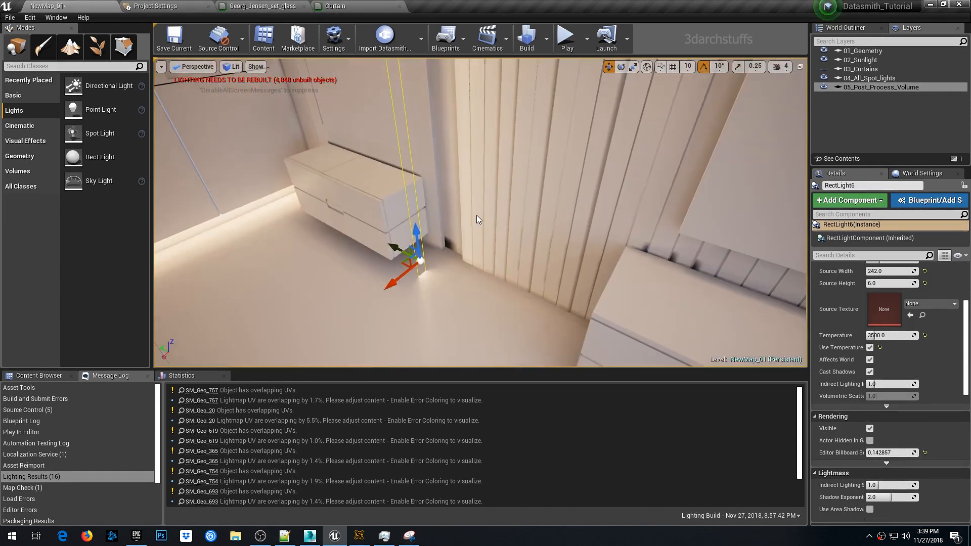
pyautogui.moveTo(477, 214); pyautogui.dragTo(457, 204, button='right')
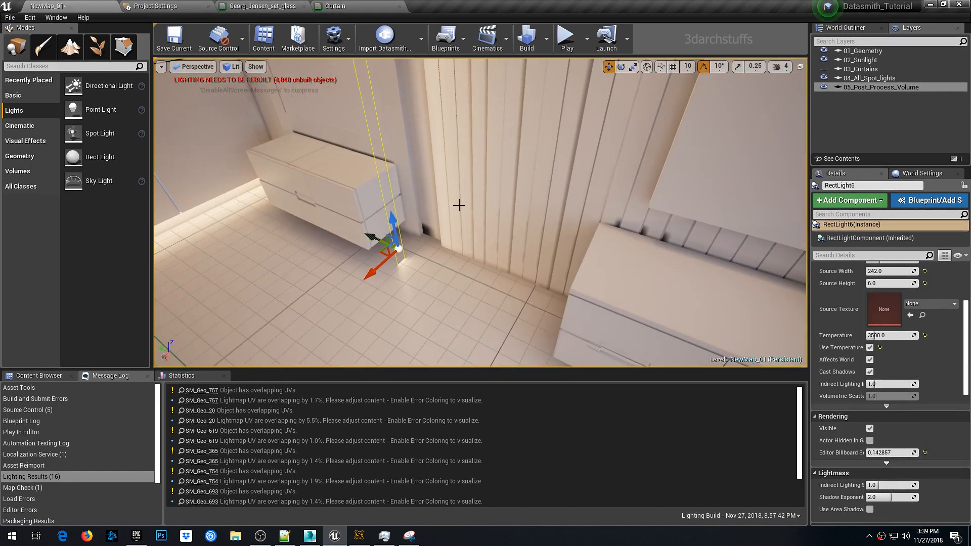
# - Rotate the upright corner light about its vertical axis so it faces into the room
pyautogui.press('e')
pyautogui.moveTo(368, 263)
pyautogui.mouseDown()
pyautogui.moveTo(349, 283)
pyautogui.moveTo(364, 299)
pyautogui.moveTo(400, 304)
pyautogui.moveTo(447, 285)
pyautogui.moveTo(434, 278)
pyautogui.moveTo(394, 289)
pyautogui.mouseUp()
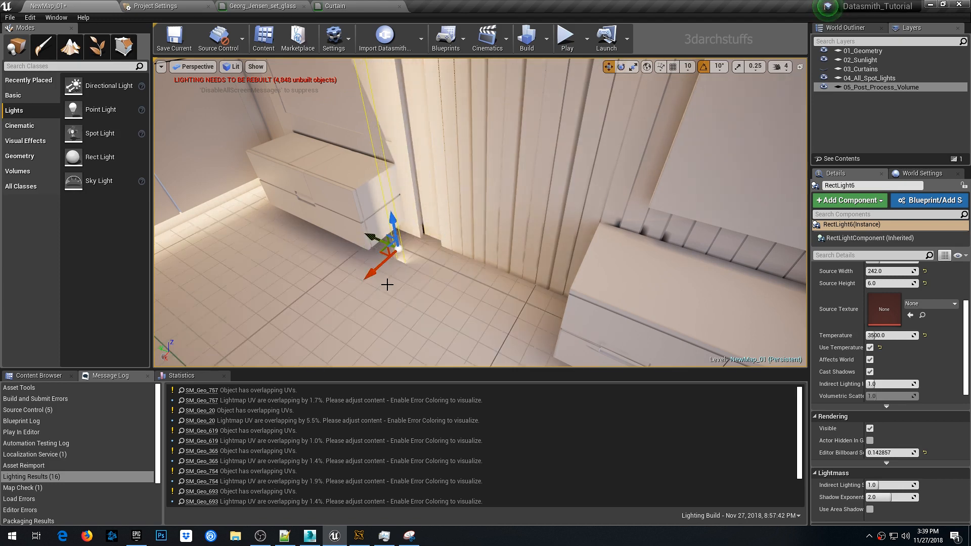
pyautogui.keyDown('alt'); pyautogui.moveTo(413, 242); pyautogui.dragTo(354, 240); pyautogui.keyUp('alt')
pyautogui.keyDown('alt'); pyautogui.moveTo(442, 227); pyautogui.dragTo(408, 277); pyautogui.keyUp('alt')
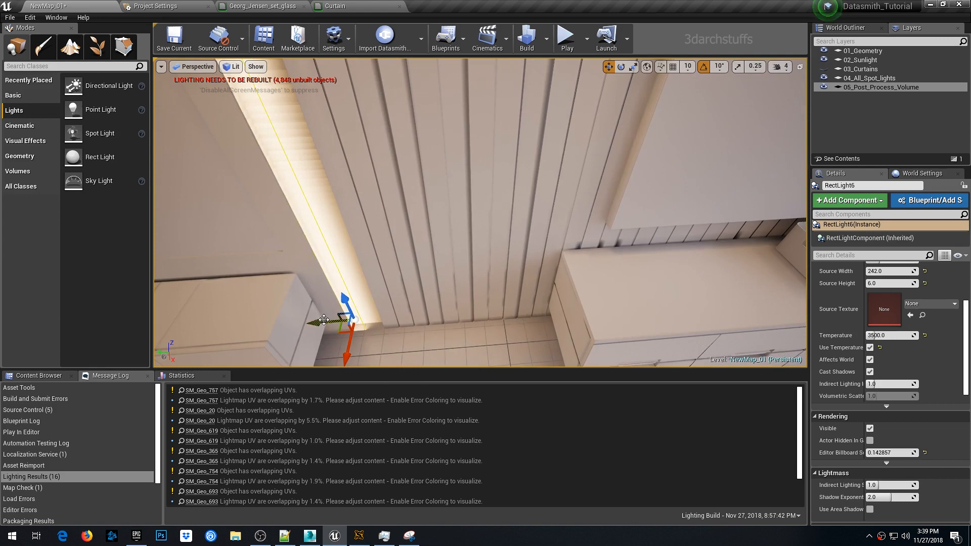
pyautogui.moveTo(328, 322); pyautogui.dragTo(314, 319)
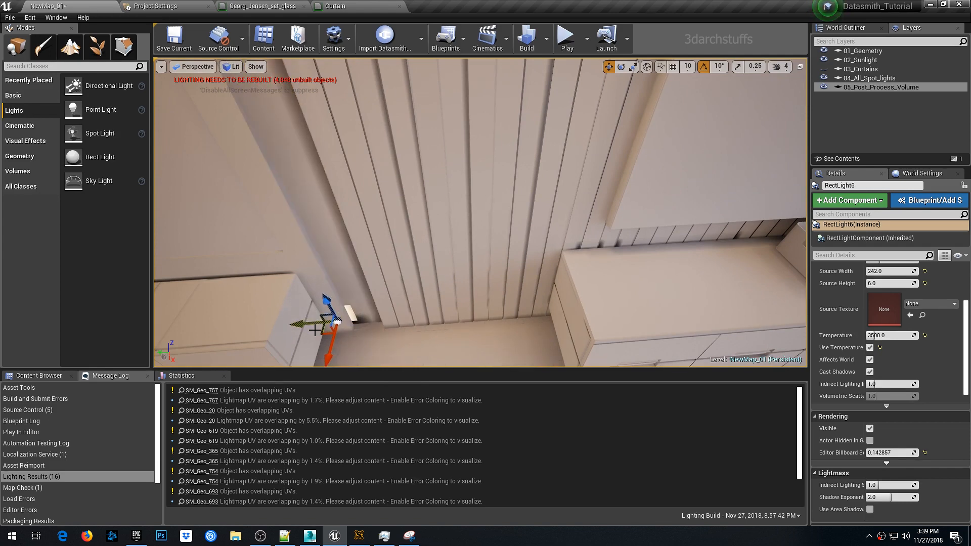
# - Position the vertical corner light strip along the wall edge and set its source width to 250
pyautogui.press('f')
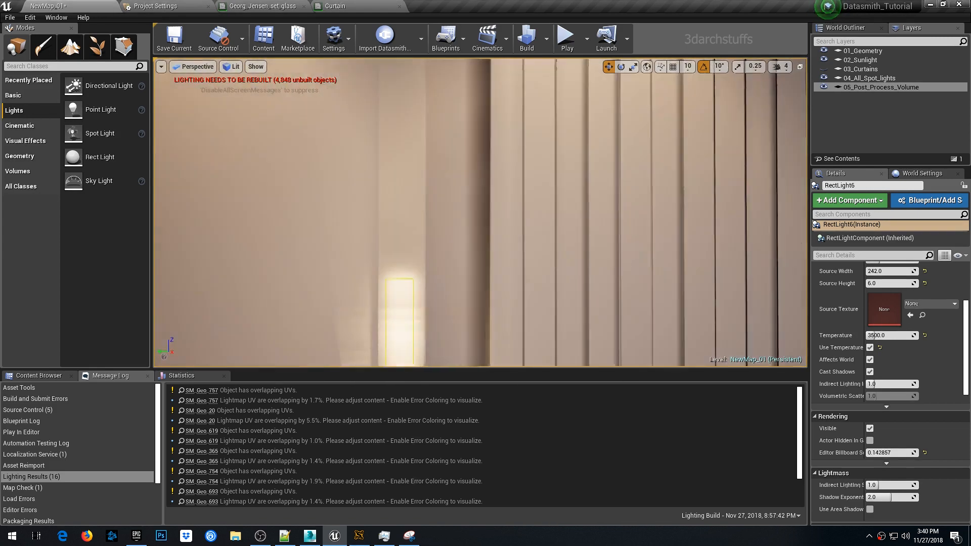
pyautogui.press('F11')
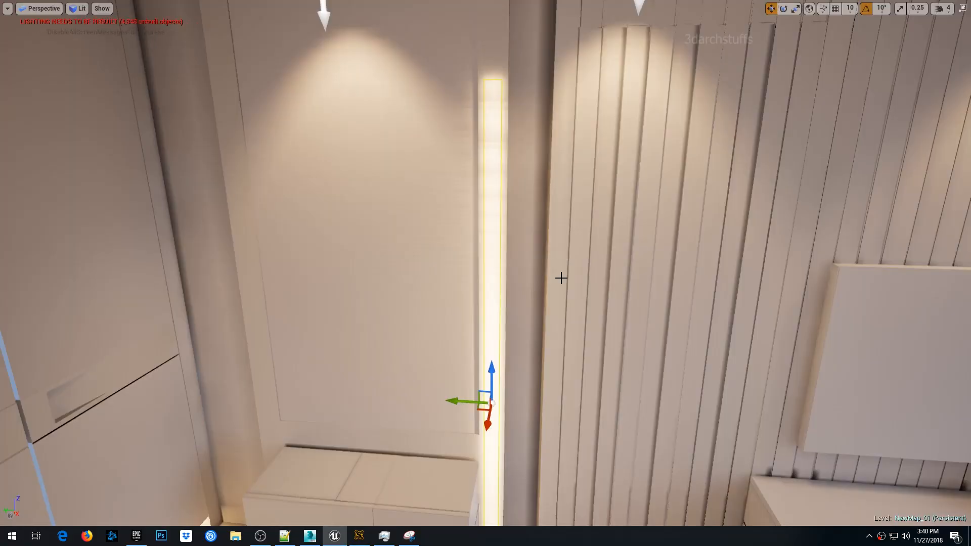
pyautogui.scroll(-4, 533, 226)
pyautogui.moveTo(505, 305); pyautogui.dragTo(503, 328, button='right')
pyautogui.press('F11')
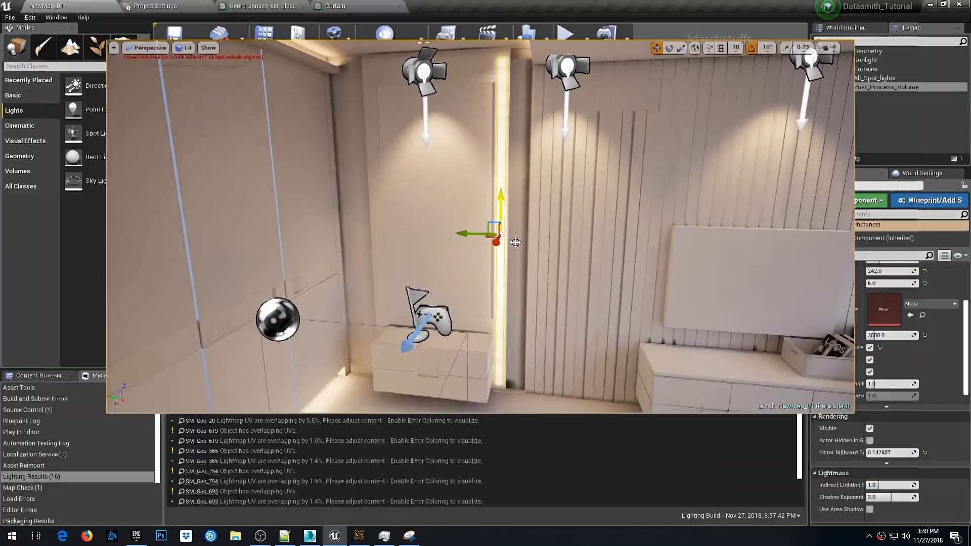
pyautogui.scroll(3, 891, 372)
pyautogui.click(892, 372)
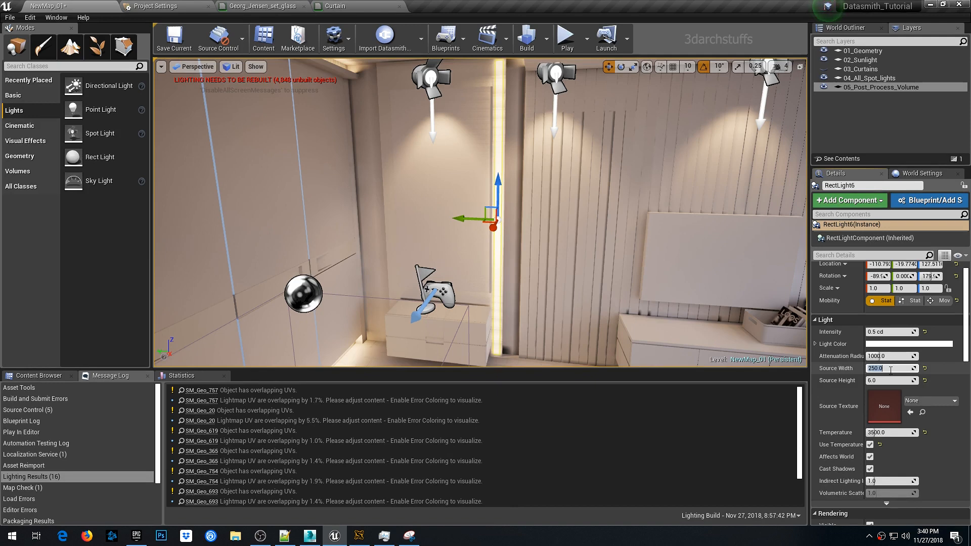
pyautogui.moveTo(546, 240); pyautogui.dragTo(563, 231, button='right')
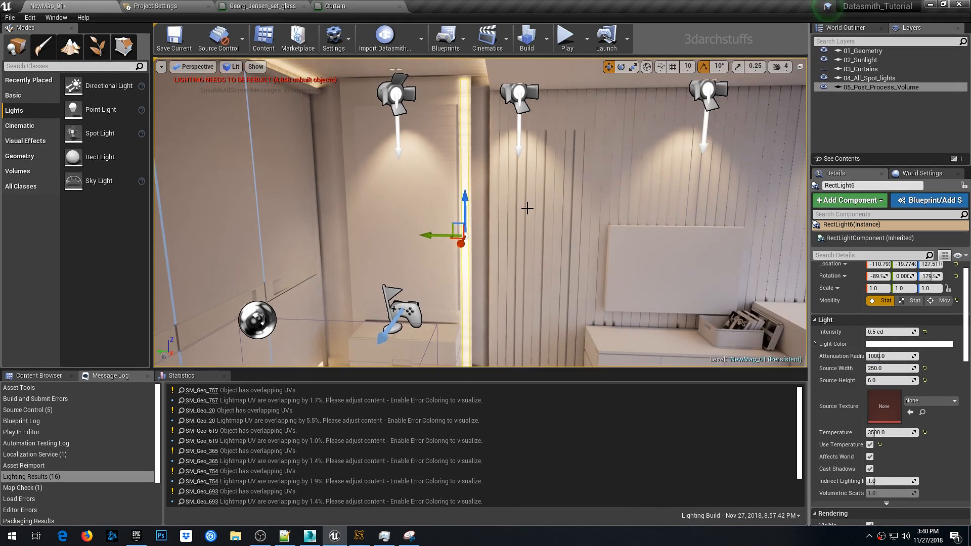
pyautogui.press('F11')
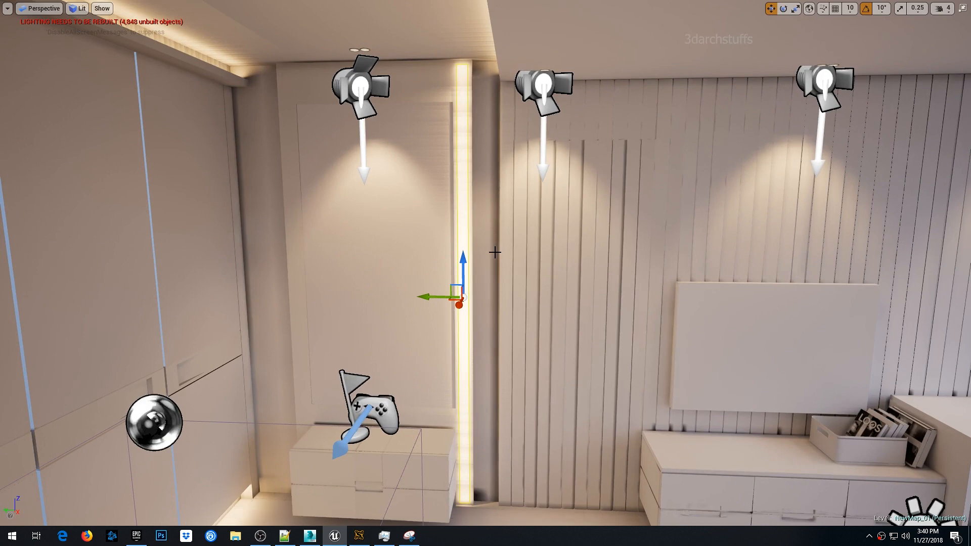
# - Move the vertical corner light strip closer into the corner and set its source height to 1
pyautogui.press('F11')
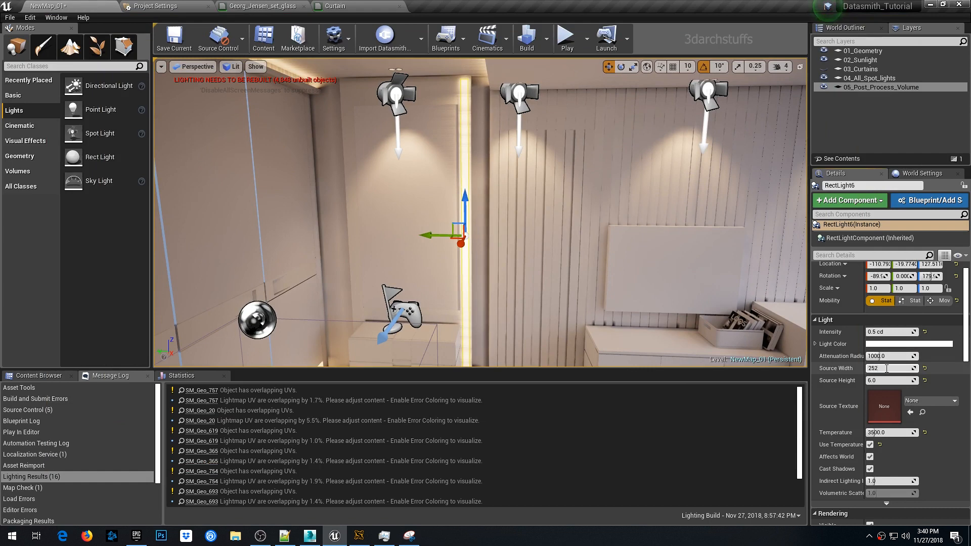
pyautogui.keyDown('alt'); pyautogui.moveTo(648, 262); pyautogui.dragTo(551, 227); pyautogui.keyUp('alt')
pyautogui.moveTo(516, 273); pyautogui.dragTo(595, 324)
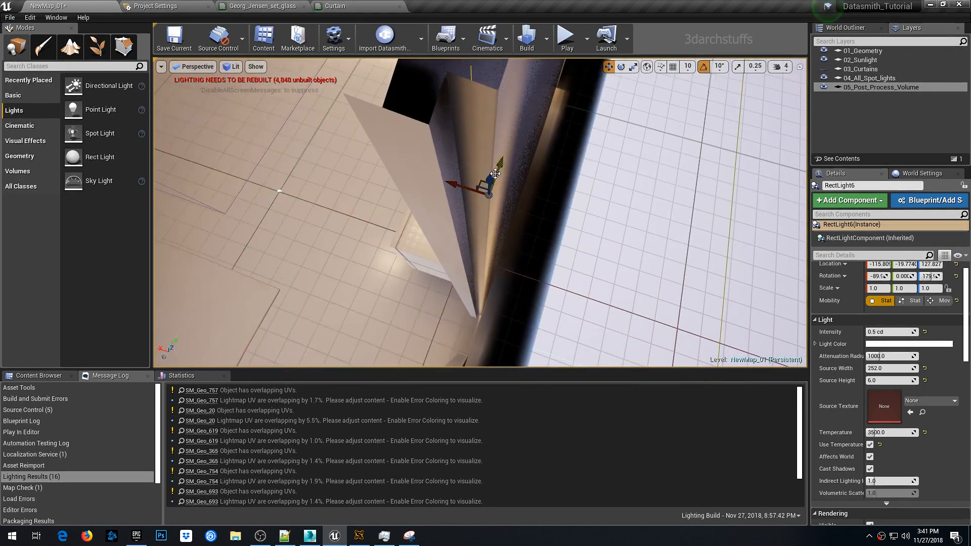
pyautogui.moveTo(494, 168); pyautogui.dragTo(431, 225)
pyautogui.click(883, 380)
pyautogui.write('1')
pyautogui.press('Return')
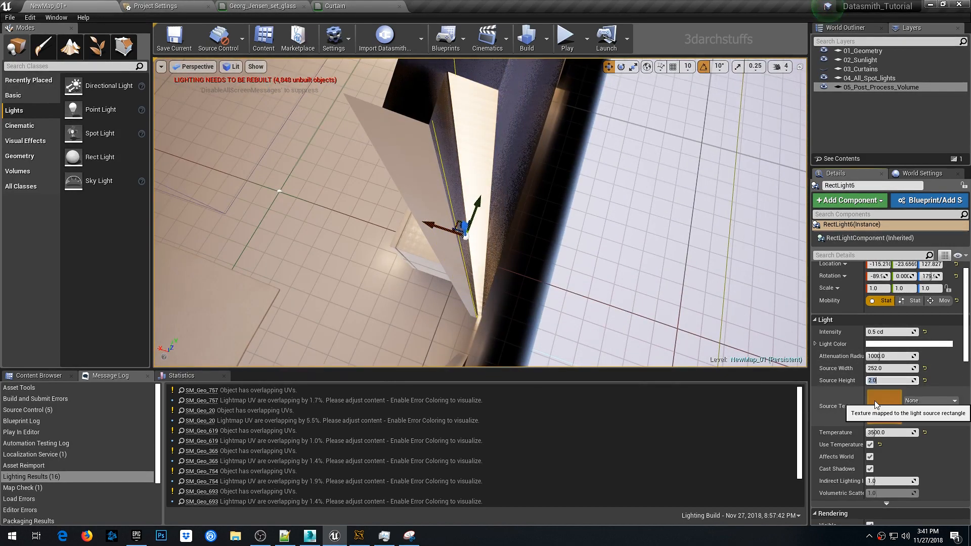
# - Duplicate the vertical corner strip and move the copy into another wall corner
pyautogui.keyDown('alt'); pyautogui.moveTo(546, 263); pyautogui.dragTo(574, 255); pyautogui.keyUp('alt')
pyautogui.moveTo(478, 210); pyautogui.dragTo(526, 195)
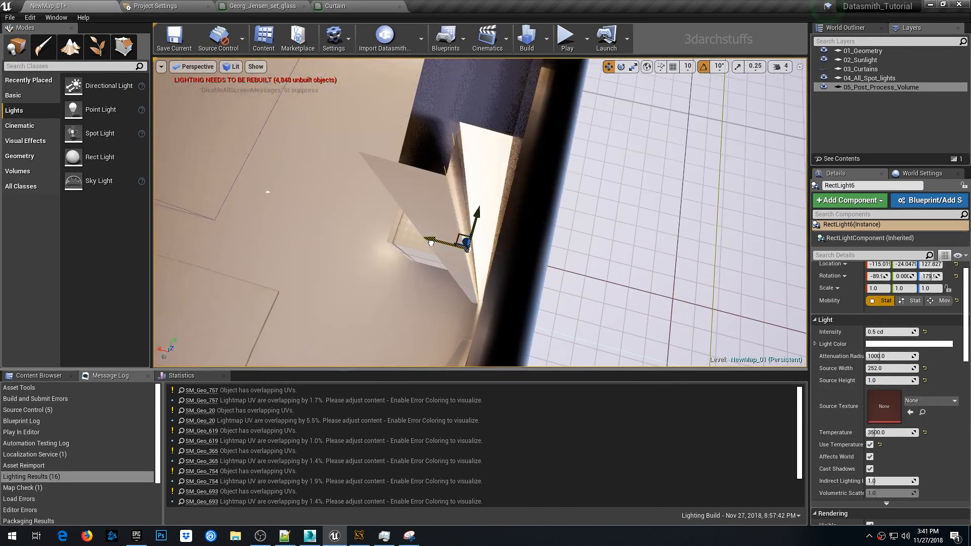
pyautogui.moveTo(436, 243); pyautogui.dragTo(460, 212)
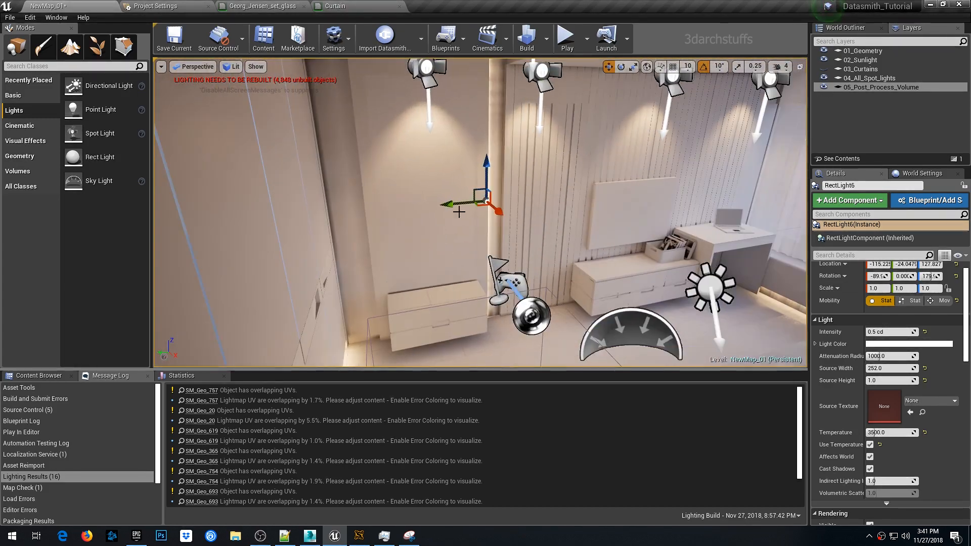
pyautogui.keyDown('alt'); pyautogui.moveTo(357, 218); pyautogui.dragTo(456, 260); pyautogui.keyUp('alt')
pyautogui.click(509, 223)
pyautogui.hotkey('ctrl', 'z')
pyautogui.scroll(-4, 915, 405)
pyautogui.click(925, 404)
pyautogui.keyDown('alt'); pyautogui.moveTo(526, 323); pyautogui.dragTo(500, 288); pyautogui.keyUp('alt')
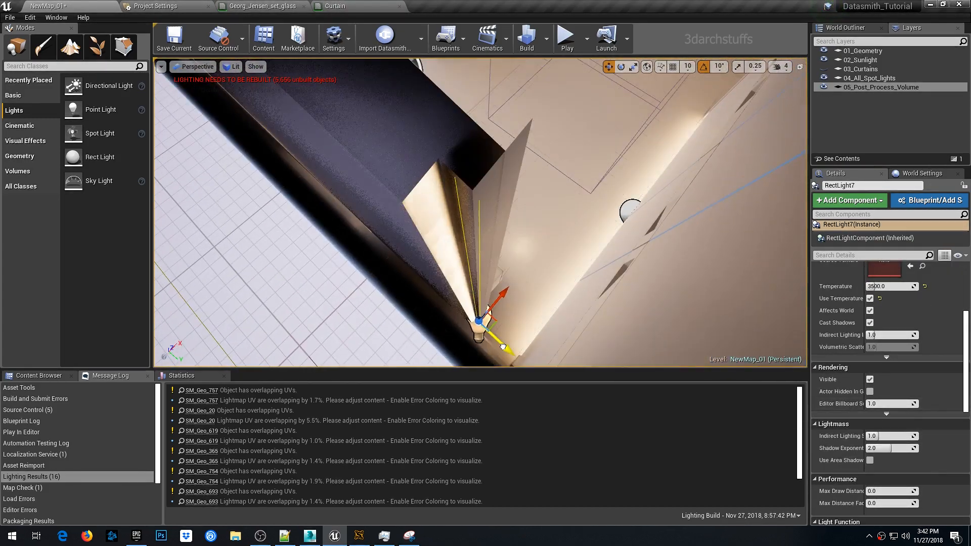
pyautogui.keyDown('alt'); pyautogui.moveTo(501, 339); pyautogui.dragTo(526, 222); pyautogui.keyUp('alt')
# - Duplicate the strip again and move the new copy into the next corner
pyautogui.click(535, 210)
pyautogui.scroll(-4, 930, 427)
pyautogui.click(924, 339)
pyautogui.moveTo(582, 217); pyautogui.dragTo(632, 238, button='right')
pyautogui.keyDown('alt'); pyautogui.keyDown('shift'); pyautogui.moveTo(538, 192); pyautogui.dragTo(308, 192); pyautogui.keyUp('shift'); pyautogui.keyUp('alt')
pyautogui.scroll(2, 568, 217)
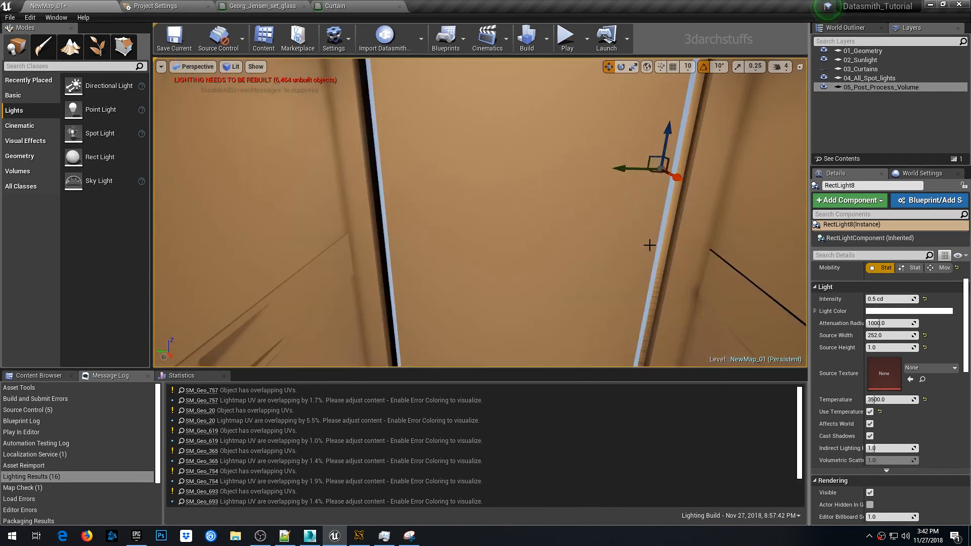
pyautogui.moveTo(650, 245); pyautogui.dragTo(723, 273, button='right')
pyautogui.moveTo(650, 245); pyautogui.dragTo(612, 207, button='middle')
# - Refine the new corner strip's position, checking its placement in top view
pyautogui.hotkey('alt', 'j')
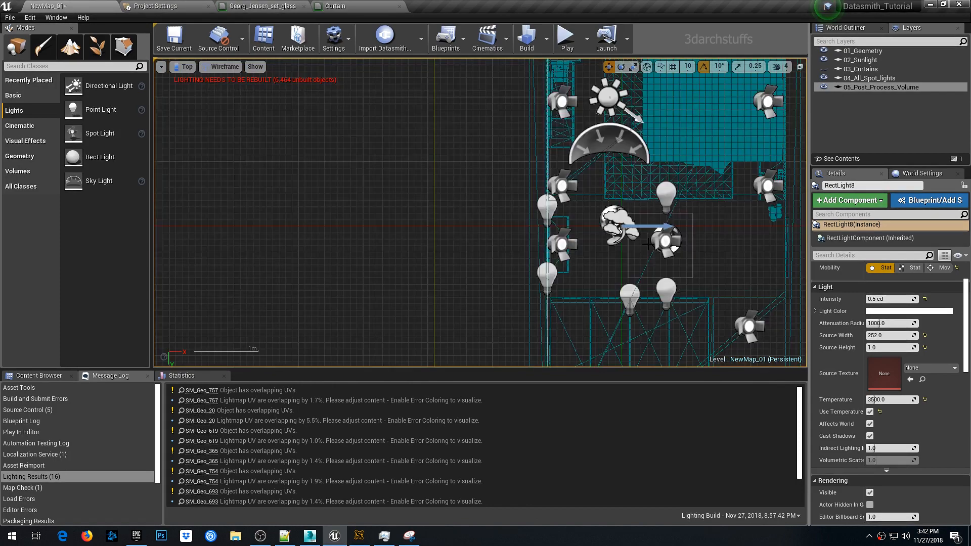
pyautogui.press('f')
pyautogui.scroll(12, 563, 223)
pyautogui.scroll(4, 484, 251)
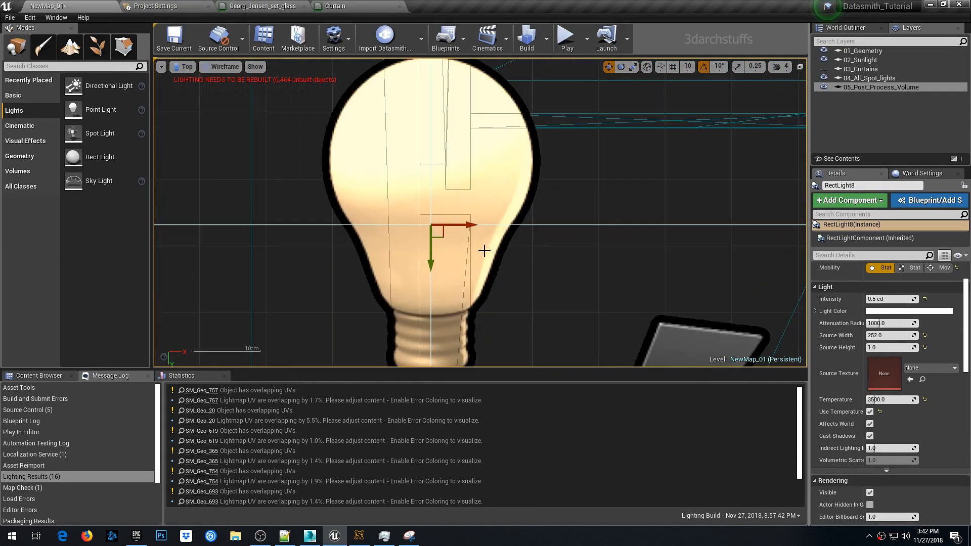
pyautogui.scroll(3, 444, 241)
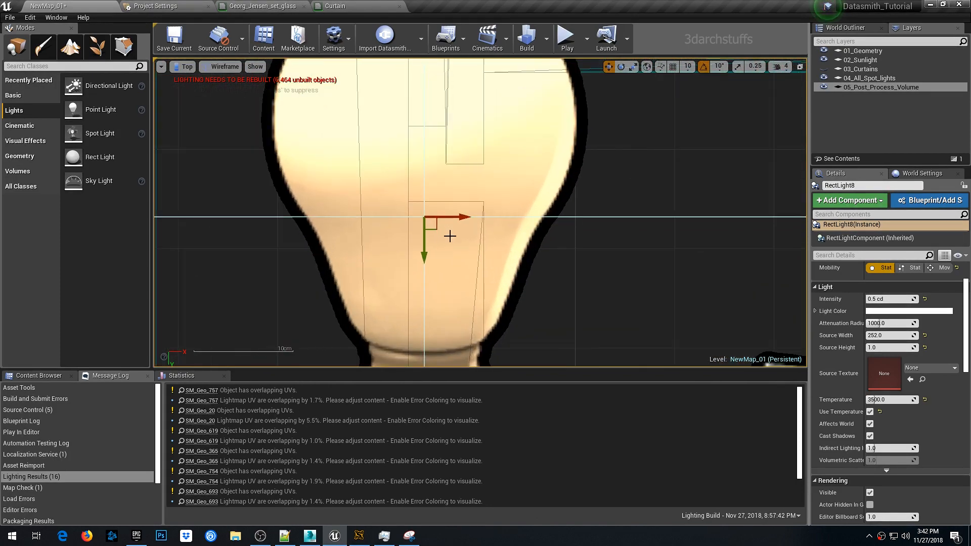
pyautogui.hotkey('alt', 'g')
pyautogui.keyDown('alt'); pyautogui.moveTo(598, 288); pyautogui.dragTo(500, 242); pyautogui.keyUp('alt')
pyautogui.moveTo(444, 218); pyautogui.dragTo(461, 238)
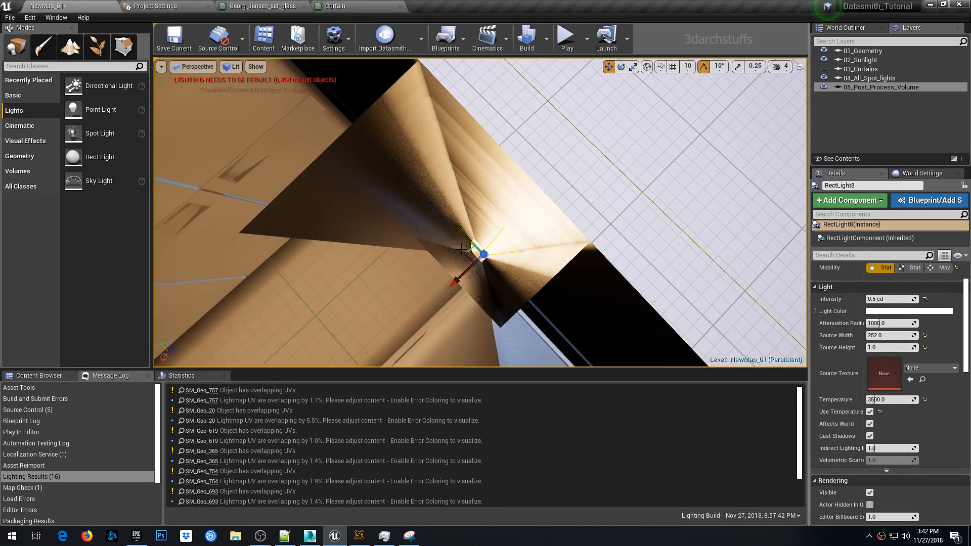
pyautogui.moveTo(467, 274)
pyautogui.mouseDown()
pyautogui.moveTo(457, 274)
pyautogui.moveTo(551, 256)
pyautogui.moveTo(453, 279)
pyautogui.mouseUp()
# - Set the strip's source height to 2.5 and place a further copy along the wall edge
pyautogui.click(882, 348)
pyautogui.write('2')
pyautogui.press('Return')
pyautogui.keyDown('alt'); pyautogui.keyDown('shift'); pyautogui.moveTo(457, 236); pyautogui.dragTo(622, 404); pyautogui.keyUp('shift'); pyautogui.keyUp('alt')
pyautogui.keyDown('alt'); pyautogui.keyDown('shift'); pyautogui.moveTo(454, 232); pyautogui.dragTo(386, 206); pyautogui.keyUp('shift'); pyautogui.keyUp('alt')
pyautogui.moveTo(386, 206); pyautogui.dragTo(530, 213, button='right')
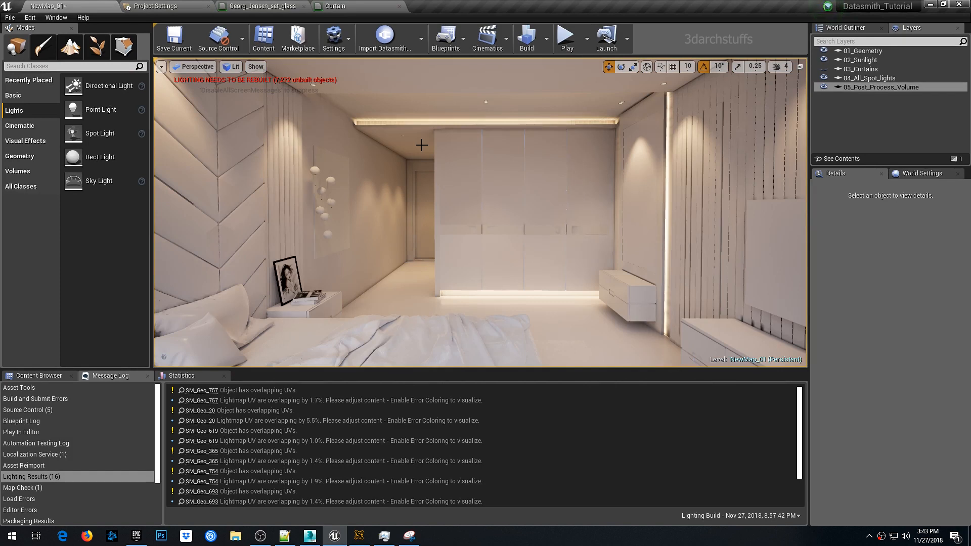
# - Save the level and build the lighting
pyautogui.hotkey('ctrl', 's')
pyautogui.click(527, 40)
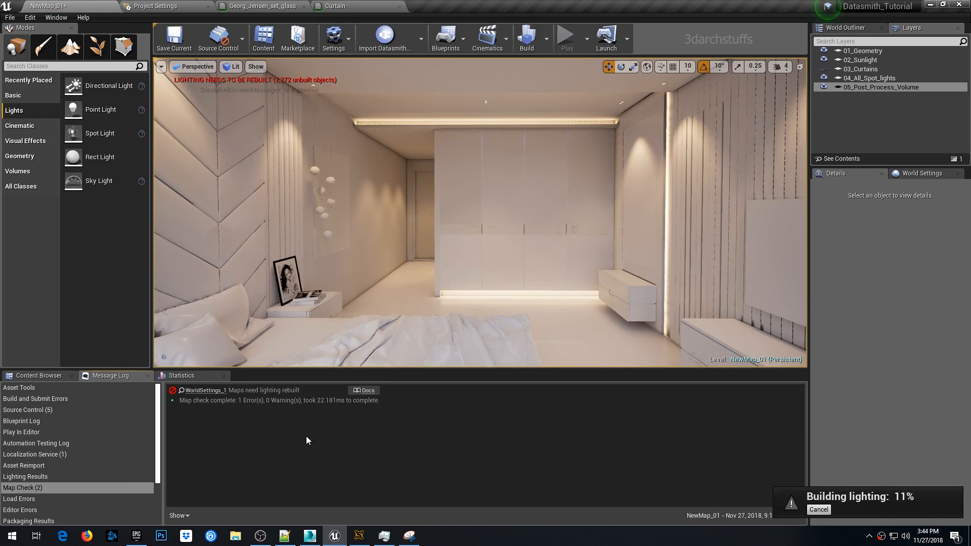
# - Monitor the lighting build progress and inspect the baked result in the room
pyautogui.click(359, 536)
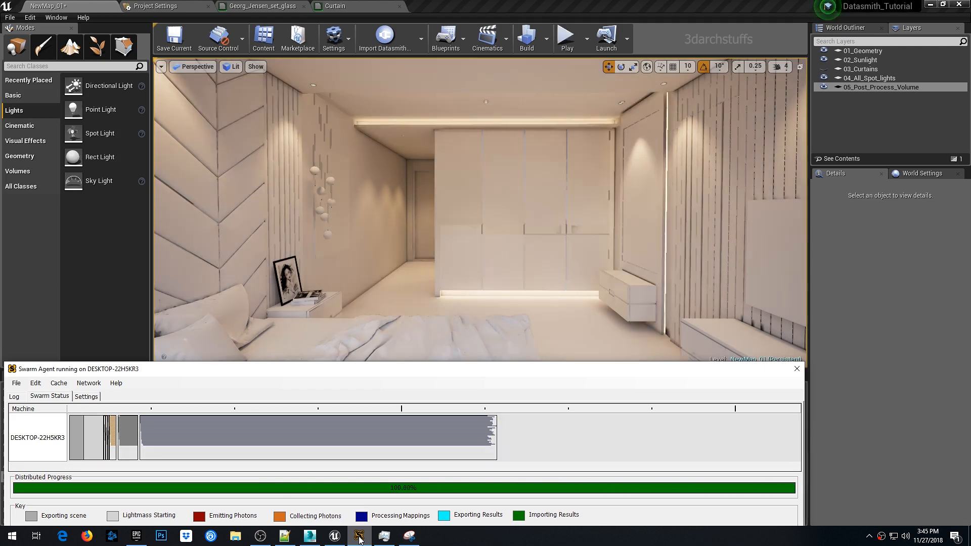
pyautogui.moveTo(434, 289); pyautogui.dragTo(504, 220, button='right')
pyautogui.scroll(-4, 499, 220)
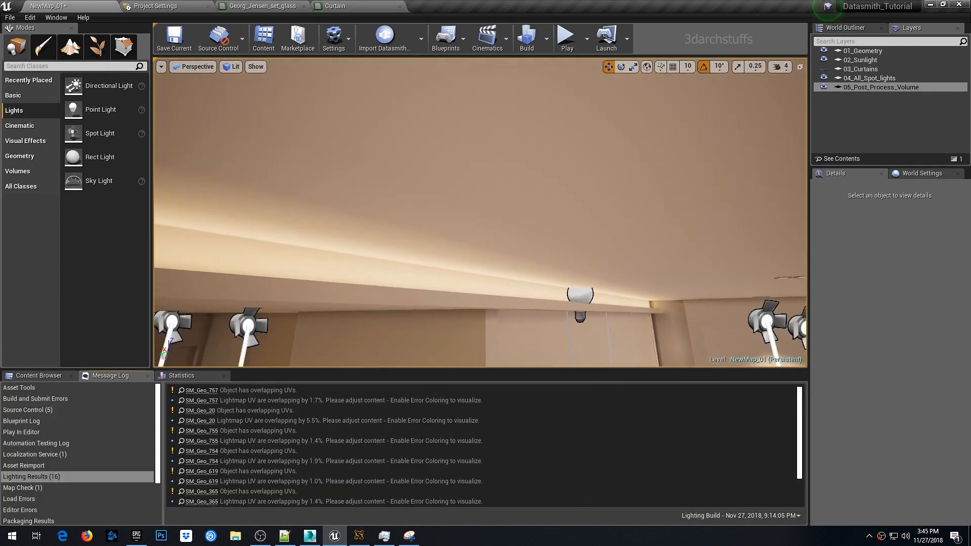
# - Set the ceiling cove light's temperature to 2500
pyautogui.click(476, 252)
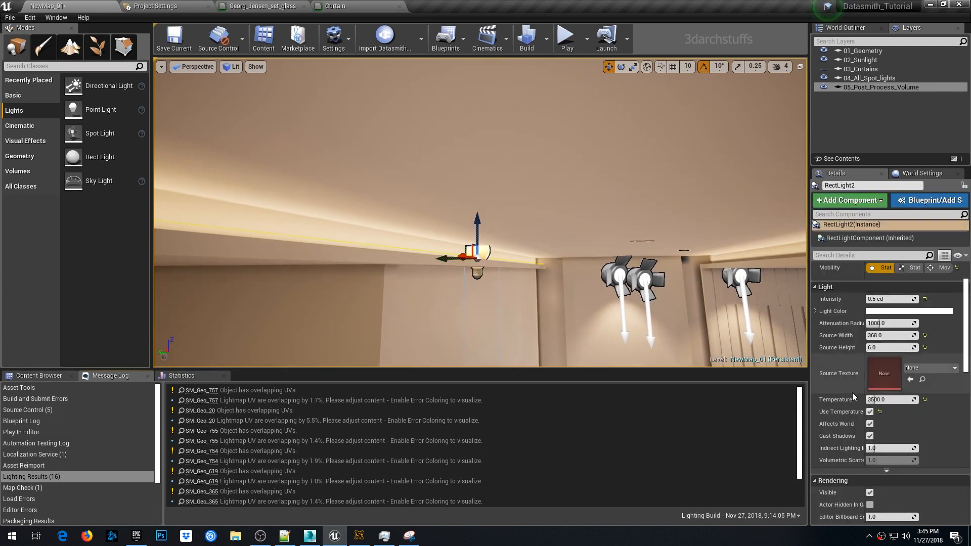
pyautogui.click(908, 400)
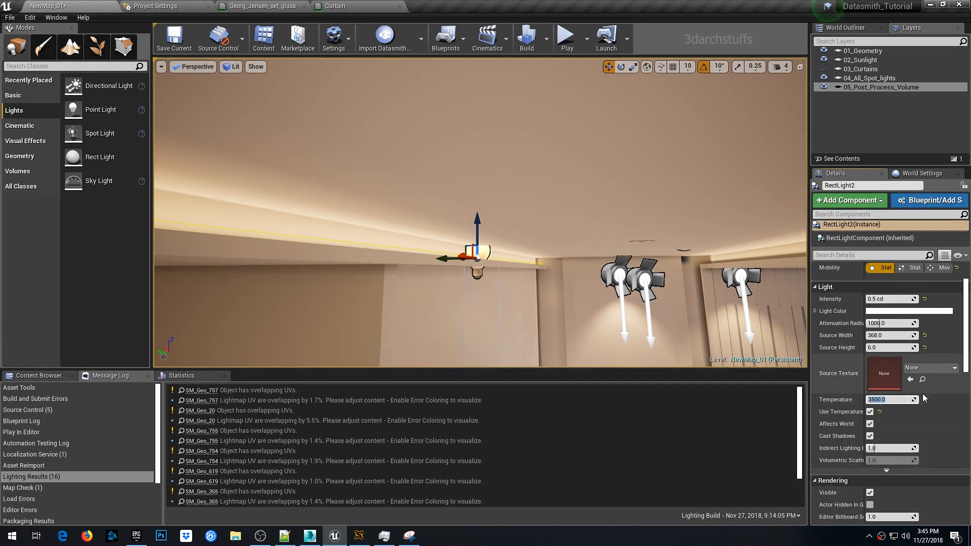
pyautogui.press('Return')
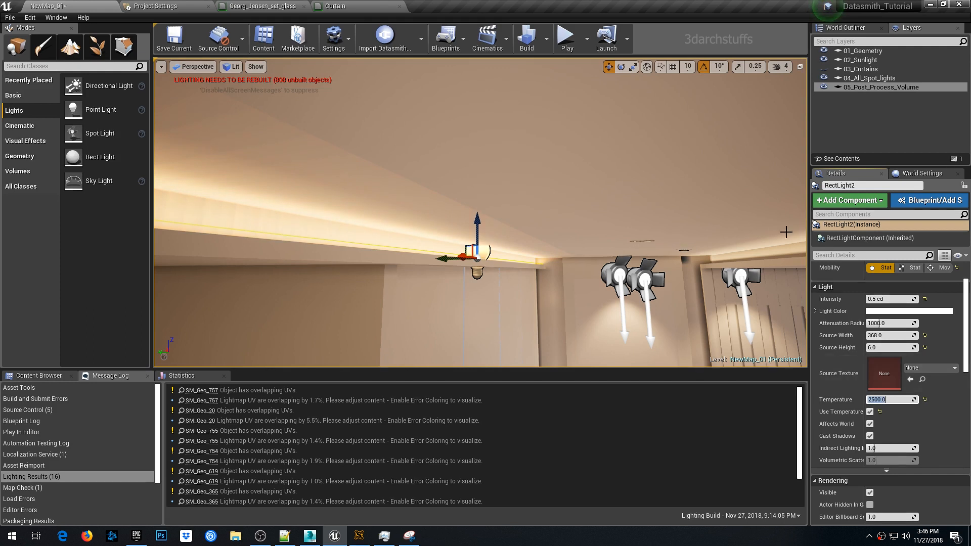
# - Select all rect lights in the level and set their temperature to 2500
pyautogui.rightClick(486, 250)
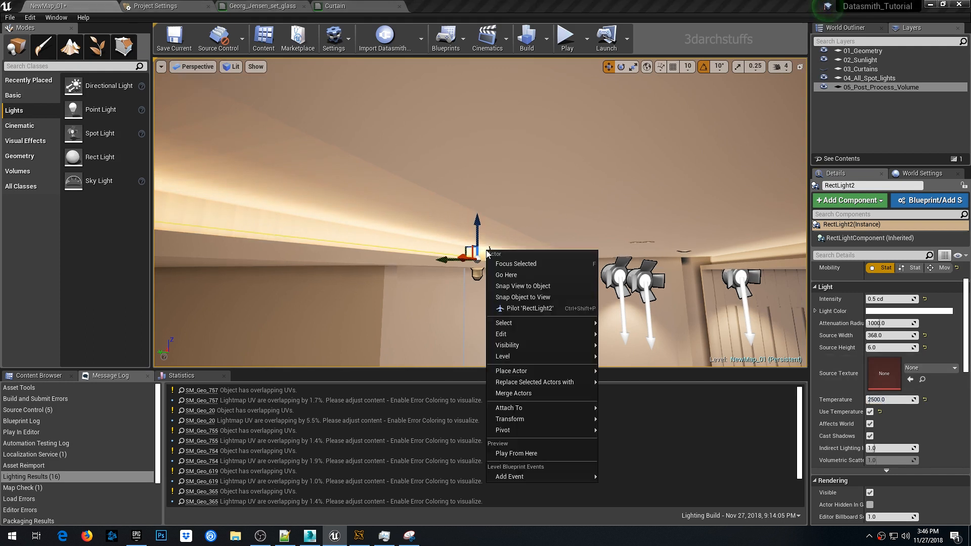
pyautogui.moveTo(503, 322)
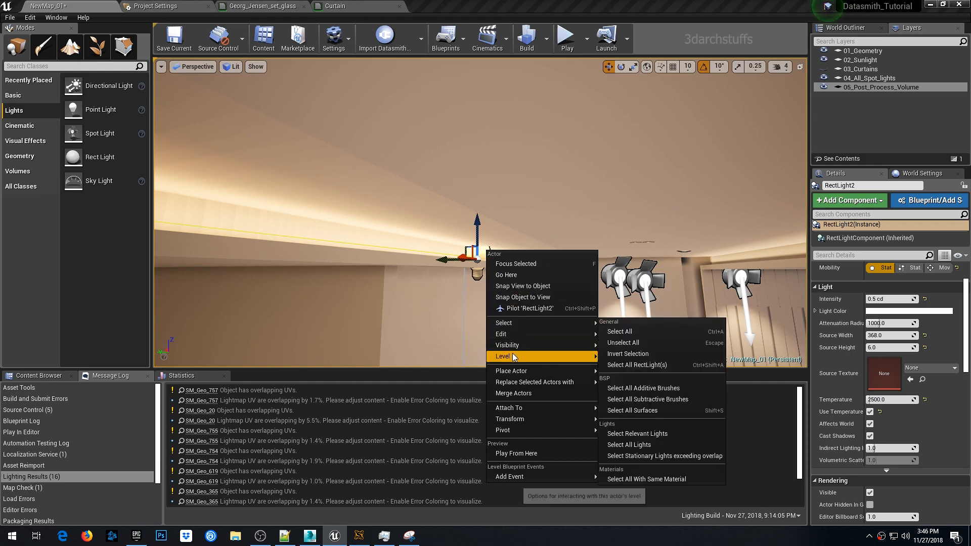
pyautogui.click(633, 360)
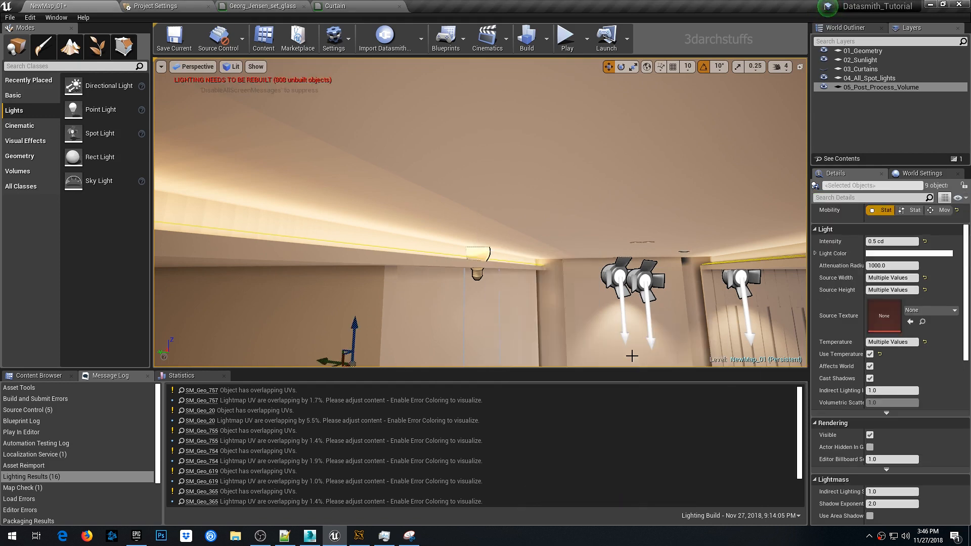
pyautogui.click(890, 343)
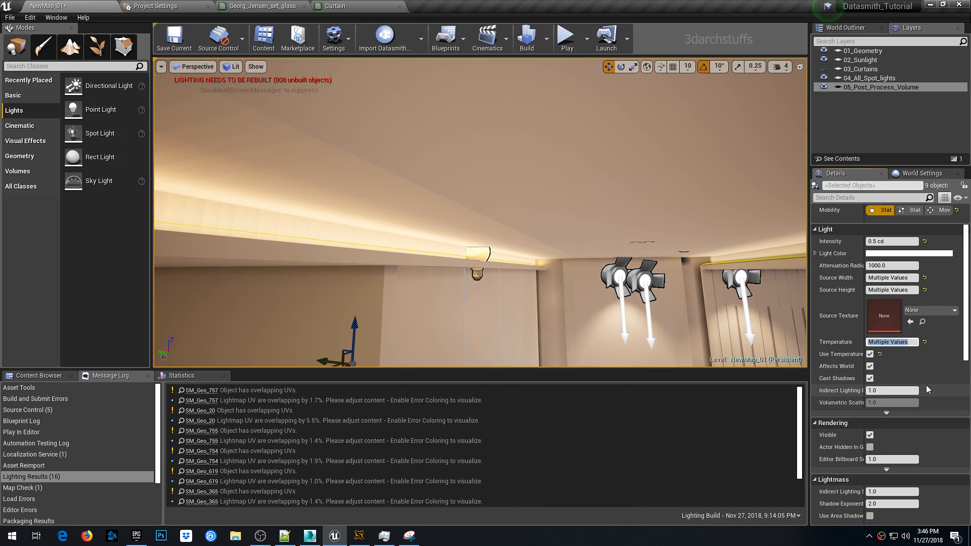
pyautogui.write('2500')
pyautogui.press('Return')
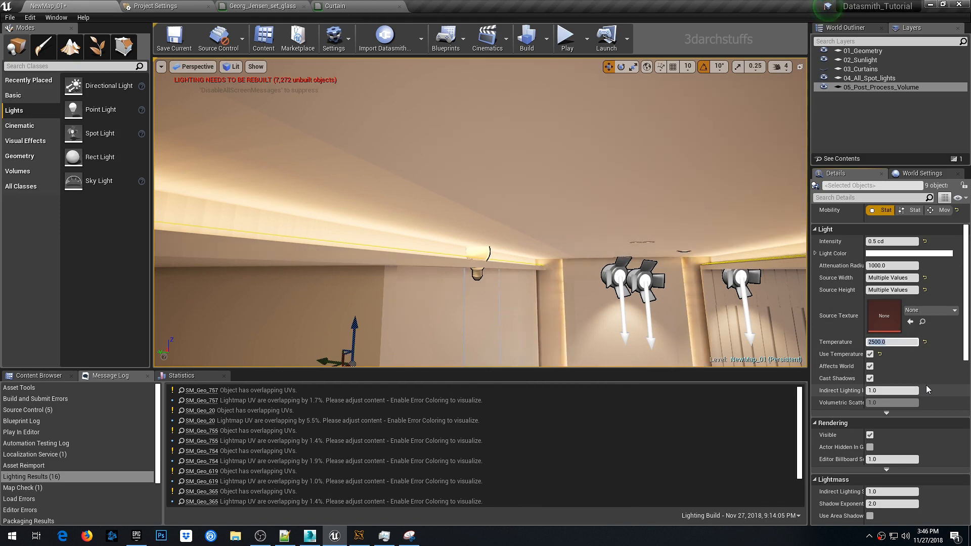
# - Deselect everything and toggle game view to preview the lighting
pyautogui.moveTo(640, 246); pyautogui.dragTo(630, 226, button='right')
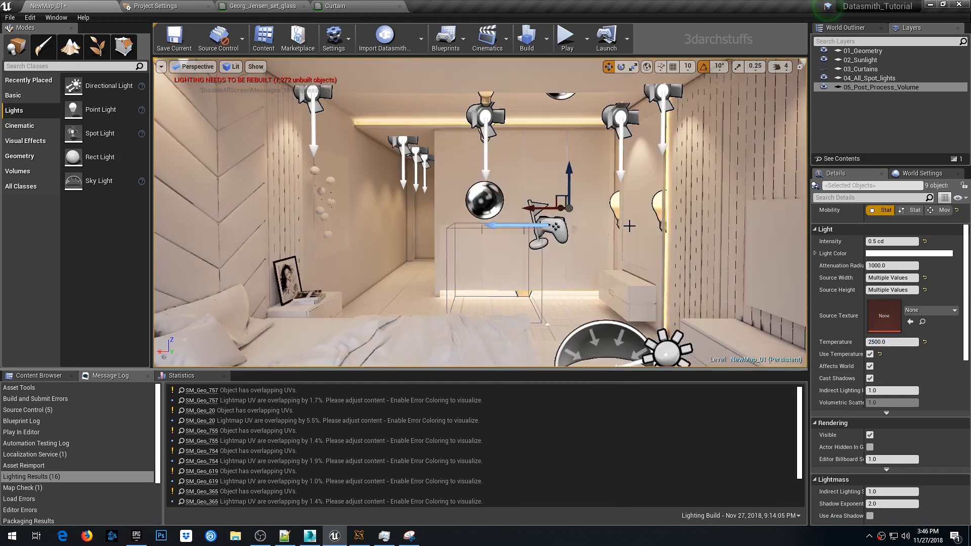
pyautogui.press('Escape')
pyautogui.press('g')
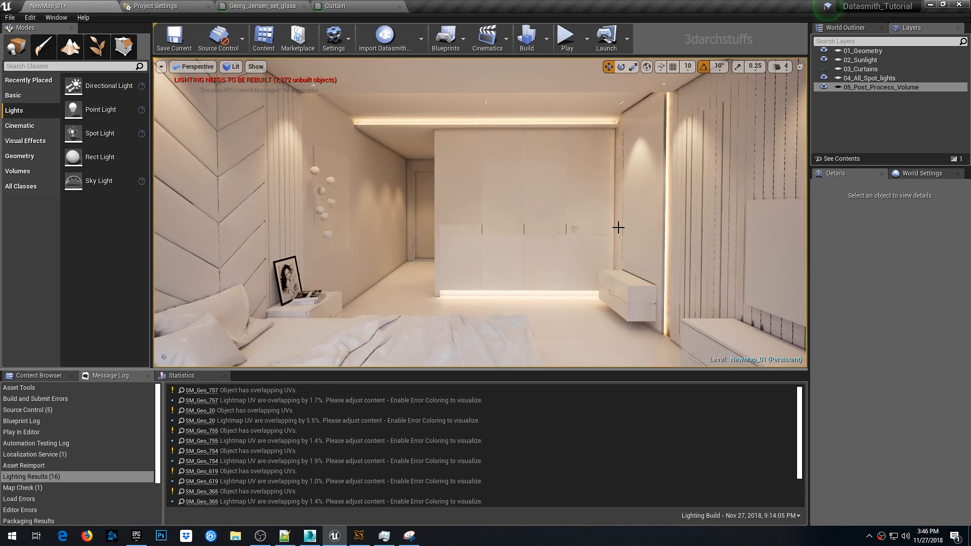
pyautogui.press('g')
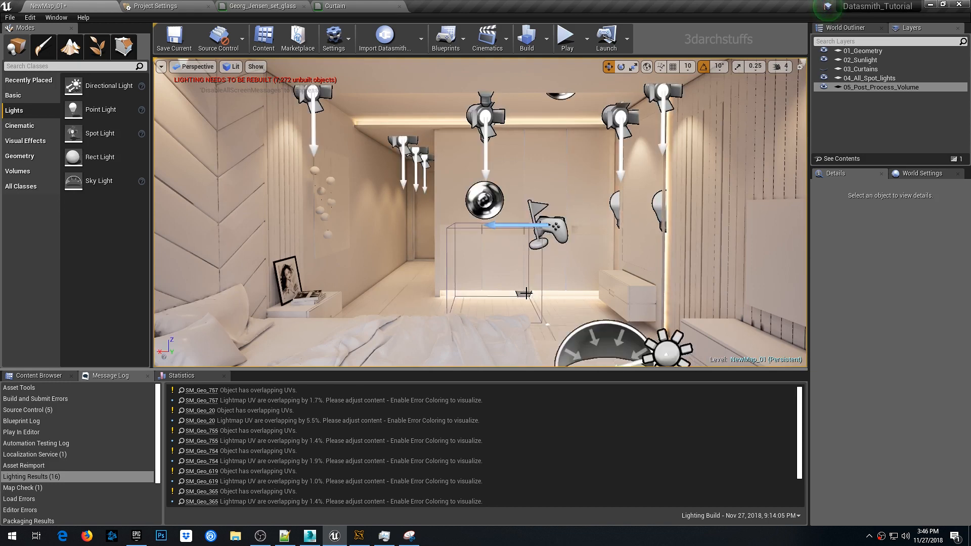
# - Set the base strip light under the wardrobe to an intensity of 0.25 cd
pyautogui.click(540, 306)
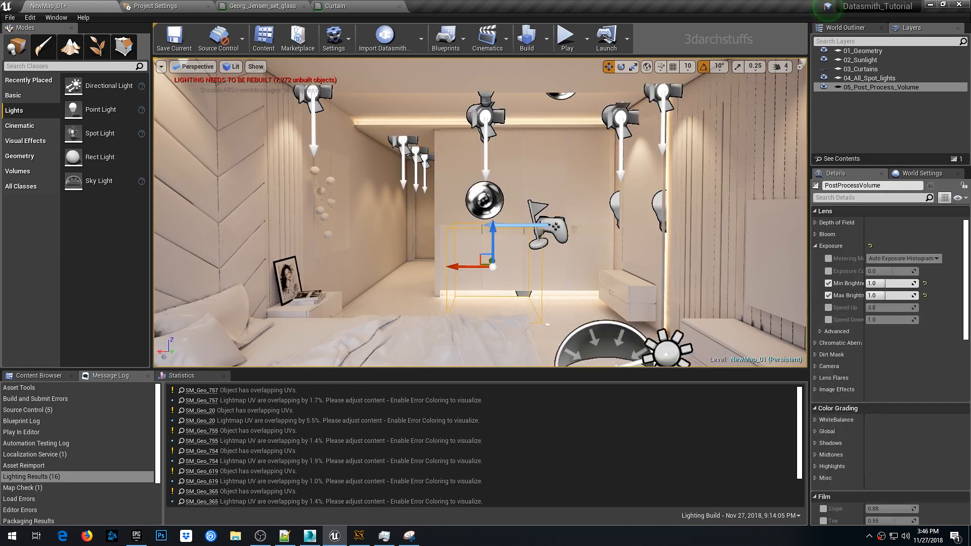
pyautogui.click(524, 293)
pyautogui.click(879, 299)
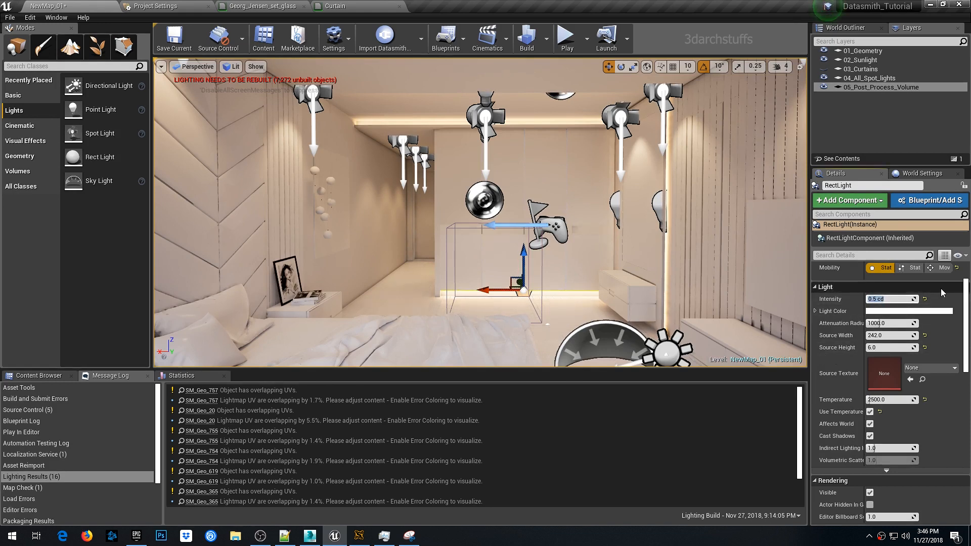
pyautogui.write('.25')
pyautogui.press('Return')
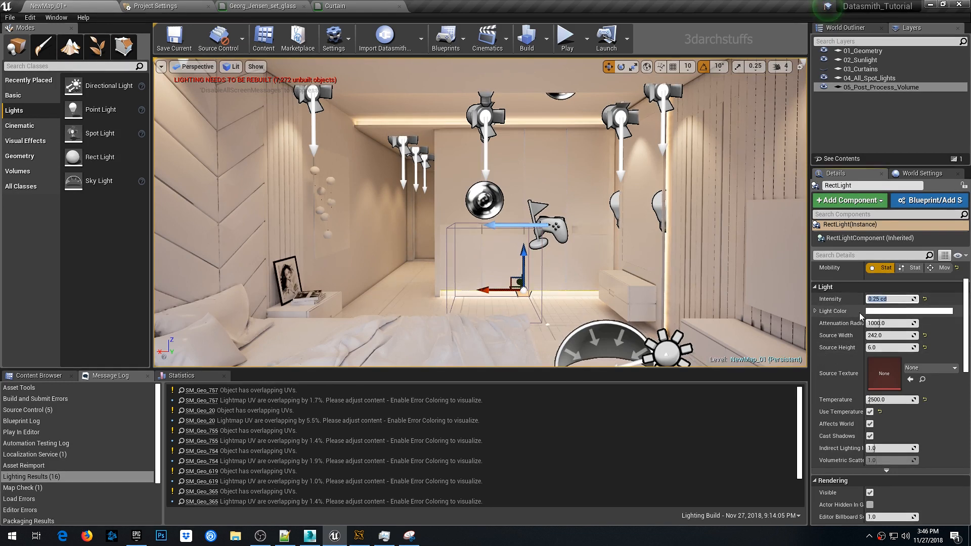
# - Set the ceiling cove light's intensity to 0.25 cd
pyautogui.scroll(6, 539, 157)
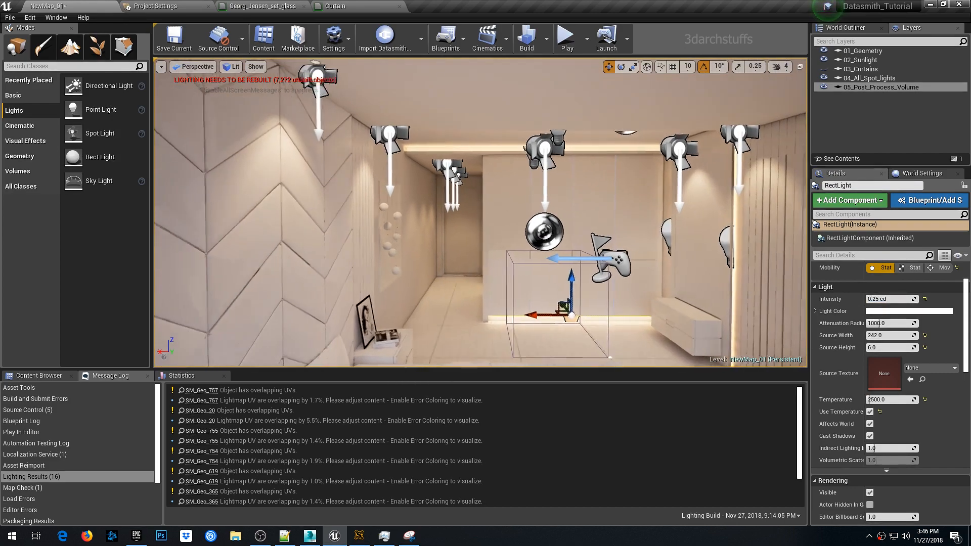
pyautogui.moveTo(547, 164); pyautogui.dragTo(508, 164, button='right')
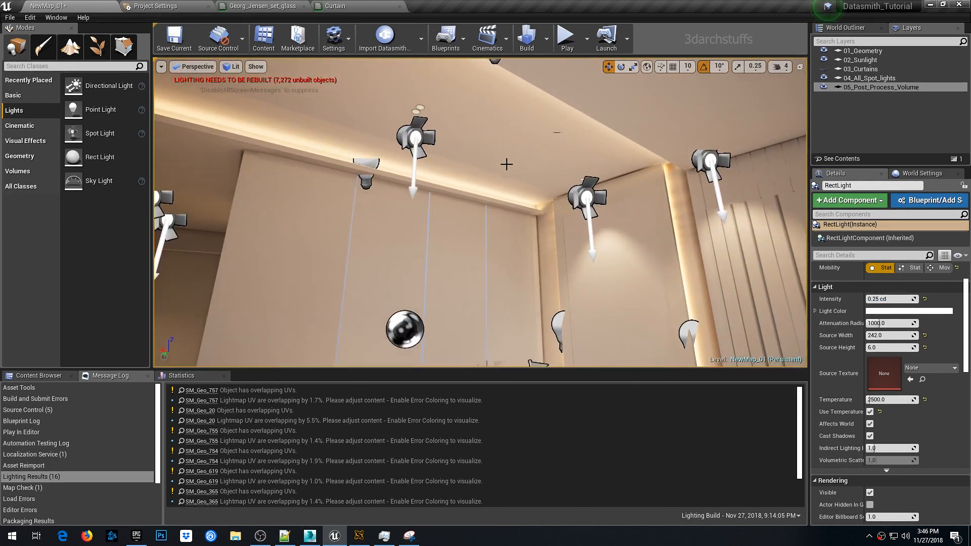
pyautogui.click(368, 163)
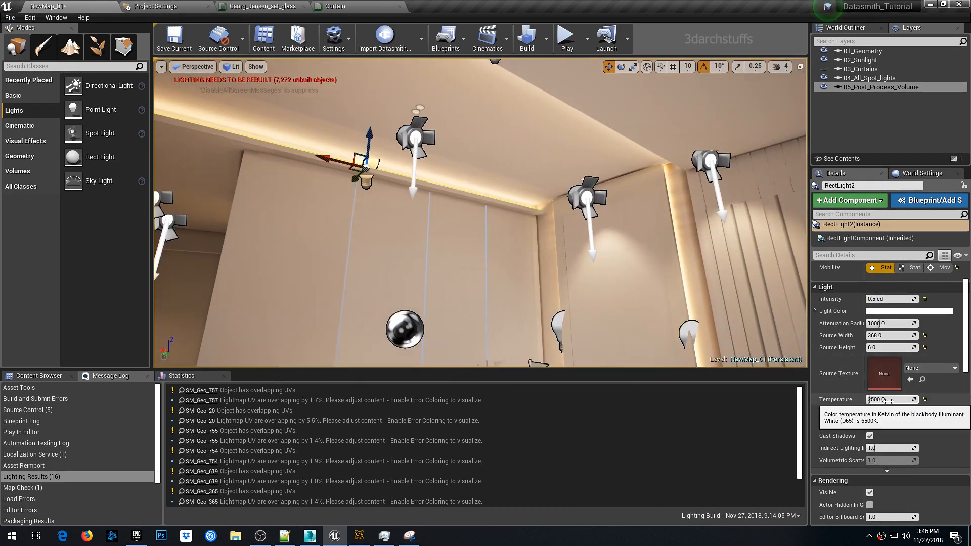
pyautogui.click(891, 299)
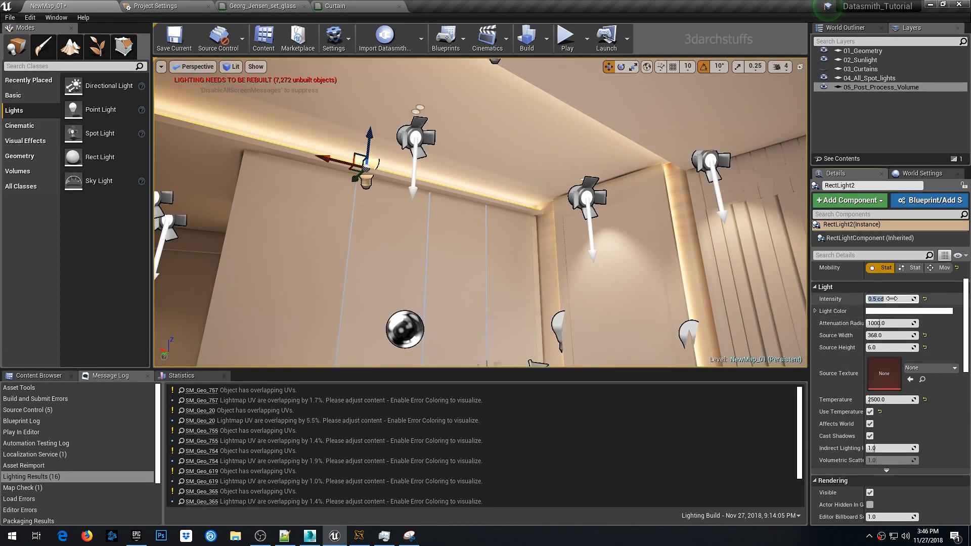
pyautogui.write('.25')
pyautogui.press('Return')
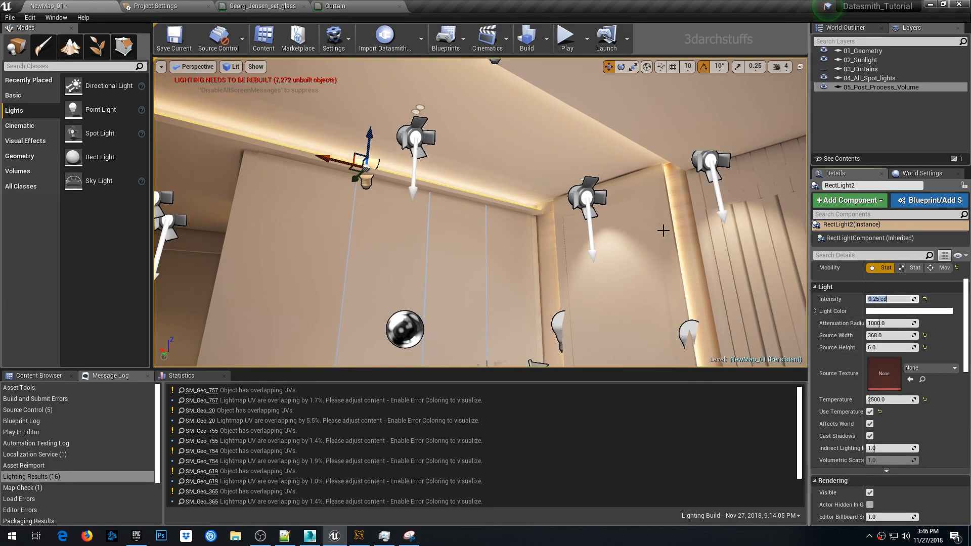
# - Set the other ceiling cove rect light's intensity to 0.25 cd
pyautogui.moveTo(652, 226); pyautogui.dragTo(490, 169, button='right')
pyautogui.click(456, 161)
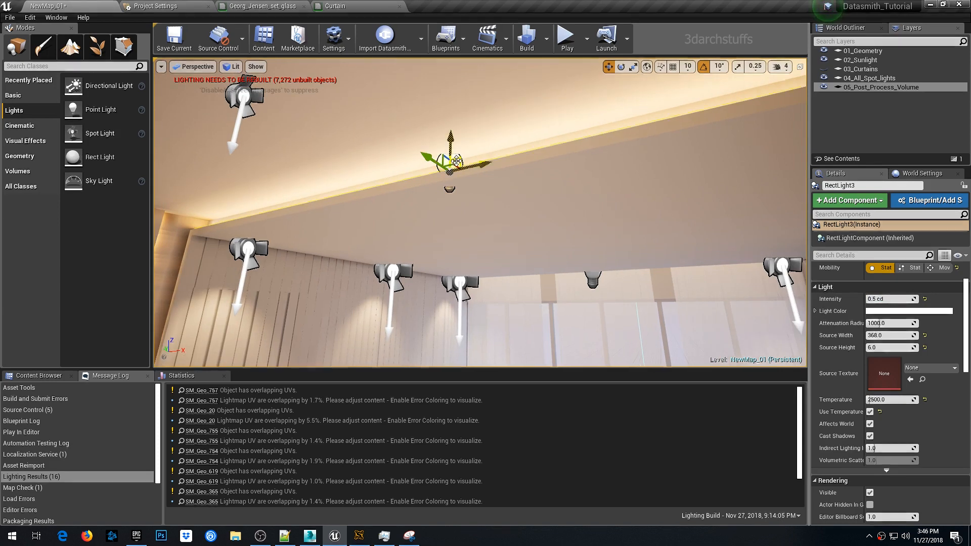
pyautogui.click(882, 299)
pyautogui.write('.25')
pyautogui.press('Return')
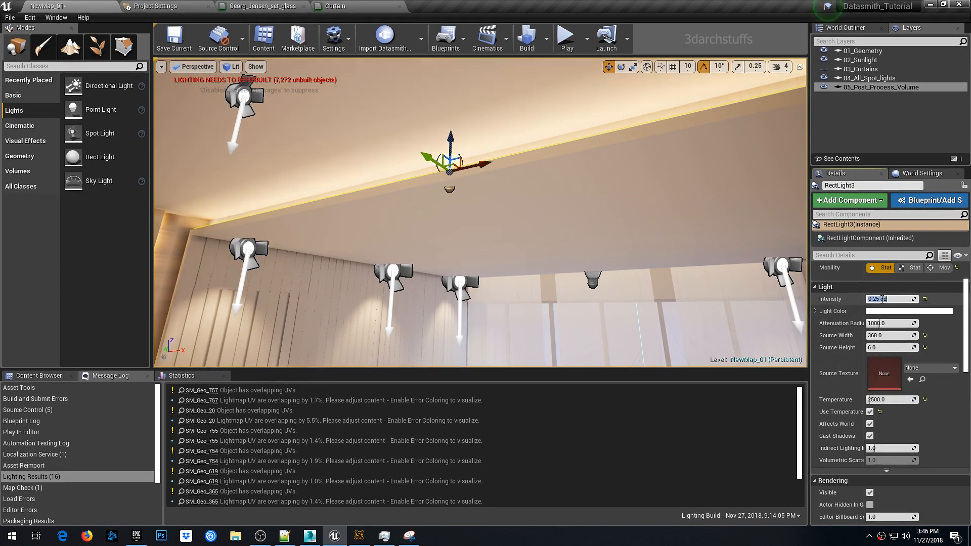
# - Build the lighting, save the level, and check the build progress in Swarm Agent
pyautogui.moveTo(623, 259); pyautogui.dragTo(557, 187, button='right')
pyautogui.press('g')
pyautogui.press('s')
pyautogui.click(590, 188)
pyautogui.click(526, 42)
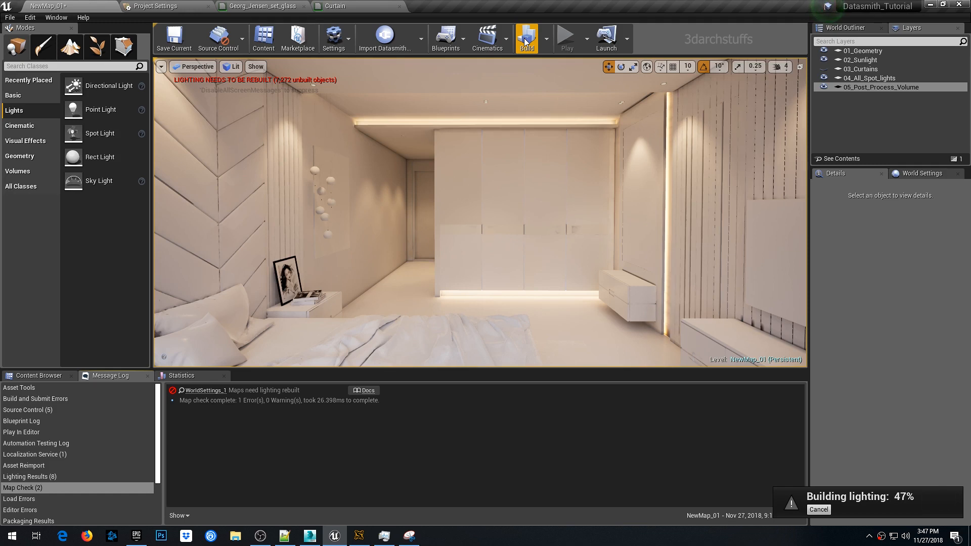
pyautogui.moveTo(481, 202); pyautogui.dragTo(359, 205, button='right')
pyautogui.click(360, 204)
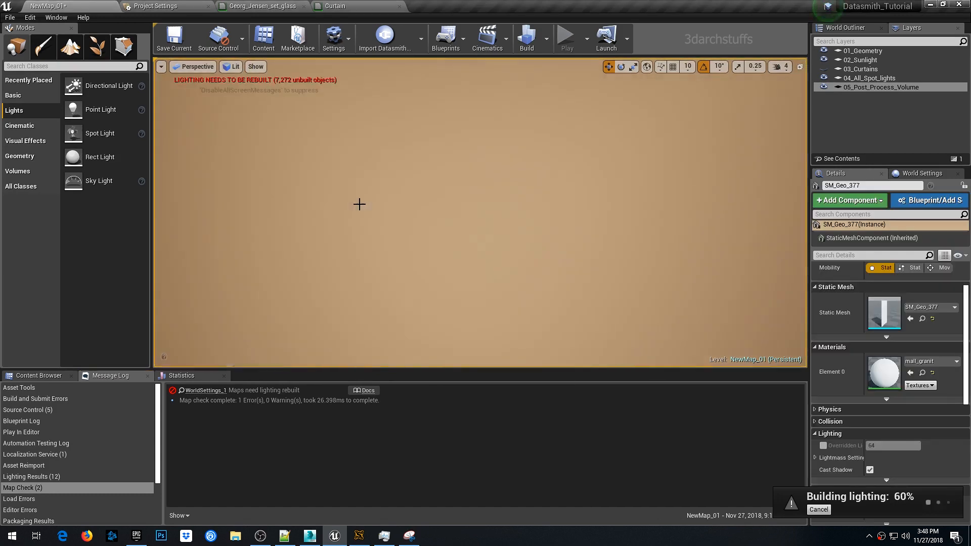
pyautogui.hotkey('ctrl', 's')
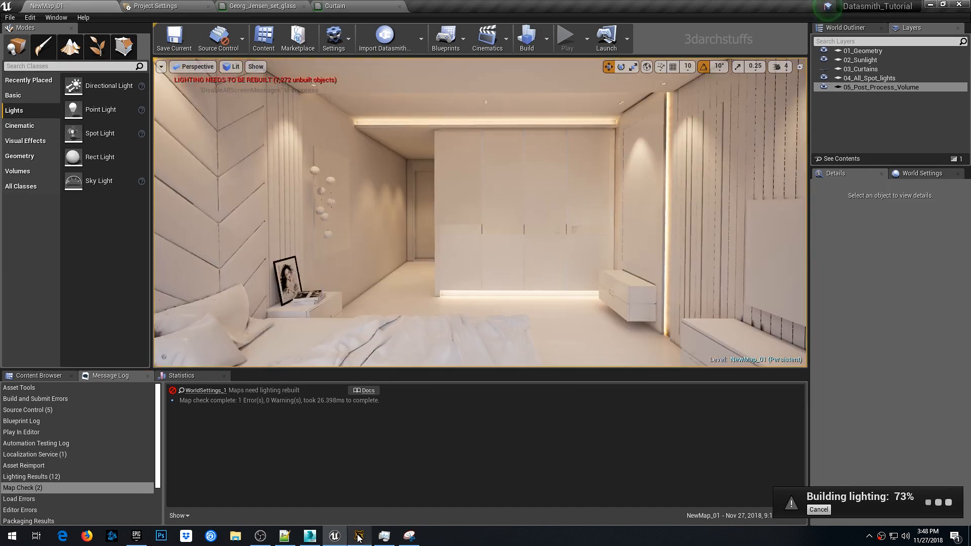
pyautogui.click(358, 536)
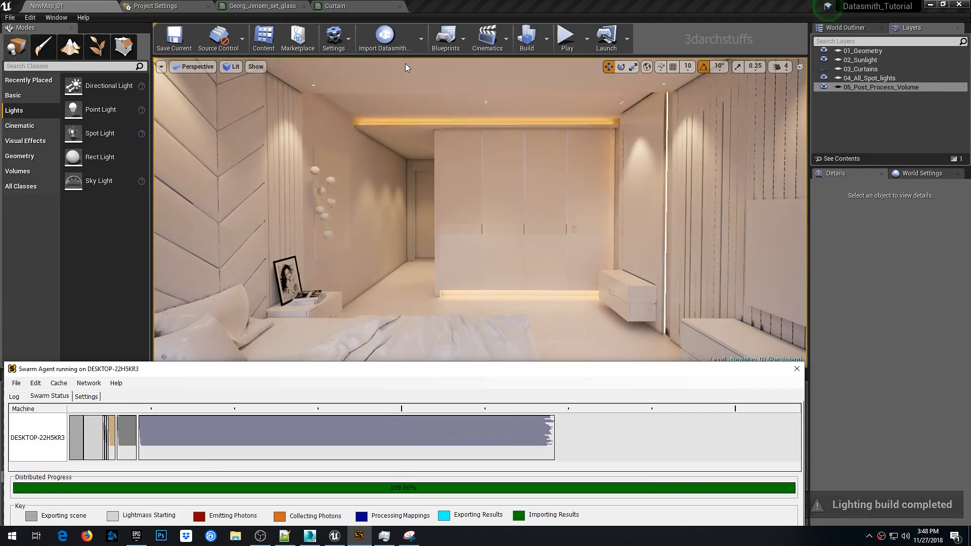
pyautogui.click(411, 7)
# - Set the ceiling cove light above the wardrobe to a temperature of 3000
pyautogui.scroll(5, 480, 168)
pyautogui.moveTo(486, 181); pyautogui.dragTo(901, 181, button='right')
pyautogui.press('1')
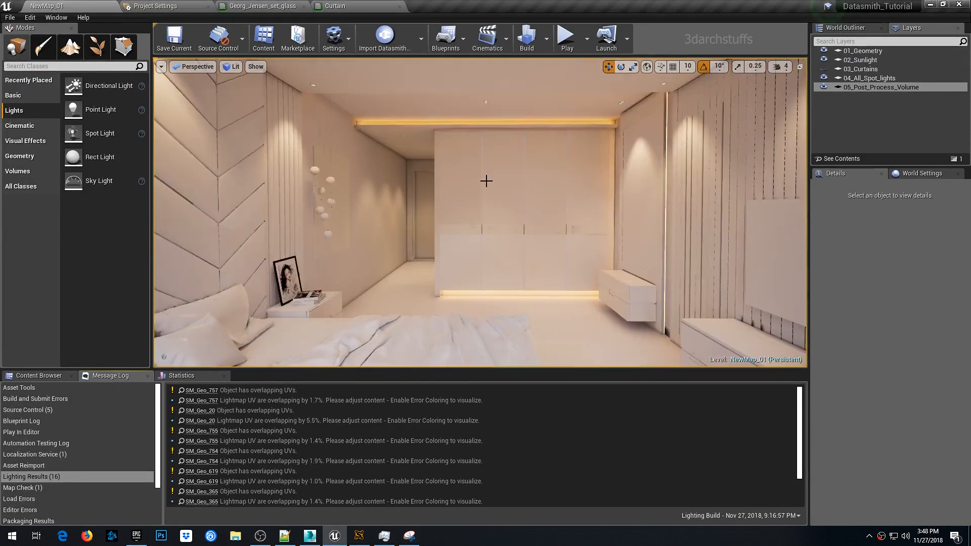
pyautogui.scroll(6, 490, 176)
pyautogui.moveTo(494, 171); pyautogui.dragTo(494, 242, button='right')
pyautogui.click(494, 172)
pyautogui.press('g')
pyautogui.click(460, 153)
pyautogui.moveTo(607, 183); pyautogui.dragTo(526, 145, button='right')
pyautogui.click(607, 163)
pyautogui.moveTo(607, 165); pyautogui.dragTo(607, 231, button='right')
pyautogui.click(882, 399)
pyautogui.write('3000')
pyautogui.press('Return')
pyautogui.press('1')
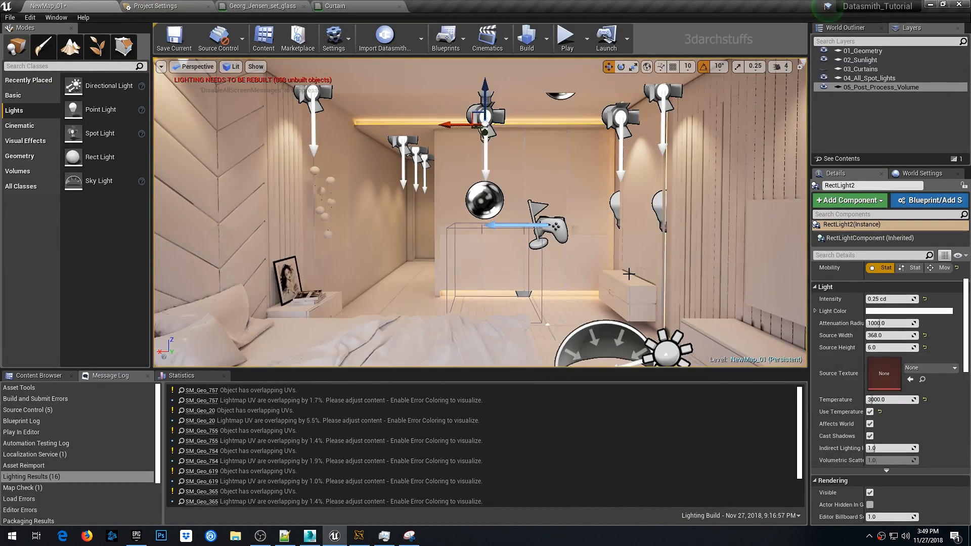
# - Inspect the vertical corner strip light and surrounding wall lights near the wardrobe
pyautogui.scroll(5, 628, 273)
pyautogui.rightClick(636, 253)
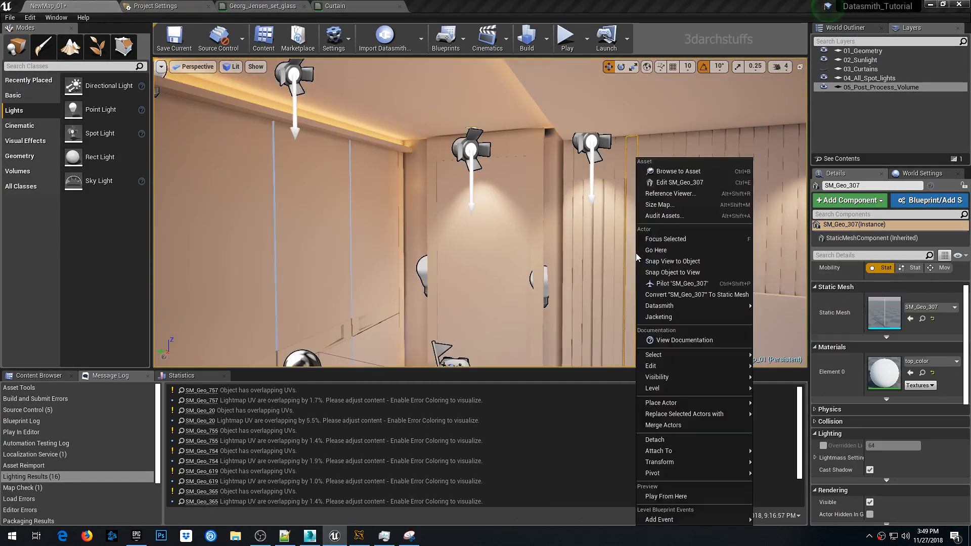
pyautogui.moveTo(537, 238); pyautogui.dragTo(596, 208, button='right')
pyautogui.press('g')
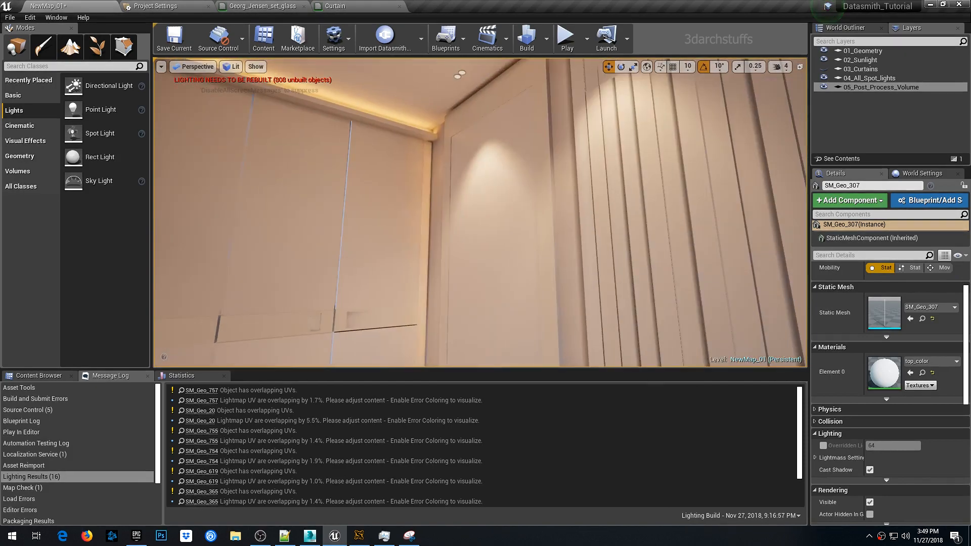
pyautogui.moveTo(491, 152); pyautogui.dragTo(511, 202, button='right')
pyautogui.click(491, 153)
pyautogui.press('Escape')
pyautogui.click(491, 153)
pyautogui.press('g')
pyautogui.click(476, 233)
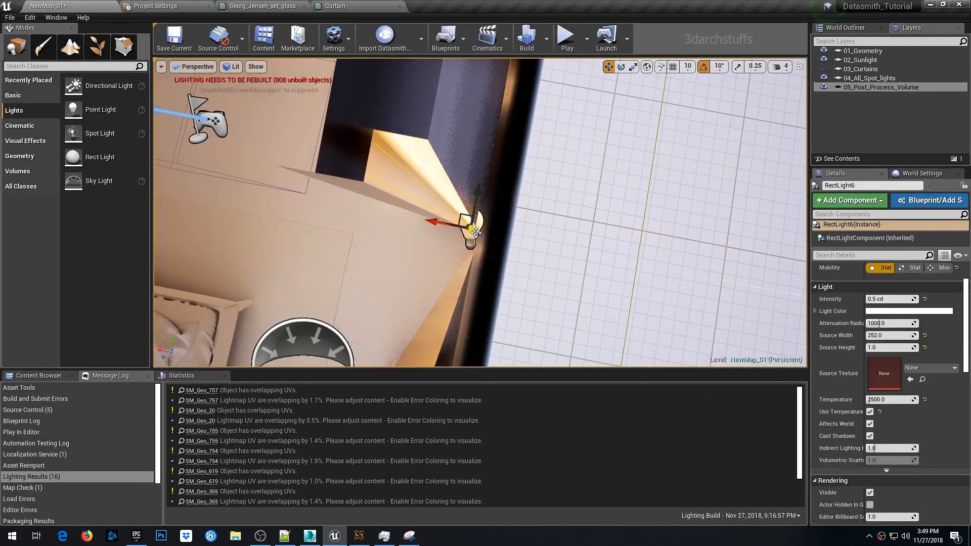
pyautogui.moveTo(476, 233); pyautogui.dragTo(597, 202, button='right')
pyautogui.moveTo(487, 171); pyautogui.dragTo(479, 161)
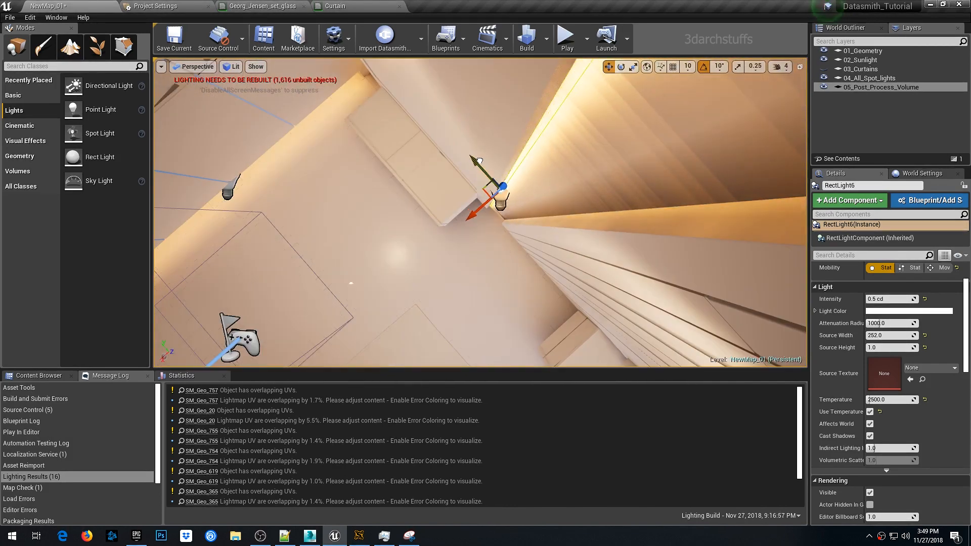
pyautogui.moveTo(479, 161); pyautogui.dragTo(424, 223, button='right')
pyautogui.click(439, 231)
pyautogui.moveTo(491, 225); pyautogui.dragTo(501, 227)
pyautogui.click(578, 211)
pyautogui.moveTo(579, 211); pyautogui.dragTo(485, 223, button='right')
pyautogui.press('g')
pyautogui.rightClick(484, 171)
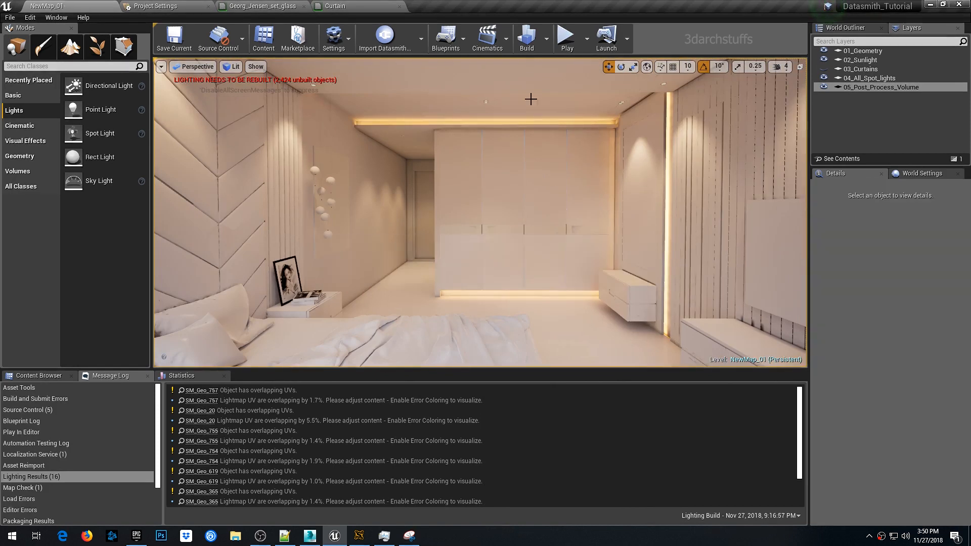
# - Rebuild the lighting and monitor the build in Swarm Agent
pyautogui.click(528, 37)
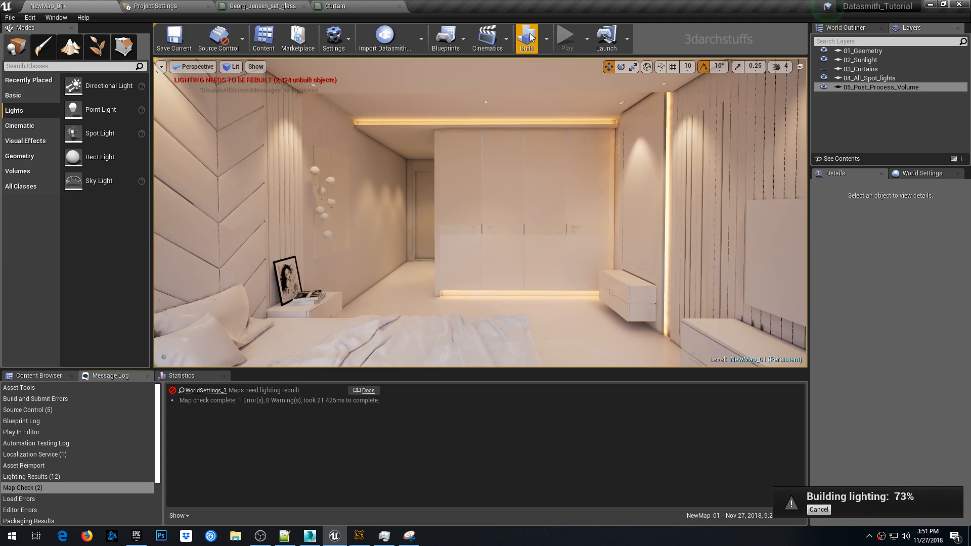
pyautogui.click(359, 537)
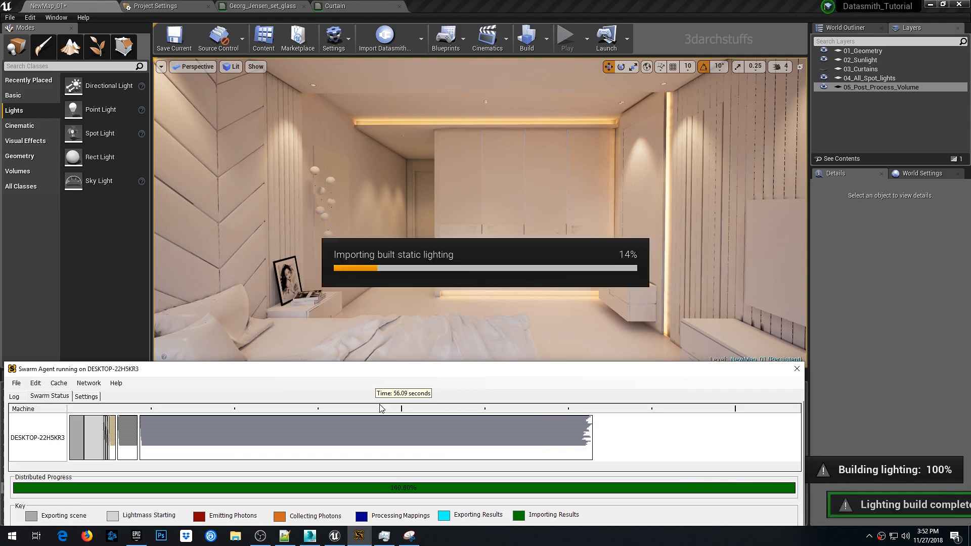
pyautogui.click(484, 4)
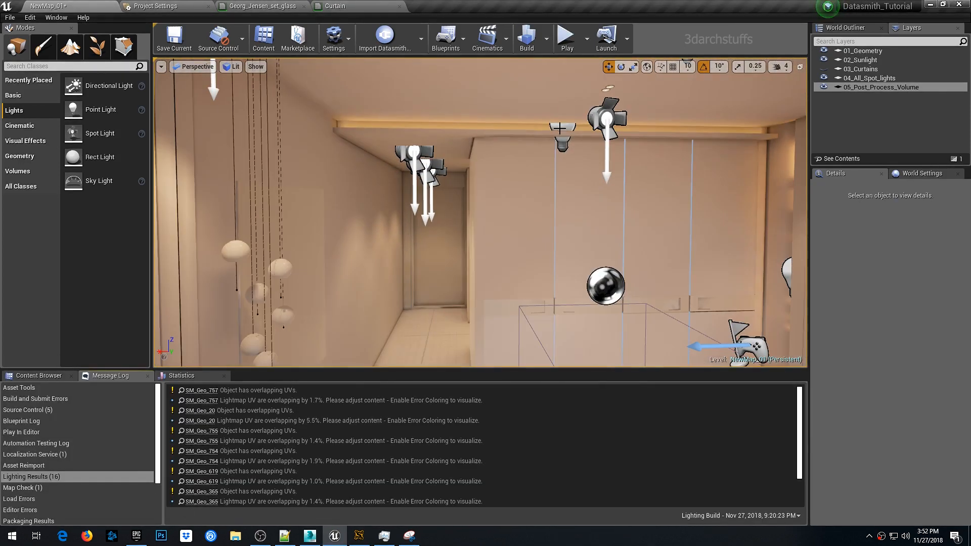
pyautogui.click(559, 126)
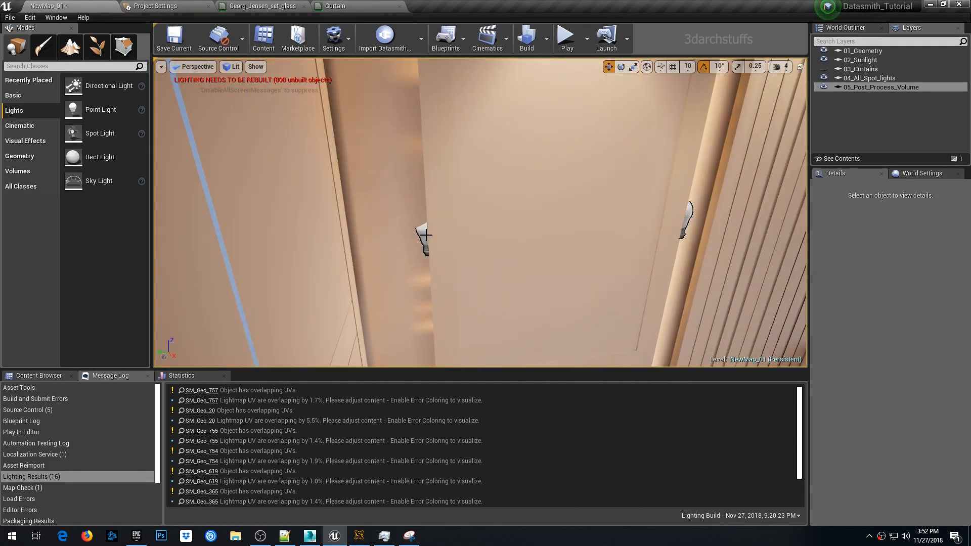
pyautogui.click(425, 240)
pyautogui.press('f')
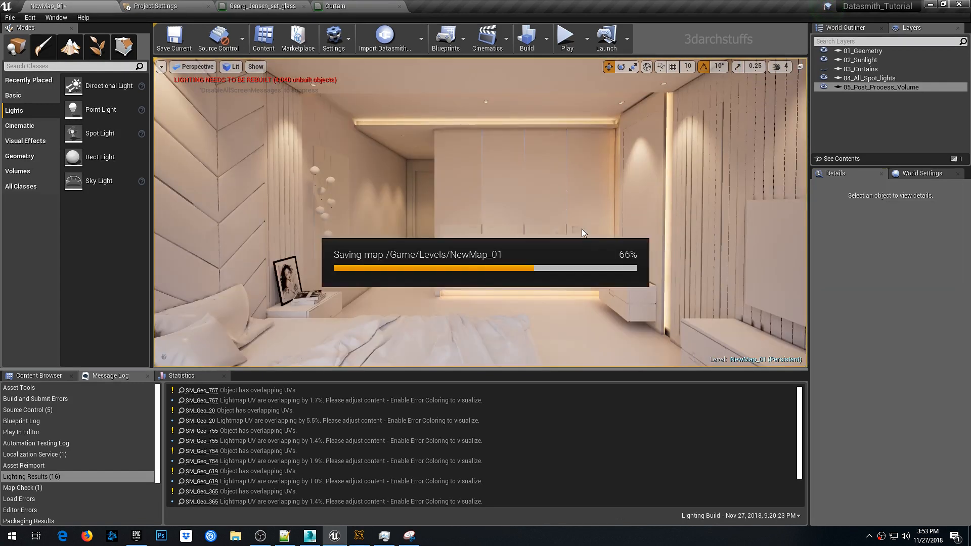
# - Build the lighting again and save the level
pyautogui.click(525, 40)
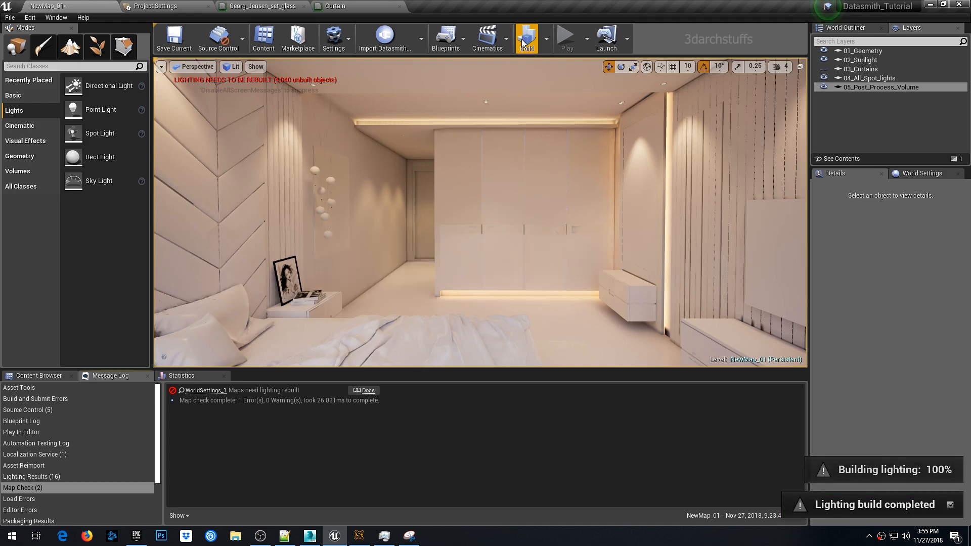
pyautogui.moveTo(551, 133); pyautogui.dragTo(607, 111, button='right')
pyautogui.press('1')
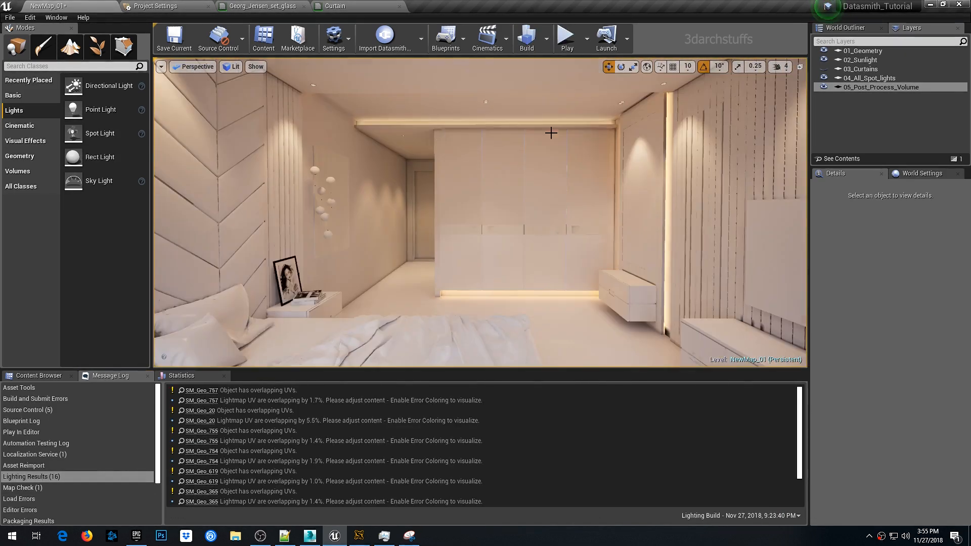
pyautogui.hotkey('ctrl', 's')
# - Select the three spot lights above the desk and add them to a new layer named 06_Lights_01
pyautogui.press('g')
pyautogui.moveTo(446, 180); pyautogui.dragTo(404, 175, button='right')
pyautogui.click(439, 128)
pyautogui.click(447, 147)
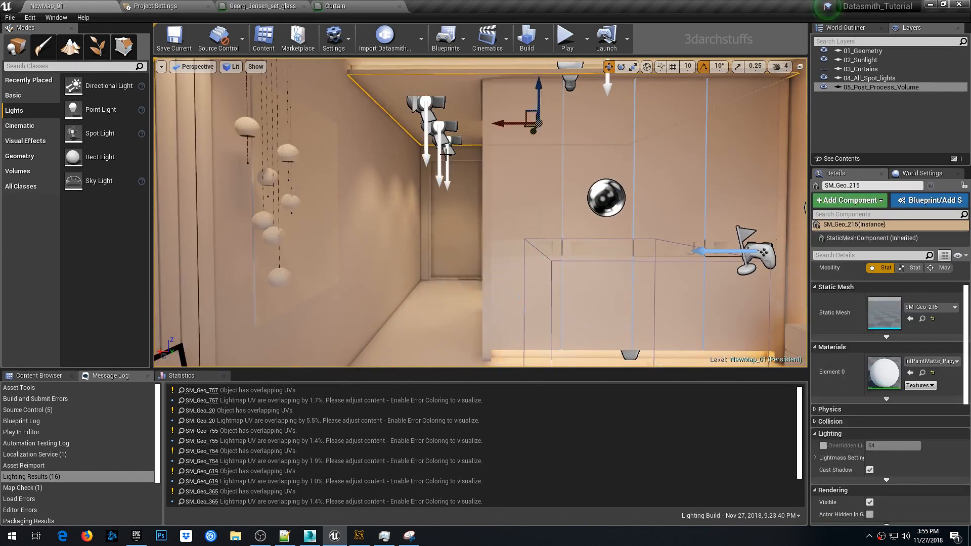
pyautogui.click(448, 149)
pyautogui.keyDown('ctrl'); pyautogui.click(439, 127); pyautogui.keyUp('ctrl')
pyautogui.keyDown('ctrl'); pyautogui.click(427, 103); pyautogui.keyUp('ctrl')
pyautogui.rightClick(874, 118)
pyautogui.click(878, 137)
pyautogui.write('06_')
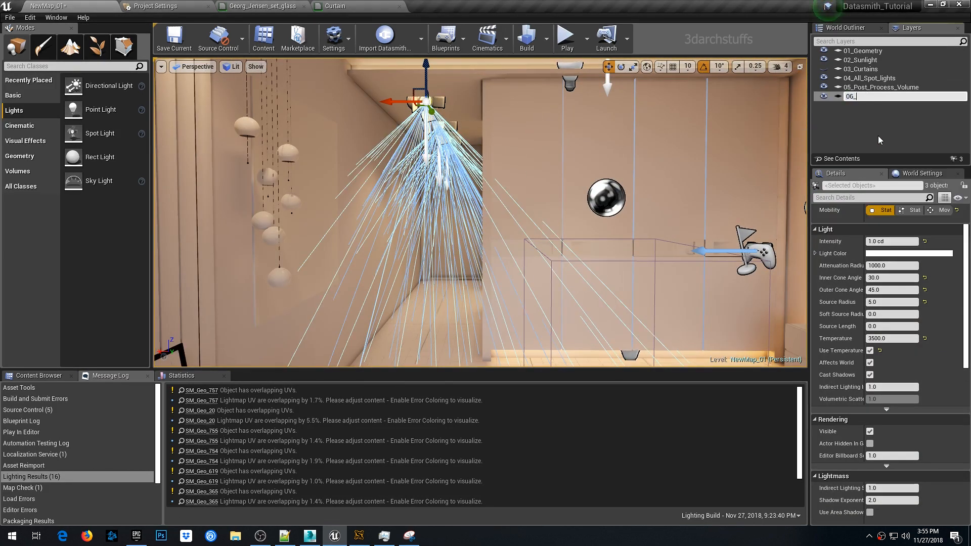
pyautogui.write('Lights_01')
pyautogui.press('Return')
# - Set the three spot lights' intensity to 2 cd and rebuild the lighting
pyautogui.click(911, 241)
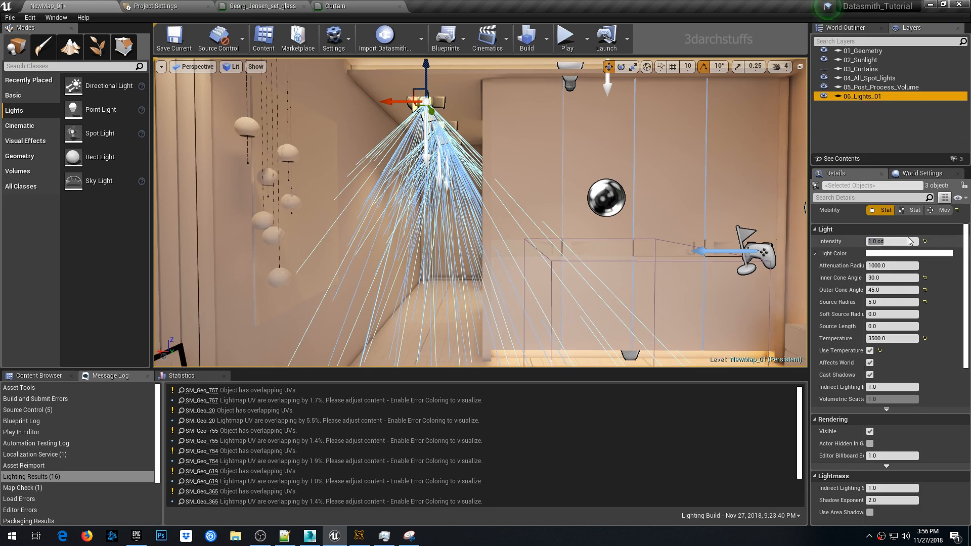
pyautogui.write('2')
pyautogui.press('Return')
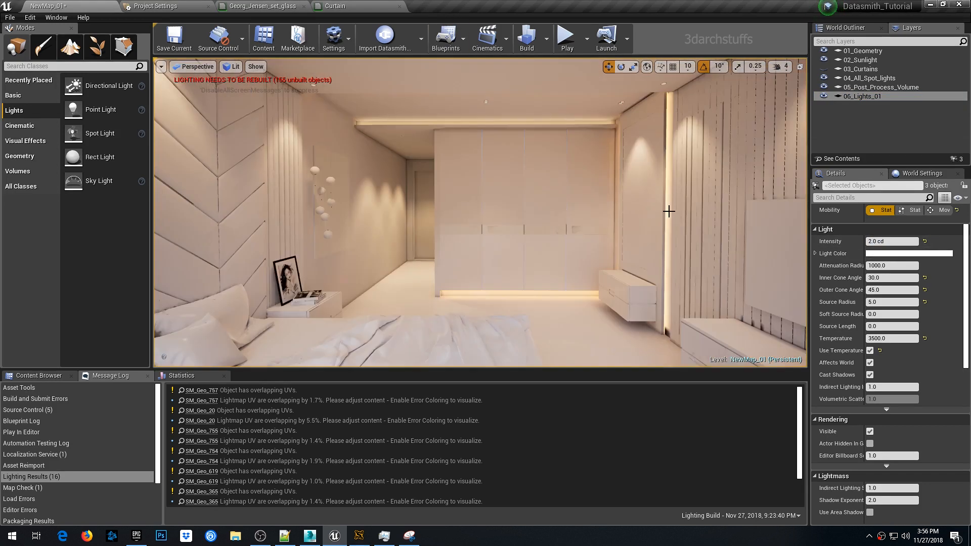
pyautogui.click(526, 41)
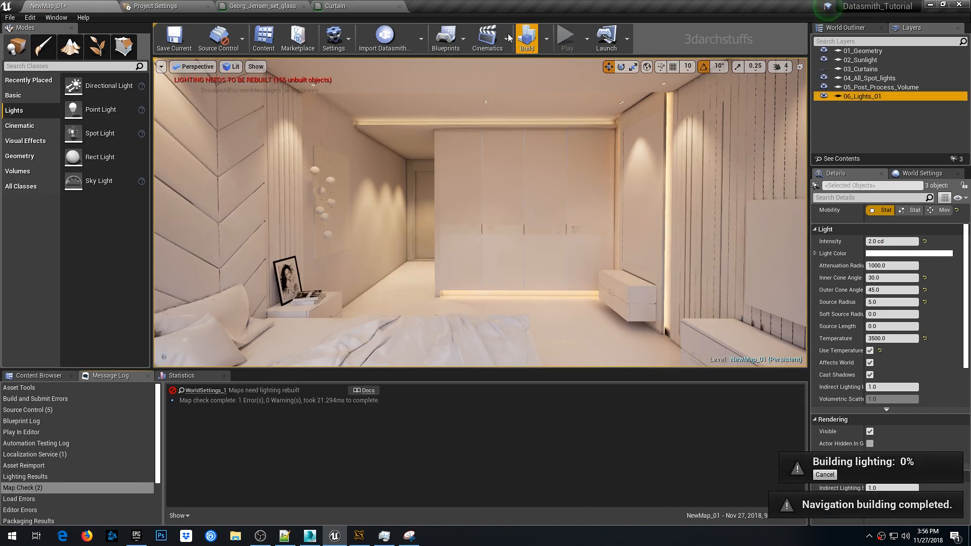
# - Preview the scene from the camera bookmarks and capture a Snipping Tool shot of the viewport as 01.JPG
pyautogui.scroll(5, 535, 199)
pyautogui.moveTo(536, 199); pyautogui.dragTo(536, 243, button='right')
pyautogui.press('2')
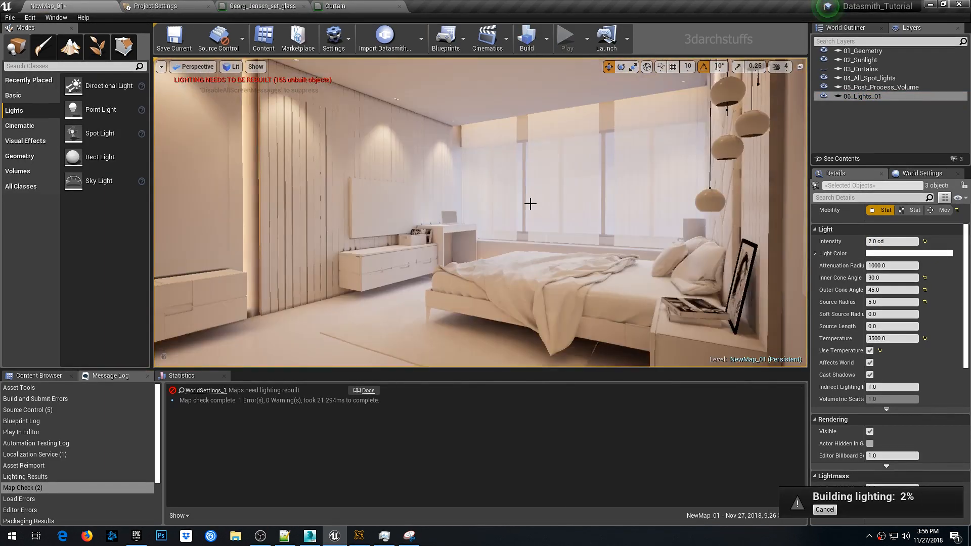
pyautogui.press('3')
pyautogui.press('4')
pyautogui.press('5')
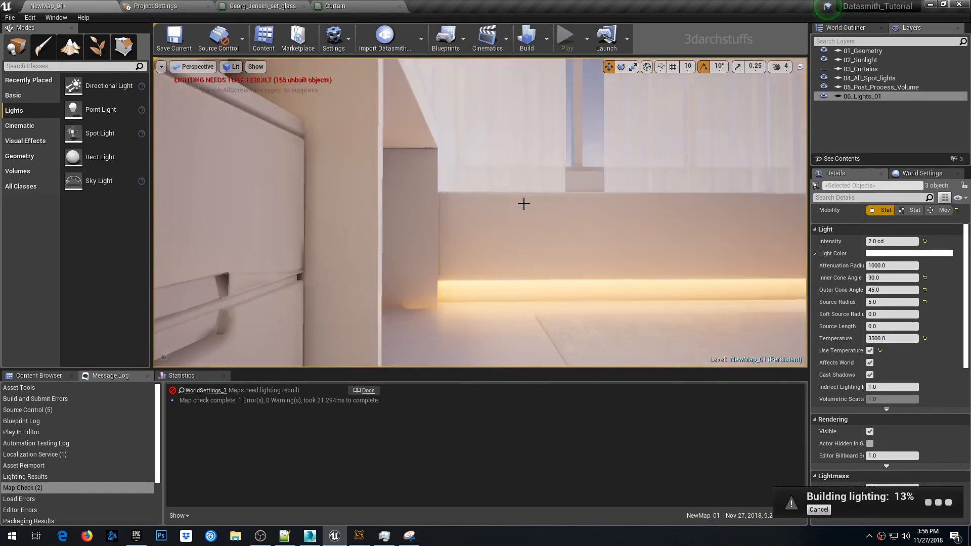
pyautogui.moveTo(525, 204); pyautogui.dragTo(556, 227, button='right')
pyautogui.press('5')
pyautogui.click(516, 213)
pyautogui.click(681, 225)
pyautogui.moveTo(681, 226); pyautogui.dragTo(627, 228, button='right')
pyautogui.moveTo(538, 219); pyautogui.dragTo(506, 219, button='right')
pyautogui.press('Escape')
pyautogui.press('g')
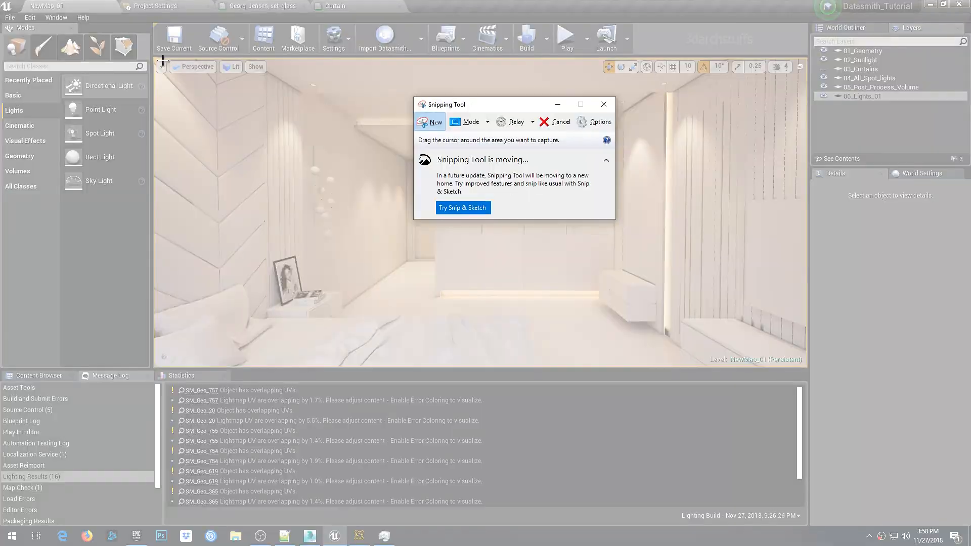
pyautogui.moveTo(152, 55); pyautogui.dragTo(808, 368)
pyautogui.hotkey('ctrl', 's')
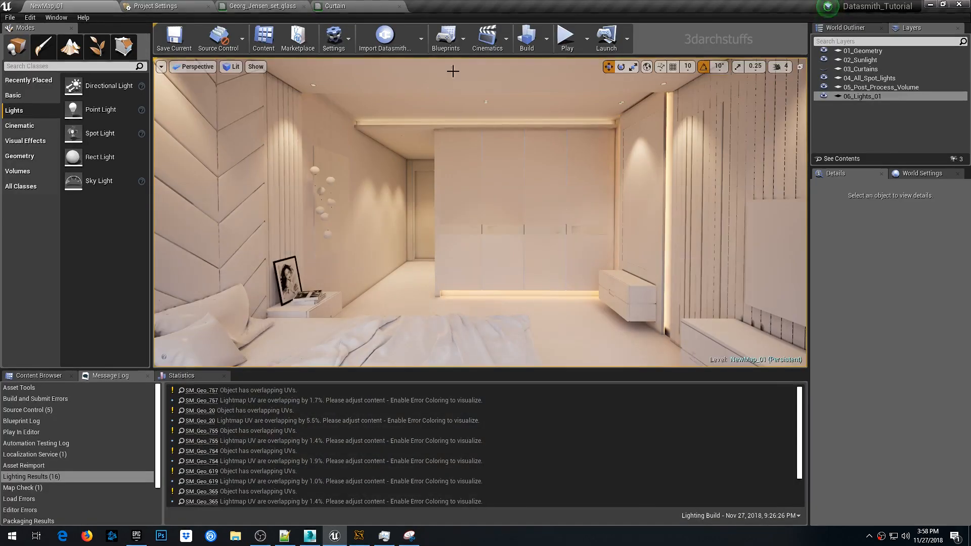
# - Set the Lightmass indirect lighting bounces to 6 in World Settings and rebuild the lighting
pyautogui.click(922, 173)
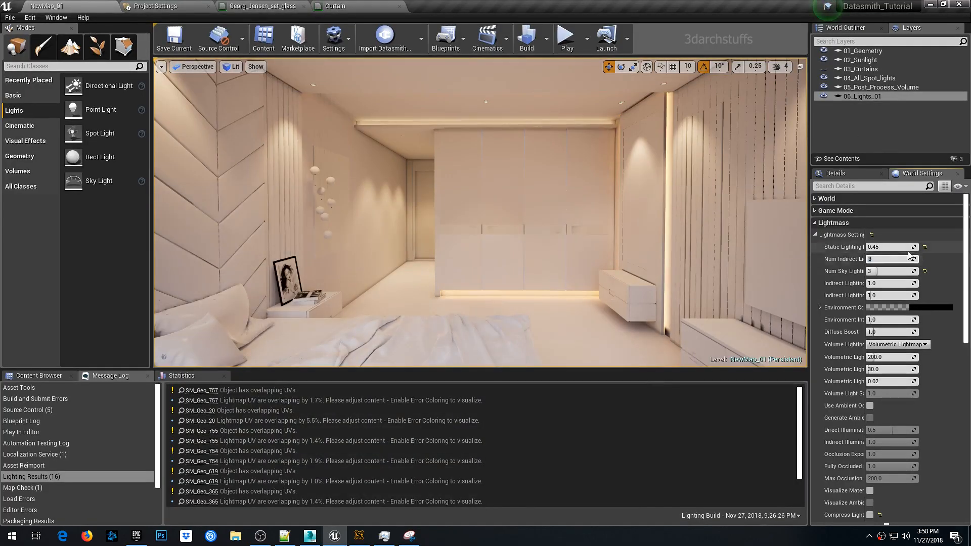
pyautogui.click(526, 38)
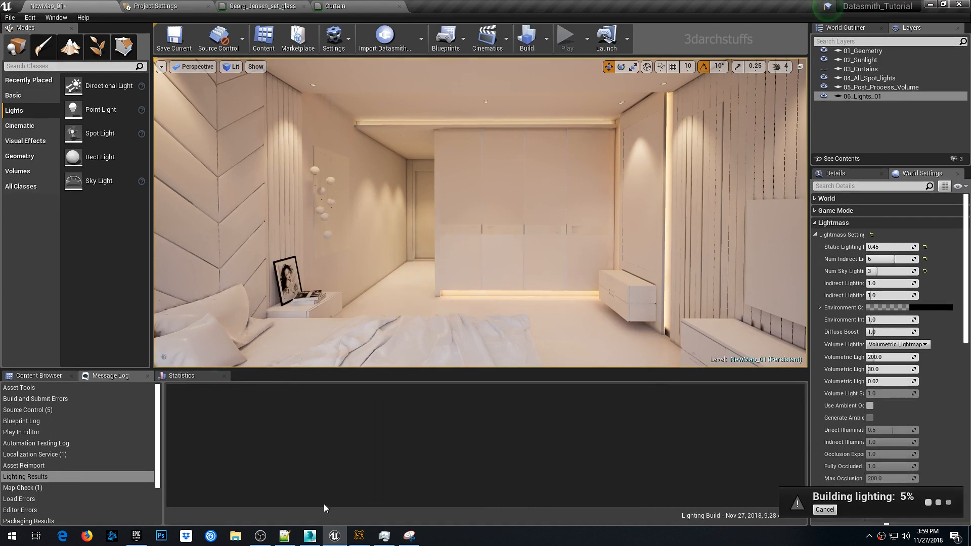
pyautogui.click(358, 536)
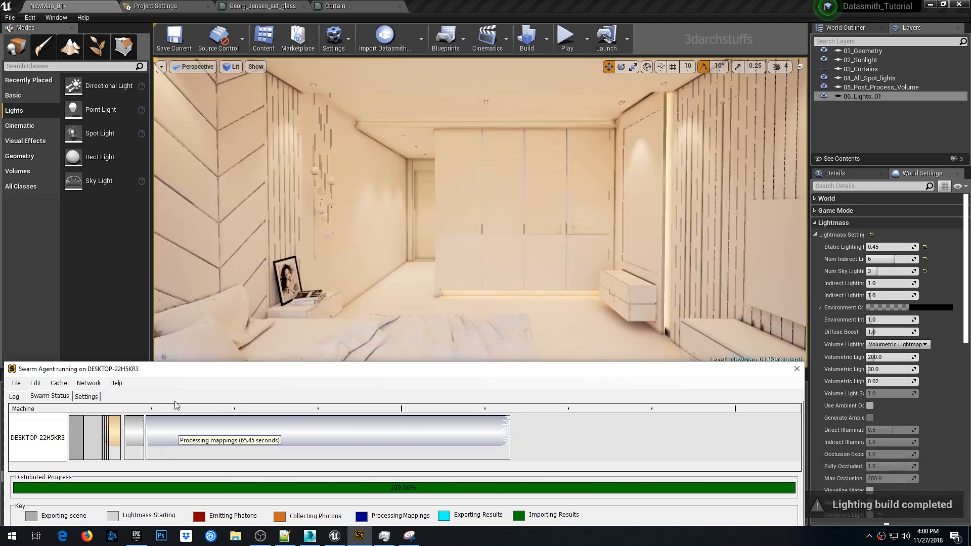
pyautogui.click(572, 214)
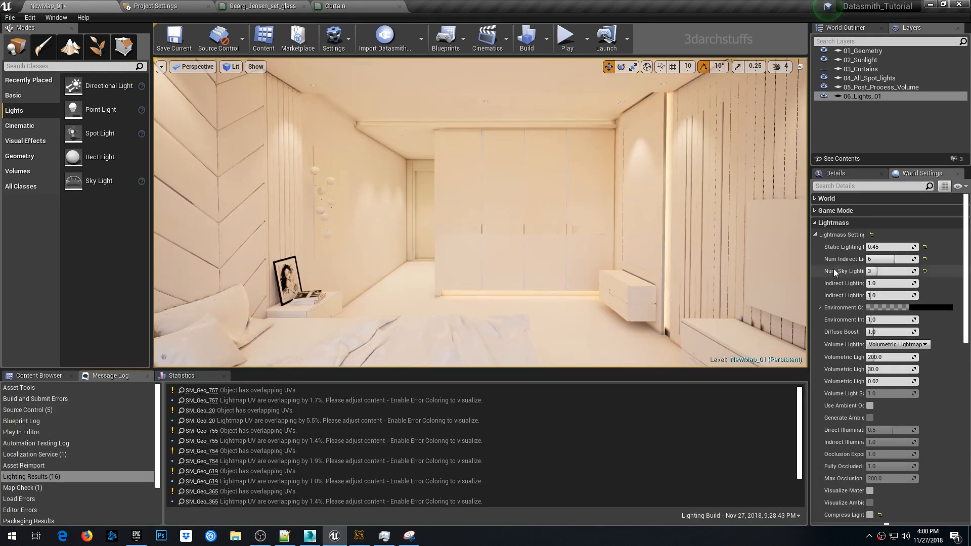
# - Lower the indirect lighting bounces to 4 and rebuild the lighting
pyautogui.moveTo(893, 259); pyautogui.dragTo(883, 259)
pyautogui.click(527, 37)
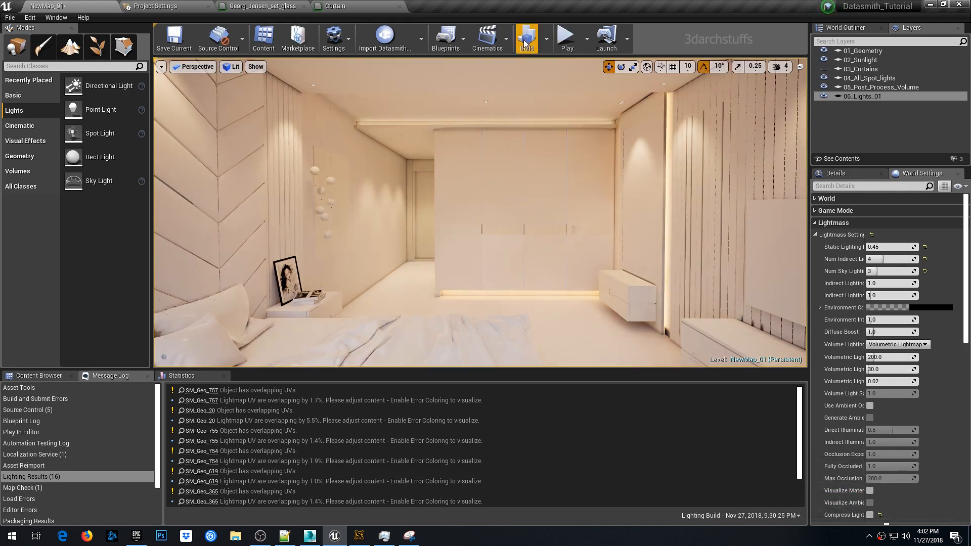
pyautogui.press('w')
pyautogui.moveTo(519, 120); pyautogui.dragTo(485, 104, button='right')
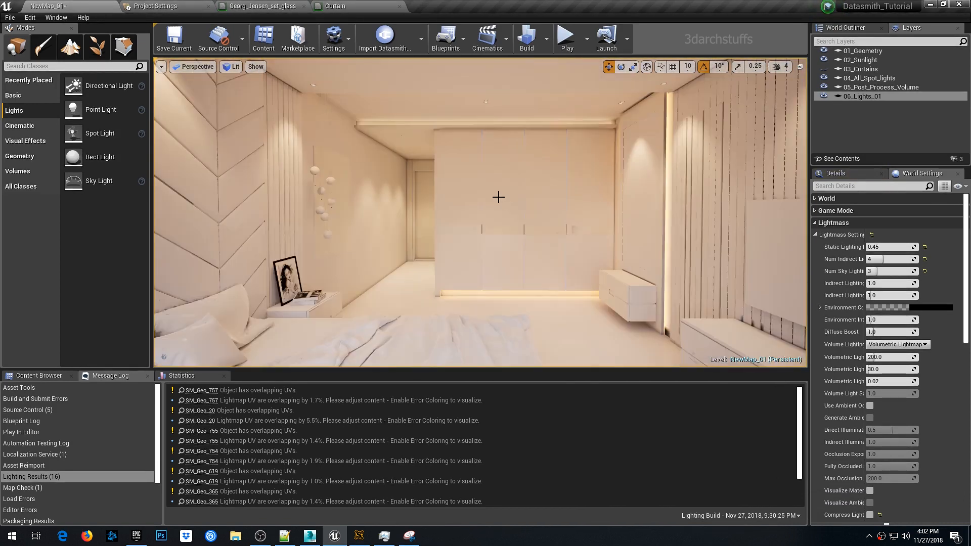
# - Enable white balance temperature on the post process volume, set it to 6000, and save the level
pyautogui.doubleClick(880, 87)
pyautogui.click(836, 173)
pyautogui.click(815, 420)
pyautogui.click(828, 433)
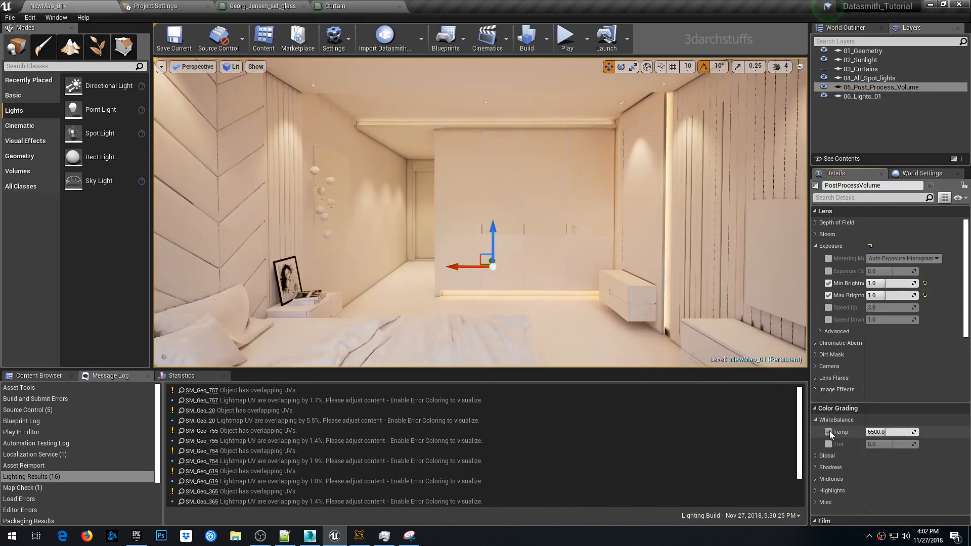
pyautogui.click(884, 432)
pyautogui.write('6000')
pyautogui.press('Return')
pyautogui.press('Escape')
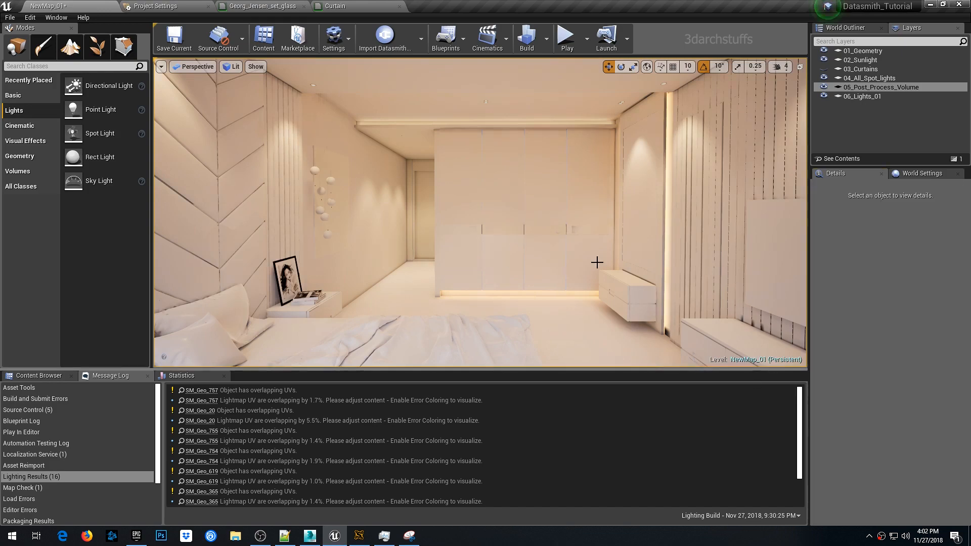
pyautogui.hotkey('ctrl', 's')
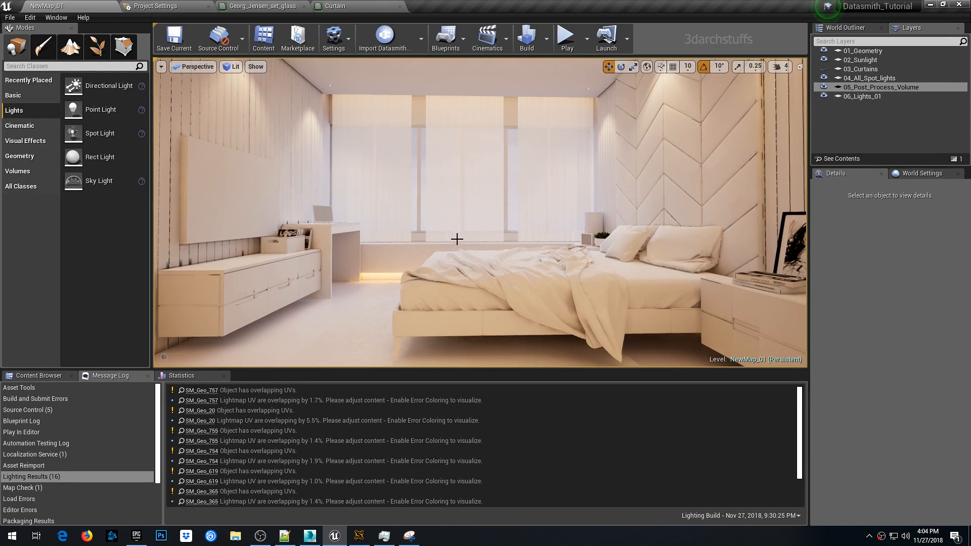
# - Navigate through the bedroom and hallway in the viewport to inspect the lighting
pyautogui.scroll(5, 455, 224)
pyautogui.moveTo(464, 213); pyautogui.dragTo(420, 225, button='right')
pyautogui.moveTo(527, 229); pyautogui.dragTo(643, 258, button='right')
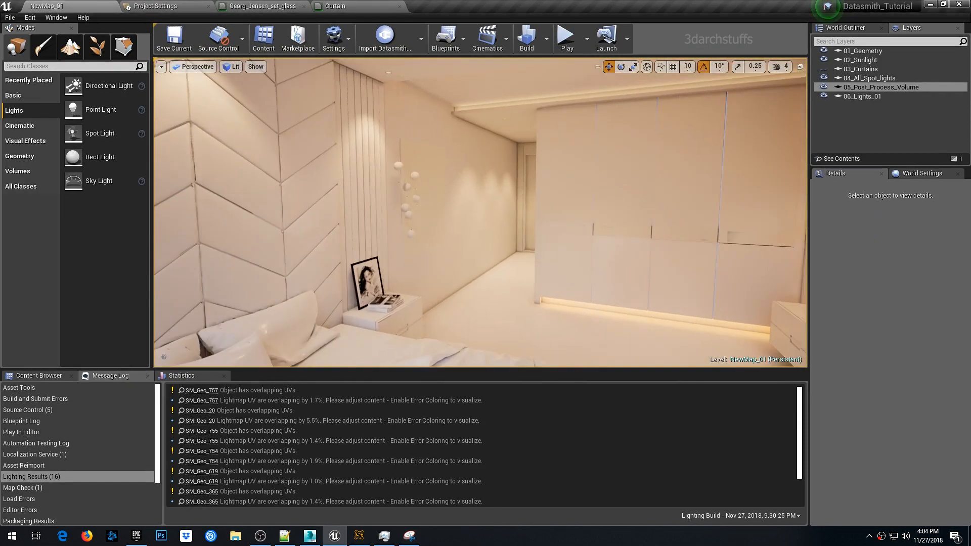
pyautogui.moveTo(563, 204); pyautogui.dragTo(620, 174, button='right')
pyautogui.scroll(5, 546, 197)
pyautogui.moveTo(540, 193); pyautogui.dragTo(594, 172, button='right')
pyautogui.scroll(8, 532, 195)
pyautogui.scroll(-5, 558, 194)
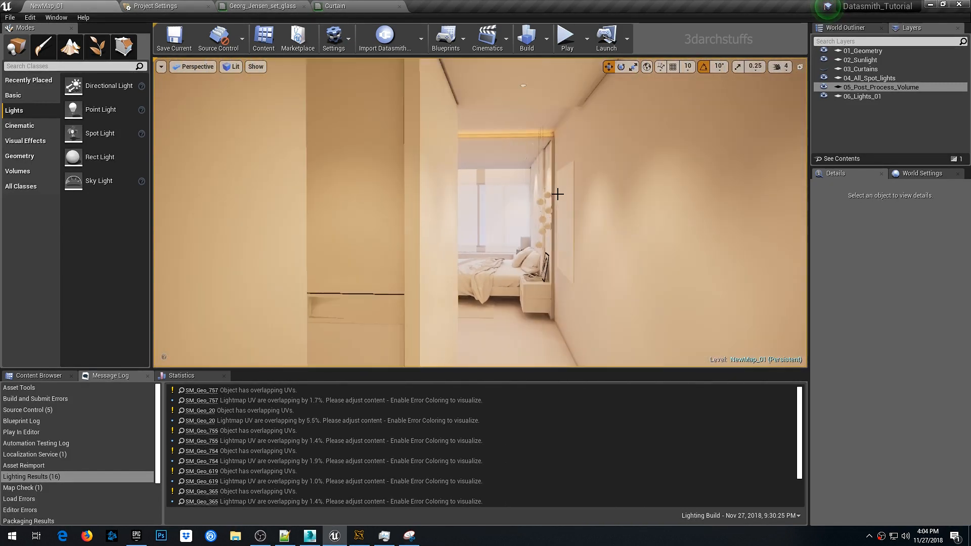
pyautogui.scroll(8, 536, 201)
pyautogui.moveTo(536, 201); pyautogui.dragTo(433, 146, button='right')
pyautogui.moveTo(547, 223); pyautogui.dragTo(526, 222, button='right')
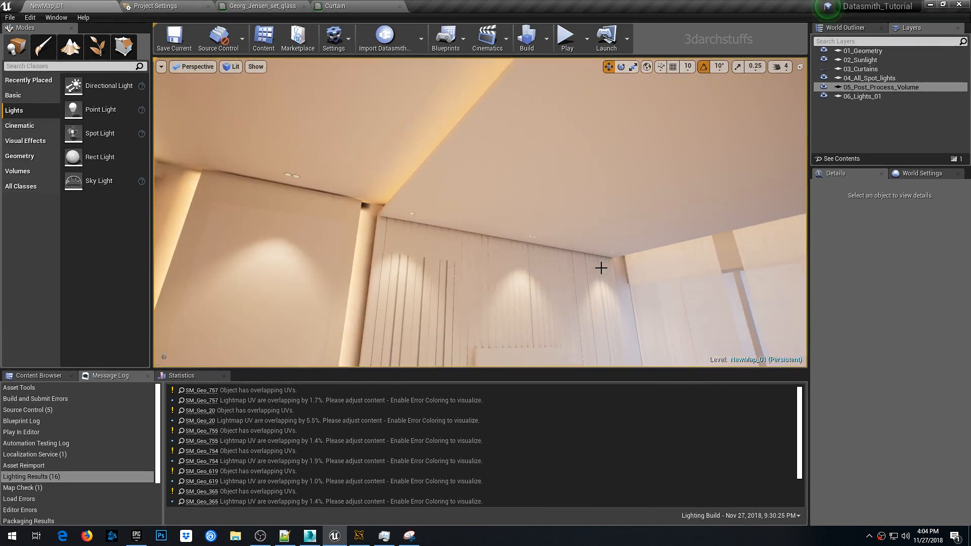
# - Select the ceiling cove rect light and set its temperature to 3000
pyautogui.moveTo(601, 268); pyautogui.dragTo(701, 281, button='right')
pyautogui.press('g')
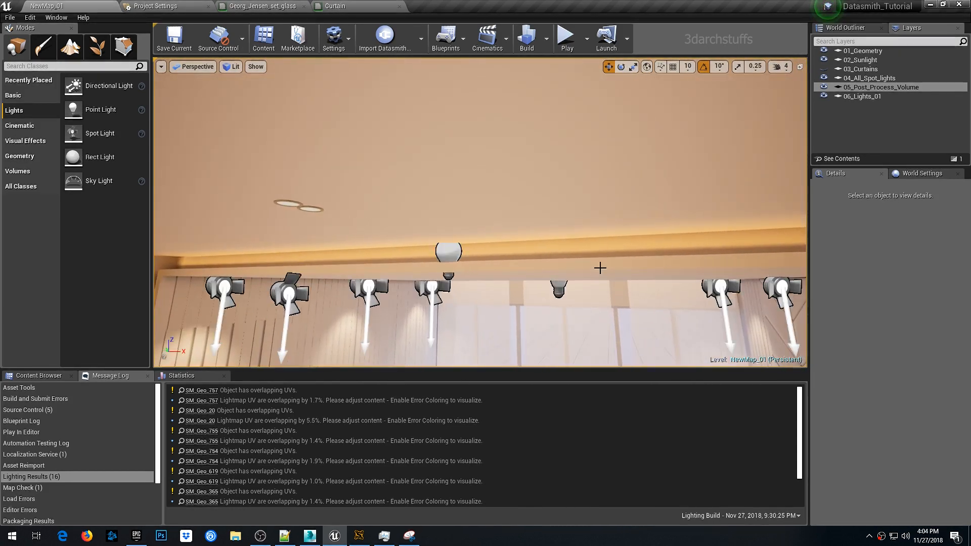
pyautogui.click(449, 251)
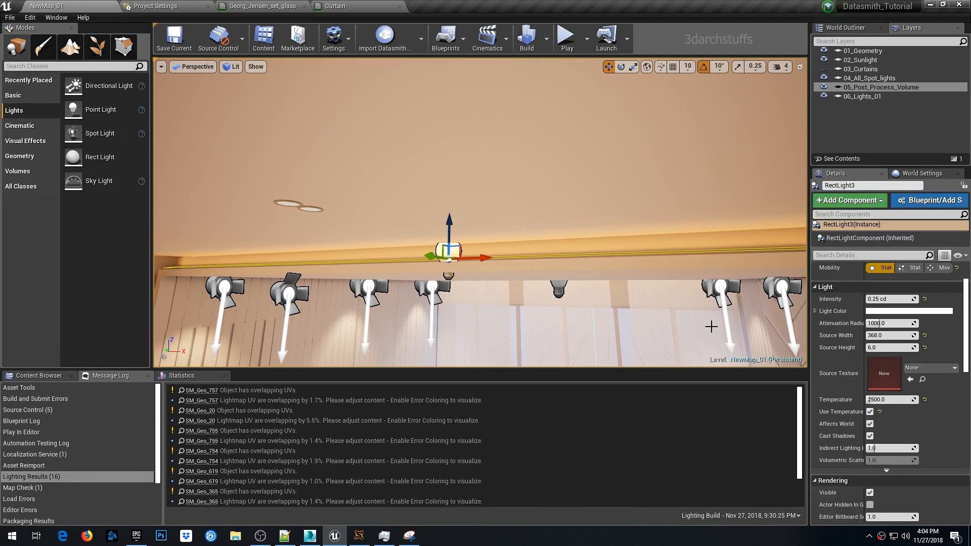
pyautogui.click(882, 400)
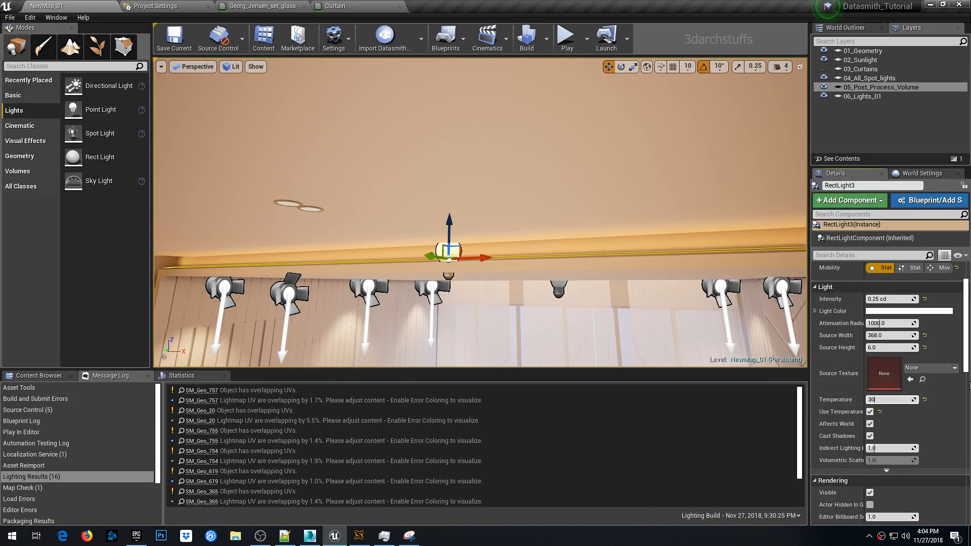
pyautogui.write('3000')
pyautogui.press('Return')
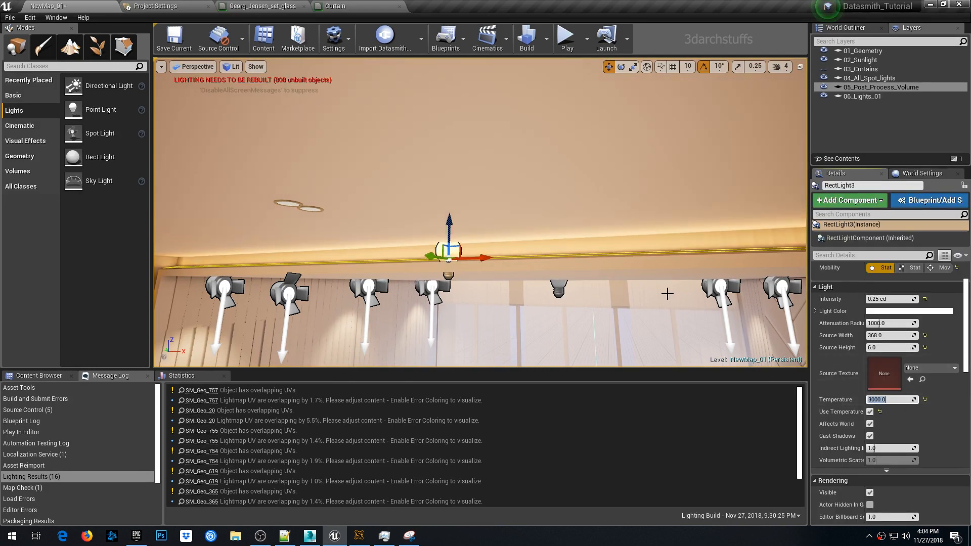
# - Navigate around the room to inspect the lighting and the wardrobe panels
pyautogui.moveTo(653, 281); pyautogui.dragTo(607, 304, button='middle')
pyautogui.scroll(-4, 652, 279)
pyautogui.moveTo(653, 279); pyautogui.dragTo(734, 288, button='middle')
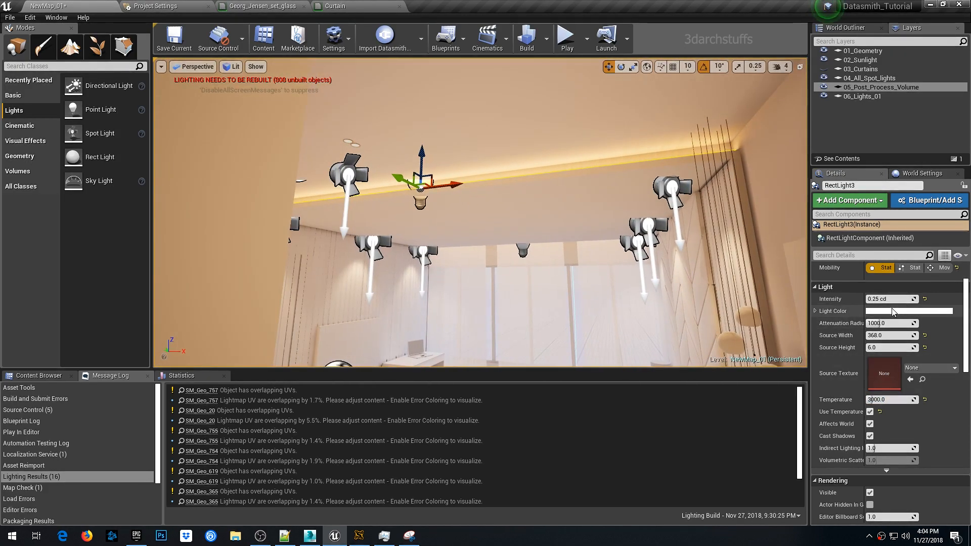
pyautogui.moveTo(748, 283); pyautogui.dragTo(632, 303, button='right')
pyautogui.moveTo(749, 284); pyautogui.dragTo(799, 298, button='middle')
pyautogui.moveTo(625, 231); pyautogui.dragTo(670, 240, button='middle')
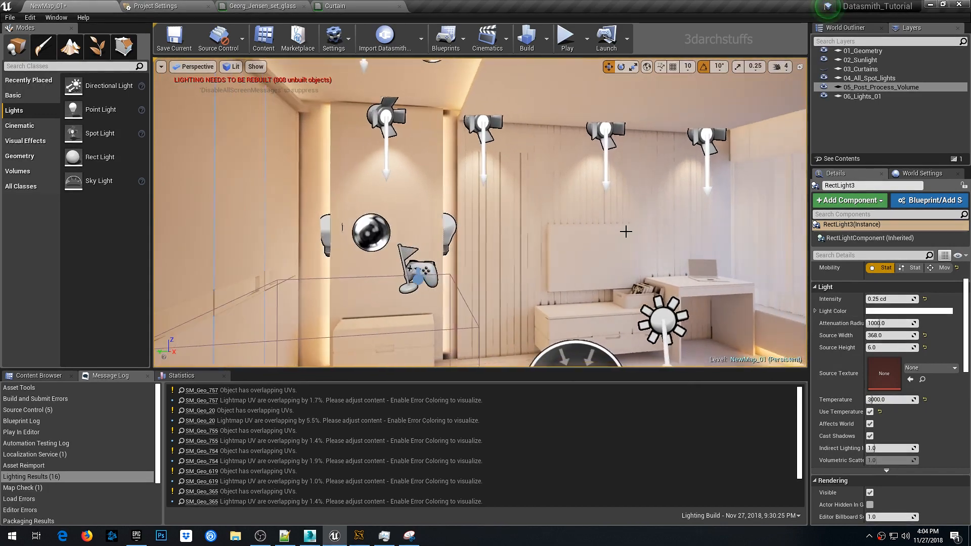
pyautogui.moveTo(624, 230); pyautogui.dragTo(521, 236, button='right')
pyautogui.moveTo(624, 230); pyautogui.dragTo(708, 230, button='middle')
pyautogui.moveTo(633, 223); pyautogui.dragTo(494, 218, button='right')
pyautogui.scroll(3, 632, 224)
pyautogui.press('g')
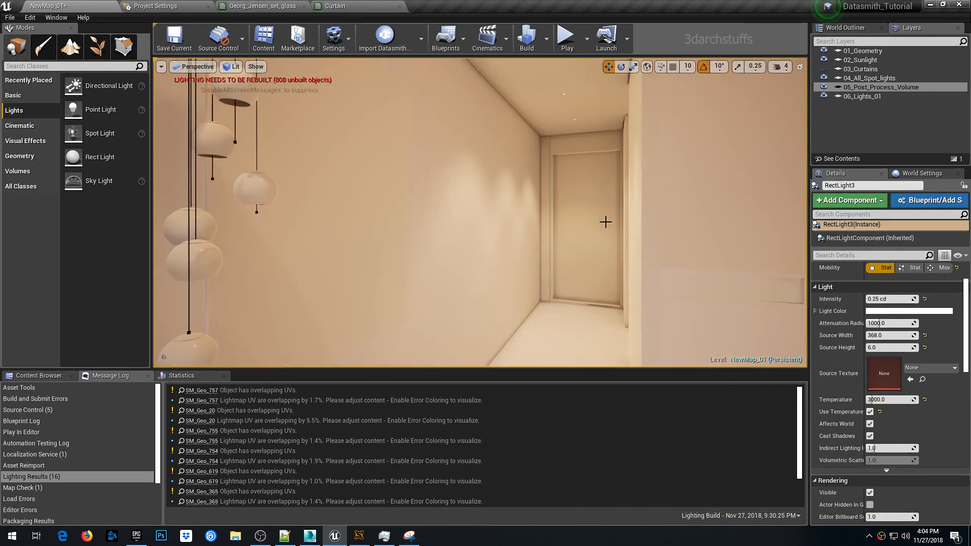
pyautogui.scroll(3, 604, 222)
pyautogui.moveTo(605, 222); pyautogui.dragTo(662, 206, button='right')
pyautogui.scroll(3, 599, 217)
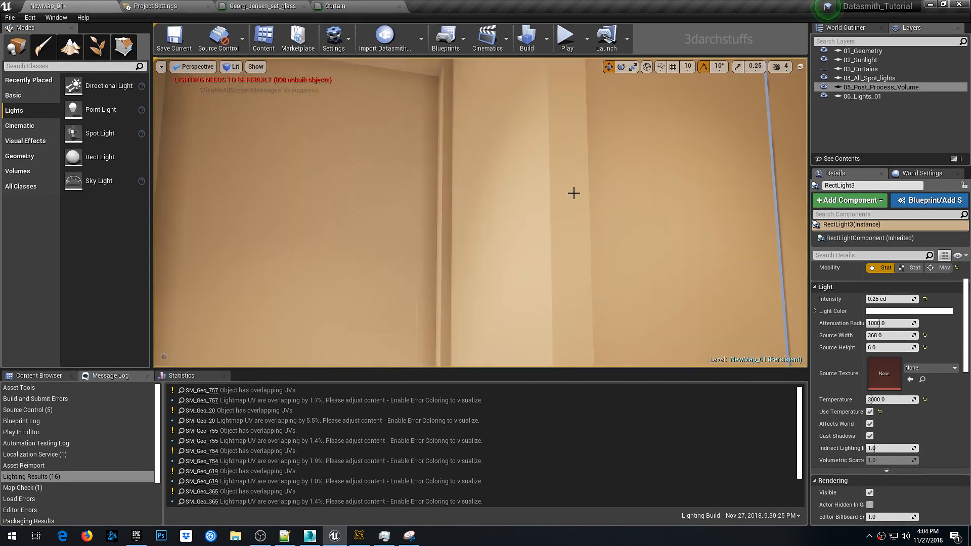
pyautogui.scroll(3, 574, 193)
pyautogui.moveTo(568, 191); pyautogui.dragTo(561, 159, button='right')
pyautogui.scroll(3, 578, 192)
pyautogui.moveTo(578, 193); pyautogui.dragTo(617, 197, button='right')
pyautogui.scroll(3, 578, 193)
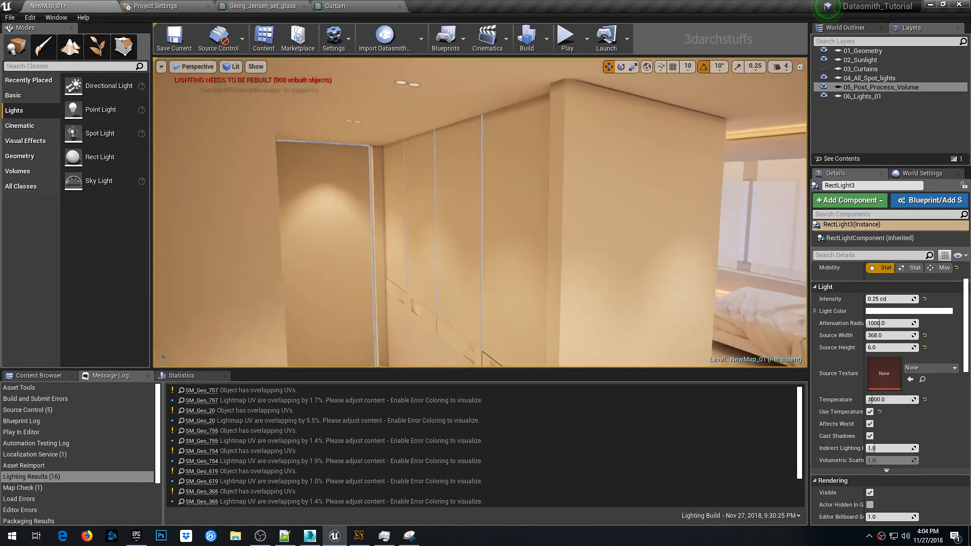
pyautogui.scroll(5, 548, 193)
pyautogui.moveTo(549, 193); pyautogui.dragTo(609, 194, button='right')
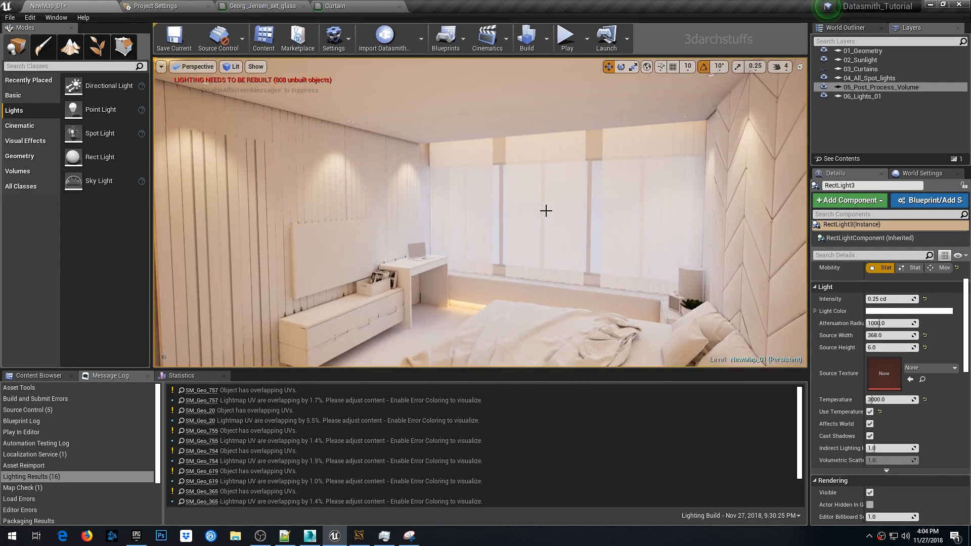
pyautogui.scroll(4, 547, 210)
pyautogui.moveTo(547, 211); pyautogui.dragTo(420, 179, button='right')
pyautogui.scroll(4, 546, 209)
pyautogui.scroll(-5, 549, 203)
pyautogui.moveTo(542, 201); pyautogui.dragTo(488, 202, button='right')
pyautogui.scroll(5, 549, 206)
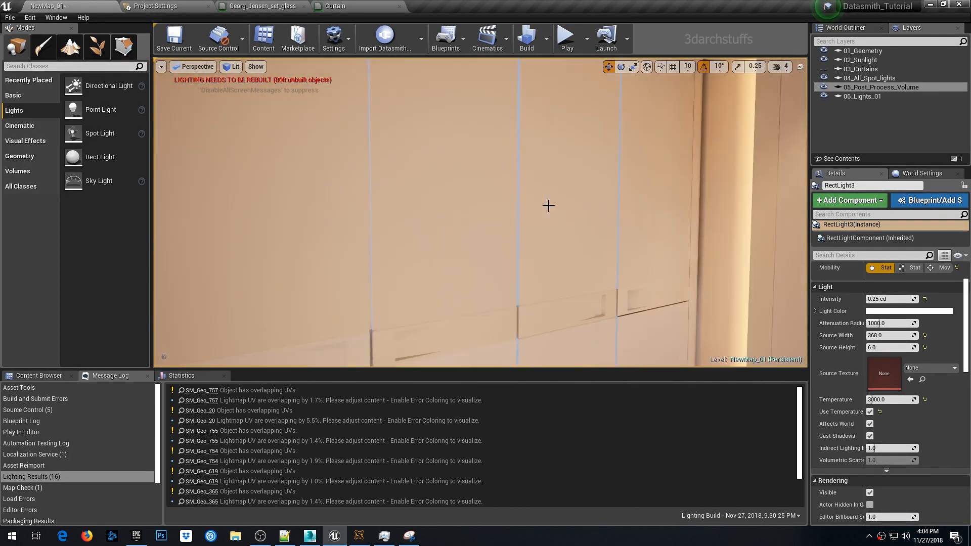
pyautogui.moveTo(557, 217); pyautogui.dragTo(577, 162, button='right')
pyautogui.scroll(-5, 557, 219)
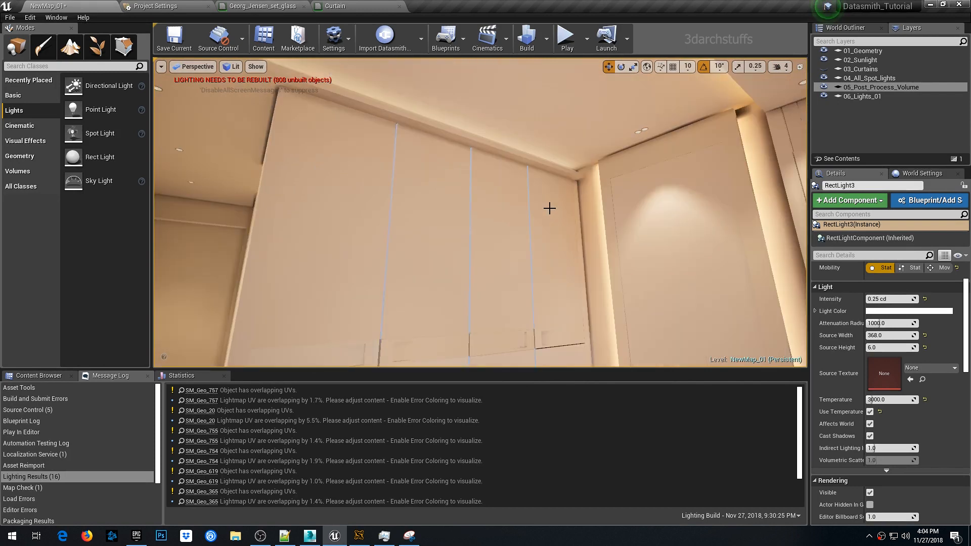
pyautogui.click(547, 227)
pyautogui.press('Delete')
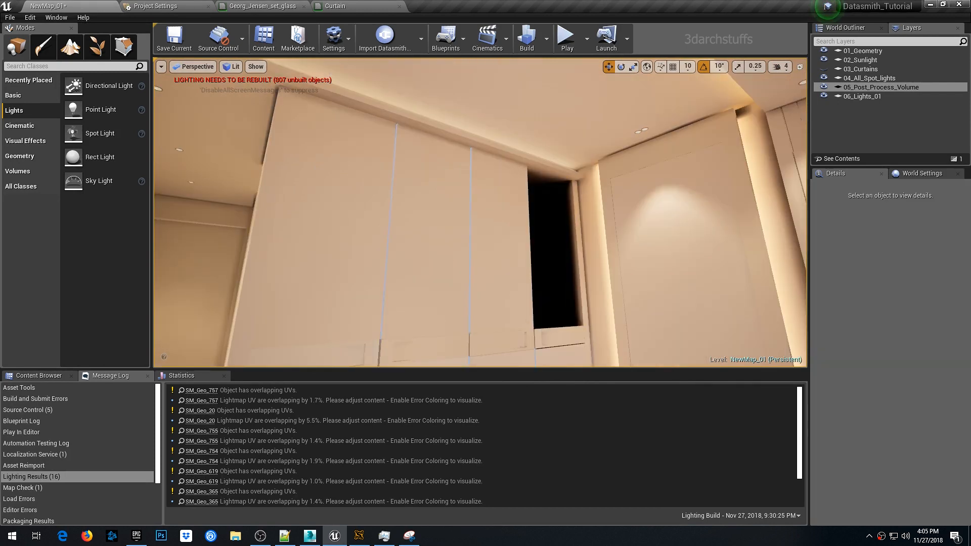
pyautogui.hotkey('ctrl', 'z')
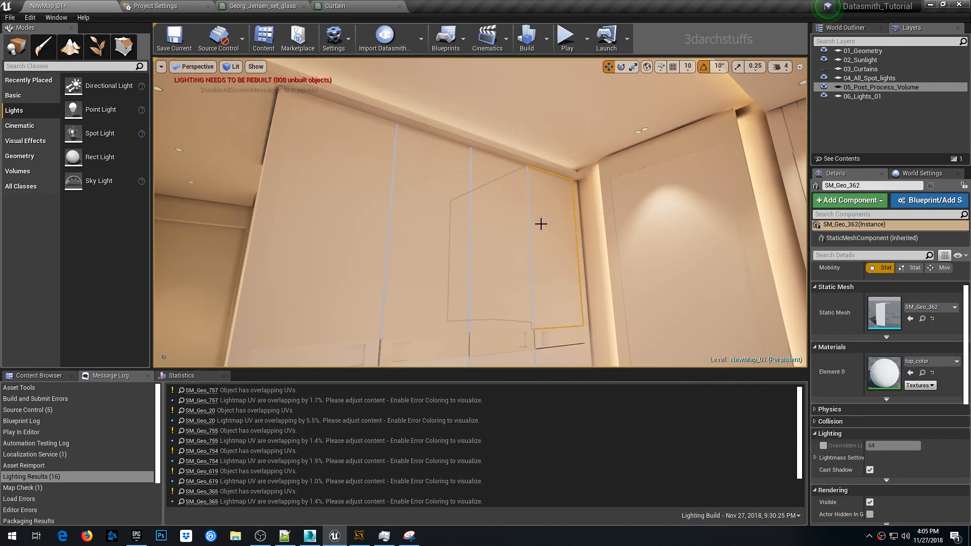
# - Select the lower wardrobe panel SM_Geo_366 and copy its name
pyautogui.moveTo(474, 227); pyautogui.dragTo(473, 278, button='right')
pyautogui.moveTo(466, 212); pyautogui.dragTo(492, 234, button='right')
pyautogui.scroll(4, 470, 208)
pyautogui.moveTo(473, 199); pyautogui.dragTo(465, 169, button='right')
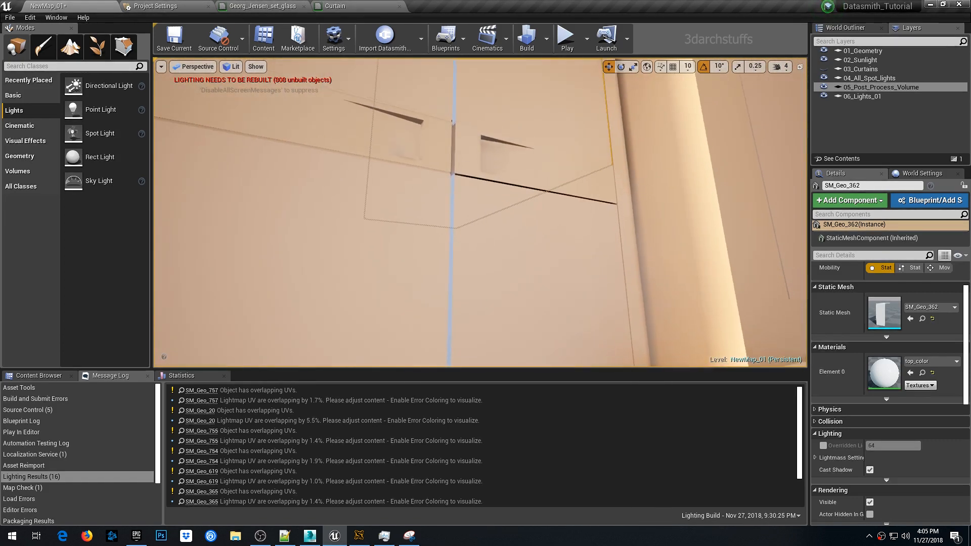
pyautogui.click(464, 190)
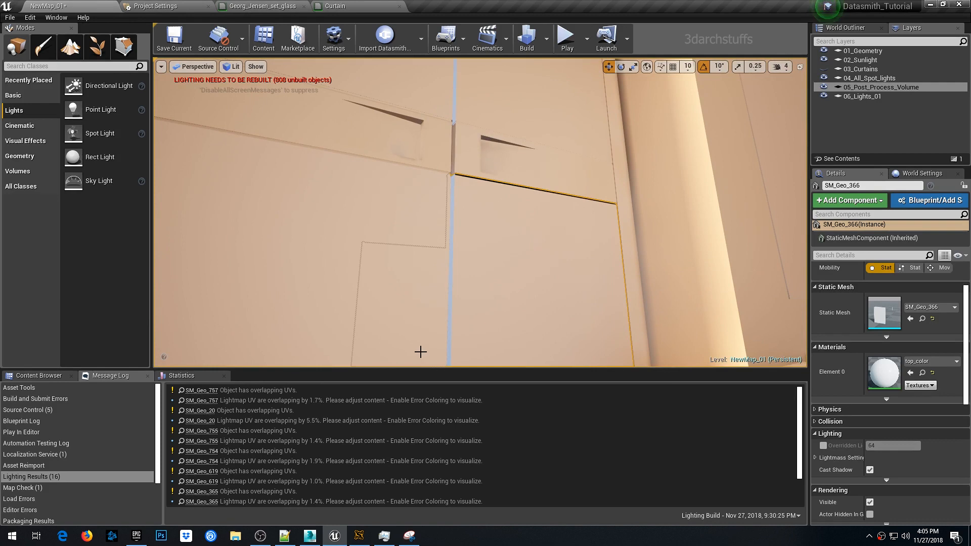
pyautogui.scroll(-3, 490, 255)
pyautogui.keyDown('alt'); pyautogui.moveTo(507, 231); pyautogui.dragTo(470, 249); pyautogui.keyUp('alt')
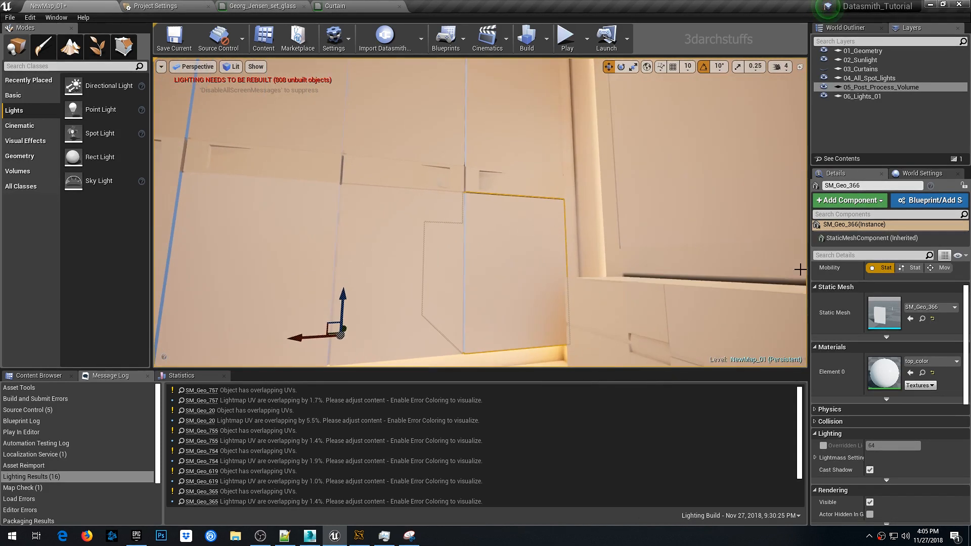
pyautogui.click(865, 185)
pyautogui.hotkey('ctrl', 'c')
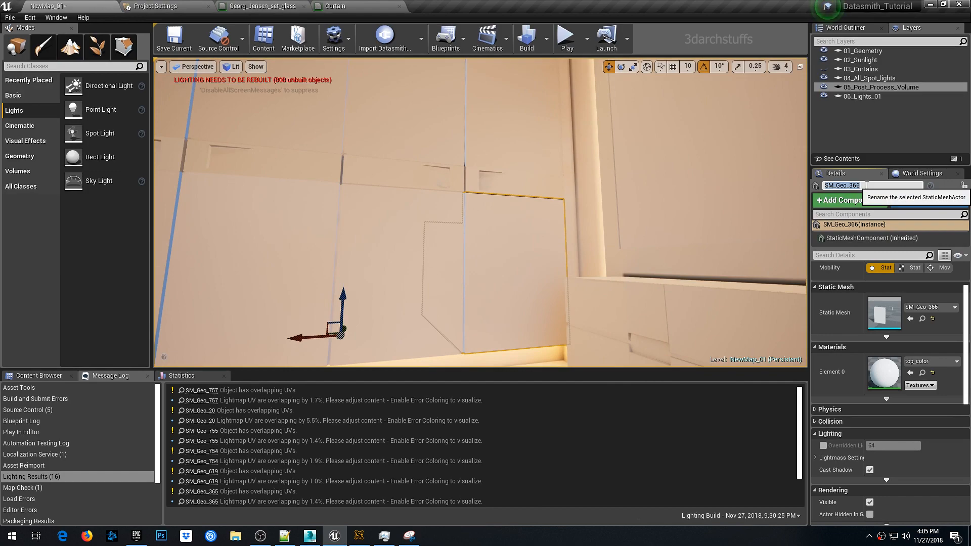
# - Switch to 3ds Max and select SM_Geo_366 by pasting its name into the scene explorer search
pyautogui.click(310, 536)
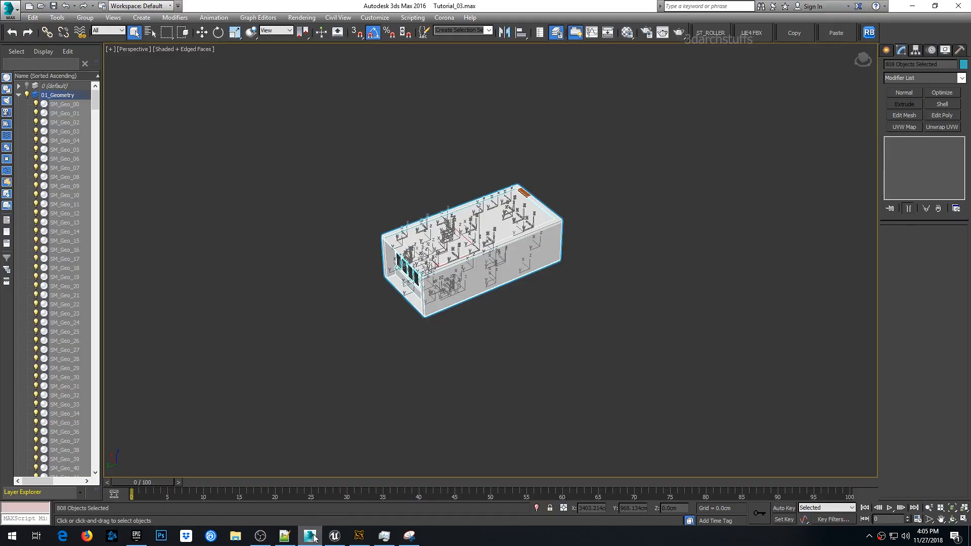
pyautogui.click(300, 320)
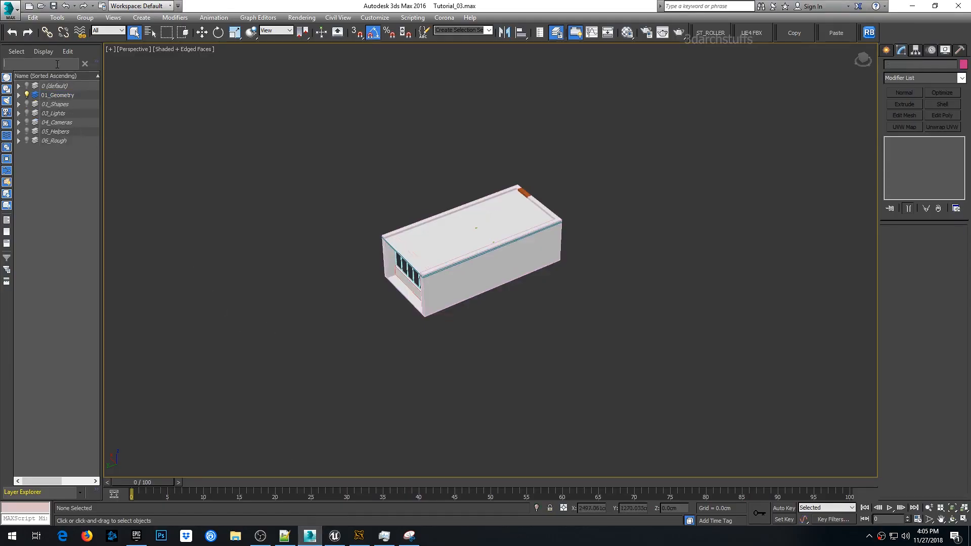
pyautogui.hotkey('ctrl', 'v')
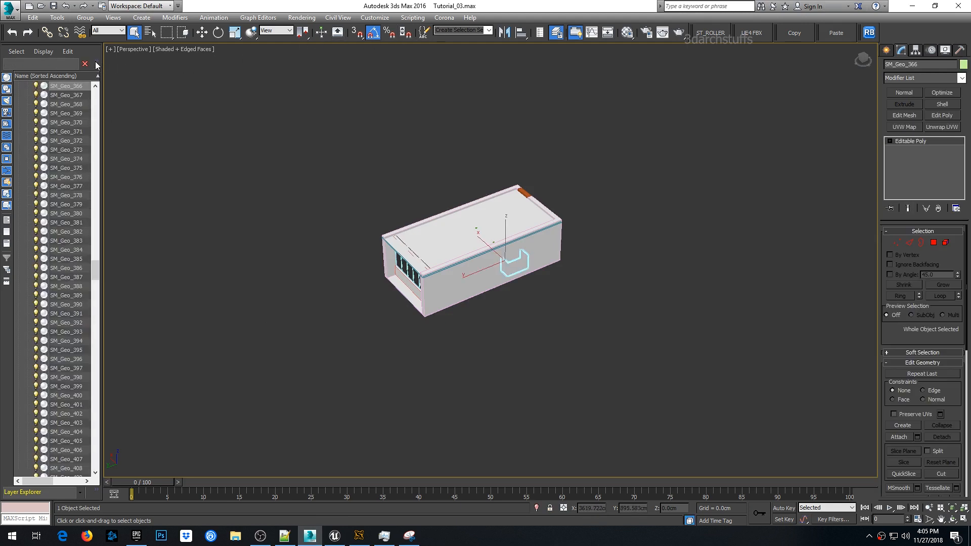
# - Create a new named selection set containing SM_Geo_366
pyautogui.moveTo(96, 61)
pyautogui.click(425, 32)
pyautogui.moveTo(163, 63); pyautogui.dragTo(267, 86)
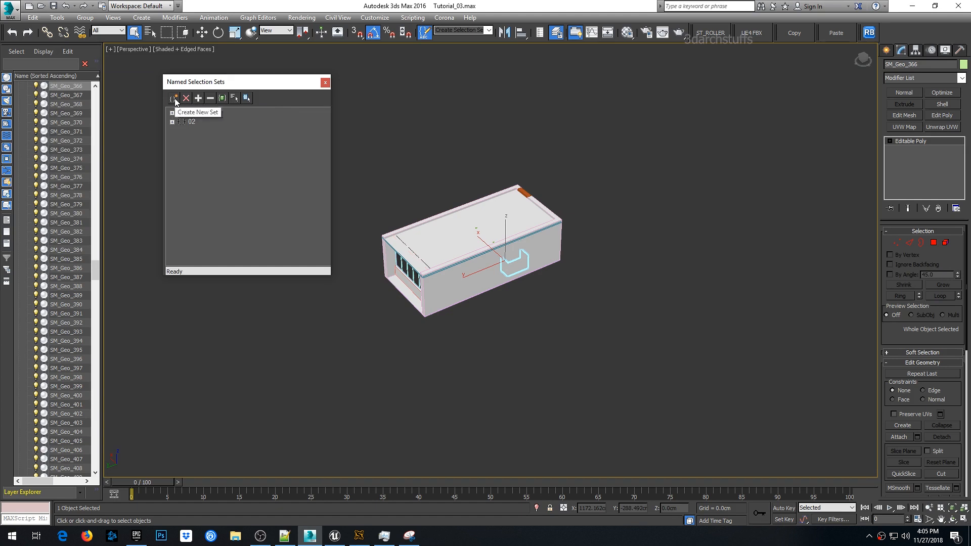
pyautogui.click(173, 98)
pyautogui.press('Return')
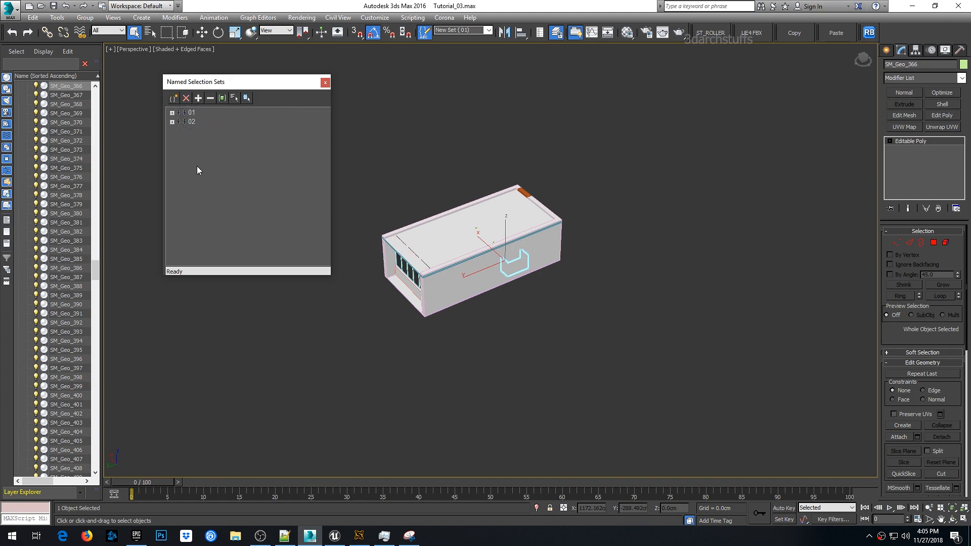
pyautogui.click(172, 131)
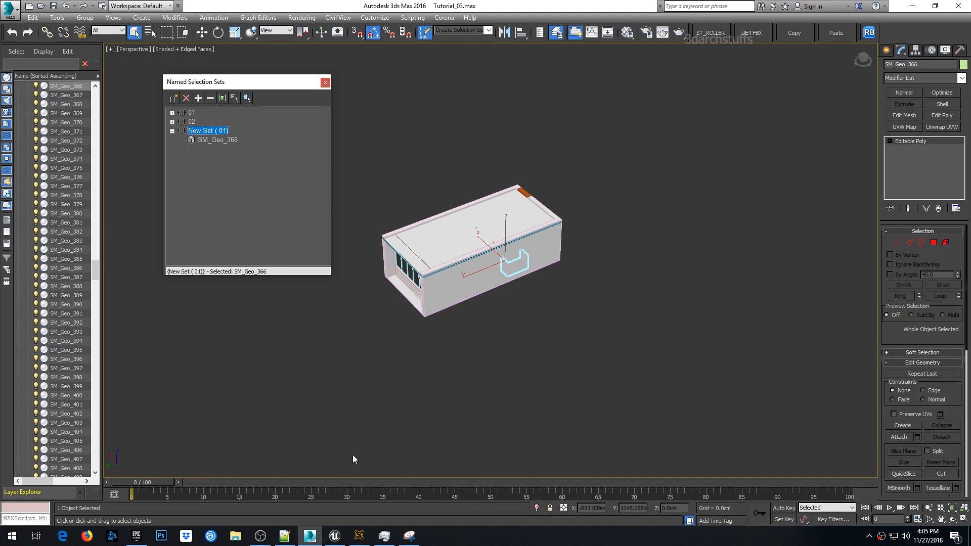
# - Switch back to Unreal Editor and delete the SM_Geo_366 wardrobe panel
pyautogui.click(330, 538)
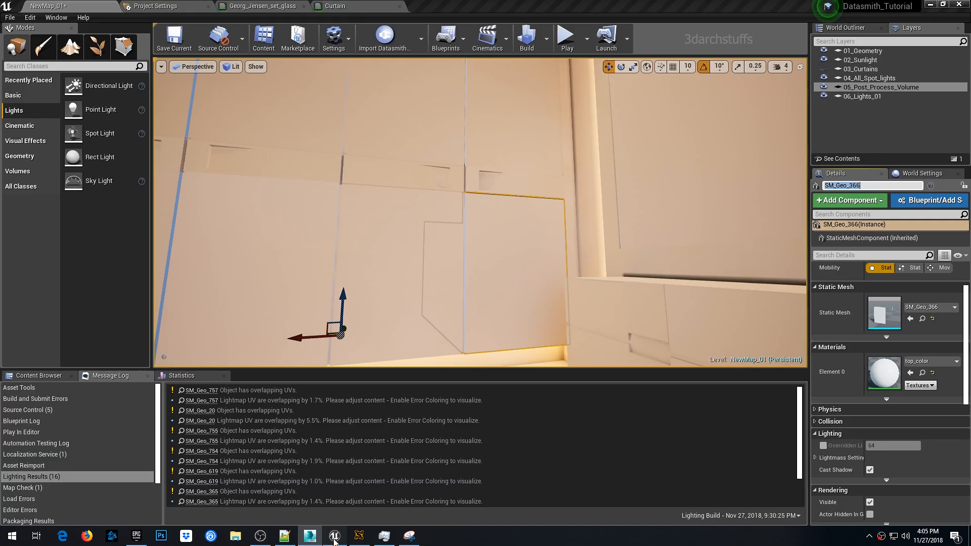
pyautogui.press('Delete')
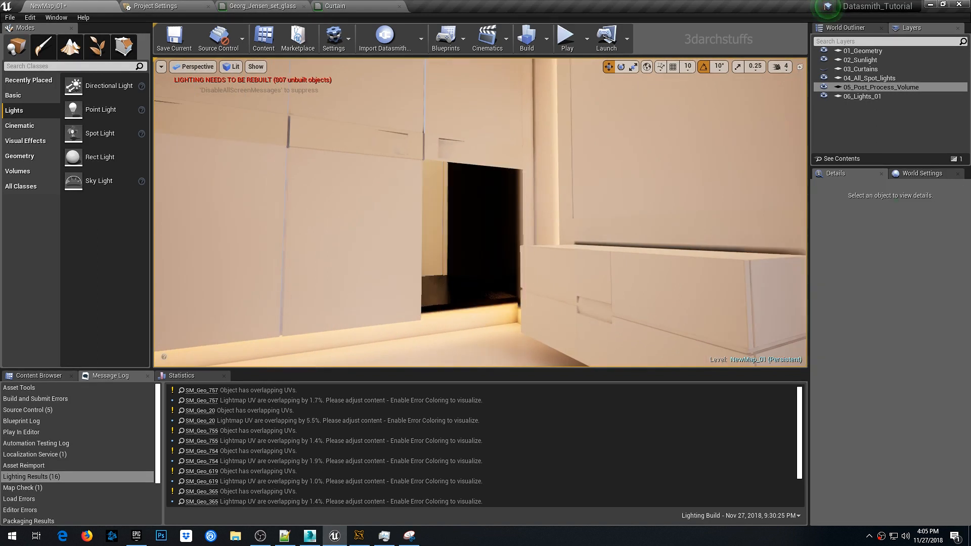
# - Select the wardrobe panel SM_Geo_362 and copy its name
pyautogui.click(474, 152)
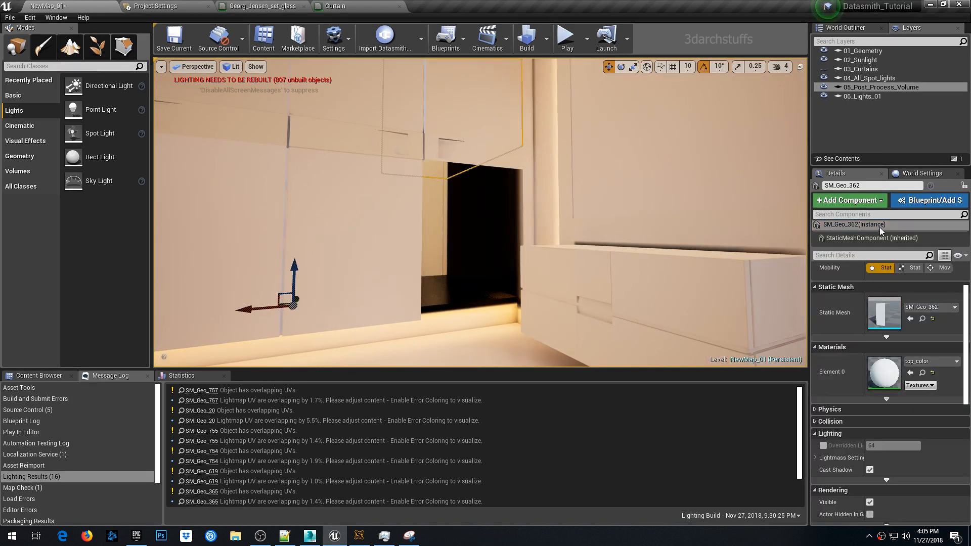
pyautogui.click(879, 186)
pyautogui.hotkey('ctrl', 'c')
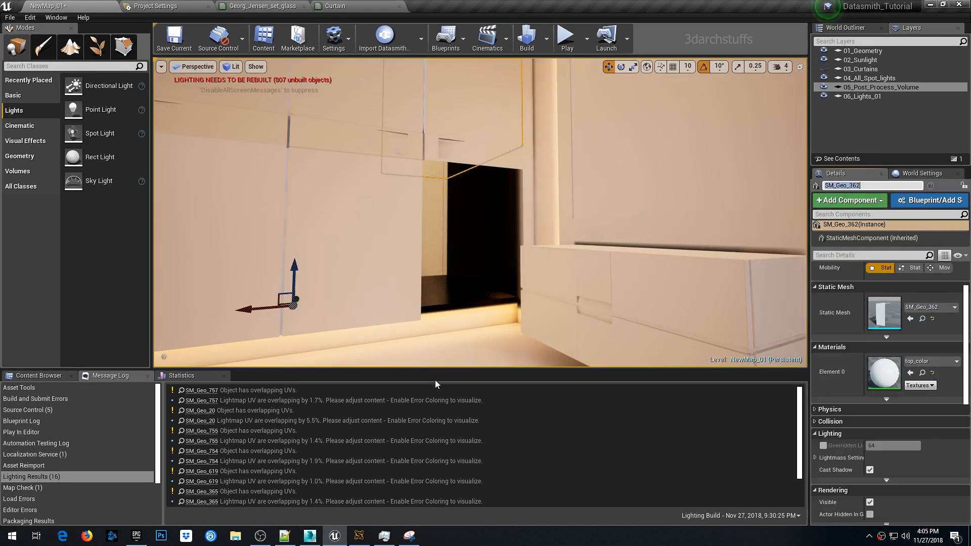
# - Switch to 3ds Max, select SM_Geo_362 by pasting its name into the scene explorer search, and add it to the named selection set
pyautogui.hotkey('alt', 'Tab')
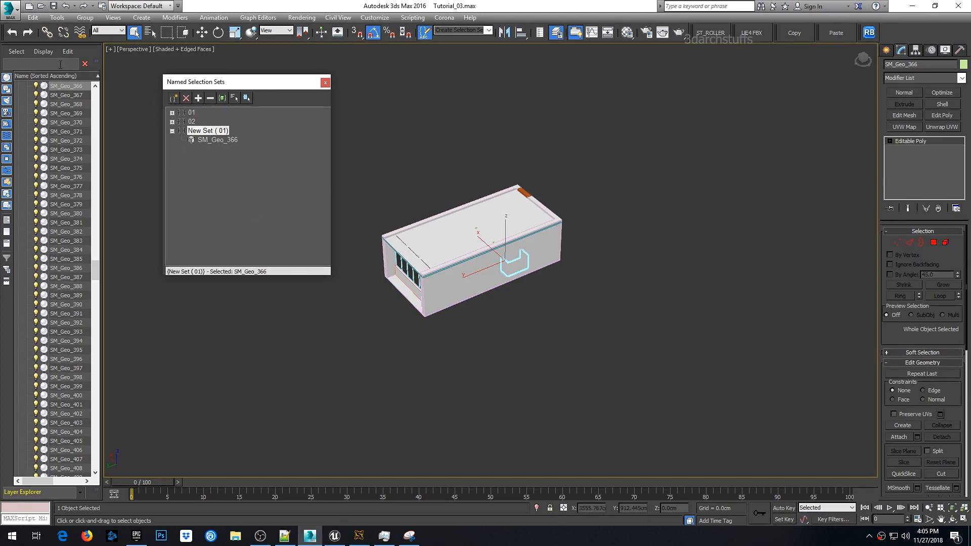
pyautogui.hotkey('ctrl', 'v')
pyautogui.press('Return')
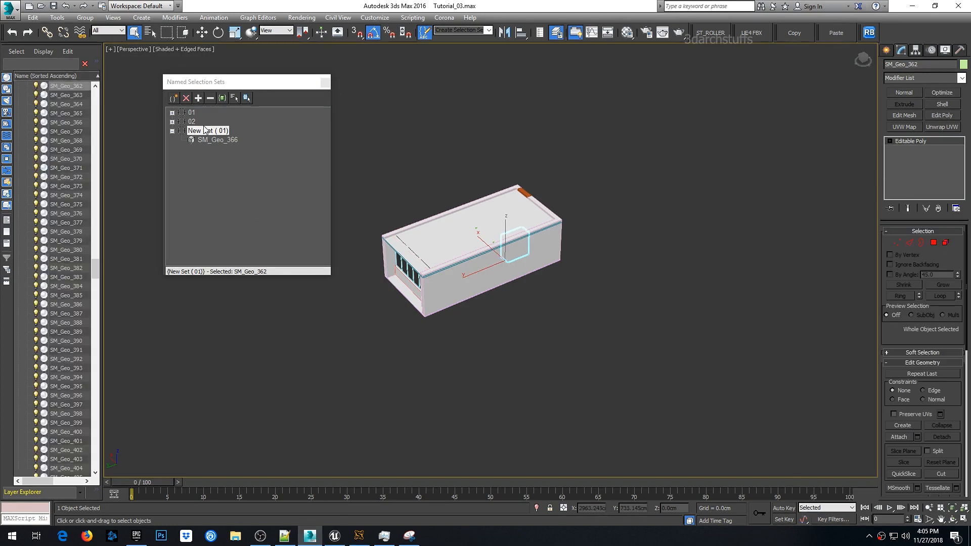
pyautogui.click(200, 97)
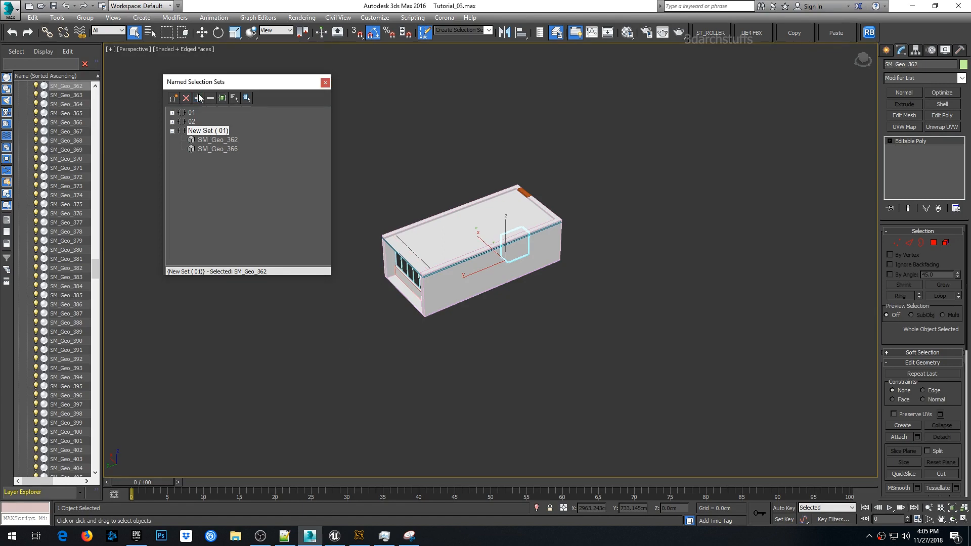
# - Switch back to Unreal Editor and delete the SM_Geo_362 wardrobe panel
pyautogui.click(335, 536)
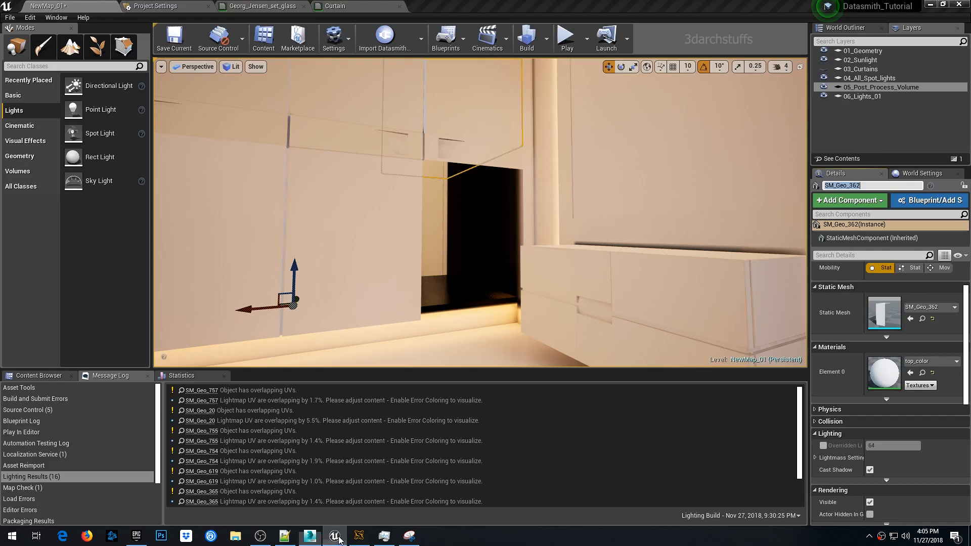
pyautogui.press('Delete')
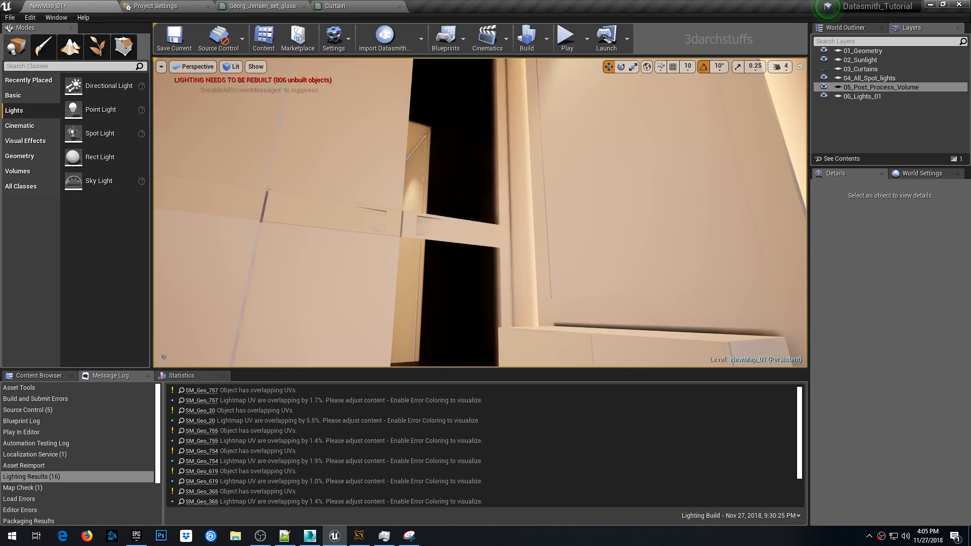
# - Select the wardrobe panel SM_Geo_367, delete it, and undo the deletion
pyautogui.moveTo(463, 206); pyautogui.dragTo(448, 232, button='right')
pyautogui.click(409, 214)
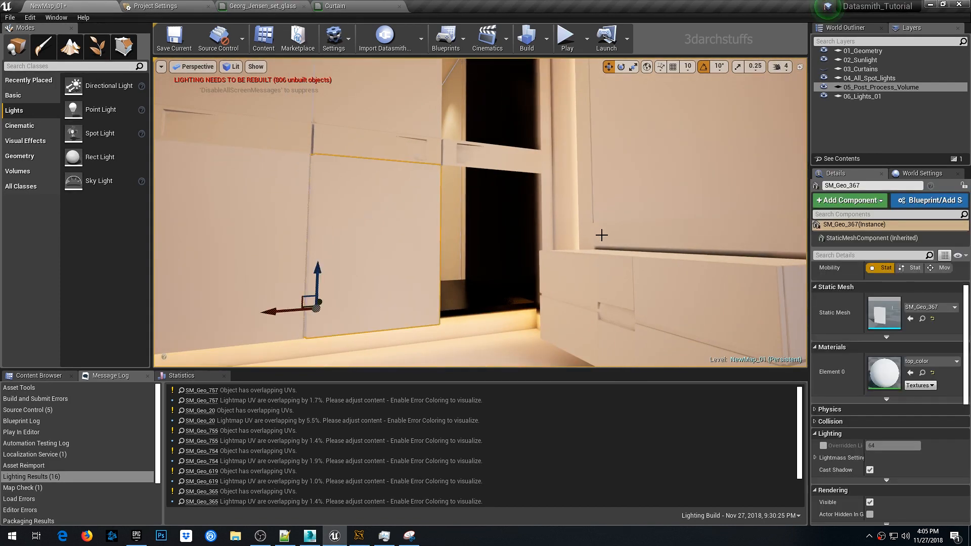
pyautogui.press('Delete')
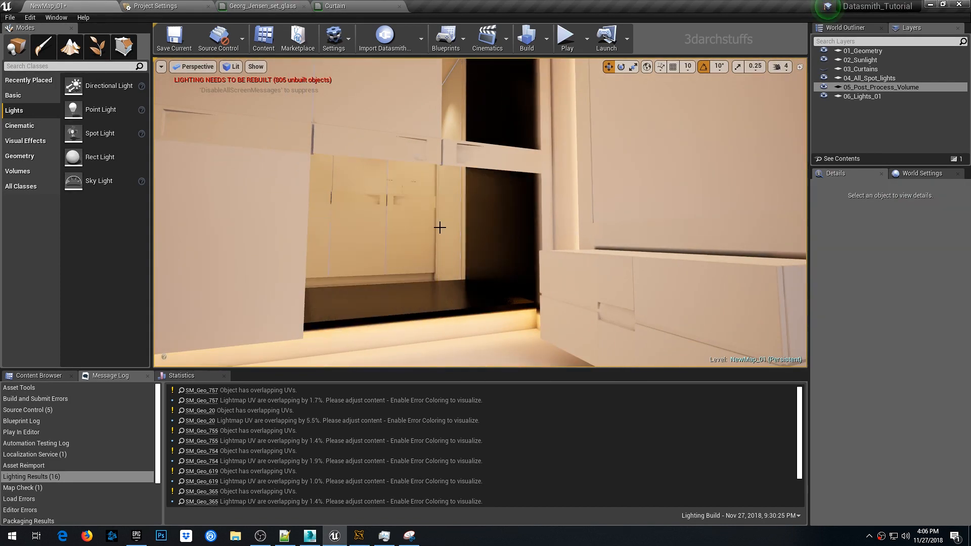
pyautogui.hotkey('ctrl', 'z')
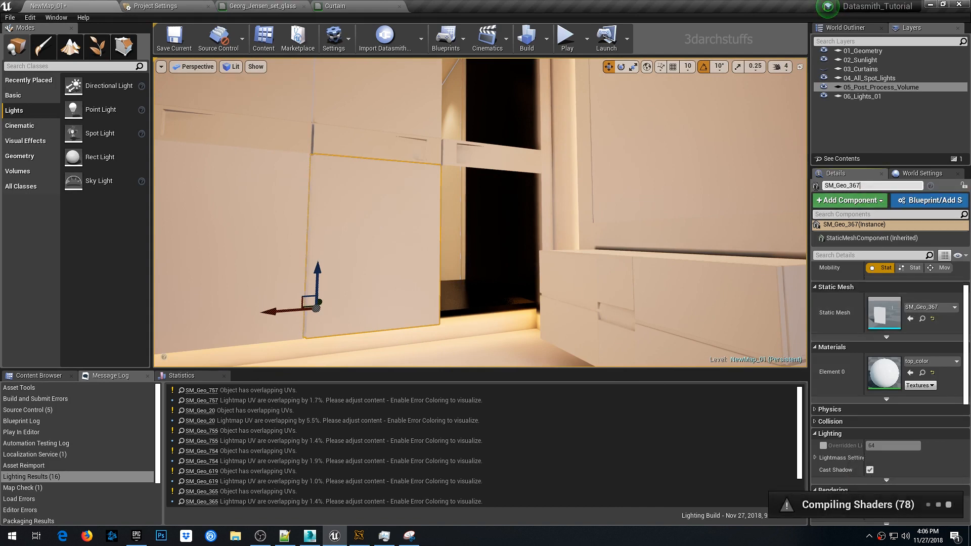
# - Copy SM_Geo_367's name and add that object to the named selection set in 3ds Max
pyautogui.click(834, 186)
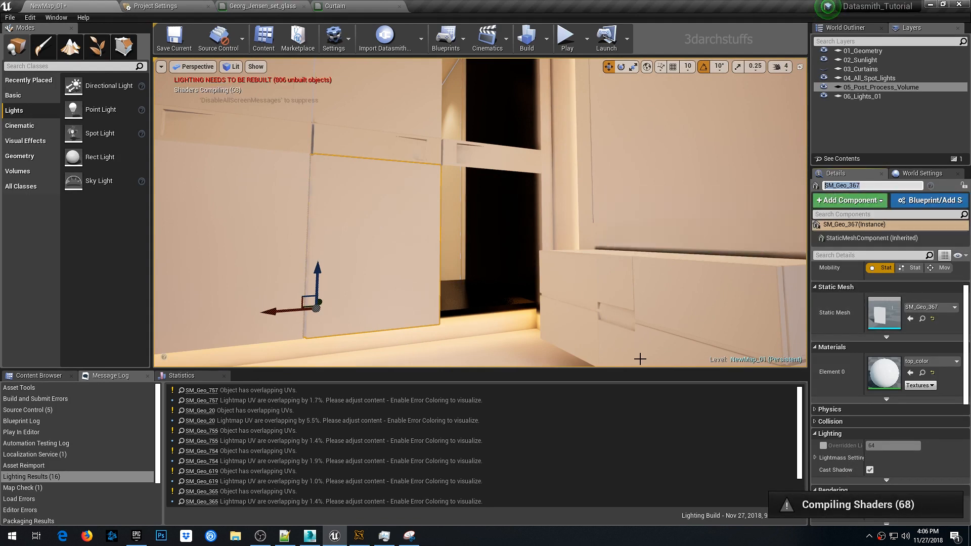
pyautogui.click(311, 536)
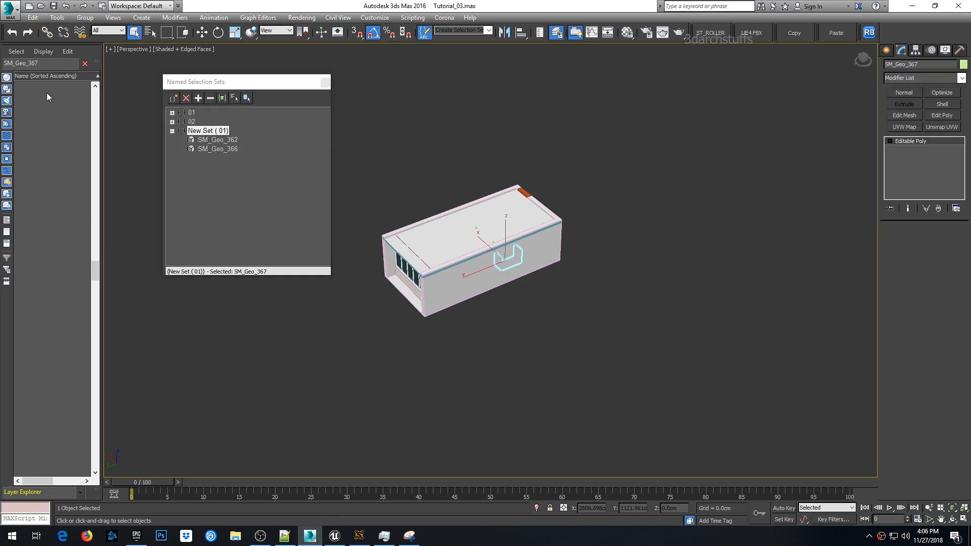
pyautogui.click(198, 98)
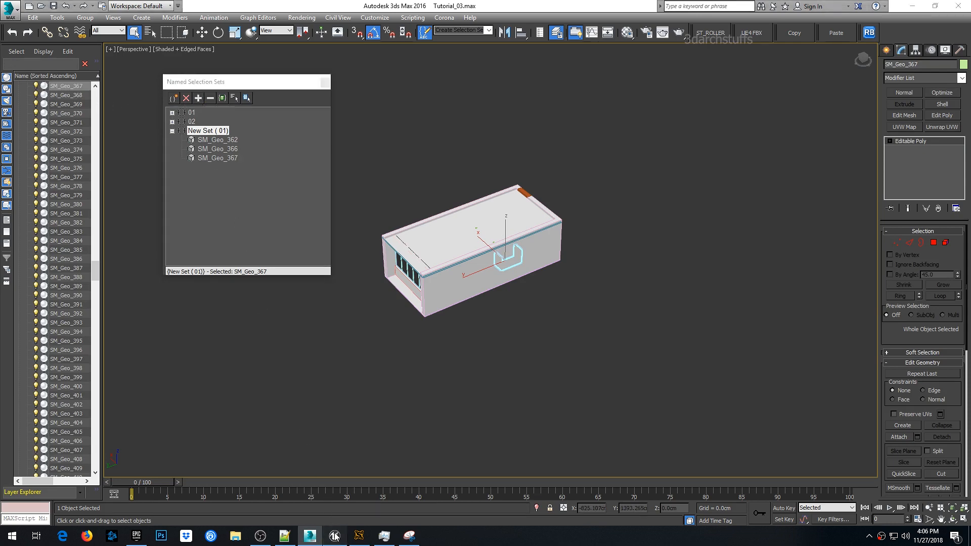
# - Switch back to Unreal Editor and delete the SM_Geo_367 wardrobe panel
pyautogui.click(334, 535)
pyautogui.press('Delete')
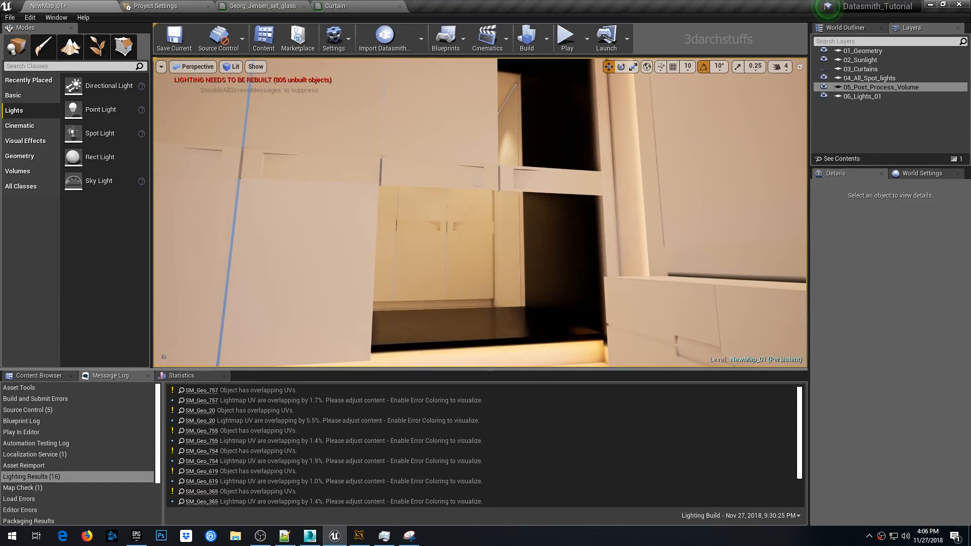
# - Select the upper wardrobe panel SM_Geo_363, copy its name, and select it in 3ds Max by pasting the name into the search
pyautogui.moveTo(462, 238); pyautogui.dragTo(445, 243, button='right')
pyautogui.click(517, 150)
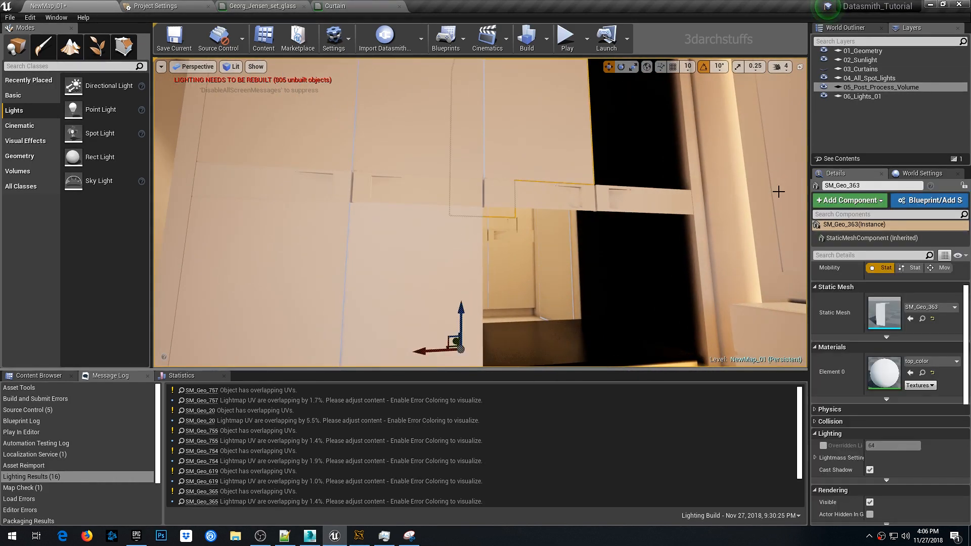
pyautogui.click(874, 185)
pyautogui.hotkey('ctrl', 'c')
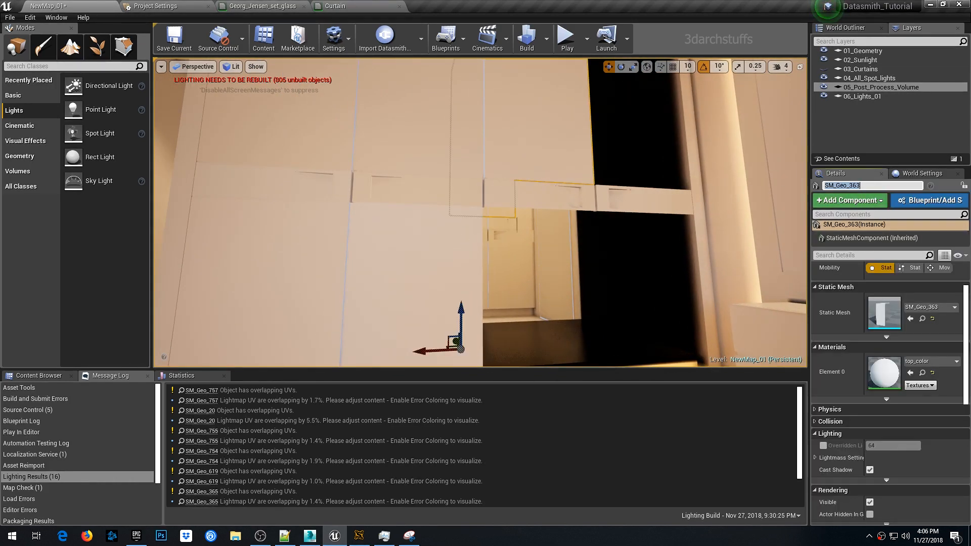
pyautogui.click(310, 536)
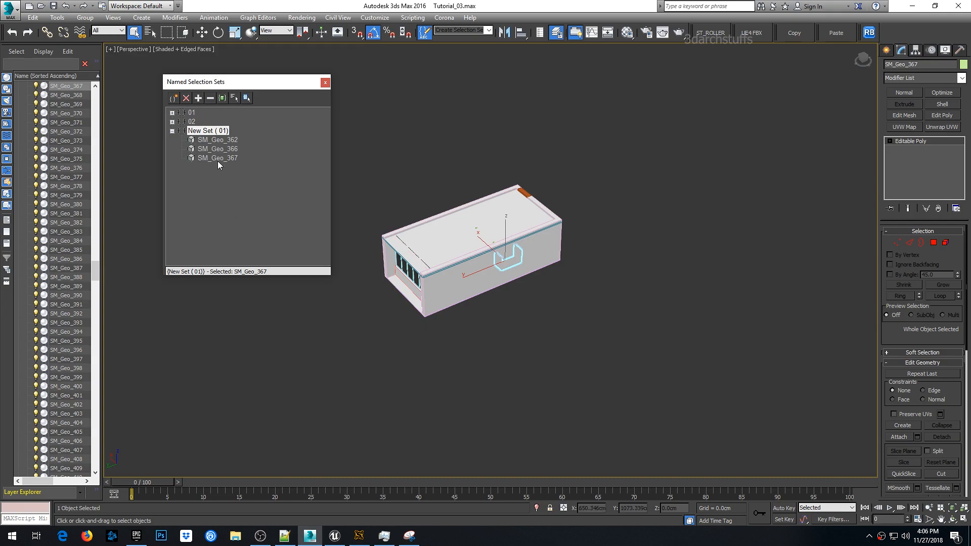
pyautogui.click(65, 65)
pyautogui.hotkey('ctrl', 'v')
pyautogui.click(85, 64)
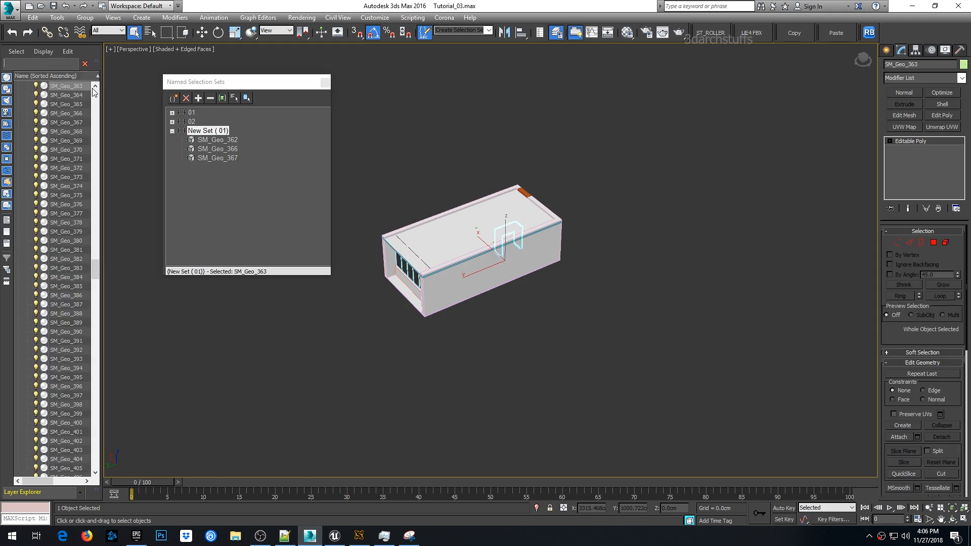
# - Switch back to Unreal Editor and delete the SM_Geo_363 wardrobe panel
pyautogui.hotkey('alt', 'Tab')
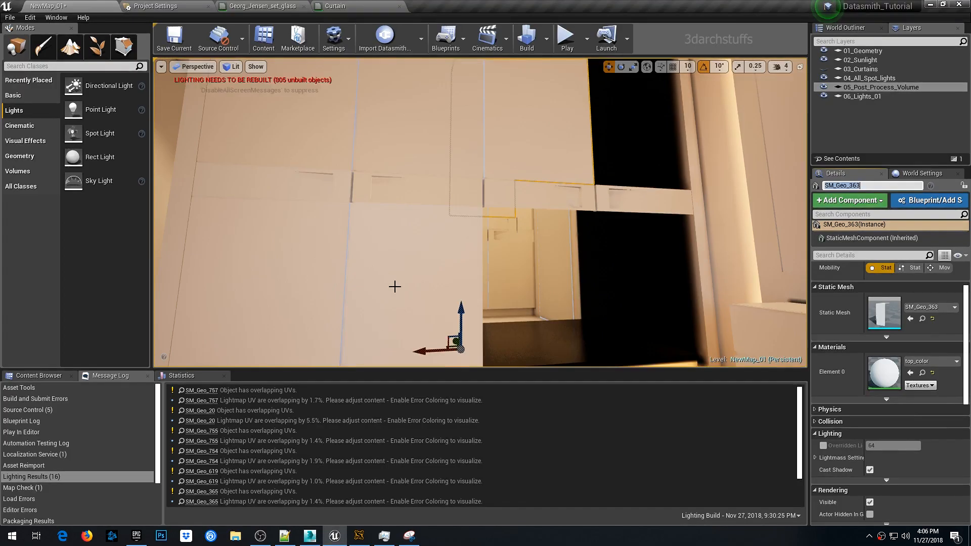
pyautogui.moveTo(515, 212); pyautogui.dragTo(511, 239, button='right')
pyautogui.press('Delete')
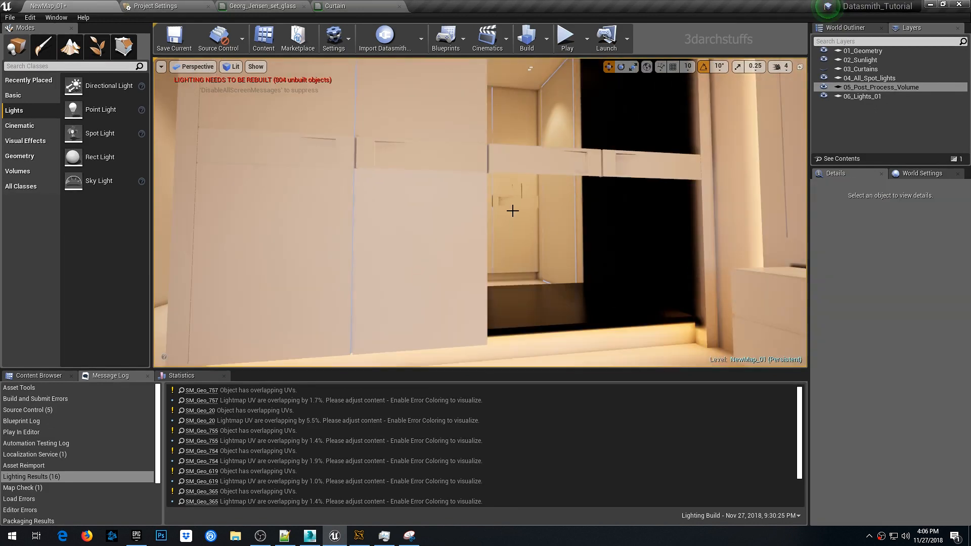
# - Copy the name of wardrobe panel SM_Geo_368 and add that object to the named selection set in 3ds Max
pyautogui.click(470, 226)
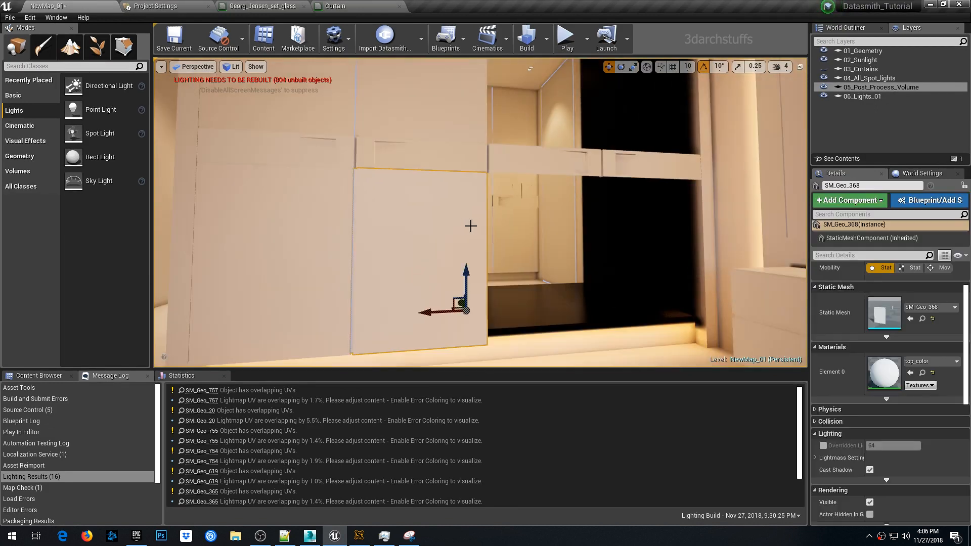
pyautogui.click(878, 186)
pyautogui.hotkey('ctrl', 'c')
pyautogui.hotkey('alt', 'Tab')
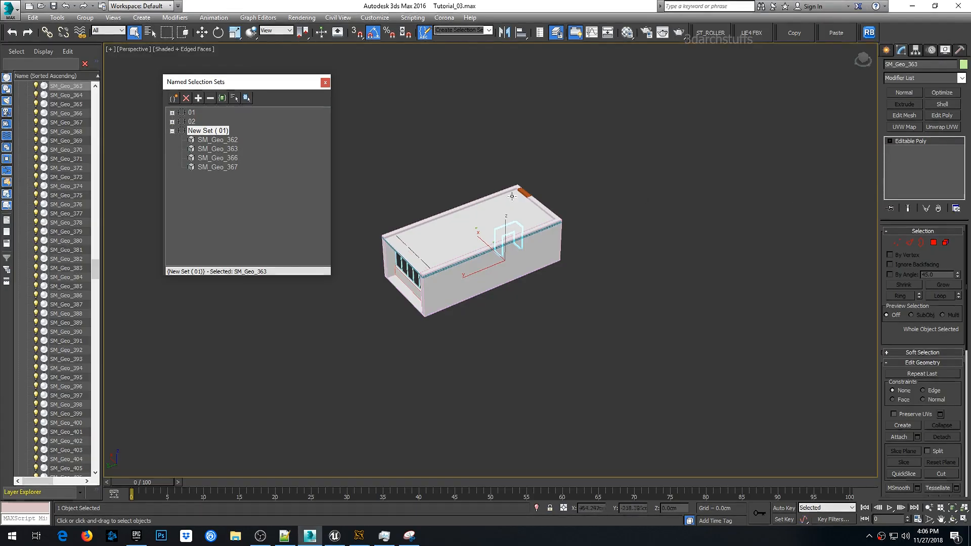
pyautogui.hotkey('ctrl', 'v')
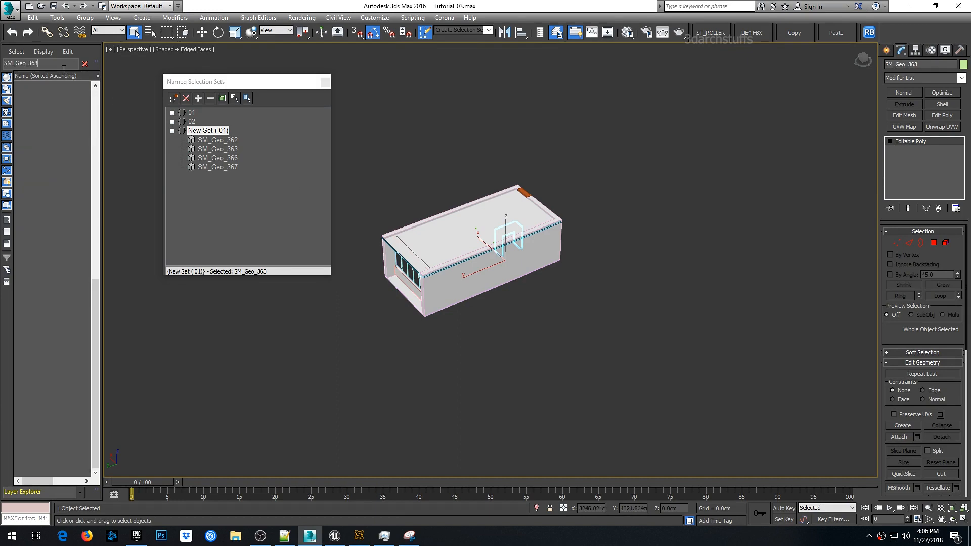
pyautogui.press('Return')
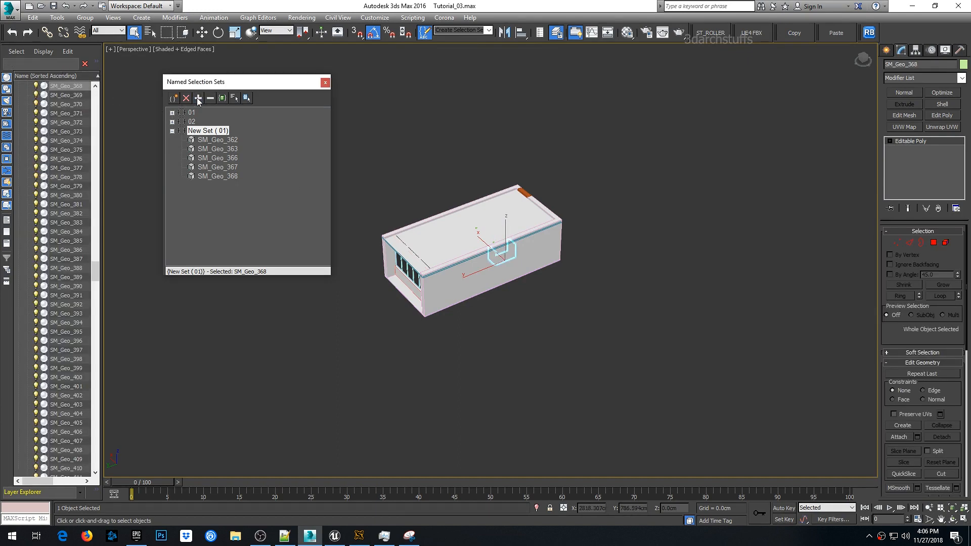
# - Switch back to Unreal Editor and delete the SM_Geo_368 wardrobe panel
pyautogui.hotkey('alt', 'Tab')
pyautogui.moveTo(399, 202); pyautogui.dragTo(411, 202, button='right')
pyautogui.press('Delete')
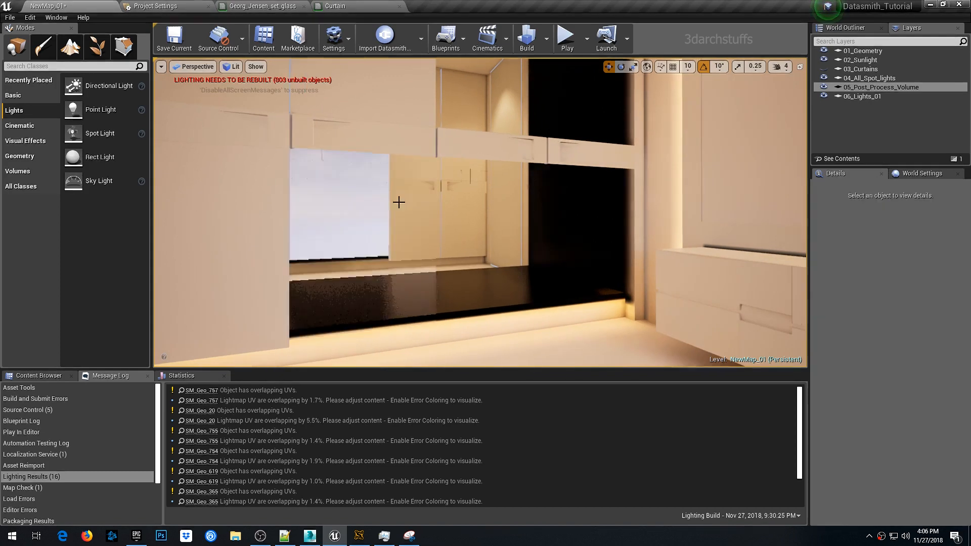
# - Select the wardrobe panel SM_Geo_364, copy its name, and select it in 3ds Max by pasting the name into the search
pyautogui.click(369, 106)
pyautogui.moveTo(444, 173); pyautogui.dragTo(402, 106, button='right')
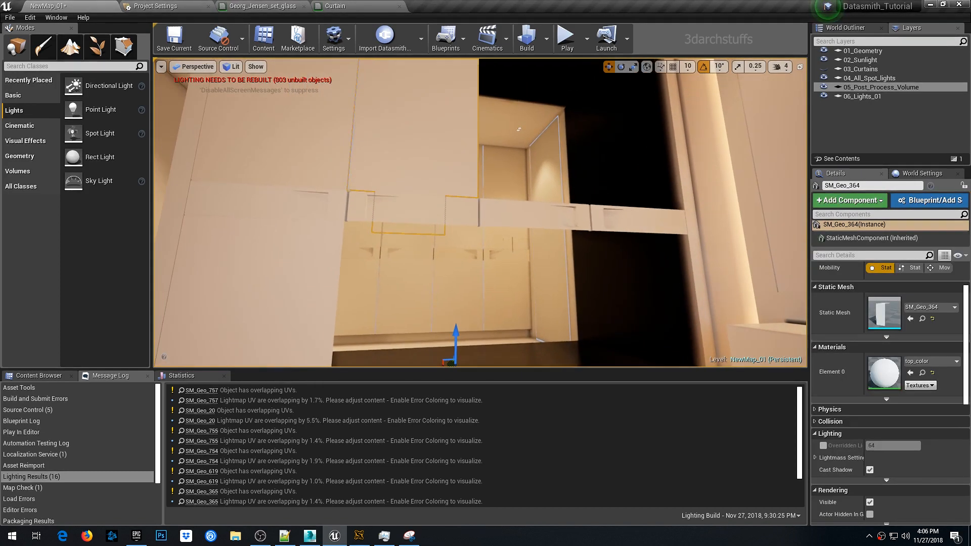
pyautogui.click(872, 185)
pyautogui.hotkey('ctrl', 'c')
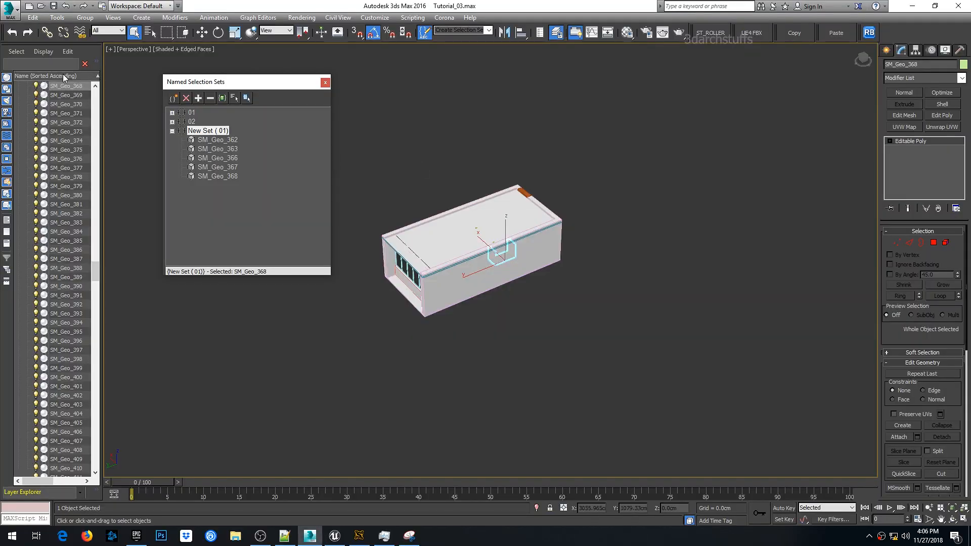
pyautogui.click(59, 64)
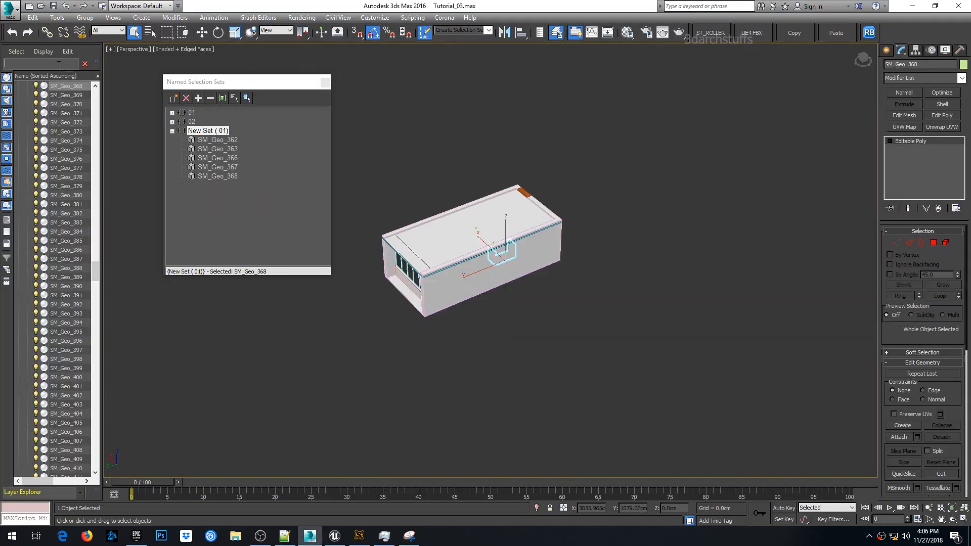
pyautogui.hotkey('ctrl', 'v')
pyautogui.press('Return')
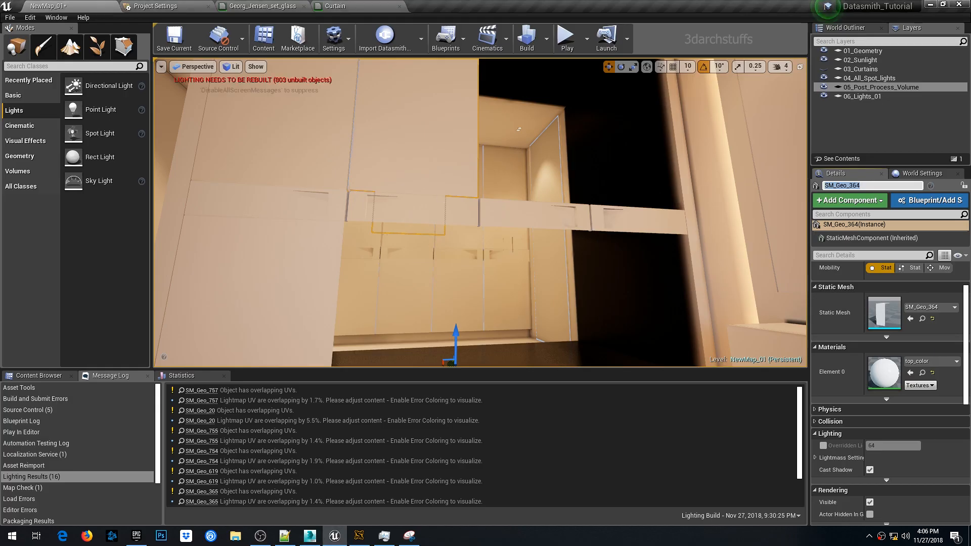
# - Select the chrome doorway frame SM_Geo_25 in Unreal, focus on it, and copy its name
pyautogui.moveTo(444, 244); pyautogui.dragTo(562, 213, button='right')
pyautogui.click(567, 213)
pyautogui.moveTo(538, 197); pyautogui.dragTo(540, 194, button='right')
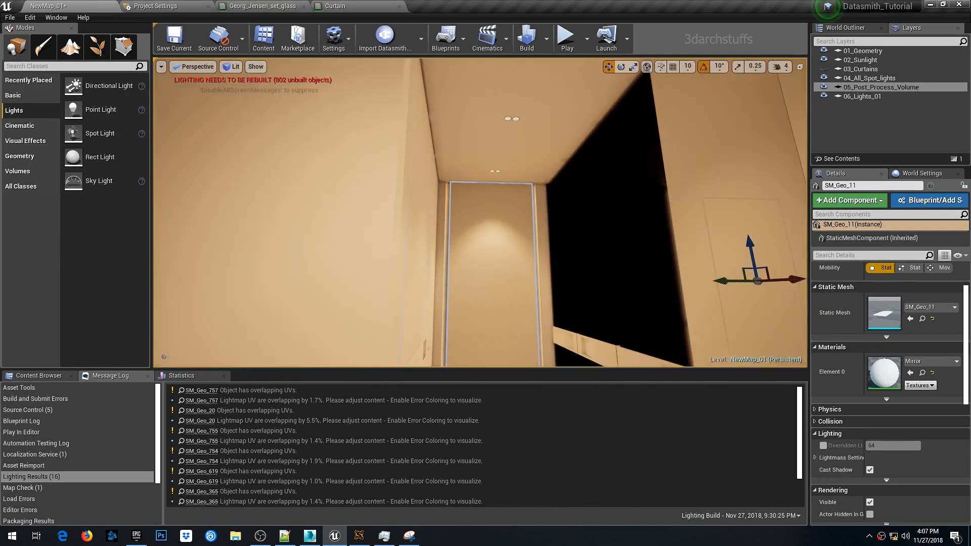
pyautogui.click(532, 185)
pyautogui.click(531, 185)
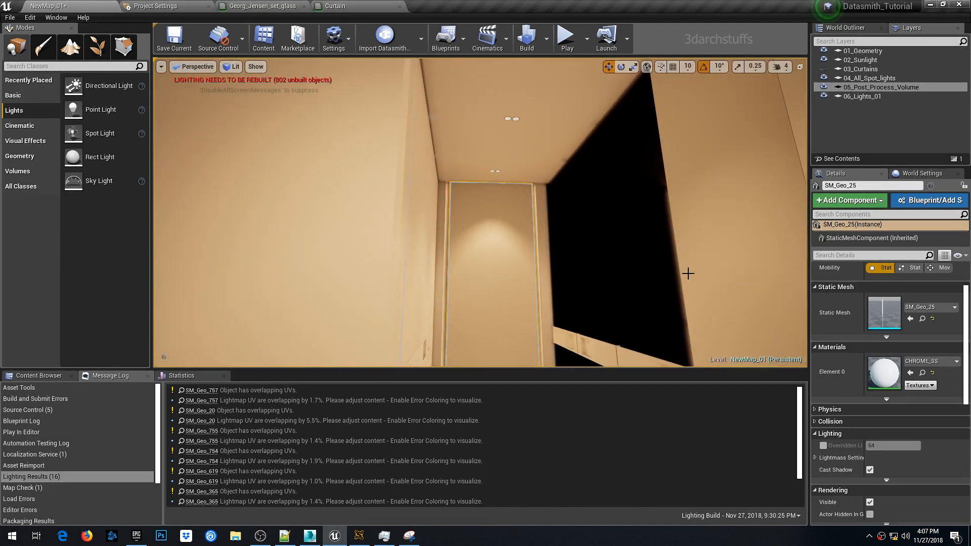
pyautogui.press('f')
pyautogui.scroll(-5, 535, 281)
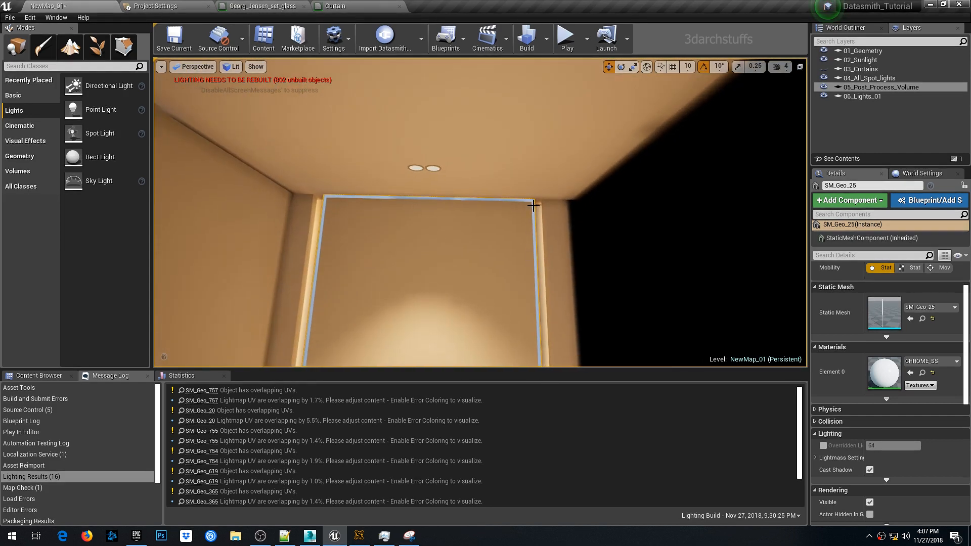
pyautogui.click(872, 186)
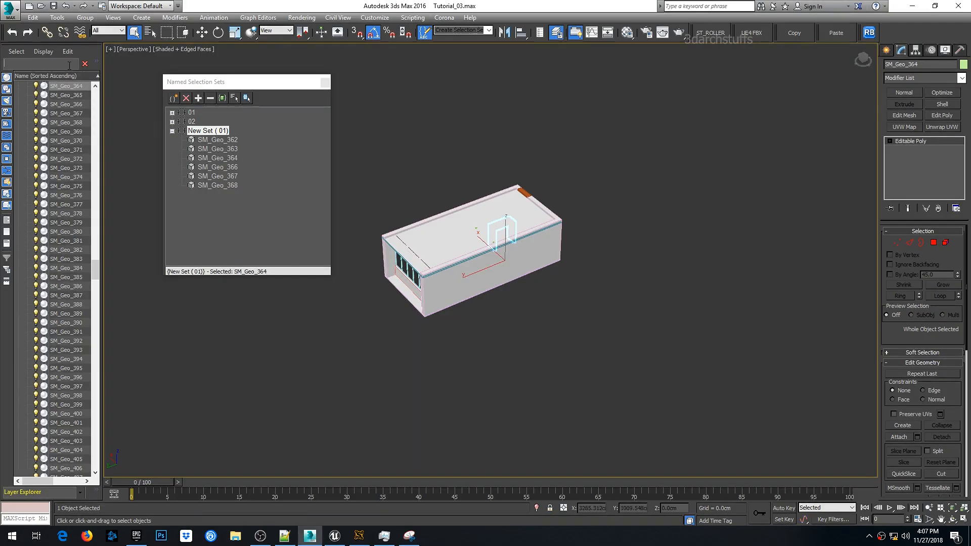
# - Select the objects matching SM_Geo_25 in 3ds Max by pasting the name into the search and add them to the named selection set
pyautogui.write('SM_Geo_25')
pyautogui.press('Return')
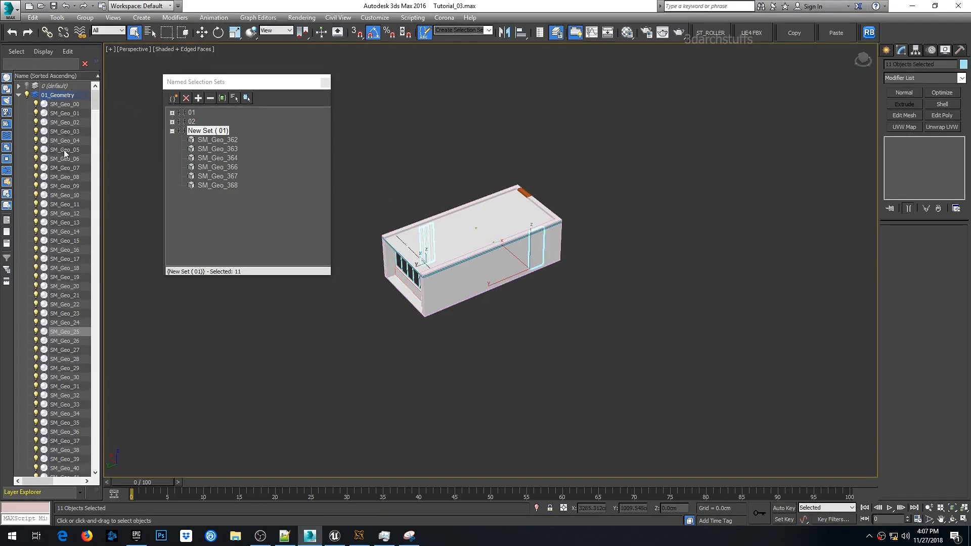
pyautogui.click(199, 98)
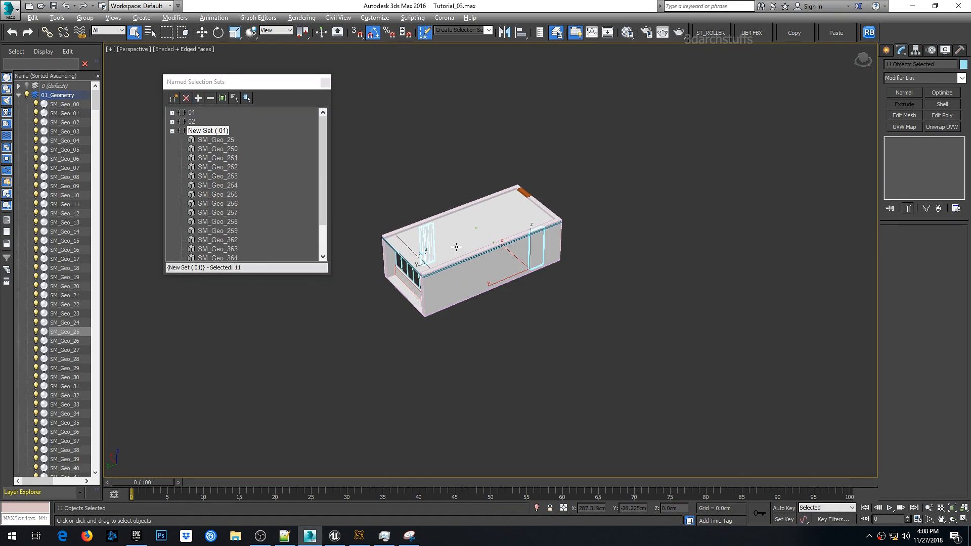
# - Isolate the objects of New Set (01) in the viewport and zoom to fit them
pyautogui.moveTo(467, 247); pyautogui.dragTo(479, 245, button='middle')
pyautogui.hotkey('alt', 'q')
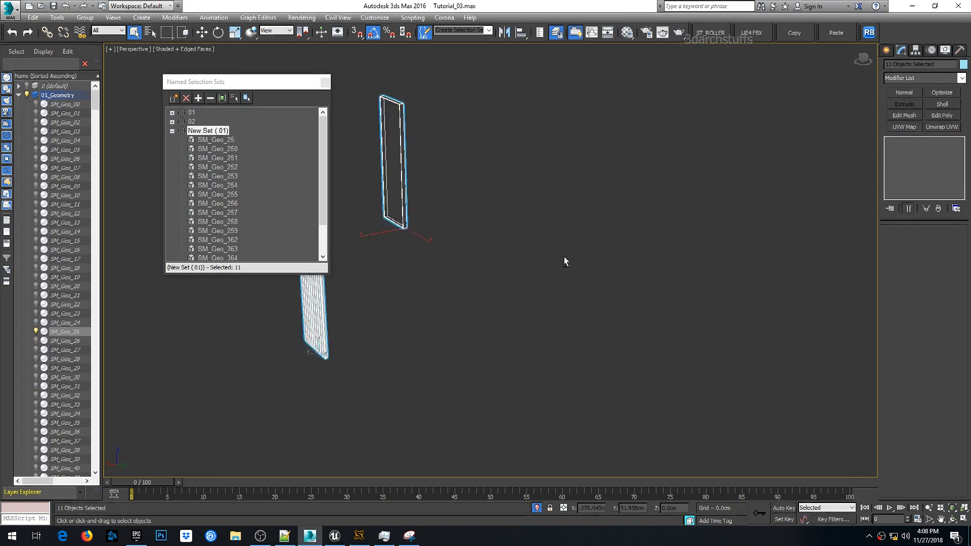
pyautogui.click(535, 268)
pyautogui.press('z')
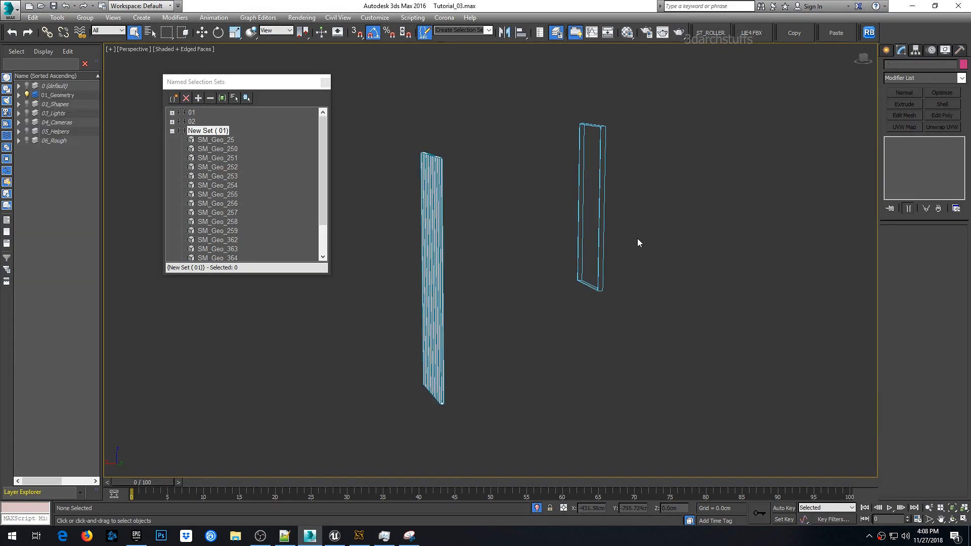
# - Switch to Unreal Editor and delete the chrome doorway frame beside the wardrobe
pyautogui.click(335, 536)
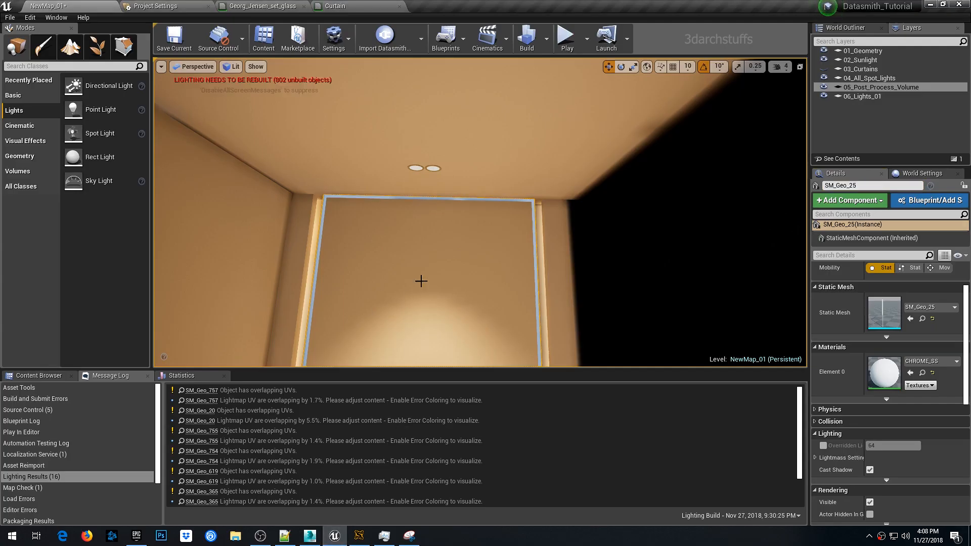
pyautogui.scroll(5, 423, 278)
pyautogui.moveTo(423, 278); pyautogui.dragTo(378, 227, button='right')
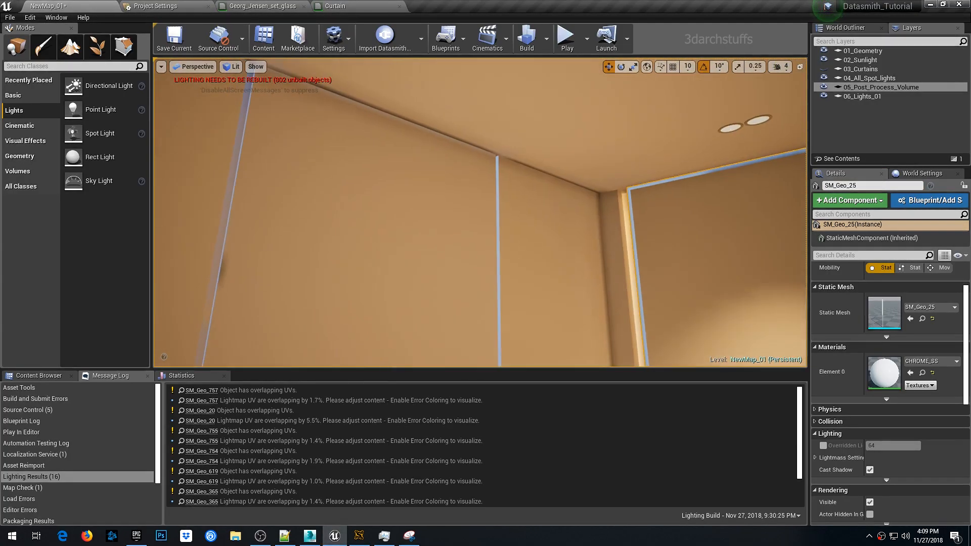
pyautogui.click(525, 218)
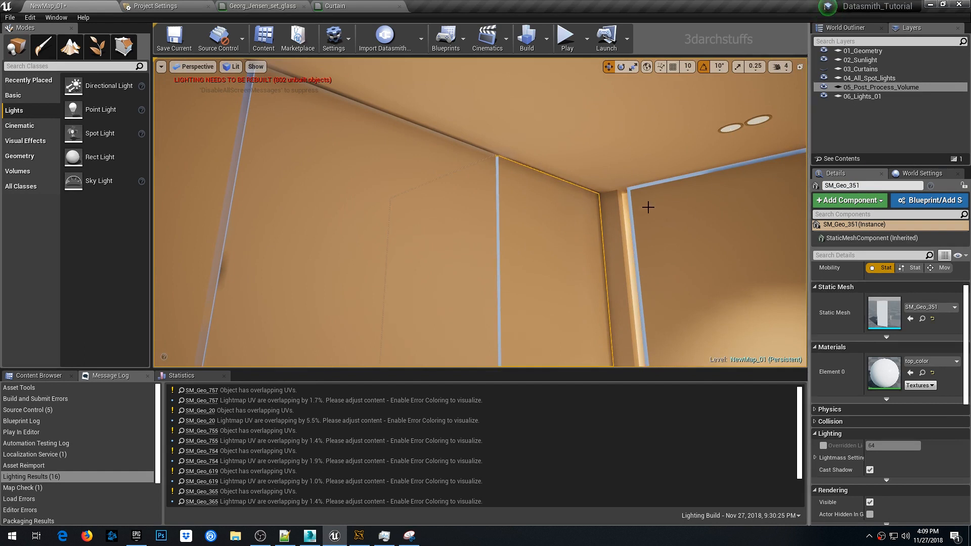
pyautogui.click(632, 187)
pyautogui.press('Delete')
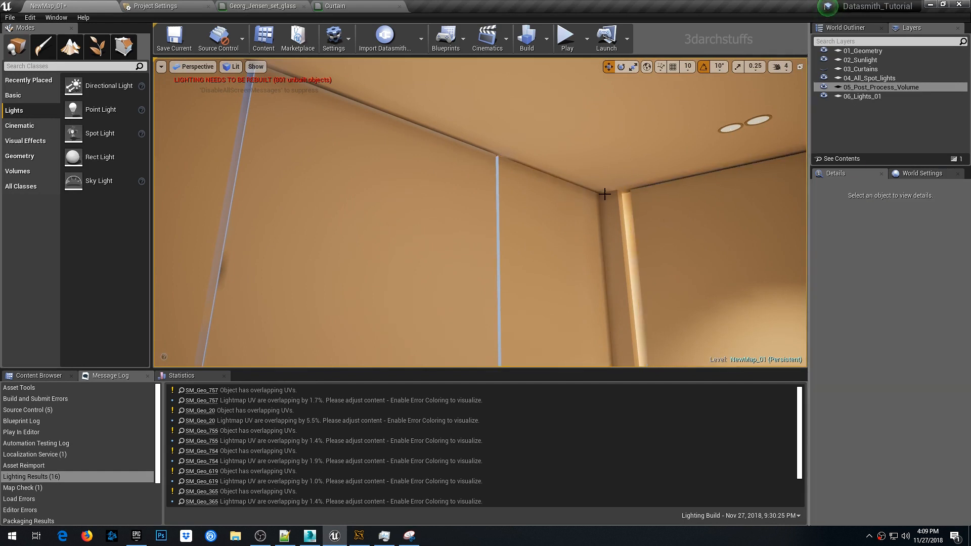
# - Select the wardrobe panel SM_Geo_351 in Unreal, copy its name, and find it in 3ds Max by pasting it into the search
pyautogui.click(512, 188)
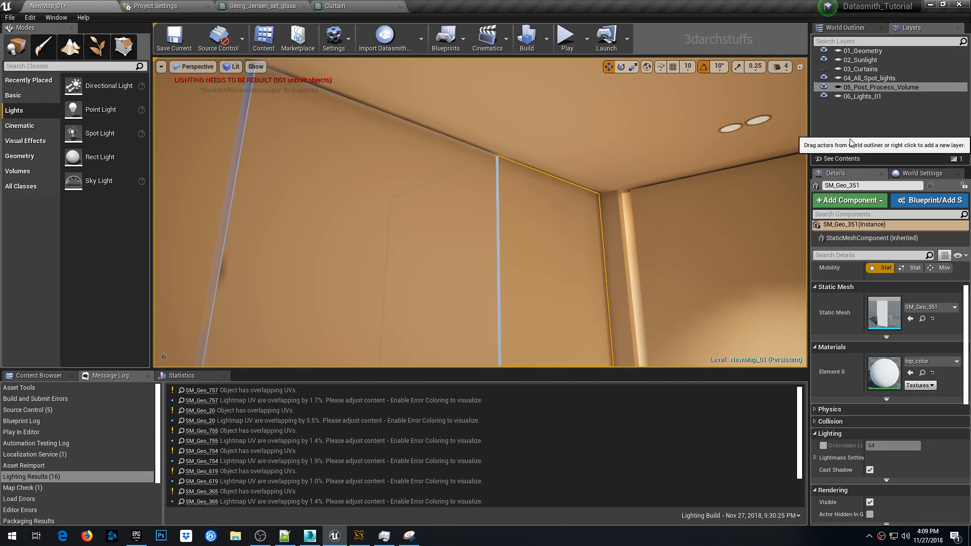
pyautogui.click(877, 185)
pyautogui.hotkey('ctrl', 'c')
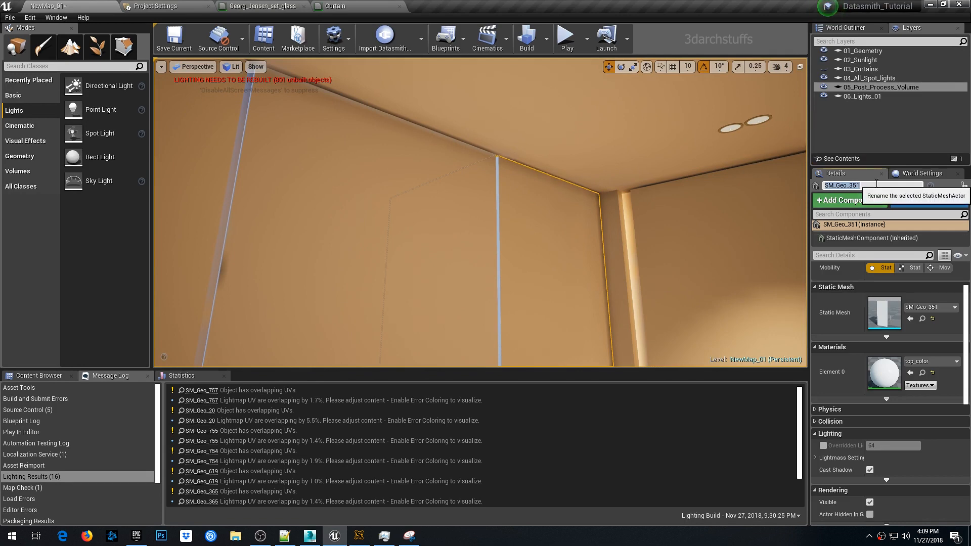
pyautogui.hotkey('alt', 'Tab')
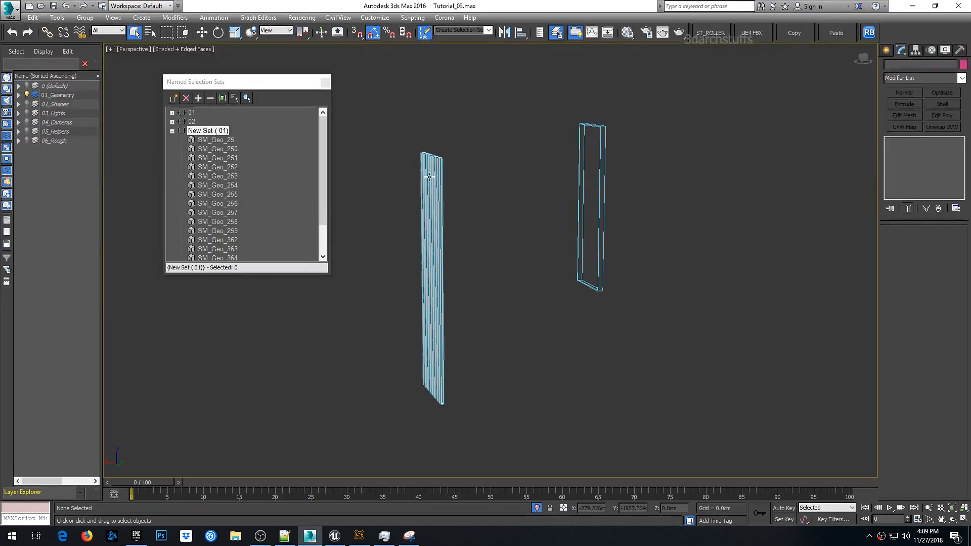
pyautogui.click(52, 68)
pyautogui.hotkey('ctrl', 'v')
pyautogui.press('Return')
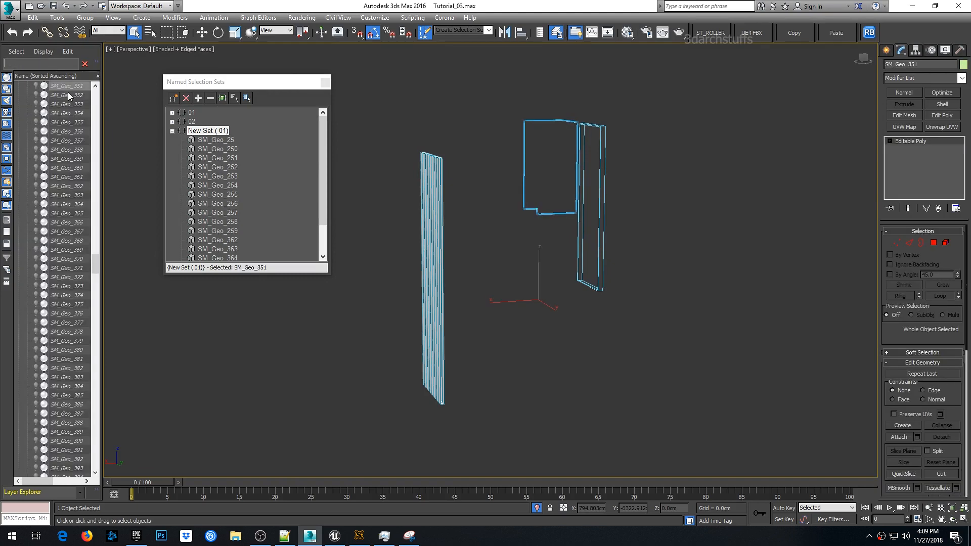
# - Exit isolation and navigate the 3ds Max viewport to look at the wardrobe inside the bedroom
pyautogui.click(635, 340)
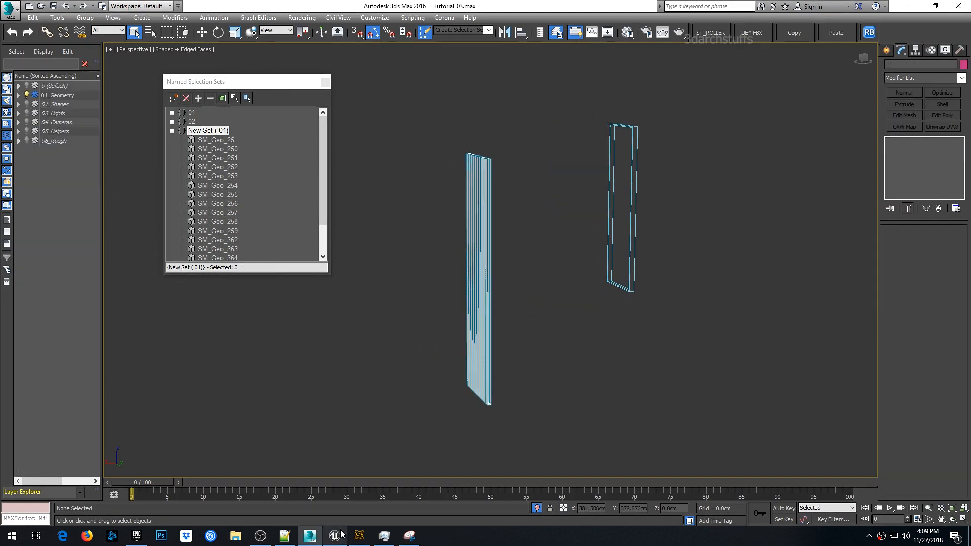
pyautogui.click(537, 508)
pyautogui.press('c')
pyautogui.doubleClick(451, 202)
pyautogui.press('c')
pyautogui.doubleClick(451, 208)
pyautogui.press('c')
pyautogui.doubleClick(450, 214)
pyautogui.doubleClick(449, 220)
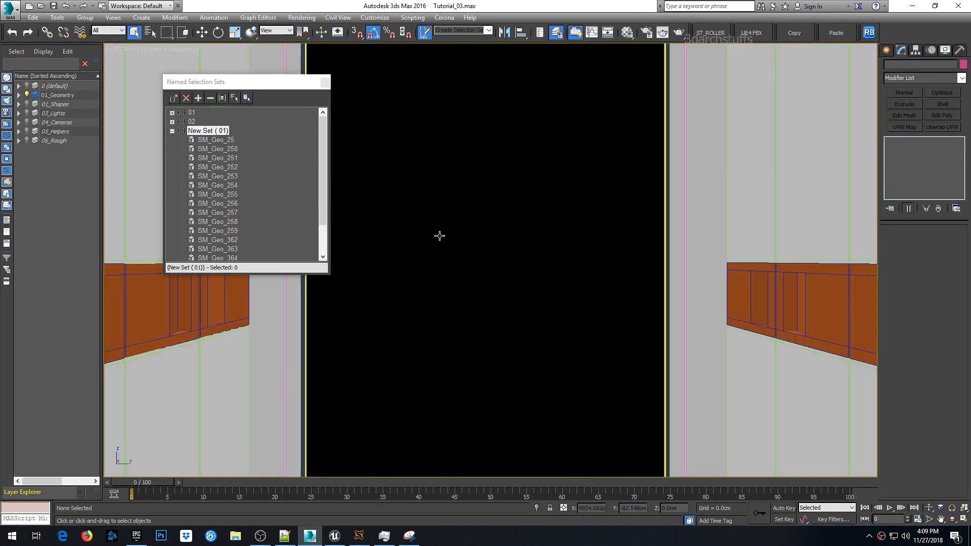
pyautogui.moveTo(296, 85); pyautogui.dragTo(494, 128)
pyautogui.hotkey('ctrl', 'z')
pyautogui.press('p')
pyautogui.press('z')
pyautogui.keyDown('alt'); pyautogui.moveTo(609, 249); pyautogui.dragTo(632, 304, button='middle'); pyautogui.keyUp('alt')
pyautogui.scroll(-5, 587, 306)
pyautogui.click(586, 305)
pyautogui.hotkey('alt', 'h')
pyautogui.scroll(-3, 578, 226)
pyautogui.click(638, 324)
pyautogui.hotkey('alt', 'h')
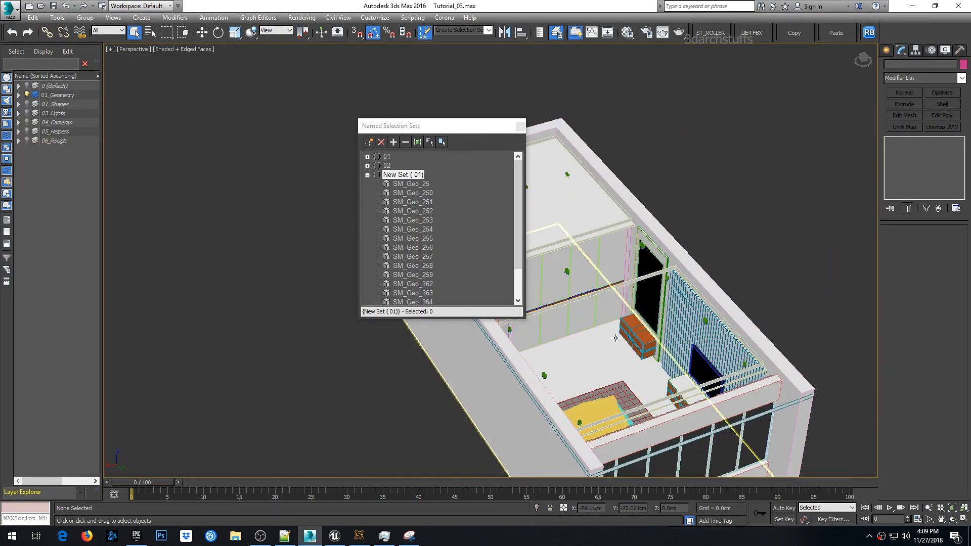
# - Select the wardrobe panel SM_Geo_351 in the viewport and add it to New Set (01)
pyautogui.keyDown('alt'); pyautogui.moveTo(597, 276); pyautogui.dragTo(634, 279, button='middle'); pyautogui.keyUp('alt')
pyautogui.click(634, 279)
pyautogui.hotkey('alt', 'h')
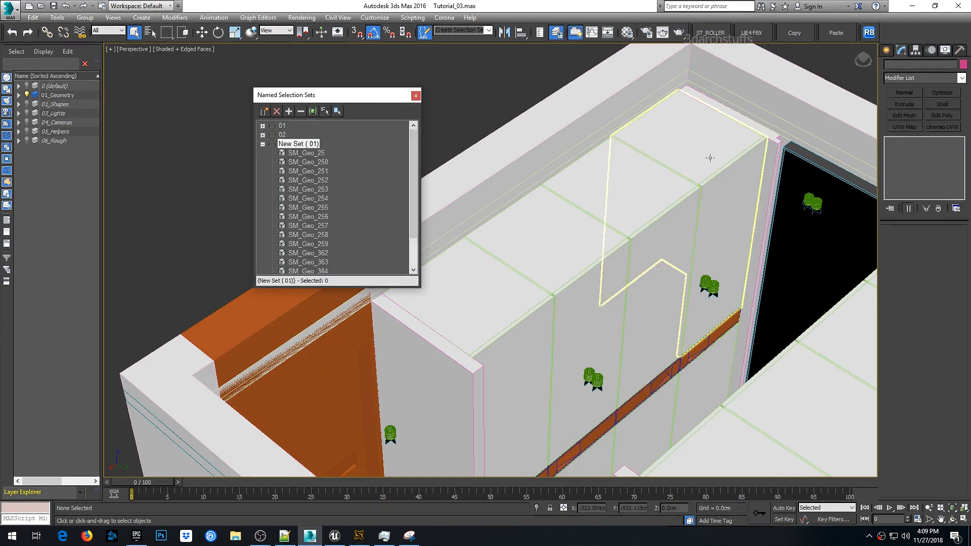
pyautogui.click(289, 111)
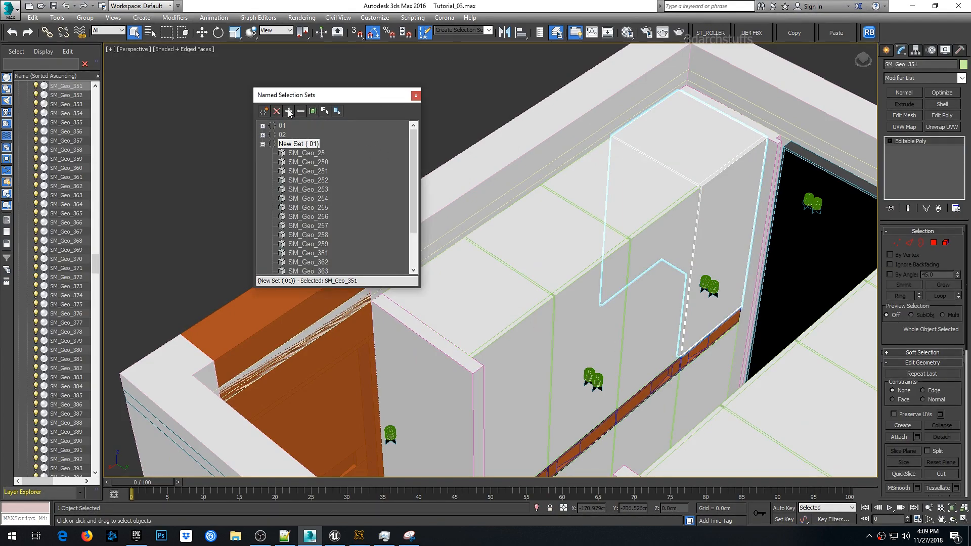
# - Select the neighbouring wardrobe panel SM_Geo_352 and add it to New Set (01)
pyautogui.moveTo(648, 216); pyautogui.dragTo(553, 180, button='middle')
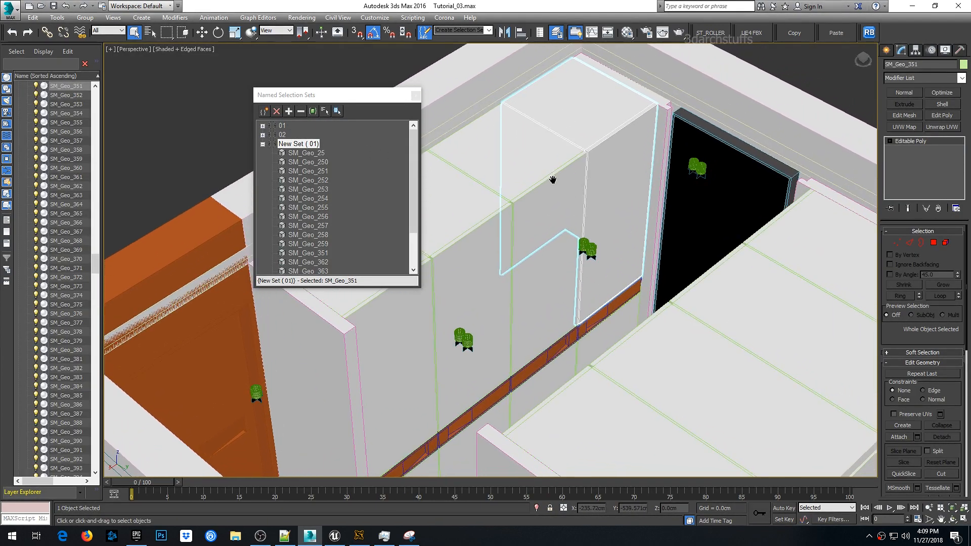
pyautogui.click(551, 186)
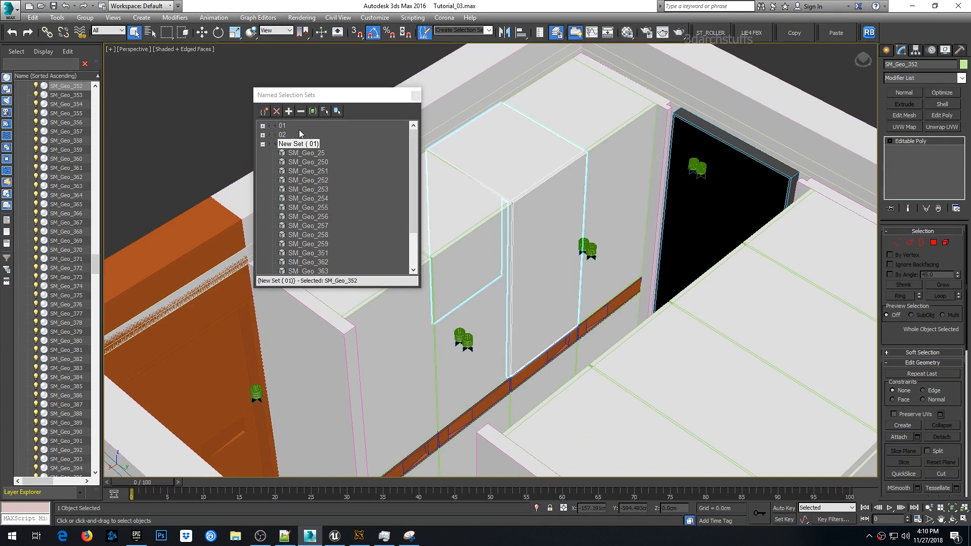
pyautogui.click(289, 113)
# - Select wardrobe panel SM_Geo_353 and add it to New Set (01)
pyautogui.click(475, 223)
pyautogui.moveTo(512, 261); pyautogui.dragTo(558, 179, button='middle')
pyautogui.click(289, 111)
# - Select wardrobe panel SM_Geo_354 and add it to New Set (01)
pyautogui.moveTo(573, 247); pyautogui.dragTo(612, 194, button='middle')
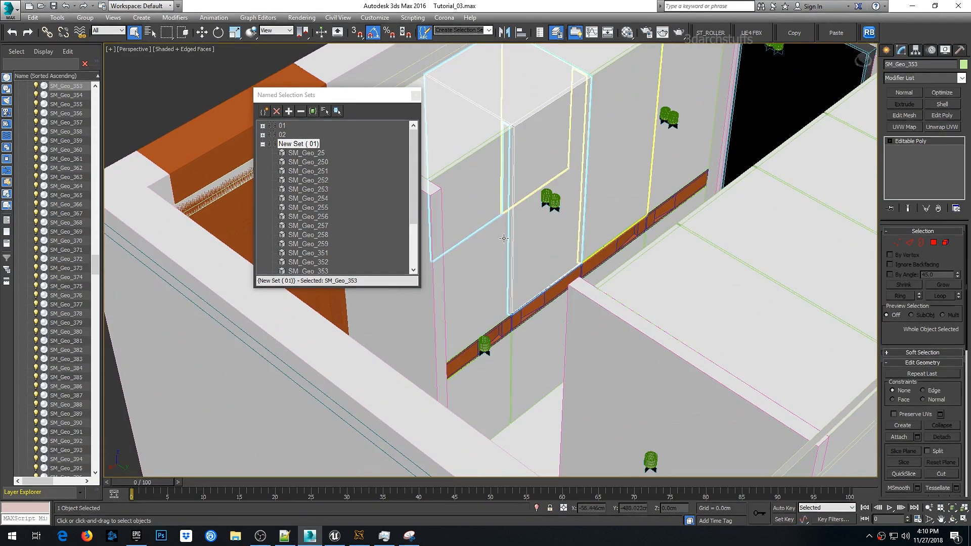
pyautogui.click(492, 244)
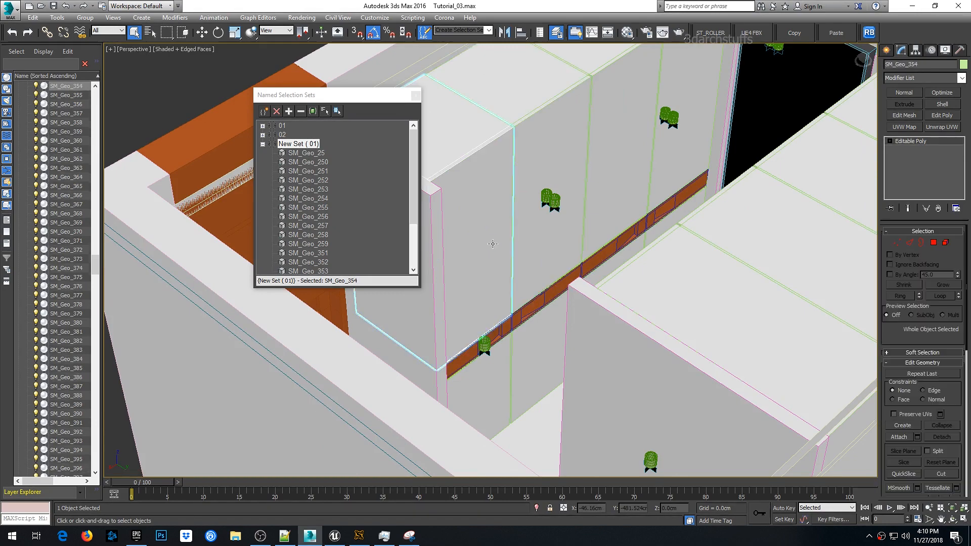
pyautogui.click(288, 111)
# - Select three more adjoining wardrobe panels and add them to New Set (01)
pyautogui.moveTo(645, 176)
pyautogui.mouseDown(button='middle')
pyautogui.moveTo(648, 147)
pyautogui.moveTo(656, 156)
pyautogui.moveTo(647, 158)
pyautogui.mouseUp(button='middle')
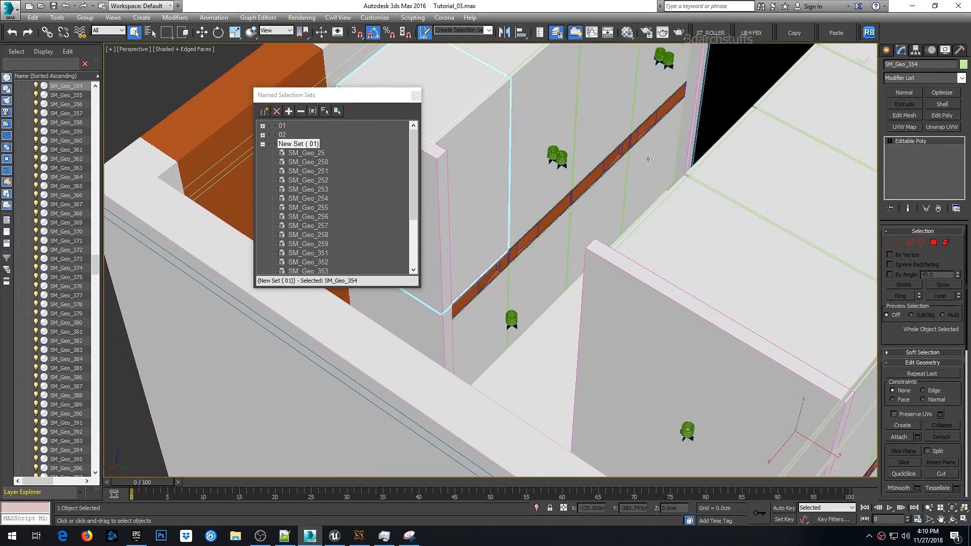
pyautogui.click(644, 165)
pyautogui.keyDown('ctrl'); pyautogui.click(593, 202); pyautogui.keyUp('ctrl')
pyautogui.keyDown('ctrl'); pyautogui.click(555, 243); pyautogui.keyUp('ctrl')
pyautogui.keyDown('ctrl'); pyautogui.click(487, 299); pyautogui.keyUp('ctrl')
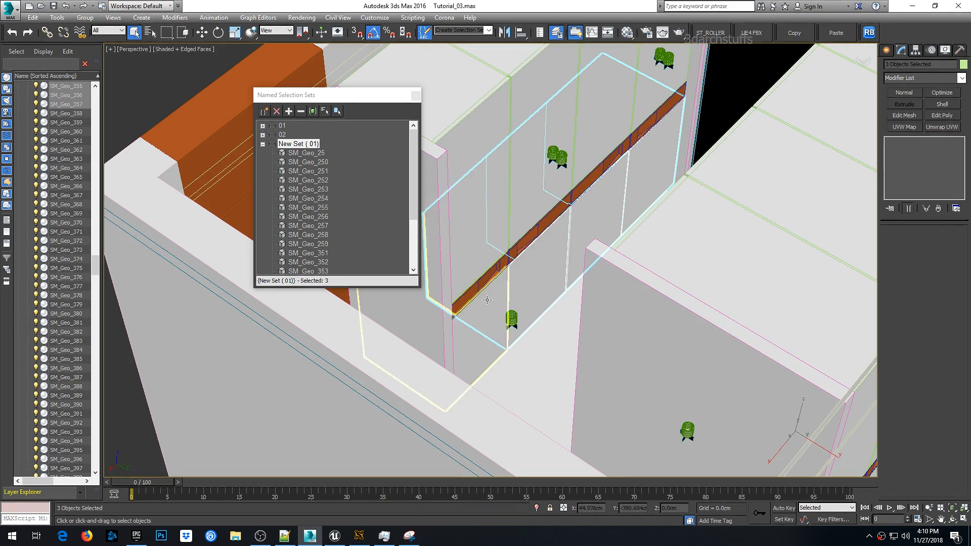
pyautogui.click(295, 112)
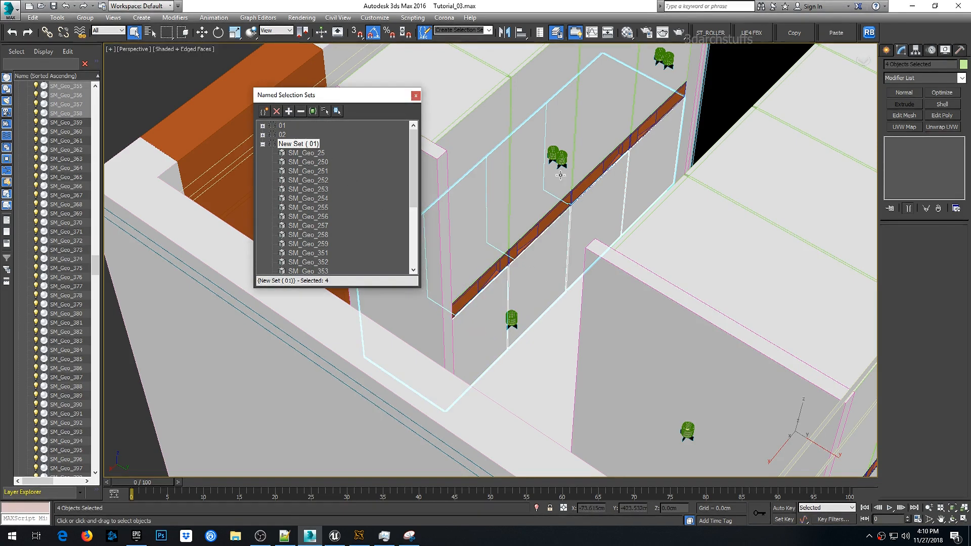
# - Select the whole New Set (01) from the named selection sets and isolate it in the viewport
pyautogui.click(263, 144)
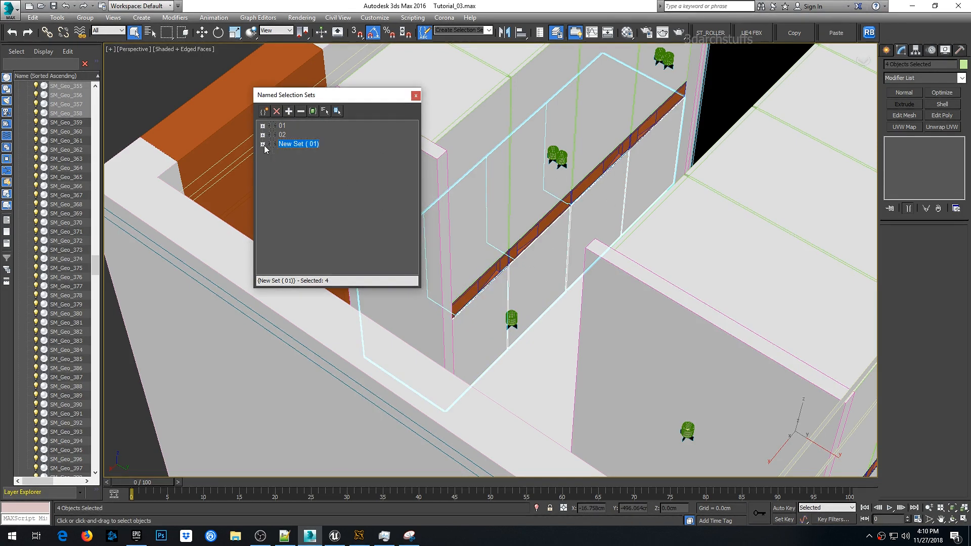
pyautogui.click(489, 30)
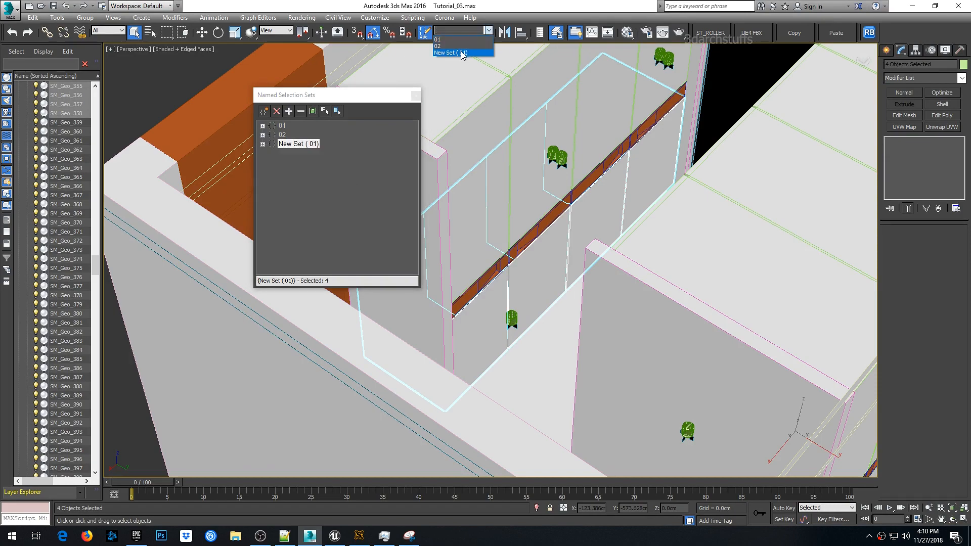
pyautogui.click(462, 55)
pyautogui.scroll(-6, 574, 198)
pyautogui.hotkey('alt', 'q')
pyautogui.moveTo(637, 215); pyautogui.dragTo(854, 205, button='middle')
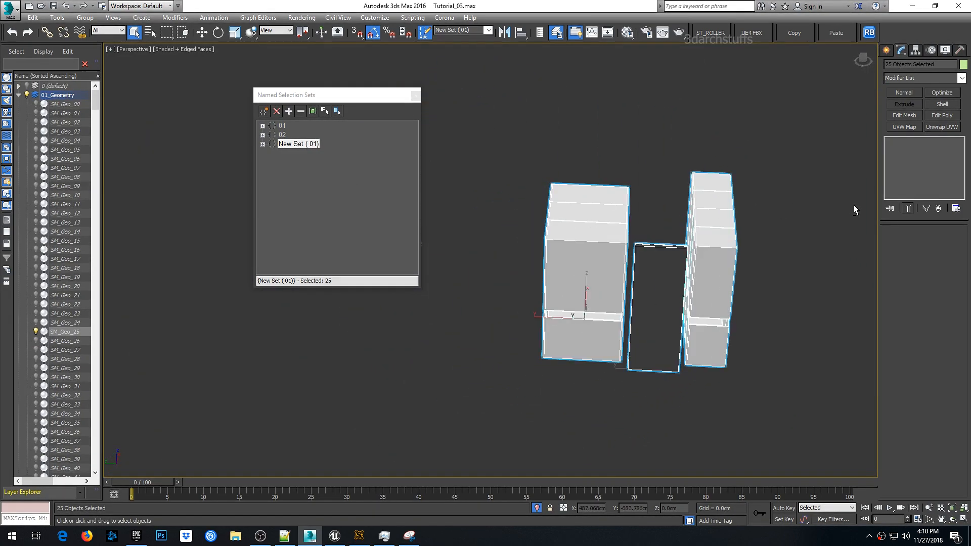
# - Select the wardrobe cabinet objects and create a new named selection set, New Set (02), from them
pyautogui.keyDown('alt'); pyautogui.moveTo(524, 199); pyautogui.dragTo(642, 208, button='middle'); pyautogui.keyUp('alt')
pyautogui.keyDown('alt'); pyautogui.moveTo(634, 204); pyautogui.dragTo(631, 203); pyautogui.keyUp('alt')
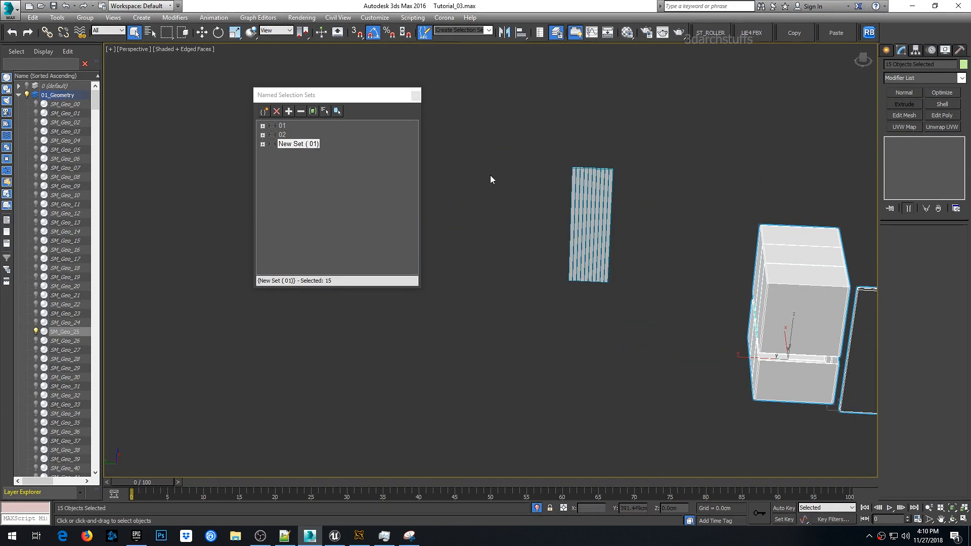
pyautogui.click(264, 112)
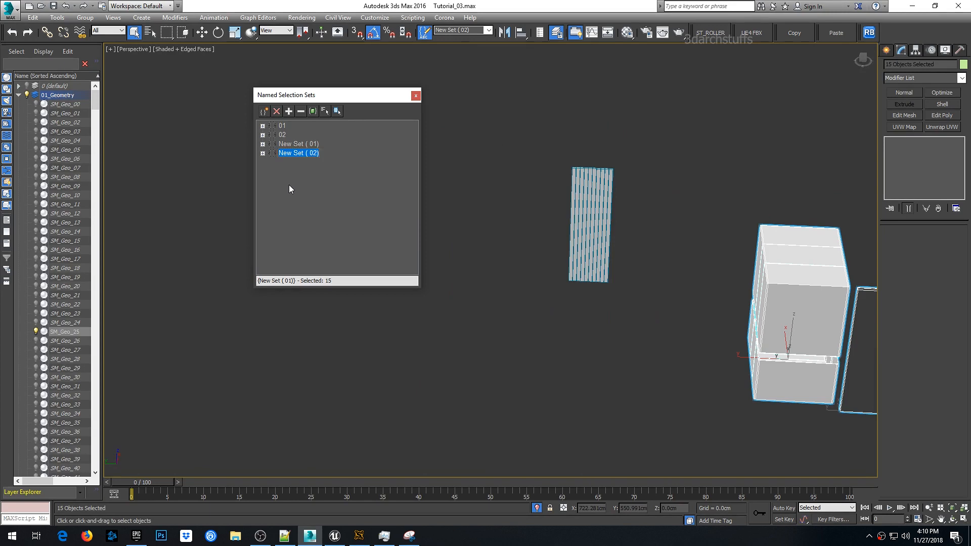
# - Reselect New Set (02) from the named selection sets and frame it in the viewport
pyautogui.click(494, 113)
pyautogui.click(463, 30)
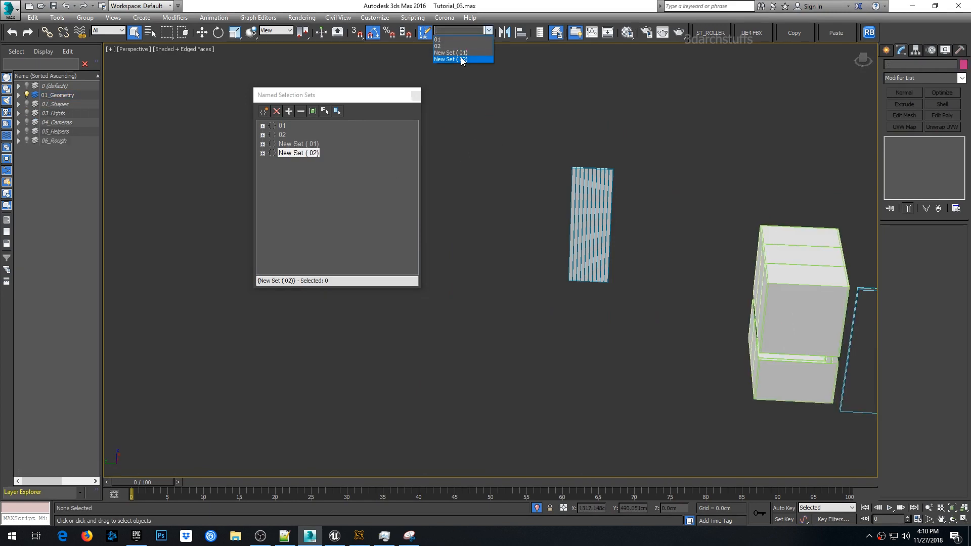
pyautogui.click(455, 60)
pyautogui.press('z')
pyautogui.moveTo(640, 193); pyautogui.dragTo(485, 166, button='middle')
pyautogui.scroll(-5, 694, 179)
pyautogui.scroll(4, 666, 178)
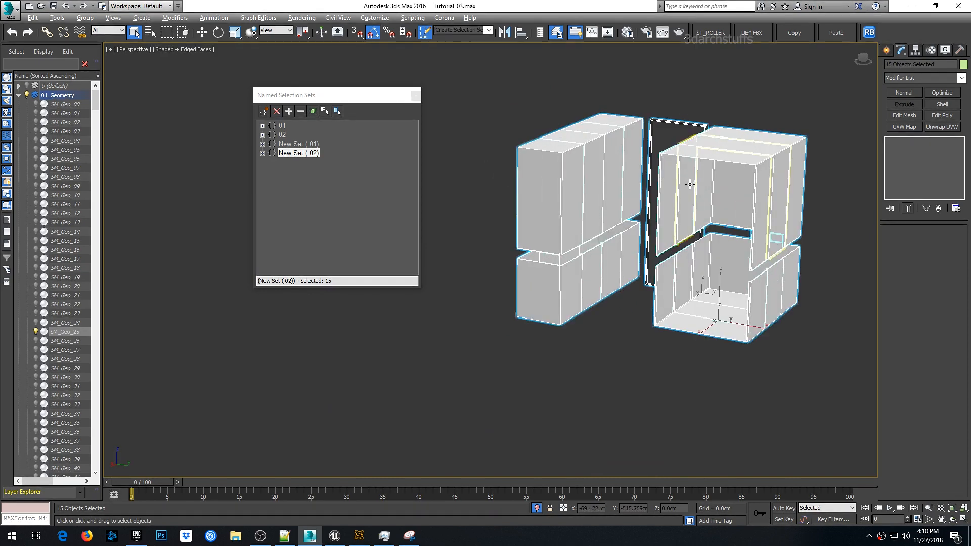
pyautogui.keyDown('alt'); pyautogui.moveTo(691, 180); pyautogui.dragTo(618, 217, button='middle'); pyautogui.keyUp('alt')
pyautogui.scroll(3, 628, 192)
pyautogui.scroll(-3, 619, 218)
pyautogui.press('alt')
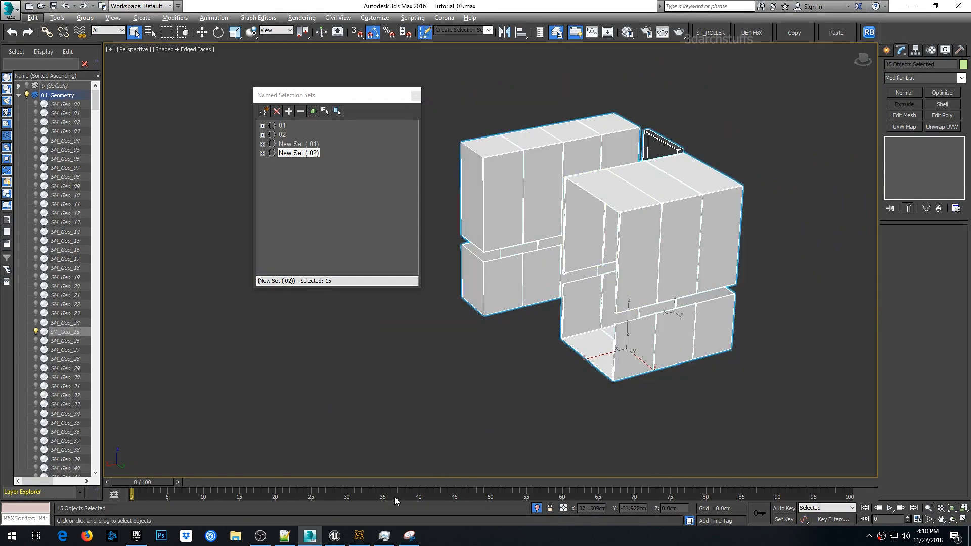
# - Switch to Unreal Editor and inspect the wardrobe in the viewport
pyautogui.click(334, 536)
pyautogui.scroll(-5, 440, 218)
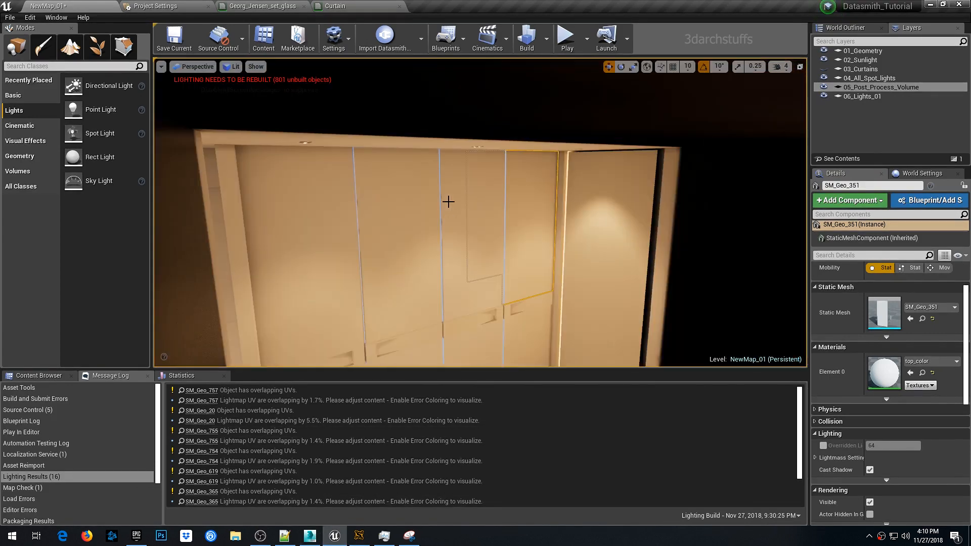
pyautogui.scroll(8, 448, 202)
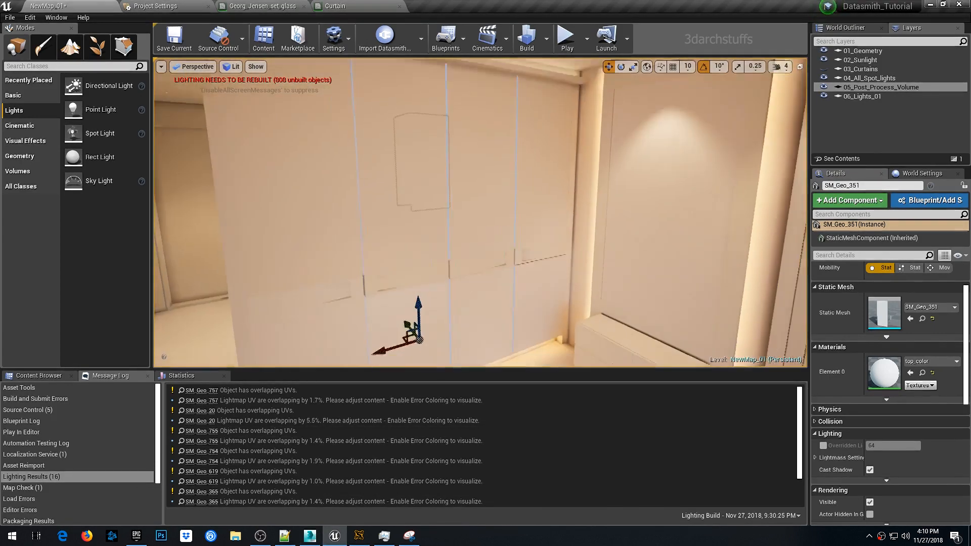
pyautogui.press('Escape')
pyautogui.moveTo(450, 187); pyautogui.dragTo(447, 165, button='right')
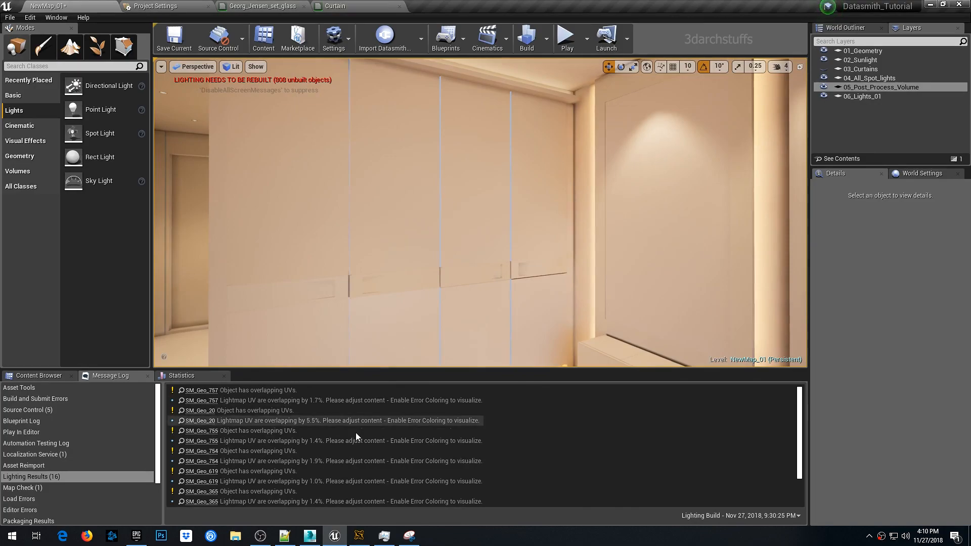
# - Switch to 3ds Max and apply a UVW Map modifier with Box mapping to the selected wardrobe set
pyautogui.click(310, 537)
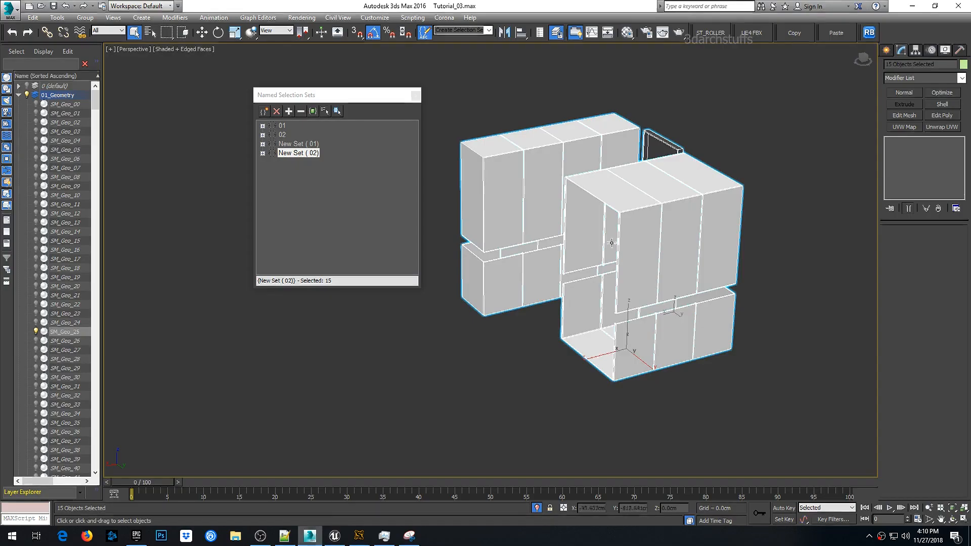
pyautogui.click(905, 127)
pyautogui.click(904, 288)
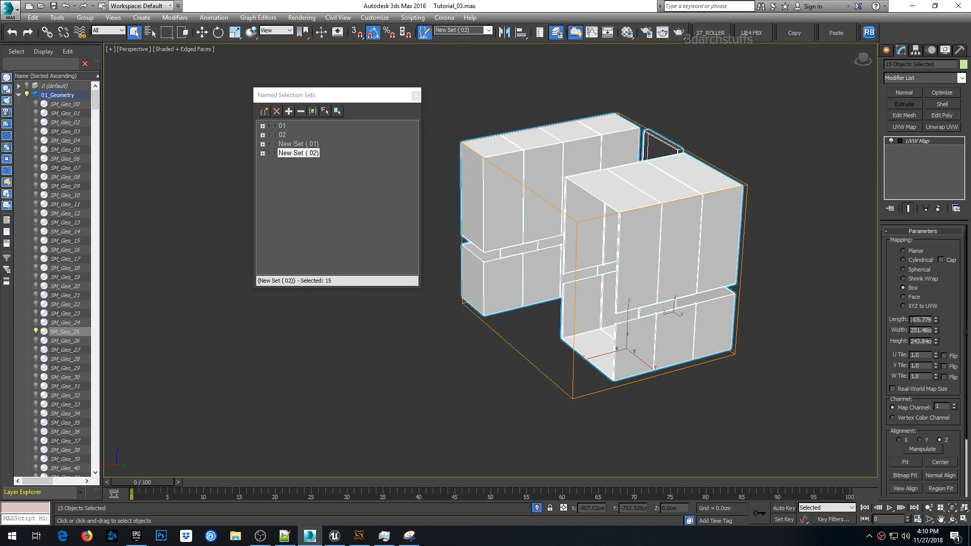
# - Set the UVW Map box size to 100 cm for length, width and height
pyautogui.write('100')
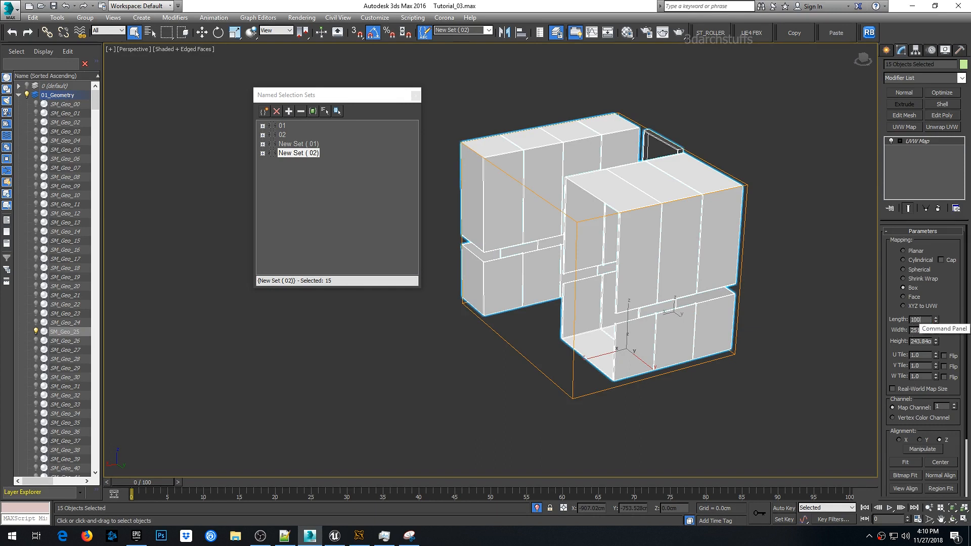
pyautogui.press('Tab')
pyautogui.write('100')
pyautogui.press('Tab')
pyautogui.write('1')
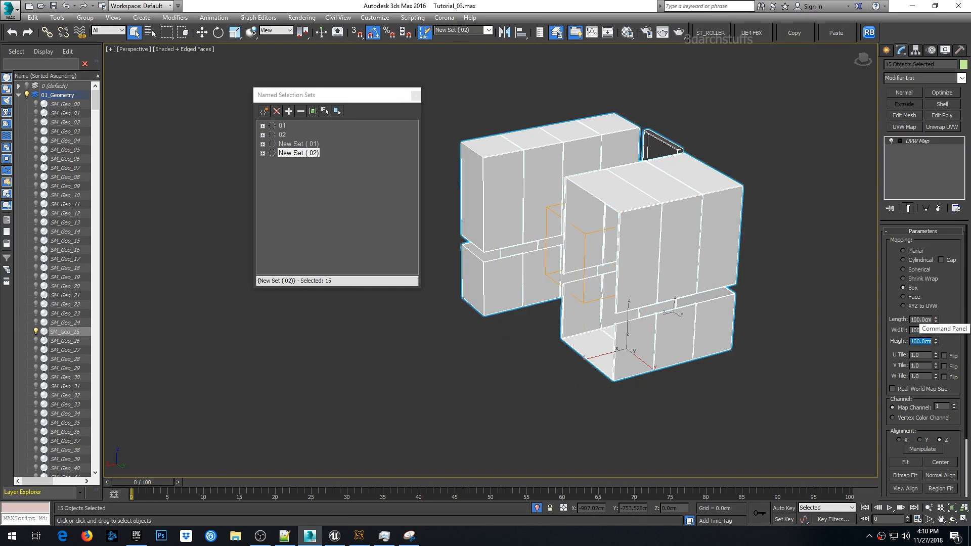
pyautogui.moveTo(690, 273); pyautogui.dragTo(714, 272, button='middle')
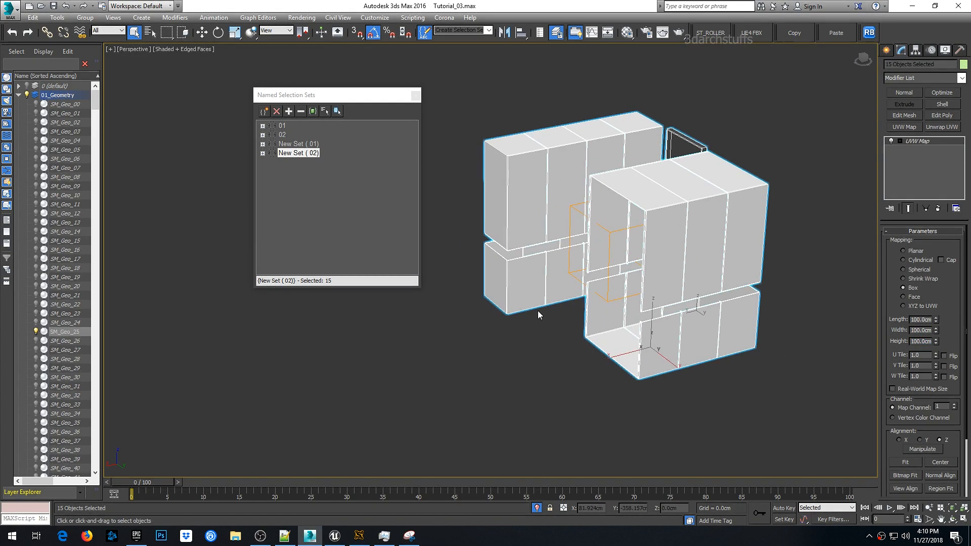
# - Convert the selected wardrobe set to Editable Poly
pyautogui.rightClick(547, 196)
pyautogui.moveTo(576, 299)
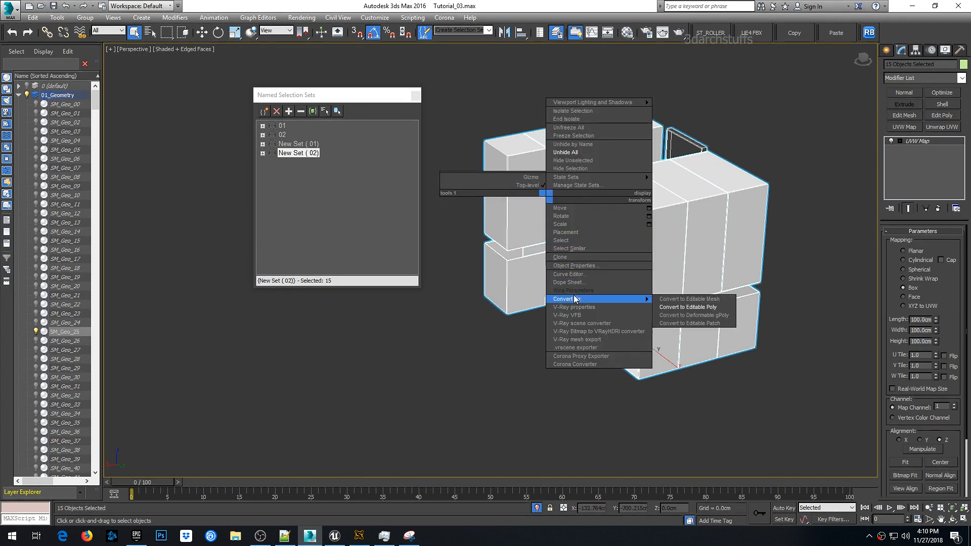
pyautogui.click(682, 307)
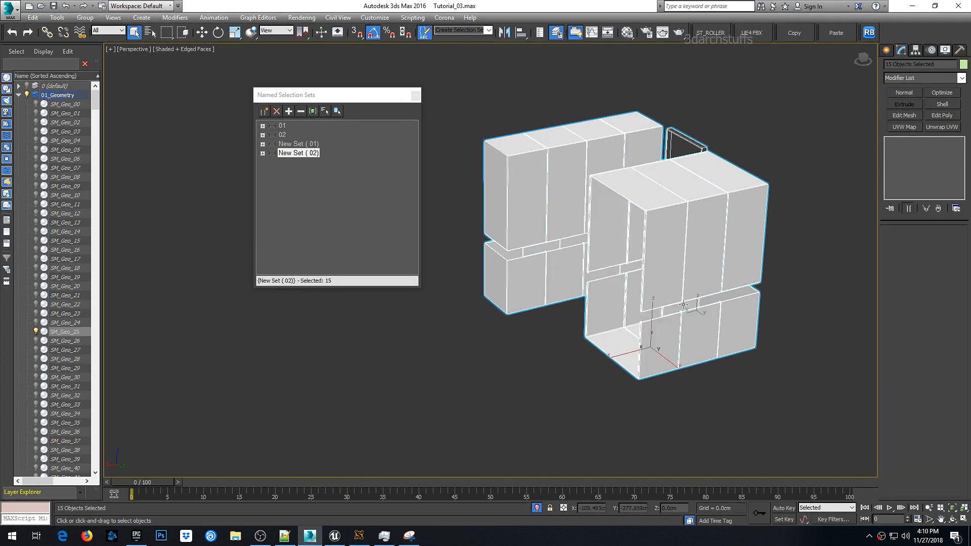
# - Export the selected wardrobe set to the Export folder as Export_02.udatasmith
pyautogui.click(9, 8)
pyautogui.moveTo(25, 158)
pyautogui.click(121, 85)
pyautogui.click(76, 78)
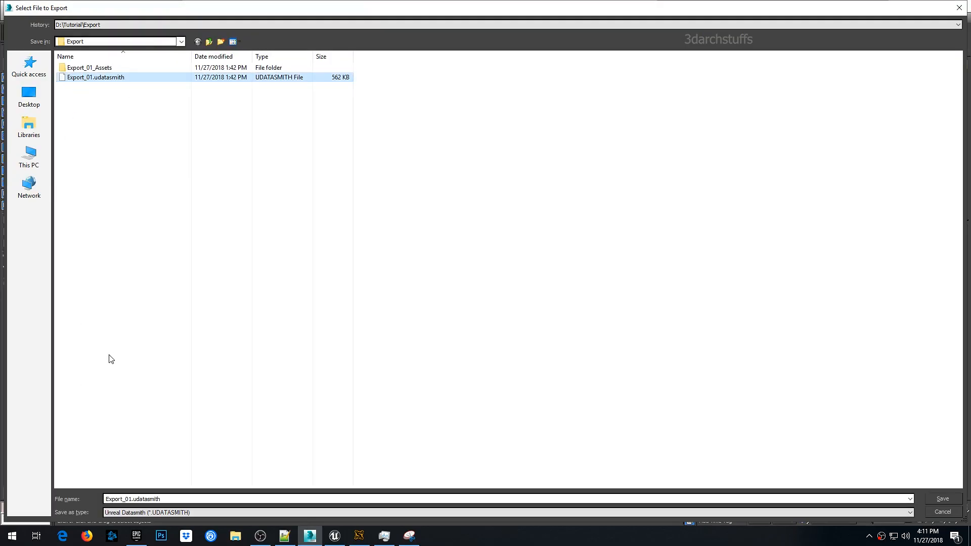
pyautogui.click(129, 499)
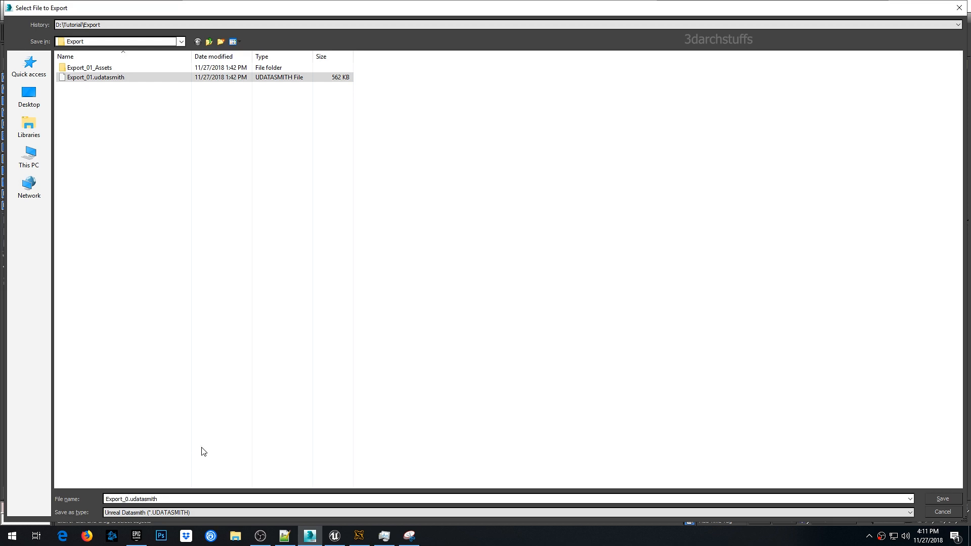
pyautogui.click(949, 500)
pyautogui.click(447, 296)
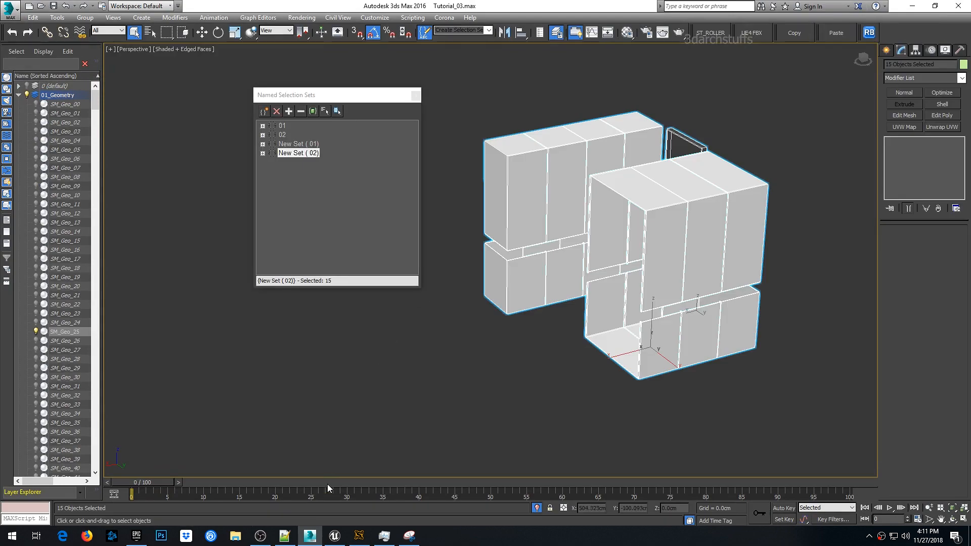
# - Switch to Unreal Editor and delete the old wardrobe door panels in the viewport
pyautogui.click(334, 536)
pyautogui.click(524, 165)
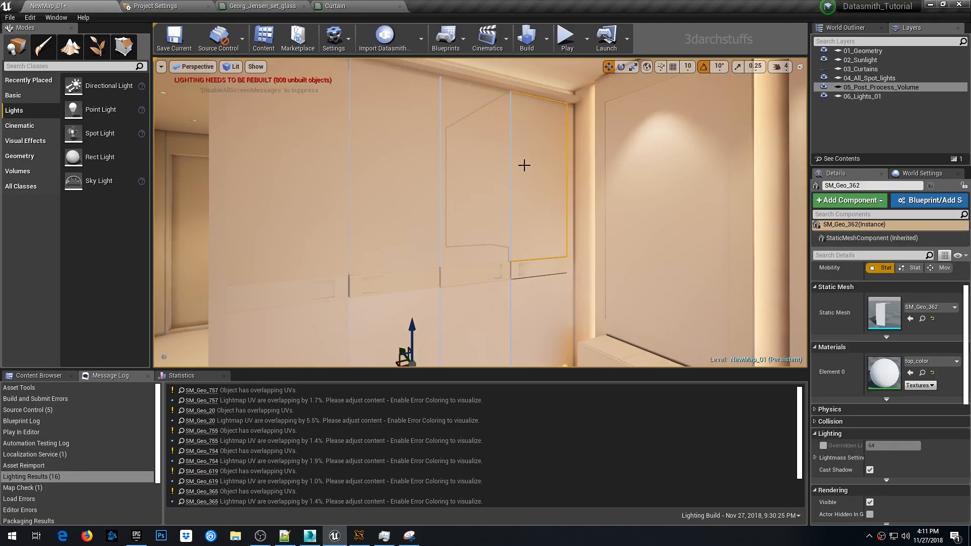
pyautogui.press('Delete')
pyautogui.click(531, 314)
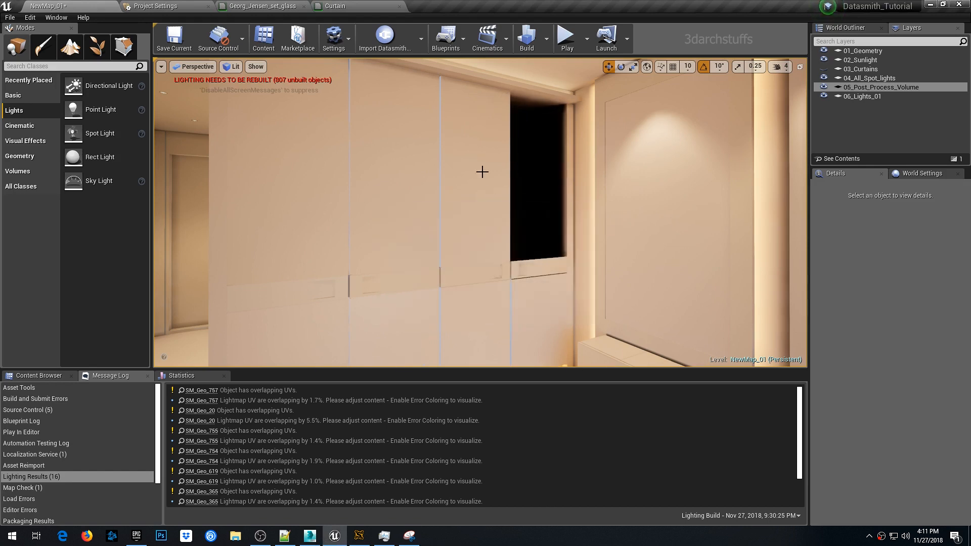
pyautogui.click(481, 172)
pyautogui.press('Delete')
pyautogui.click(531, 315)
pyautogui.click(406, 210)
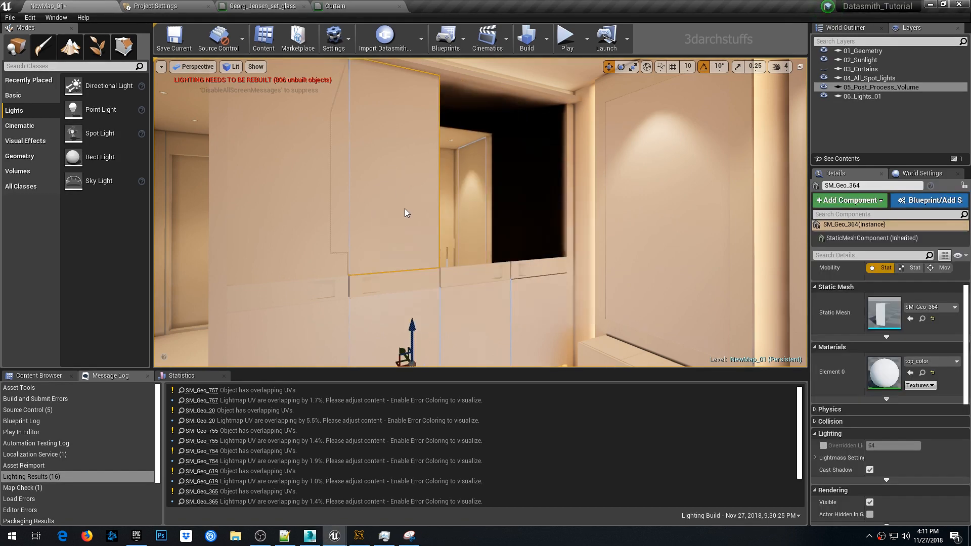
pyautogui.press('Delete')
pyautogui.click(531, 314)
# - Delete the remaining old wardrobe panels around the cabinet
pyautogui.moveTo(532, 314); pyautogui.dragTo(520, 219, button='right')
pyautogui.click(526, 247)
pyautogui.press('Delete')
pyautogui.click(532, 314)
pyautogui.click(447, 225)
pyautogui.press('Delete')
pyautogui.click(531, 314)
pyautogui.click(587, 166)
pyautogui.press('Delete')
pyautogui.click(531, 314)
pyautogui.moveTo(532, 314); pyautogui.dragTo(533, 404, button='right')
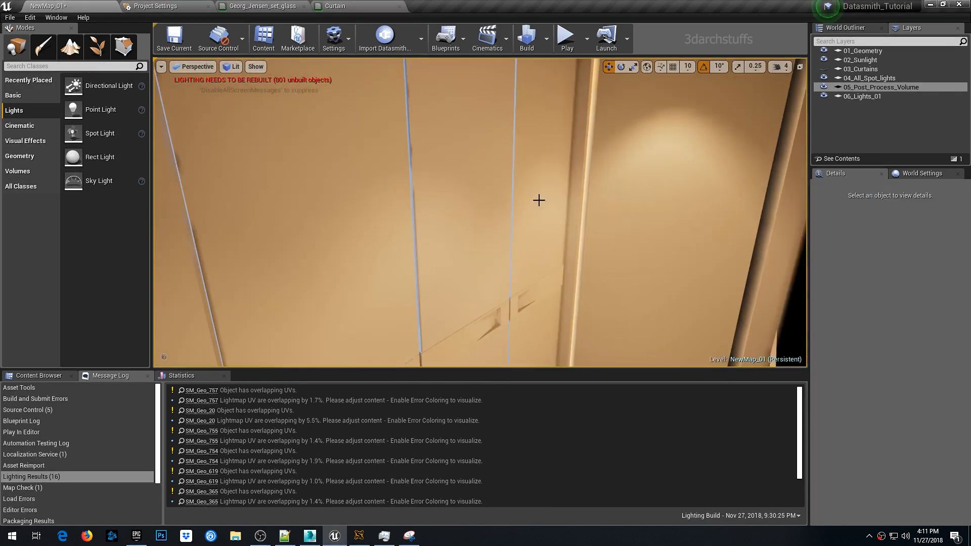
pyautogui.click(538, 199)
pyautogui.press('Delete')
pyautogui.click(532, 314)
pyautogui.click(455, 206)
pyautogui.press('Delete')
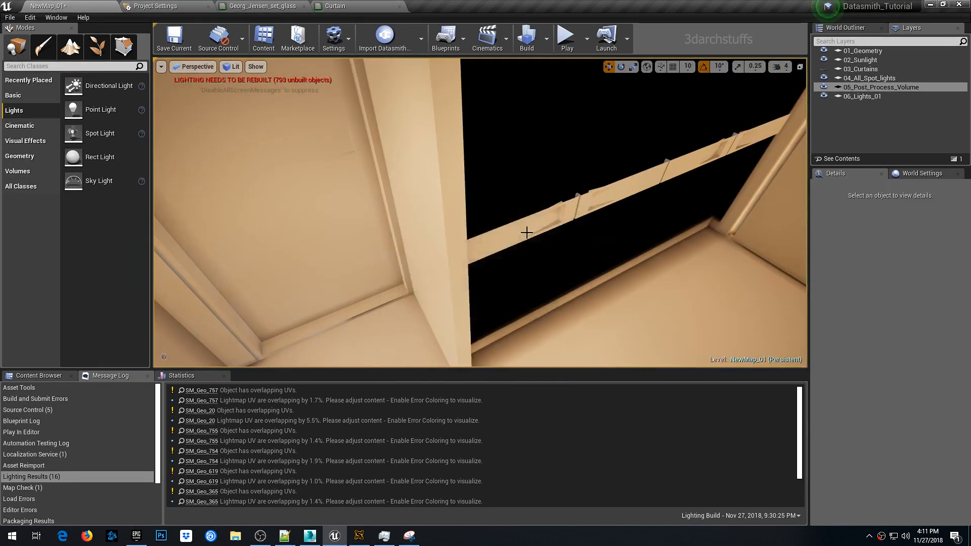
pyautogui.moveTo(526, 230); pyautogui.dragTo(526, 230, button='right')
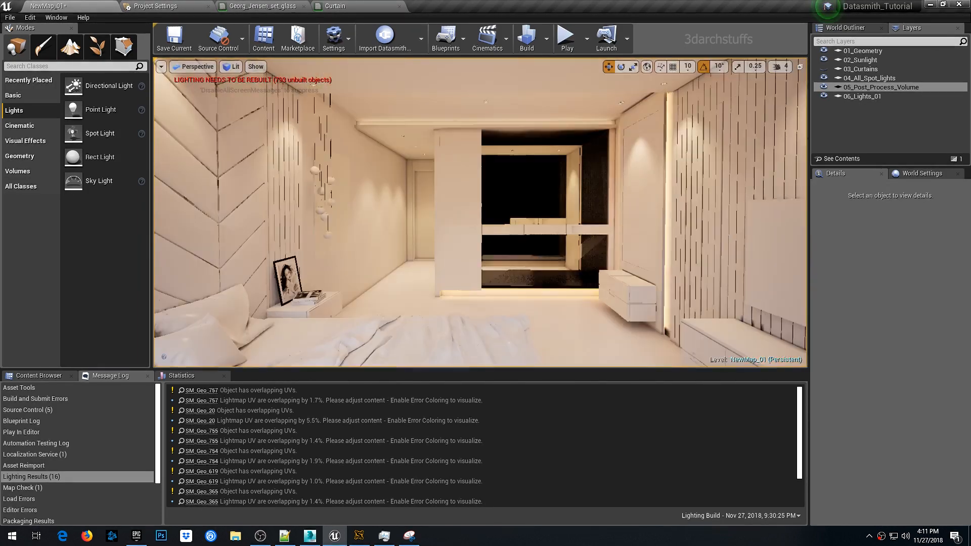
# - Import Export_02.udatasmith from D:\Tutorial\Export into Content with Datasmith
pyautogui.click(380, 43)
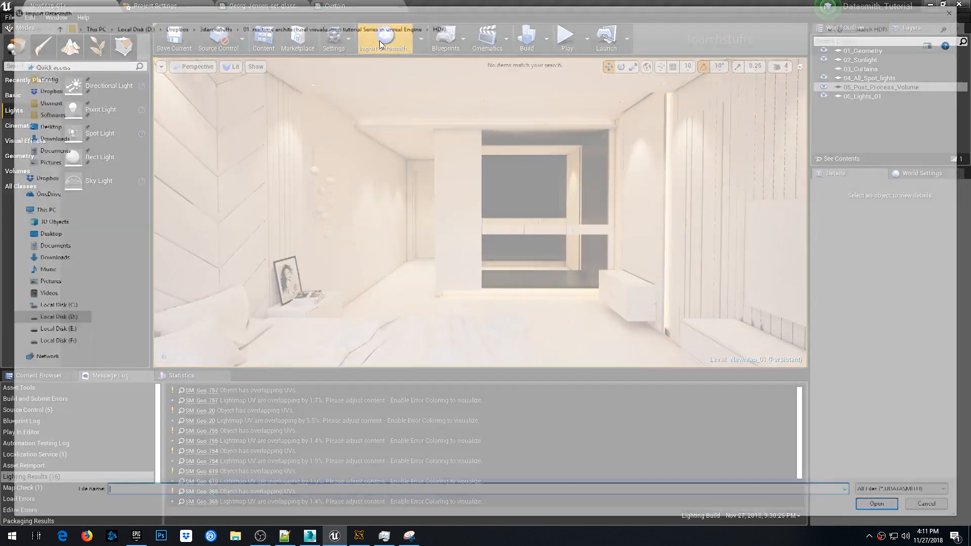
pyautogui.click(58, 320)
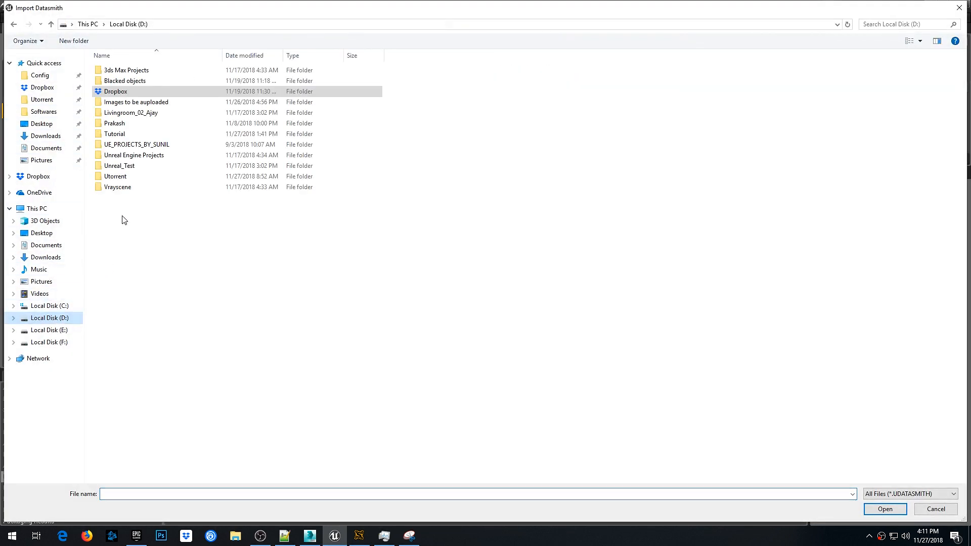
pyautogui.doubleClick(119, 135)
pyautogui.click(116, 93)
pyautogui.doubleClick(116, 93)
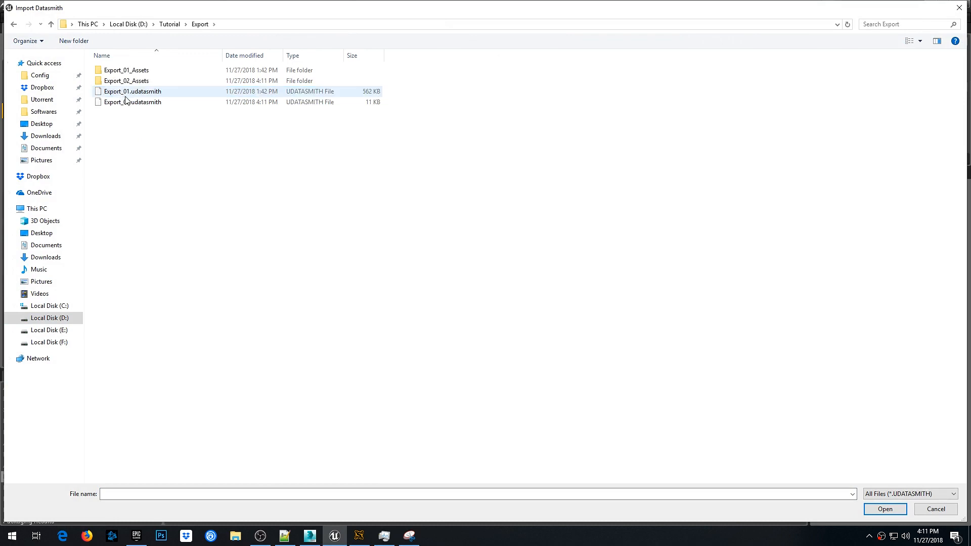
pyautogui.click(130, 102)
pyautogui.click(885, 509)
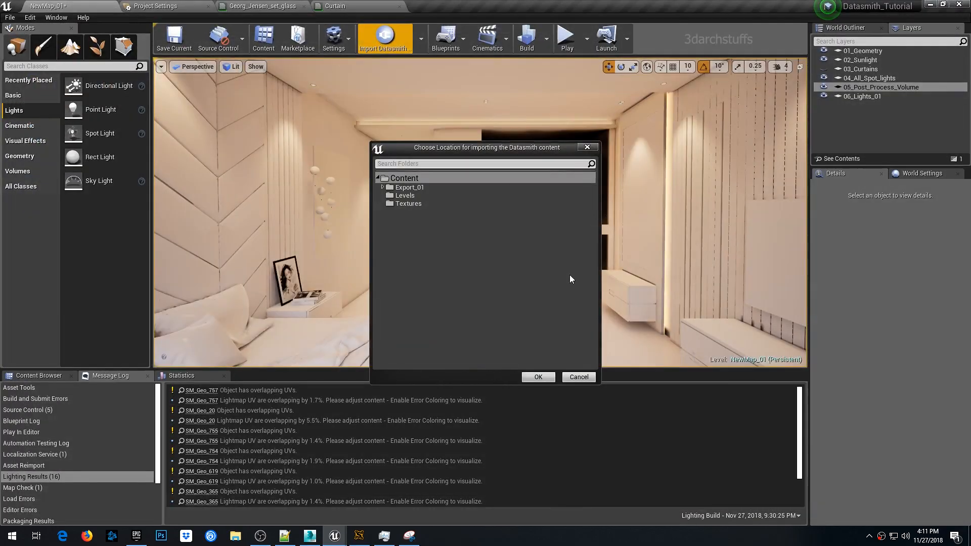
pyautogui.click(537, 377)
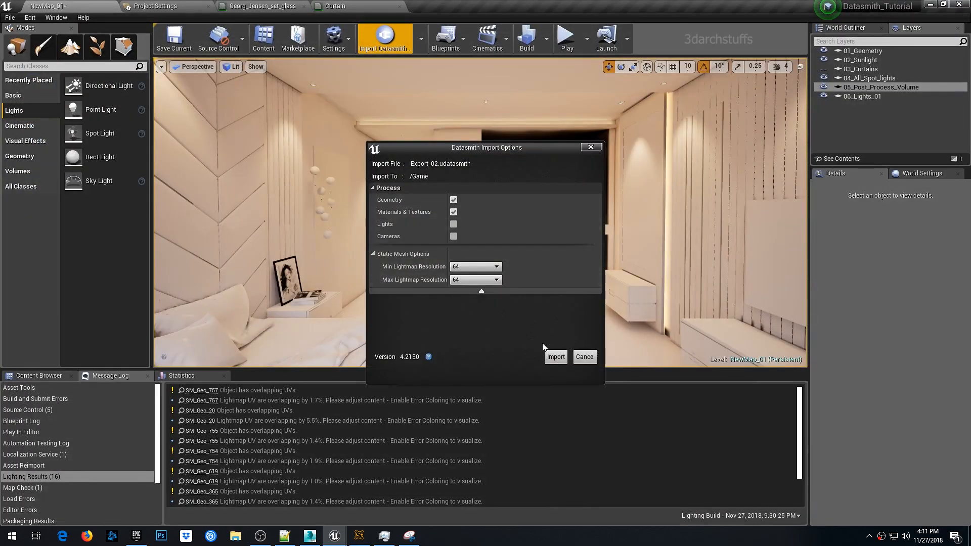
pyautogui.click(556, 357)
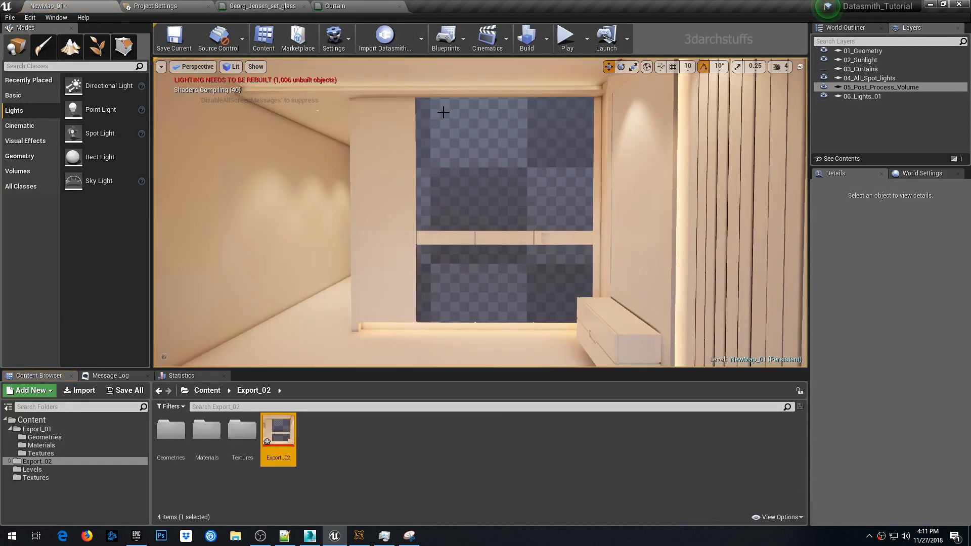
# - Inspect the newly imported wardrobe panels in the viewport
pyautogui.moveTo(444, 112); pyautogui.dragTo(557, 188, button='right')
pyautogui.moveTo(557, 188); pyautogui.dragTo(486, 249, button='middle')
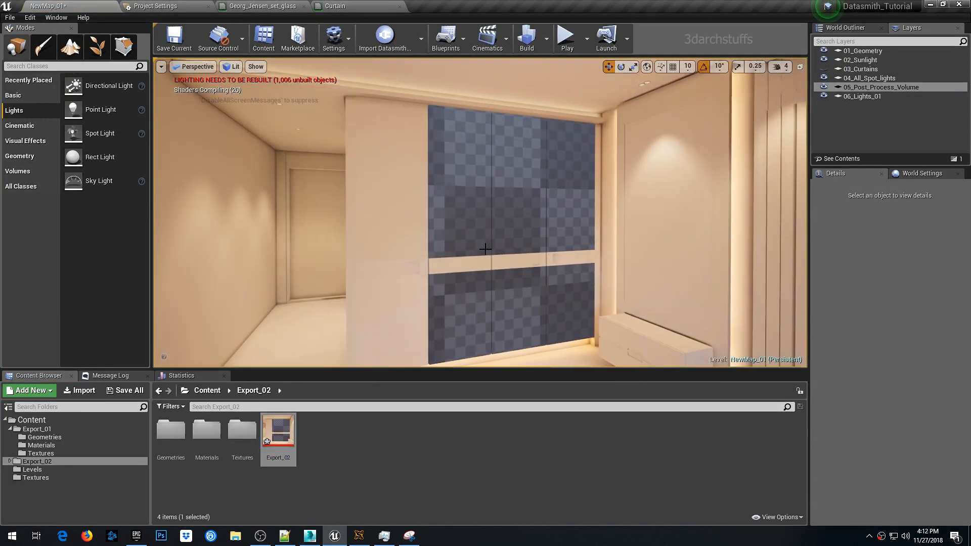
pyautogui.click(502, 206)
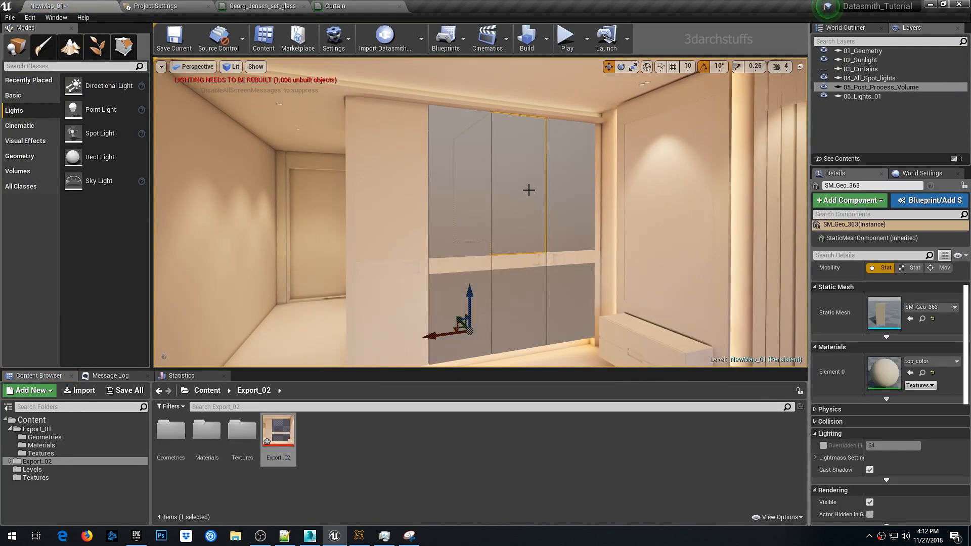
pyautogui.moveTo(529, 190); pyautogui.dragTo(551, 187, button='right')
pyautogui.scroll(-5, 550, 187)
pyautogui.press('Escape')
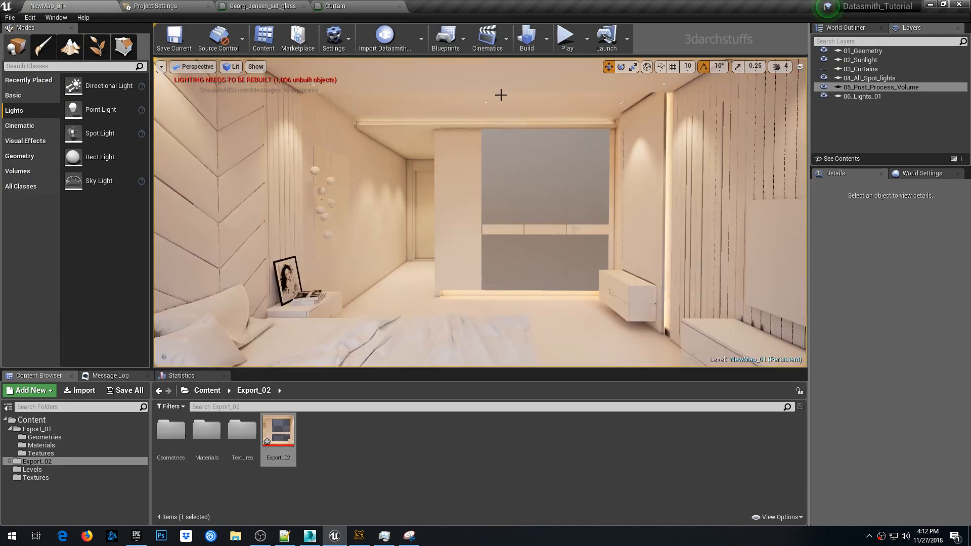
# - Start a lighting build and close the Curtain and Georg_Jensen_set_glass material editor tabs
pyautogui.click(526, 36)
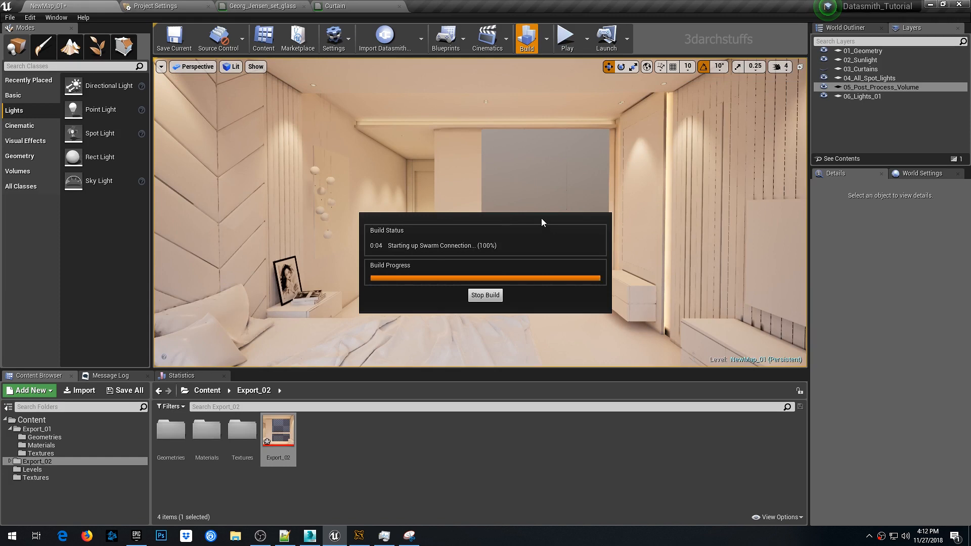
pyautogui.click(399, 7)
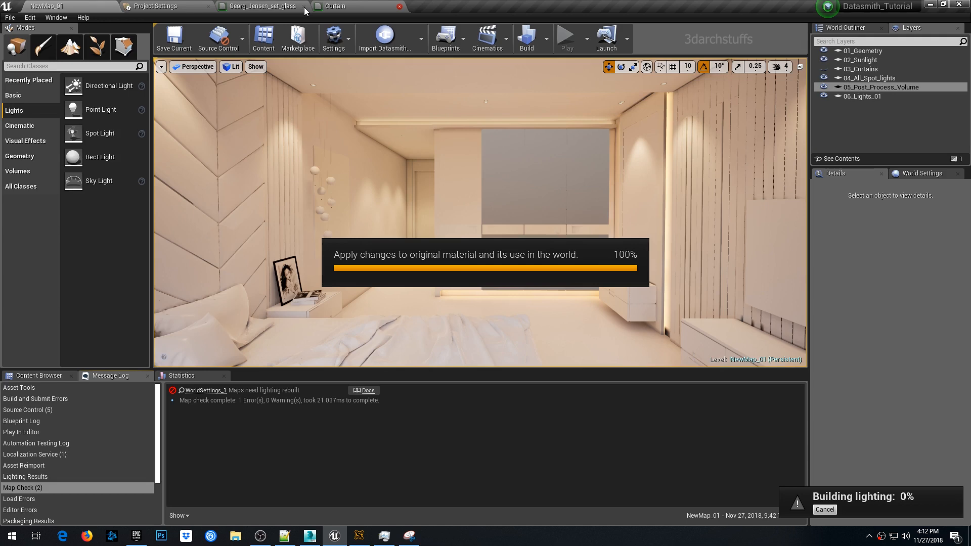
pyautogui.click(304, 7)
pyautogui.click(517, 304)
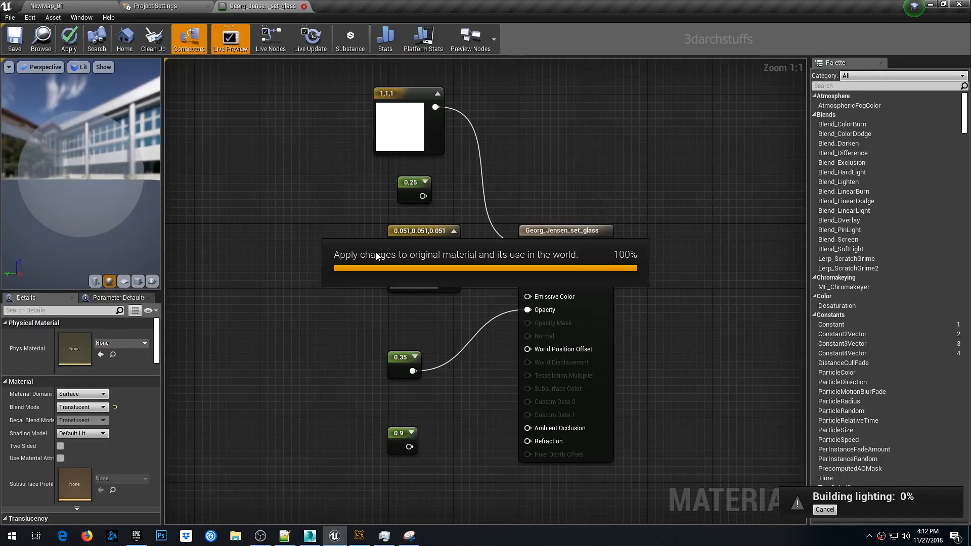
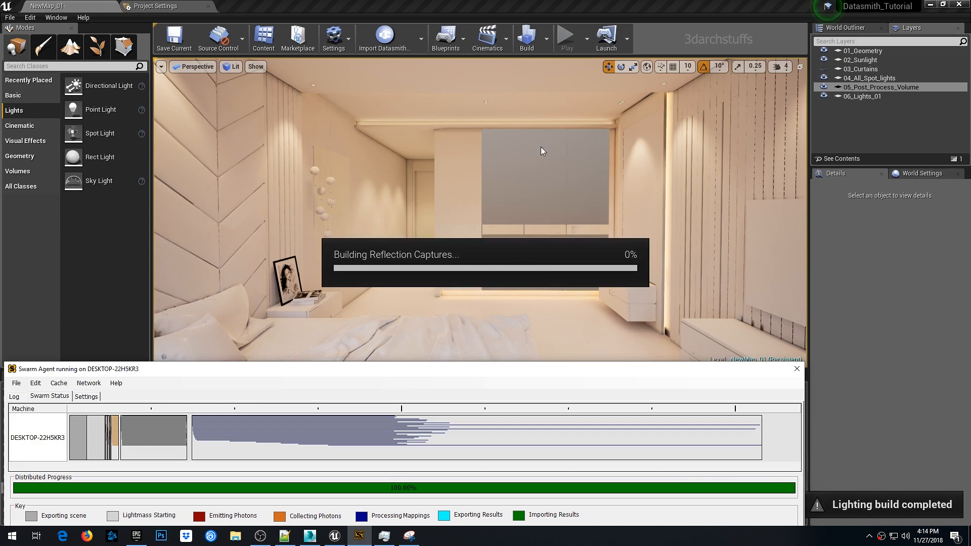
# - Open the top_color material of the wardrobe door panel for editing
pyautogui.scroll(6, 529, 150)
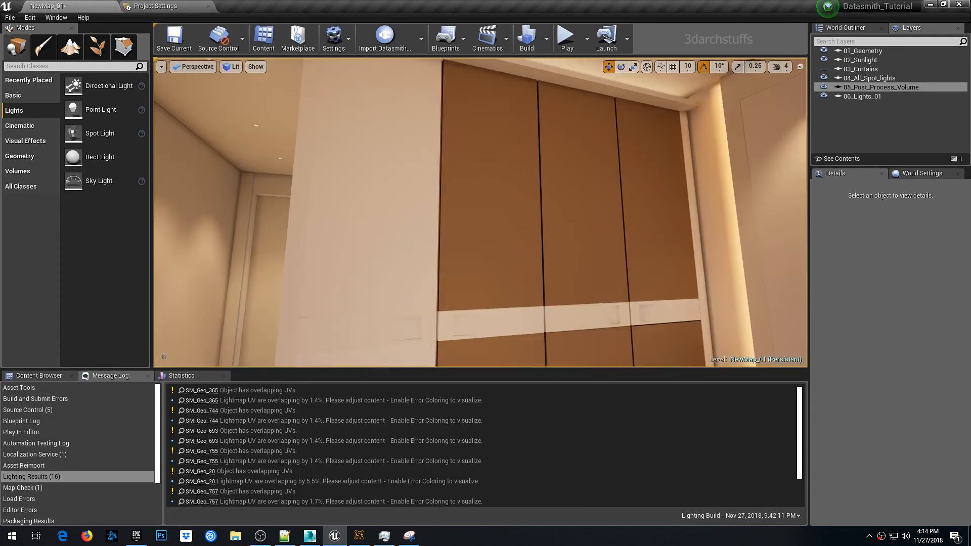
pyautogui.click(521, 167)
pyautogui.doubleClick(879, 372)
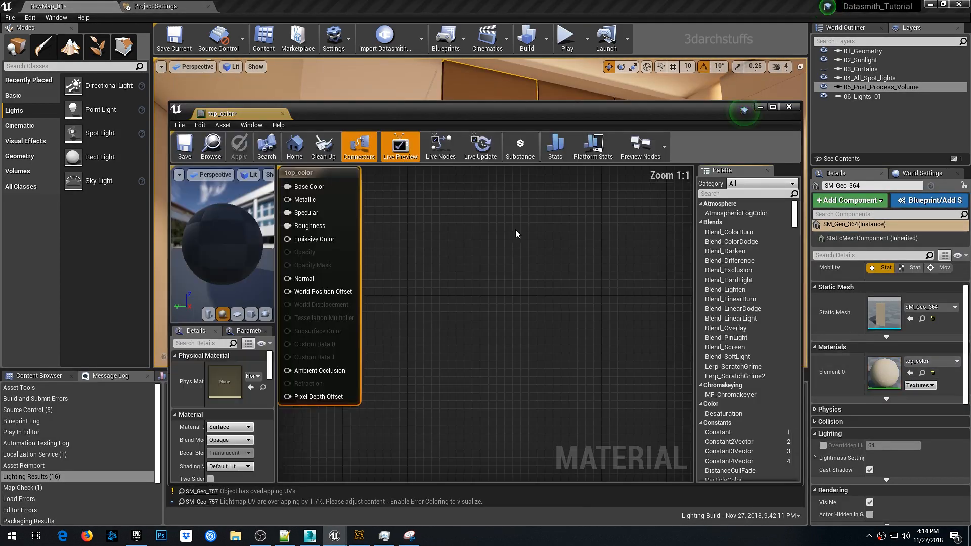
# - Dock the material editor window as a tab in the main editor
pyautogui.moveTo(516, 230); pyautogui.dragTo(681, 268, button='right')
pyautogui.click(283, 113)
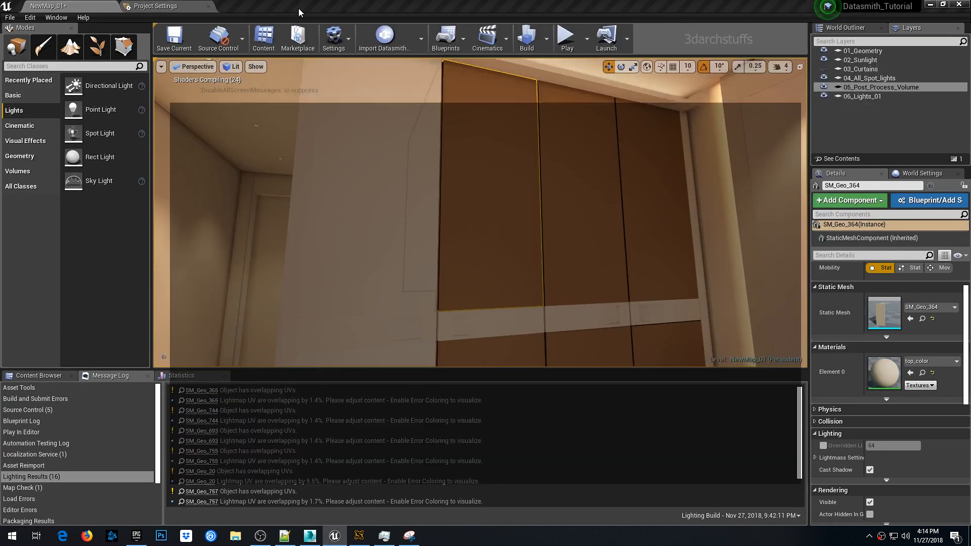
pyautogui.moveTo(299, 9); pyautogui.dragTo(299, 10)
pyautogui.moveTo(322, 139); pyautogui.dragTo(474, 209, button='right')
pyautogui.moveTo(430, 239); pyautogui.dragTo(383, 186)
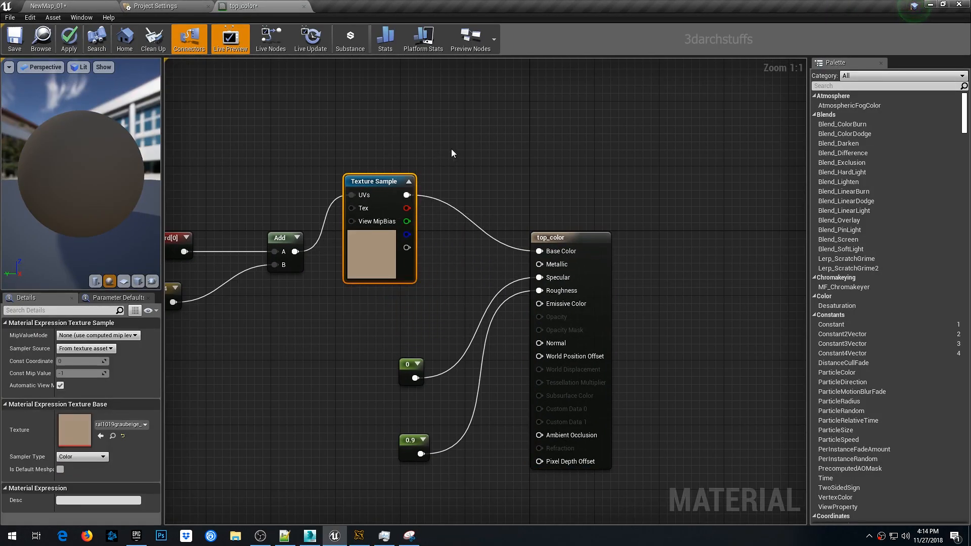
# - Add a Constant3Vector node wired into the material's Base Color
pyautogui.moveTo(456, 126); pyautogui.dragTo(470, 162, button='right')
pyautogui.moveTo(842, 343); pyautogui.dragTo(538, 304)
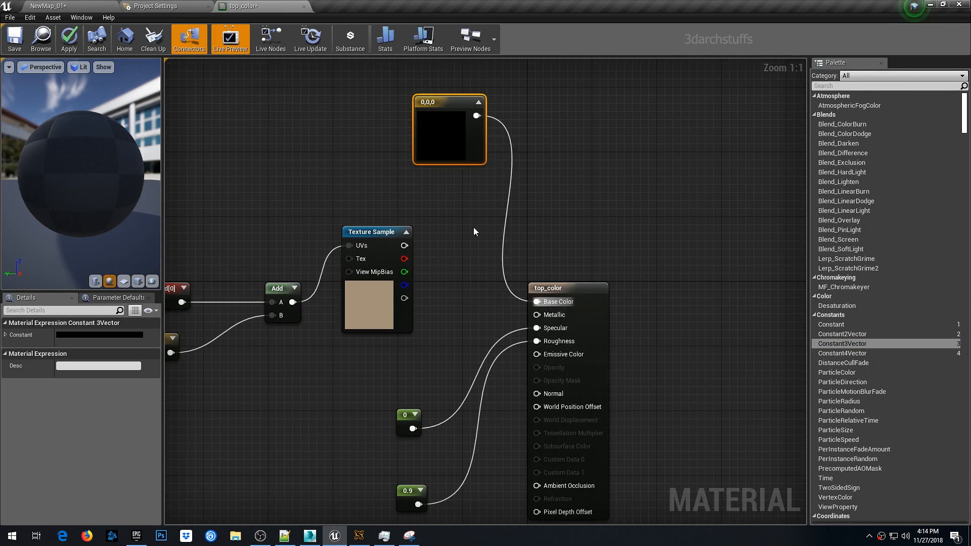
# - Connect the 0 constant to Roughness and set its value to 0.25
pyautogui.moveTo(413, 429); pyautogui.dragTo(537, 344)
pyautogui.moveTo(426, 413); pyautogui.dragTo(415, 419)
pyautogui.click(408, 416)
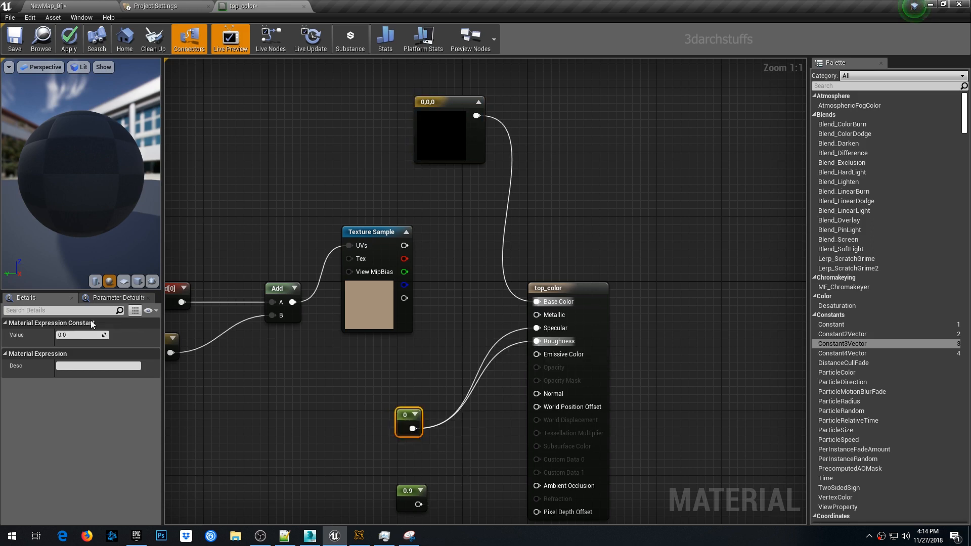
pyautogui.click(78, 335)
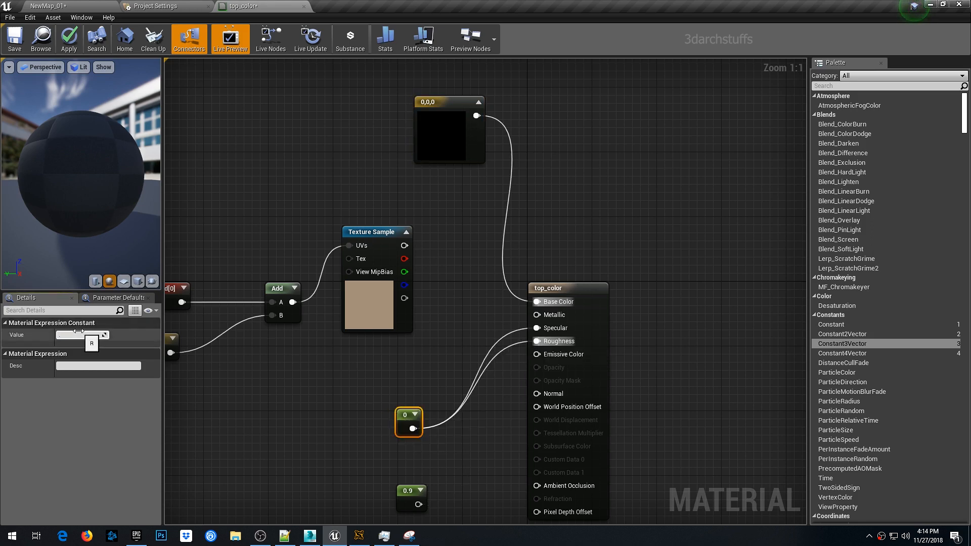
# - Set the Constant3Vector color to white, 1,1,1
pyautogui.doubleClick(440, 135)
pyautogui.moveTo(592, 188); pyautogui.dragTo(591, 169)
pyautogui.click(596, 377)
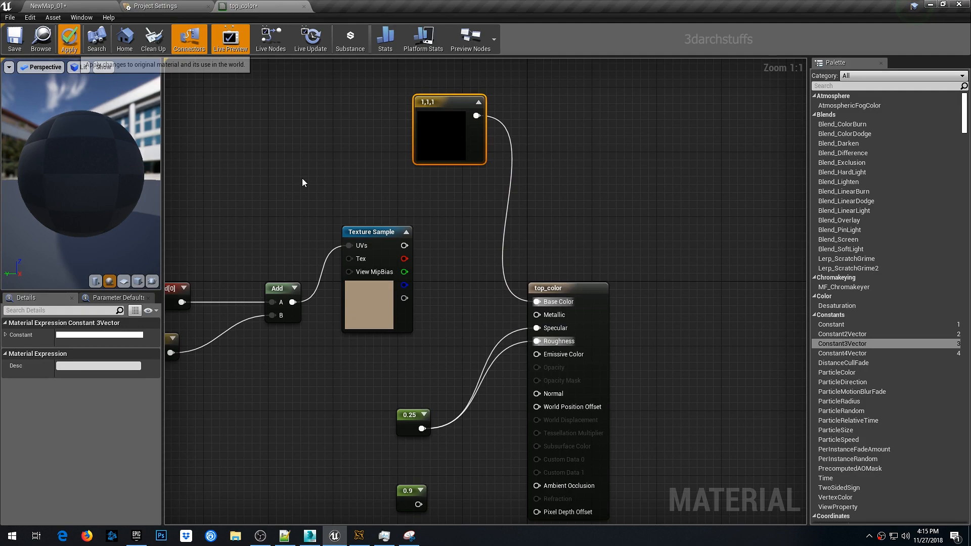
# - Open the CHROME_SS material of the wardrobe niche frame from the level viewport
pyautogui.click(97, 9)
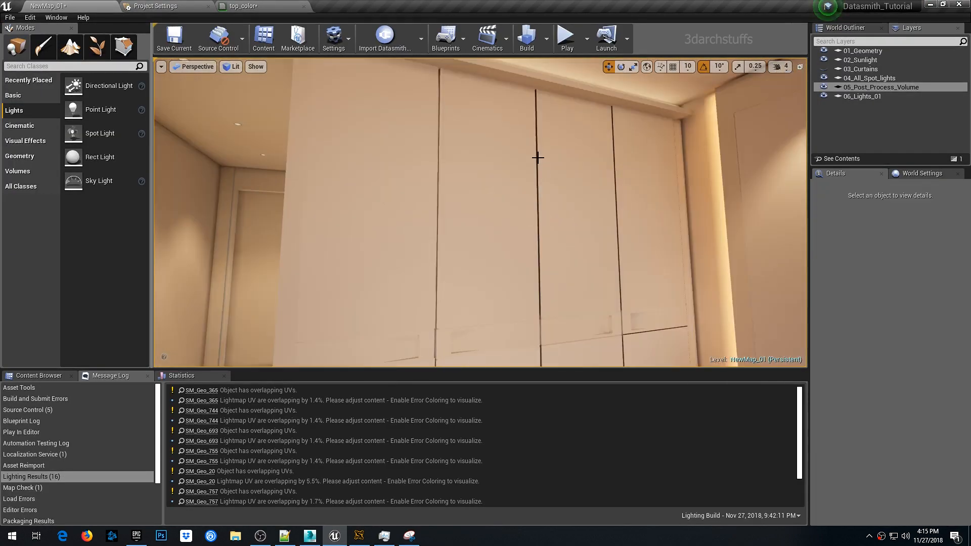
pyautogui.moveTo(538, 158); pyautogui.dragTo(582, 157, button='right')
pyautogui.click(537, 158)
pyautogui.moveTo(523, 162); pyautogui.dragTo(513, 151, button='right')
pyautogui.scroll(6, 526, 171)
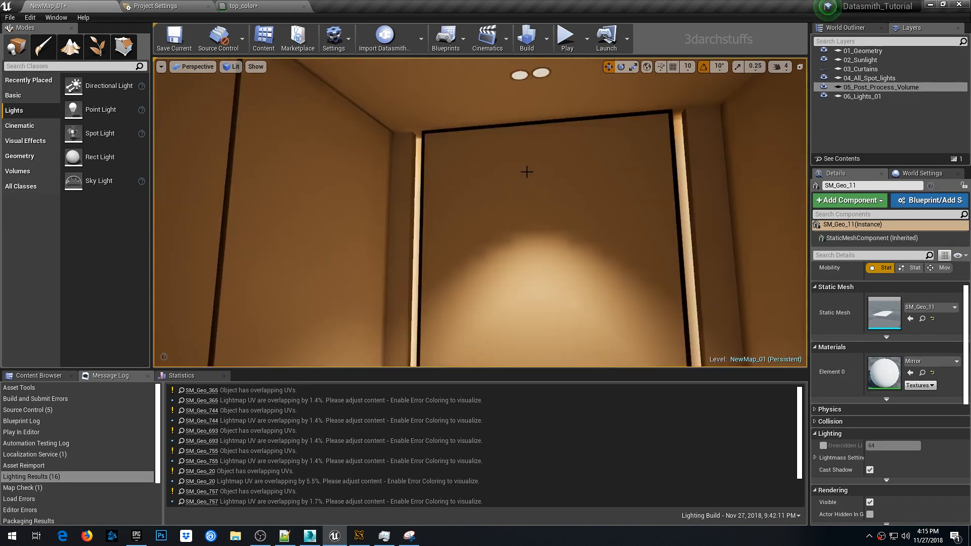
pyautogui.scroll(-2, 526, 171)
pyautogui.scroll(-3, 538, 179)
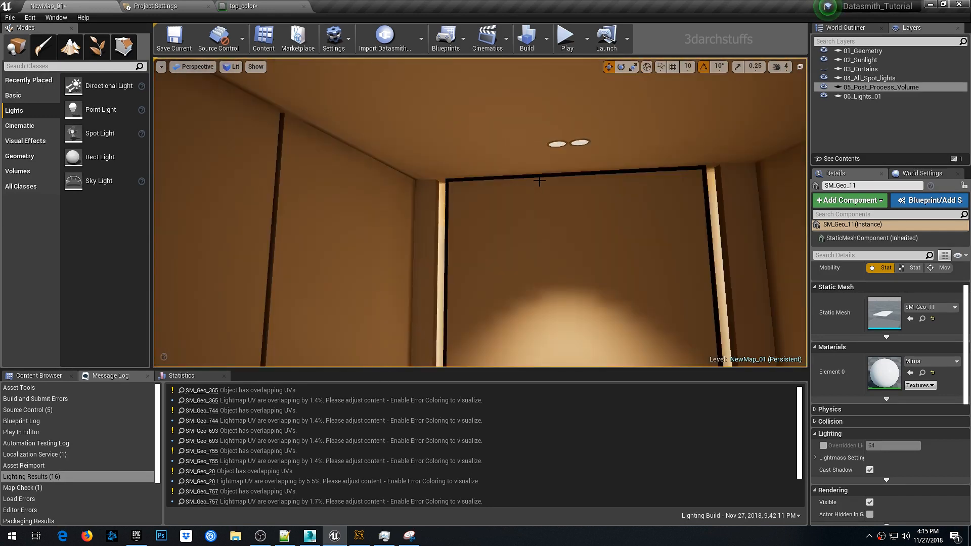
pyautogui.moveTo(539, 180); pyautogui.dragTo(589, 175, button='right')
pyautogui.click(572, 193)
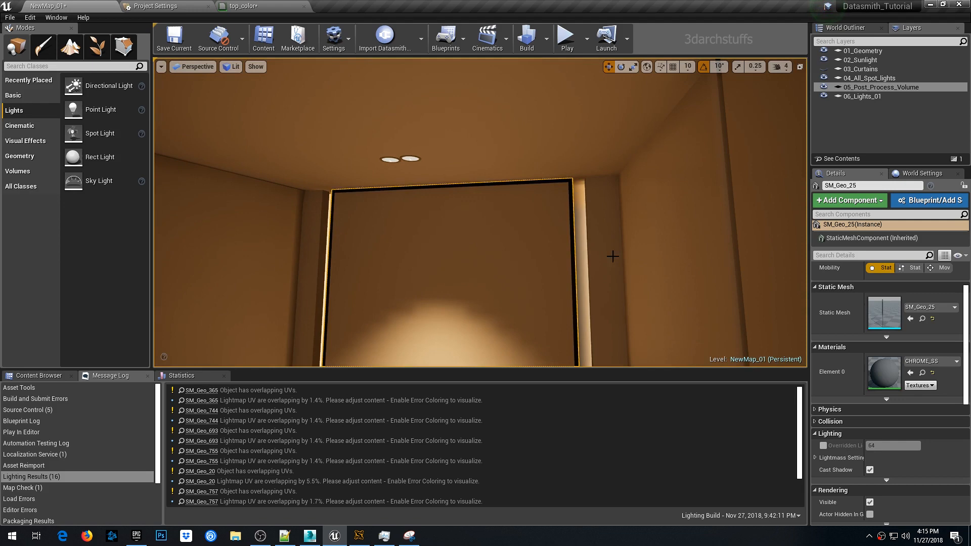
pyautogui.doubleClick(871, 370)
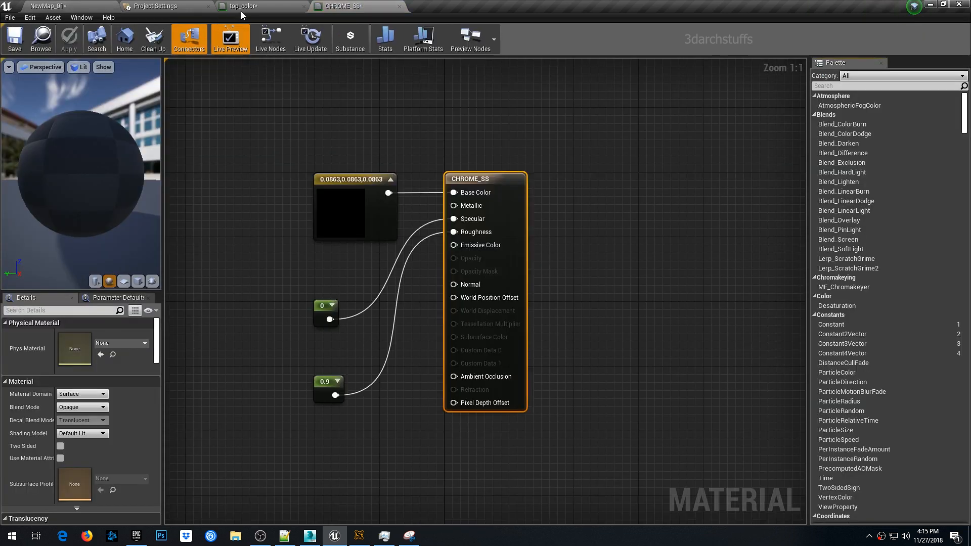
# - Copy the white Constant3Vector and the 0.25 constant from the top_color material
pyautogui.click(243, 9)
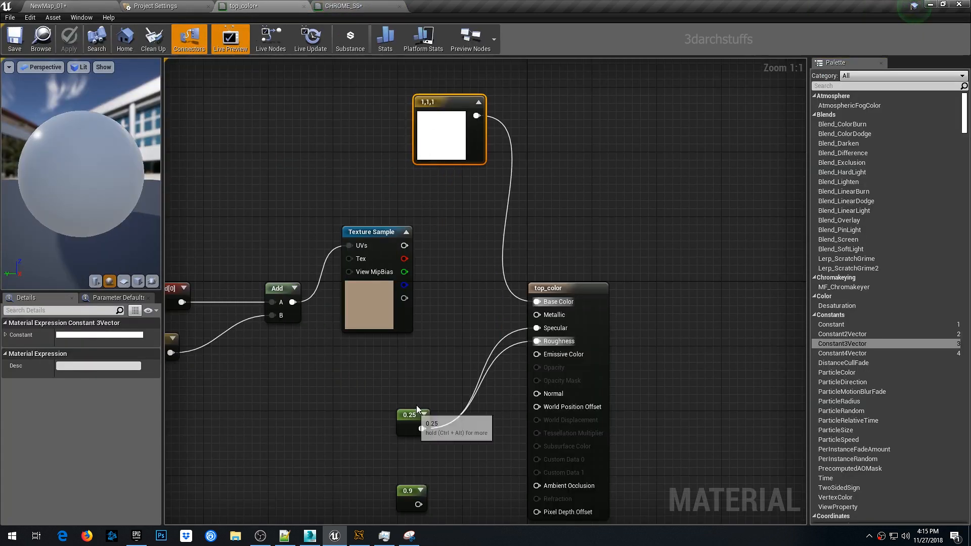
pyautogui.moveTo(413, 415); pyautogui.dragTo(439, 183)
pyautogui.keyDown('ctrl'); pyautogui.click(447, 108); pyautogui.keyUp('ctrl')
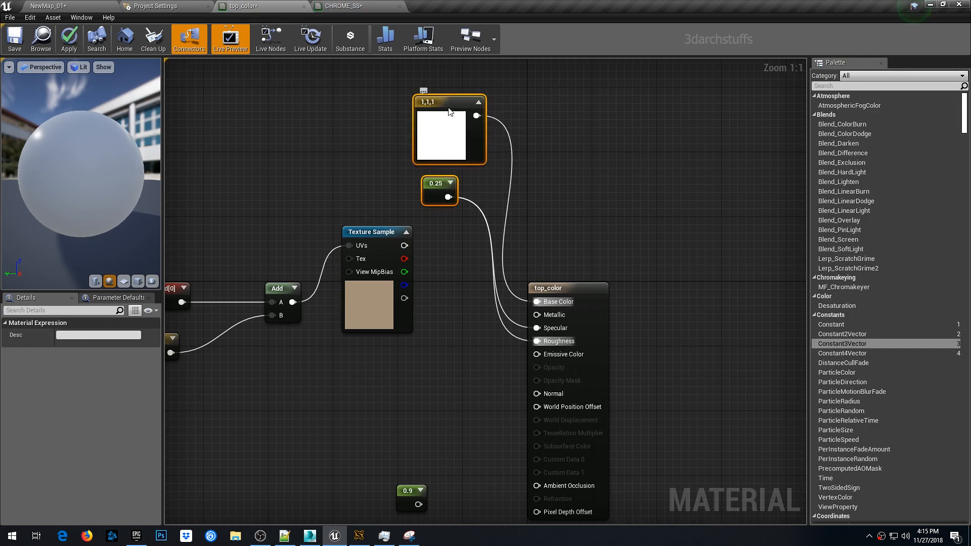
pyautogui.rightClick(448, 107)
pyautogui.click(475, 186)
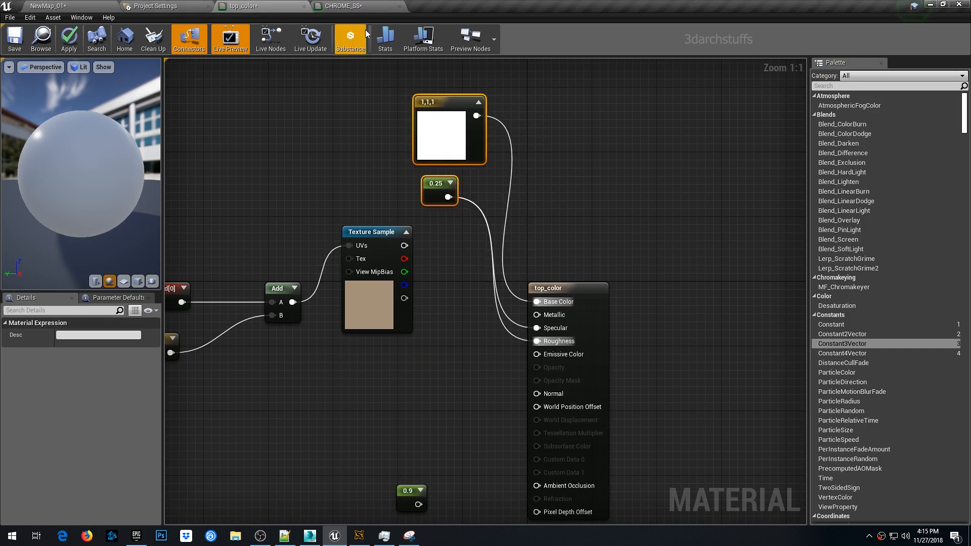
# - Paste the copied nodes into the CHROME_SS material graph
pyautogui.click(363, 8)
pyautogui.moveTo(320, 153); pyautogui.dragTo(403, 232, button='right')
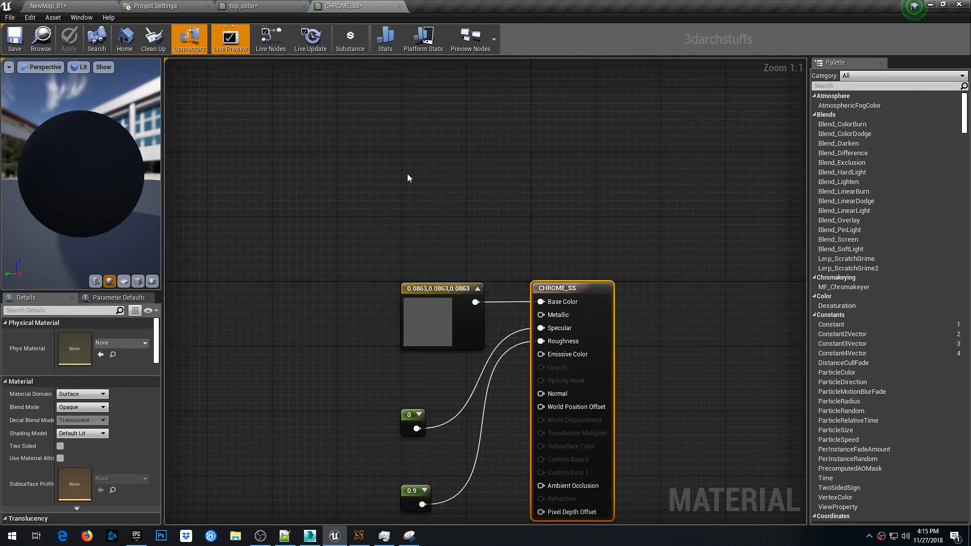
pyautogui.hotkey('ctrl', 'v')
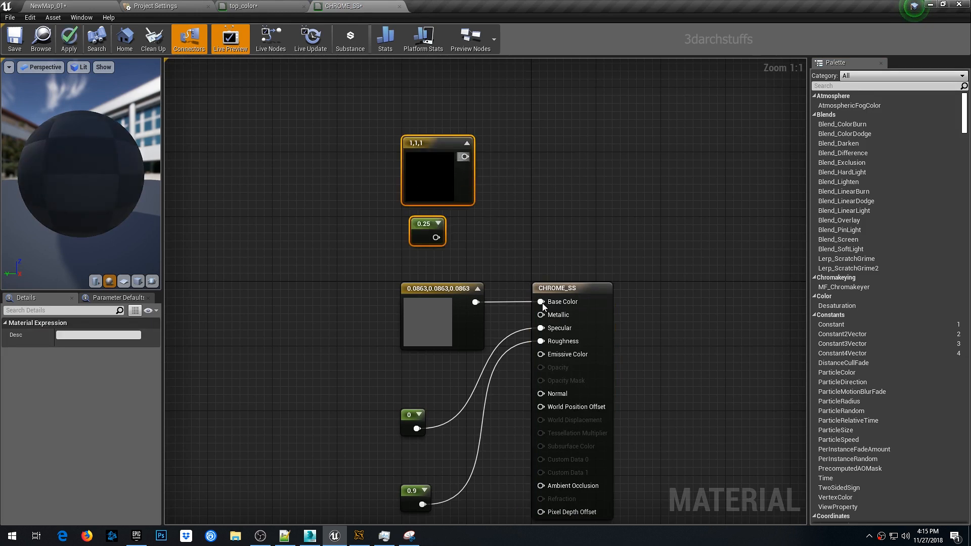
# - Wire the white vector to Base Color and the 0.25 constant to Specular and Roughness
pyautogui.moveTo(543, 304); pyautogui.dragTo(541, 302)
pyautogui.moveTo(436, 237); pyautogui.dragTo(540, 328)
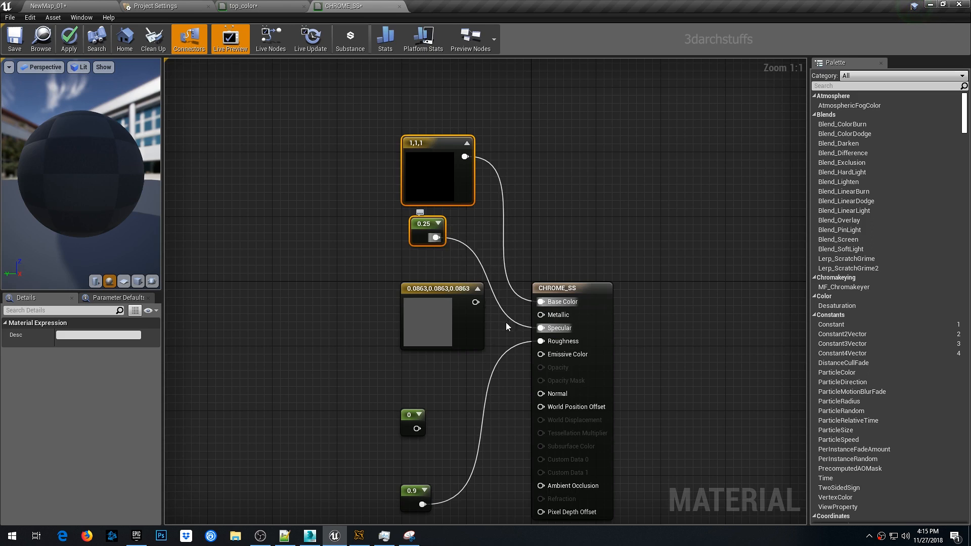
pyautogui.moveTo(436, 238); pyautogui.dragTo(541, 342)
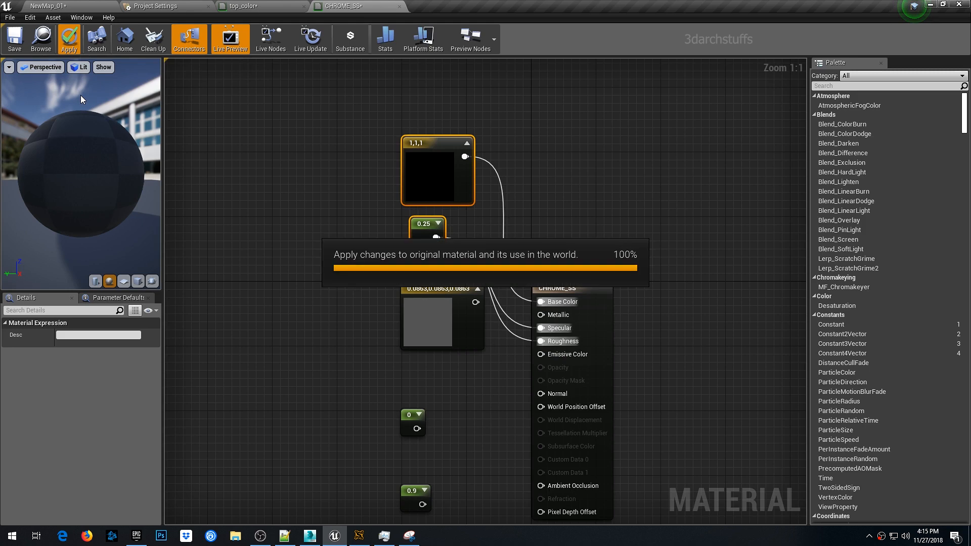
# - Inspect the wardrobe niche and corridor in the level viewport
pyautogui.click(87, 6)
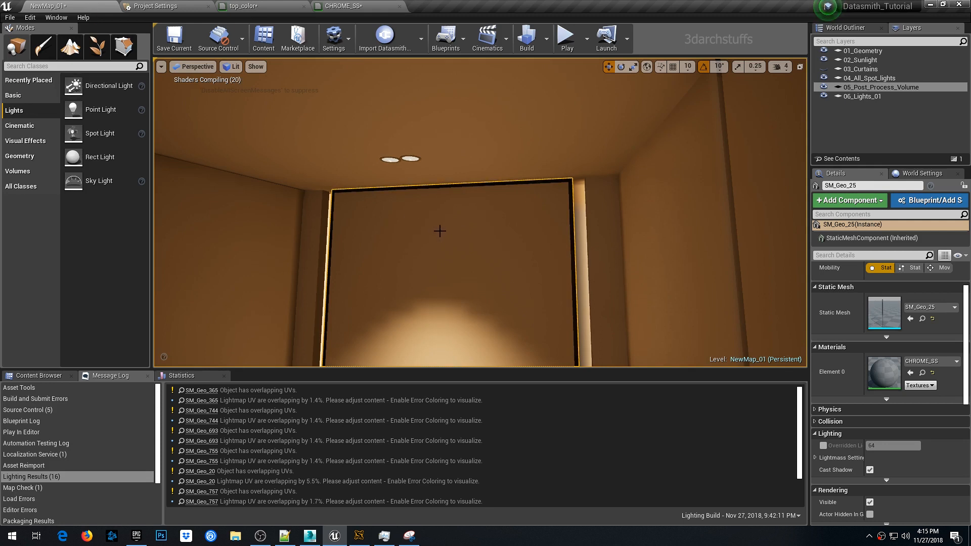
pyautogui.moveTo(440, 231); pyautogui.dragTo(461, 246, button='right')
pyautogui.moveTo(429, 204); pyautogui.dragTo(425, 242, button='right')
pyautogui.press('Escape')
pyautogui.scroll(-4, 423, 200)
pyautogui.scroll(-4, 423, 198)
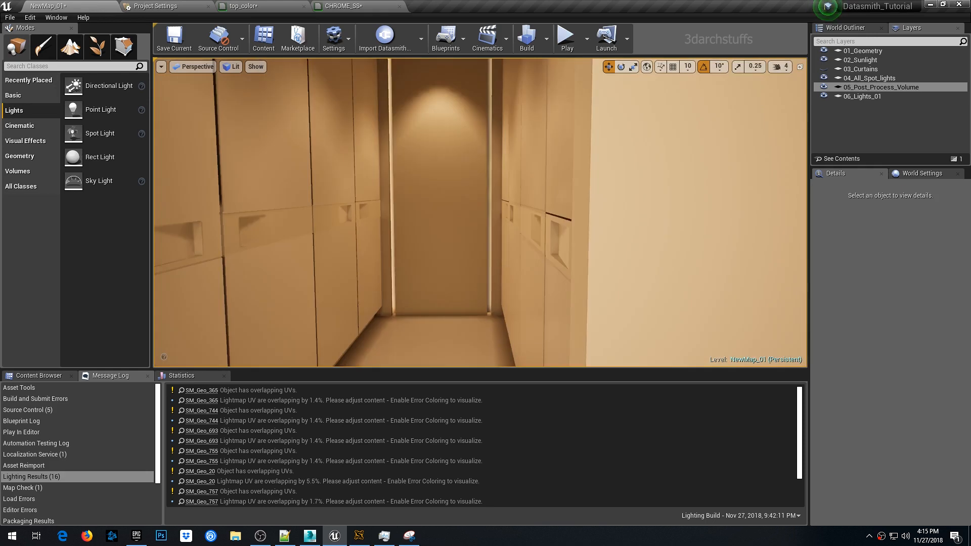
pyautogui.moveTo(424, 198); pyautogui.dragTo(547, 199, button='right')
pyautogui.scroll(4, 427, 190)
pyautogui.moveTo(427, 190); pyautogui.dragTo(377, 184, button='right')
pyautogui.moveTo(495, 184); pyautogui.dragTo(360, 180, button='right')
pyautogui.scroll(-4, 498, 184)
pyautogui.moveTo(535, 187); pyautogui.dragTo(537, 208, button='right')
pyautogui.scroll(5, 536, 187)
pyautogui.scroll(-5, 535, 187)
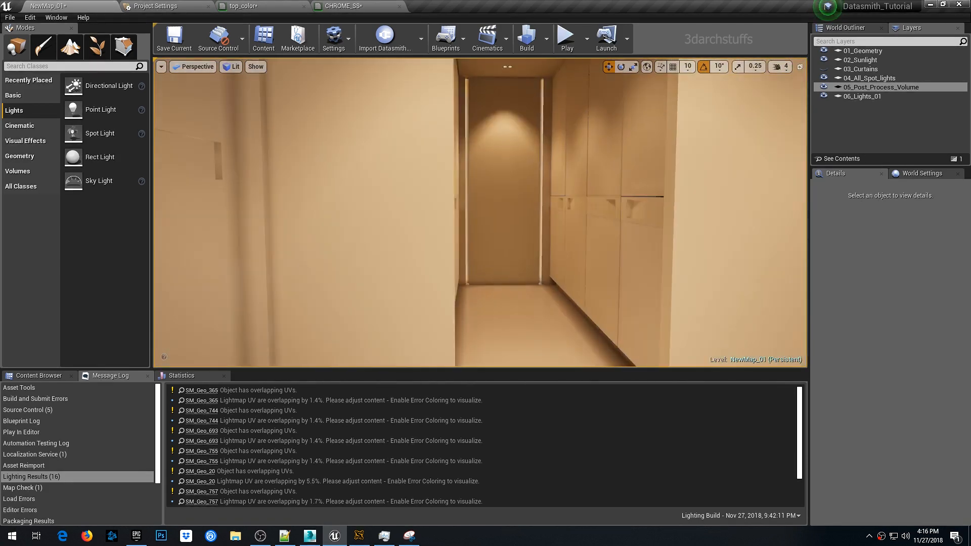
pyautogui.moveTo(525, 186); pyautogui.dragTo(571, 192, button='middle')
pyautogui.moveTo(524, 187); pyautogui.dragTo(519, 179, button='right')
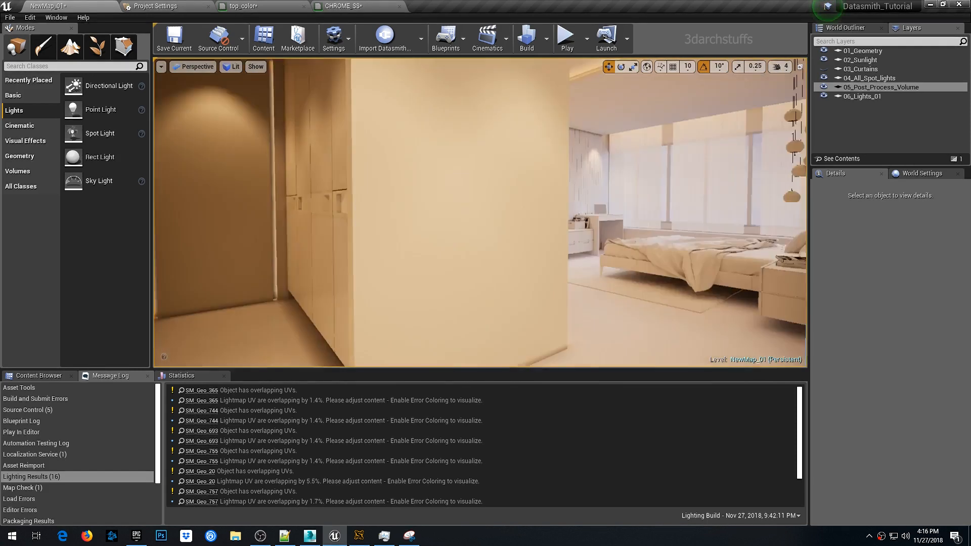
pyautogui.scroll(5, 524, 185)
pyautogui.scroll(-5, 524, 185)
pyautogui.moveTo(525, 185); pyautogui.dragTo(528, 181, button='right')
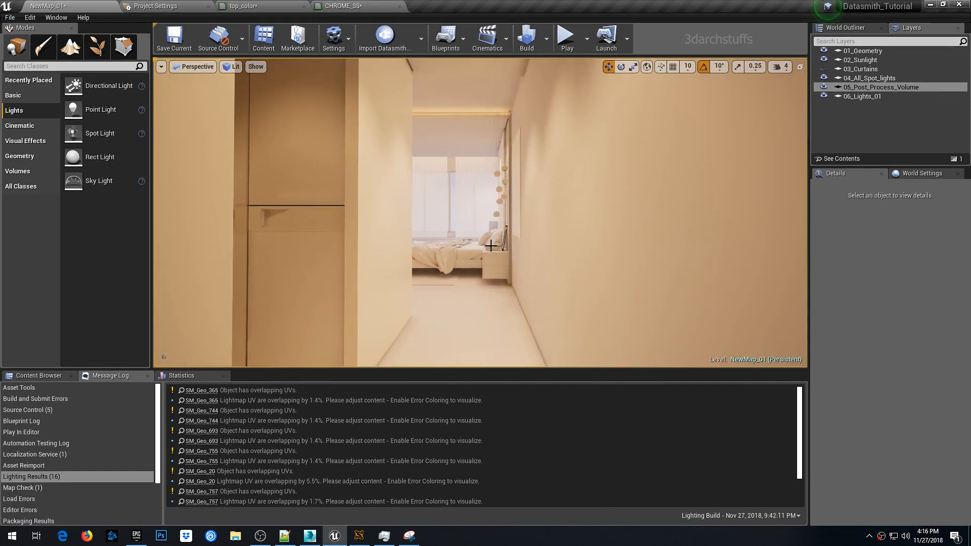
# - Look around the bedroom to examine the walls, bed and curtains
pyautogui.moveTo(474, 237); pyautogui.dragTo(708, 237, button='right')
pyautogui.scroll(-5, 475, 237)
pyautogui.moveTo(475, 229); pyautogui.dragTo(607, 228, button='right')
pyautogui.rightClick(460, 228)
pyautogui.moveTo(461, 227); pyautogui.dragTo(462, 228, button='right')
pyautogui.press('s')
pyautogui.press('s')
pyautogui.press('w')
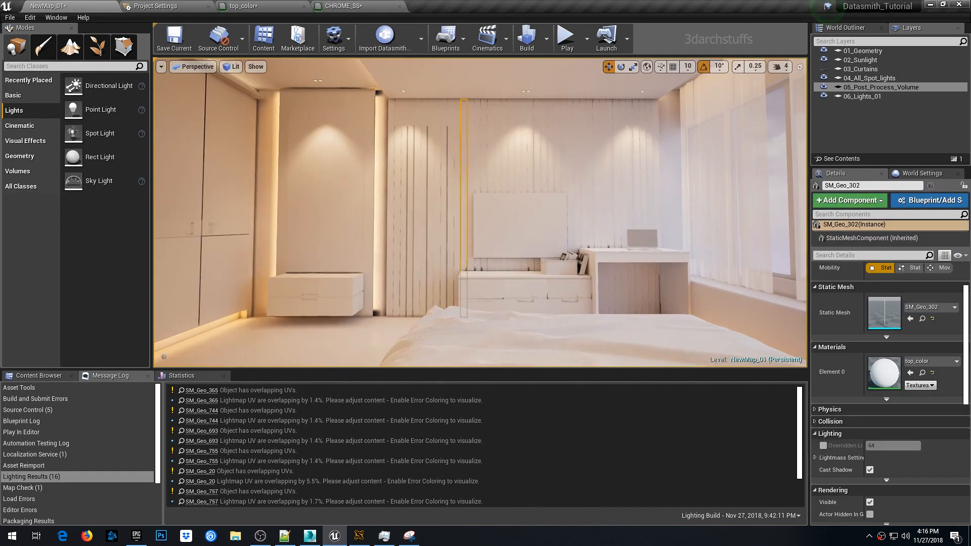
pyautogui.press('s')
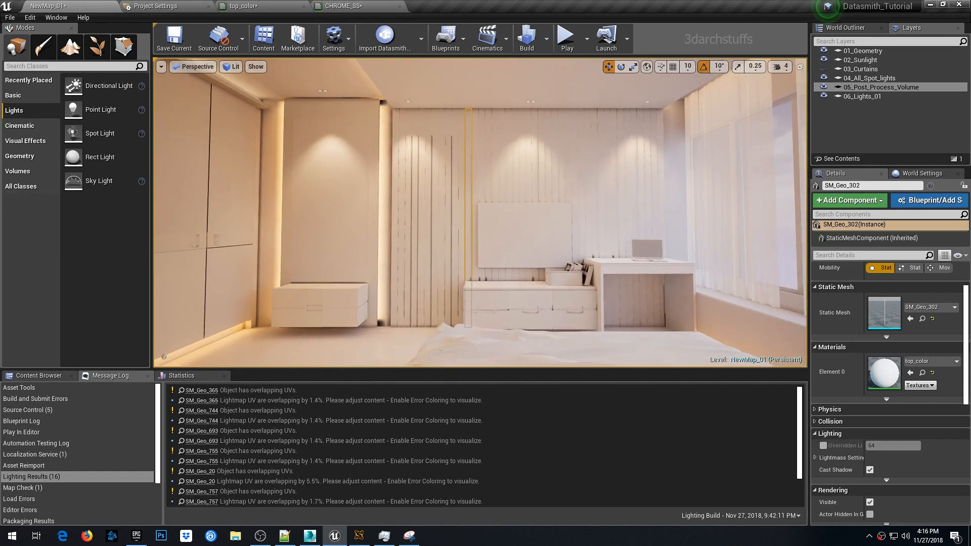
pyautogui.click(434, 236)
pyautogui.scroll(3, 434, 237)
pyautogui.scroll(-3, 433, 237)
pyautogui.rightClick(446, 232)
pyautogui.press('Escape')
pyautogui.press('Escape')
pyautogui.press('s')
pyautogui.moveTo(446, 232); pyautogui.dragTo(418, 243, button='right')
pyautogui.rightClick(427, 234)
pyautogui.press('Escape')
pyautogui.press('Escape')
pyautogui.press('s')
pyautogui.press('w')
pyautogui.moveTo(360, 261); pyautogui.dragTo(362, 263, button='right')
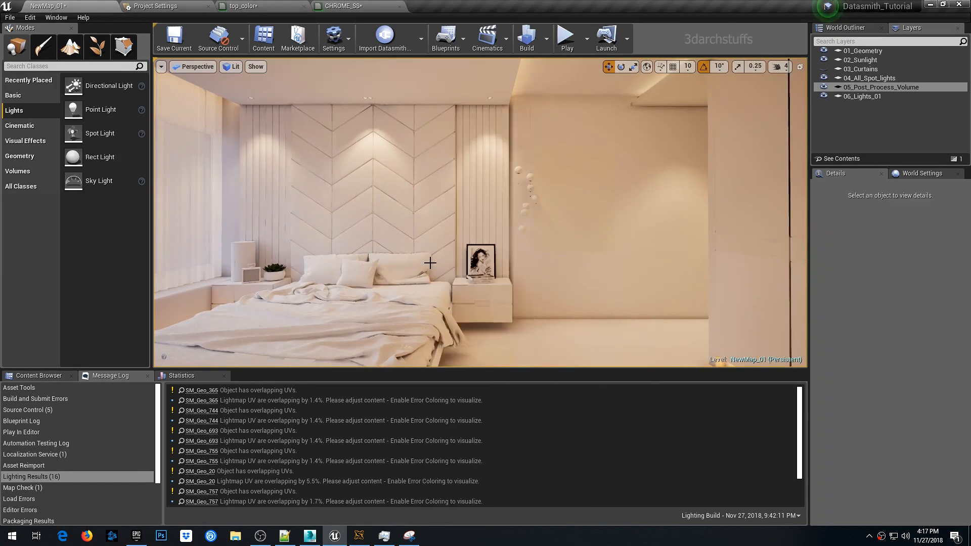
pyautogui.moveTo(430, 263); pyautogui.dragTo(313, 260, button='right')
pyautogui.press('w')
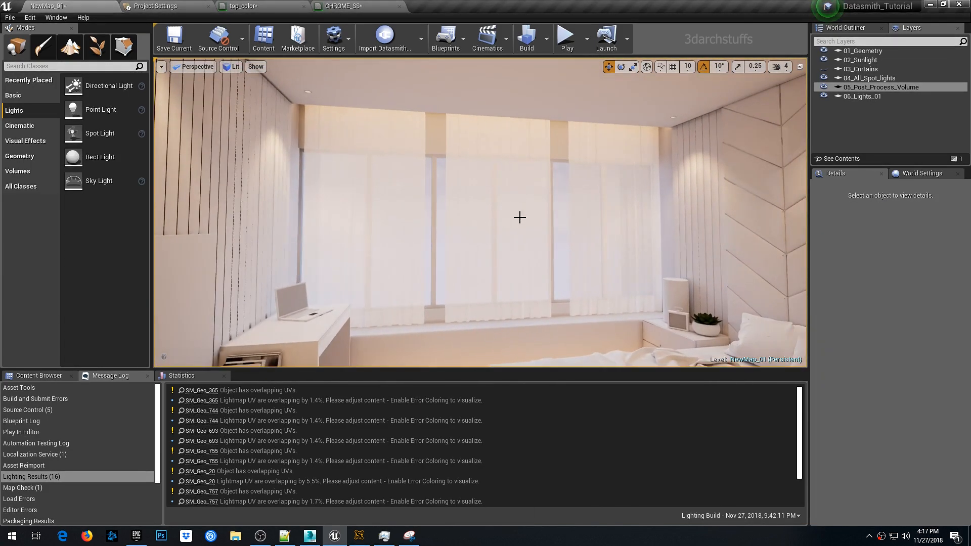
pyautogui.scroll(5, 542, 231)
pyautogui.scroll(-10, 590, 141)
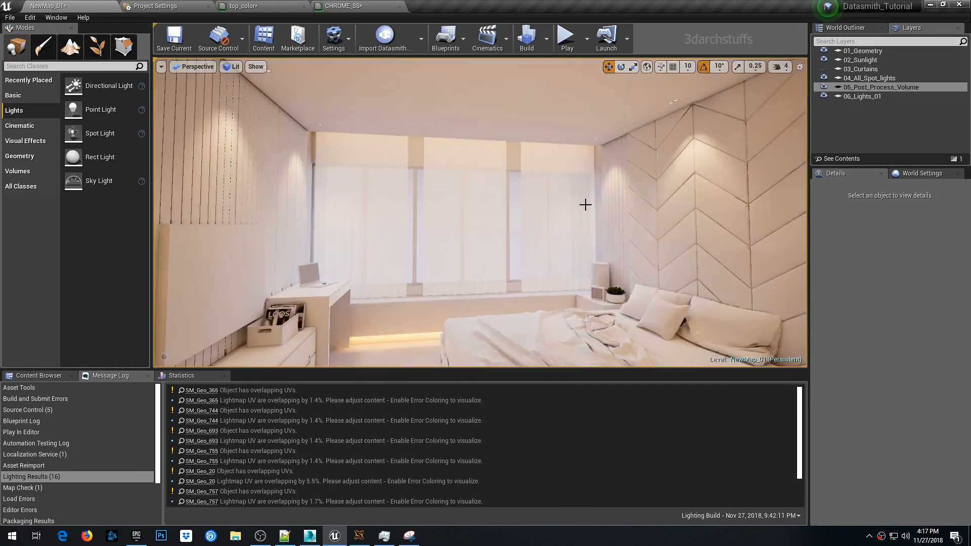
pyautogui.scroll(1, 579, 248)
# - Select the Atmospheric Fog and set its Sun Multiplier to about 120
pyautogui.press('g')
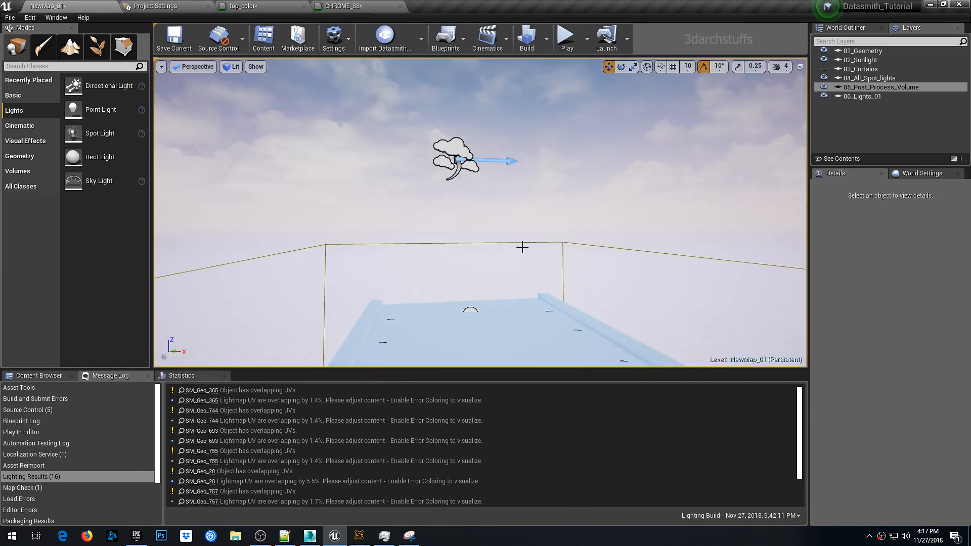
pyautogui.click(457, 158)
pyautogui.press('f')
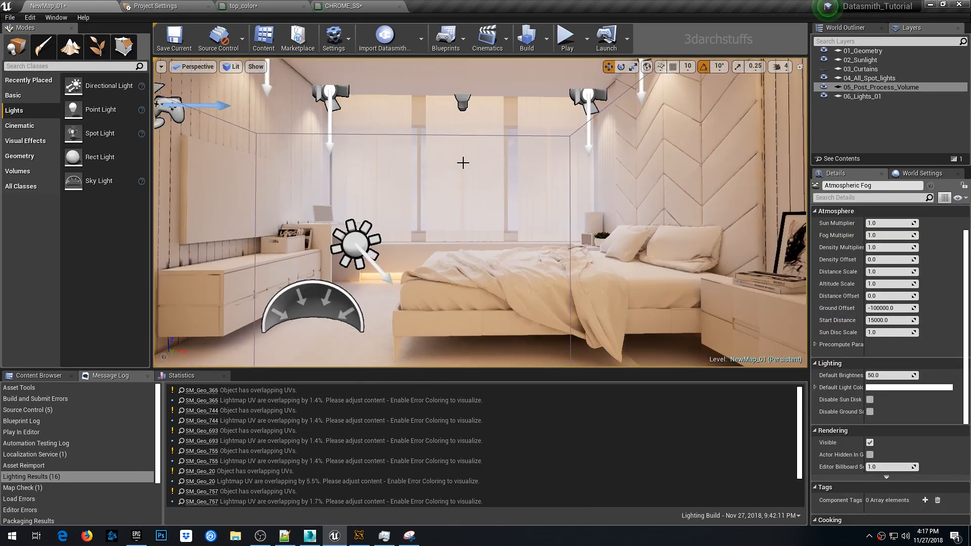
pyautogui.press('g')
pyautogui.scroll(2, 840, 250)
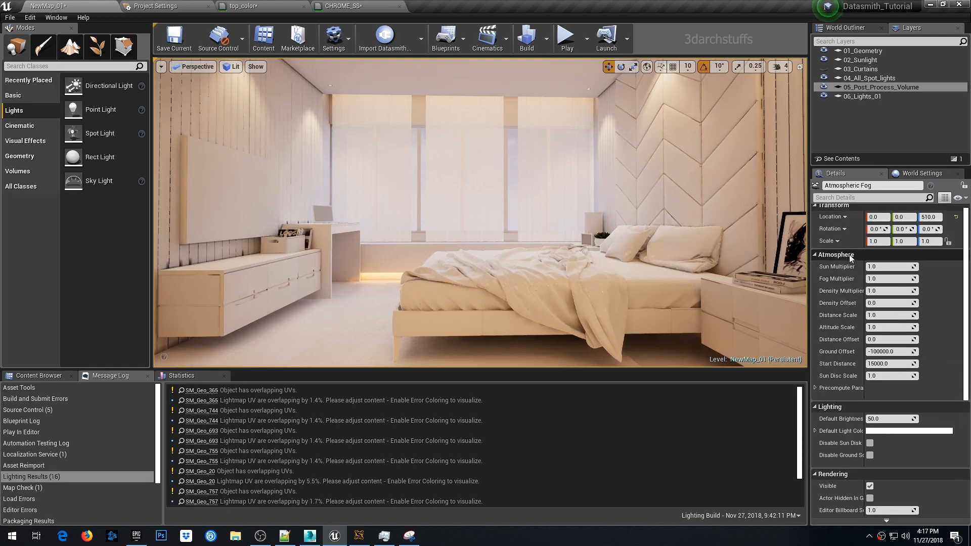
pyautogui.moveTo(880, 272); pyautogui.dragTo(966, 272)
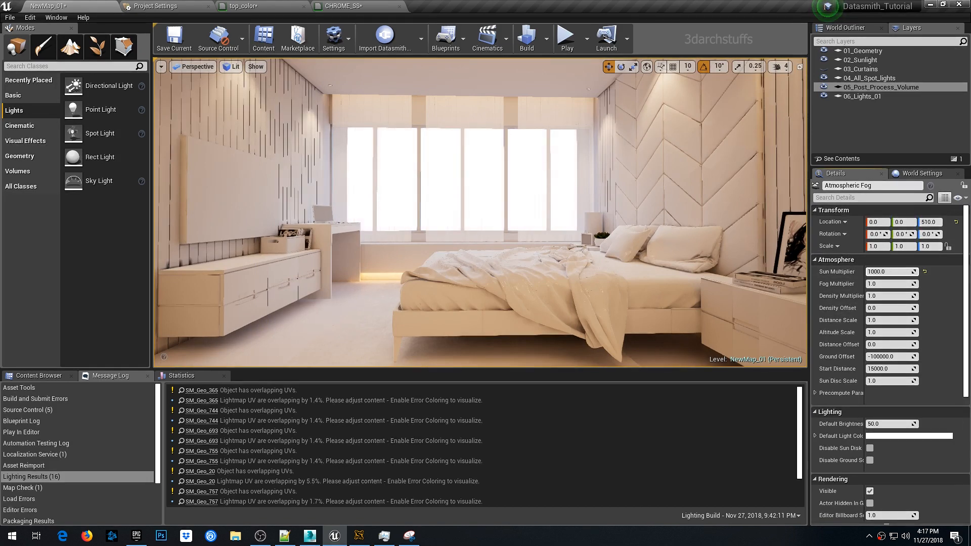
pyautogui.moveTo(910, 271)
pyautogui.mouseDown()
pyautogui.moveTo(895, 271)
pyautogui.moveTo(906, 272)
pyautogui.mouseUp()
pyautogui.scroll(6, 425, 219)
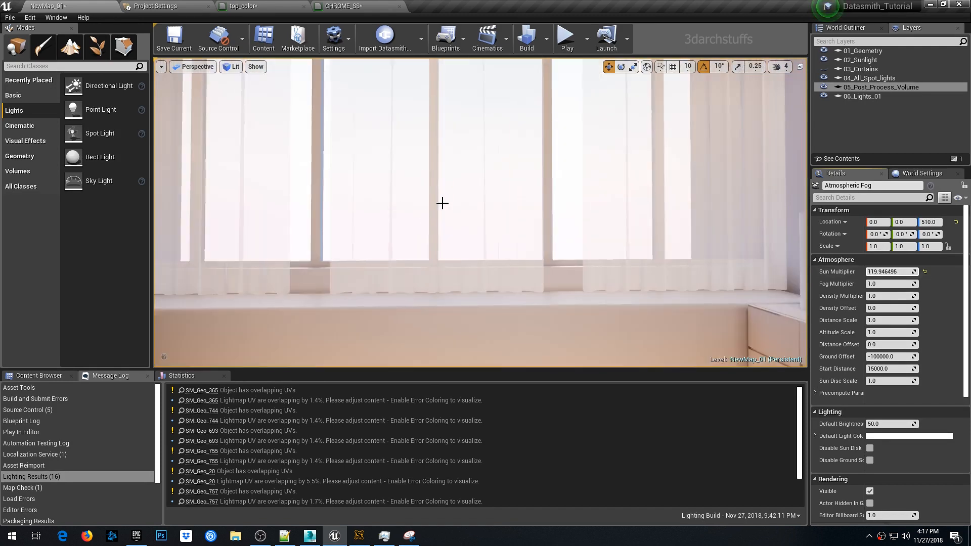
# - Raise the Atmospheric Fog's Sun Multiplier to about 438 while checking the window view
pyautogui.moveTo(442, 202); pyautogui.dragTo(359, 183, button='right')
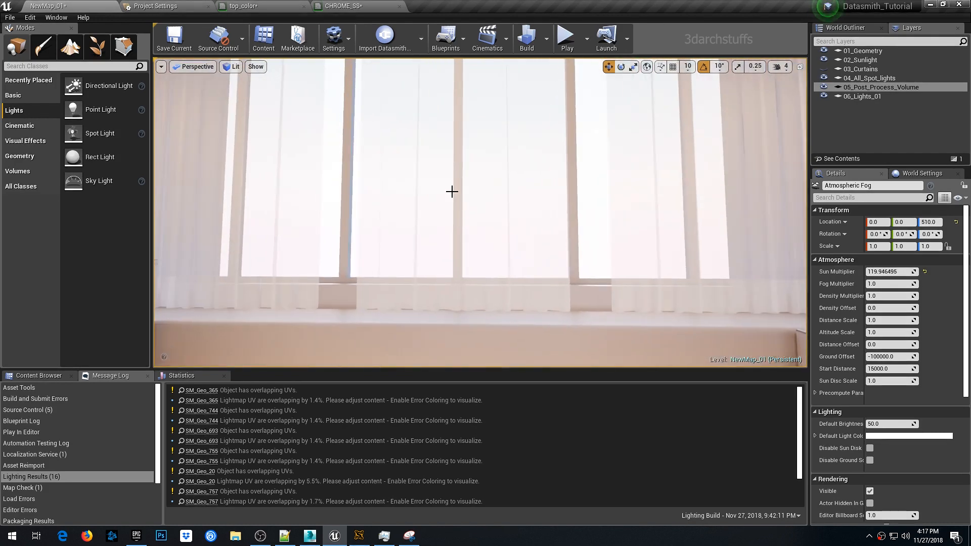
pyautogui.moveTo(535, 207); pyautogui.dragTo(513, 174, button='right')
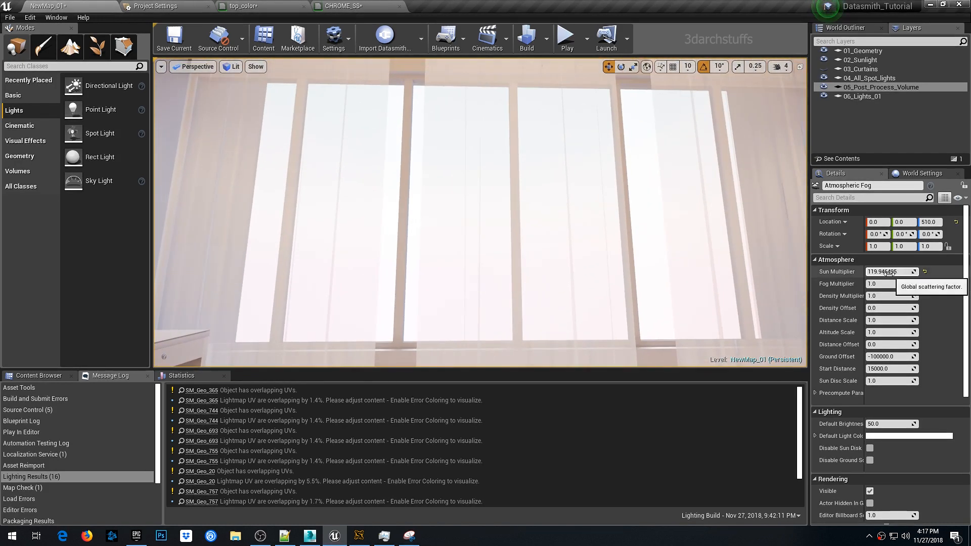
pyautogui.moveTo(889, 272); pyautogui.dragTo(909, 272)
pyautogui.moveTo(596, 251); pyautogui.dragTo(600, 299, button='right')
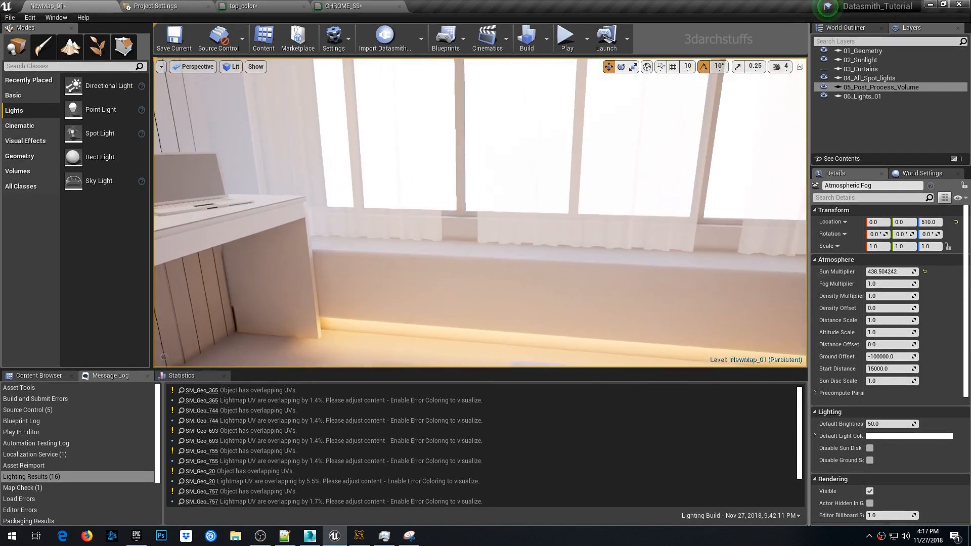
# - Select the rect light above the wardrobe and set its intensity to 0.35 cd
pyautogui.rightClick(595, 251)
pyautogui.moveTo(589, 250); pyautogui.dragTo(570, 245, button='right')
pyautogui.rightClick(496, 228)
pyautogui.moveTo(453, 210); pyautogui.dragTo(627, 190, button='right')
pyautogui.press('Escape')
pyautogui.scroll(3, 451, 171)
pyautogui.press('g')
pyautogui.moveTo(547, 213); pyautogui.dragTo(478, 174, button='middle')
pyautogui.click(584, 163)
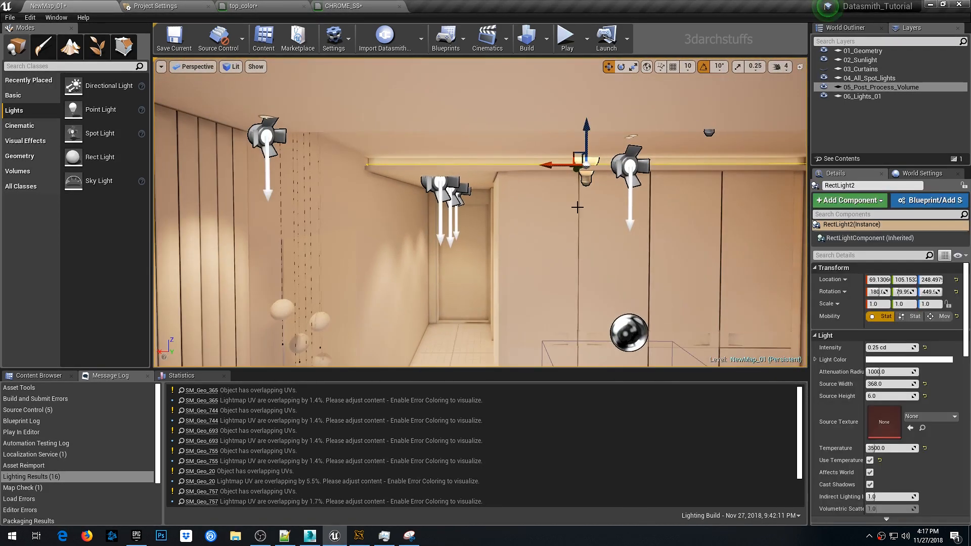
pyautogui.click(907, 346)
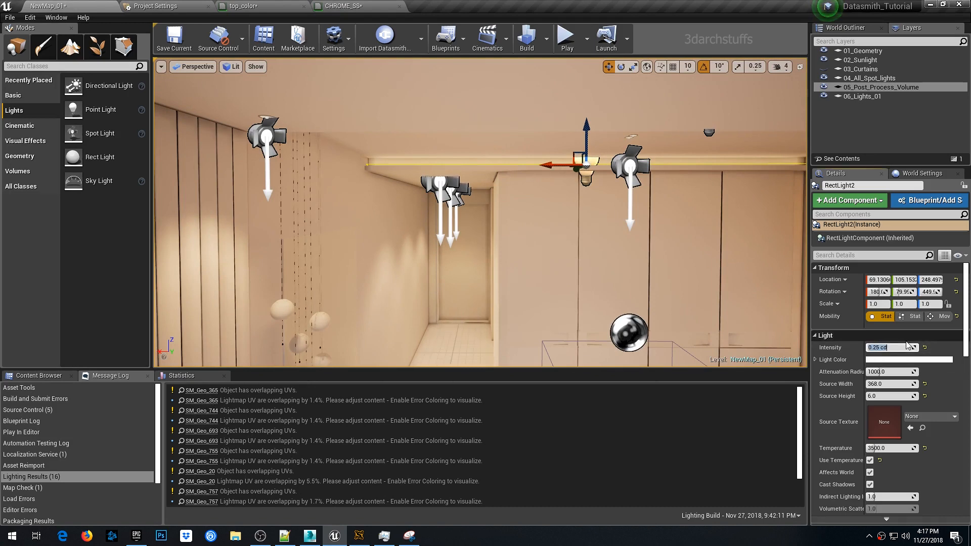
pyautogui.press('Return')
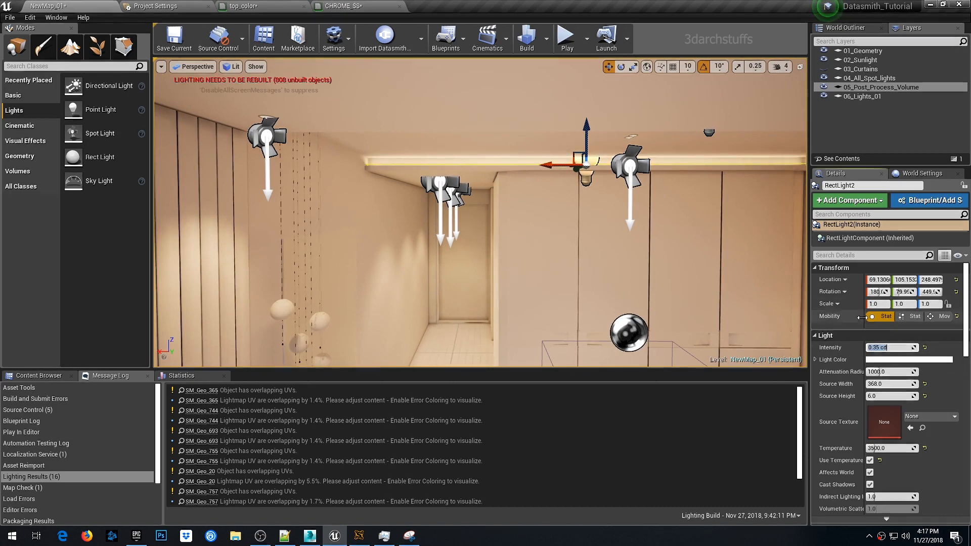
# - Rebuild the level lighting
pyautogui.moveTo(694, 238); pyautogui.dragTo(713, 279, button='middle')
pyautogui.scroll(-5, 713, 279)
pyautogui.press('Escape')
pyautogui.press('g')
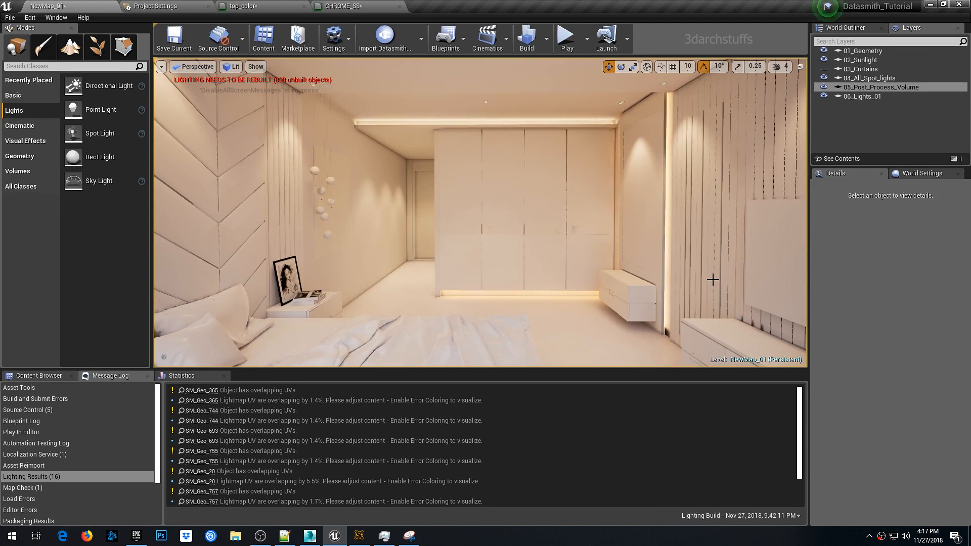
pyautogui.click(527, 41)
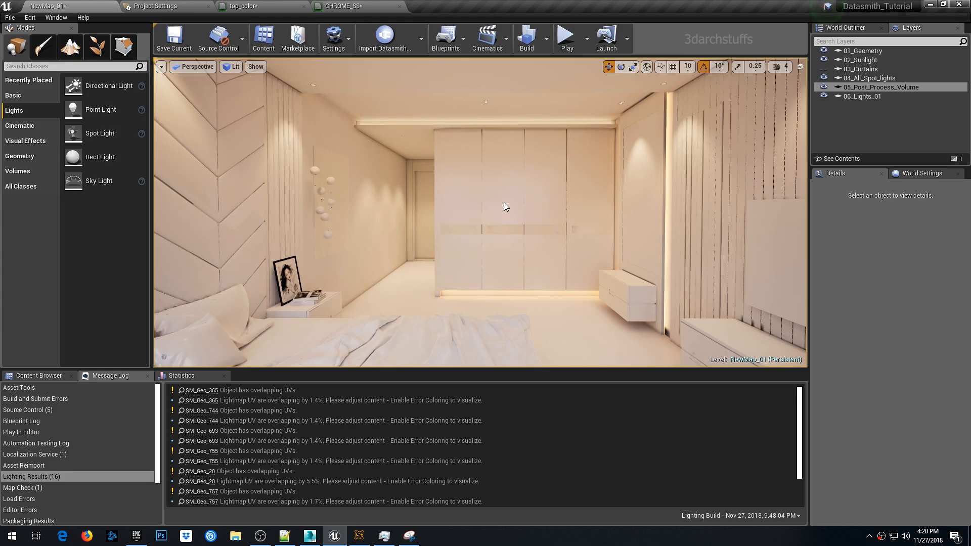
# - Examine the wardrobe, cove lighting and corridor in the fullscreen viewport
pyautogui.rightClick(503, 222)
pyautogui.scroll(3, 451, 191)
pyautogui.moveTo(451, 191); pyautogui.dragTo(465, 189, button='right')
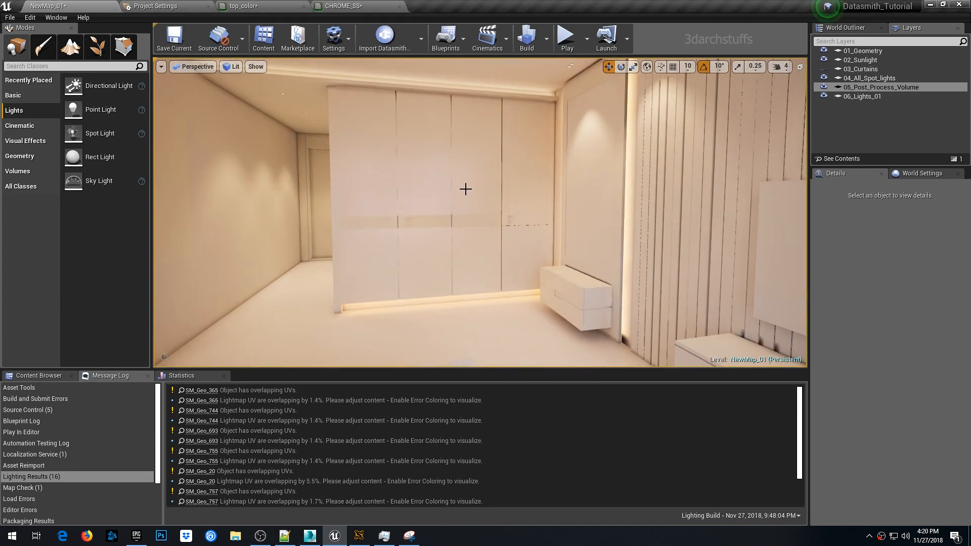
pyautogui.press('F11')
pyautogui.moveTo(522, 180); pyautogui.dragTo(488, 173, button='right')
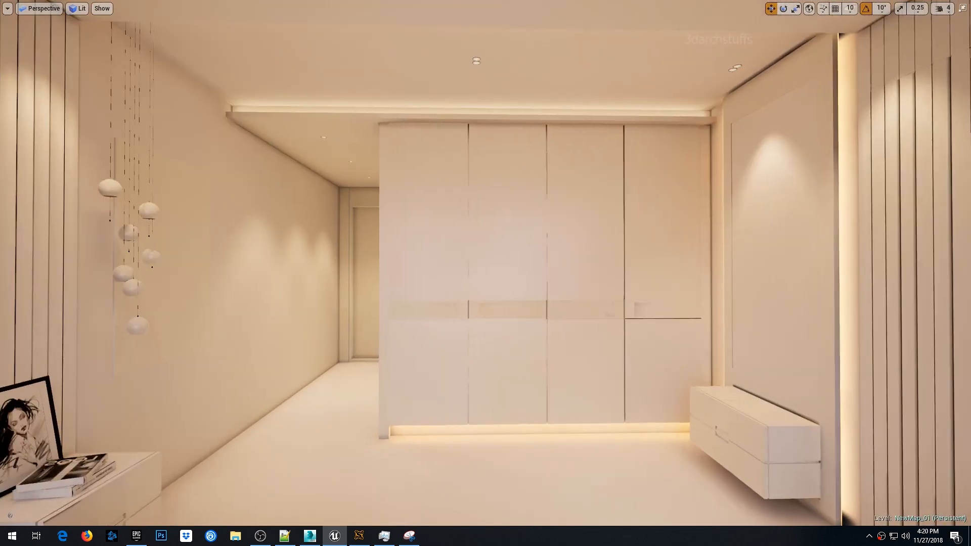
pyautogui.scroll(3, 522, 180)
pyautogui.moveTo(521, 179); pyautogui.dragTo(485, 187, button='middle')
pyautogui.scroll(3, 534, 169)
pyautogui.moveTo(534, 168); pyautogui.dragTo(581, 139, button='right')
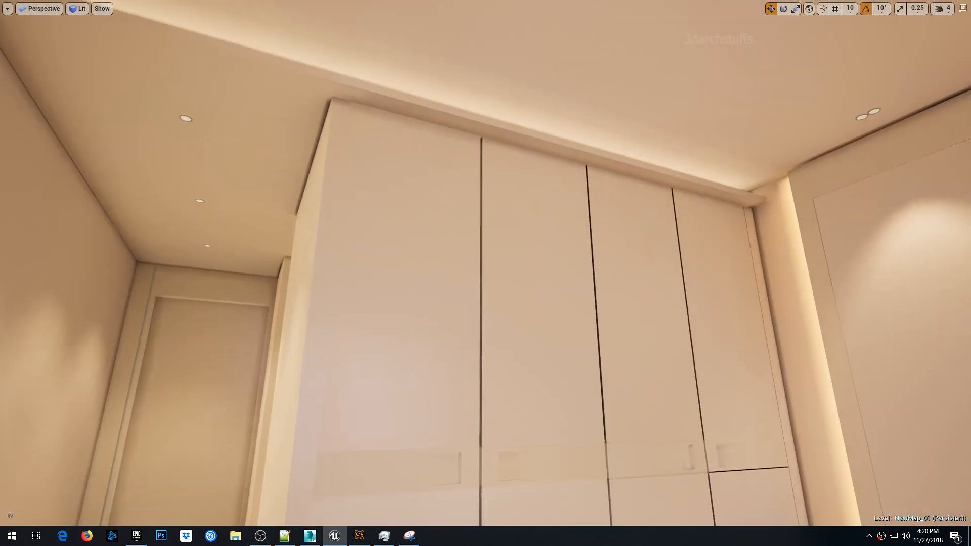
pyautogui.click(533, 169)
pyautogui.moveTo(534, 169); pyautogui.dragTo(509, 165, button='middle')
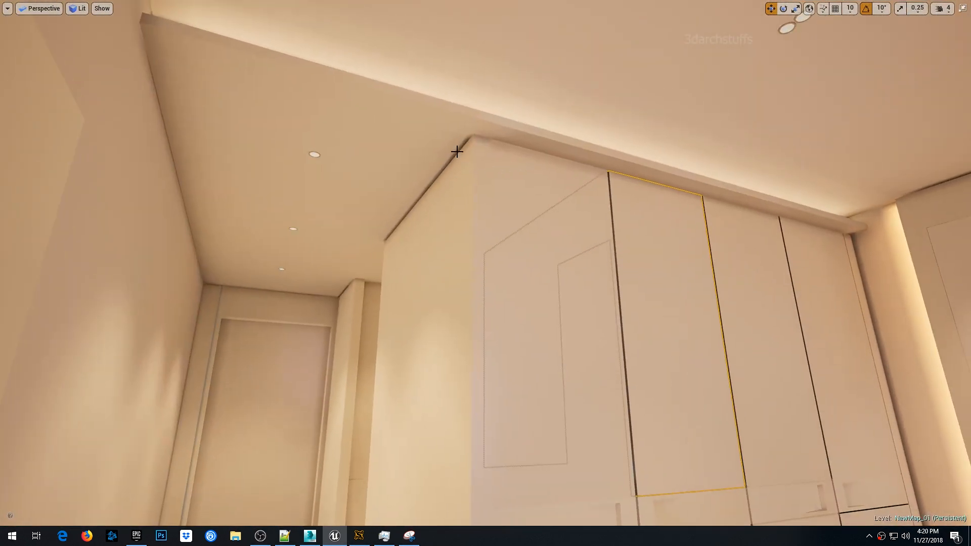
pyautogui.moveTo(443, 215); pyautogui.dragTo(418, 246, button='right')
pyautogui.scroll(3, 426, 221)
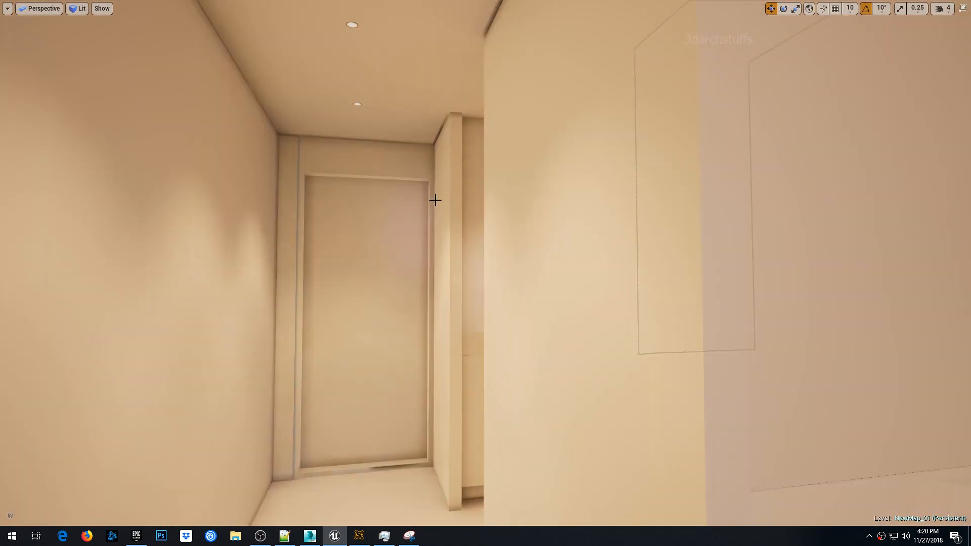
pyautogui.scroll(3, 435, 198)
pyautogui.scroll(3, 436, 197)
pyautogui.moveTo(448, 178); pyautogui.dragTo(404, 154, button='middle')
pyautogui.scroll(4, 447, 178)
pyautogui.moveTo(447, 178); pyautogui.dragTo(582, 161, button='right')
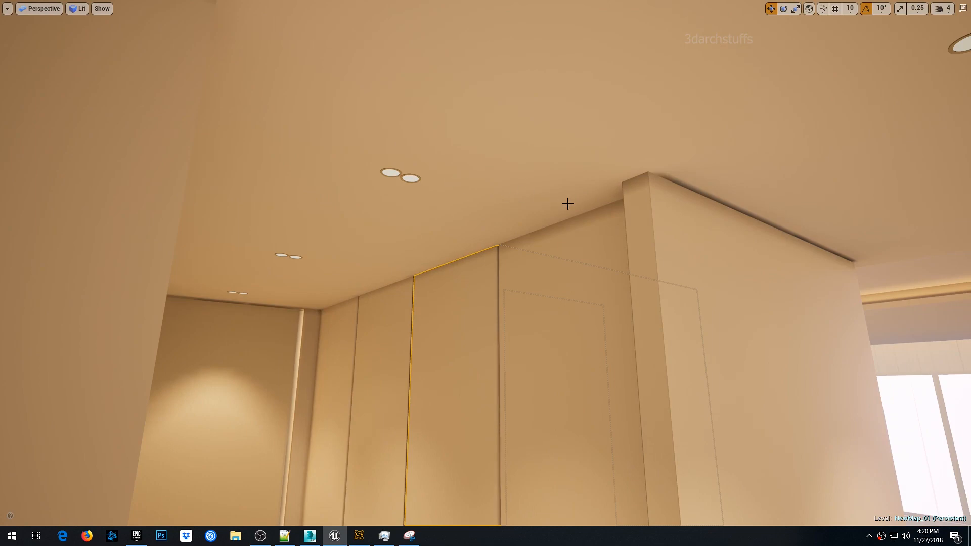
pyautogui.moveTo(572, 225); pyautogui.dragTo(513, 273, button='right')
pyautogui.moveTo(550, 215); pyautogui.dragTo(581, 225, button='middle')
pyautogui.moveTo(550, 214); pyautogui.dragTo(519, 201, button='right')
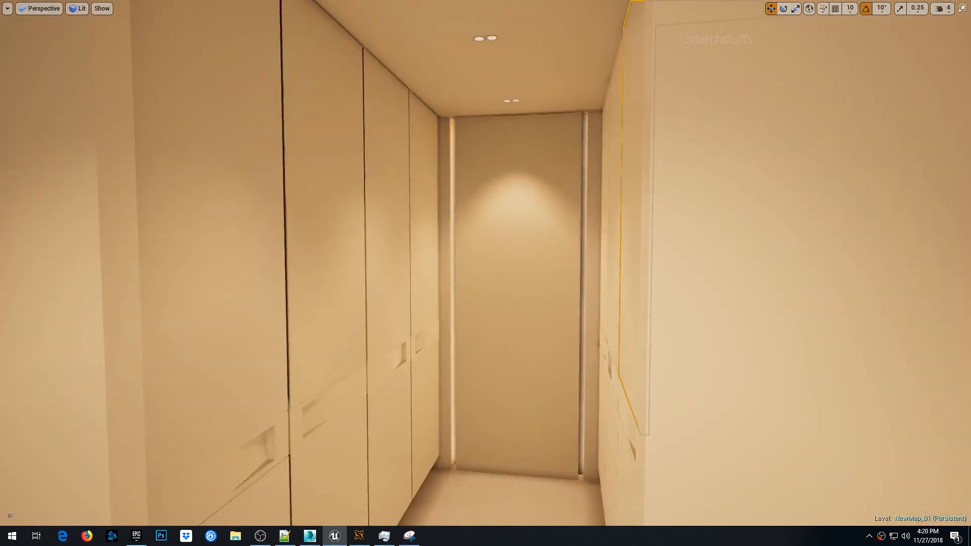
pyautogui.scroll(-4, 544, 204)
pyautogui.scroll(4, 552, 191)
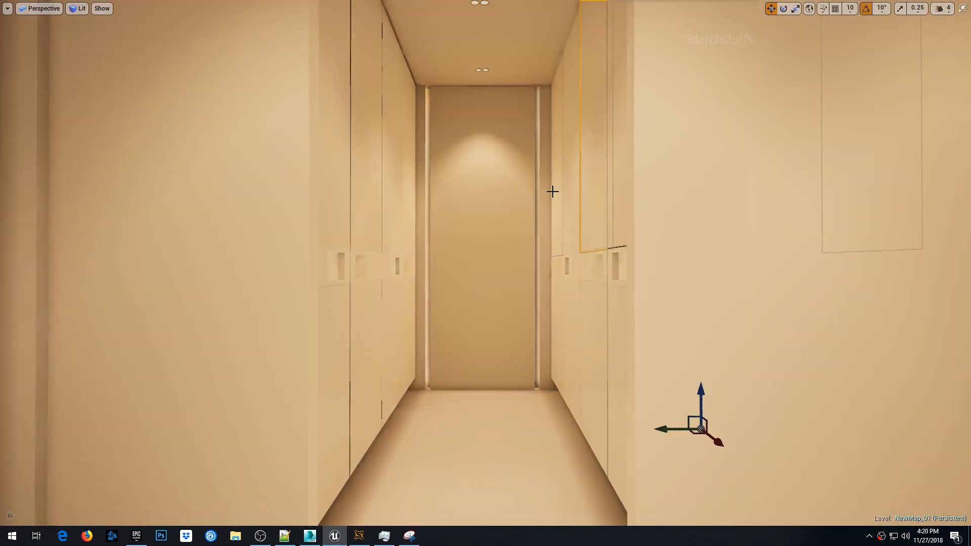
# - Look around the corridor end, floor, bed and window area to check the lighting
pyautogui.press('Escape')
pyautogui.moveTo(552, 191); pyautogui.dragTo(430, 215, button='right')
pyautogui.scroll(5, 492, 205)
pyautogui.moveTo(492, 198); pyautogui.dragTo(446, 206, button='right')
pyautogui.scroll(4, 492, 197)
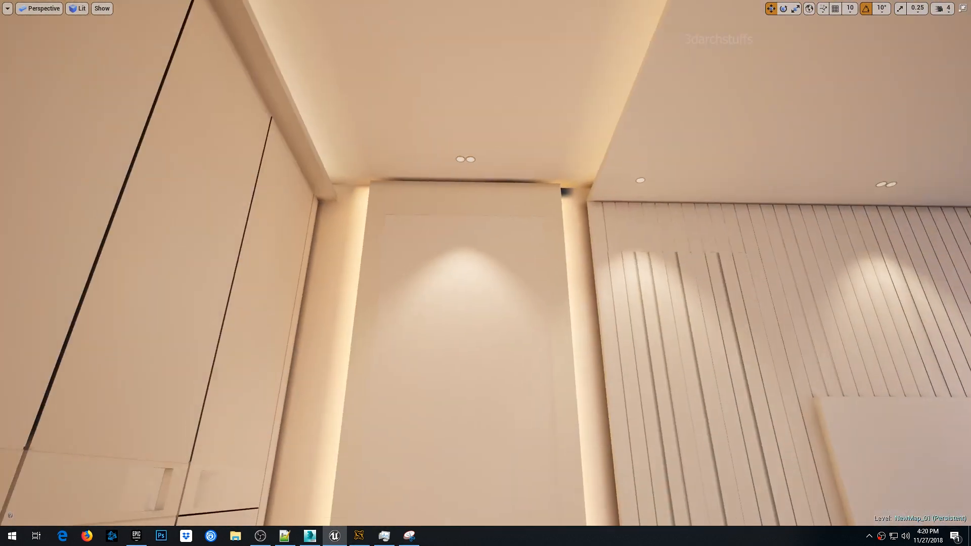
pyautogui.scroll(4, 510, 206)
pyautogui.moveTo(510, 206); pyautogui.dragTo(435, 202, button='right')
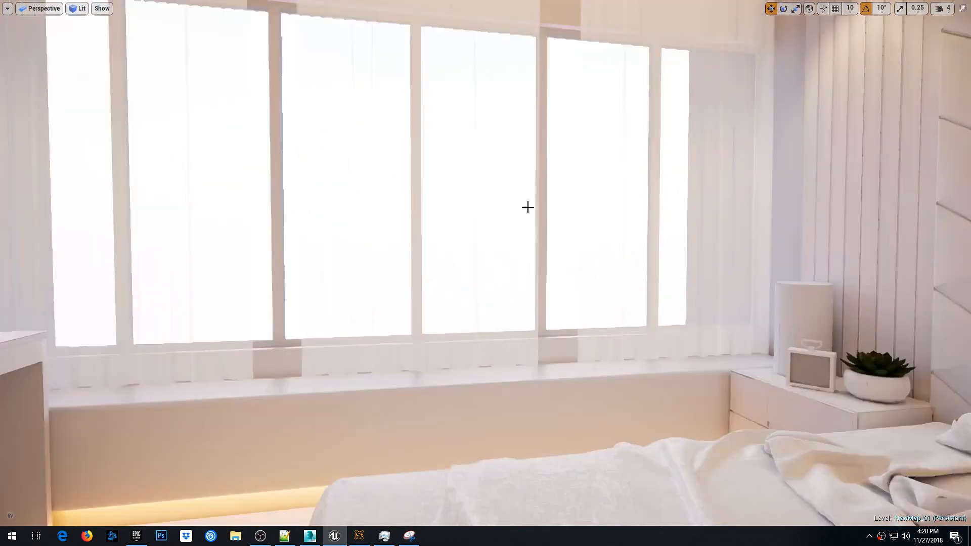
pyautogui.moveTo(529, 207); pyautogui.dragTo(642, 195, button='right')
pyautogui.scroll(8, 503, 215)
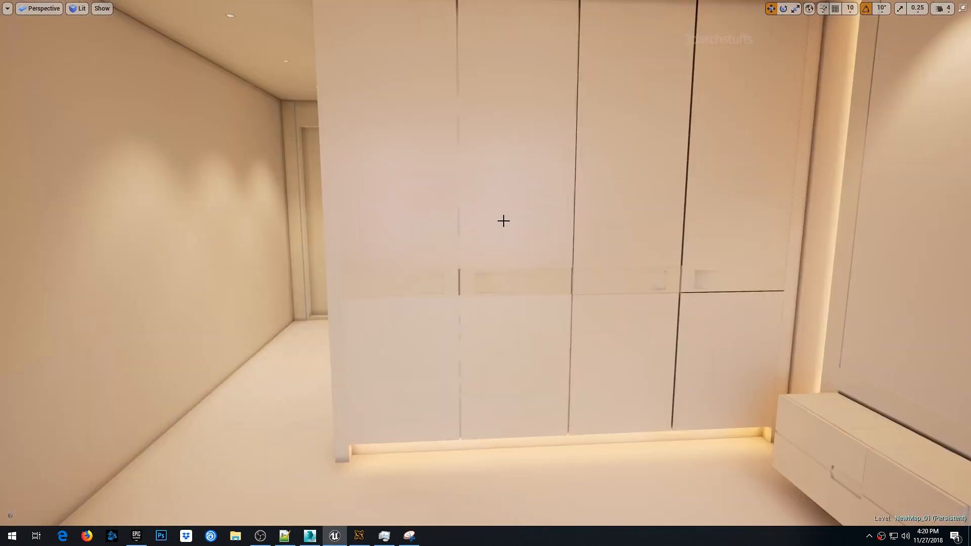
pyautogui.moveTo(501, 212); pyautogui.dragTo(579, 188, button='right')
pyautogui.moveTo(501, 210); pyautogui.dragTo(653, 223, button='right')
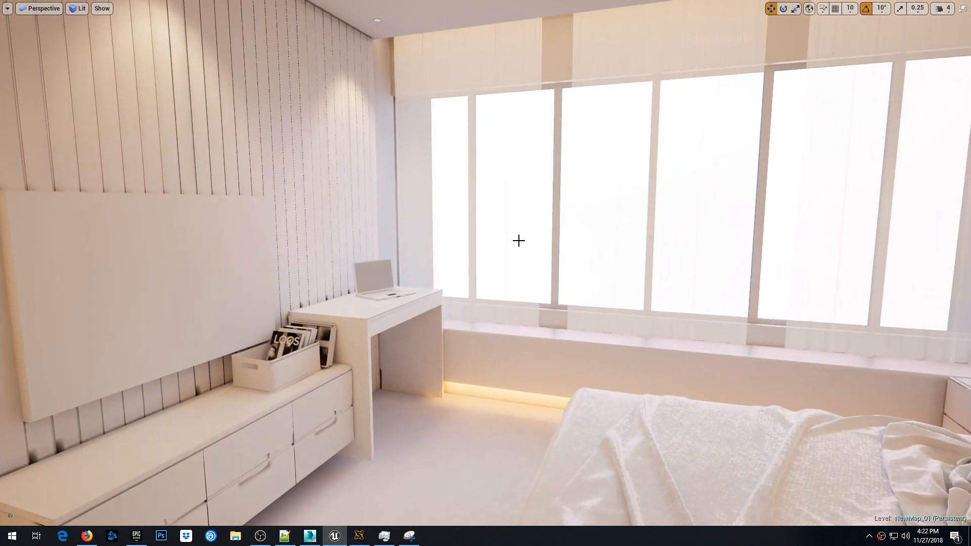
pyautogui.scroll(5, 518, 241)
pyautogui.moveTo(517, 236); pyautogui.dragTo(531, 222, button='right')
# - Navigate to the hanging pendant lamps beside the bed wall and inspect them
pyautogui.press('w')
pyautogui.press('s')
pyautogui.press('w')
pyautogui.press('w')
pyautogui.scroll(2, 538, 193)
pyautogui.scroll(-2, 537, 193)
pyautogui.moveTo(493, 283); pyautogui.dragTo(499, 211, button='right')
pyautogui.click(474, 189)
pyautogui.click(499, 210)
pyautogui.click(429, 196)
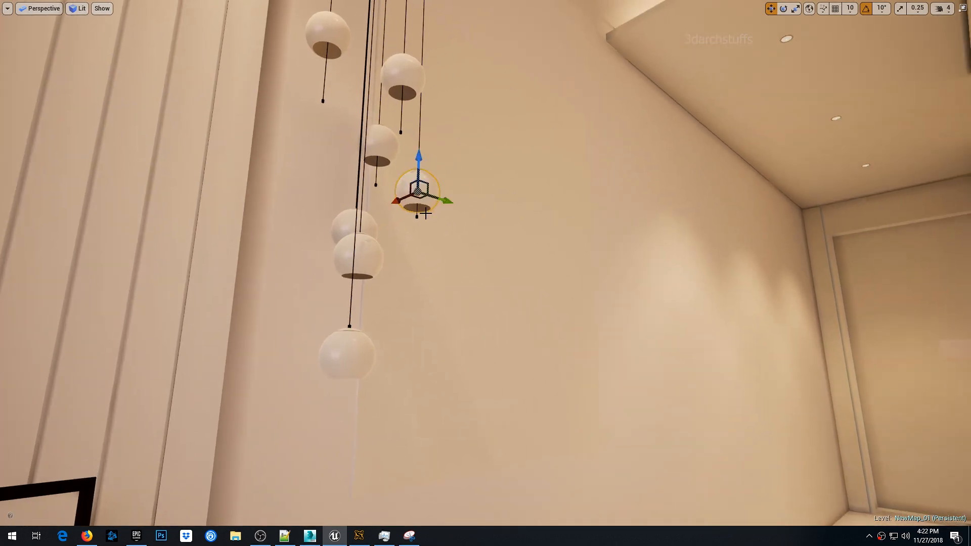
pyautogui.press('f')
pyautogui.scroll(-8, 530, 218)
pyautogui.press('F11')
pyautogui.keyDown('alt'); pyautogui.moveTo(530, 219); pyautogui.dragTo(536, 283); pyautogui.keyUp('alt')
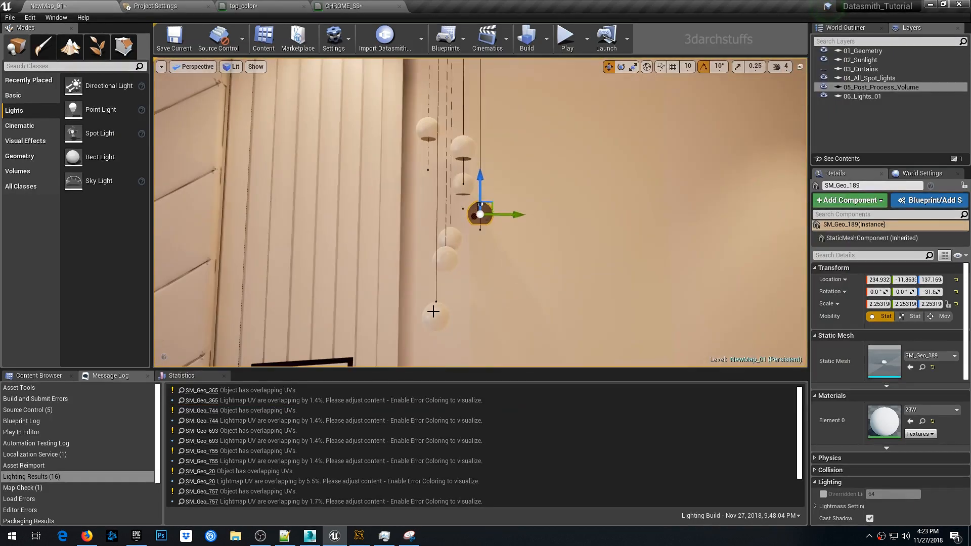
# - Delete the outer globe shades of the six hanging pendant lamps
pyautogui.click(434, 311)
pyautogui.press('Delete')
pyautogui.click(448, 263)
pyautogui.press('Delete')
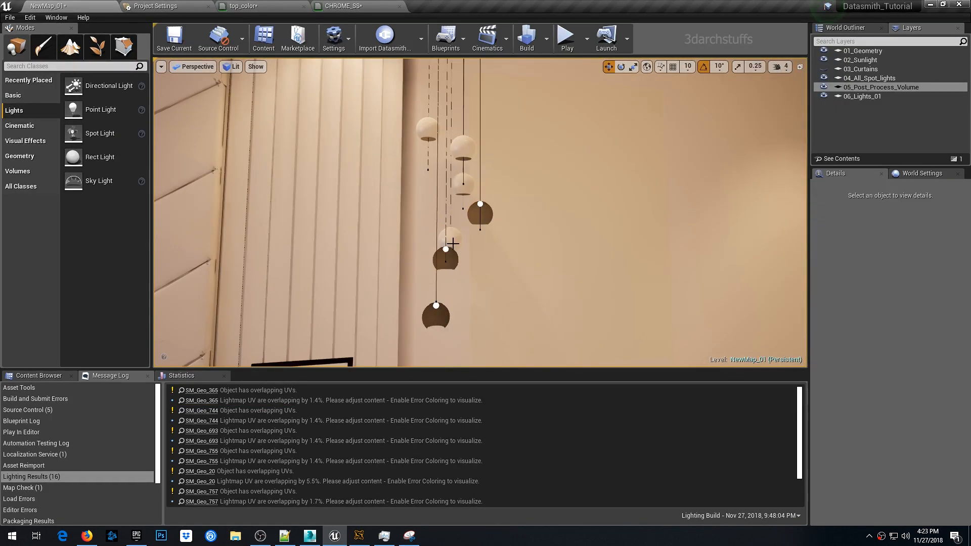
pyautogui.click(452, 243)
pyautogui.press('Delete')
pyautogui.click(464, 184)
pyautogui.press('Delete')
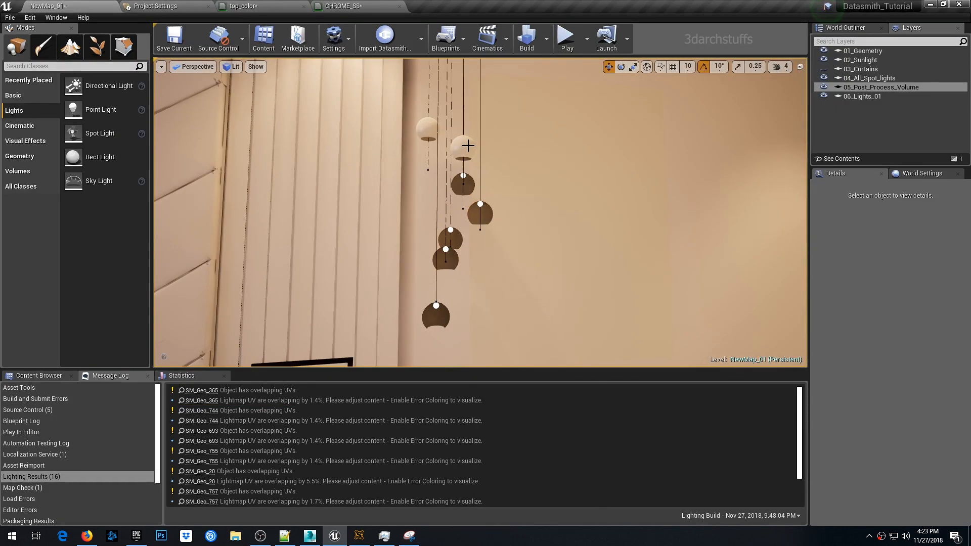
pyautogui.click(463, 146)
pyautogui.press('Delete')
pyautogui.click(431, 128)
pyautogui.press('Delete')
# - Select all seven pendant bulb meshes together
pyautogui.click(429, 130)
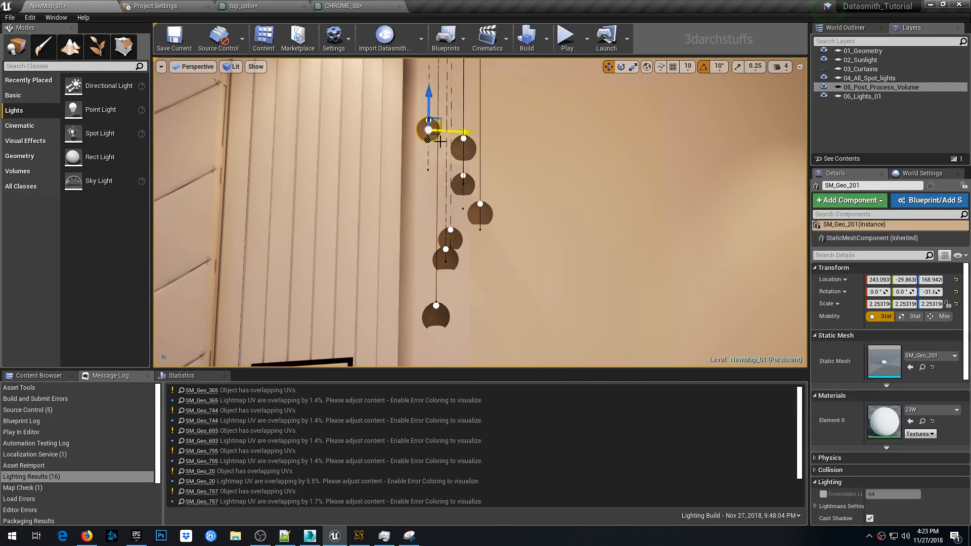
pyautogui.keyDown('ctrl'); pyautogui.click(463, 148); pyautogui.keyUp('ctrl')
pyautogui.keyDown('ctrl'); pyautogui.click(468, 182); pyautogui.keyUp('ctrl')
pyautogui.keyDown('ctrl'); pyautogui.click(483, 216); pyautogui.keyUp('ctrl')
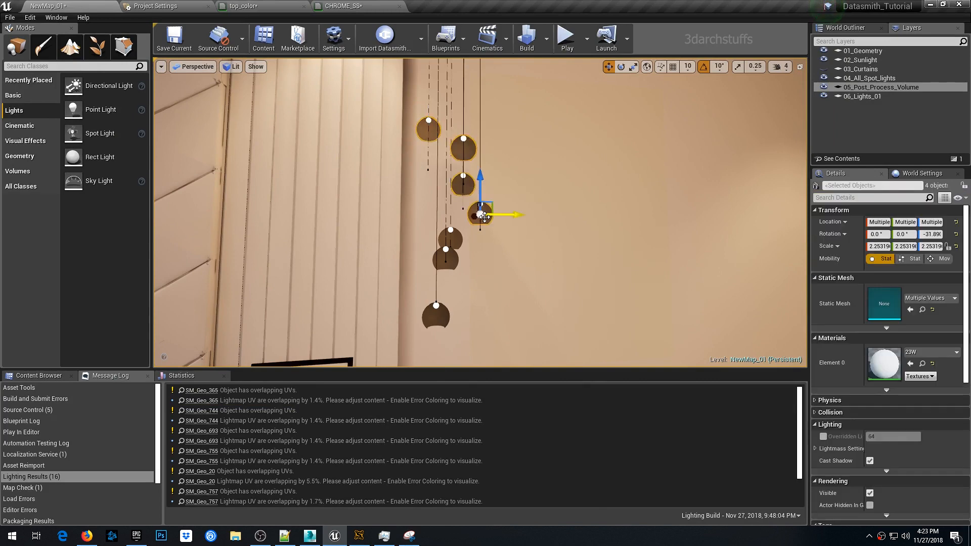
pyautogui.keyDown('ctrl'); pyautogui.click(456, 240); pyautogui.keyUp('ctrl')
pyautogui.keyDown('ctrl'); pyautogui.click(446, 259); pyautogui.keyUp('ctrl')
pyautogui.keyDown('ctrl'); pyautogui.click(430, 322); pyautogui.keyUp('ctrl')
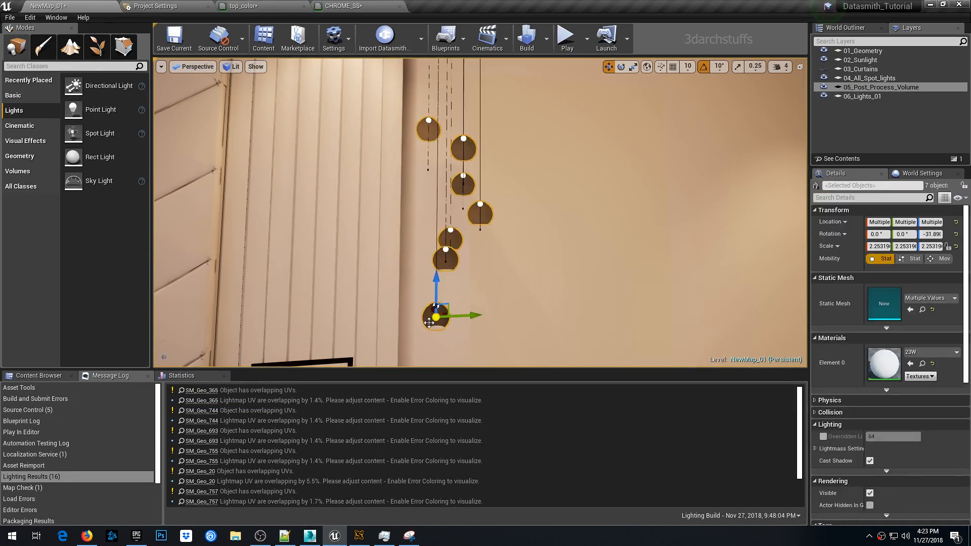
# - Create a new material named Bulb_01 in the Textures content folder
pyautogui.click(40, 375)
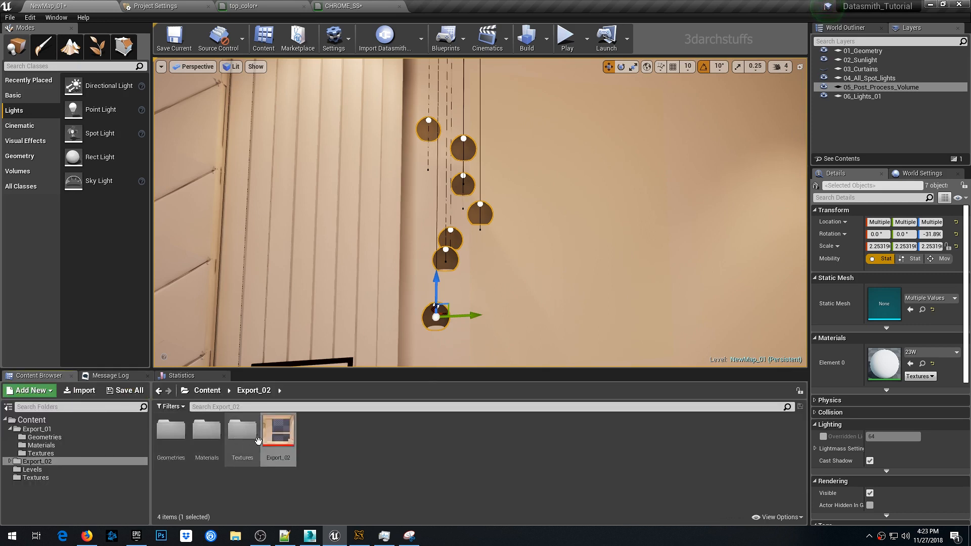
pyautogui.rightClick(328, 449)
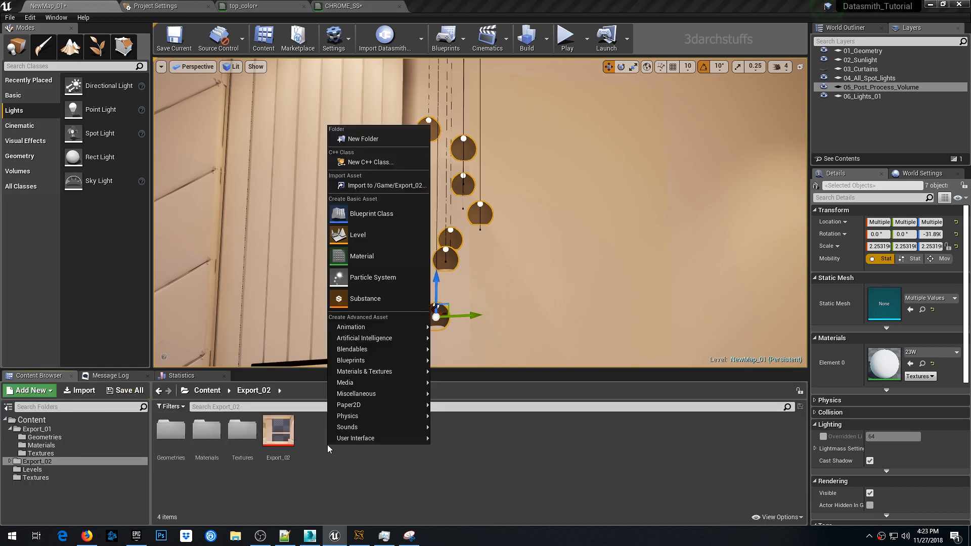
pyautogui.click(32, 420)
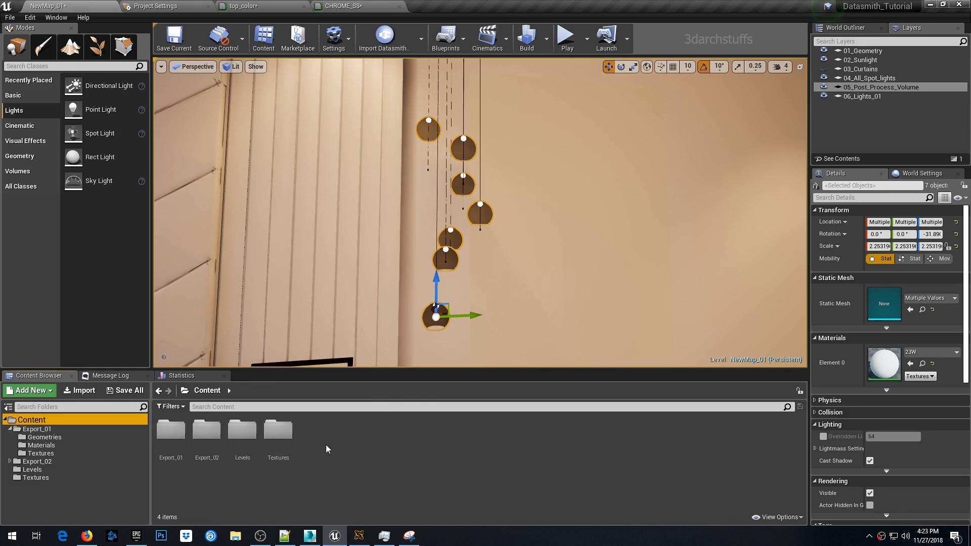
pyautogui.doubleClick(285, 451)
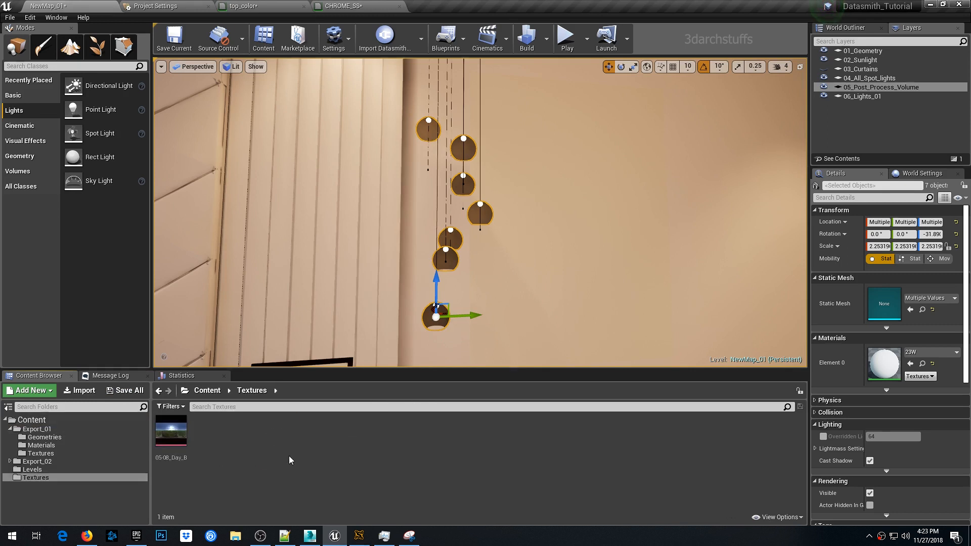
pyautogui.rightClick(313, 455)
pyautogui.click(353, 260)
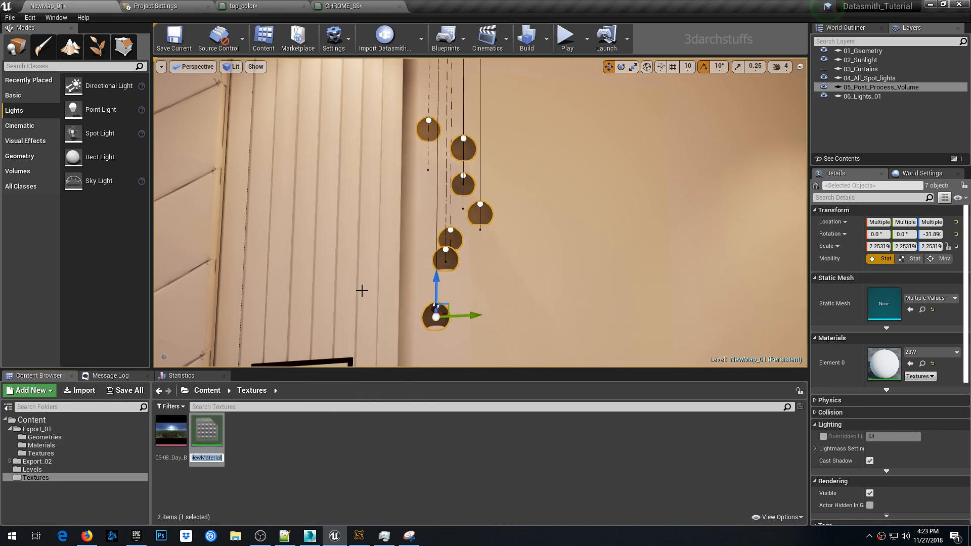
pyautogui.write('Bulb_01')
pyautogui.press('Return')
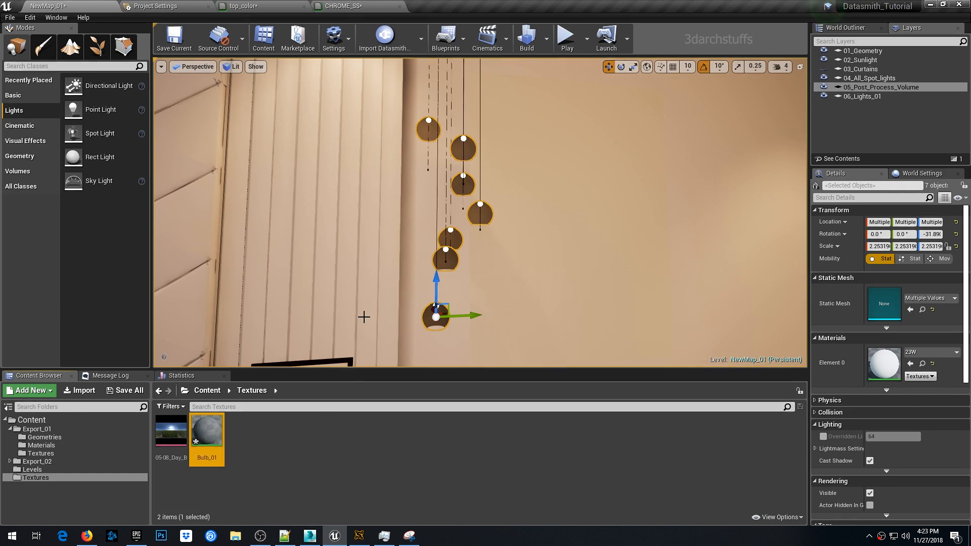
# - Assign Bulb_01 to the selected bulbs and open it in the material editor
pyautogui.click(910, 364)
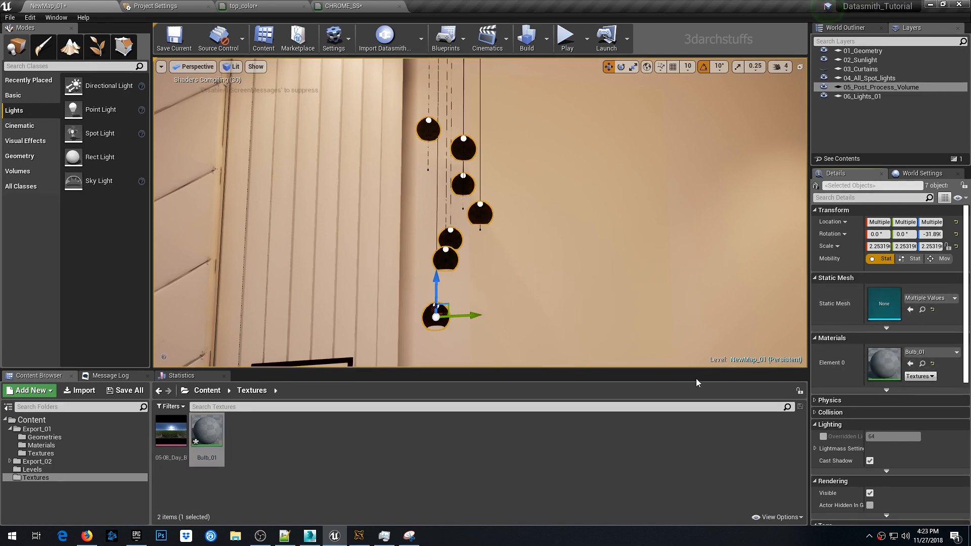
pyautogui.doubleClick(884, 370)
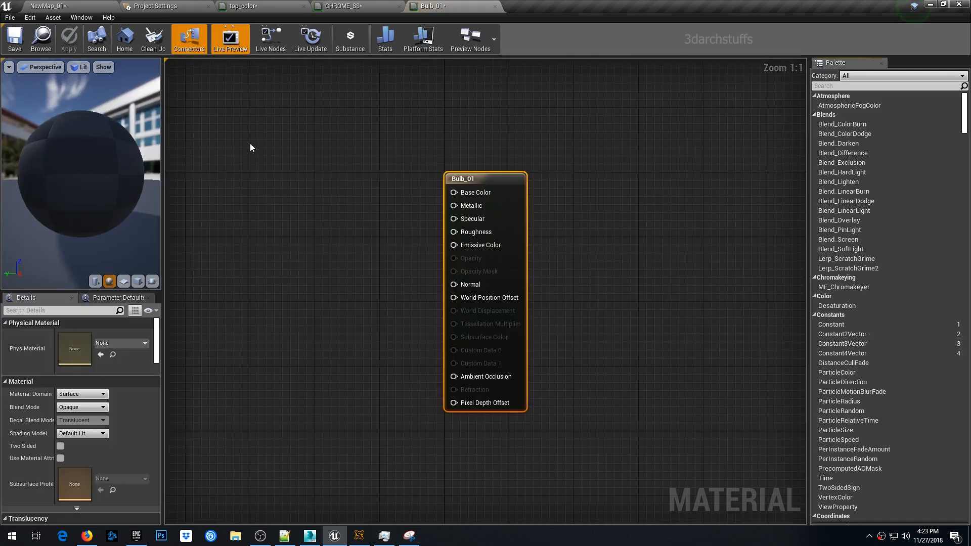
# - Add a Constant3Vector color node wired into Base Color and set its color to warm yellow 1, 0.841, 0.365
pyautogui.click(282, 178)
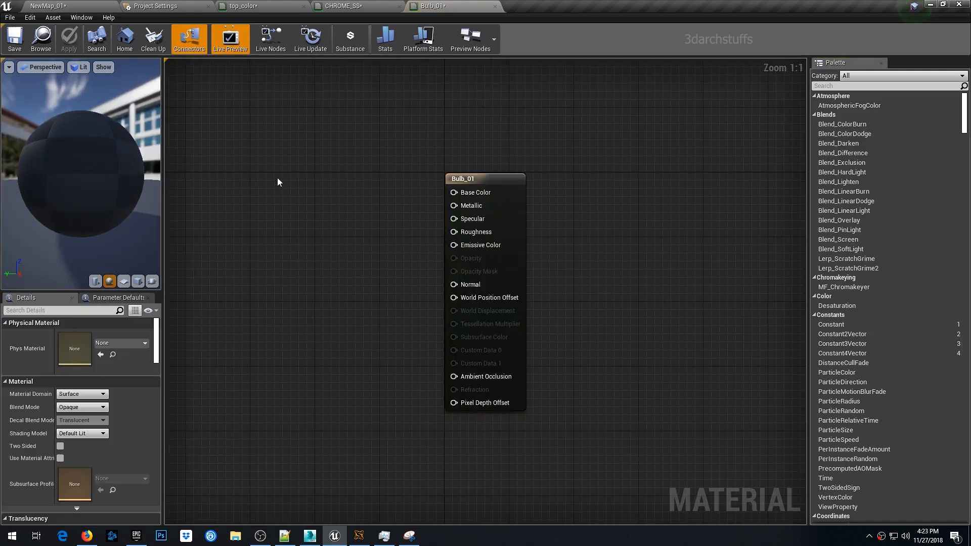
pyautogui.click(282, 146)
pyautogui.moveTo(345, 163); pyautogui.dragTo(452, 193)
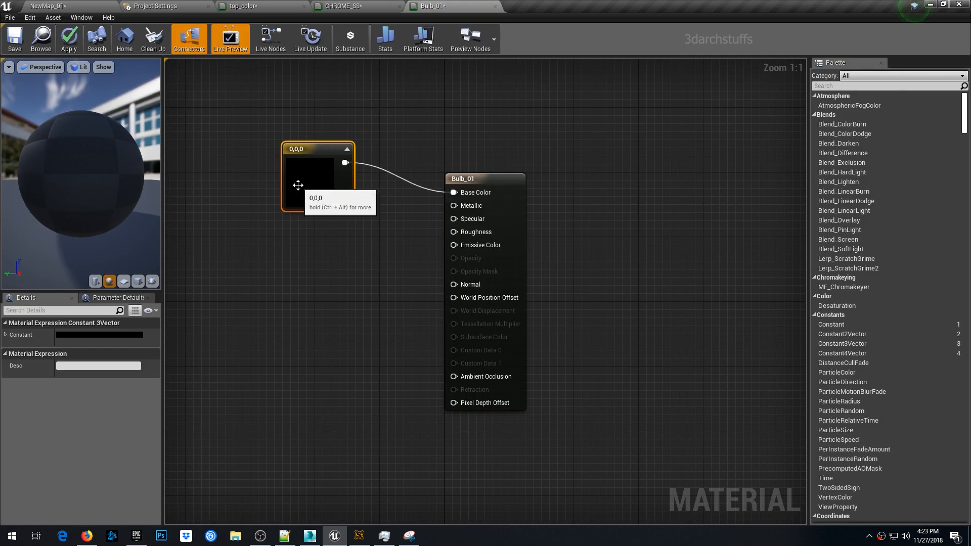
pyautogui.doubleClick(297, 185)
pyautogui.click(381, 289)
pyautogui.moveTo(449, 253); pyautogui.dragTo(450, 219)
pyautogui.click(430, 286)
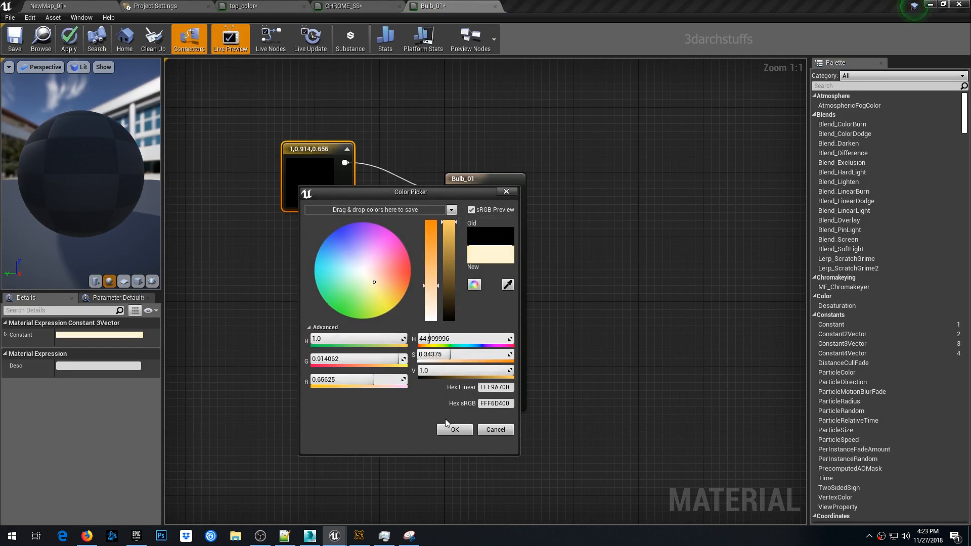
pyautogui.moveTo(433, 282); pyautogui.dragTo(433, 257)
pyautogui.click(454, 426)
# - Add a Multiply node that multiplies the color by 12 and feed it into Emissive Color
pyautogui.click(346, 279)
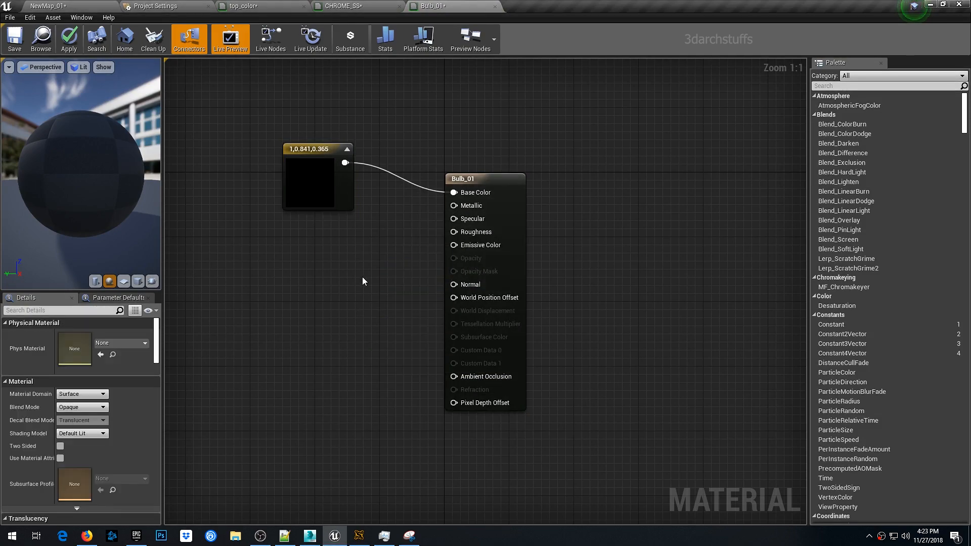
pyautogui.press('m')
pyautogui.click(353, 258)
pyautogui.moveTo(347, 165); pyautogui.dragTo(453, 245)
pyautogui.moveTo(510, 174); pyautogui.dragTo(591, 136)
pyautogui.moveTo(372, 263); pyautogui.dragTo(403, 221)
pyautogui.click(83, 347)
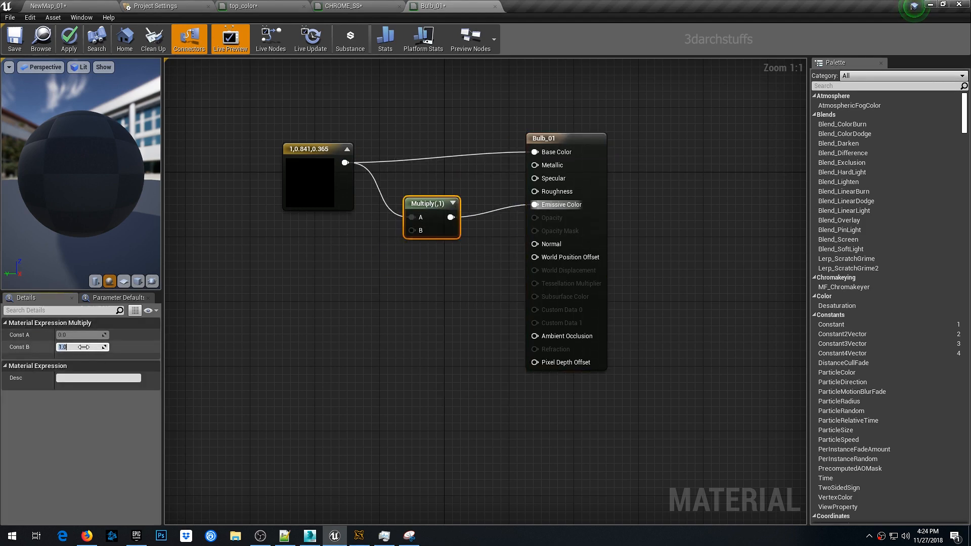
pyautogui.press('Return')
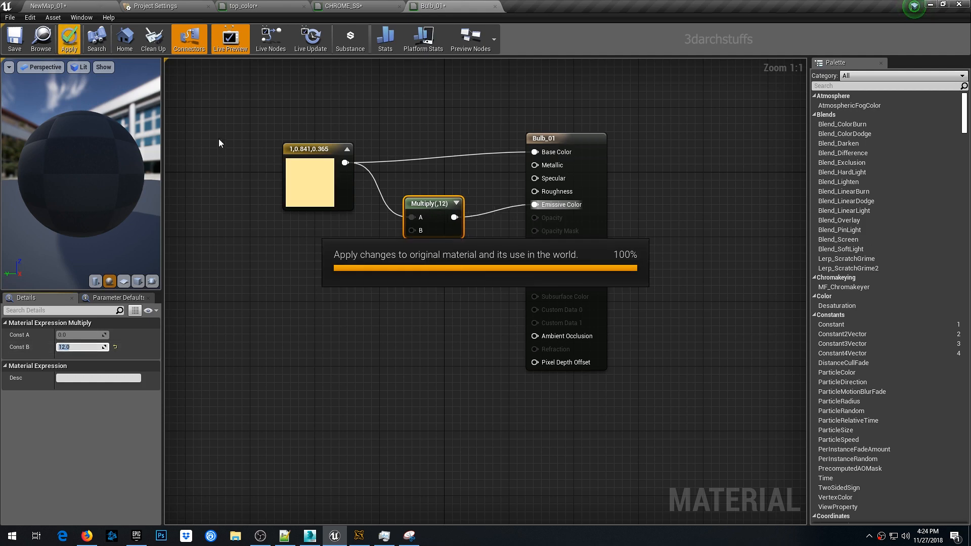
# - Change the color node to white 1, 1, 1 and apply the material
pyautogui.doubleClick(310, 182)
pyautogui.moveTo(445, 312); pyautogui.dragTo(438, 347)
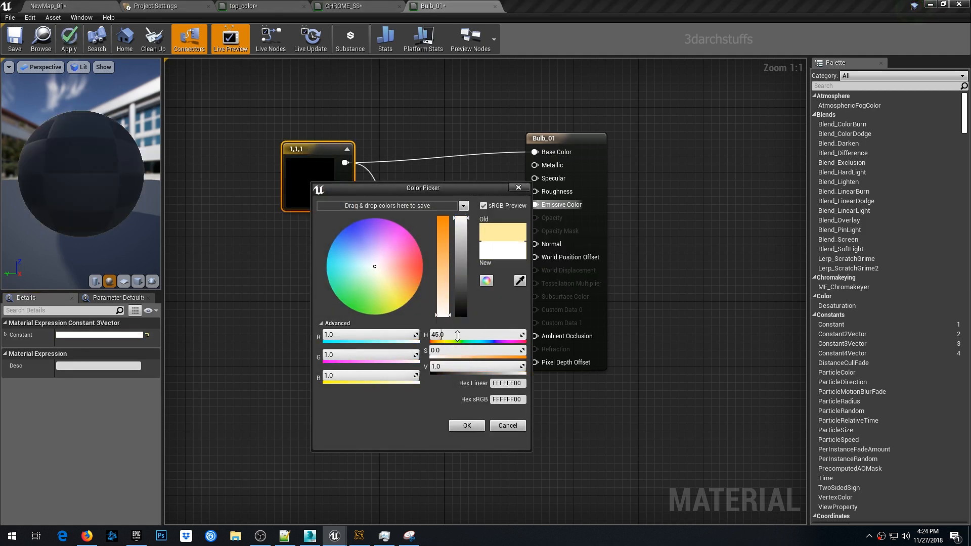
pyautogui.click(466, 425)
pyautogui.click(68, 39)
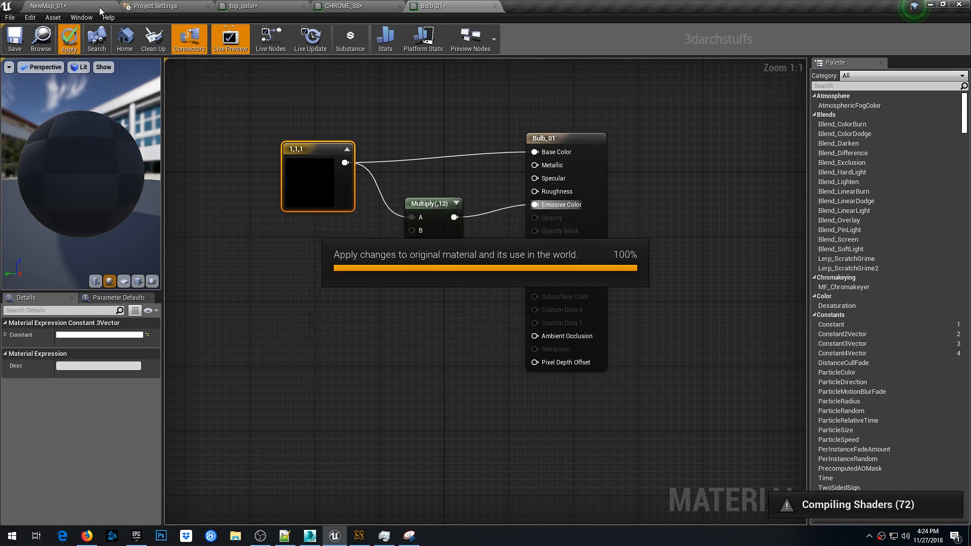
# - Enable Use Emissive for Static Lighting in the Lightmass settings of the selected bulb meshes
pyautogui.click(99, 8)
pyautogui.keyDown('alt'); pyautogui.moveTo(513, 314); pyautogui.dragTo(549, 213); pyautogui.keyUp('alt')
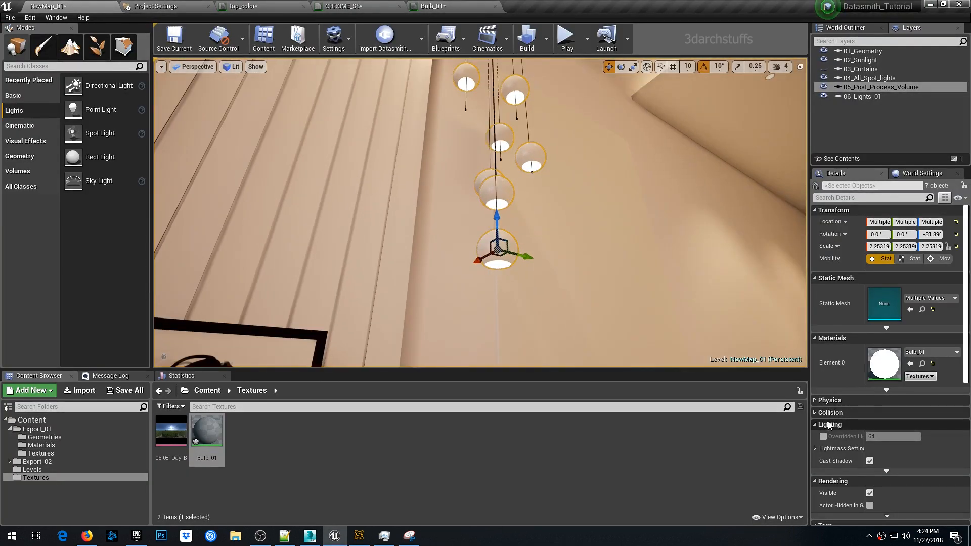
pyautogui.click(815, 448)
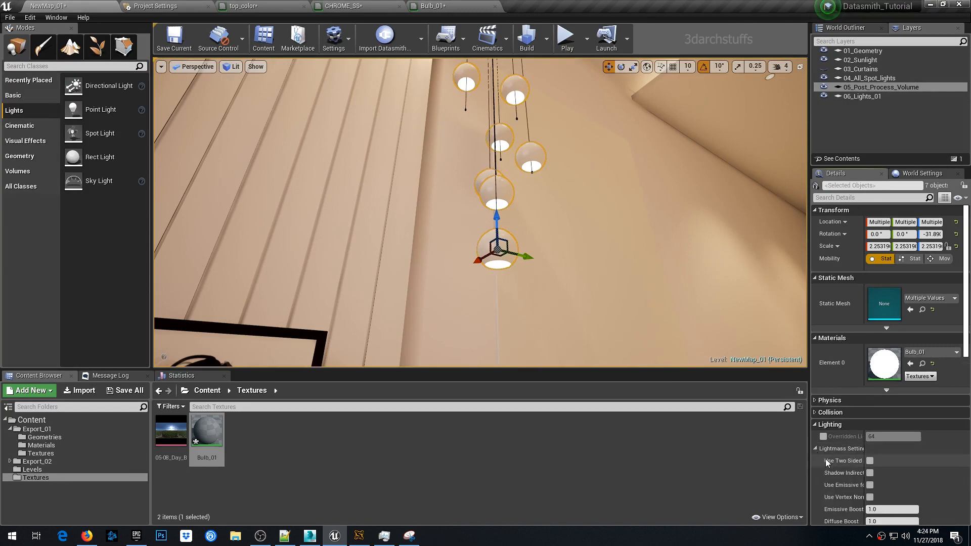
pyautogui.click(869, 486)
# - Build the level's lighting
pyautogui.keyDown('alt'); pyautogui.moveTo(658, 275); pyautogui.dragTo(617, 274); pyautogui.keyUp('alt')
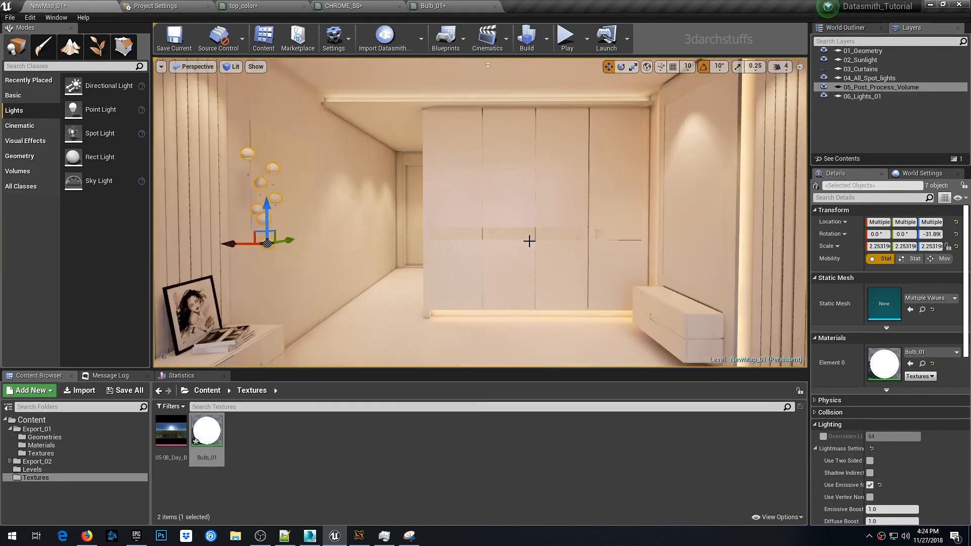
pyautogui.moveTo(529, 238); pyautogui.dragTo(529, 238)
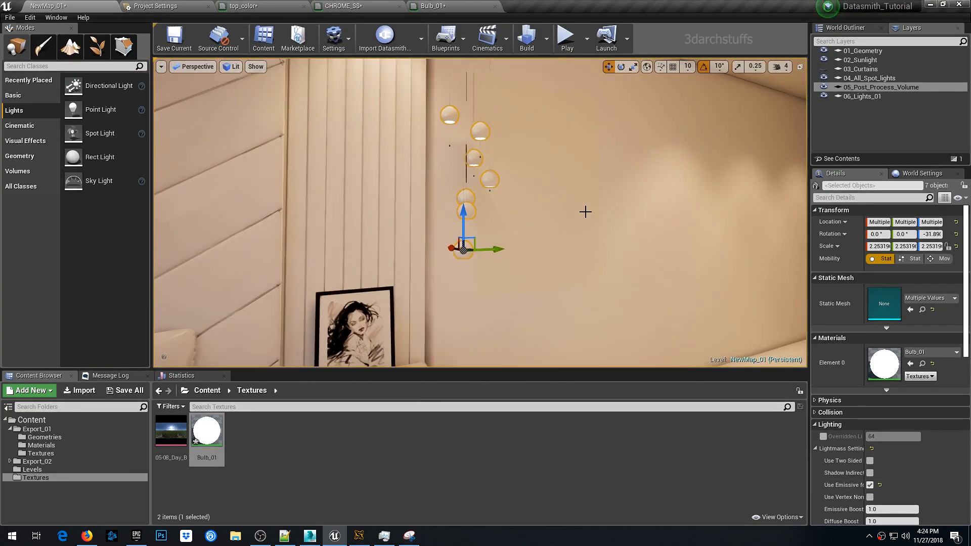
pyautogui.moveTo(610, 211); pyautogui.dragTo(611, 212, button='right')
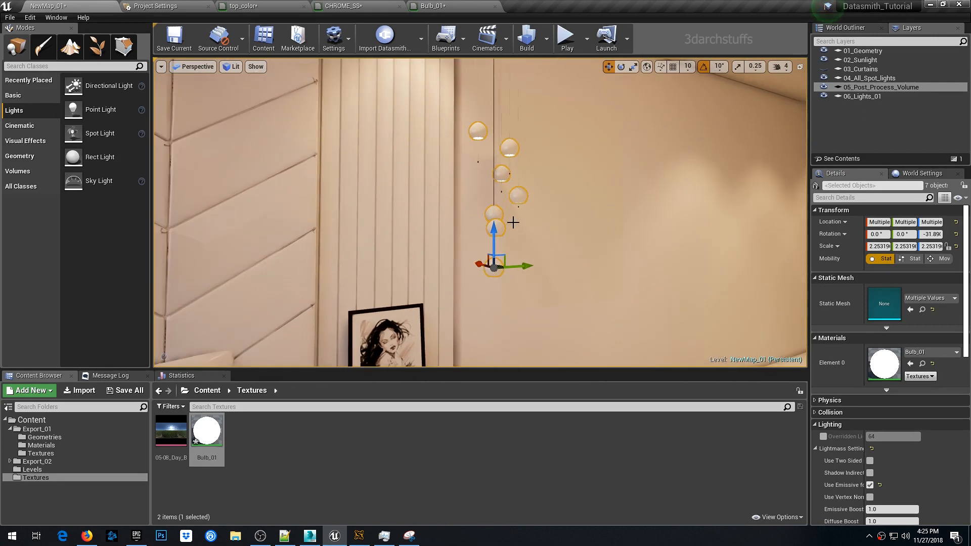
pyautogui.click(815, 448)
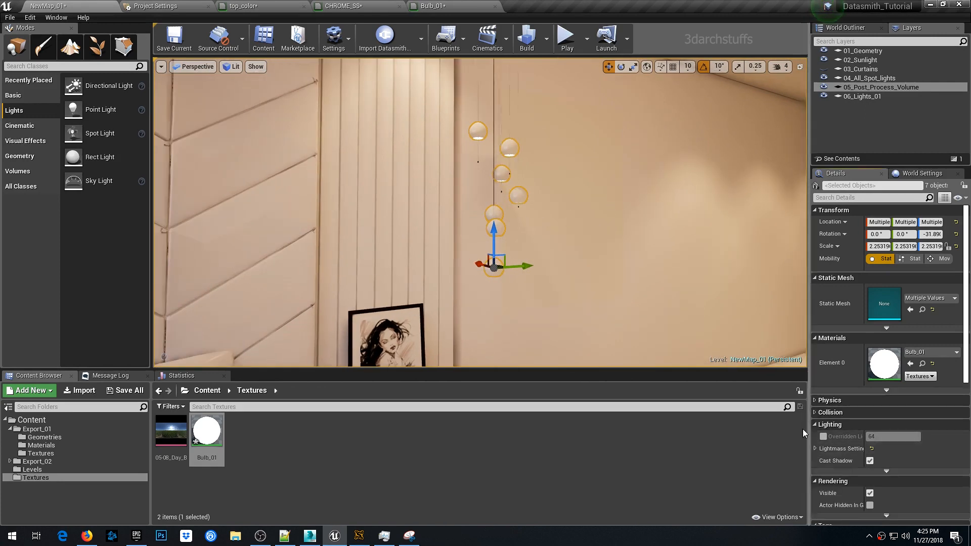
pyautogui.click(527, 38)
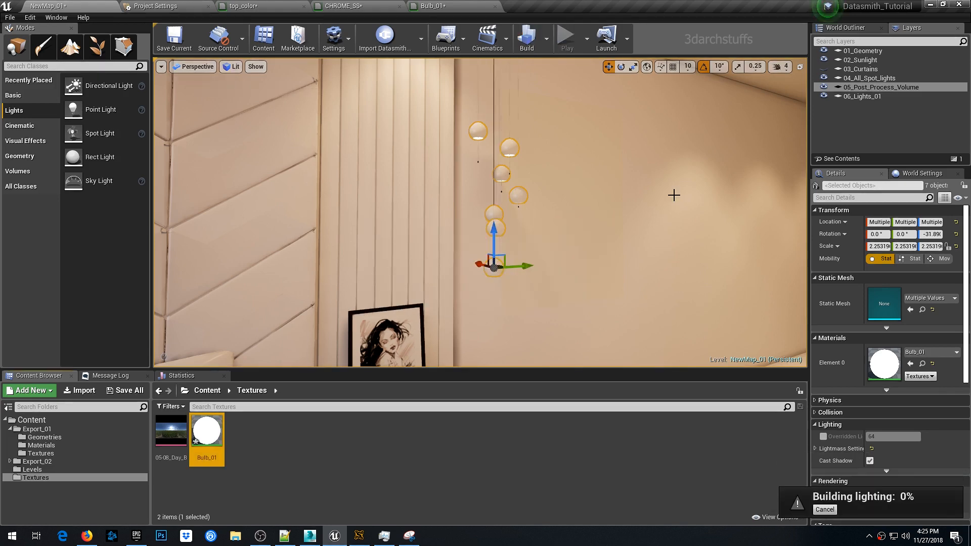
# - Monitor the lighting build progress and inspect the lit pendant bulbs in the viewport
pyautogui.click(359, 536)
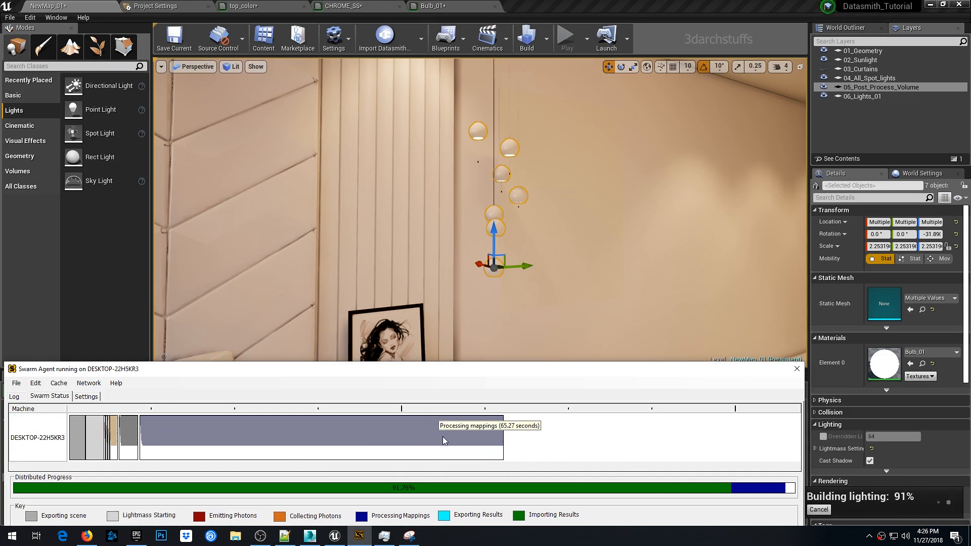
pyautogui.scroll(5, 544, 186)
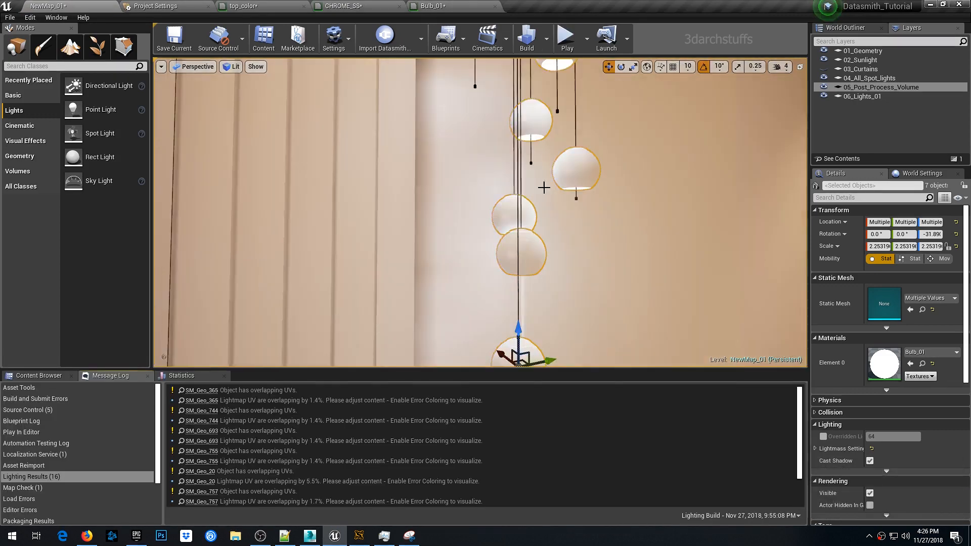
pyautogui.keyDown('alt'); pyautogui.moveTo(544, 187); pyautogui.dragTo(415, 202); pyautogui.keyUp('alt')
pyautogui.scroll(-6, 481, 213)
pyautogui.click(567, 202)
pyautogui.keyDown('alt'); pyautogui.moveTo(567, 202); pyautogui.dragTo(600, 155); pyautogui.keyUp('alt')
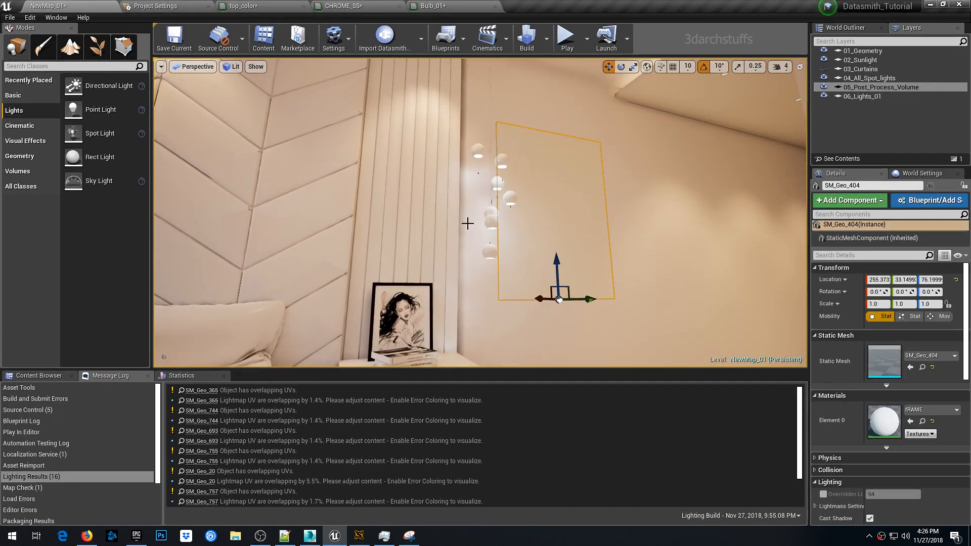
# - Change the bulb color node to a pale warm tint 1, 0.943, 0.714 and apply the material
pyautogui.click(433, 6)
pyautogui.doubleClick(304, 206)
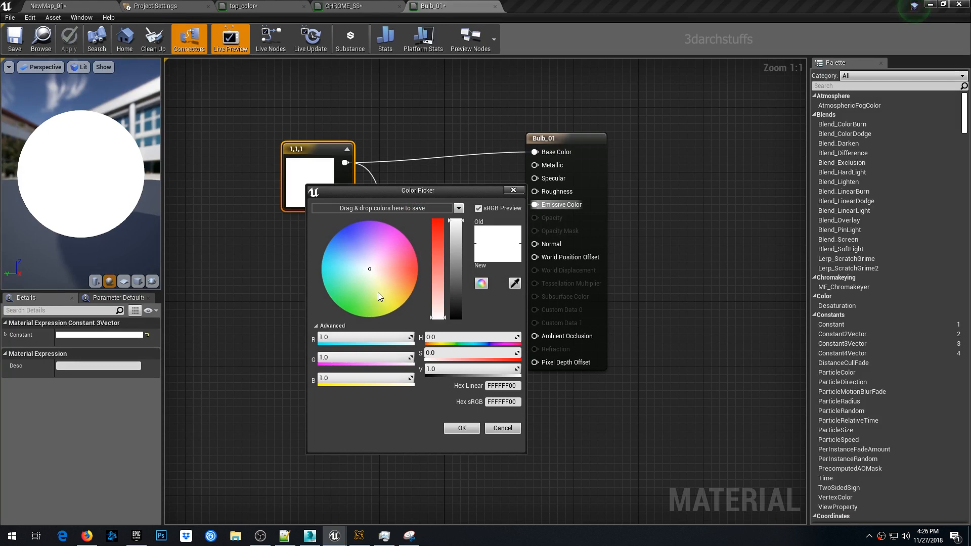
pyautogui.click(379, 279)
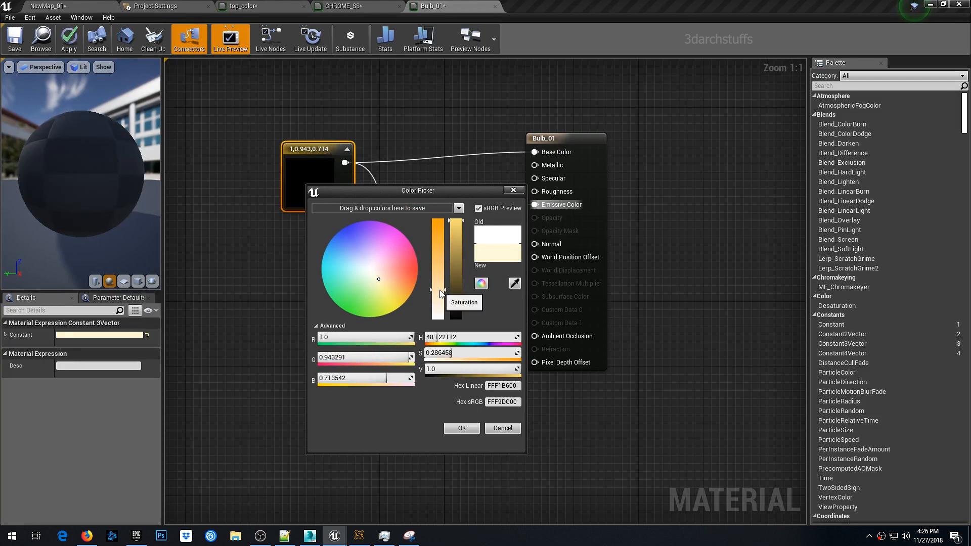
pyautogui.click(253, 198)
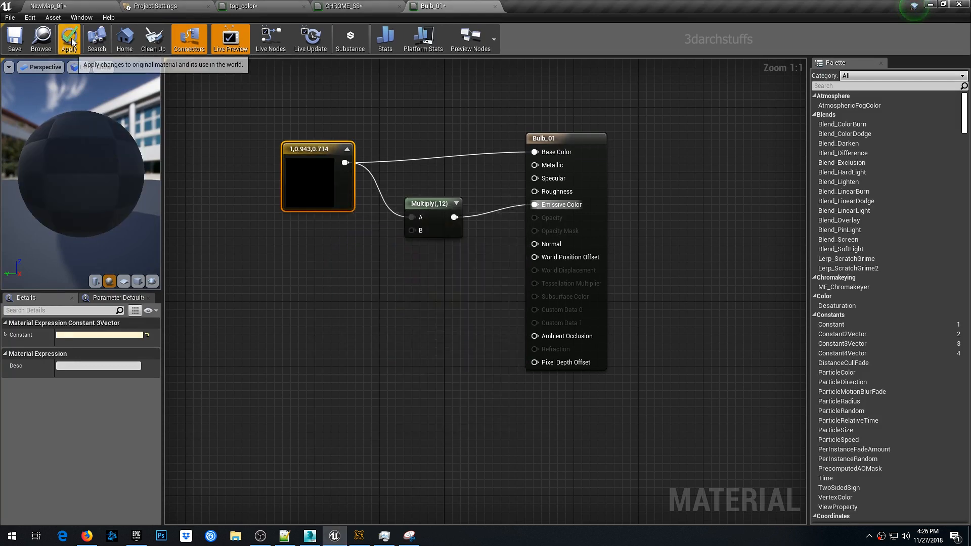
pyautogui.click(87, 9)
# - Capture a screenshot of the viewport's pendant bulbs with the Snipping Tool
pyautogui.moveTo(398, 196); pyautogui.dragTo(397, 195, button='right')
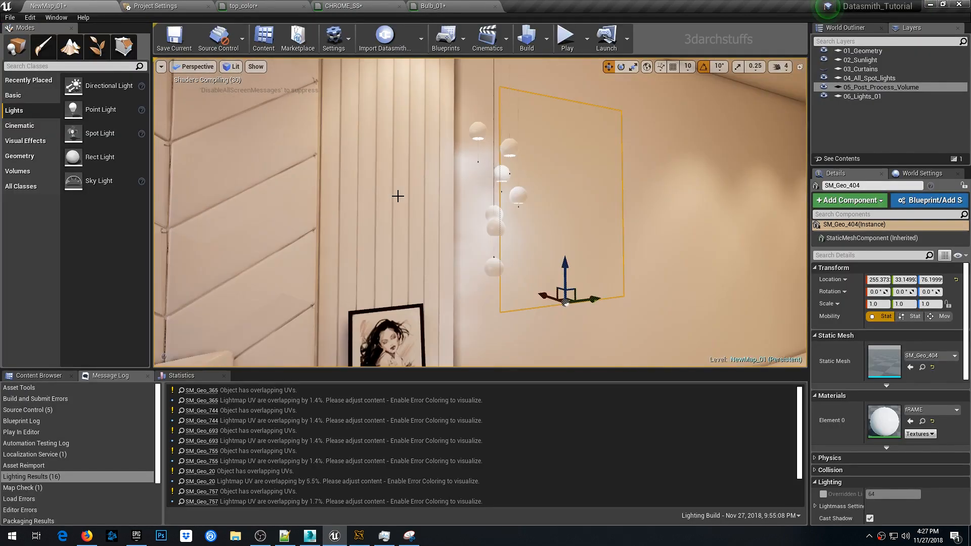
pyautogui.press('Escape')
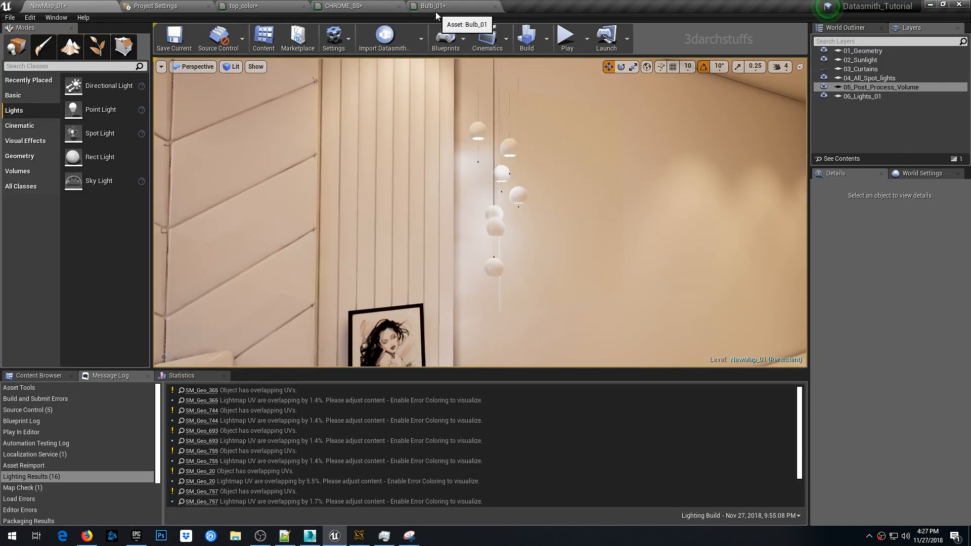
pyautogui.click(409, 536)
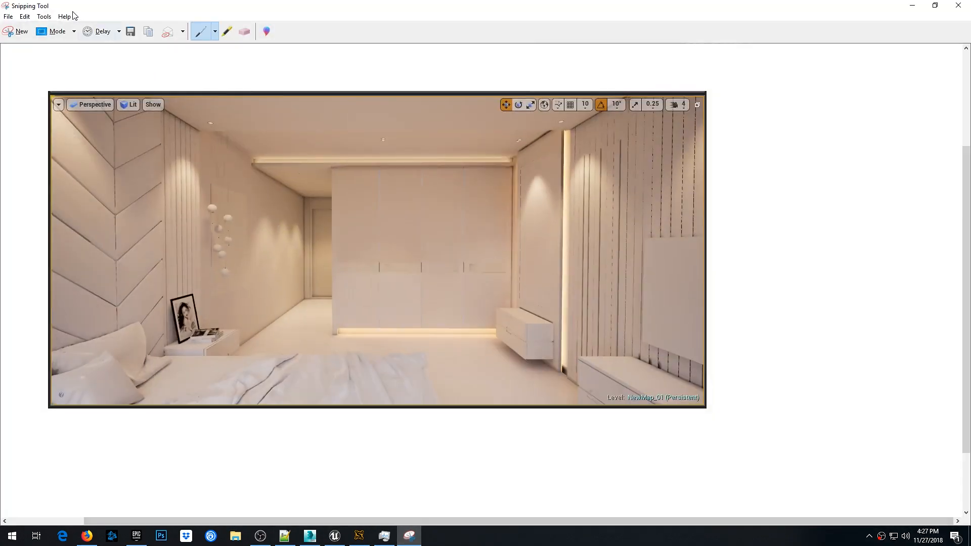
pyautogui.click(19, 31)
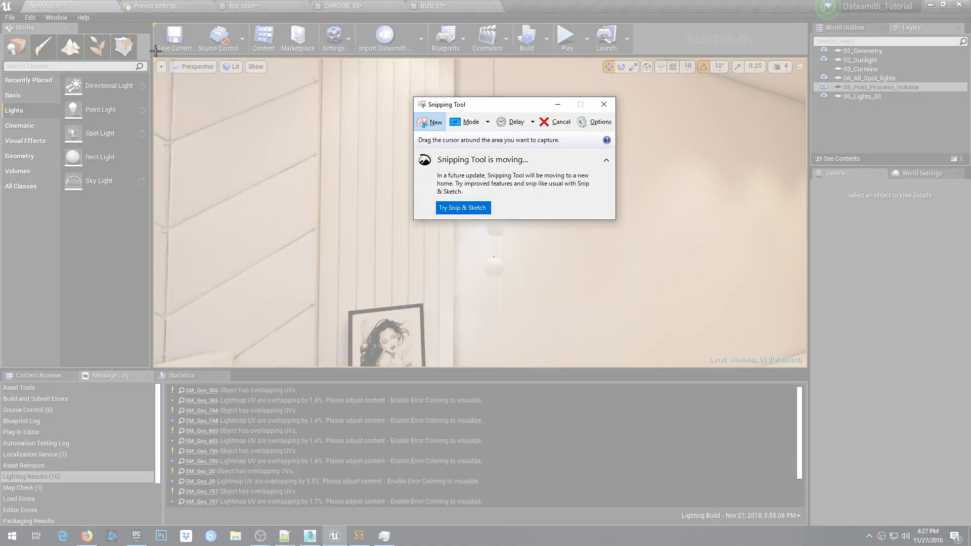
pyautogui.moveTo(150, 55); pyautogui.dragTo(813, 374)
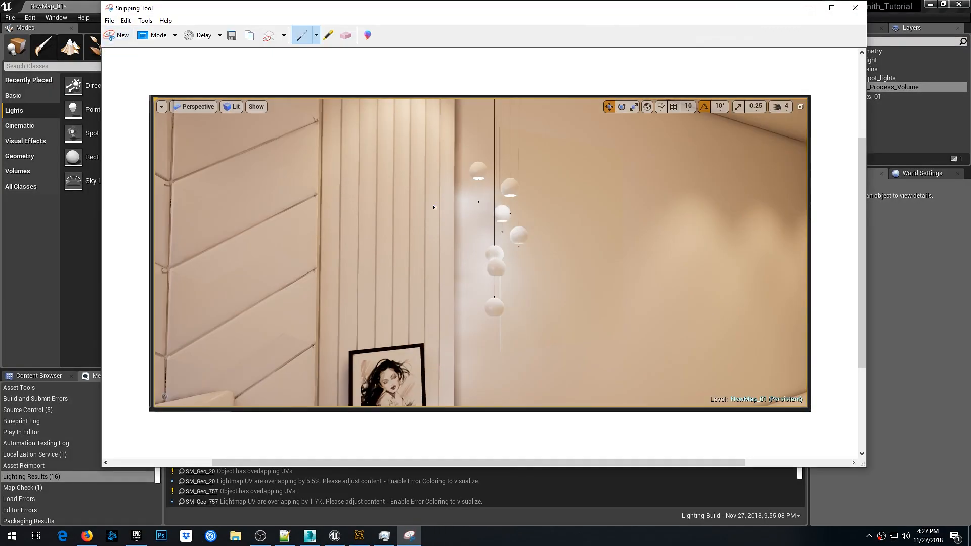
pyautogui.click(809, 8)
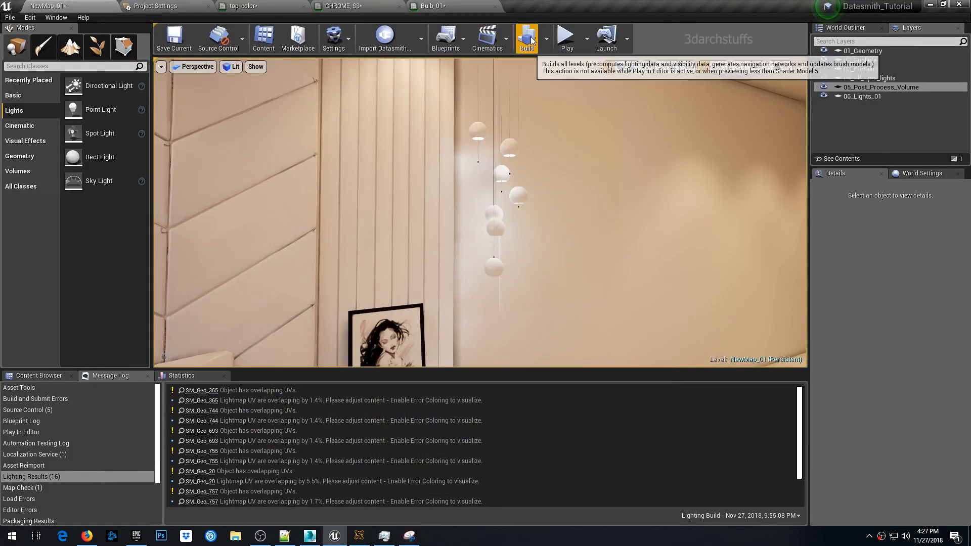
# - Rebuild the level's lighting
pyautogui.click(527, 38)
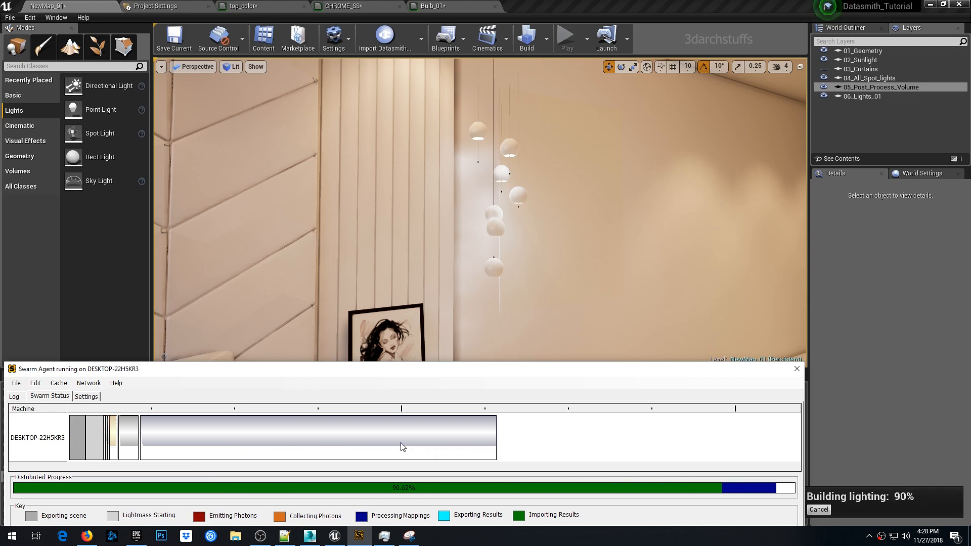
pyautogui.moveTo(626, 231); pyautogui.dragTo(488, 141, button='right')
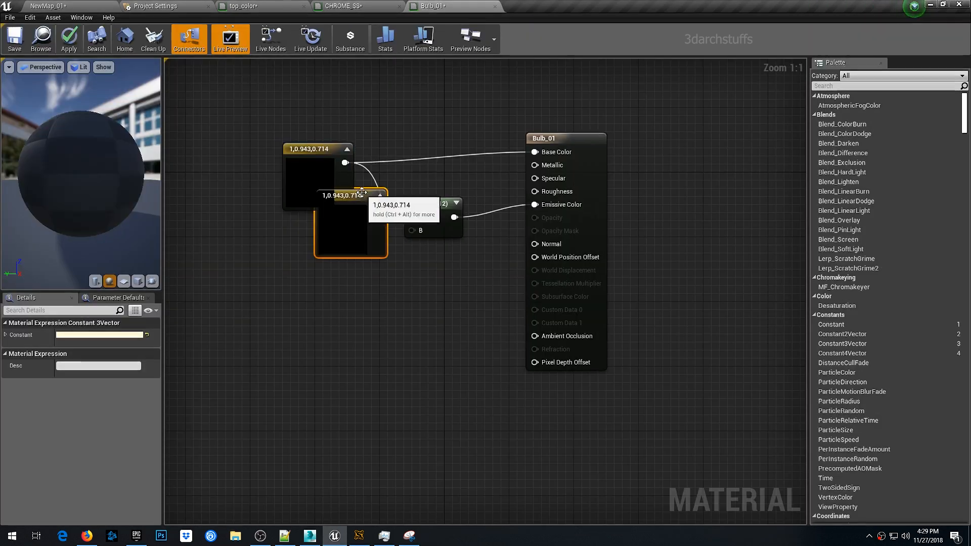
# - Reset the wired bulb color node to white 1, 1, 1
pyautogui.moveTo(362, 192); pyautogui.dragTo(280, 265)
pyautogui.doubleClick(310, 181)
pyautogui.moveTo(440, 289); pyautogui.dragTo(439, 318)
pyautogui.click(466, 425)
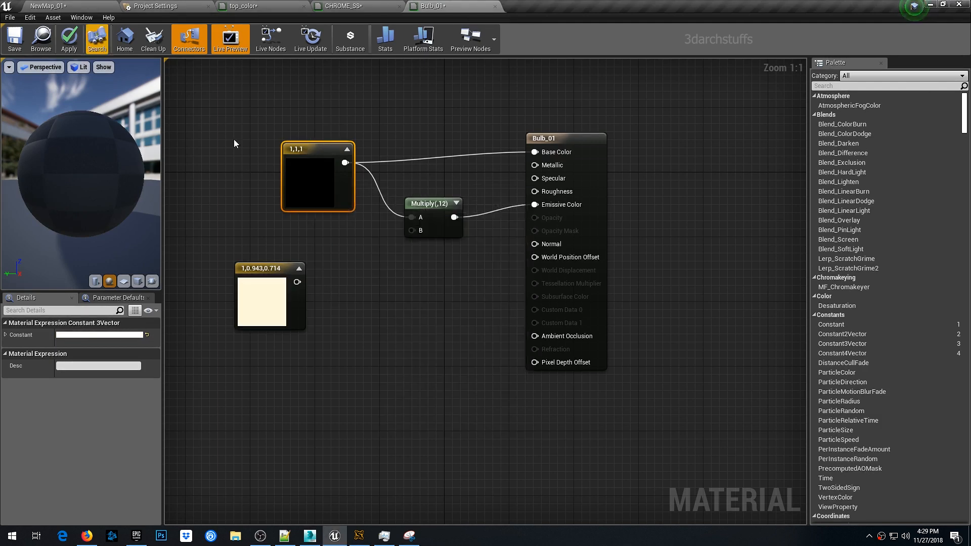
# - Set the Multiply node's constant B to 20 to strengthen the bulb emission
pyautogui.click(429, 203)
pyautogui.click(79, 348)
pyautogui.write('20')
pyautogui.press('Return')
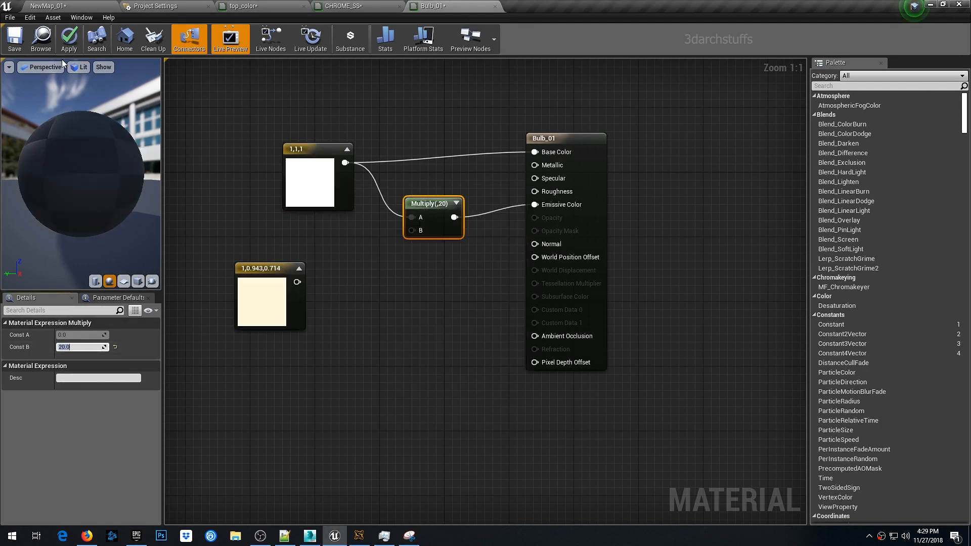
# - Capture a new snip of the viewport's pendant bulbs with the Snipping Tool and rebuild the level's lighting
pyautogui.click(85, 8)
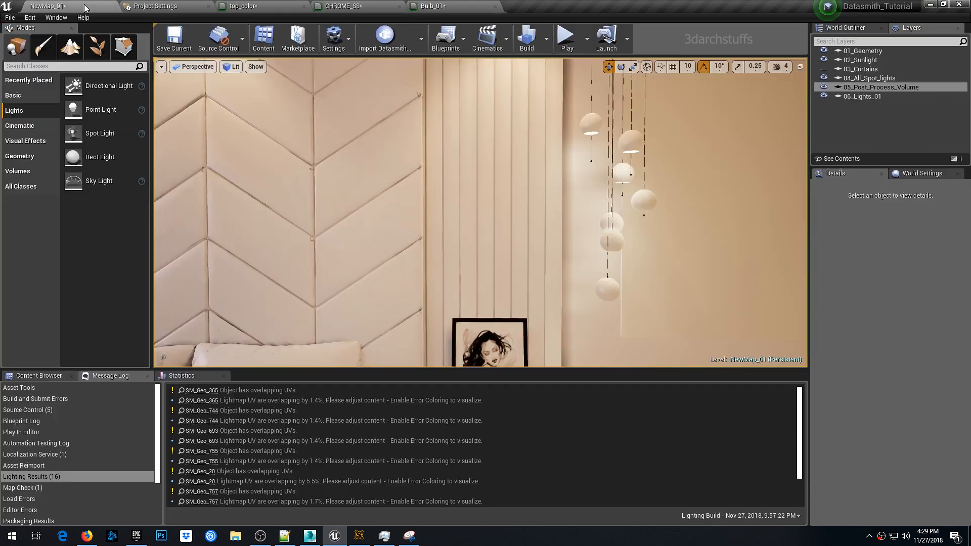
pyautogui.moveTo(487, 211); pyautogui.dragTo(505, 205, button='right')
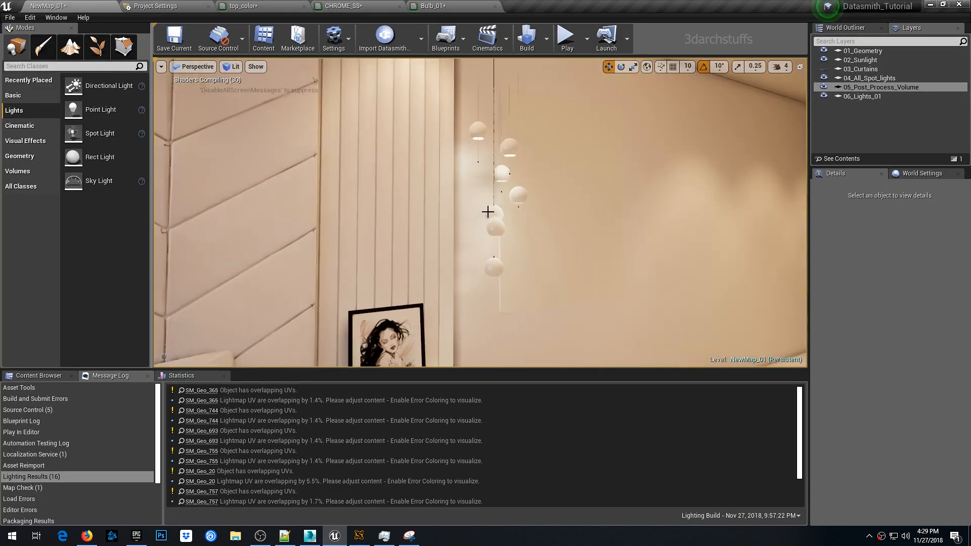
pyautogui.click(409, 536)
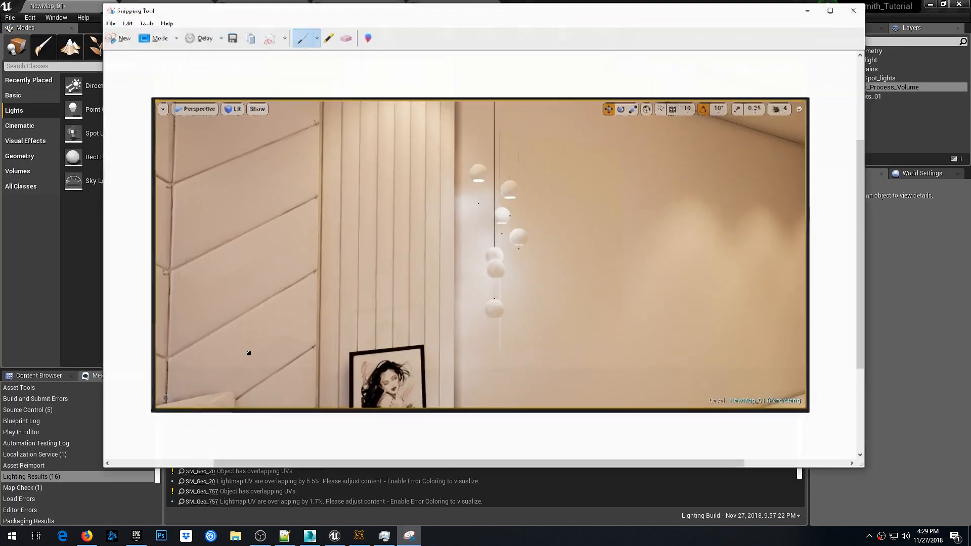
pyautogui.click(119, 36)
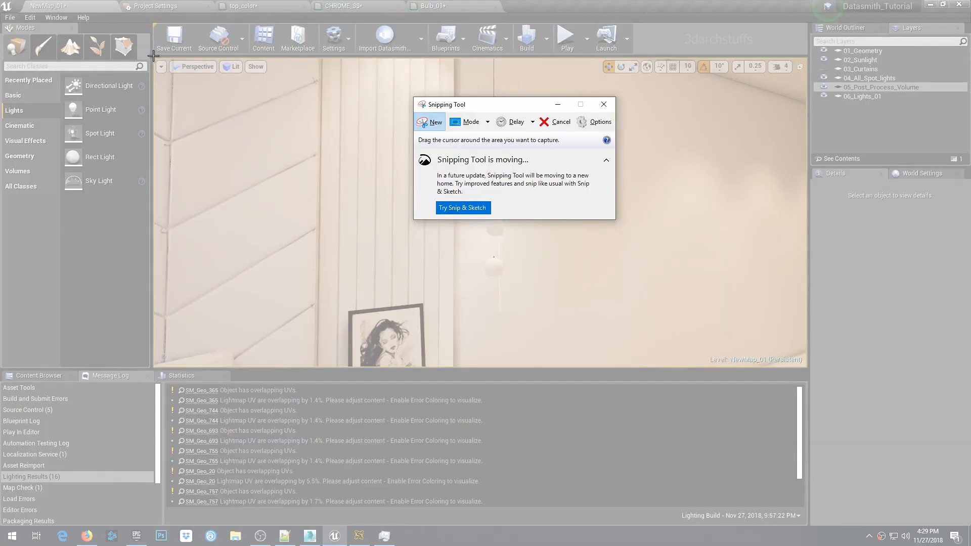
pyautogui.moveTo(152, 56); pyautogui.dragTo(809, 373)
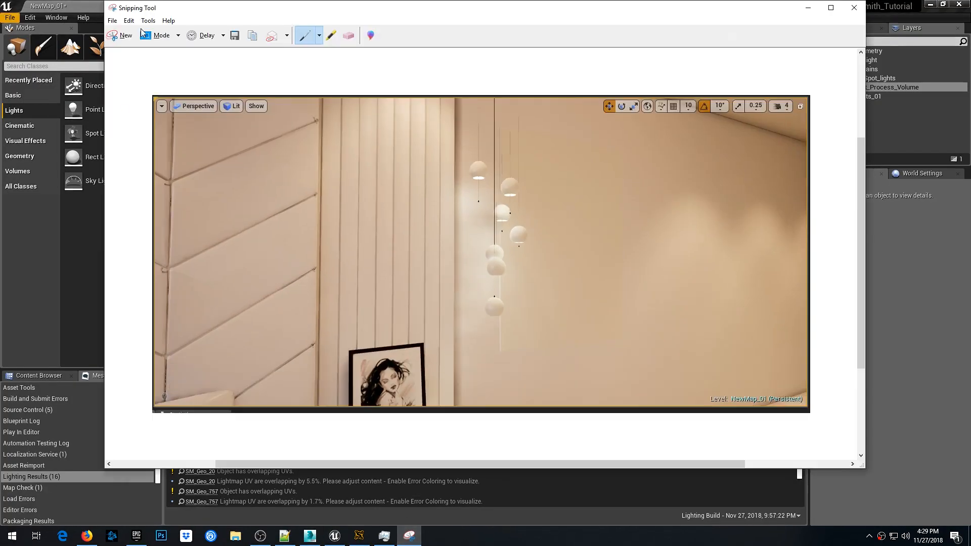
pyautogui.moveTo(434, 462); pyautogui.dragTo(443, 462)
pyautogui.click(808, 8)
pyautogui.click(526, 45)
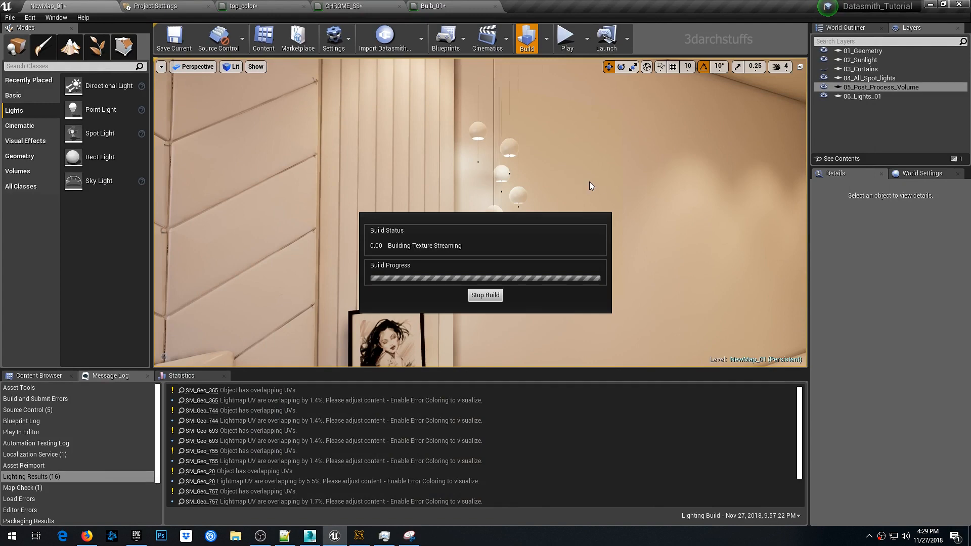
# - Save the snip as a JPG file on the Desktop
pyautogui.click(410, 535)
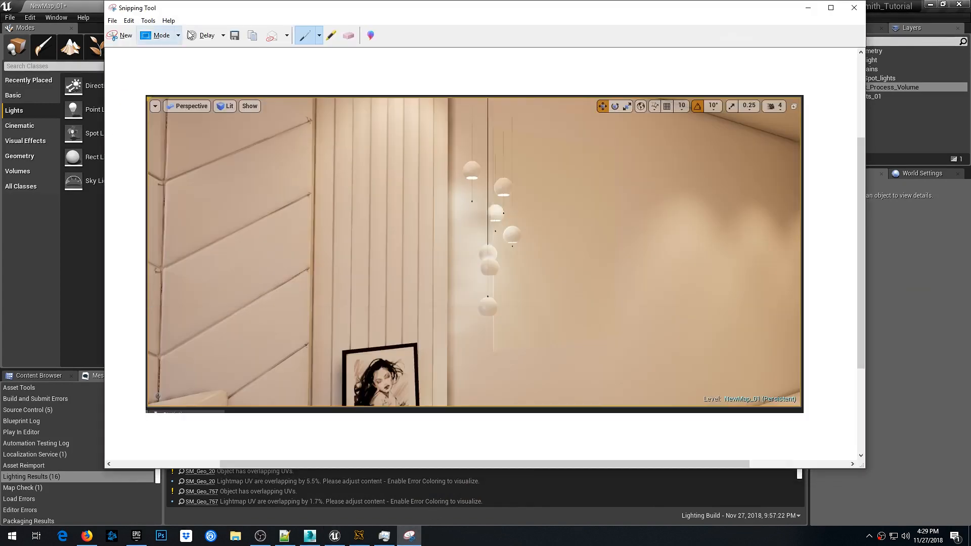
pyautogui.click(235, 36)
pyautogui.click(274, 117)
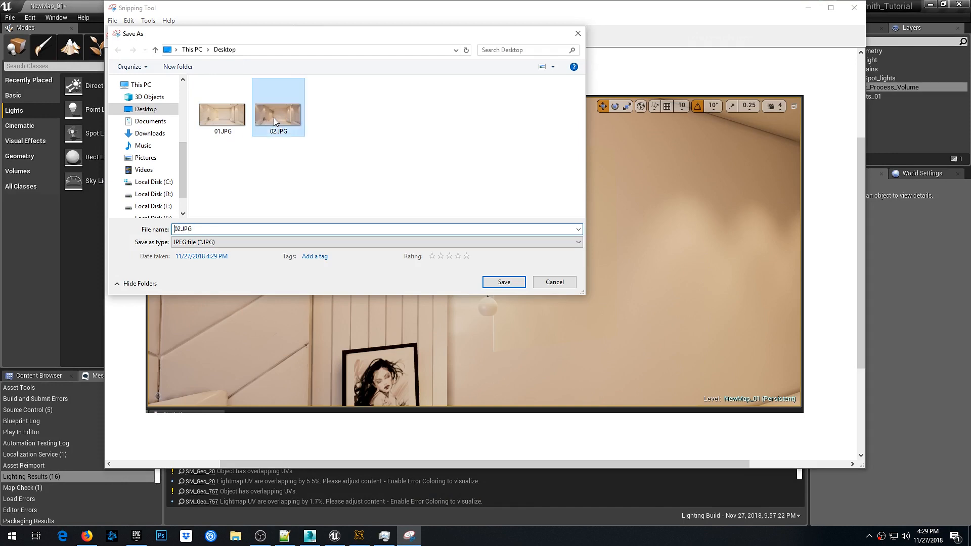
pyautogui.doubleClick(179, 230)
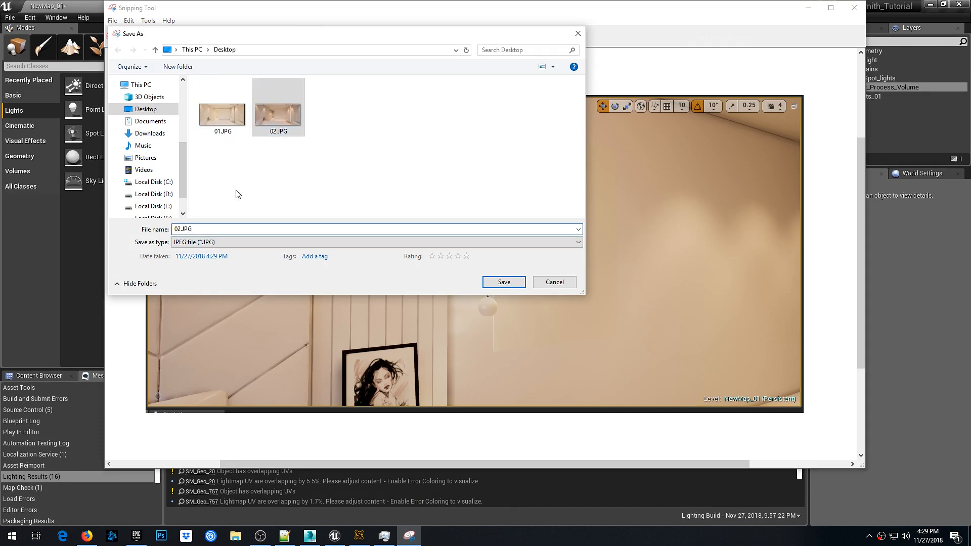
pyautogui.press('BackSpace')
pyautogui.press('Return')
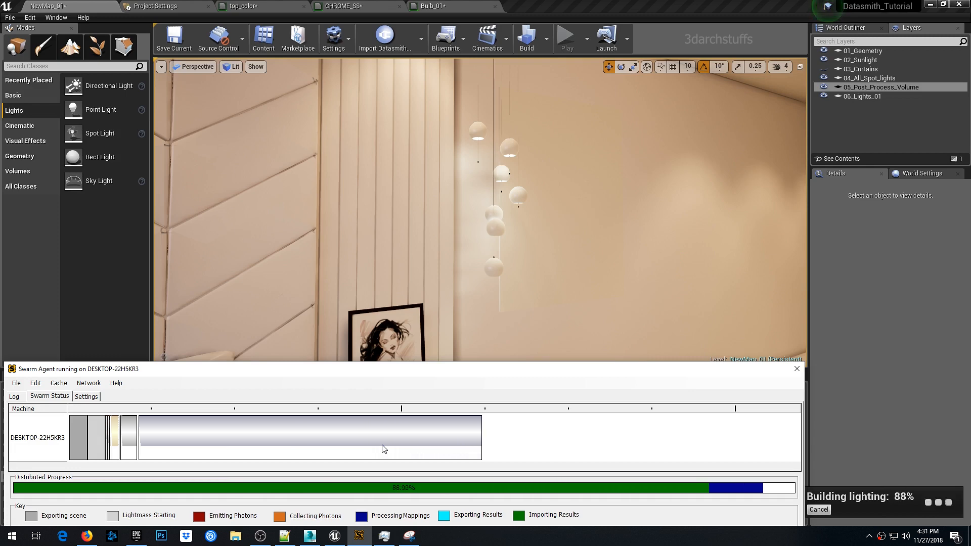
# - Set the bulb material's Multiply constant B to 12 and check the bulbs in the level viewport
pyautogui.click(592, 5)
pyautogui.press('1')
pyautogui.click(433, 6)
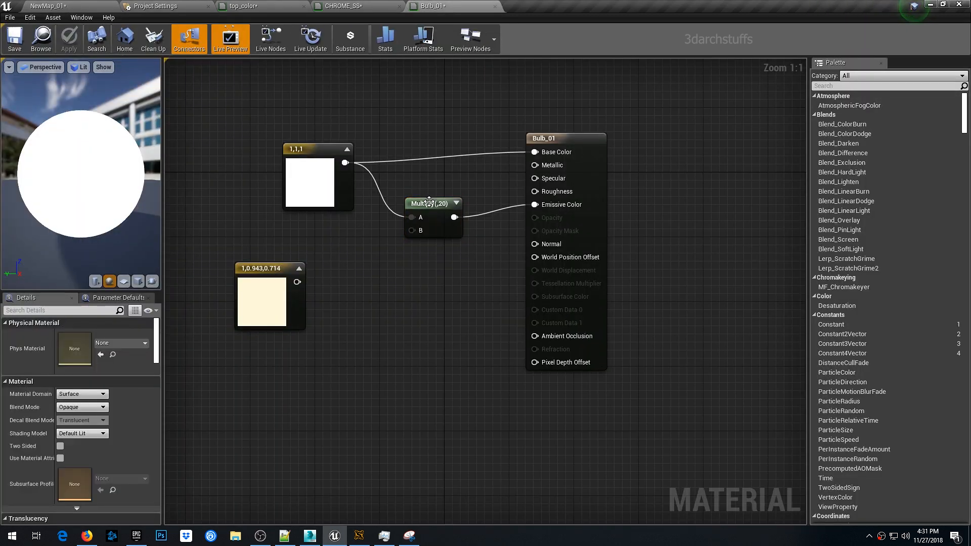
pyautogui.click(80, 347)
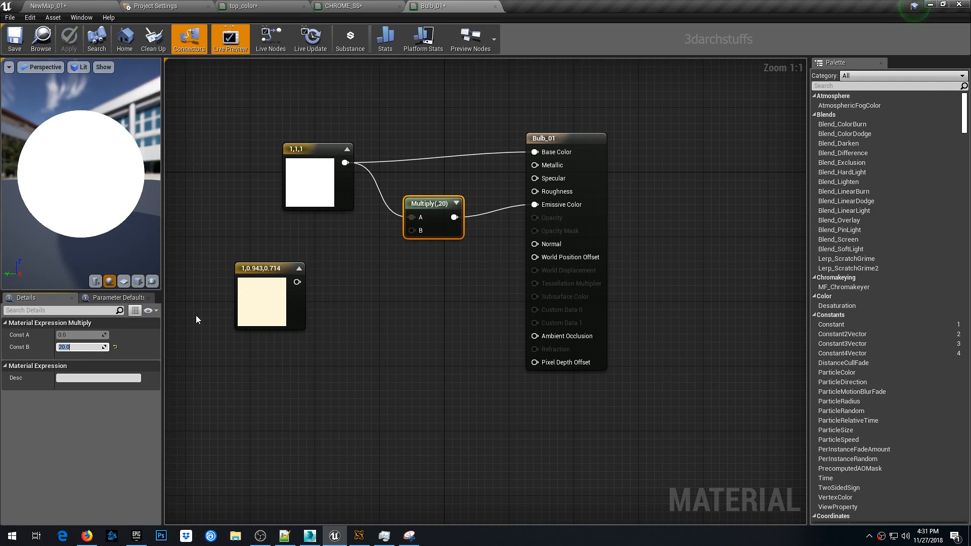
pyautogui.write('12')
pyautogui.press('Return')
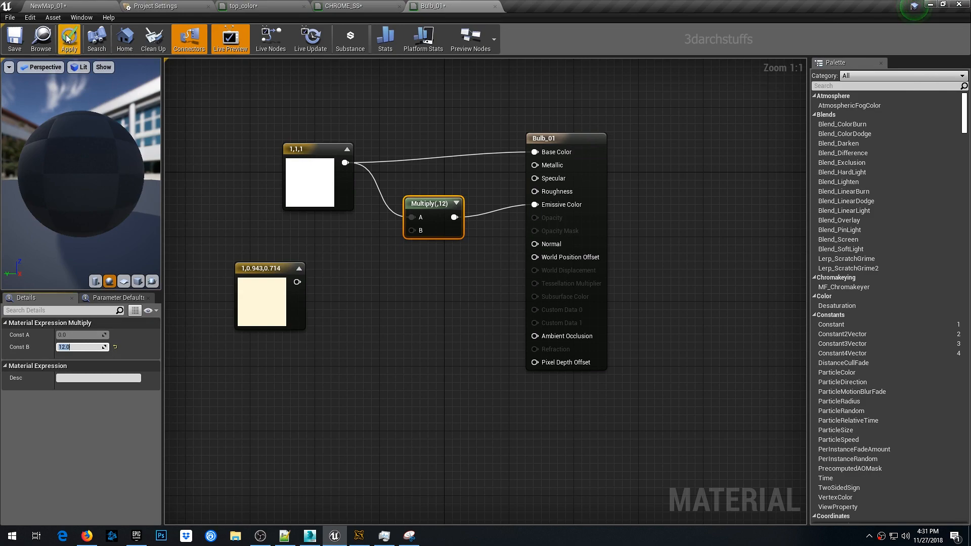
pyautogui.click(103, 9)
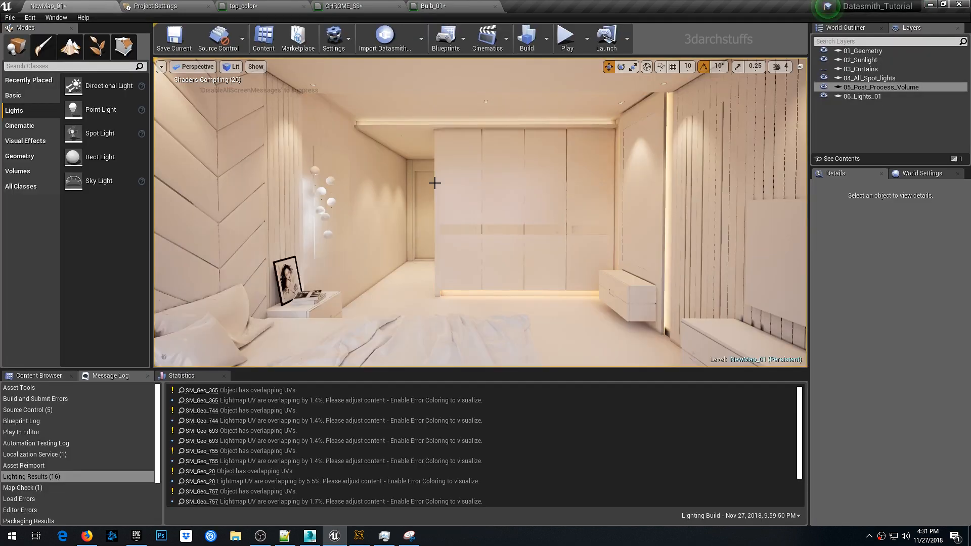
pyautogui.moveTo(500, 193)
pyautogui.mouseDown(button='right')
pyautogui.moveTo(349, 196)
pyautogui.moveTo(500, 194)
pyautogui.mouseUp(button='right')
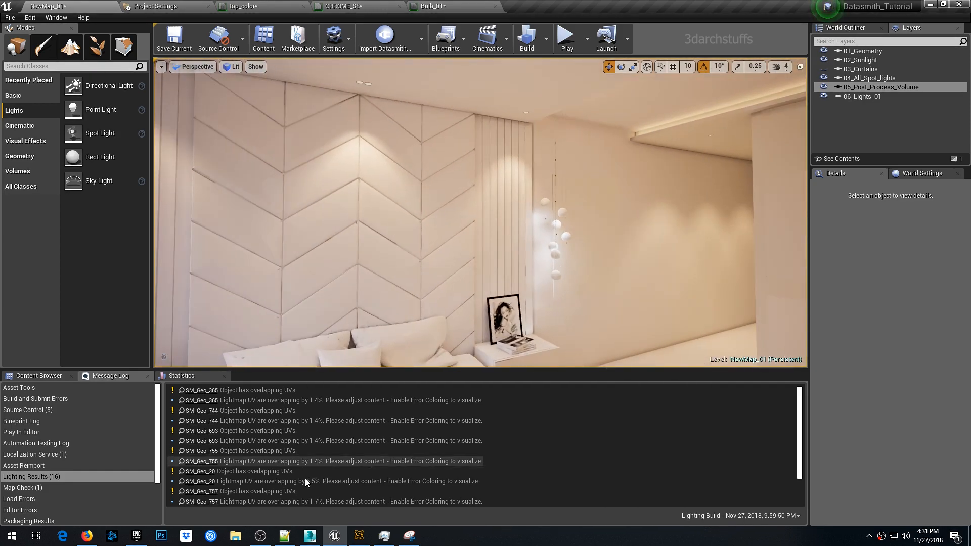
# - Switch to 3ds Max and inspect the room model's shell and ceiling geometry
pyautogui.click(309, 535)
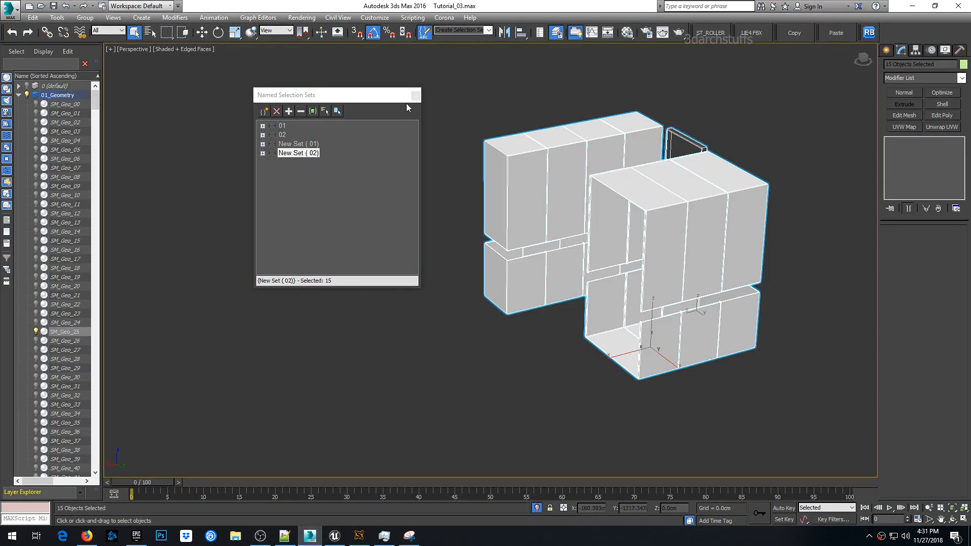
pyautogui.click(416, 95)
pyautogui.click(395, 225)
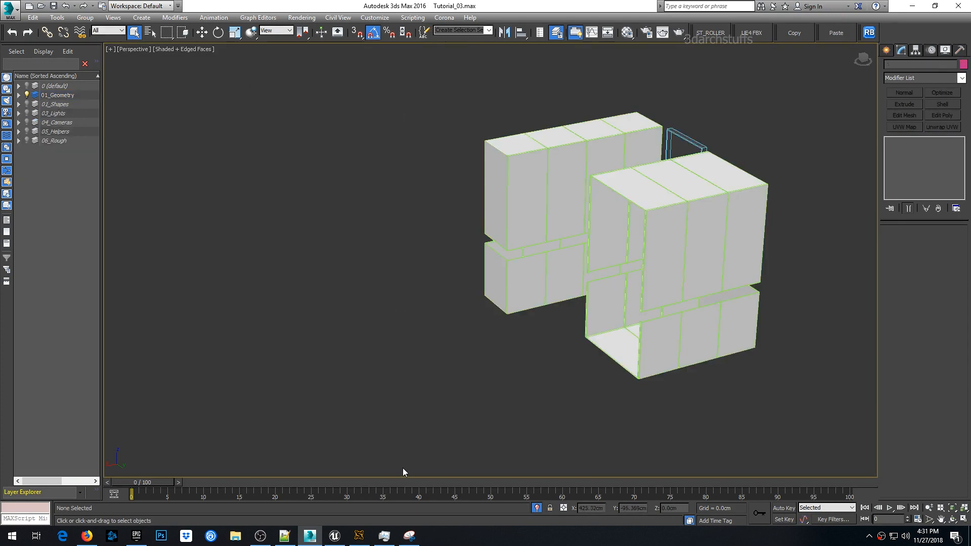
pyautogui.click(536, 507)
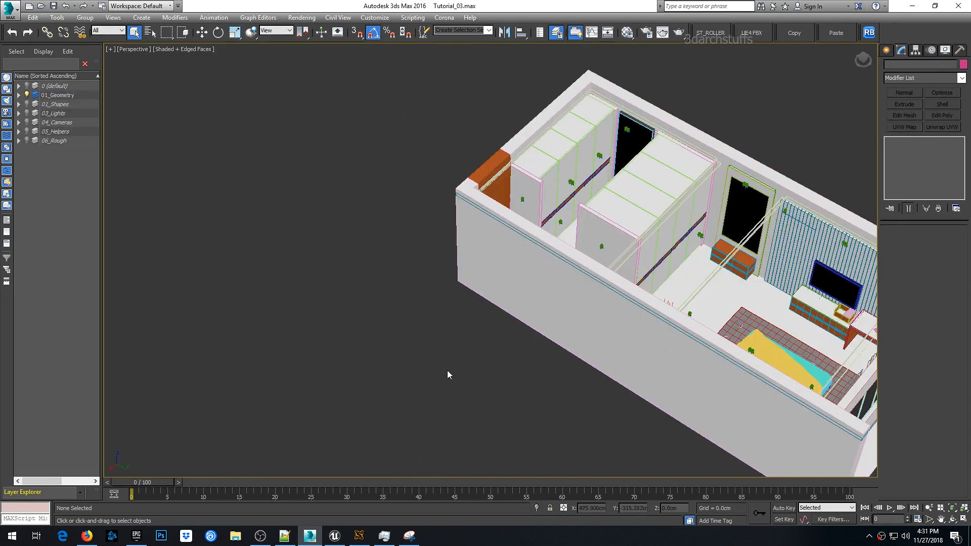
pyautogui.moveTo(448, 372); pyautogui.dragTo(318, 294, button='middle')
pyautogui.hotkey('ctrl', 'z')
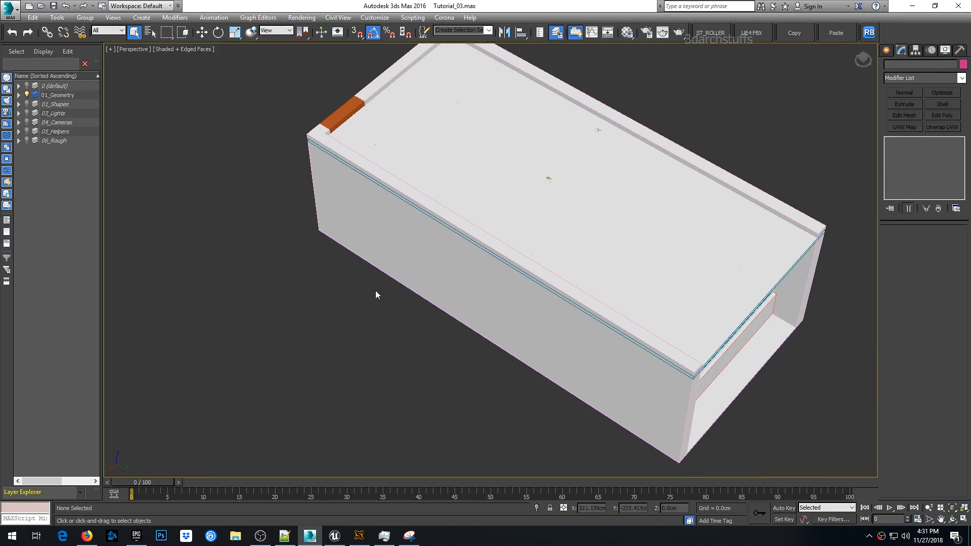
pyautogui.scroll(-5, 375, 295)
pyautogui.click(456, 253)
pyautogui.keyDown('alt'); pyautogui.moveTo(481, 284); pyautogui.dragTo(455, 251, button='middle'); pyautogui.keyUp('alt')
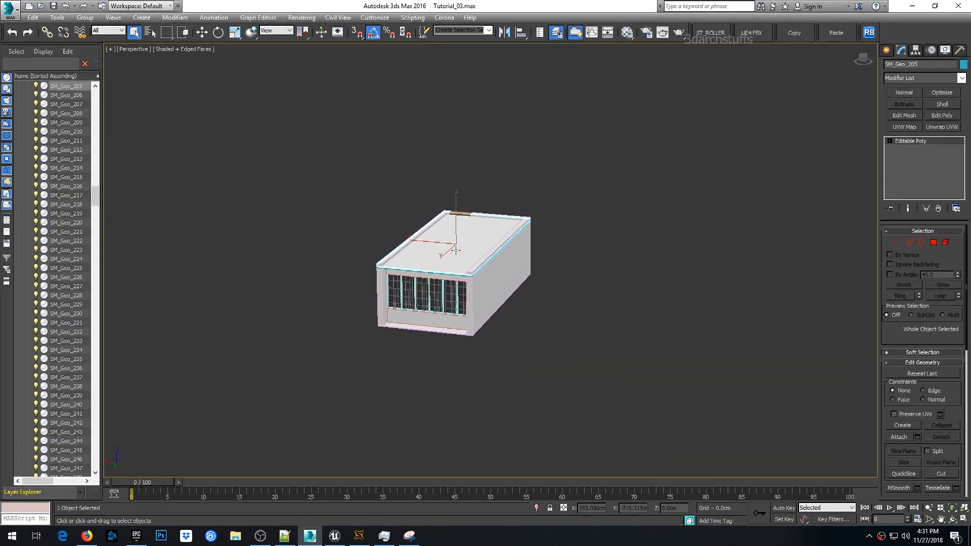
pyautogui.press('z')
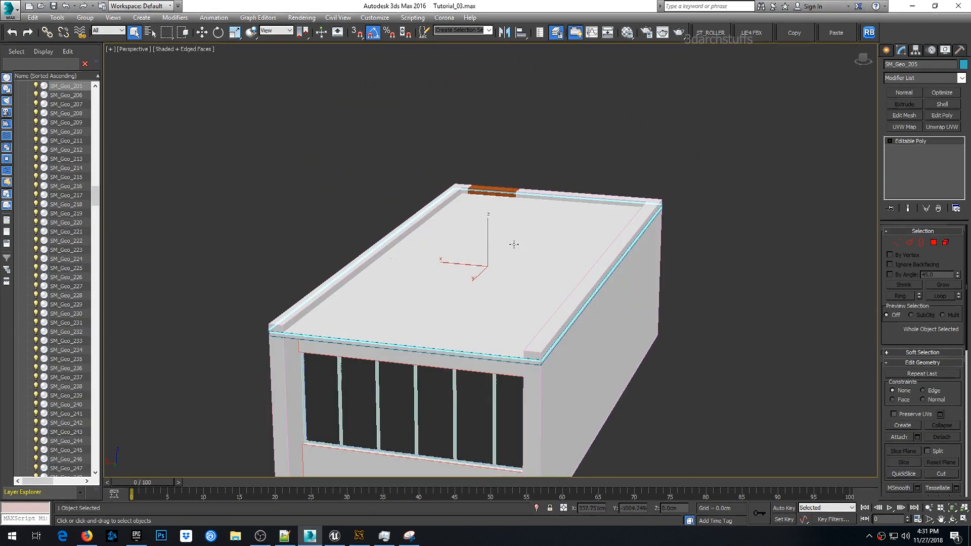
pyautogui.moveTo(569, 268); pyautogui.dragTo(449, 219, button='middle')
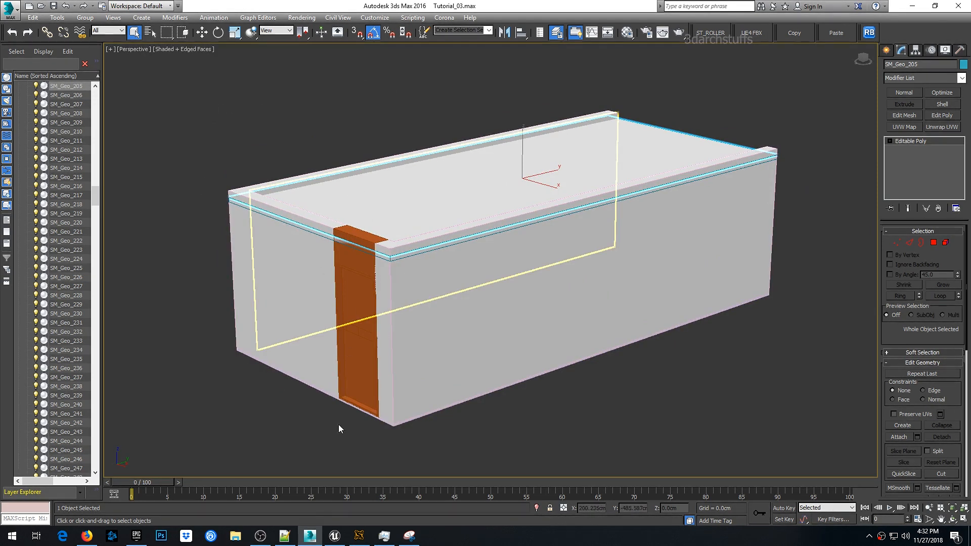
# - Close the CHROME_SS and Bulb_01 material editor tabs
pyautogui.click(334, 537)
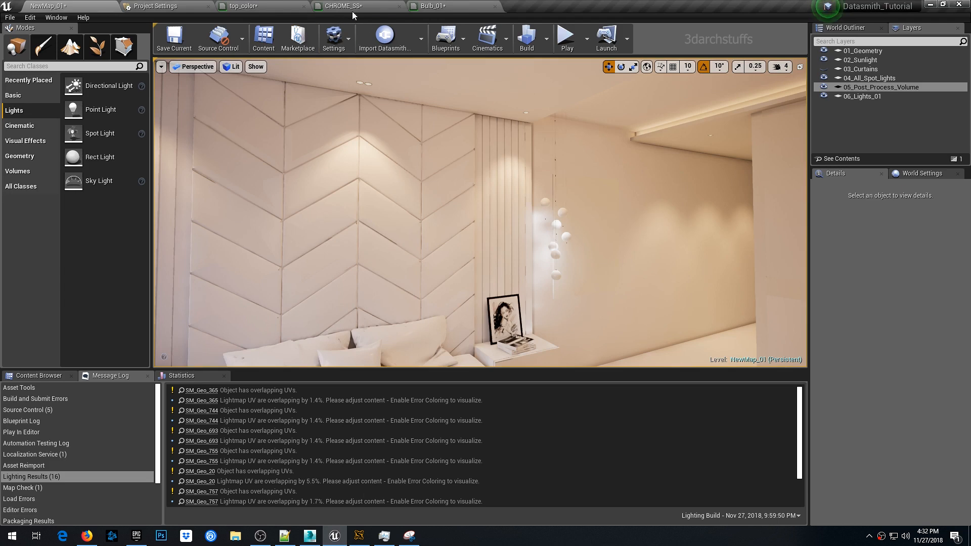
pyautogui.click(400, 7)
pyautogui.click(400, 7)
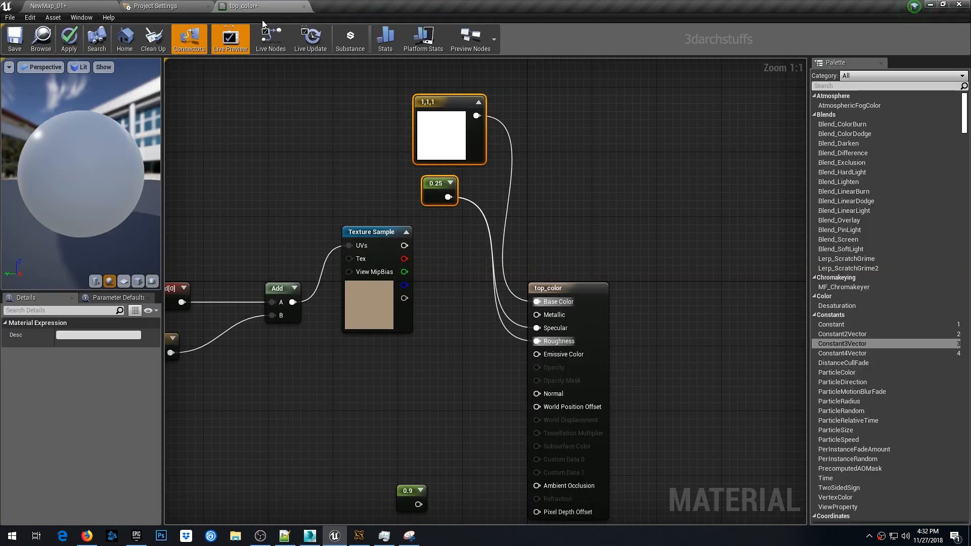
pyautogui.click(48, 6)
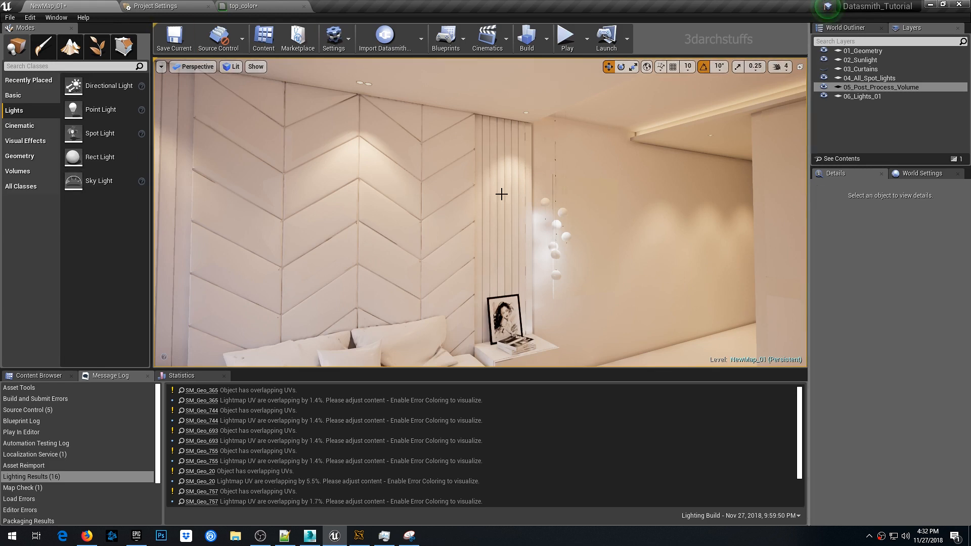
pyautogui.click(177, 7)
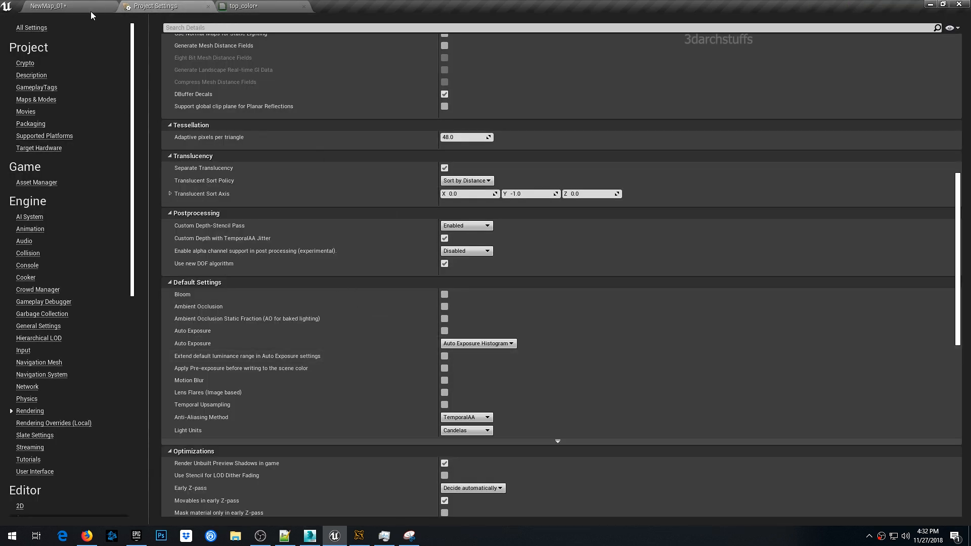
pyautogui.click(61, 6)
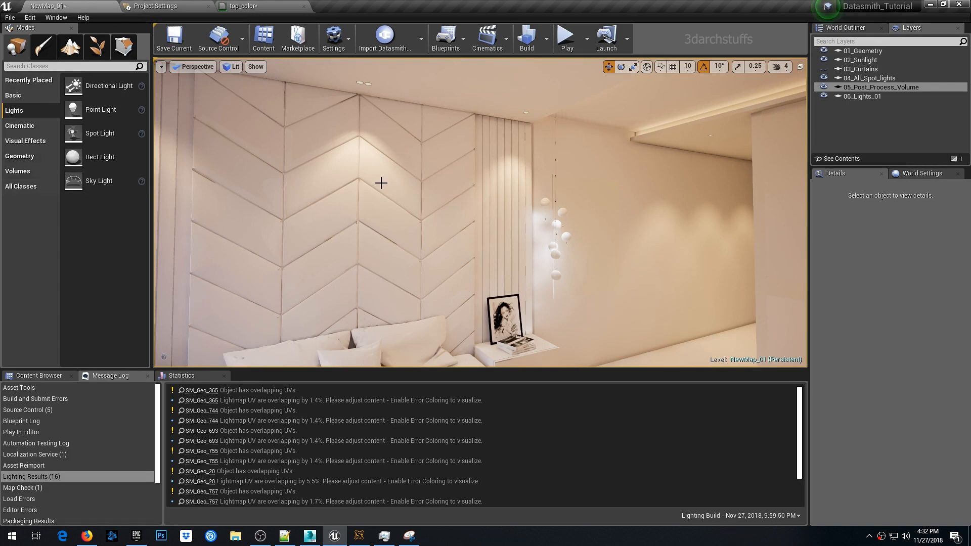
# - Place a Sphere Reflection Capture in the room and set its influence radius to 300
pyautogui.moveTo(505, 185); pyautogui.dragTo(302, 155, button='right')
pyautogui.click(69, 66)
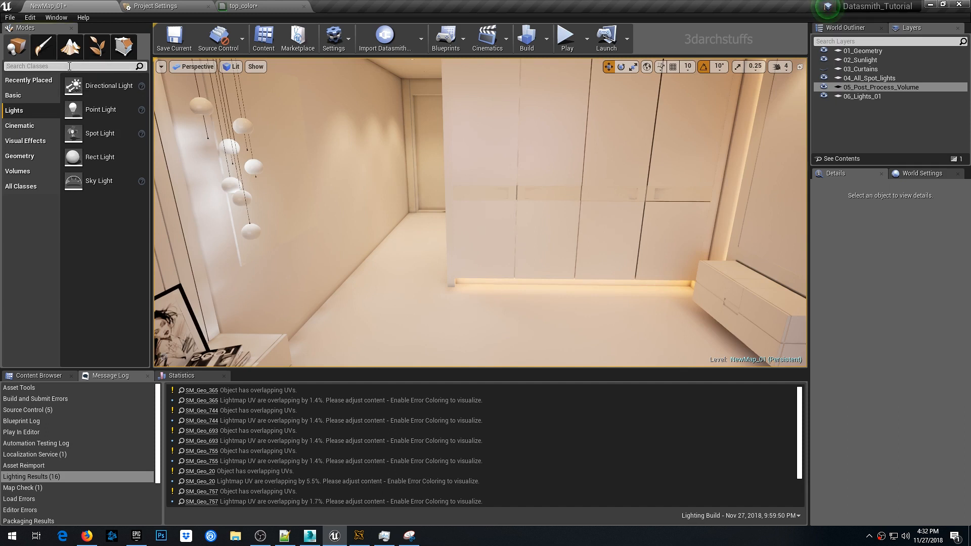
pyautogui.write('sph')
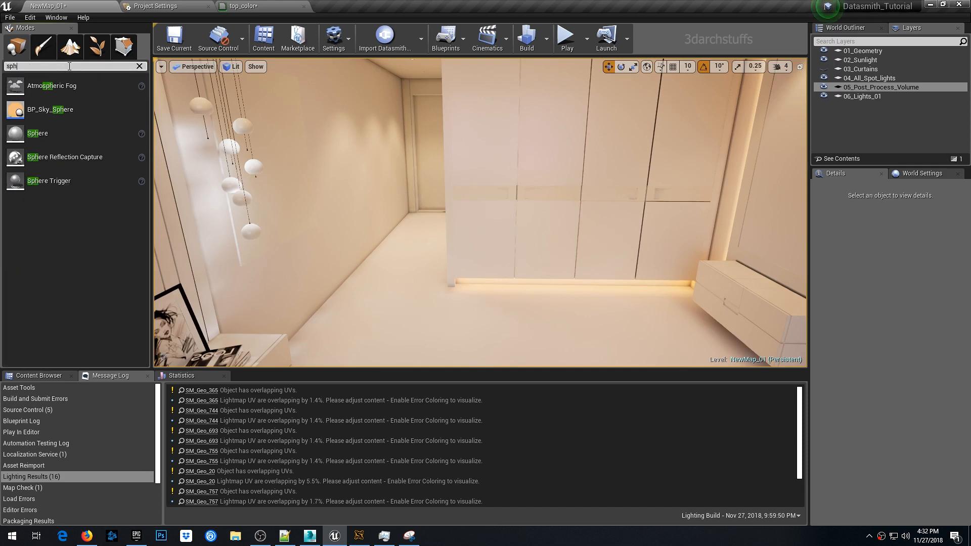
pyautogui.write('e')
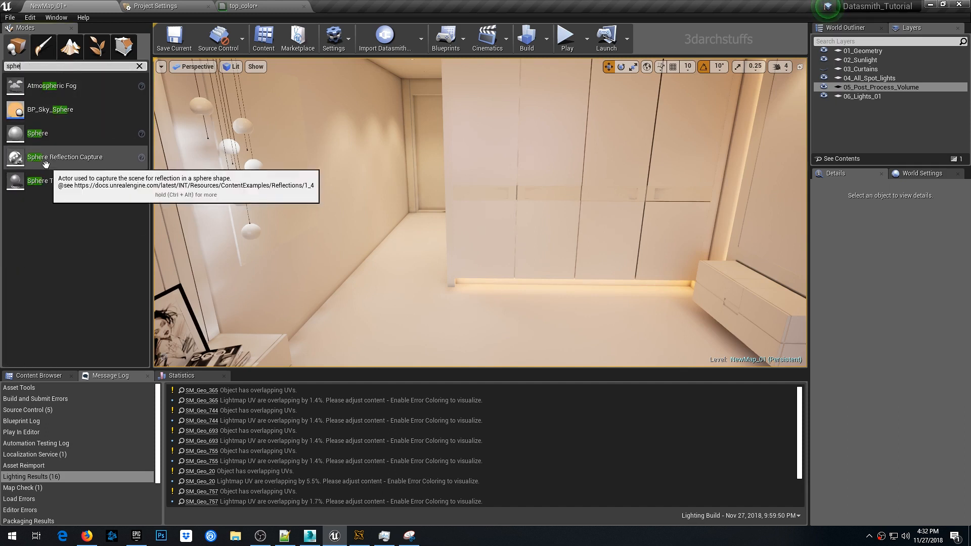
pyautogui.moveTo(56, 157); pyautogui.dragTo(303, 213)
pyautogui.moveTo(368, 216); pyautogui.dragTo(402, 228)
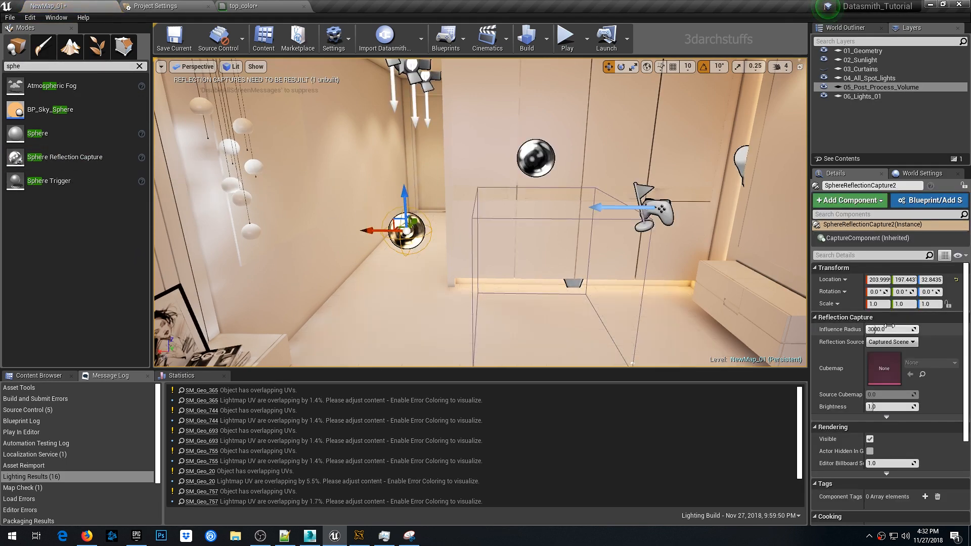
pyautogui.click(891, 328)
pyautogui.write('300')
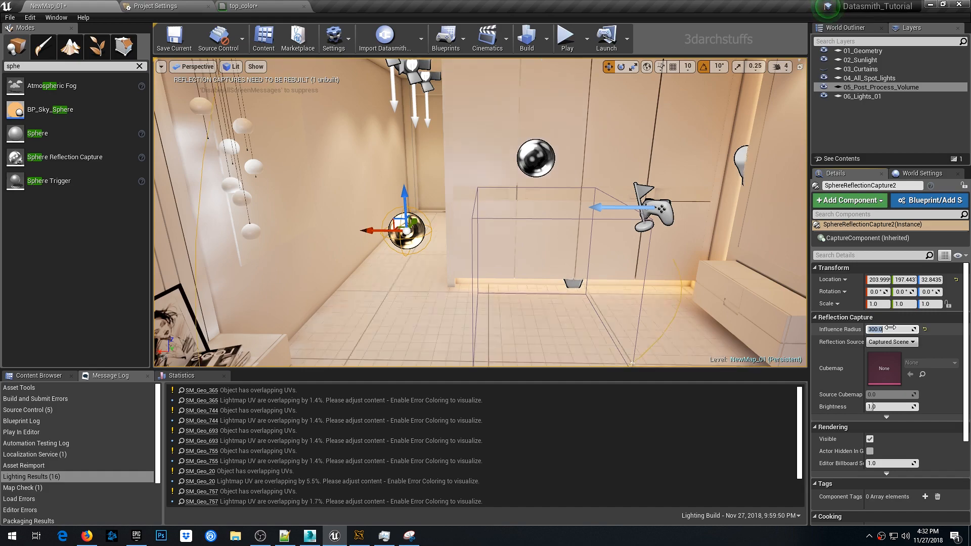
pyautogui.press('Return')
# - Raise the sphere reflection capture to about 107 units height
pyautogui.scroll(-3, 546, 265)
pyautogui.moveTo(546, 265); pyautogui.dragTo(433, 241, button='right')
pyautogui.moveTo(460, 230); pyautogui.dragTo(461, 183)
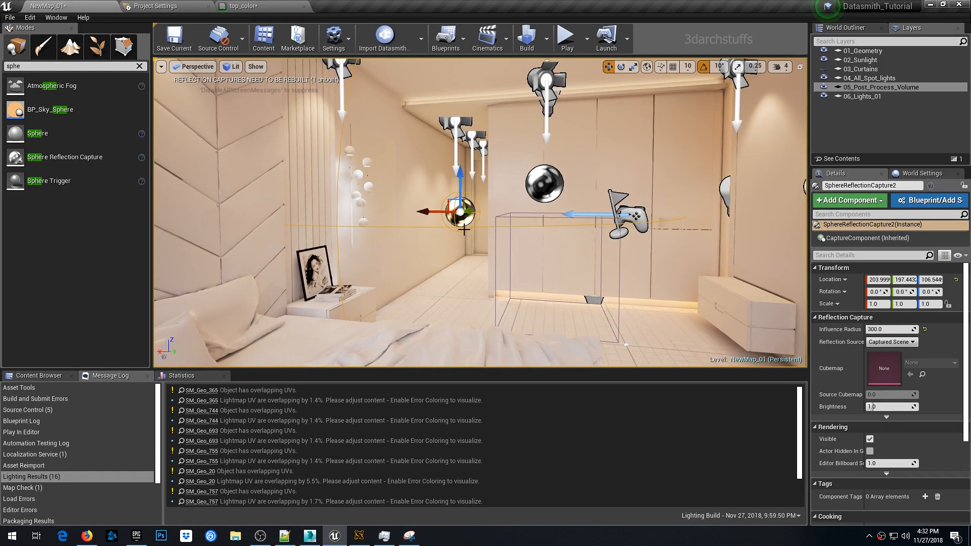
# - Move the sphere reflection capture to the bedroom's centre in top wireframe view
pyautogui.hotkey('alt', 'j')
pyautogui.scroll(-6, 464, 230)
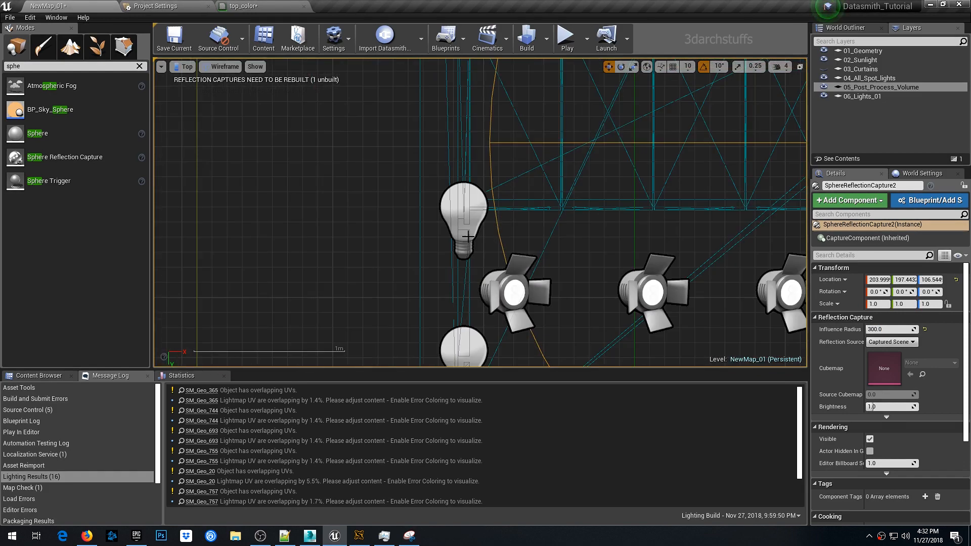
pyautogui.scroll(-11, 468, 236)
pyautogui.moveTo(582, 219); pyautogui.dragTo(444, 265, button='right')
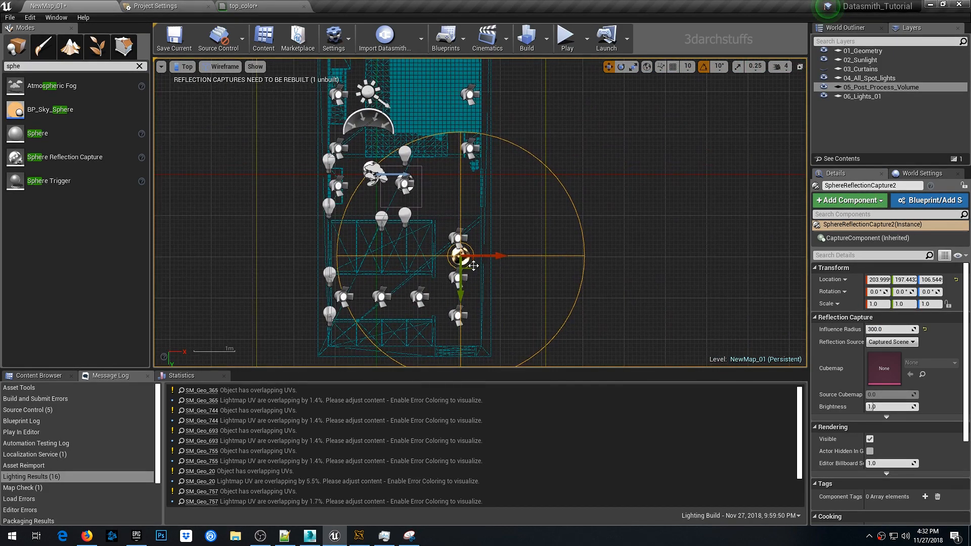
pyautogui.moveTo(473, 265); pyautogui.dragTo(381, 114)
pyautogui.scroll(4, 419, 286)
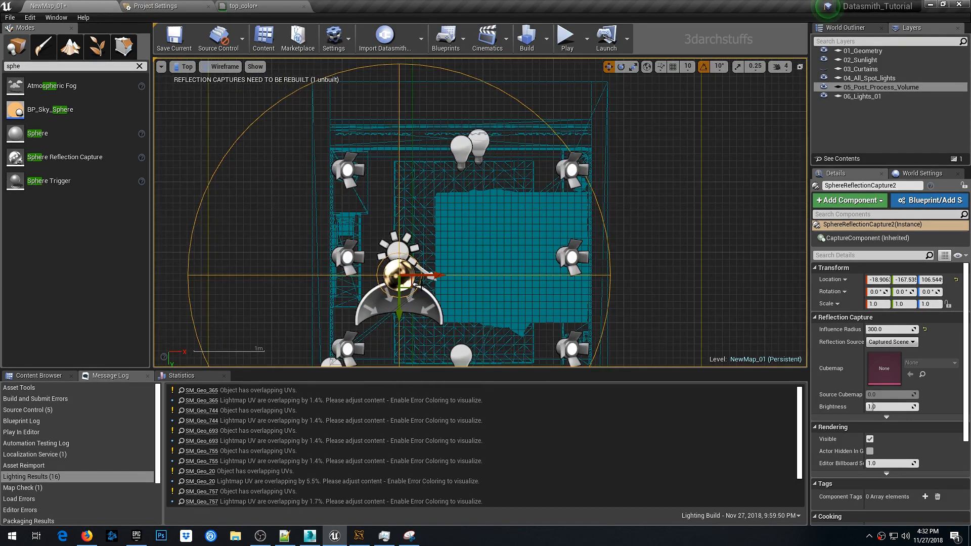
# - Move the sphere reflection capture toward the room's upper-left area and duplicate a copy to the upper-right area
pyautogui.moveTo(409, 284); pyautogui.dragTo(409, 191)
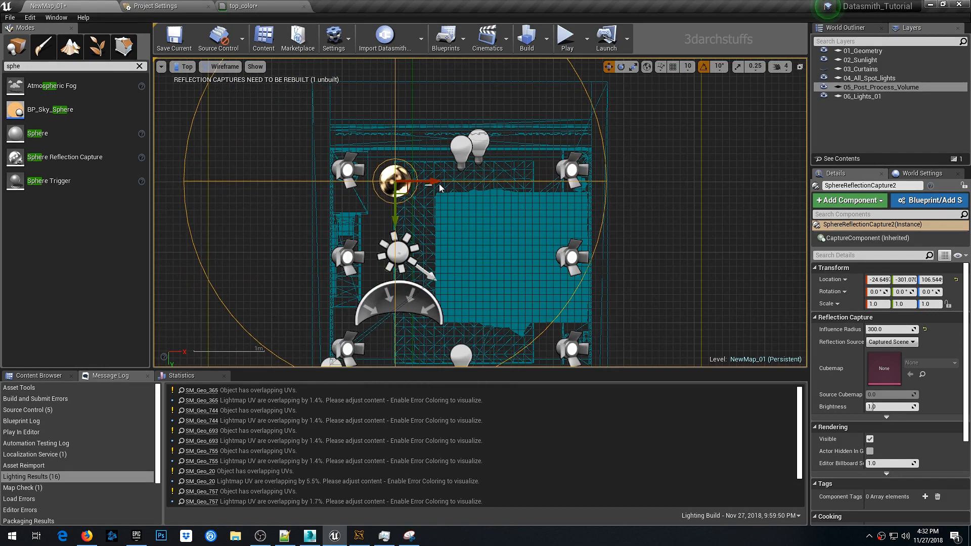
pyautogui.moveTo(537, 175); pyautogui.dragTo(535, 175)
pyautogui.click(387, 178)
pyautogui.keyDown('alt'); pyautogui.moveTo(429, 181); pyautogui.dragTo(564, 181); pyautogui.keyUp('alt')
pyautogui.hotkey('alt', 'g')
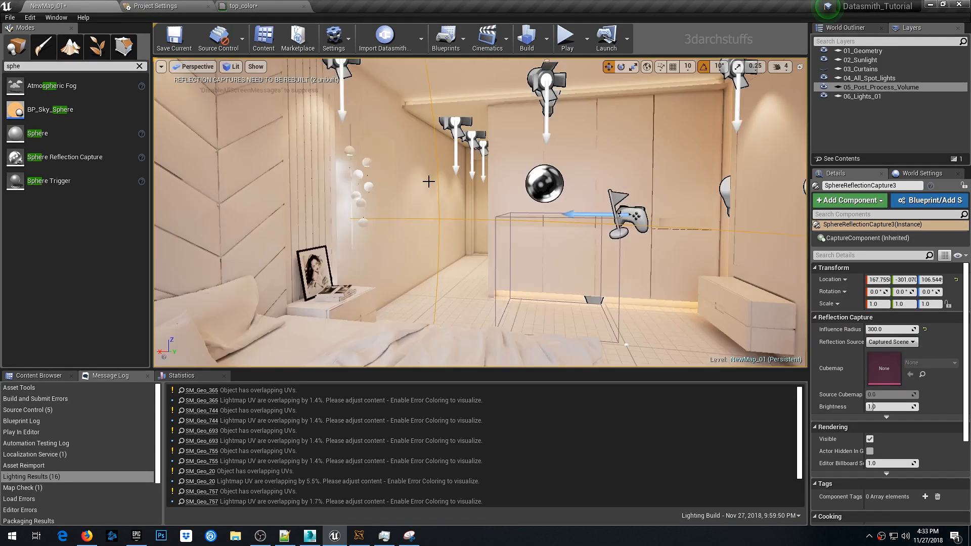
pyautogui.press('f')
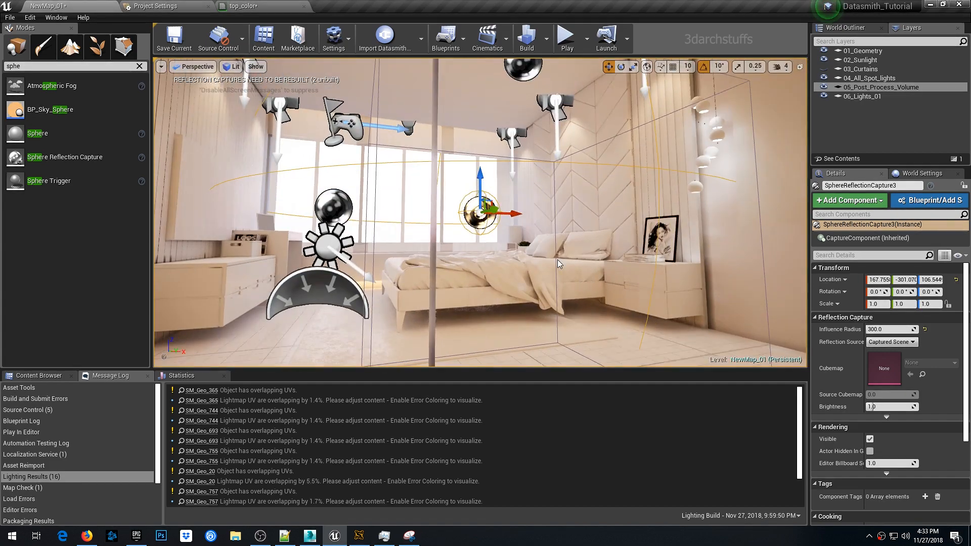
pyautogui.hotkey('alt', 'j')
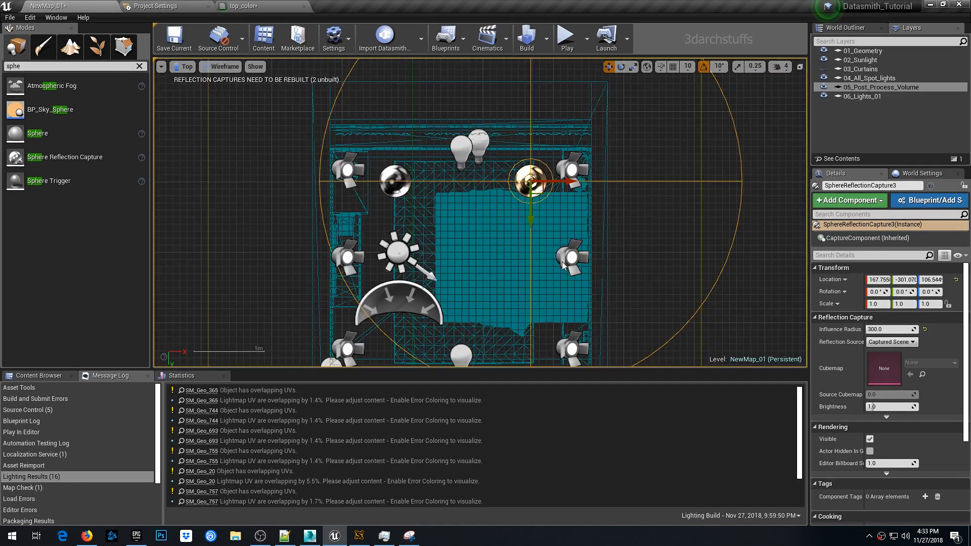
# - Duplicate both upper sphere reflection captures down into the lower half of the room in top view
pyautogui.keyDown('ctrl'); pyautogui.click(390, 182); pyautogui.keyUp('ctrl')
pyautogui.press('f')
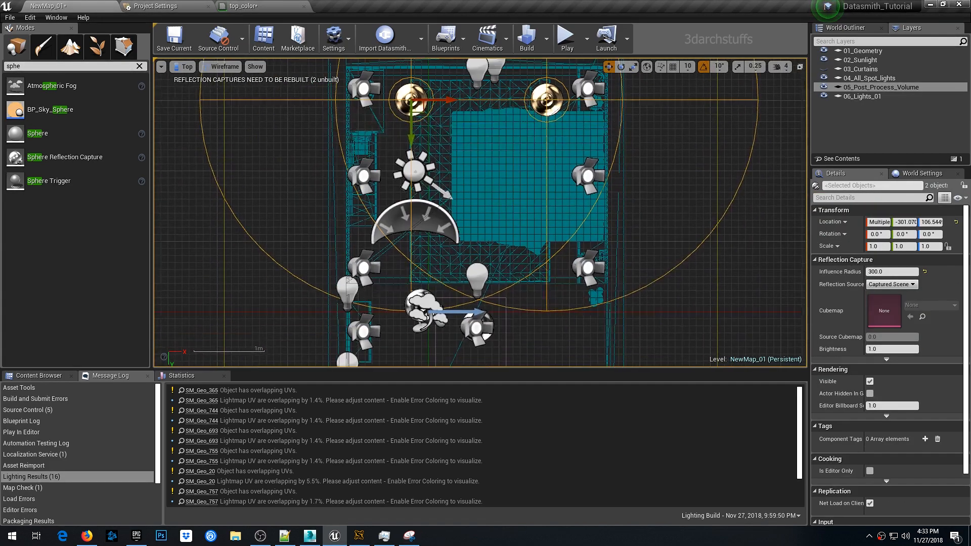
pyautogui.keyDown('alt'); pyautogui.moveTo(414, 139); pyautogui.dragTo(413, 284); pyautogui.keyUp('alt')
pyautogui.moveTo(535, 283); pyautogui.dragTo(532, 156, button='right')
pyautogui.moveTo(531, 154); pyautogui.dragTo(532, 195)
pyautogui.moveTo(509, 118); pyautogui.dragTo(466, 36, button='right')
pyautogui.scroll(-1, 486, 236)
pyautogui.click(486, 78)
pyautogui.keyDown('alt'); pyautogui.moveTo(494, 88); pyautogui.dragTo(382, 246); pyautogui.keyUp('alt')
pyautogui.hotkey('alt', 'g')
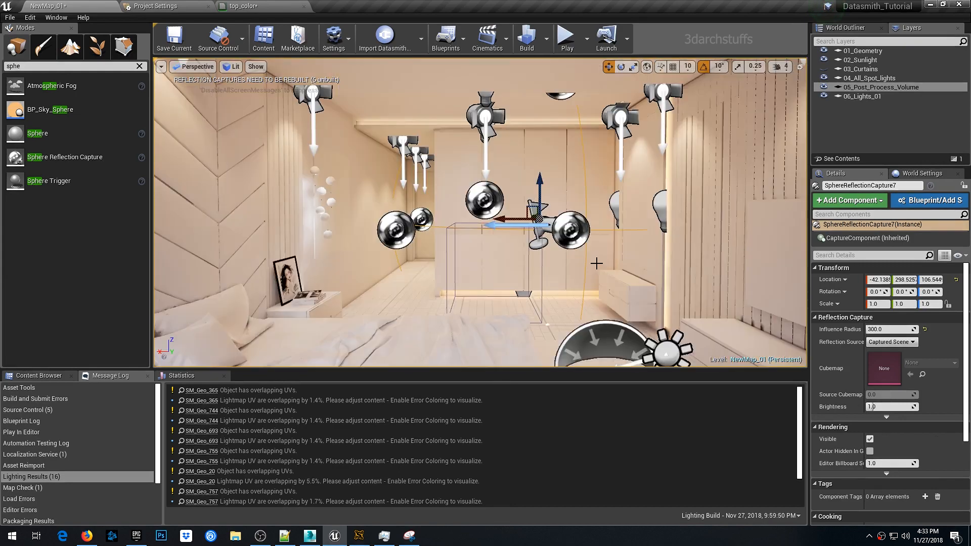
# - Delete the original sphere reflection capture placed high above the ceiling
pyautogui.scroll(3, 513, 260)
pyautogui.moveTo(513, 260); pyautogui.dragTo(527, 178, button='right')
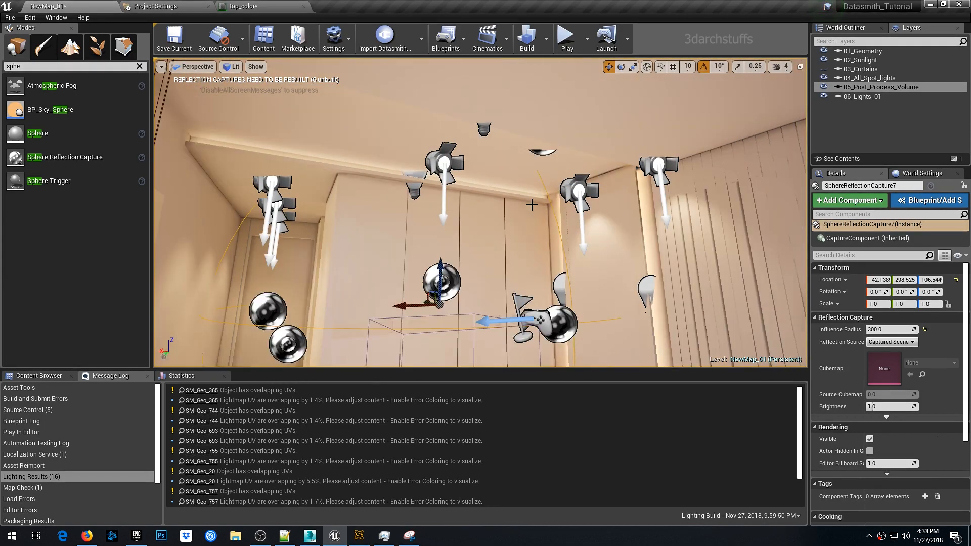
pyautogui.click(539, 155)
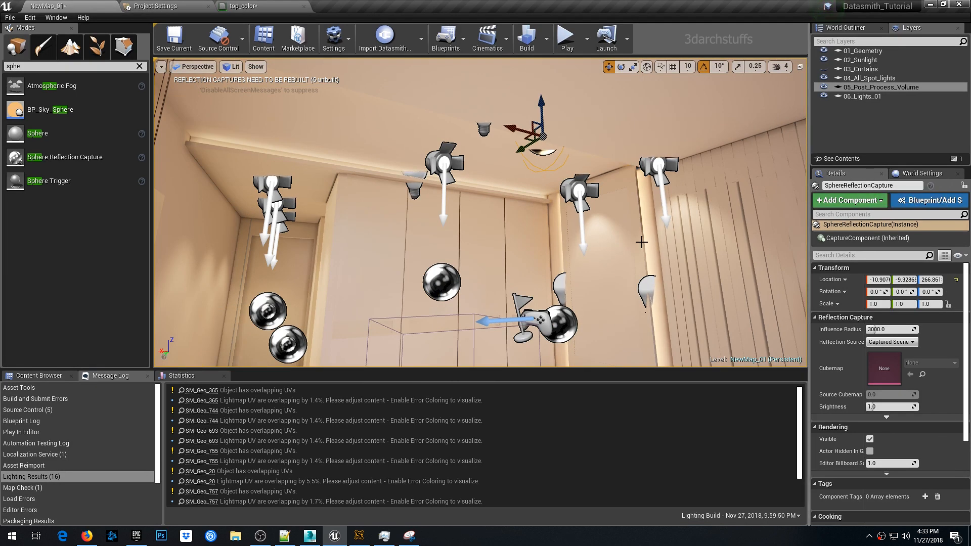
pyautogui.press('f')
pyautogui.scroll(-3, 641, 241)
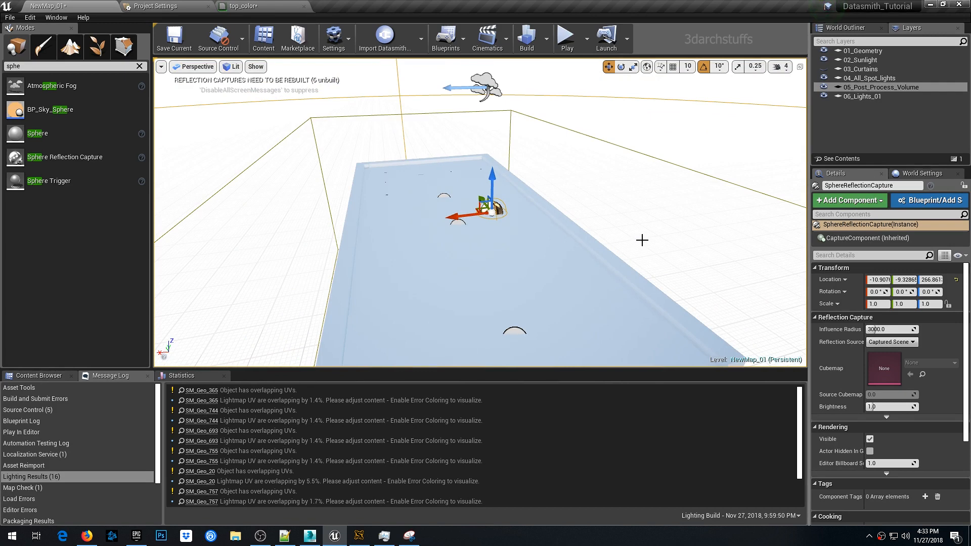
pyautogui.click(831, 29)
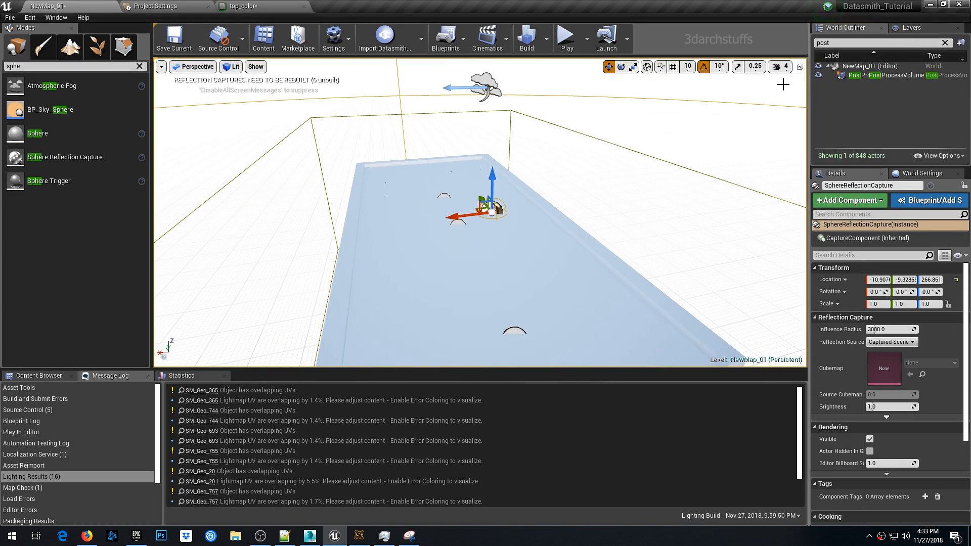
pyautogui.moveTo(618, 191); pyautogui.dragTo(651, 177, button='right')
pyautogui.click(945, 42)
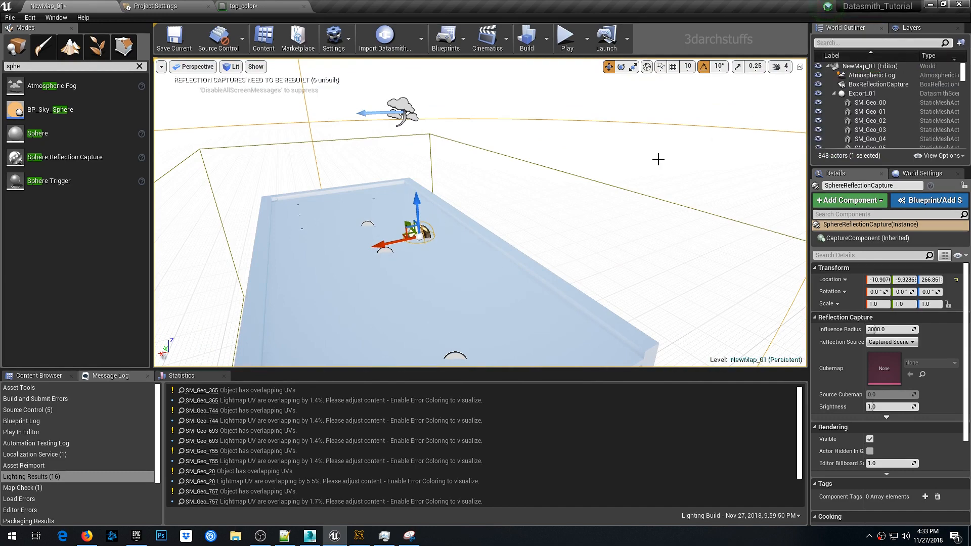
pyautogui.moveTo(456, 179)
pyautogui.mouseDown(button='right')
pyautogui.moveTo(476, 193)
pyautogui.moveTo(456, 179)
pyautogui.mouseUp(button='right')
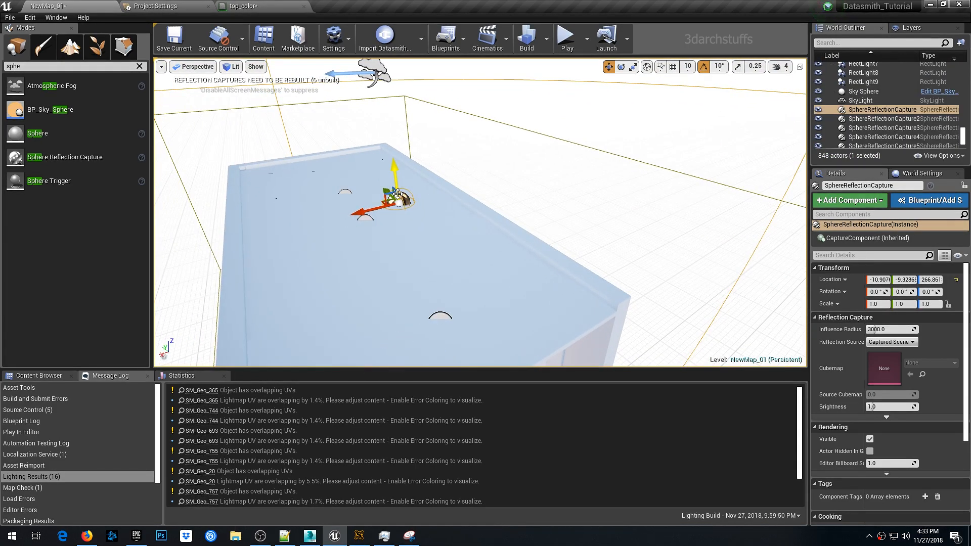
pyautogui.press('Delete')
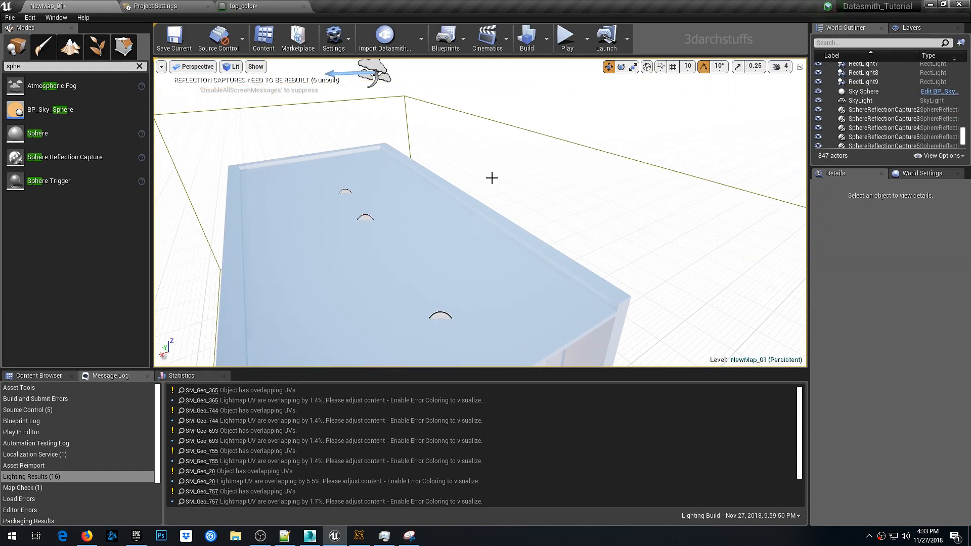
# - Preview the bedroom in game view and save the level
pyautogui.press('1')
pyautogui.moveTo(486, 186); pyautogui.dragTo(470, 179, button='right')
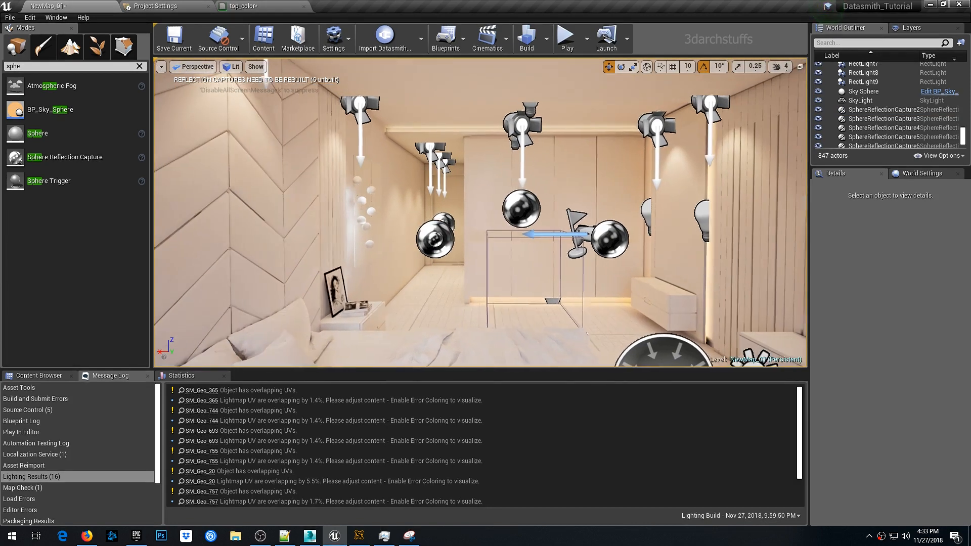
pyautogui.press('g')
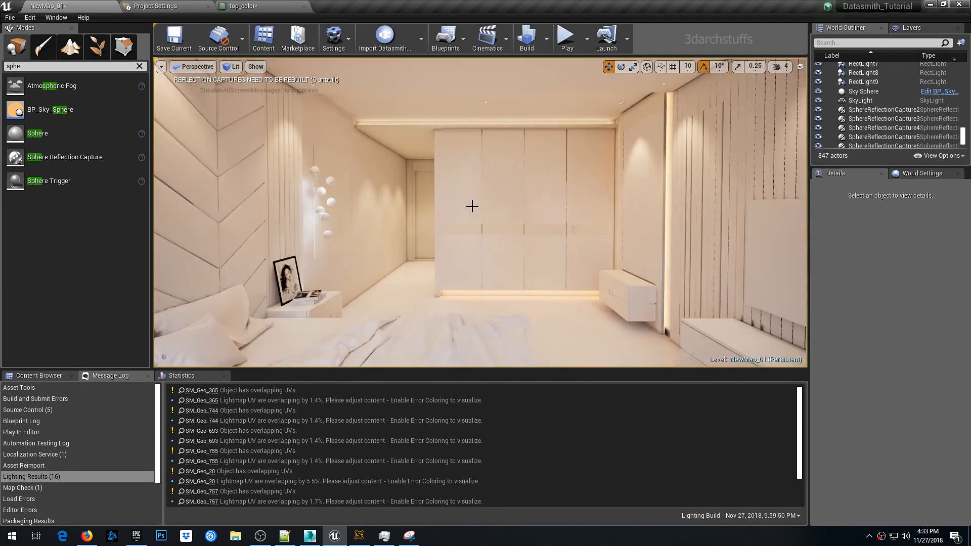
pyautogui.hotkey('ctrl', 's')
# - Inspect the lighting quality build options and the World Settings lightmass settings
pyautogui.moveTo(369, 217); pyautogui.dragTo(609, 192)
pyautogui.click(40, 376)
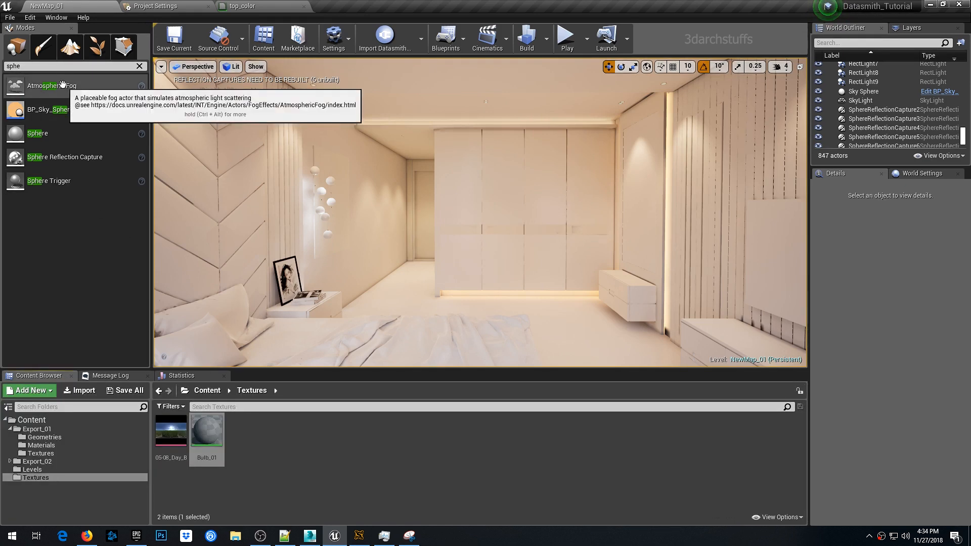
pyautogui.click(139, 66)
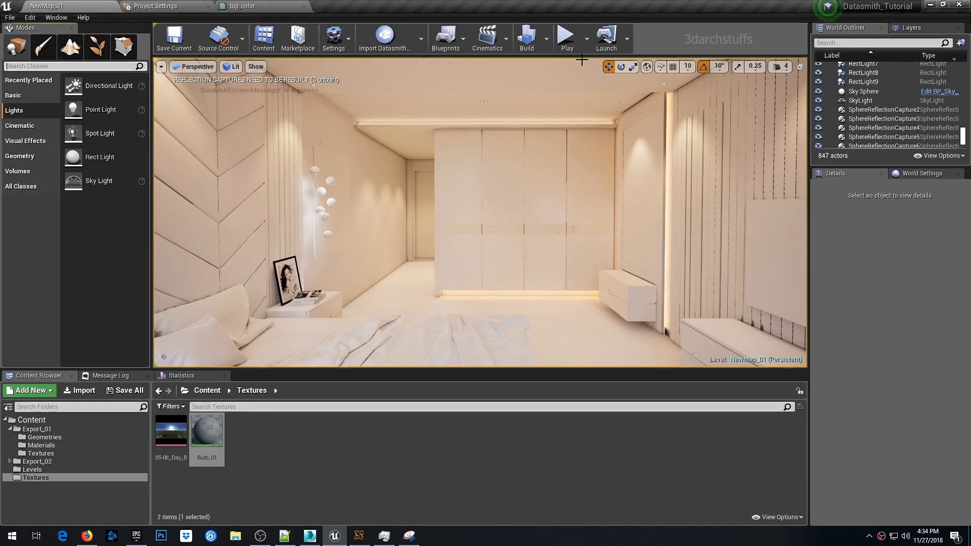
pyautogui.click(546, 39)
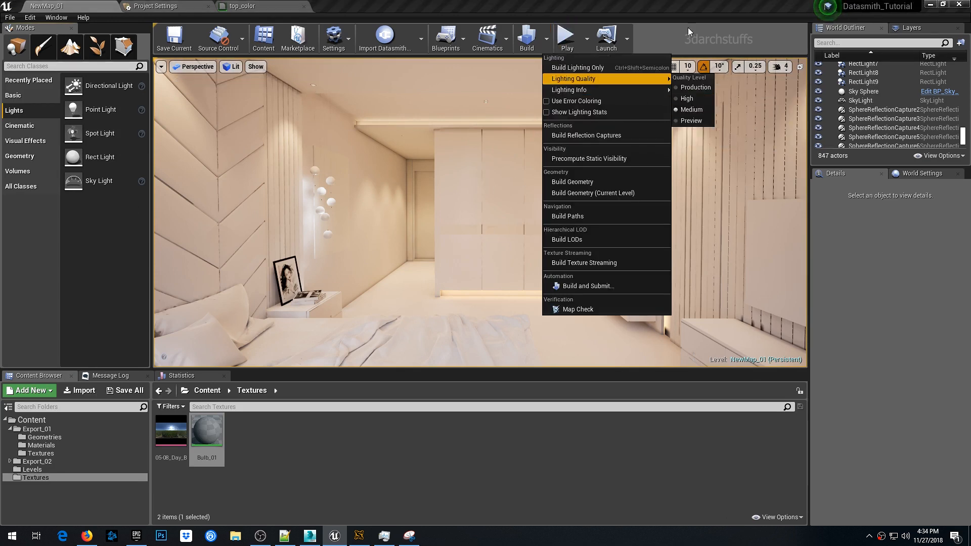
pyautogui.click(718, 24)
pyautogui.click(909, 174)
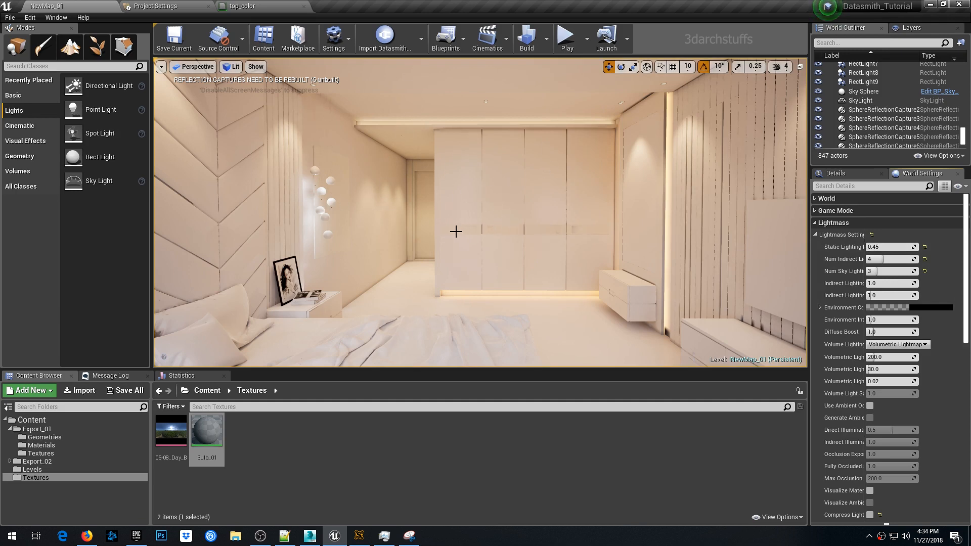
pyautogui.press('2')
pyautogui.press('1')
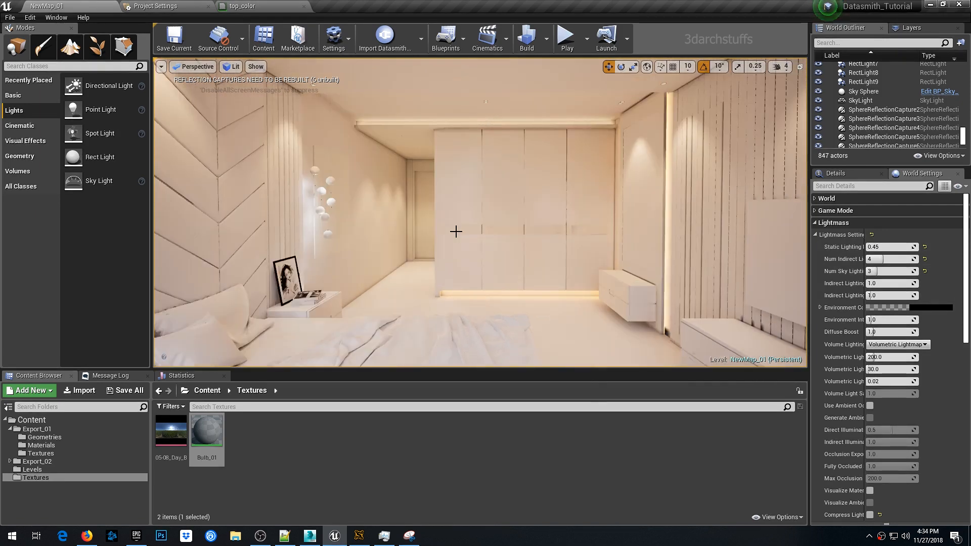
# - Save the current level as NewMap_02
pyautogui.click(10, 19)
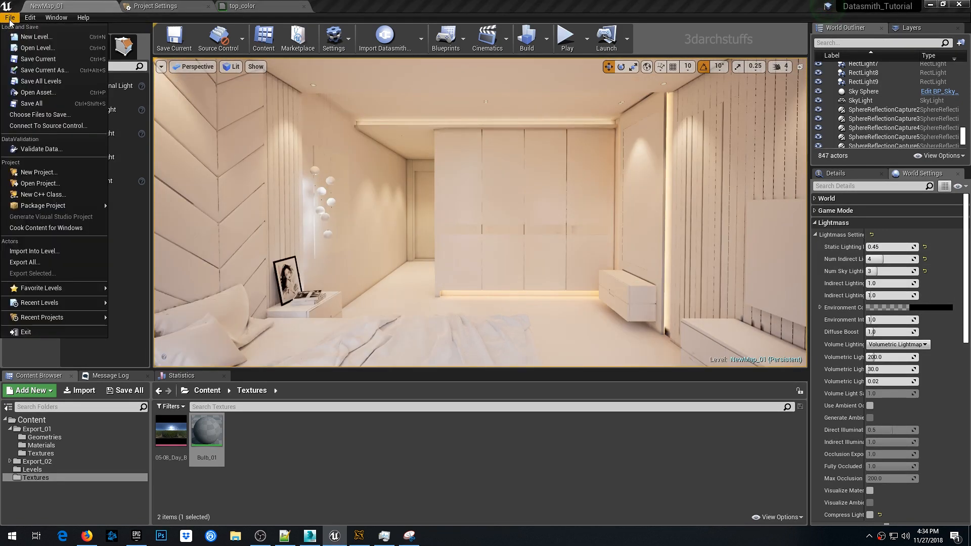
pyautogui.click(51, 74)
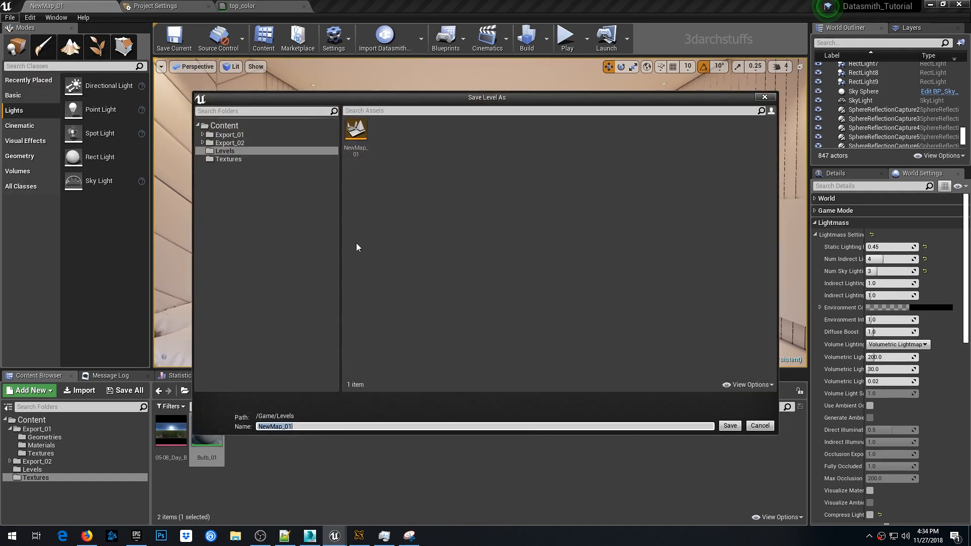
pyautogui.click(305, 426)
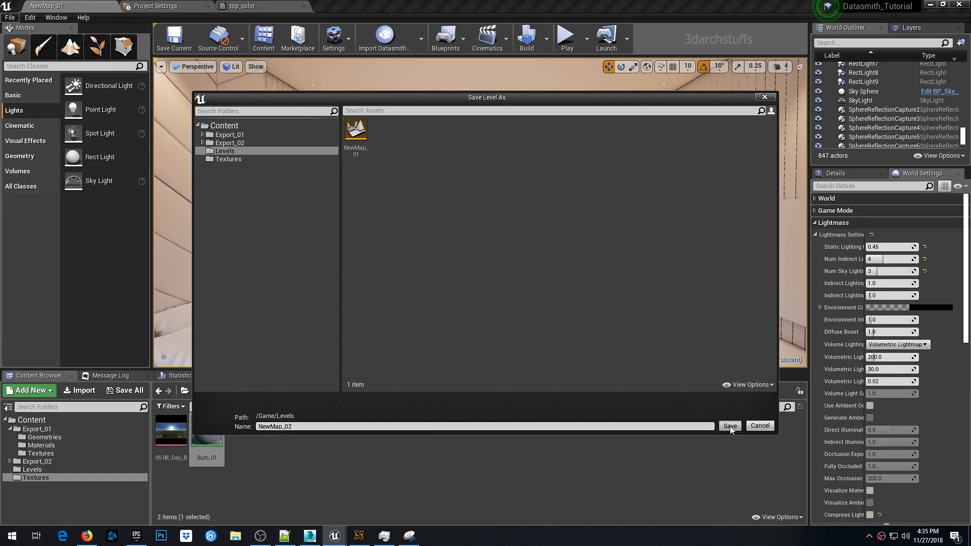
pyautogui.click(730, 426)
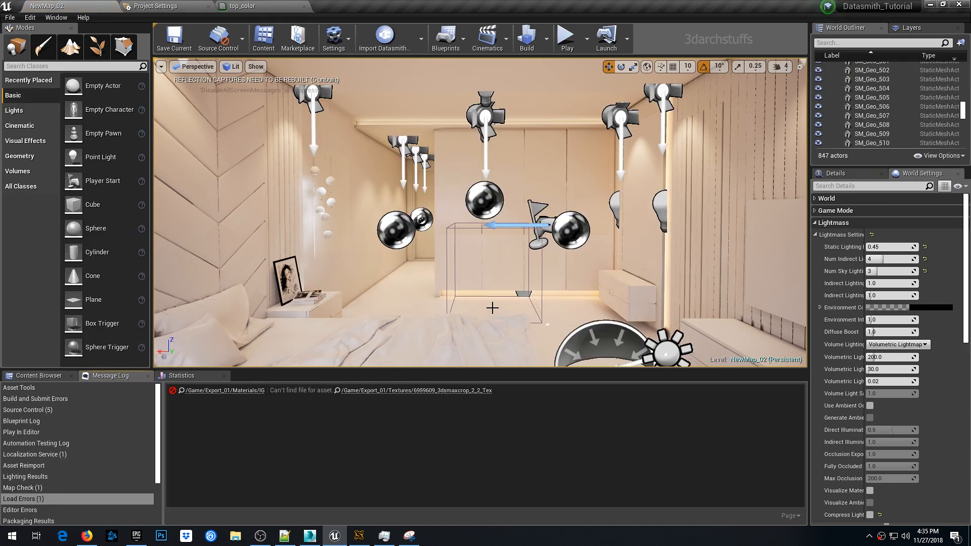
# - Set both the Editor Startup Map and Game Default Map to NewMap_02 in the project's Maps & Modes settings
pyautogui.click(161, 7)
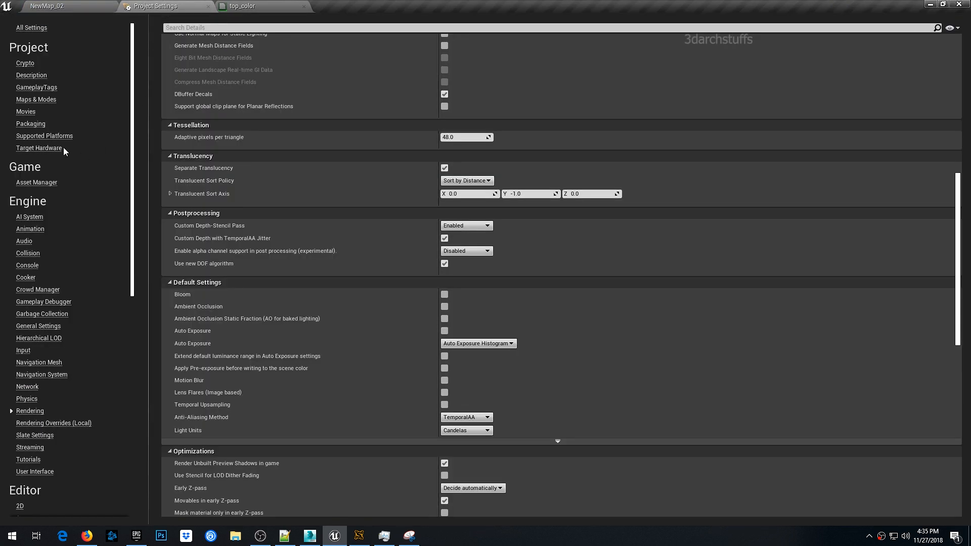
pyautogui.click(43, 100)
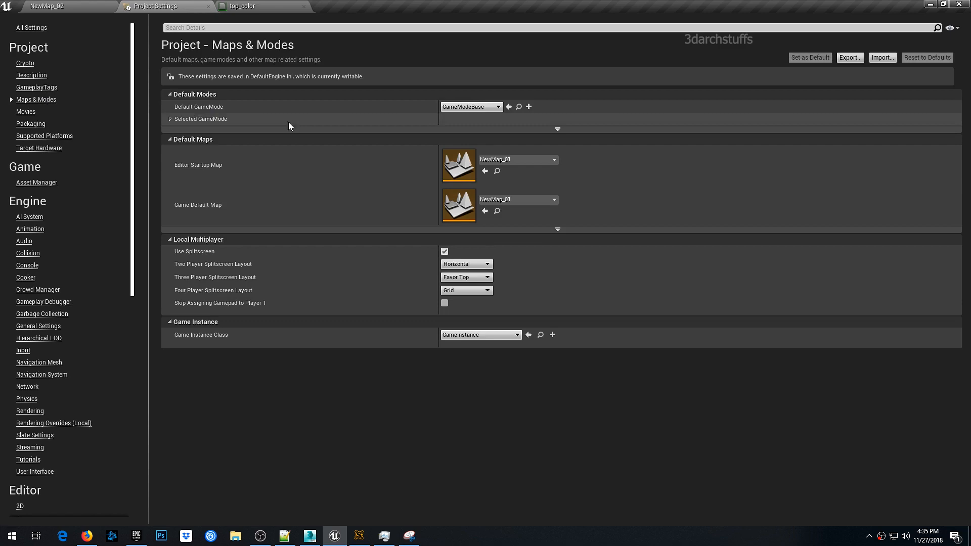
pyautogui.click(509, 159)
pyautogui.click(508, 279)
pyautogui.click(516, 200)
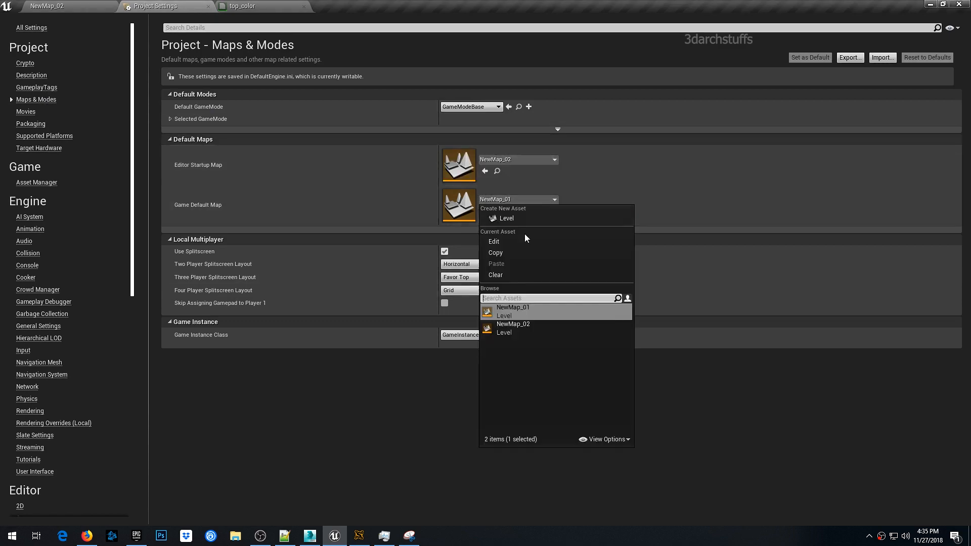
pyautogui.click(521, 323)
pyautogui.click(76, 6)
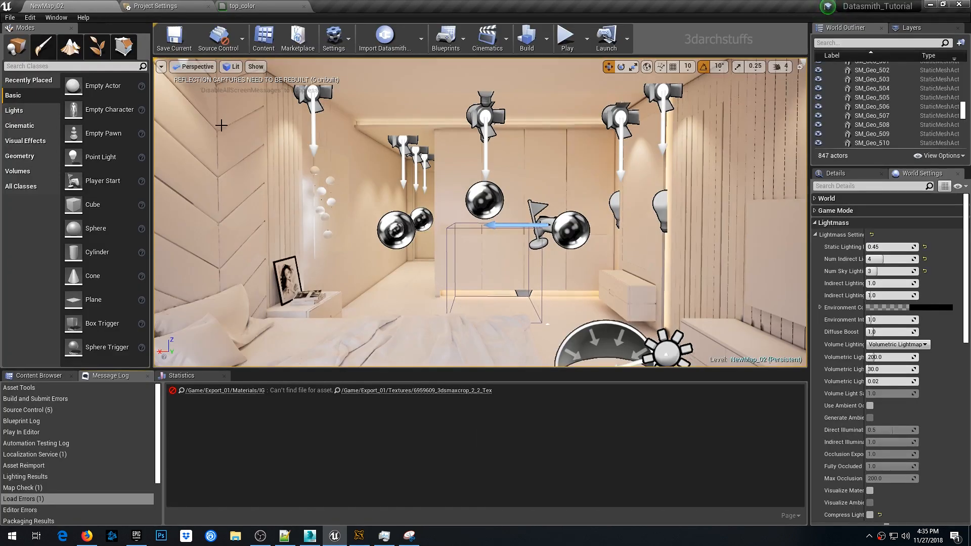
# - Select the chevron wall panel pieces on the wall behind the bed
pyautogui.scroll(3, 440, 197)
pyautogui.press('g')
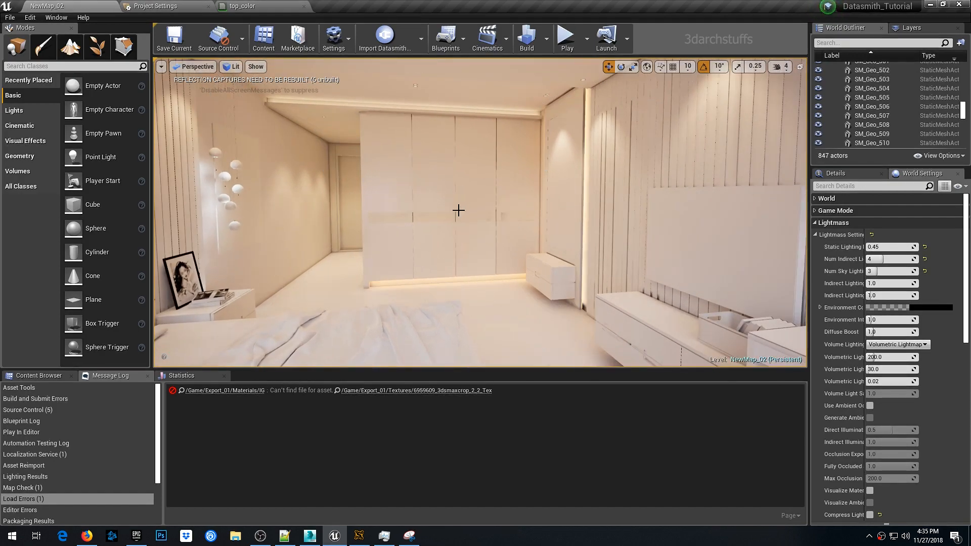
pyautogui.moveTo(458, 210); pyautogui.dragTo(439, 206, button='right')
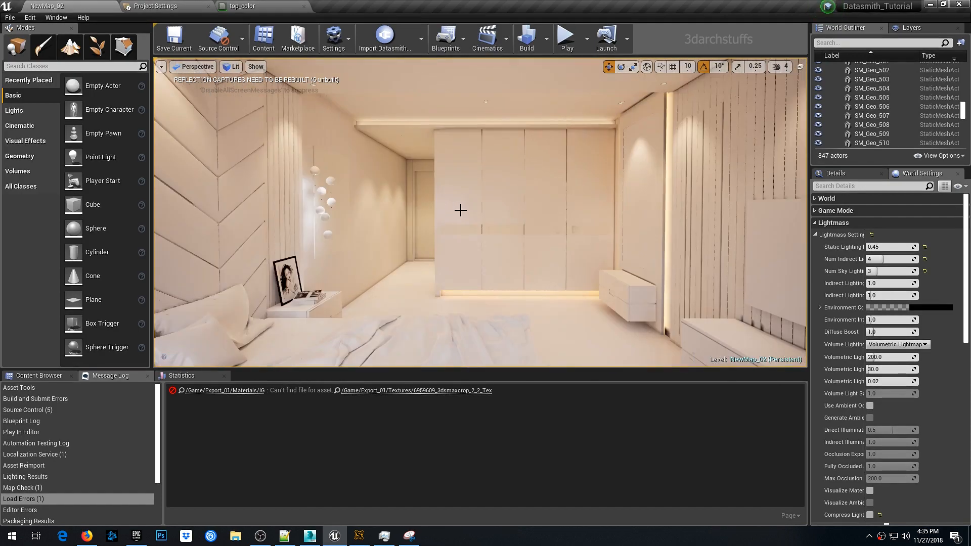
pyautogui.scroll(2, 454, 208)
pyautogui.moveTo(508, 196); pyautogui.dragTo(354, 180, button='right')
pyautogui.rightClick(510, 196)
pyautogui.moveTo(635, 157); pyautogui.dragTo(657, 156, button='right')
pyautogui.press('Escape')
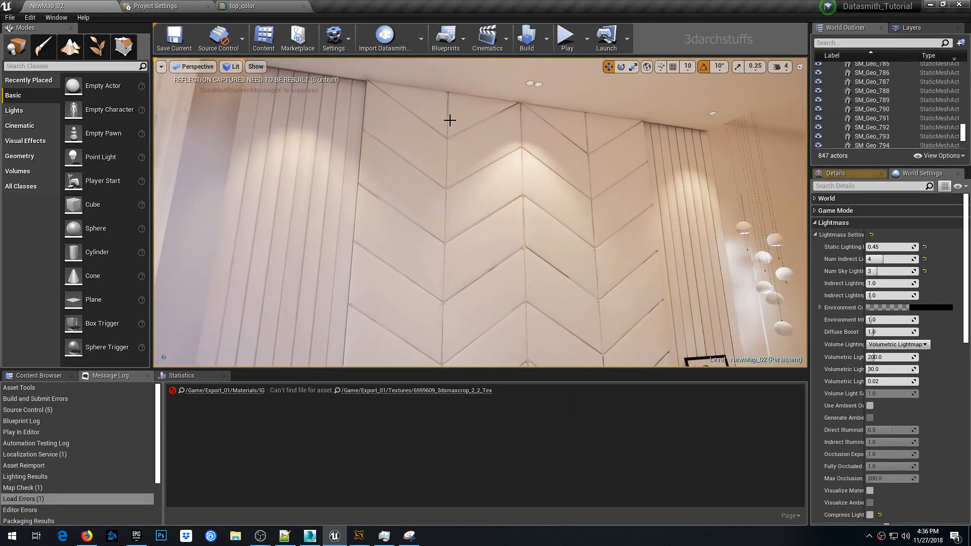
pyautogui.click(440, 113)
pyautogui.keyDown('ctrl'); pyautogui.click(486, 121); pyautogui.keyUp('ctrl')
pyautogui.keyDown('ctrl'); pyautogui.click(568, 134); pyautogui.keyUp('ctrl')
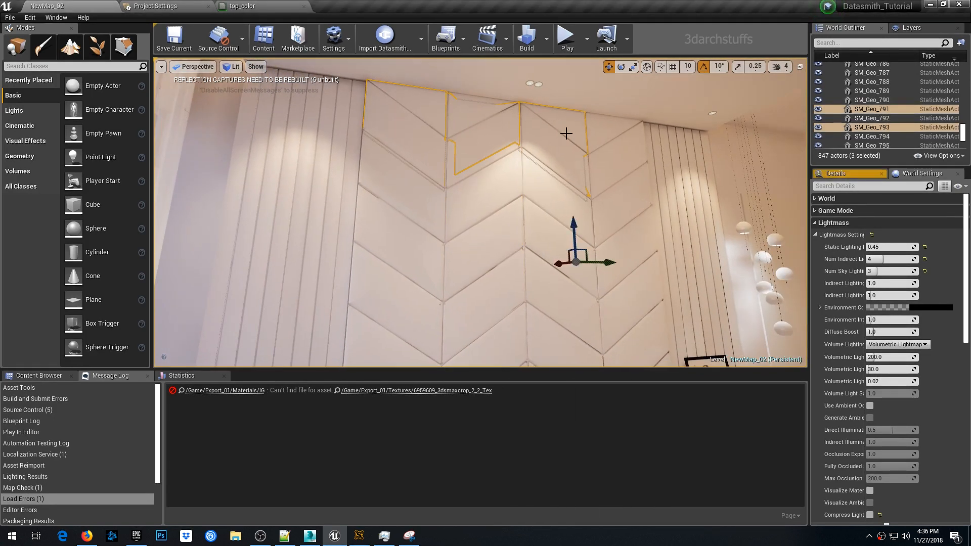
pyautogui.keyDown('ctrl'); pyautogui.click(603, 135); pyautogui.keyUp('ctrl')
pyautogui.keyDown('ctrl'); pyautogui.click(624, 166); pyautogui.keyUp('ctrl')
pyautogui.keyDown('ctrl'); pyautogui.click(483, 194); pyautogui.keyUp('ctrl')
pyautogui.keyDown('ctrl'); pyautogui.click(415, 144); pyautogui.keyUp('ctrl')
pyautogui.keyDown('ctrl'); pyautogui.click(403, 191); pyautogui.keyUp('ctrl')
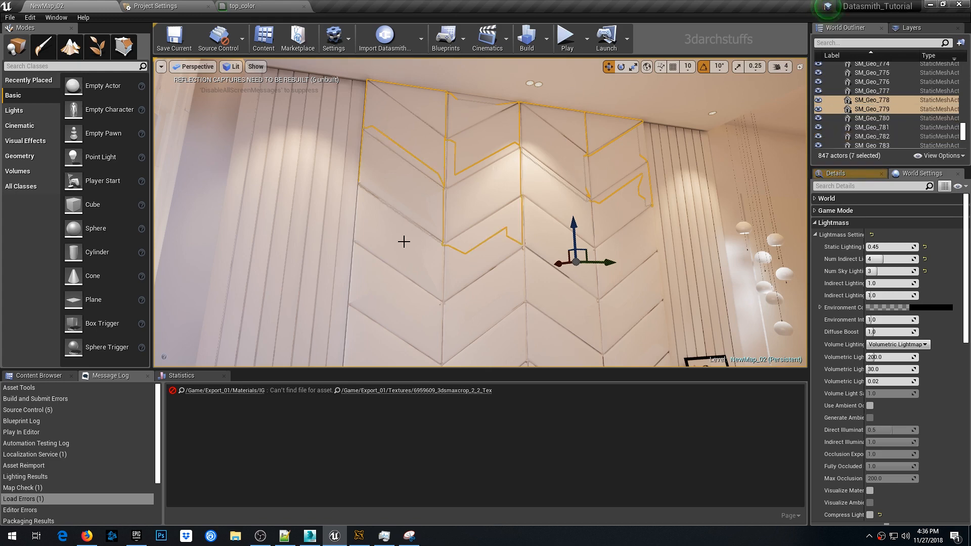
# - Select the remaining chevron wall panel pieces and override their light map resolution to 256
pyautogui.keyDown('ctrl'); pyautogui.click(403, 241); pyautogui.keyUp('ctrl')
pyautogui.moveTo(403, 240); pyautogui.dragTo(403, 289, button='right')
pyautogui.keyDown('ctrl'); pyautogui.click(420, 234); pyautogui.keyUp('ctrl')
pyautogui.keyDown('ctrl'); pyautogui.click(418, 191); pyautogui.keyUp('ctrl')
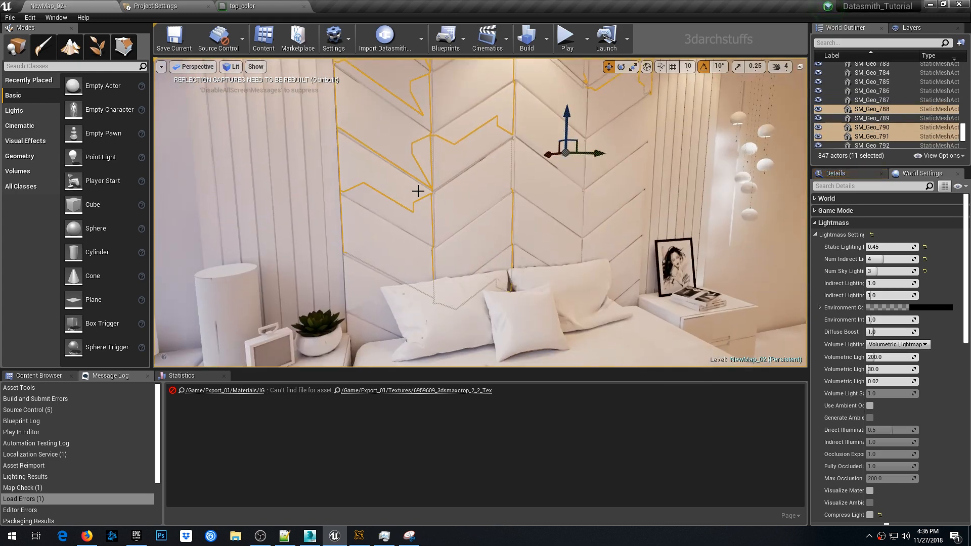
pyautogui.keyDown('ctrl'); pyautogui.click(553, 128); pyautogui.keyUp('ctrl')
pyautogui.keyDown('ctrl'); pyautogui.click(567, 126); pyautogui.keyUp('ctrl')
pyautogui.keyDown('ctrl'); pyautogui.click(607, 124); pyautogui.keyUp('ctrl')
pyautogui.keyDown('ctrl'); pyautogui.click(622, 166); pyautogui.keyUp('ctrl')
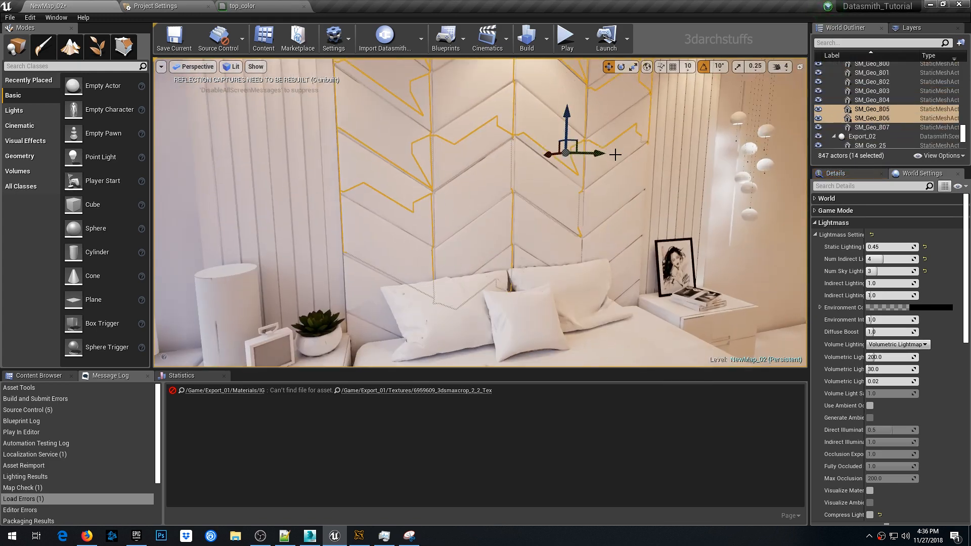
pyautogui.keyDown('ctrl'); pyautogui.click(612, 212); pyautogui.keyUp('ctrl')
pyautogui.keyDown('ctrl'); pyautogui.click(622, 263); pyautogui.keyUp('ctrl')
pyautogui.keyDown('ctrl'); pyautogui.click(627, 295); pyautogui.keyUp('ctrl')
pyautogui.keyDown('ctrl'); pyautogui.click(548, 202); pyautogui.keyUp('ctrl')
pyautogui.keyDown('ctrl'); pyautogui.click(375, 283); pyautogui.keyUp('ctrl')
pyautogui.keyDown('ctrl'); pyautogui.click(363, 324); pyautogui.keyUp('ctrl')
pyautogui.click(855, 174)
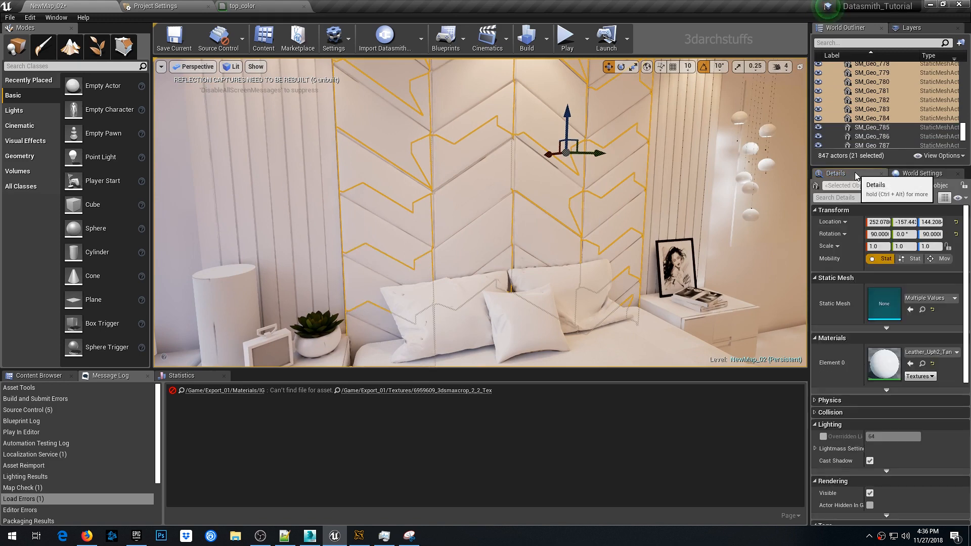
pyautogui.click(824, 437)
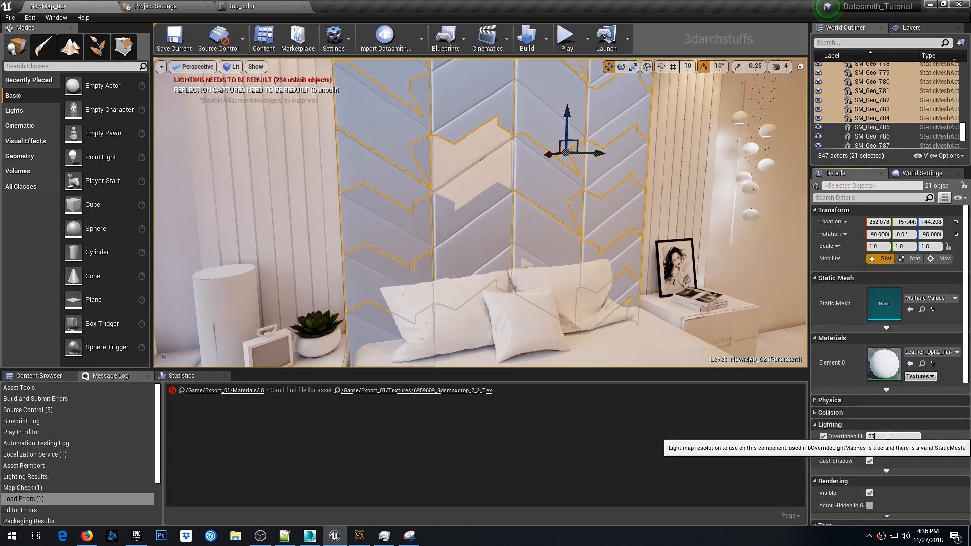
# - Hide the finished chevron panels, override the leftover chevron piece's light map resolution to 256, and hide it
pyautogui.moveTo(556, 263); pyautogui.dragTo(597, 273, button='right')
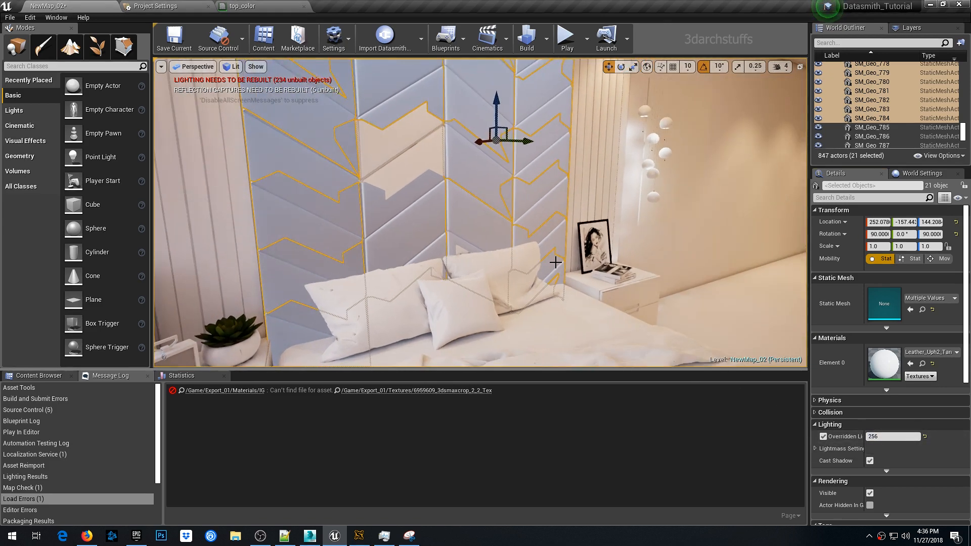
pyautogui.press('h')
pyautogui.click(397, 150)
pyautogui.click(823, 493)
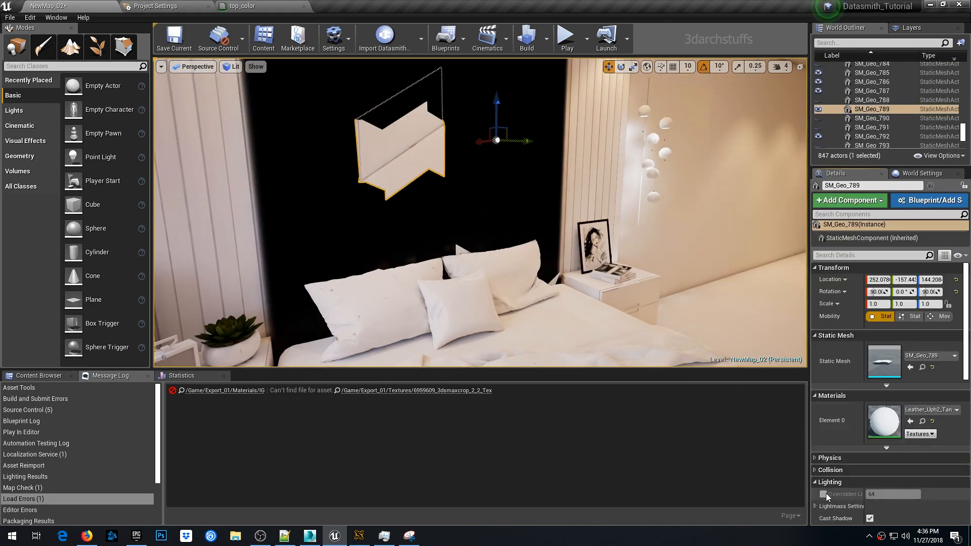
pyautogui.click(885, 493)
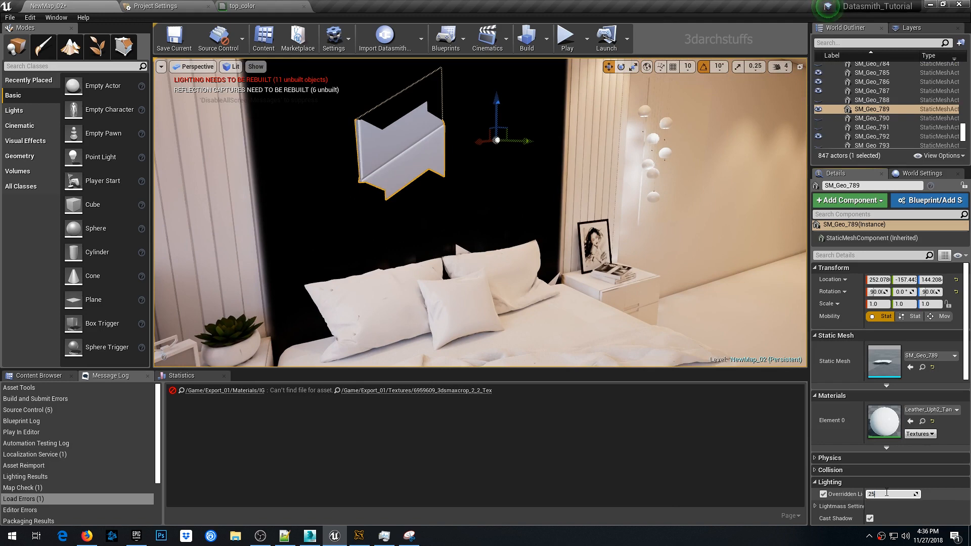
pyautogui.moveTo(671, 316); pyautogui.dragTo(632, 276, button='right')
pyautogui.press('h')
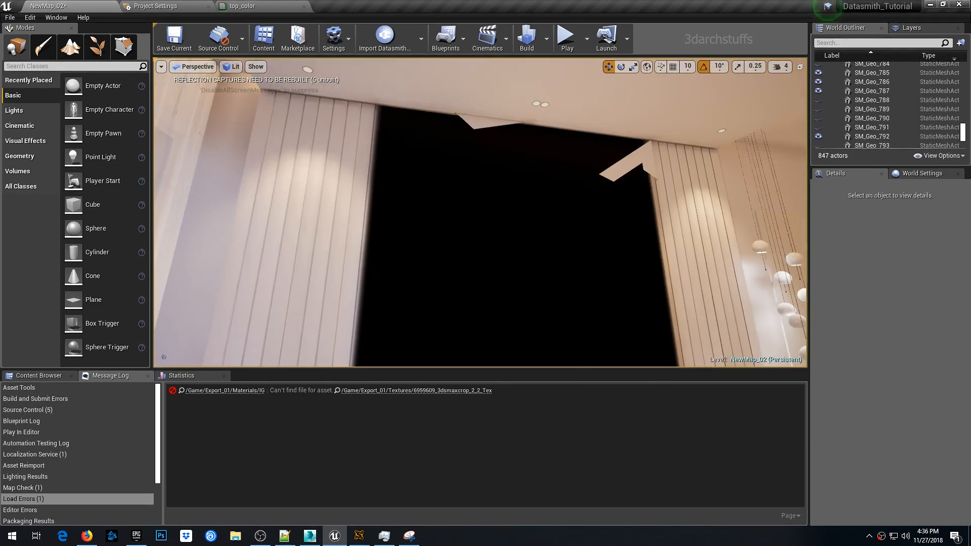
# - Hide the pillows and other objects blocking the view of the side wall
pyautogui.click(625, 162)
pyautogui.keyDown('ctrl'); pyautogui.click(544, 105); pyautogui.keyUp('ctrl')
pyautogui.moveTo(544, 105); pyautogui.dragTo(607, 177, button='right')
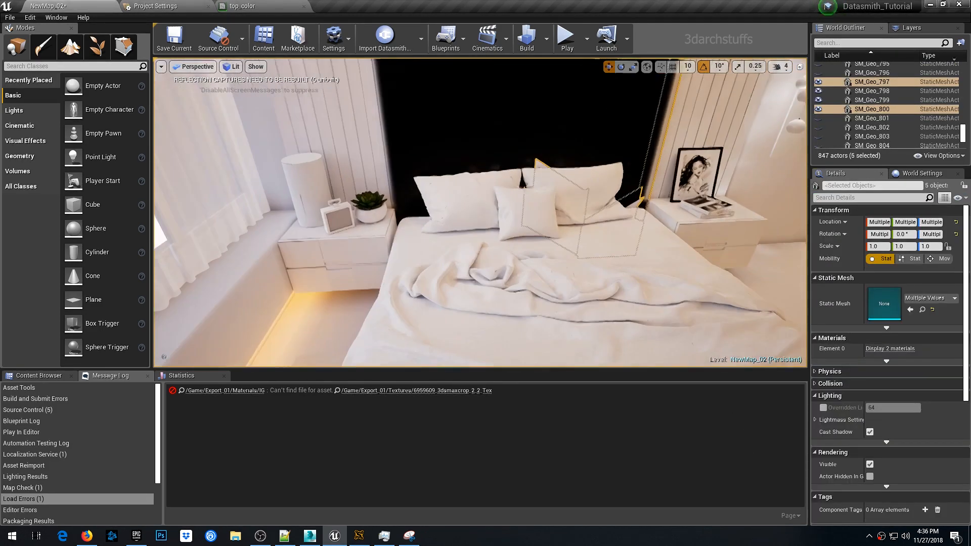
pyautogui.keyDown('ctrl'); pyautogui.click(531, 217); pyautogui.keyUp('ctrl')
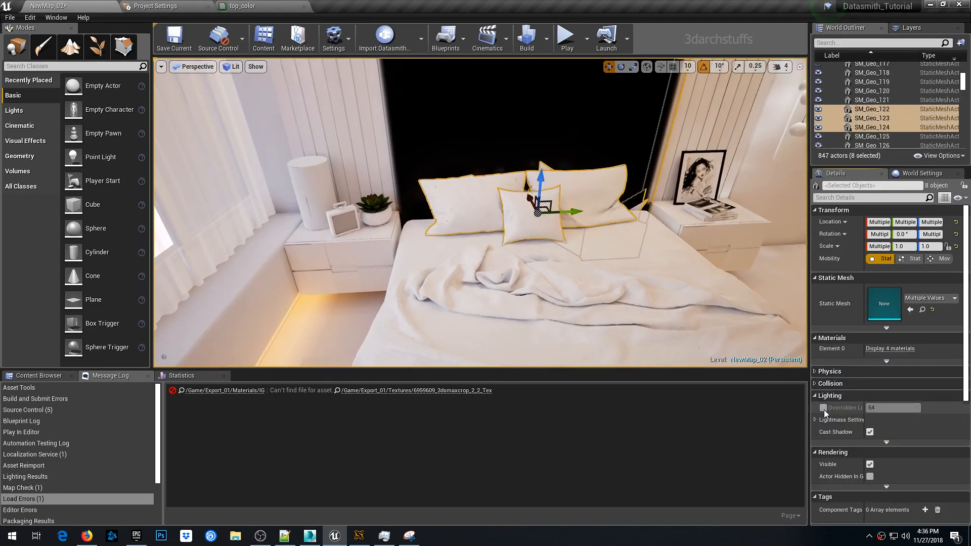
pyautogui.press('h')
pyautogui.moveTo(679, 213); pyautogui.dragTo(494, 162, button='right')
pyautogui.click(613, 264)
pyautogui.press('h')
# - Select the vertical wall strips beside the chevron panel and override their light map resolution to 256
pyautogui.click(495, 156)
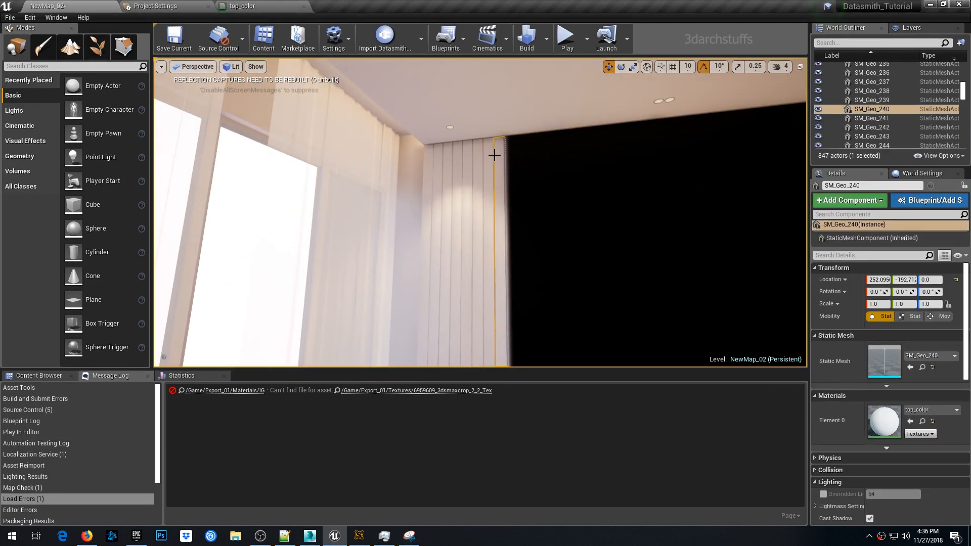
pyautogui.keyDown('ctrl'); pyautogui.click(485, 151); pyautogui.keyUp('ctrl')
pyautogui.keyDown('ctrl'); pyautogui.click(472, 156); pyautogui.keyUp('ctrl')
pyautogui.keyDown('ctrl'); pyautogui.click(464, 154); pyautogui.keyUp('ctrl')
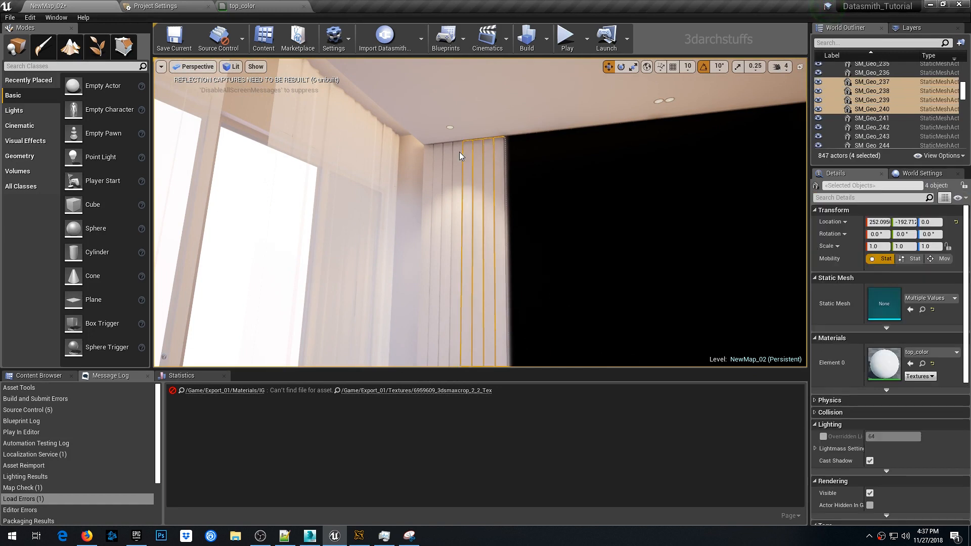
pyautogui.keyDown('ctrl'); pyautogui.click(454, 158); pyautogui.keyUp('ctrl')
pyautogui.keyDown('ctrl'); pyautogui.click(448, 159); pyautogui.keyUp('ctrl')
pyautogui.keyDown('ctrl'); pyautogui.click(433, 156); pyautogui.keyUp('ctrl')
pyautogui.keyDown('ctrl'); pyautogui.click(428, 157); pyautogui.keyUp('ctrl')
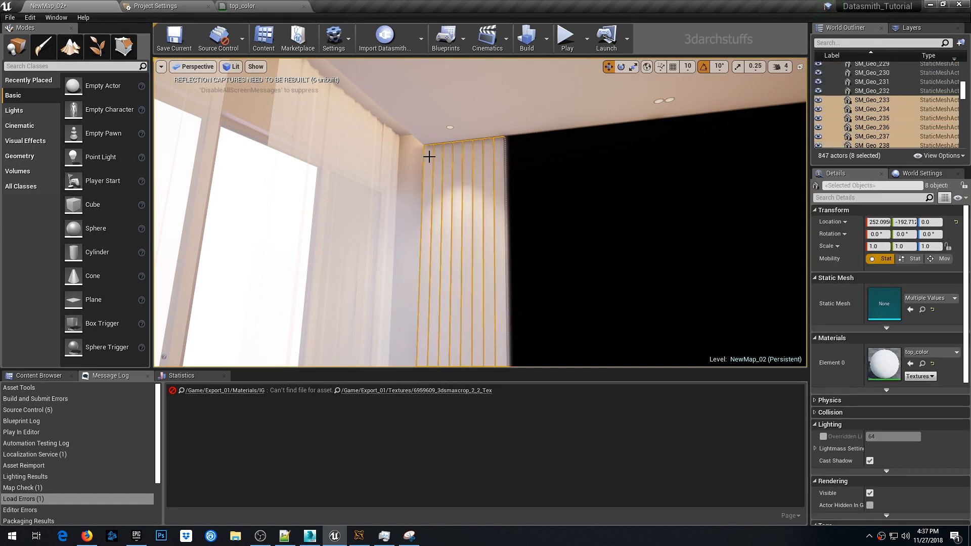
pyautogui.click(824, 436)
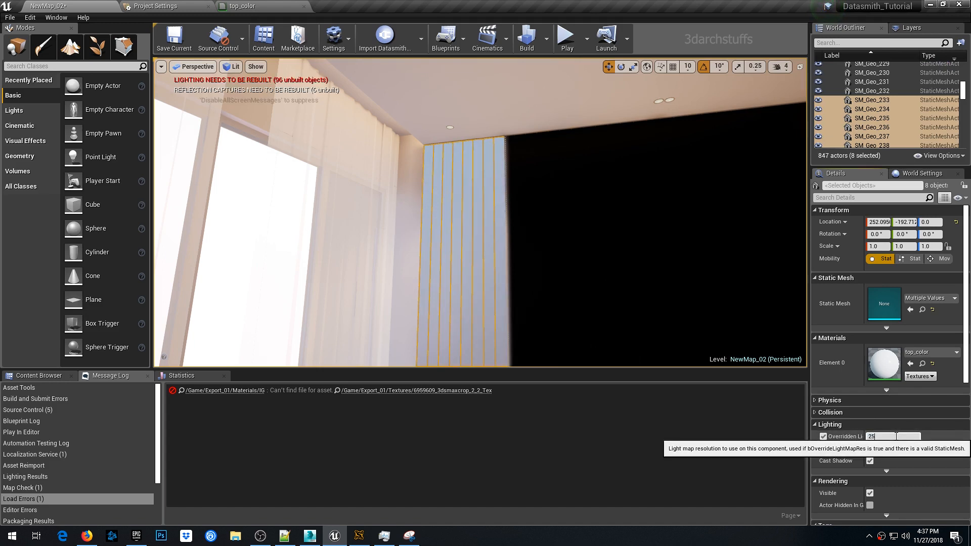
# - Hide those strips, then select all vertical strips along the long wall and override their light map resolution to 256
pyautogui.moveTo(531, 228); pyautogui.dragTo(554, 258, button='right')
pyautogui.press('h')
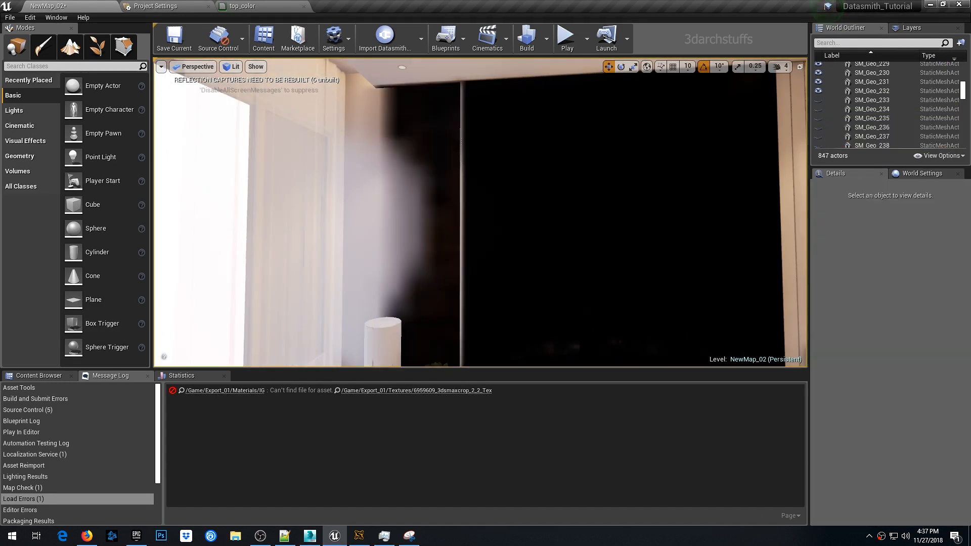
pyautogui.moveTo(531, 228); pyautogui.dragTo(354, 187, button='right')
pyautogui.moveTo(621, 243); pyautogui.dragTo(385, 218, button='right')
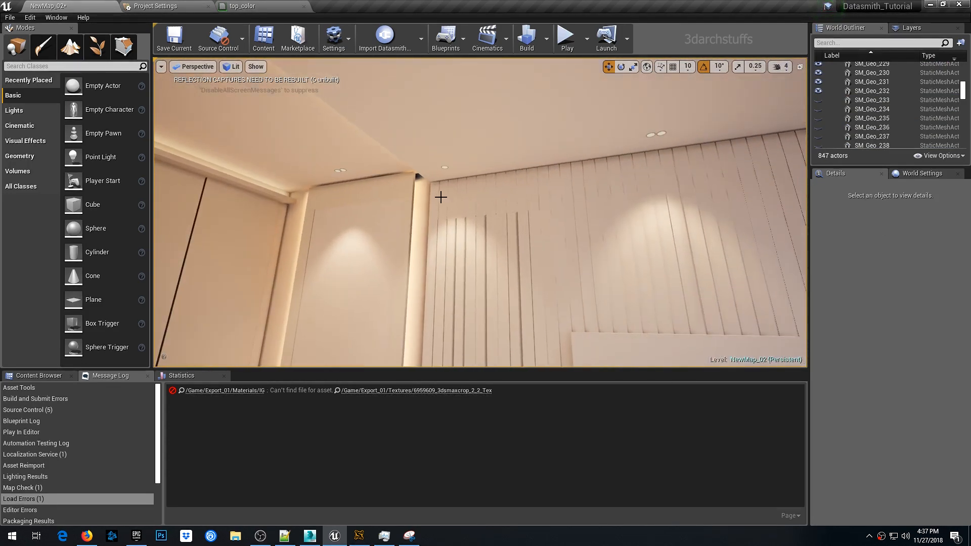
pyautogui.click(436, 193)
pyautogui.keyDown('ctrl'); pyautogui.click(445, 192); pyautogui.keyUp('ctrl')
pyautogui.keyDown('ctrl'); pyautogui.click(462, 191); pyautogui.keyUp('ctrl')
pyautogui.keyDown('ctrl'); pyautogui.click(481, 189); pyautogui.keyUp('ctrl')
pyautogui.keyDown('ctrl'); pyautogui.click(501, 188); pyautogui.keyUp('ctrl')
pyautogui.keyDown('ctrl'); pyautogui.click(521, 186); pyautogui.keyUp('ctrl')
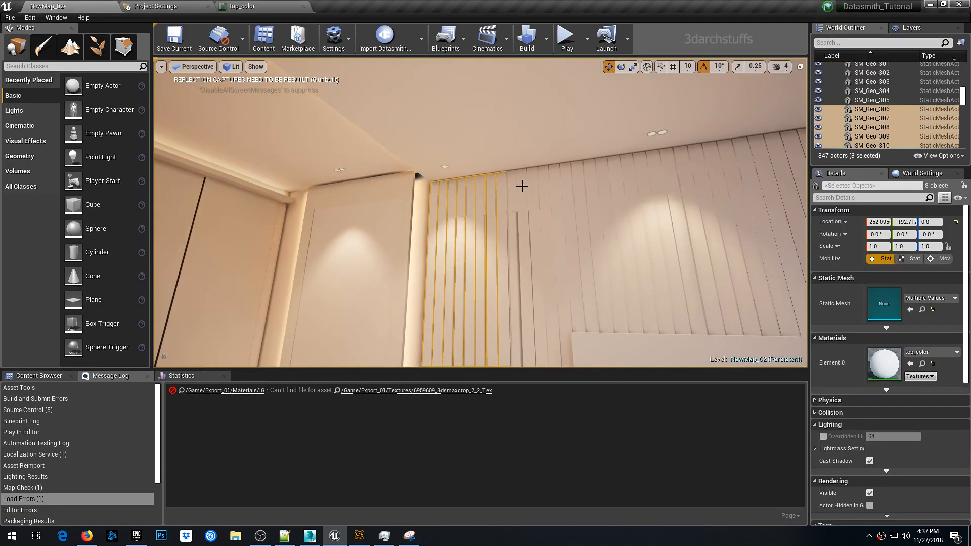
pyautogui.keyDown('ctrl'); pyautogui.click(533, 186); pyautogui.keyUp('ctrl')
pyautogui.keyDown('ctrl'); pyautogui.click(556, 183); pyautogui.keyUp('ctrl')
pyautogui.keyDown('ctrl'); pyautogui.click(567, 182); pyautogui.keyUp('ctrl')
pyautogui.keyDown('ctrl'); pyautogui.click(591, 181); pyautogui.keyUp('ctrl')
pyautogui.keyDown('ctrl'); pyautogui.click(617, 179); pyautogui.keyUp('ctrl')
pyautogui.keyDown('ctrl'); pyautogui.click(643, 177); pyautogui.keyUp('ctrl')
pyautogui.keyDown('ctrl'); pyautogui.click(683, 174); pyautogui.keyUp('ctrl')
pyautogui.moveTo(689, 174); pyautogui.dragTo(759, 178, button='right')
pyautogui.keyDown('ctrl'); pyautogui.click(587, 178); pyautogui.keyUp('ctrl')
pyautogui.keyDown('ctrl'); pyautogui.click(621, 178); pyautogui.keyUp('ctrl')
pyautogui.keyDown('ctrl'); pyautogui.click(648, 179); pyautogui.keyUp('ctrl')
pyautogui.keyDown('ctrl'); pyautogui.click(660, 179); pyautogui.keyUp('ctrl')
pyautogui.keyDown('ctrl'); pyautogui.click(681, 182); pyautogui.keyUp('ctrl')
pyautogui.keyDown('ctrl'); pyautogui.click(712, 182); pyautogui.keyUp('ctrl')
pyautogui.keyDown('ctrl'); pyautogui.click(745, 183); pyautogui.keyUp('ctrl')
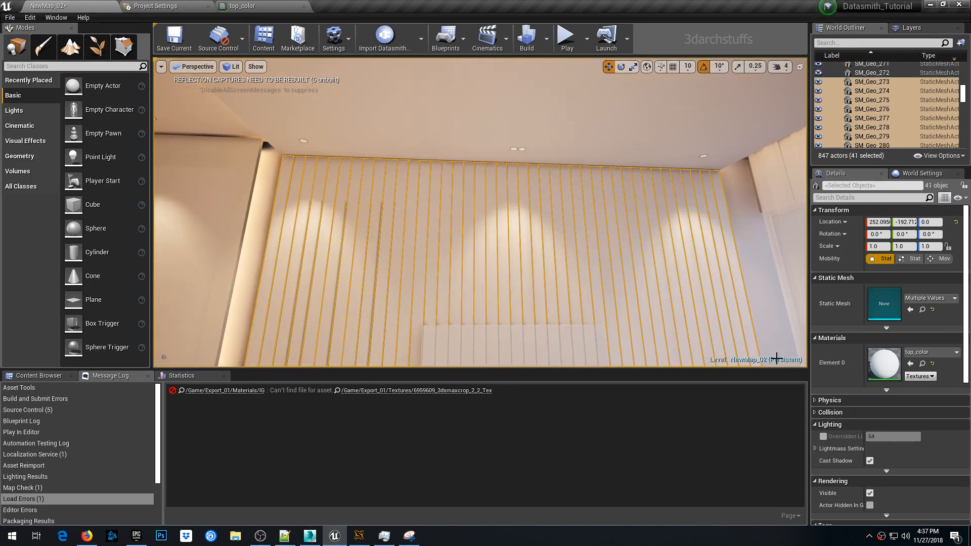
pyautogui.click(824, 436)
pyautogui.click(885, 436)
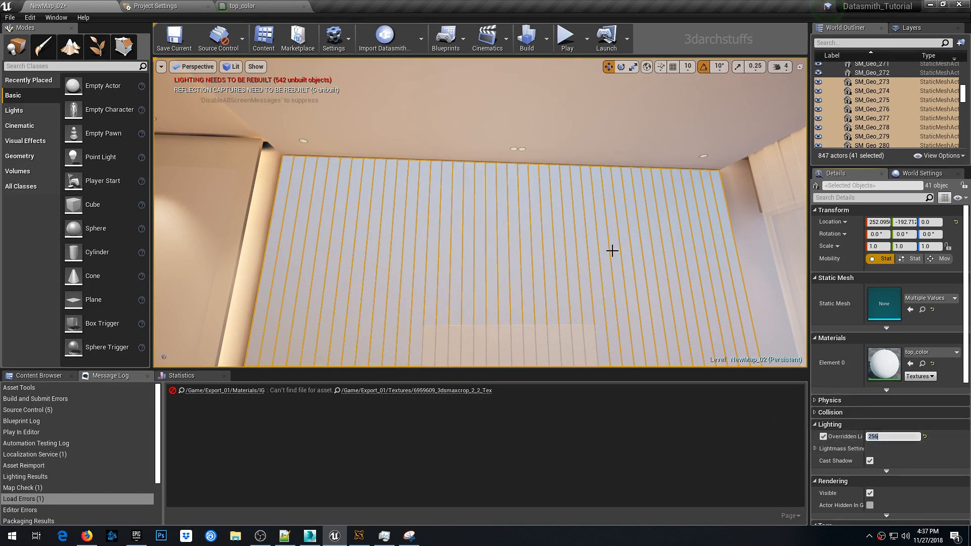
# - Hide the wall strips, select the TV cabinet and desk pieces, and override their light map resolution to 256
pyautogui.moveTo(611, 249); pyautogui.dragTo(582, 308, button='right')
pyautogui.press('h')
pyautogui.moveTo(558, 239); pyautogui.dragTo(564, 246, button='right')
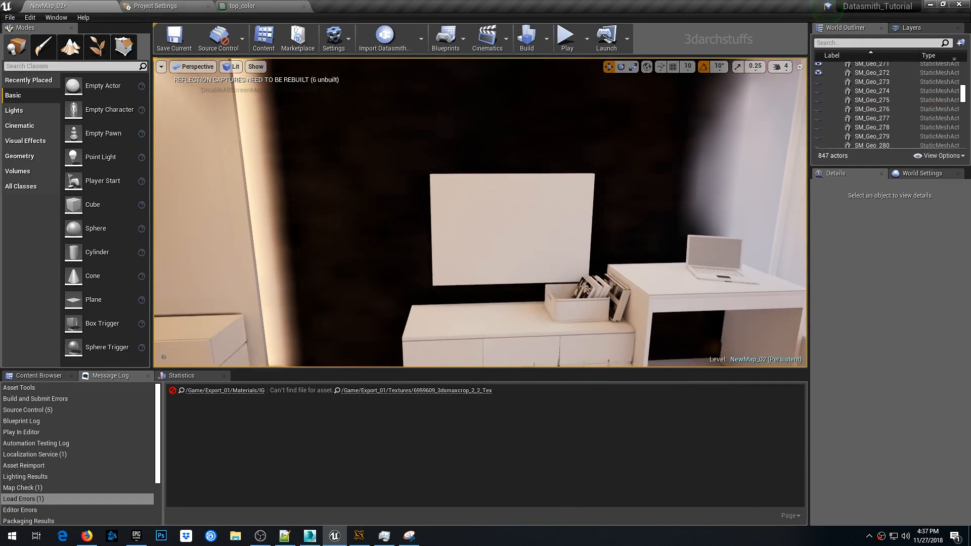
pyautogui.click(559, 239)
pyautogui.keyDown('ctrl'); pyautogui.click(511, 318); pyautogui.keyUp('ctrl')
pyautogui.moveTo(577, 210); pyautogui.dragTo(641, 259, button='right')
pyautogui.keyDown('ctrl'); pyautogui.click(576, 210); pyautogui.keyUp('ctrl')
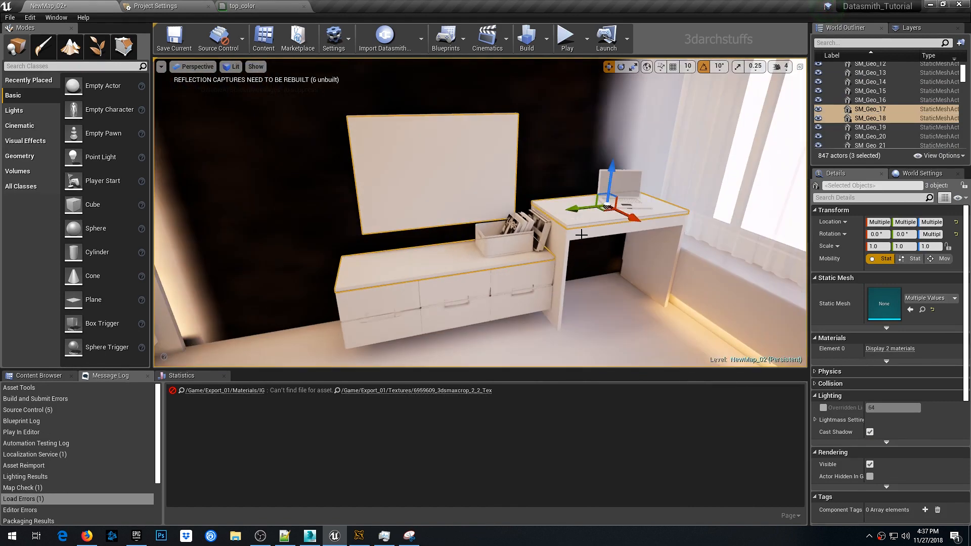
pyautogui.keyDown('ctrl'); pyautogui.click(583, 234); pyautogui.keyUp('ctrl')
pyautogui.keyDown('ctrl'); pyautogui.click(539, 255); pyautogui.keyUp('ctrl')
pyautogui.keyDown('ctrl'); pyautogui.click(457, 309); pyautogui.keyUp('ctrl')
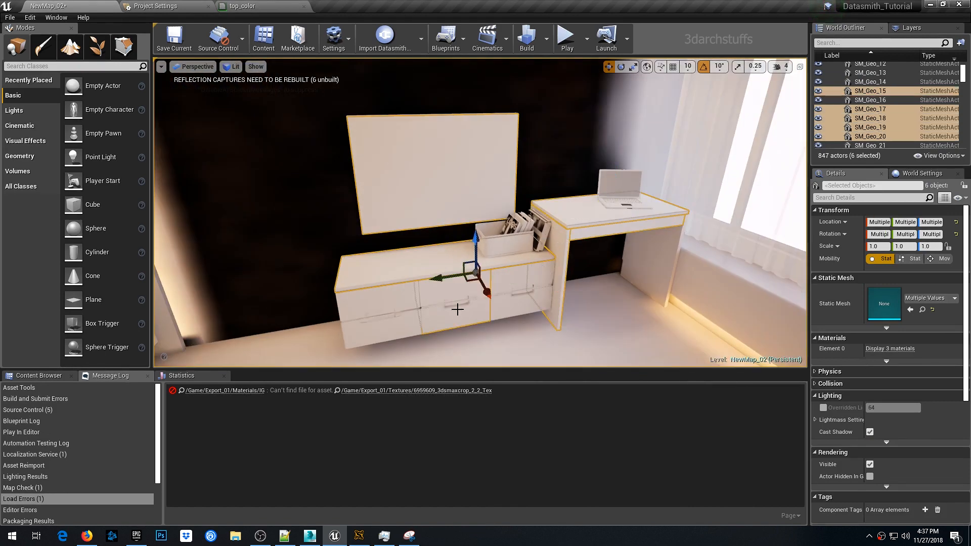
pyautogui.click(823, 409)
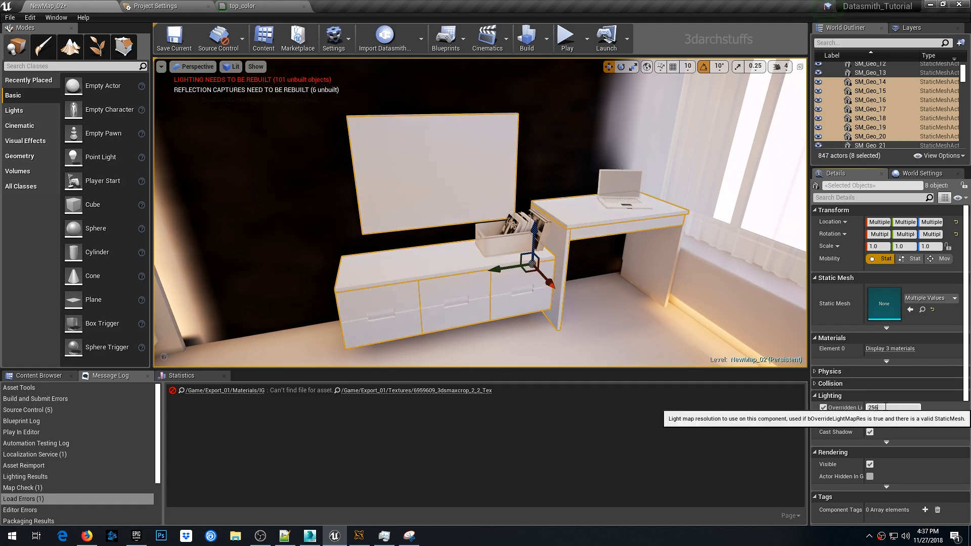
# - Hide the cabinet, then enable the light map resolution override for the TV screen, storage box and laptop
pyautogui.press('h')
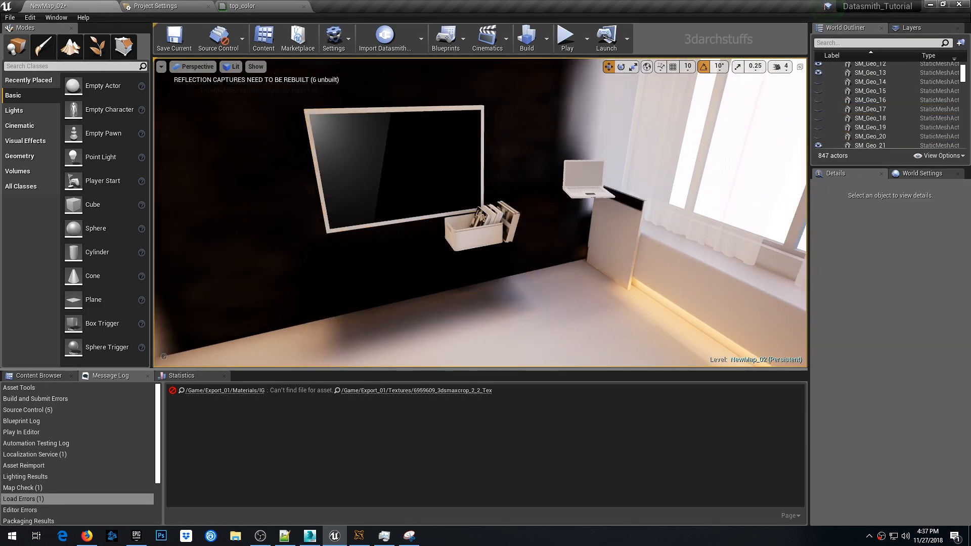
pyautogui.click(478, 107)
pyautogui.keyDown('ctrl'); pyautogui.click(472, 235); pyautogui.keyUp('ctrl')
pyautogui.keyDown('ctrl'); pyautogui.click(582, 191); pyautogui.keyUp('ctrl')
pyautogui.keyDown('ctrl'); pyautogui.click(610, 219); pyautogui.keyUp('ctrl')
pyautogui.keyDown('ctrl'); pyautogui.click(645, 228); pyautogui.keyUp('ctrl')
pyautogui.moveTo(610, 220); pyautogui.dragTo(557, 222, button='right')
pyautogui.keyDown('ctrl'); pyautogui.click(557, 222); pyautogui.keyUp('ctrl')
pyautogui.click(824, 408)
# - Enable the light map resolution override for the remaining nearby desk objects and hide them
pyautogui.moveTo(430, 203); pyautogui.dragTo(511, 202, button='right')
pyautogui.press('h')
pyautogui.click(402, 197)
pyautogui.keyDown('ctrl'); pyautogui.click(418, 201); pyautogui.keyUp('ctrl')
pyautogui.keyDown('ctrl'); pyautogui.click(428, 175); pyautogui.keyUp('ctrl')
pyautogui.click(823, 409)
pyautogui.press('h')
# - Select all the cover pieces on top of the bed and override their light map resolution to 256
pyautogui.moveTo(455, 212); pyautogui.dragTo(430, 233, button='right')
pyautogui.click(430, 233)
pyautogui.keyDown('ctrl'); pyautogui.click(427, 238); pyautogui.keyUp('ctrl')
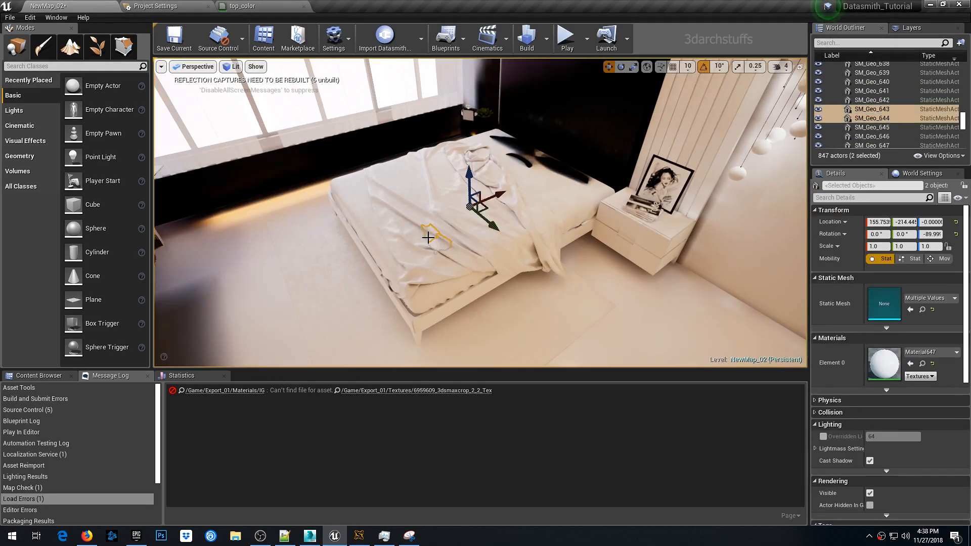
pyautogui.keyDown('ctrl'); pyautogui.click(405, 232); pyautogui.keyUp('ctrl')
pyautogui.scroll(5, 406, 232)
pyautogui.moveTo(497, 249); pyautogui.dragTo(450, 263, button='right')
pyautogui.scroll(-5, 494, 250)
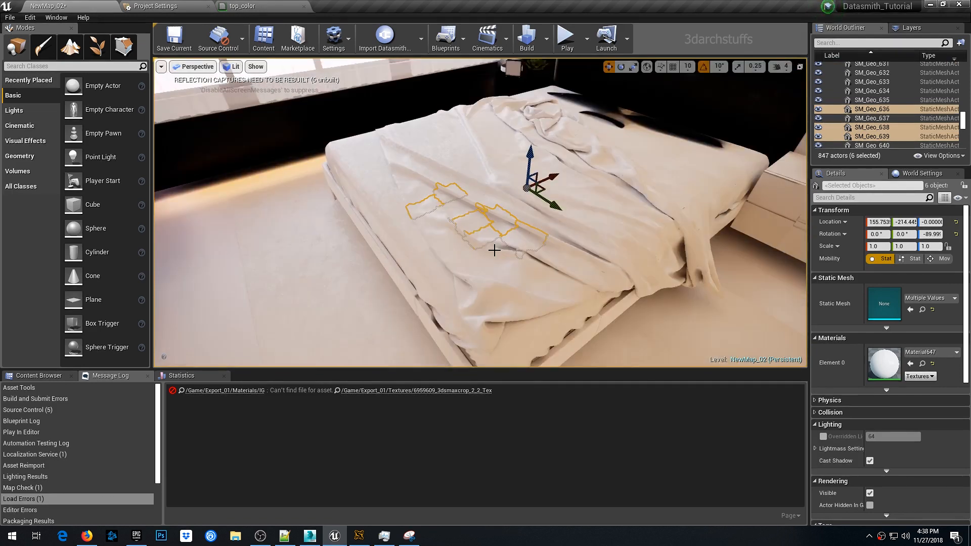
pyautogui.keyDown('ctrl'); pyautogui.click(433, 265); pyautogui.keyUp('ctrl')
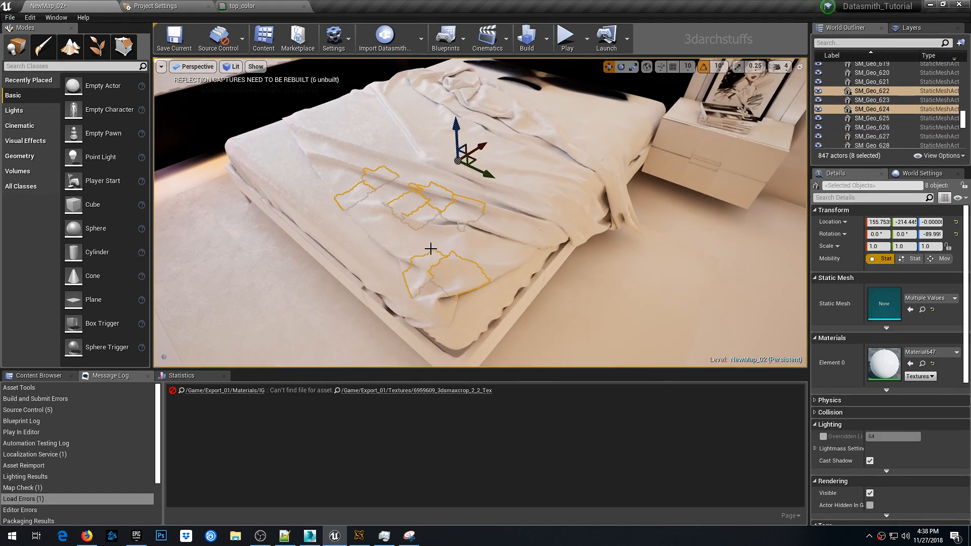
pyautogui.keyDown('ctrl'); pyautogui.click(387, 227); pyautogui.keyUp('ctrl')
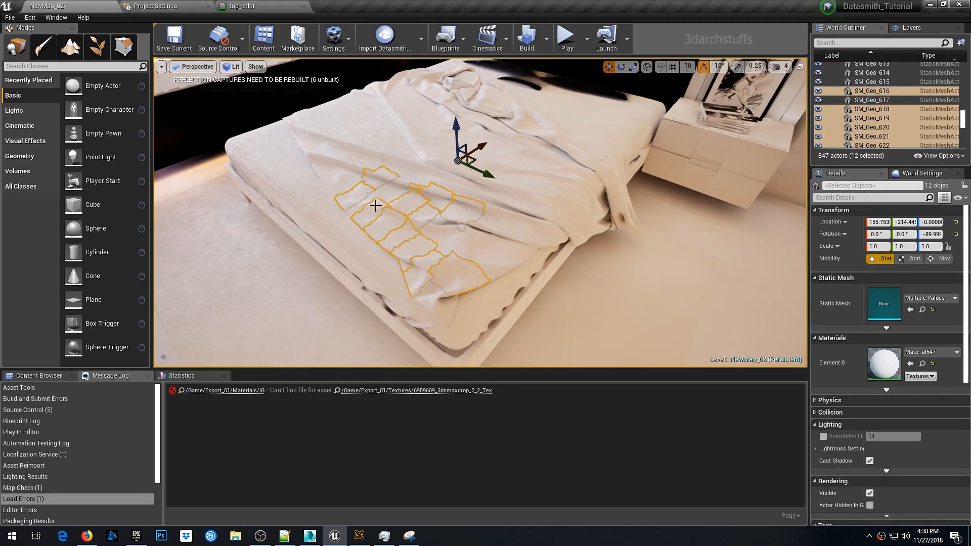
pyautogui.keyDown('ctrl'); pyautogui.click(384, 193); pyautogui.keyUp('ctrl')
pyautogui.keyDown('ctrl'); pyautogui.click(346, 172); pyautogui.keyUp('ctrl')
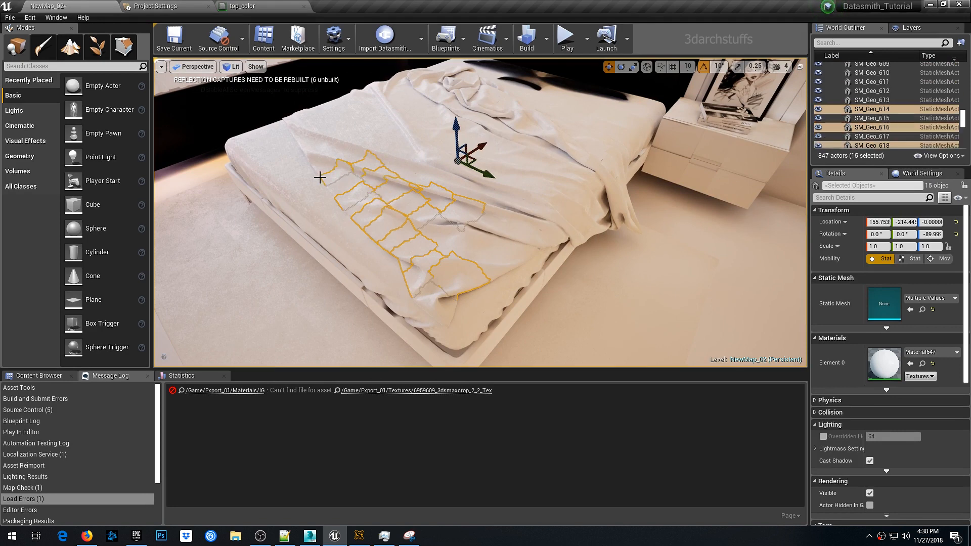
pyautogui.keyDown('ctrl'); pyautogui.click(350, 148); pyautogui.keyUp('ctrl')
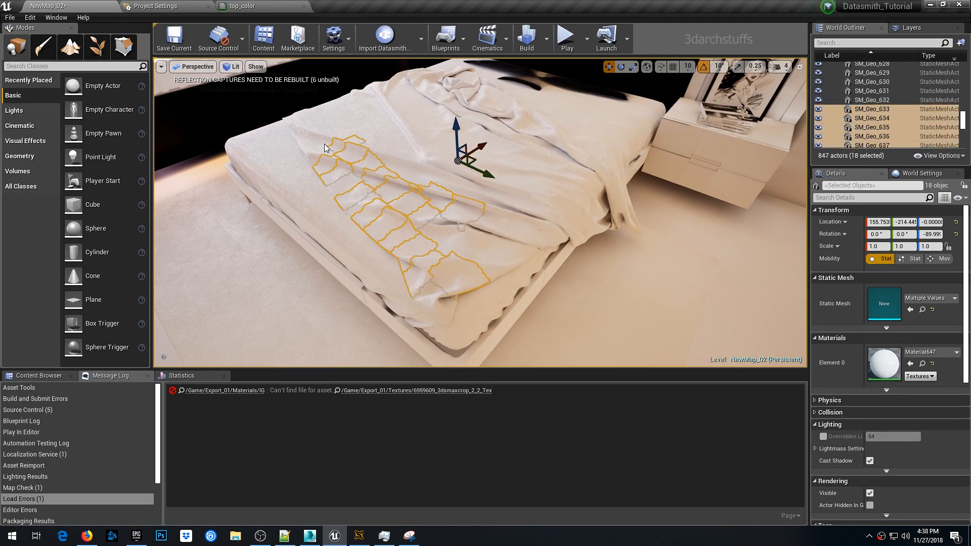
pyautogui.keyDown('ctrl'); pyautogui.click(373, 141); pyautogui.keyUp('ctrl')
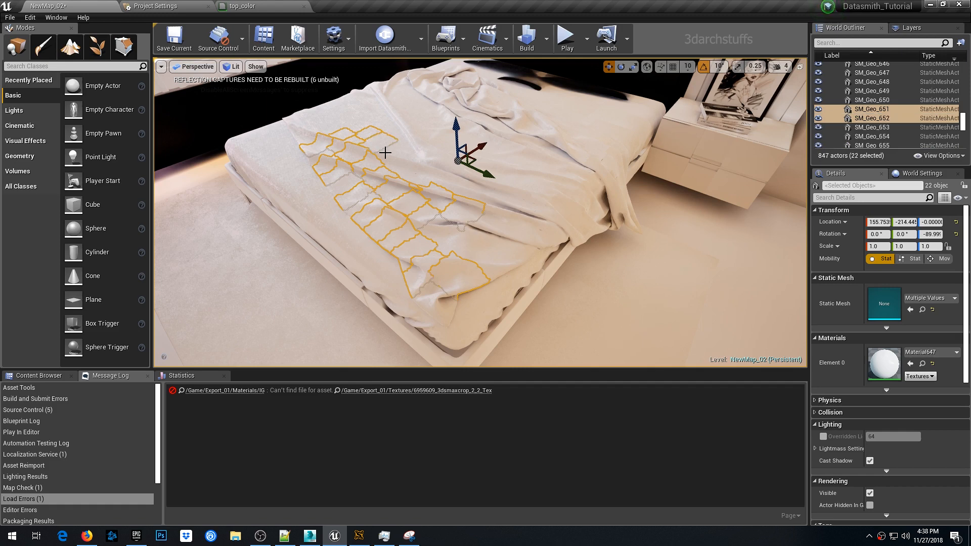
pyautogui.keyDown('ctrl'); pyautogui.click(437, 177); pyautogui.keyUp('ctrl')
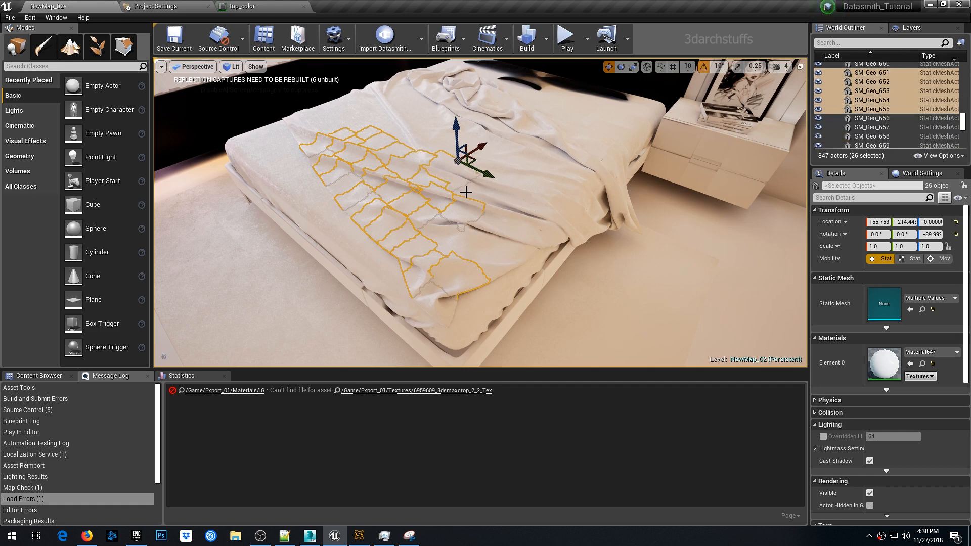
pyautogui.keyDown('ctrl'); pyautogui.click(476, 231); pyautogui.keyUp('ctrl')
pyautogui.keyDown('ctrl'); pyautogui.click(453, 238); pyautogui.keyUp('ctrl')
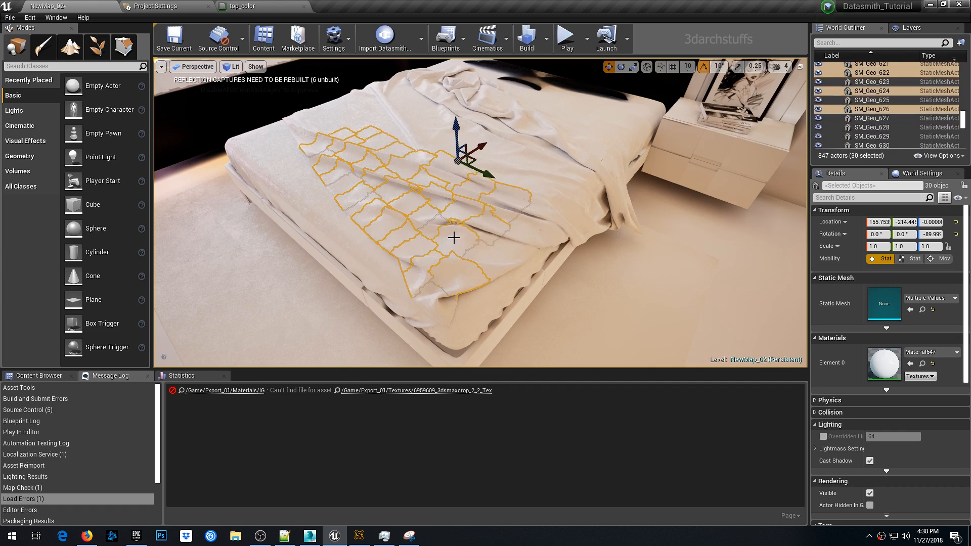
pyautogui.keyDown('ctrl'); pyautogui.click(408, 239); pyautogui.keyUp('ctrl')
pyautogui.keyDown('ctrl'); pyautogui.click(361, 259); pyautogui.keyUp('ctrl')
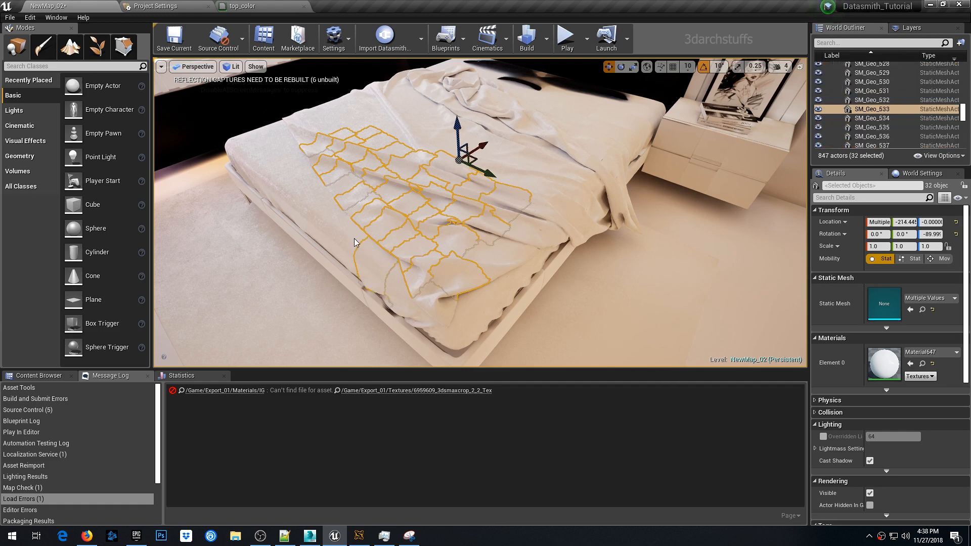
pyautogui.keyDown('ctrl'); pyautogui.click(322, 204); pyautogui.keyUp('ctrl')
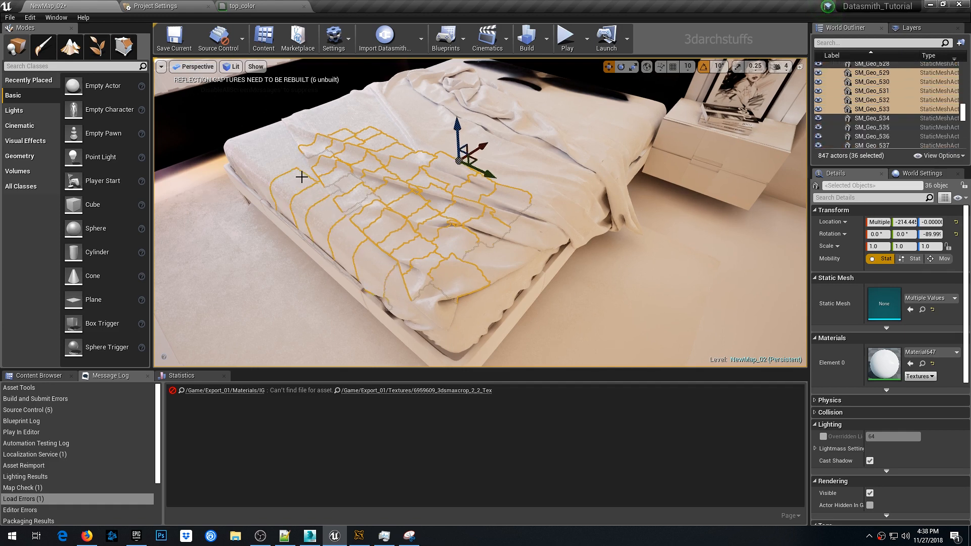
pyautogui.keyDown('ctrl'); pyautogui.click(299, 157); pyautogui.keyUp('ctrl')
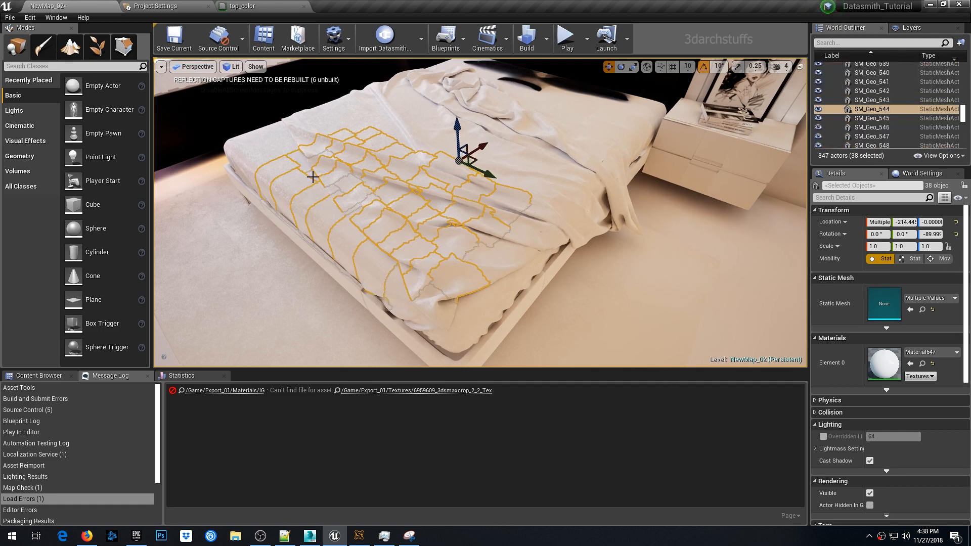
pyautogui.keyDown('ctrl'); pyautogui.click(298, 143); pyautogui.keyUp('ctrl')
pyautogui.keyDown('ctrl'); pyautogui.click(276, 152); pyautogui.keyUp('ctrl')
pyautogui.keyDown('ctrl'); pyautogui.click(269, 141); pyautogui.keyUp('ctrl')
pyautogui.click(824, 436)
pyautogui.click(883, 436)
pyautogui.write('256')
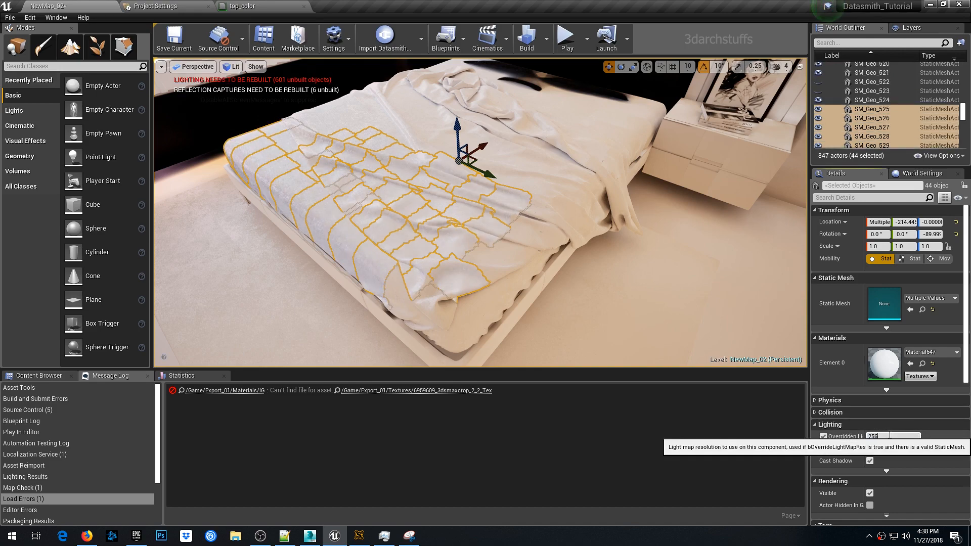
# - Hide the cover pieces, then select an underlying bed piece, override its light map resolution to 512 and hide it
pyautogui.moveTo(553, 243); pyautogui.dragTo(571, 261, button='right')
pyautogui.press('h')
pyautogui.click(325, 209)
pyautogui.keyDown('ctrl'); pyautogui.click(305, 188); pyautogui.keyUp('ctrl')
pyautogui.keyDown('ctrl'); pyautogui.click(263, 137); pyautogui.keyUp('ctrl')
pyautogui.click(592, 273)
pyautogui.click(824, 493)
pyautogui.write('512h')
# - Select the remaining sheet pieces around the blanket, override their light map resolution to 512, and hide them
pyautogui.click(456, 220)
pyautogui.keyDown('ctrl'); pyautogui.click(431, 240); pyautogui.keyUp('ctrl')
pyautogui.keyDown('ctrl'); pyautogui.click(423, 302); pyautogui.keyUp('ctrl')
pyautogui.keyDown('ctrl'); pyautogui.click(259, 187); pyautogui.keyUp('ctrl')
pyautogui.keyDown('ctrl'); pyautogui.click(214, 165); pyautogui.keyUp('ctrl')
pyautogui.keyDown('ctrl'); pyautogui.click(183, 133); pyautogui.keyUp('ctrl')
pyautogui.keyDown('ctrl'); pyautogui.click(239, 114); pyautogui.keyUp('ctrl')
pyautogui.keyDown('ctrl'); pyautogui.click(214, 125); pyautogui.keyUp('ctrl')
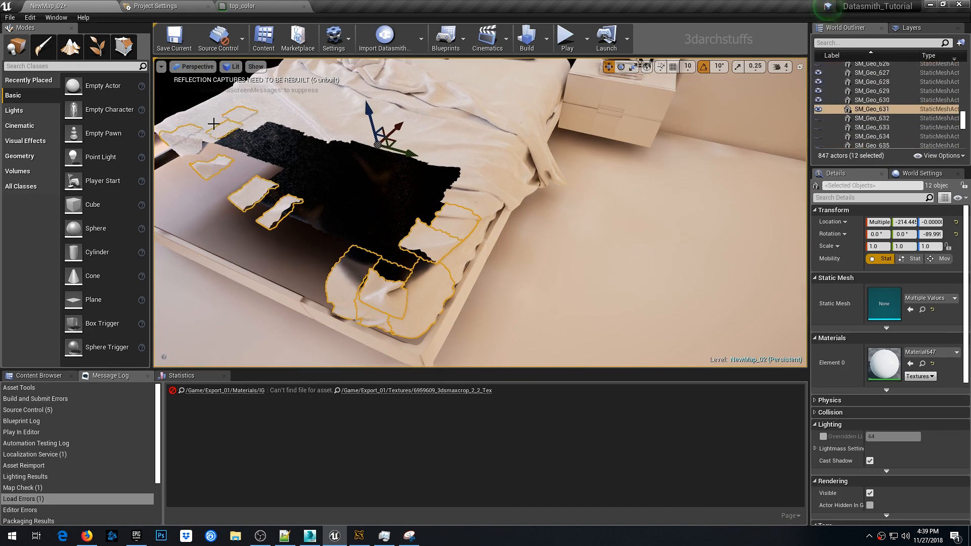
pyautogui.keyDown('ctrl'); pyautogui.click(170, 123); pyautogui.keyUp('ctrl')
pyautogui.keyDown('ctrl'); pyautogui.click(193, 145); pyautogui.keyUp('ctrl')
pyautogui.keyDown('ctrl'); pyautogui.click(251, 121); pyautogui.keyUp('ctrl')
pyautogui.keyDown('ctrl'); pyautogui.click(279, 116); pyautogui.keyUp('ctrl')
pyautogui.keyDown('ctrl'); pyautogui.click(315, 124); pyautogui.keyUp('ctrl')
pyautogui.keyDown('ctrl'); pyautogui.click(332, 135); pyautogui.keyUp('ctrl')
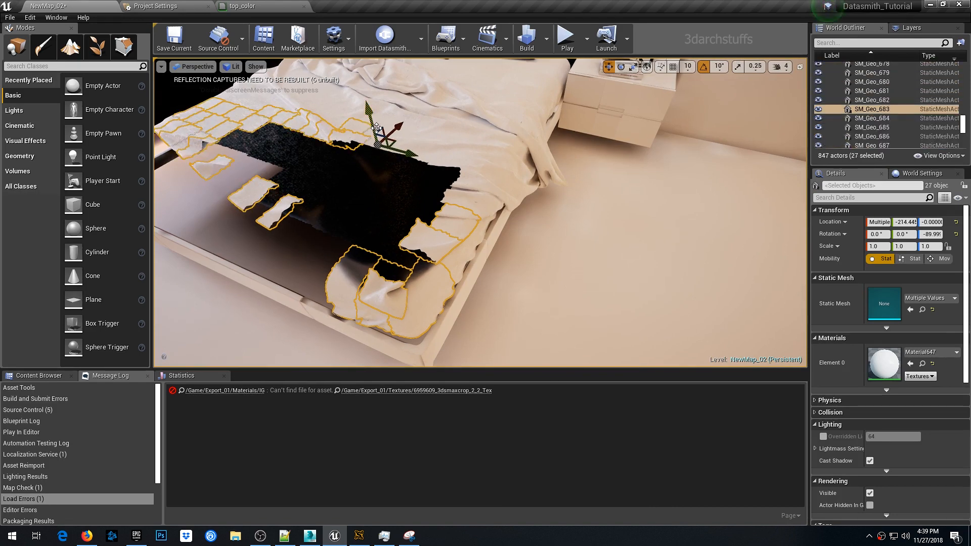
pyautogui.keyDown('ctrl'); pyautogui.click(358, 127); pyautogui.keyUp('ctrl')
pyautogui.click(824, 436)
pyautogui.click(885, 436)
pyautogui.write('512')
pyautogui.moveTo(622, 252); pyautogui.dragTo(642, 263, button='right')
pyautogui.press('h')
# - Select all blanket pieces sharing the same material, enable their light map resolution override, and hide them
pyautogui.click(415, 225)
pyautogui.keyDown('ctrl'); pyautogui.click(444, 146); pyautogui.keyUp('ctrl')
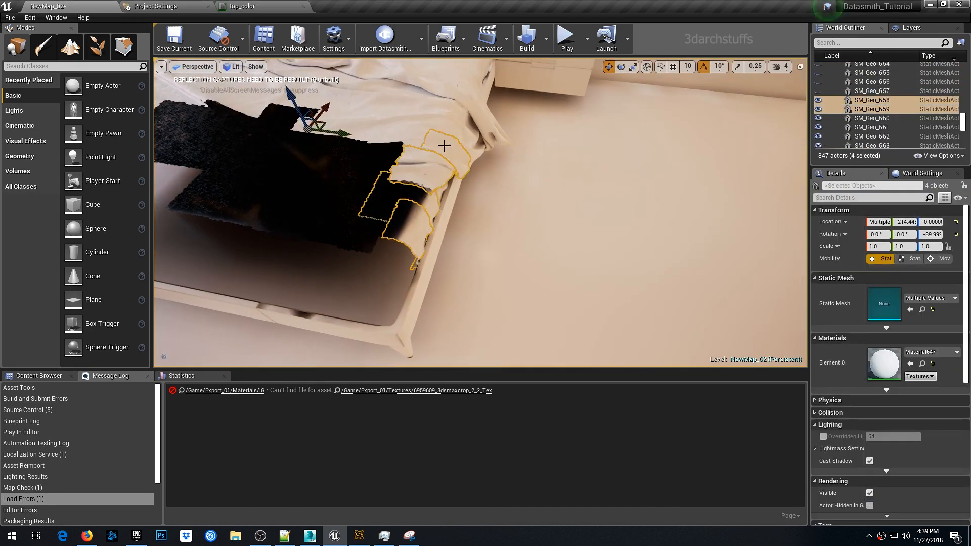
pyautogui.keyDown('ctrl'); pyautogui.click(402, 130); pyautogui.keyUp('ctrl')
pyautogui.moveTo(412, 172); pyautogui.dragTo(413, 137, button='right')
pyautogui.click(405, 209)
pyautogui.rightClick(403, 208)
pyautogui.moveTo(425, 353)
pyautogui.click(562, 511)
pyautogui.click(518, 318)
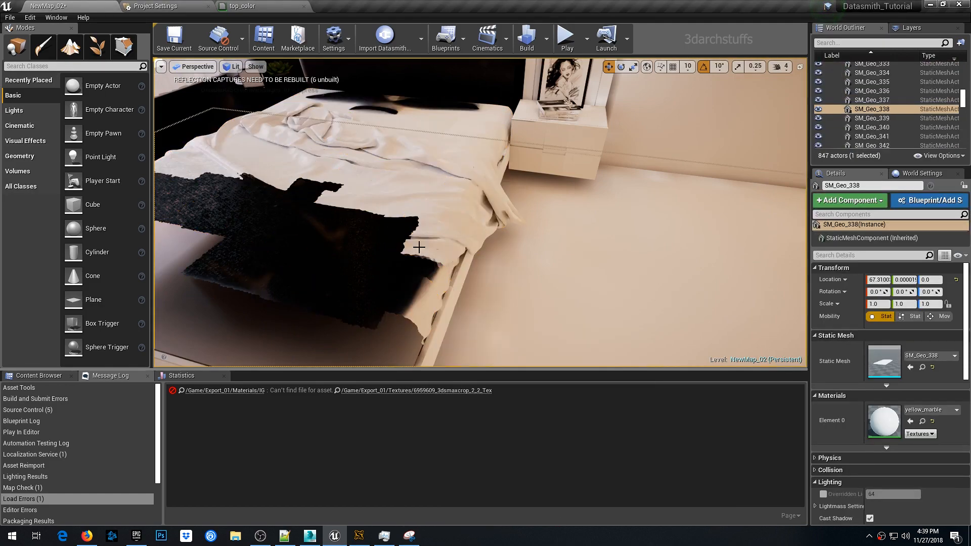
pyautogui.moveTo(427, 210); pyautogui.dragTo(464, 266, button='right')
pyautogui.rightClick(466, 286)
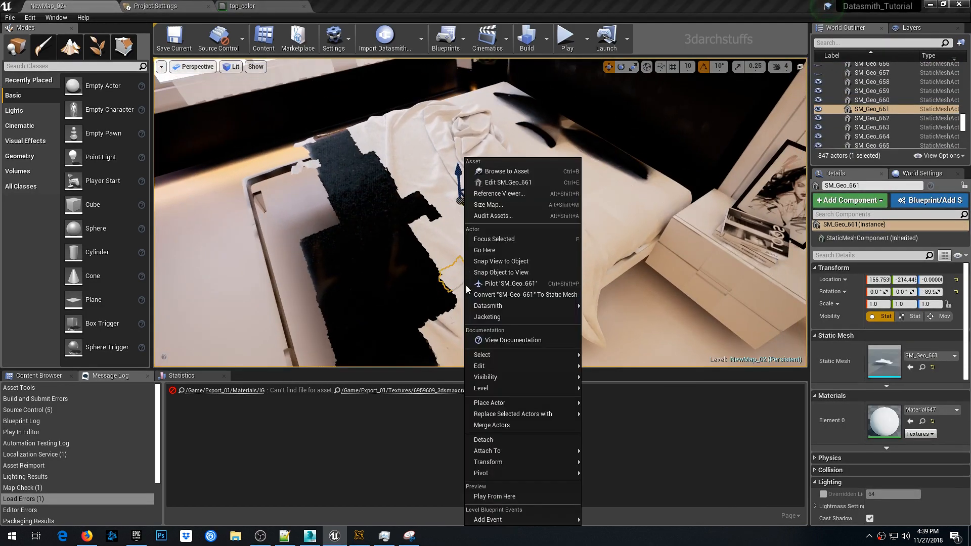
pyautogui.moveTo(556, 356)
pyautogui.click(610, 523)
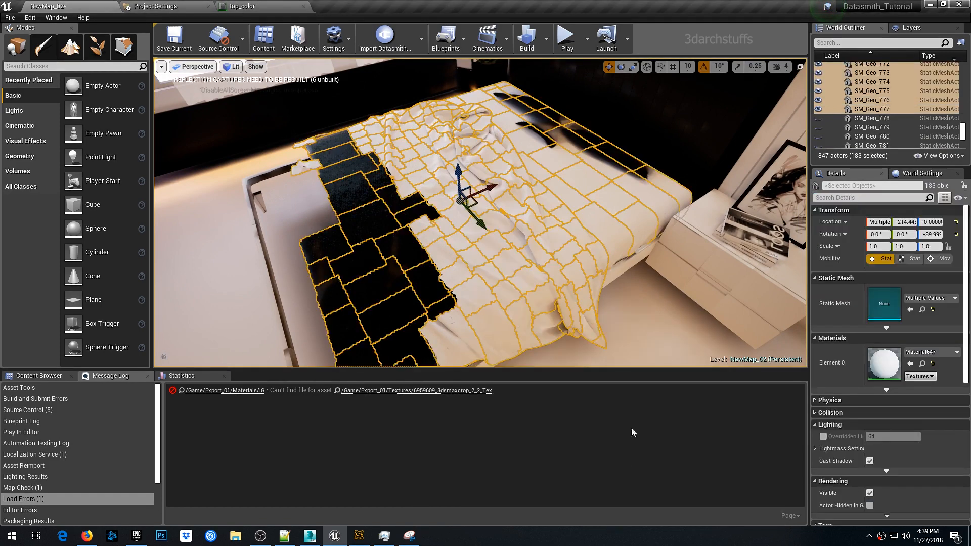
pyautogui.click(825, 436)
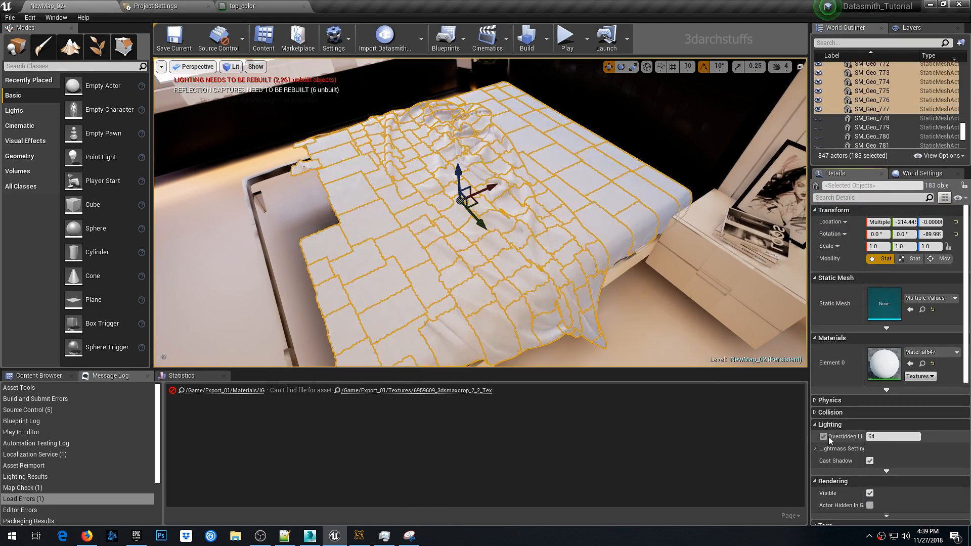
pyautogui.click(884, 437)
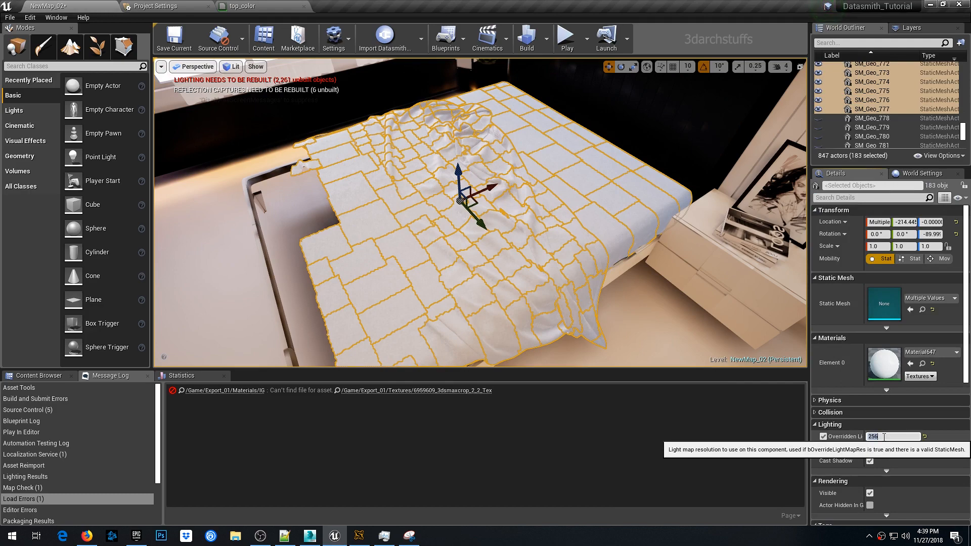
pyautogui.moveTo(663, 232); pyautogui.dragTo(693, 235, button='right')
pyautogui.press('h')
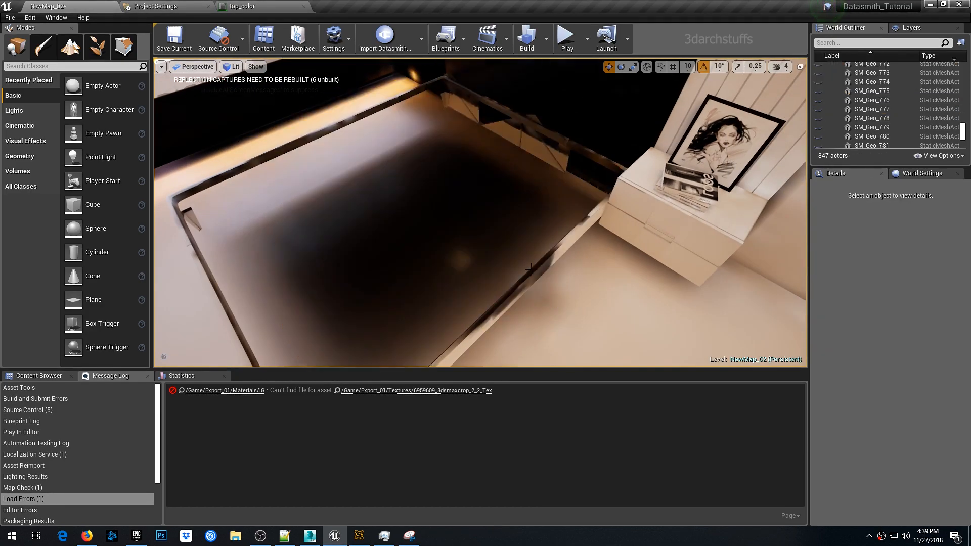
# - Select and focus the bed frame, override its light map resolution to 512, and hide it
pyautogui.moveTo(543, 276); pyautogui.dragTo(558, 319, button='right')
pyautogui.click(388, 186)
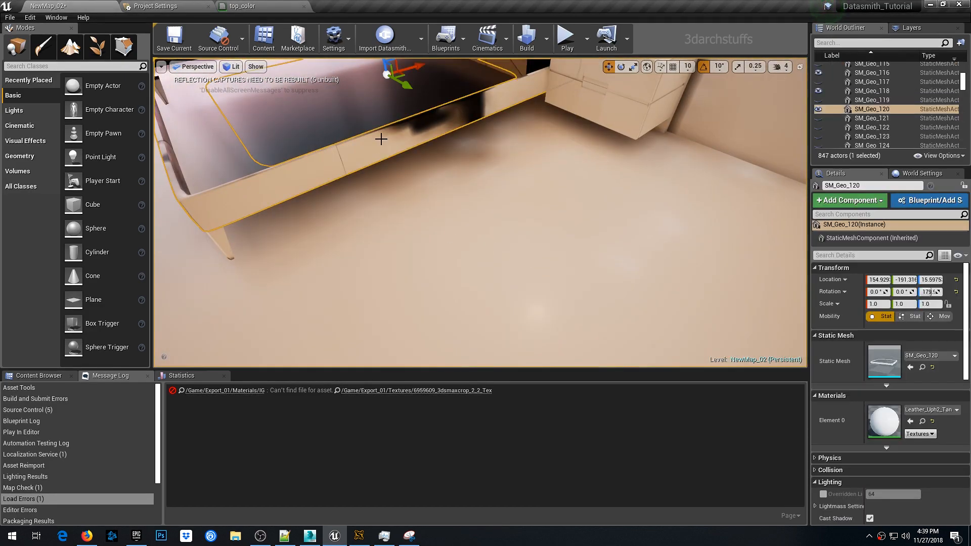
pyautogui.press('f')
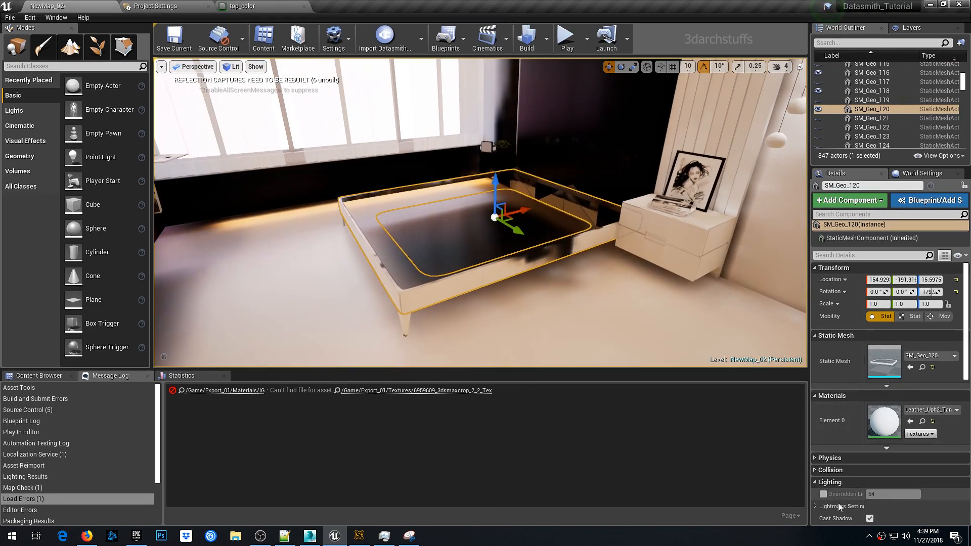
pyautogui.click(823, 494)
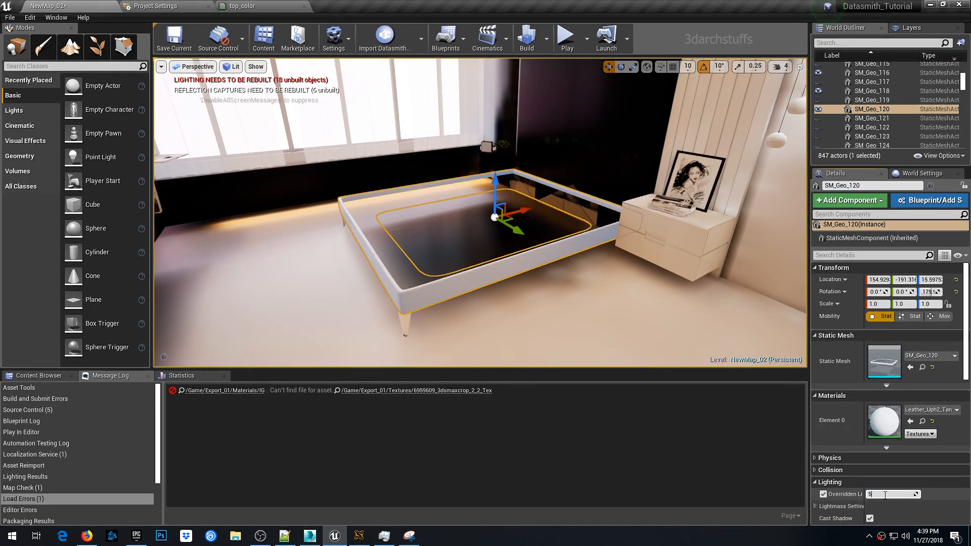
pyautogui.moveTo(404, 313); pyautogui.dragTo(416, 316, button='right')
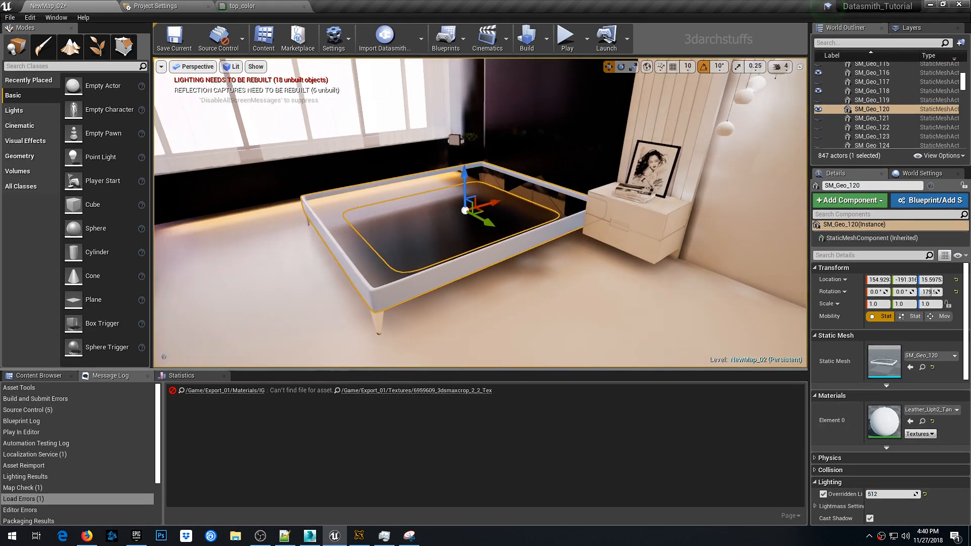
pyautogui.press('h')
# - Select a bed leg, enable its light map resolution override, and hide it
pyautogui.click(379, 314)
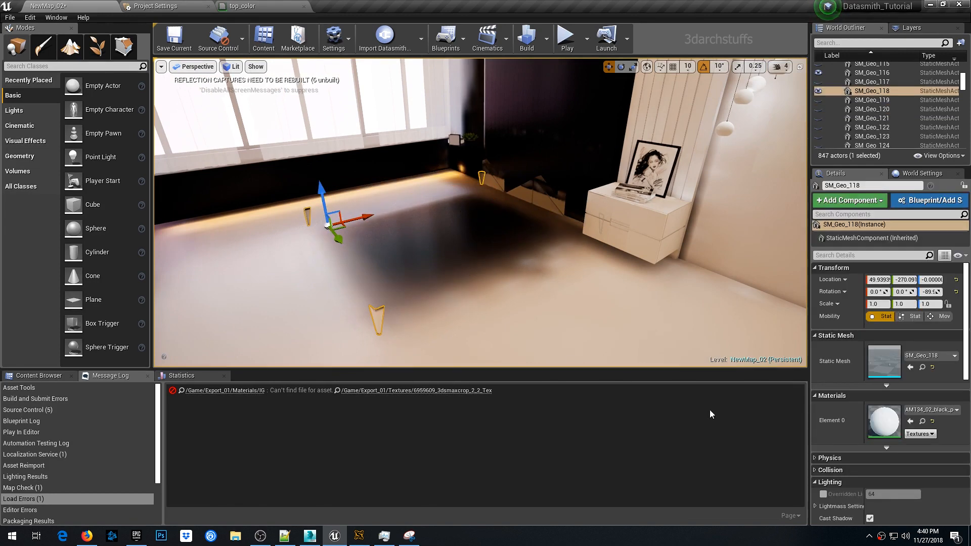
pyautogui.click(824, 495)
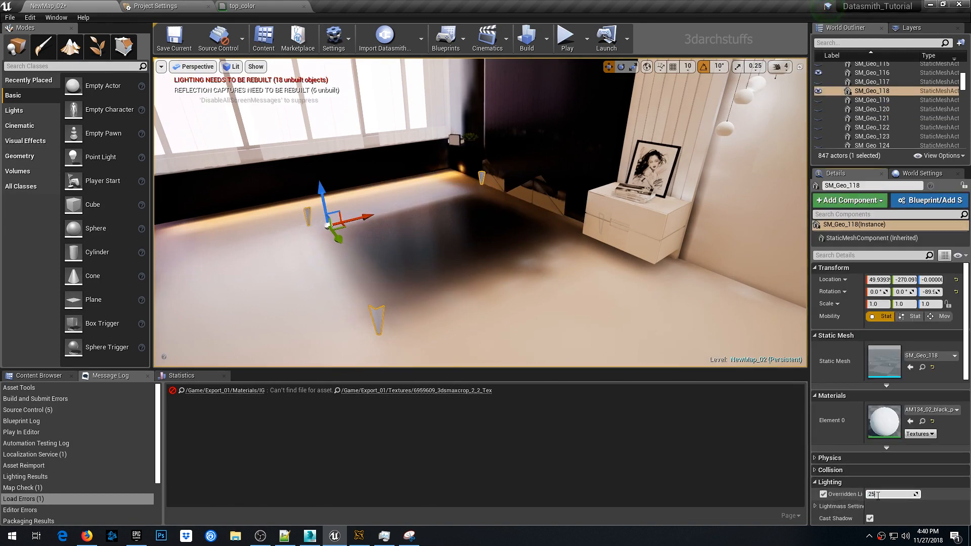
pyautogui.moveTo(647, 356); pyautogui.dragTo(576, 267)
pyautogui.press('h')
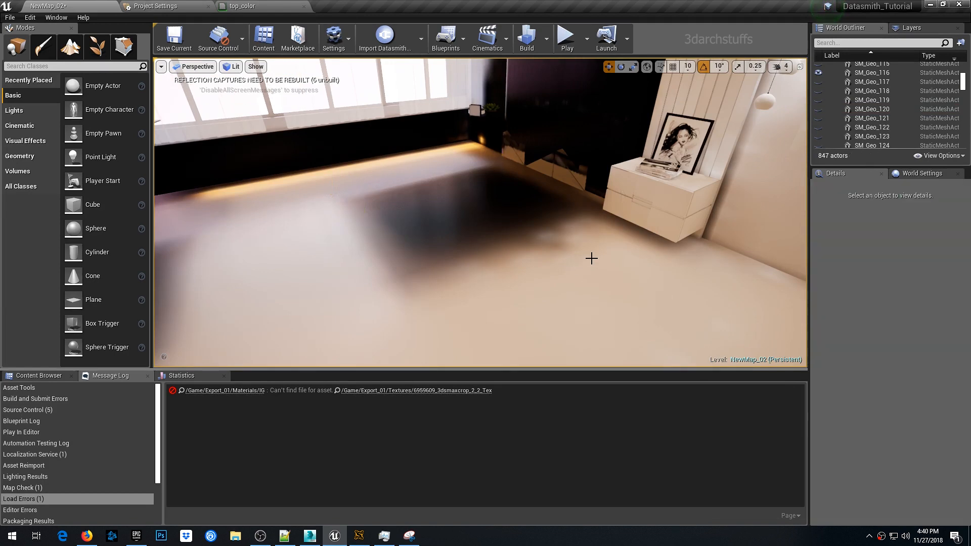
# - Select the nightstand drawer pieces, override their light map resolution to 256, and hide them
pyautogui.click(663, 206)
pyautogui.keyDown('ctrl'); pyautogui.click(634, 195); pyautogui.keyUp('ctrl')
pyautogui.keyDown('ctrl'); pyautogui.click(621, 188); pyautogui.keyUp('ctrl')
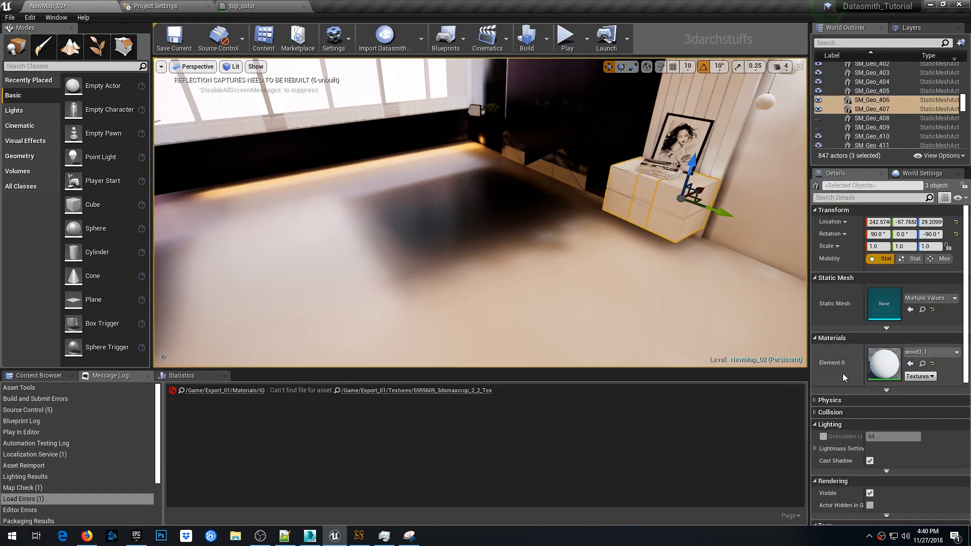
pyautogui.click(824, 436)
pyautogui.click(892, 437)
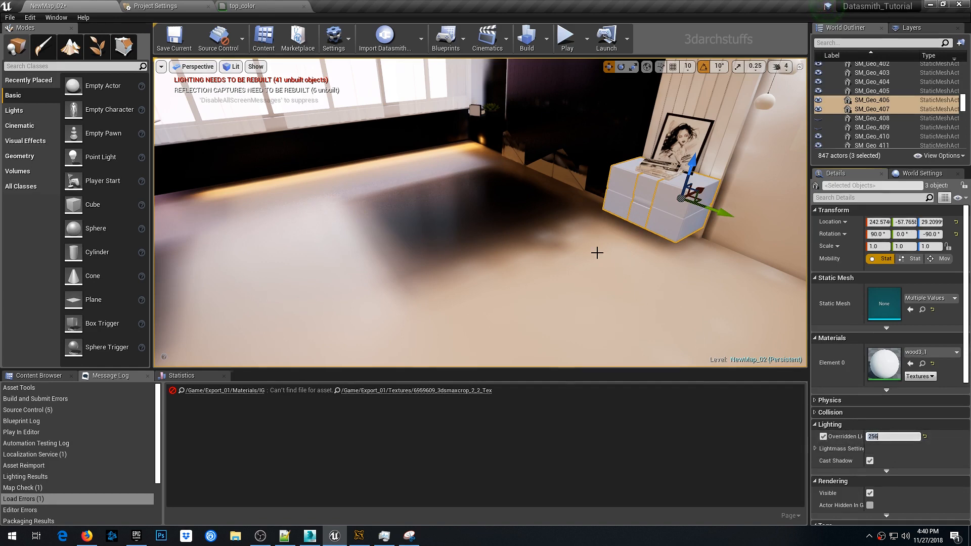
pyautogui.moveTo(597, 252); pyautogui.dragTo(466, 233, button='right')
pyautogui.press('h')
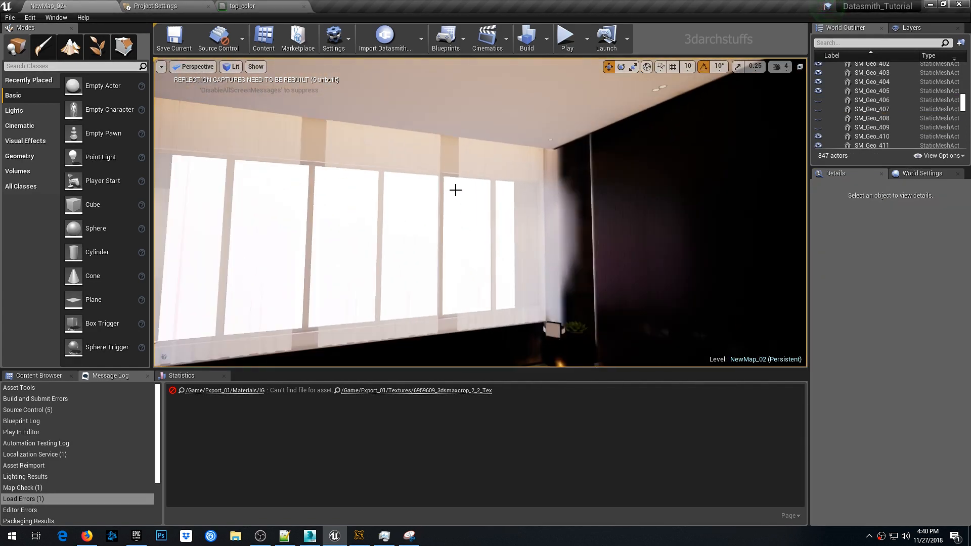
# - Select all curtain panels sharing the curtain material and hide them
pyautogui.click(475, 211)
pyautogui.scroll(3, 491, 174)
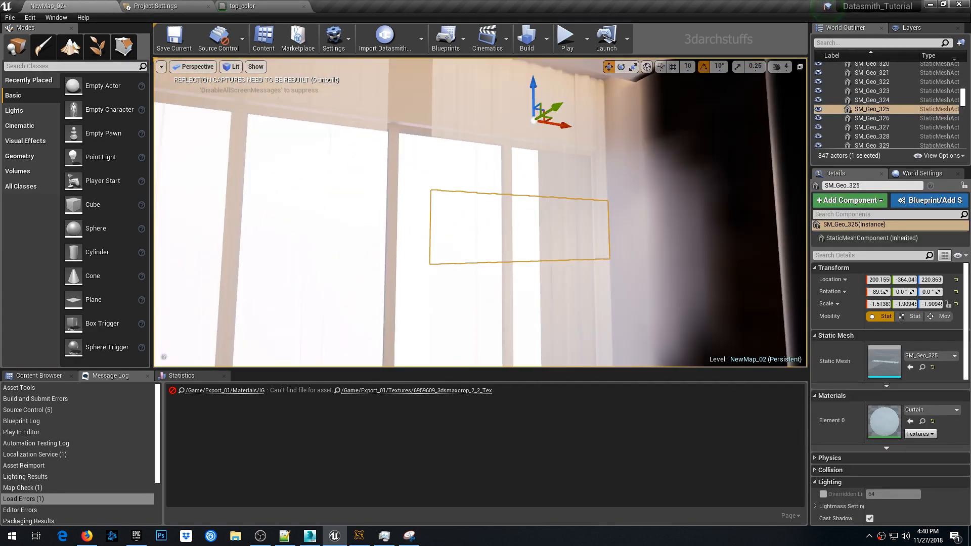
pyautogui.click(483, 126)
pyautogui.keyDown('ctrl'); pyautogui.click(488, 166); pyautogui.keyUp('ctrl')
pyautogui.scroll(-5, 510, 188)
pyautogui.rightClick(499, 189)
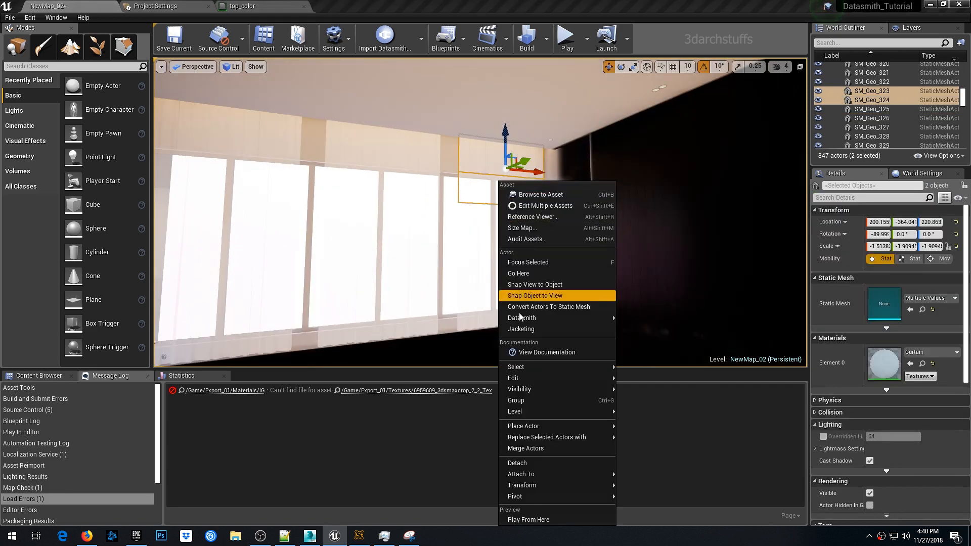
pyautogui.moveTo(526, 367)
pyautogui.click(648, 520)
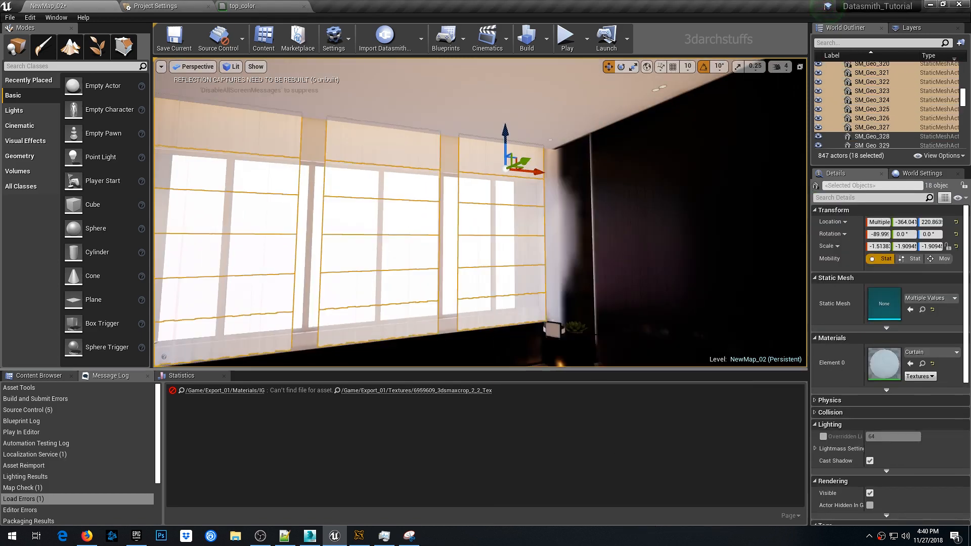
pyautogui.scroll(-3, 557, 166)
pyautogui.press('h')
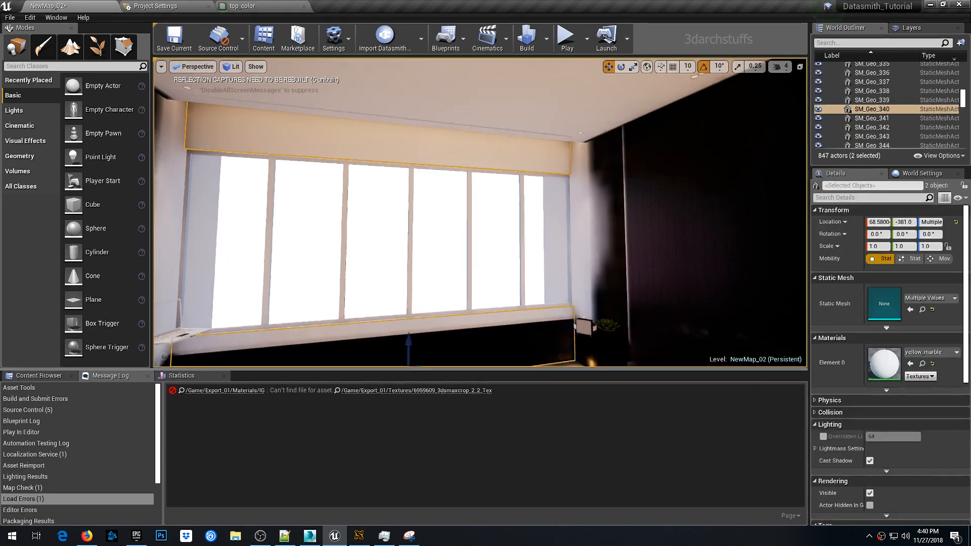
# - Override the selected curtain panels' light map resolution to 256 and hide them
pyautogui.click(823, 437)
pyautogui.click(885, 438)
pyautogui.write('256')
pyautogui.press('Return')
pyautogui.press('h')
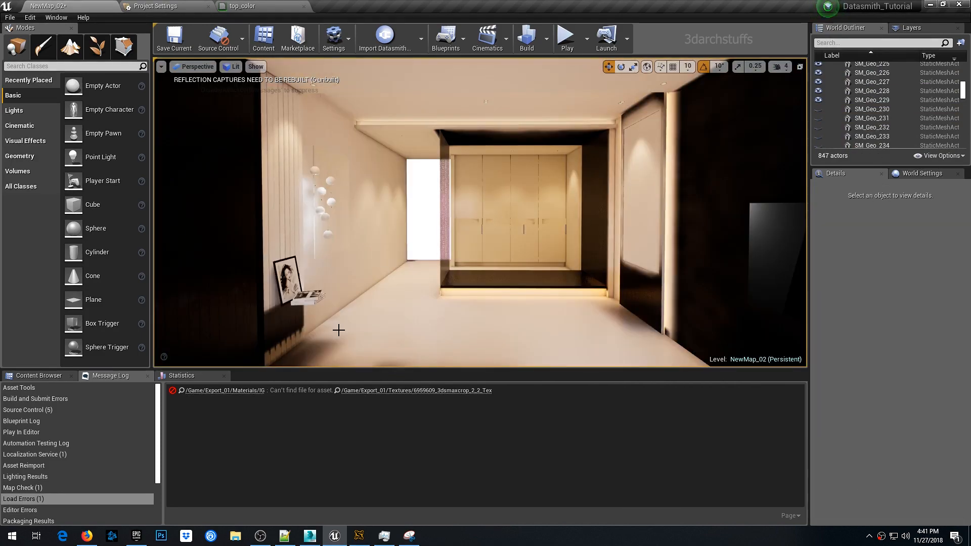
# - Open the Export_01 Textures folder in the content browser
pyautogui.click(337, 391)
pyautogui.doubleClick(241, 428)
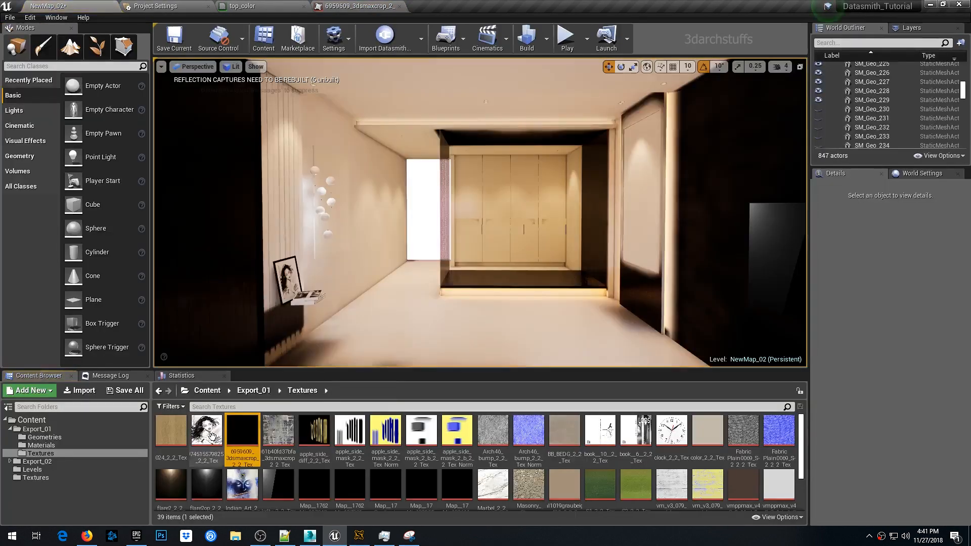
pyautogui.click(494, 217)
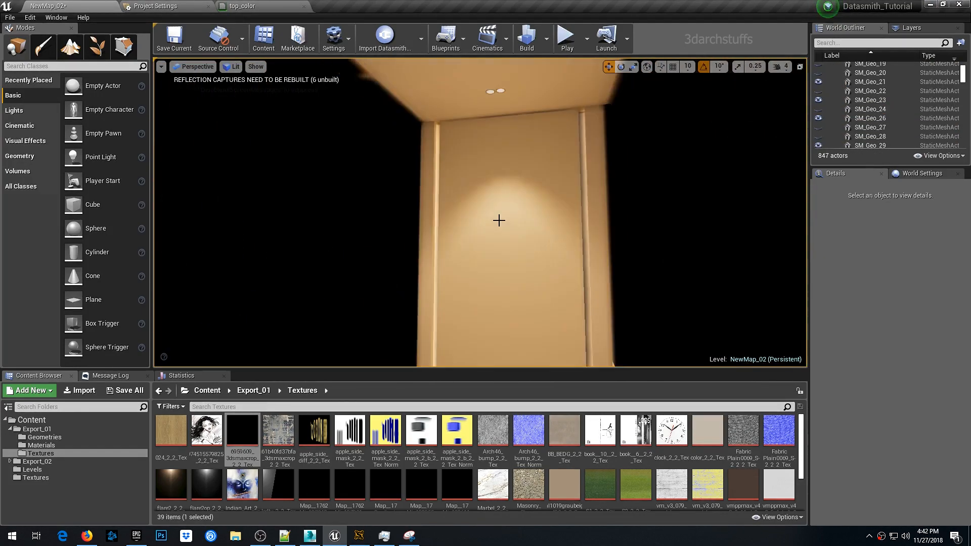
pyautogui.hotkey('ctrl', 'z')
pyautogui.moveTo(496, 150); pyautogui.dragTo(495, 167, button='right')
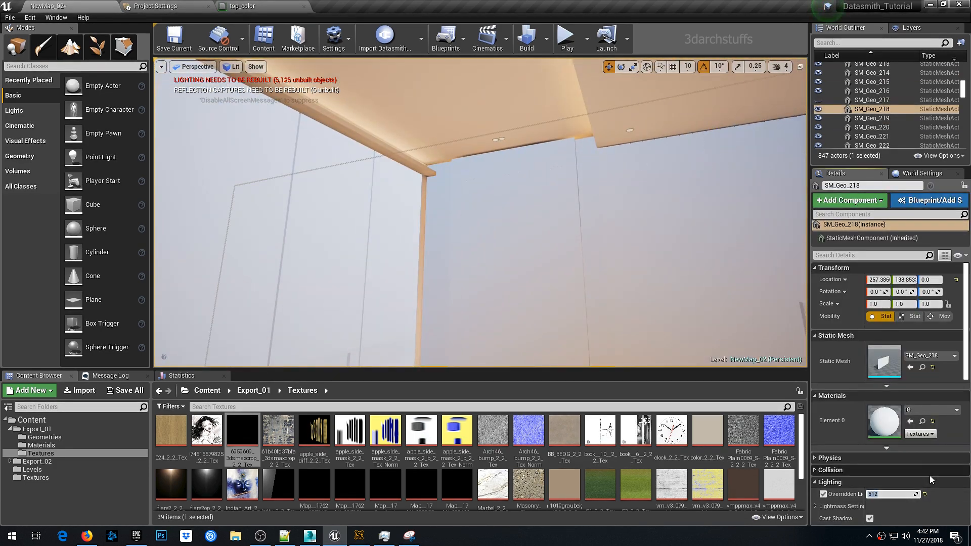
# - Open the selected wardrobe panel's static mesh, display its UV Channel 2, and return to the level
pyautogui.doubleClick(879, 354)
pyautogui.click(536, 52)
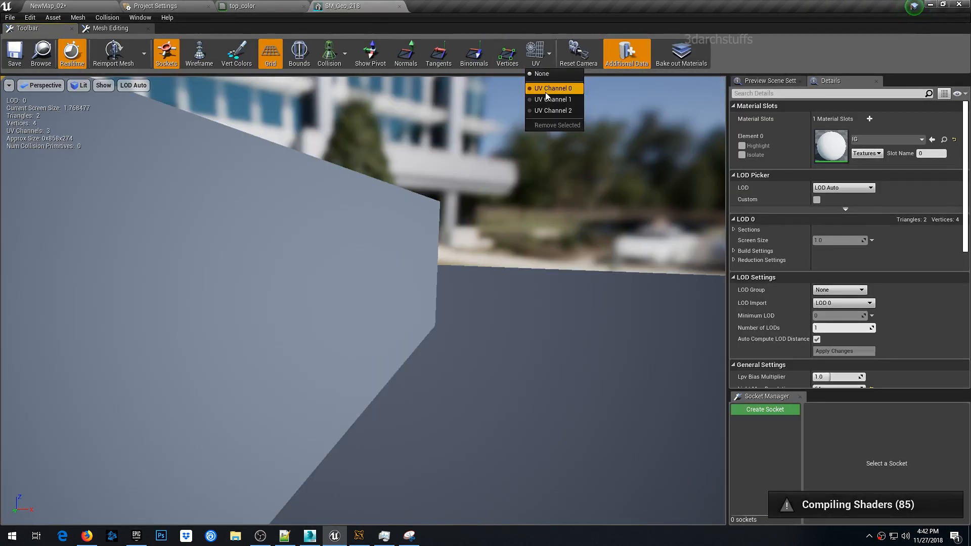
pyautogui.click(554, 111)
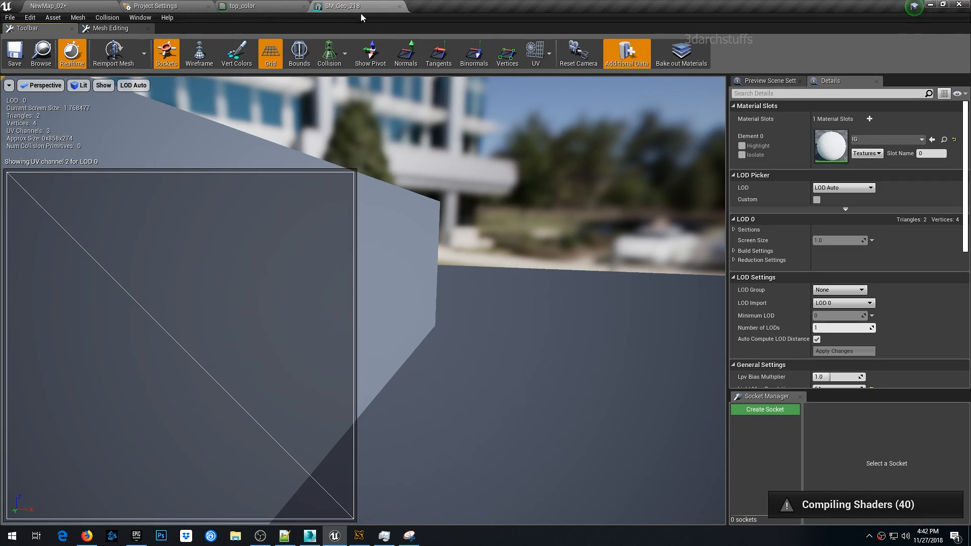
pyautogui.click(399, 7)
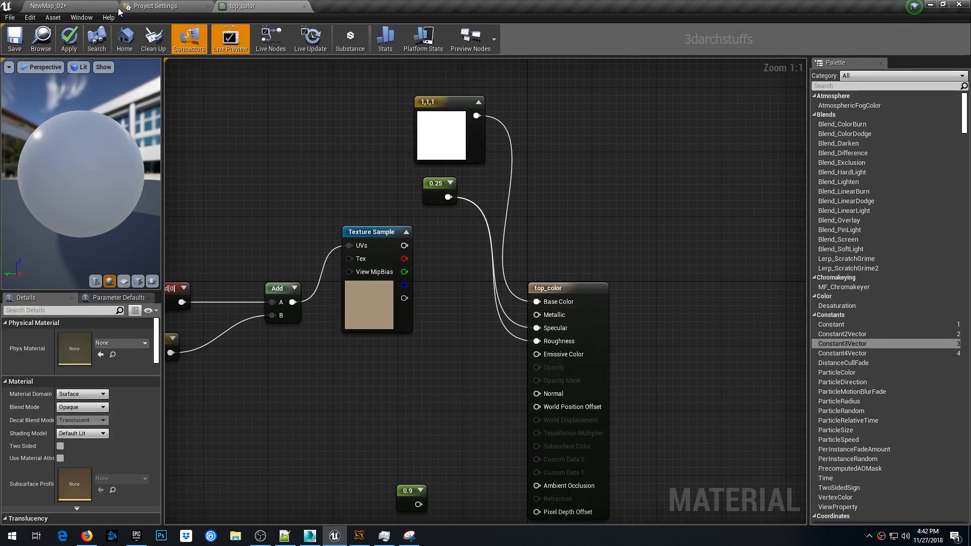
pyautogui.click(112, 6)
# - Select the ceiling trim pieces and override their light map resolution to 256
pyautogui.moveTo(484, 192); pyautogui.dragTo(560, 149, button='right')
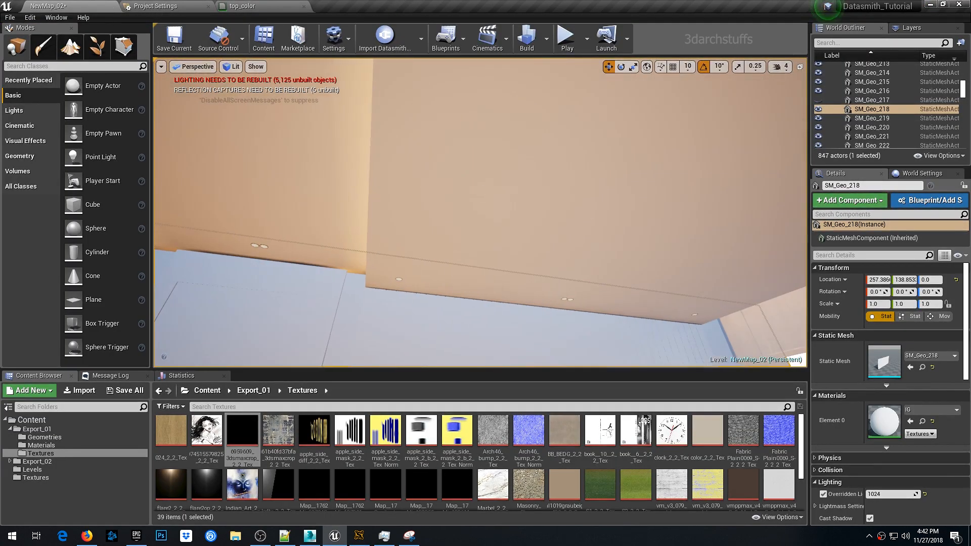
pyautogui.click(484, 192)
pyautogui.click(824, 495)
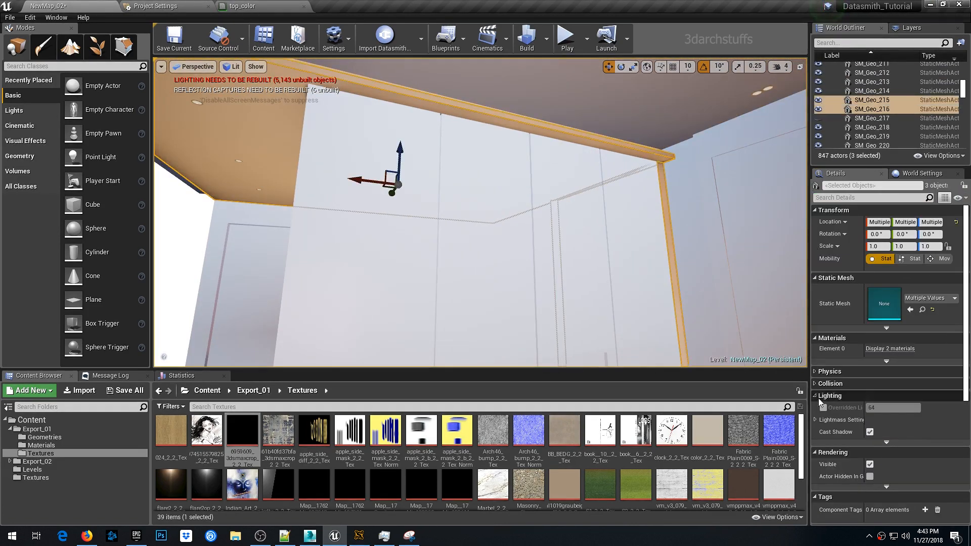
pyautogui.click(824, 408)
pyautogui.click(889, 408)
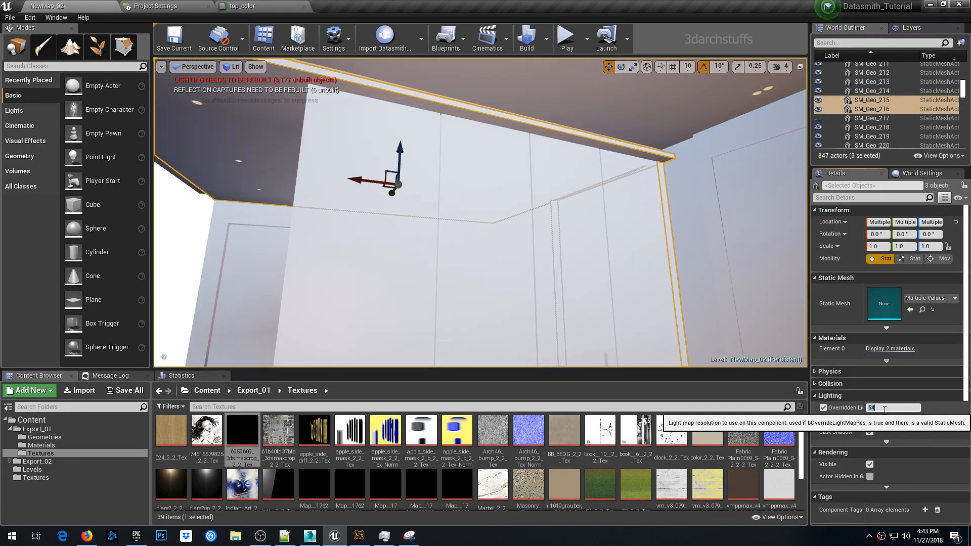
pyautogui.write('256')
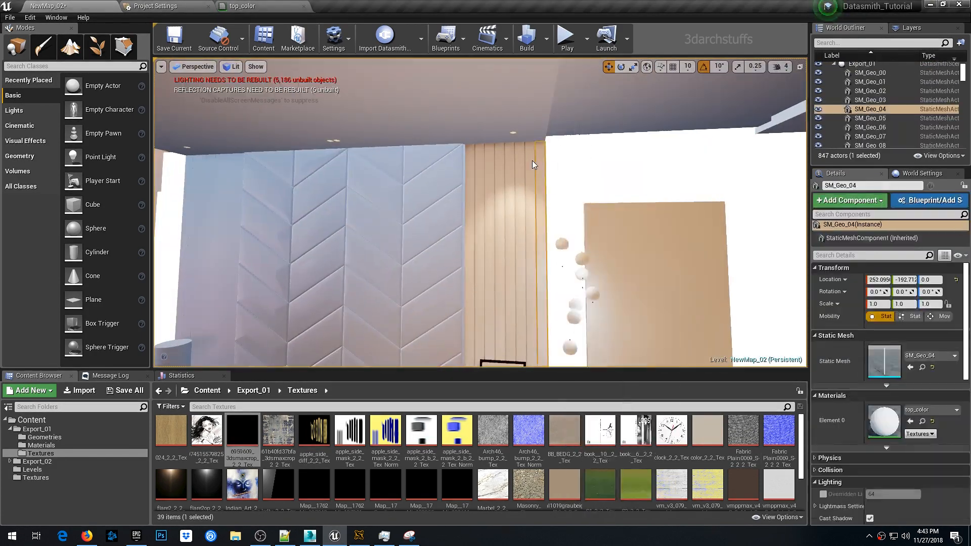
# - Select several room objects in turn to inspect their light map resolution settings
pyautogui.click(499, 163)
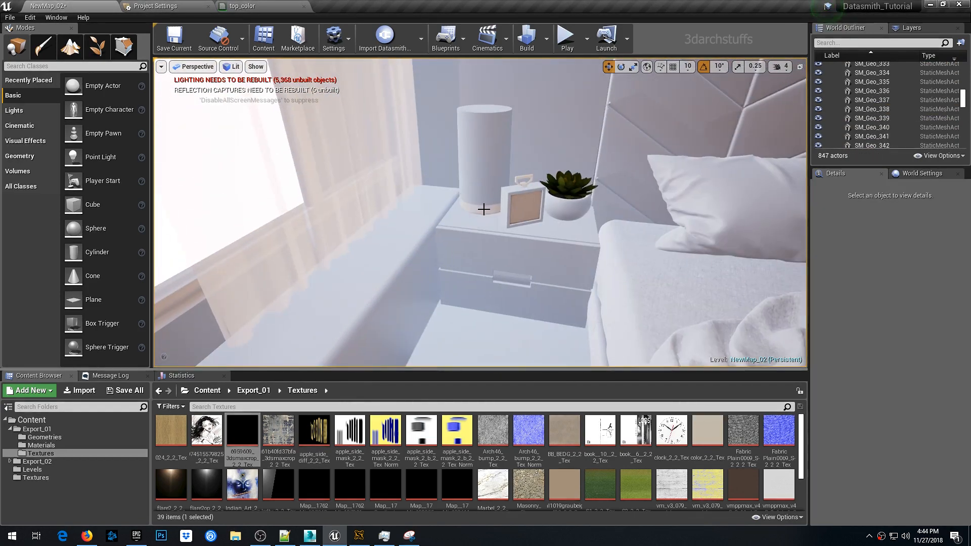
pyautogui.click(493, 207)
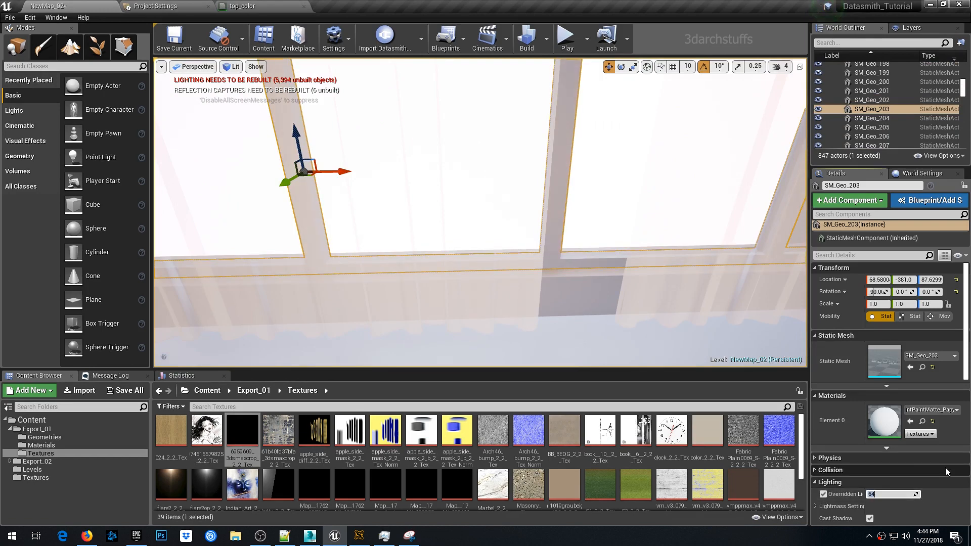
pyautogui.click(893, 494)
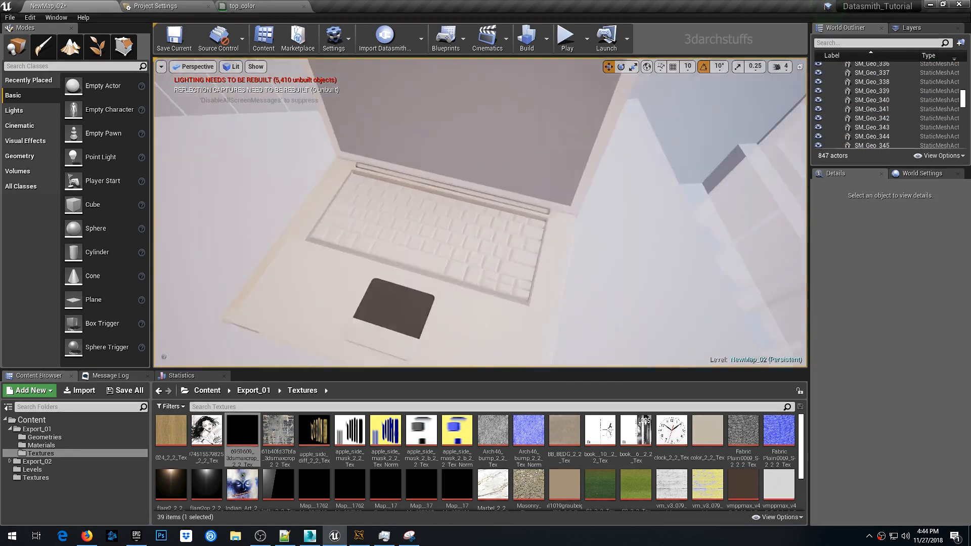
pyautogui.click(538, 219)
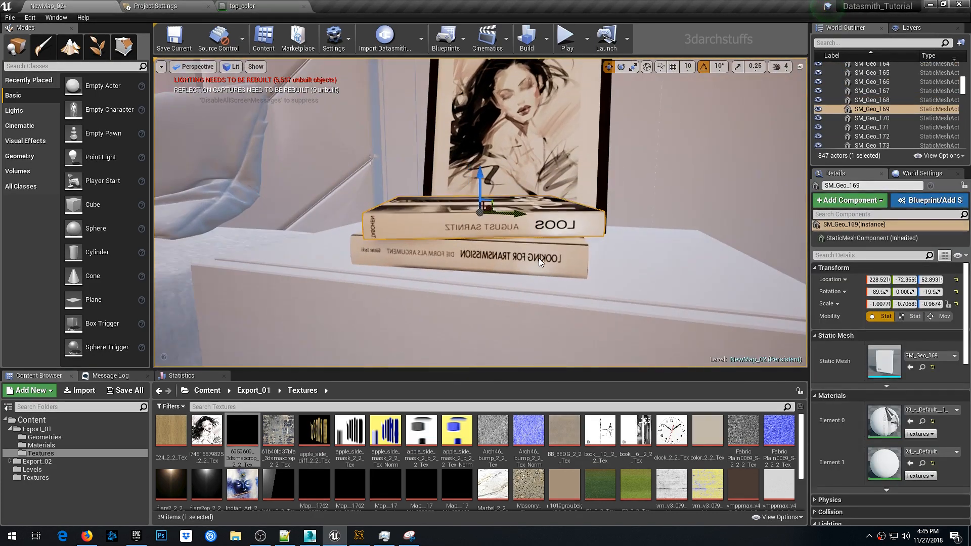
# - Select both stacked books on the nightstand and mirror them along the Z axis
pyautogui.keyDown('ctrl'); pyautogui.click(539, 262); pyautogui.keyUp('ctrl')
pyautogui.press('h')
pyautogui.hotkey('ctrl', 'z')
pyautogui.rightClick(534, 261)
pyautogui.click(555, 399)
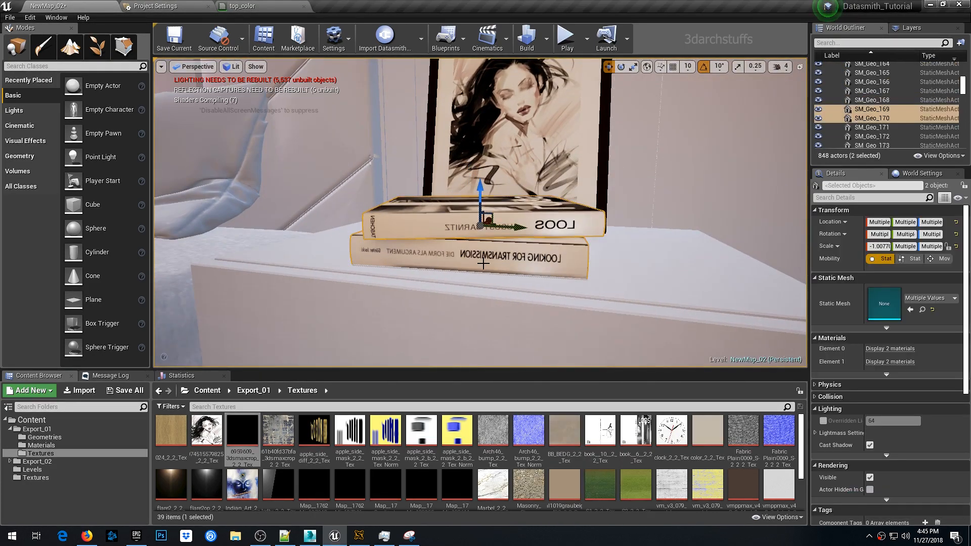
pyautogui.press('Escape')
pyautogui.click(508, 258)
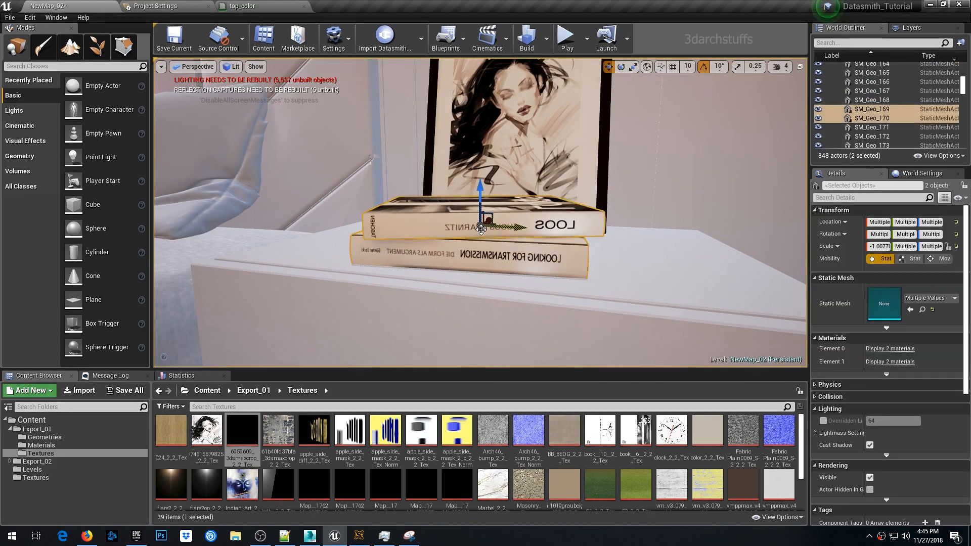
pyautogui.moveTo(544, 254)
pyautogui.keyDown('alt'); pyautogui.mouseDown()
pyautogui.moveTo(591, 253)
pyautogui.moveTo(563, 271)
pyautogui.moveTo(523, 257)
pyautogui.moveTo(538, 271)
pyautogui.mouseUp(); pyautogui.keyUp('alt')
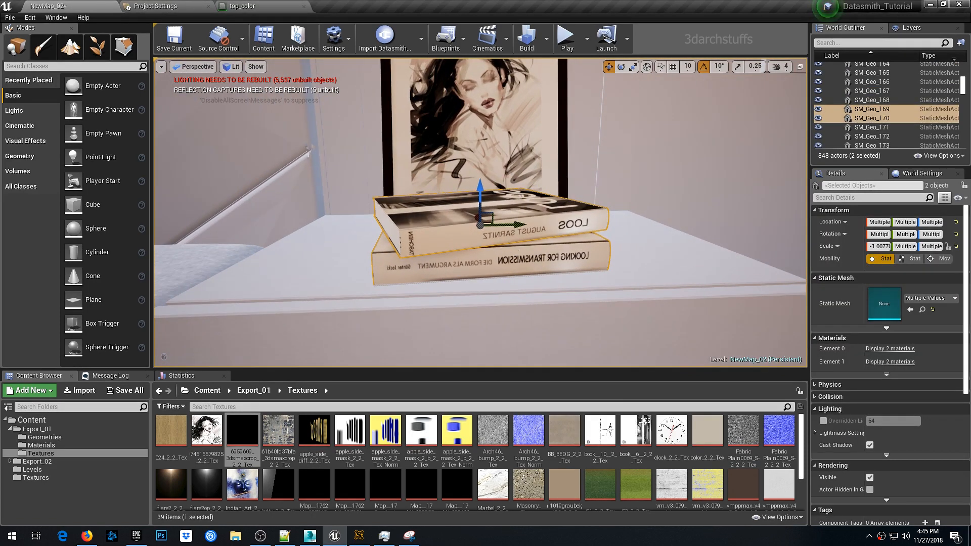
pyautogui.rightClick(519, 263)
pyautogui.click(426, 246)
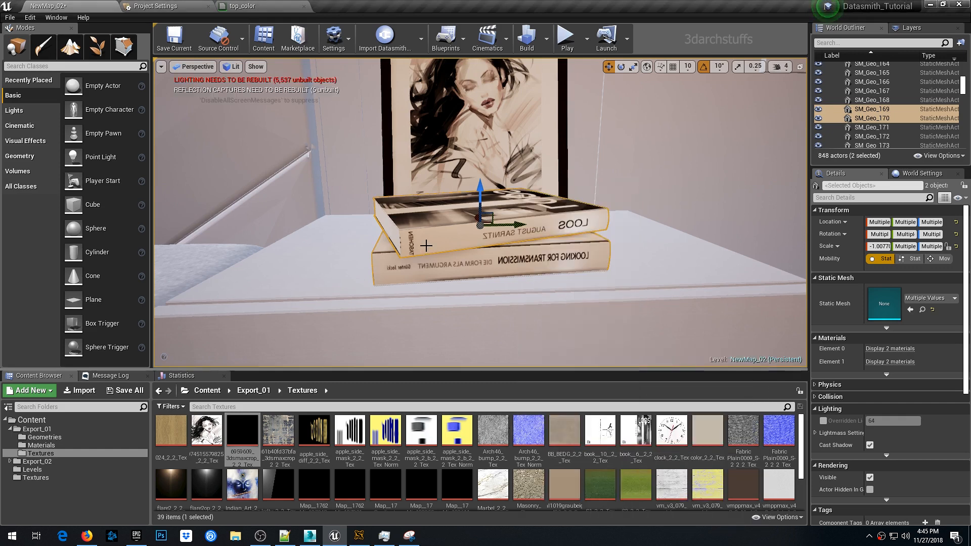
pyautogui.scroll(1, 445, 228)
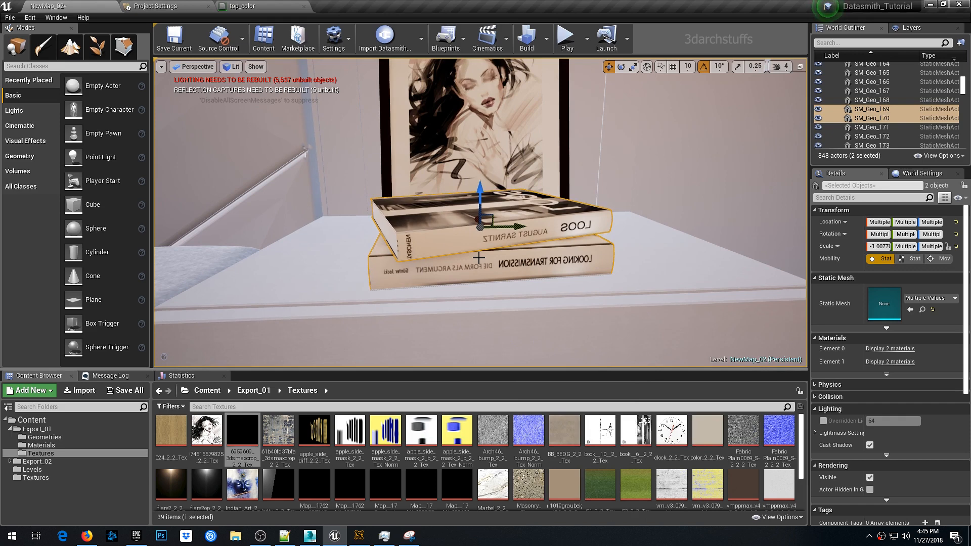
pyautogui.rightClick(479, 258)
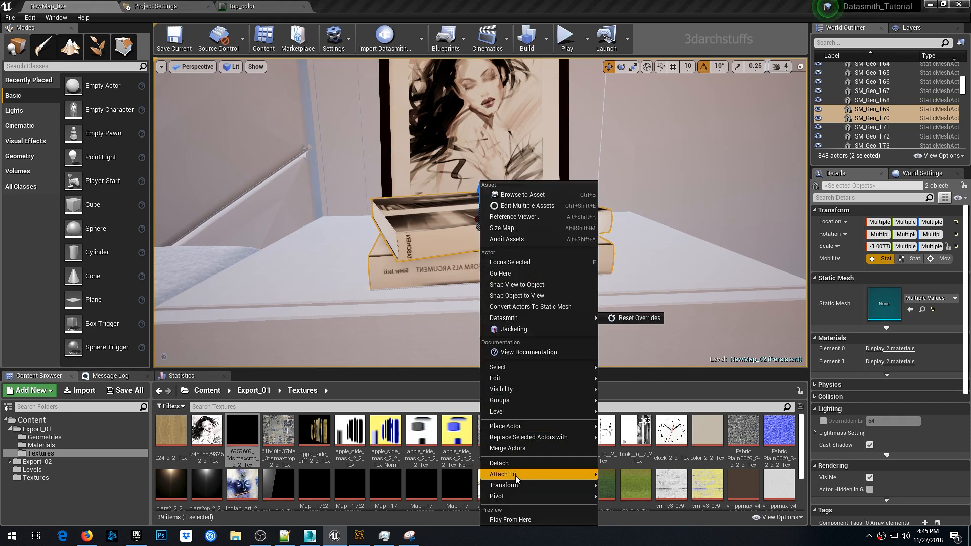
pyautogui.moveTo(519, 486)
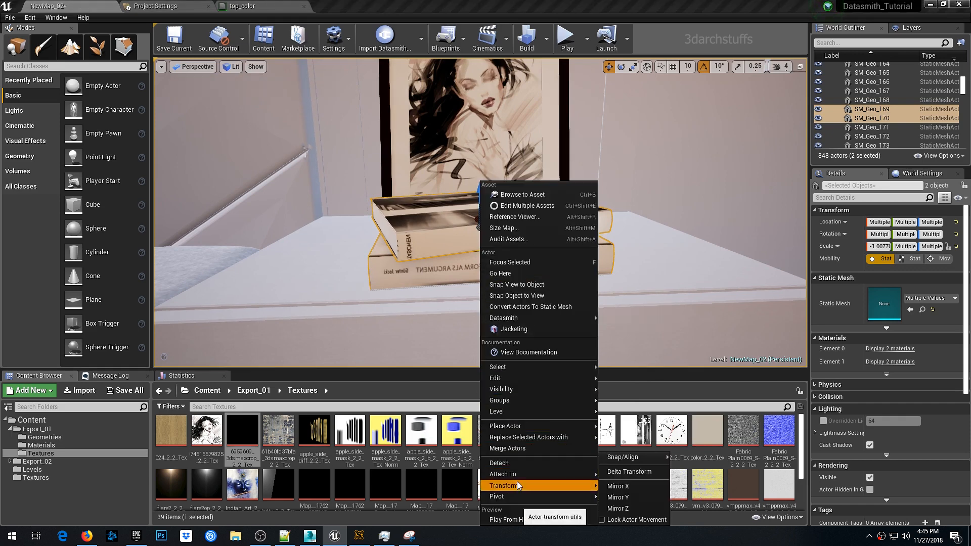
pyautogui.click(615, 509)
# - Mirror the stacked books twice more through the Transform menu
pyautogui.keyDown('alt'); pyautogui.moveTo(588, 281); pyautogui.dragTo(758, 289); pyautogui.keyUp('alt')
pyautogui.rightClick(563, 216)
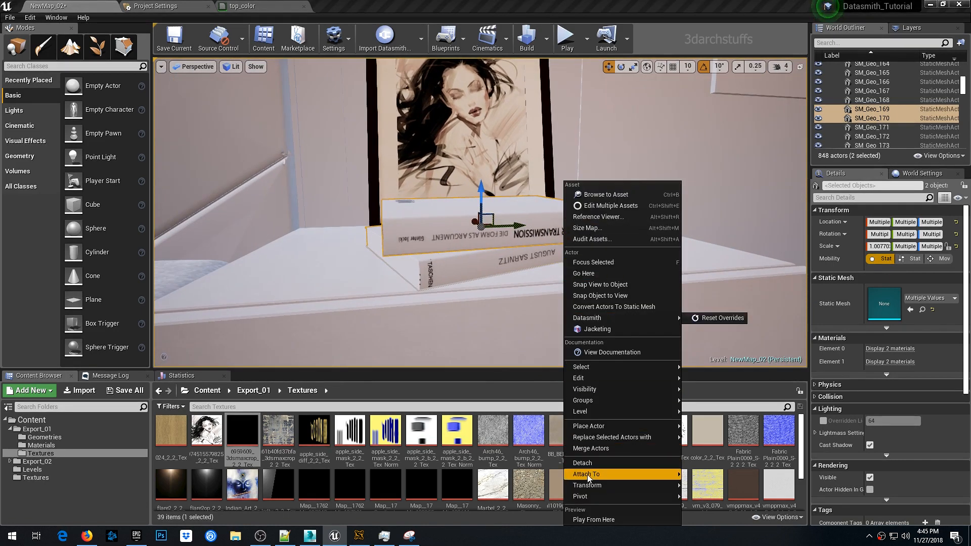
pyautogui.moveTo(594, 488)
pyautogui.click(703, 497)
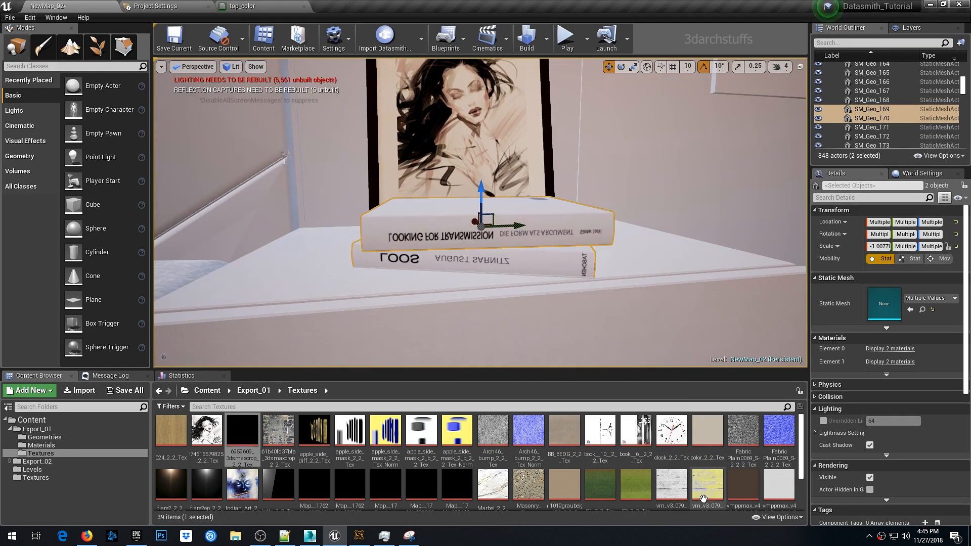
pyautogui.rightClick(486, 245)
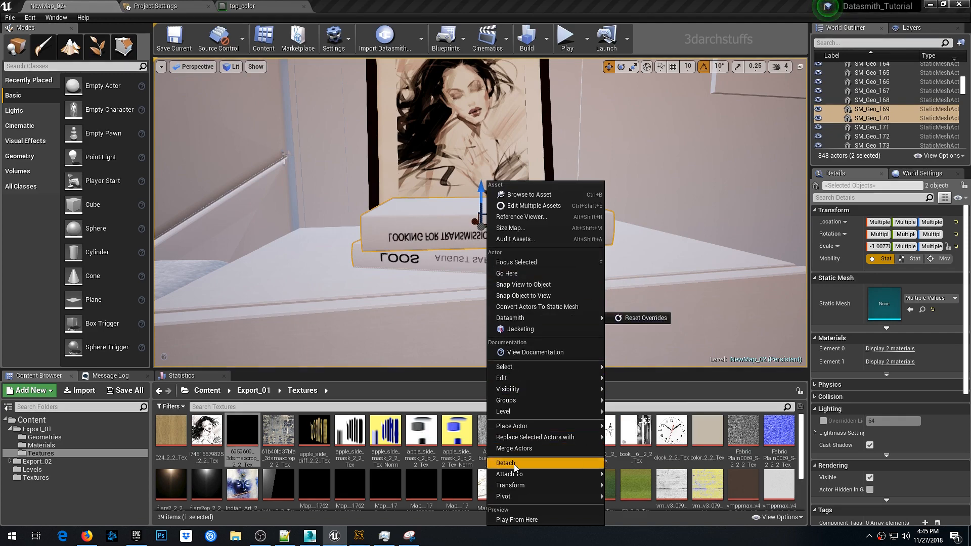
pyautogui.moveTo(521, 488)
pyautogui.click(627, 497)
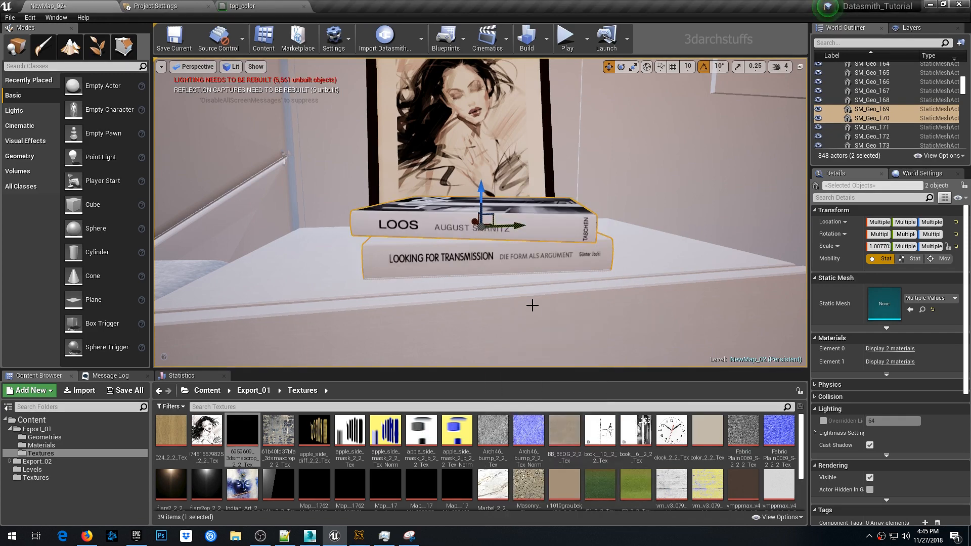
# - Override the stacked books' light map resolution to 256
pyautogui.moveTo(522, 279)
pyautogui.keyDown('alt'); pyautogui.mouseDown()
pyautogui.moveTo(456, 304)
pyautogui.moveTo(510, 299)
pyautogui.moveTo(473, 274)
pyautogui.moveTo(506, 276)
pyautogui.moveTo(572, 308)
pyautogui.moveTo(589, 288)
pyautogui.moveTo(498, 286)
pyautogui.moveTo(527, 286)
pyautogui.mouseUp(); pyautogui.keyUp('alt')
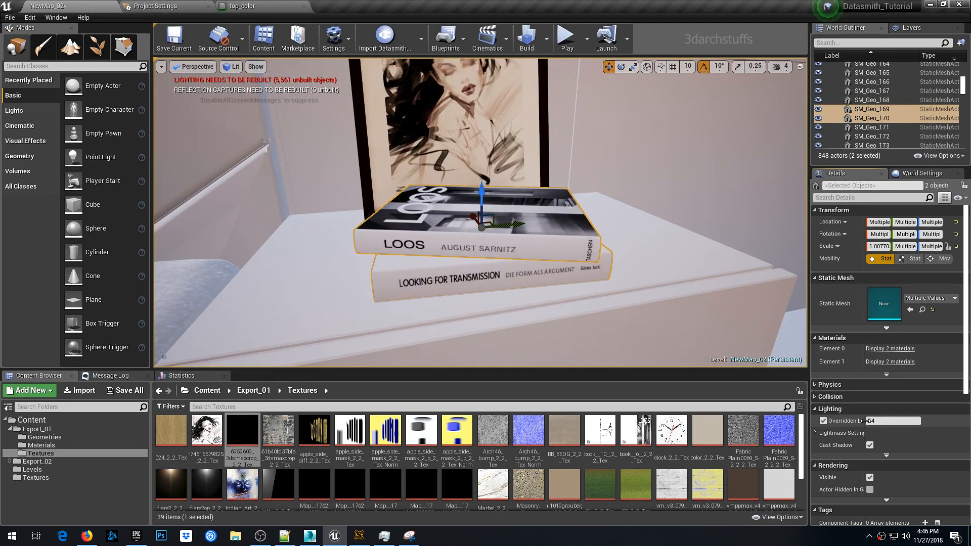
pyautogui.click(868, 421)
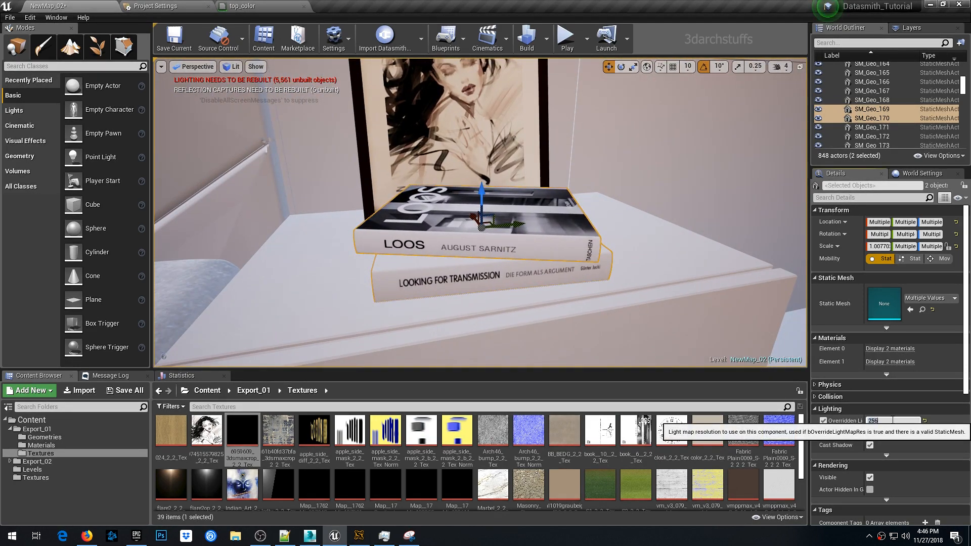
pyautogui.moveTo(748, 330); pyautogui.dragTo(761, 270, button='right')
# - Select the picture frame pieces, override their light map resolution to 256, and deselect them
pyautogui.click(494, 159)
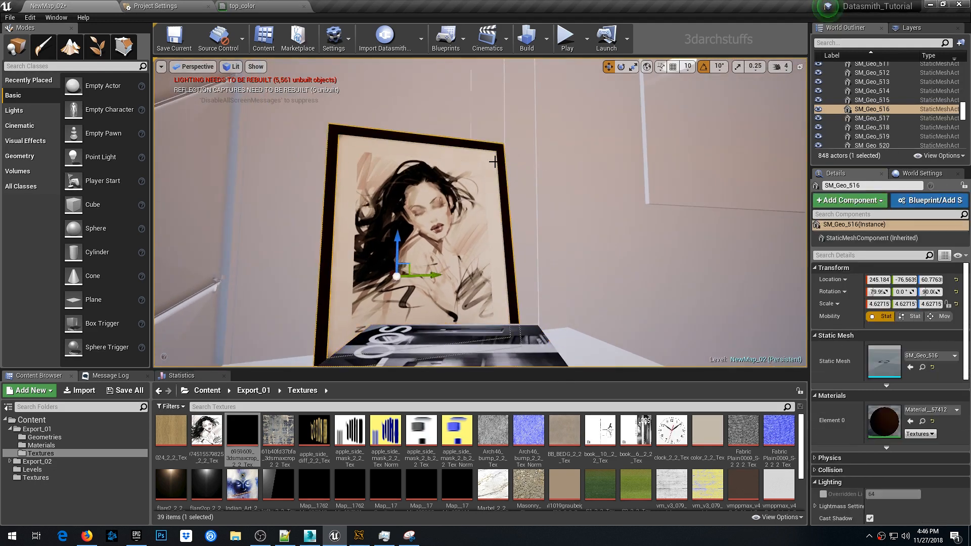
pyautogui.keyDown('ctrl'); pyautogui.click(455, 206); pyautogui.keyUp('ctrl')
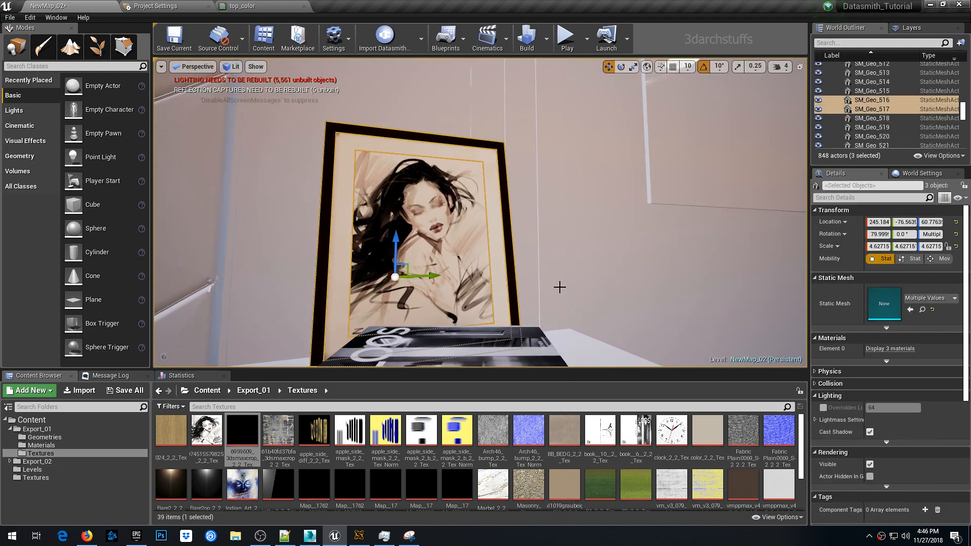
pyautogui.click(823, 408)
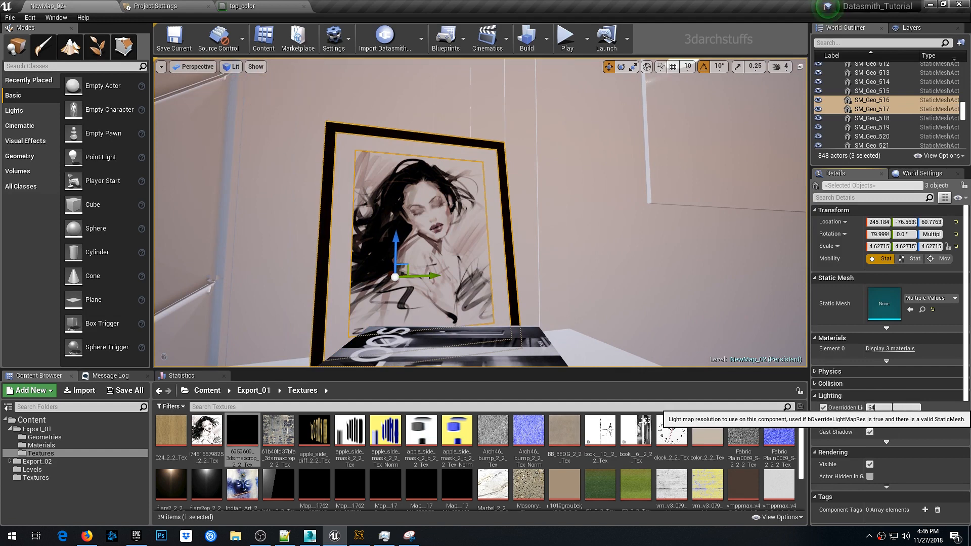
pyautogui.write('256')
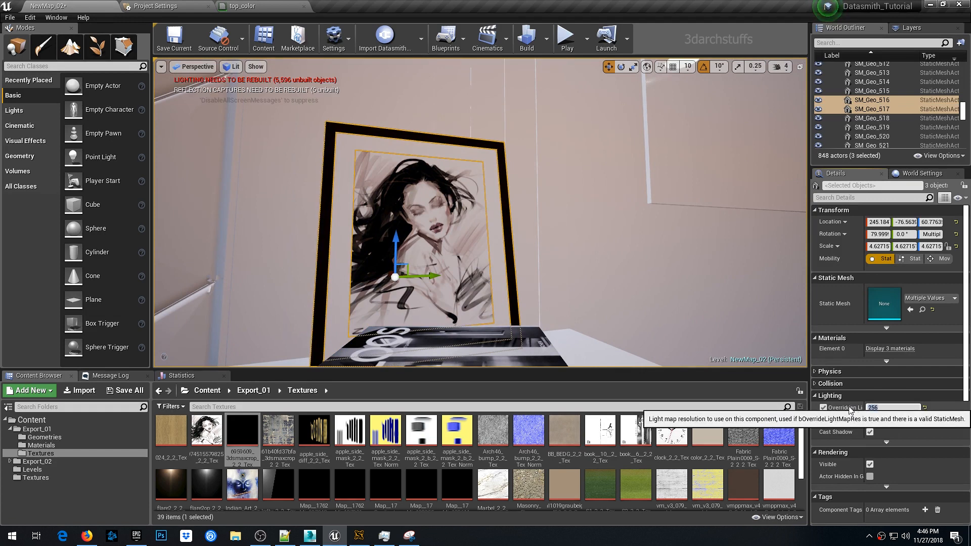
pyautogui.moveTo(663, 211); pyautogui.dragTo(663, 211, button='right')
pyautogui.press('s')
pyautogui.press('Escape')
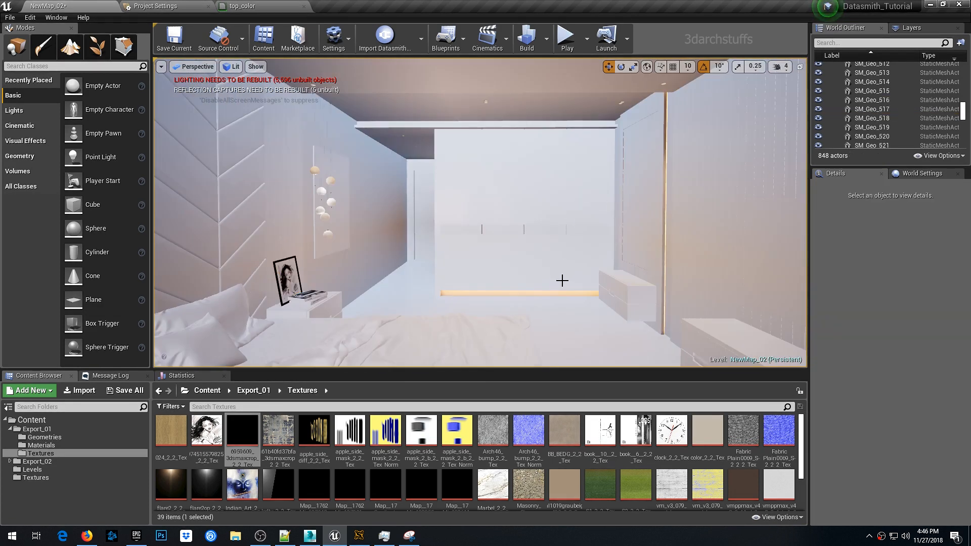
# - Override the light map resolution of the two wardrobe door frame pieces to 256
pyautogui.click(587, 291)
pyautogui.scroll(3, 660, 172)
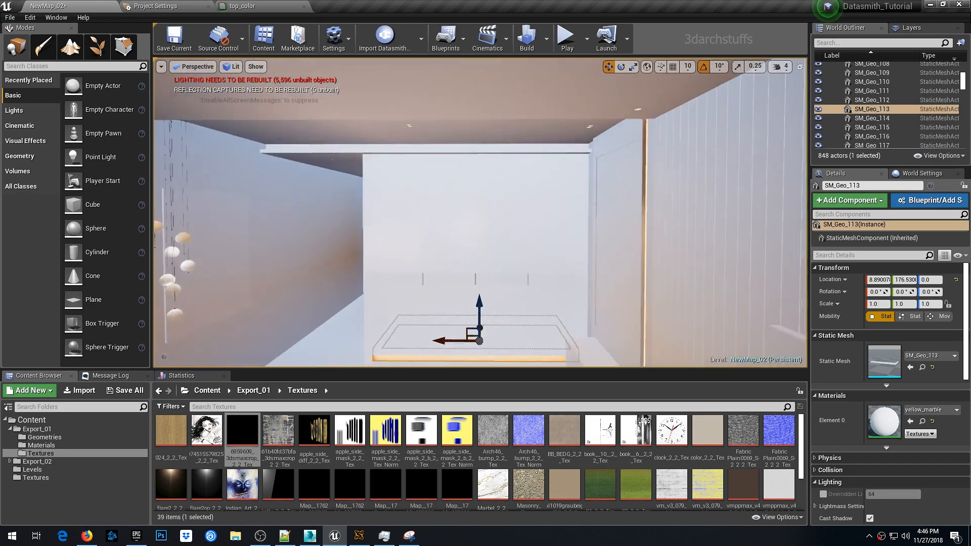
pyautogui.press('w')
pyautogui.moveTo(660, 172); pyautogui.dragTo(641, 161, button='right')
pyautogui.press('w')
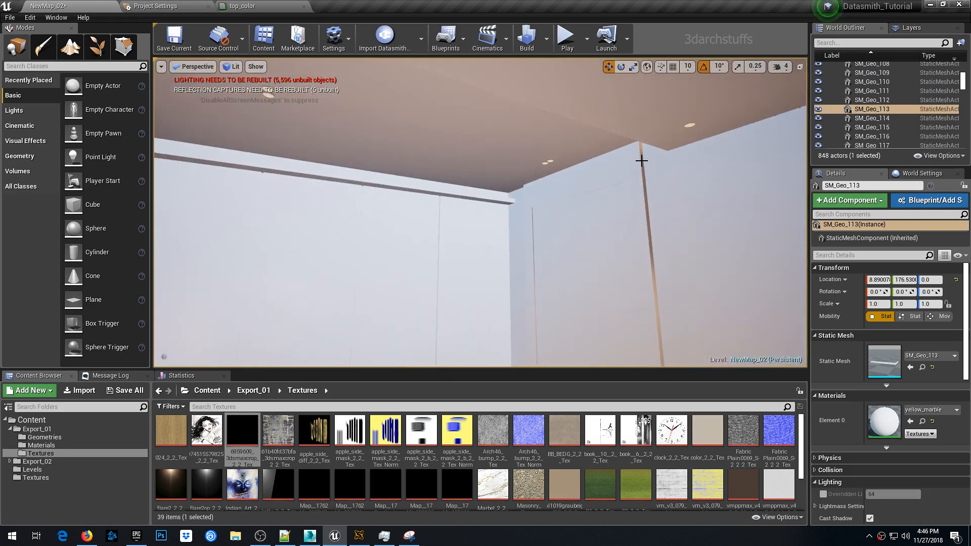
pyautogui.click(641, 162)
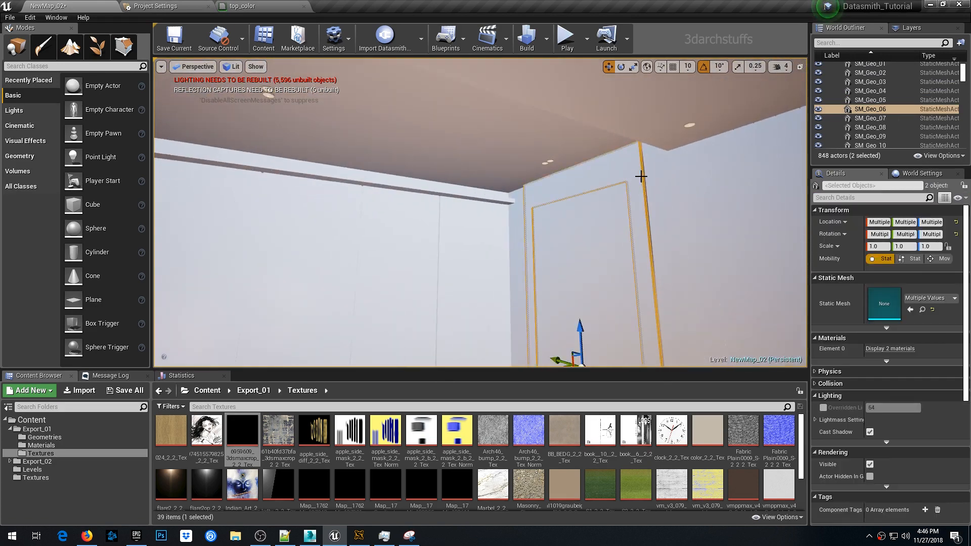
pyautogui.click(823, 408)
pyautogui.click(898, 408)
pyautogui.write('256')
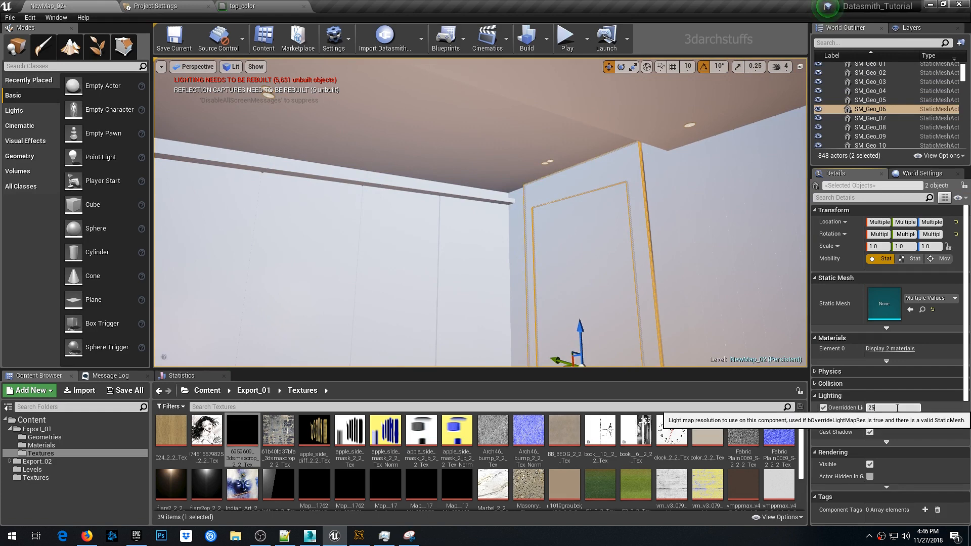
pyautogui.press('Return')
pyautogui.press('Escape')
# - Select the vertical wardrobe trim strip and enable its light map resolution override
pyautogui.moveTo(671, 218); pyautogui.dragTo(693, 220, button='right')
pyautogui.moveTo(632, 201); pyautogui.dragTo(613, 168, button='right')
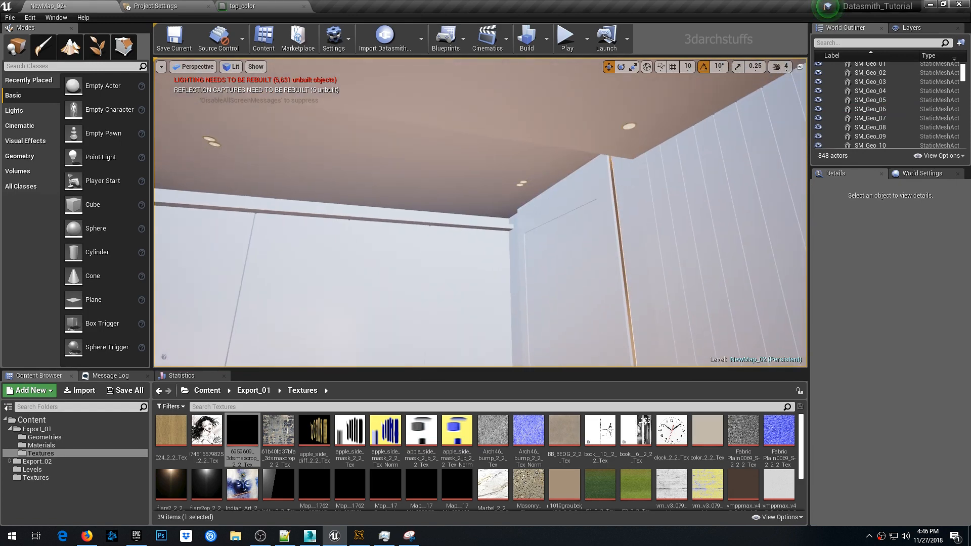
pyautogui.click(622, 182)
pyautogui.click(823, 494)
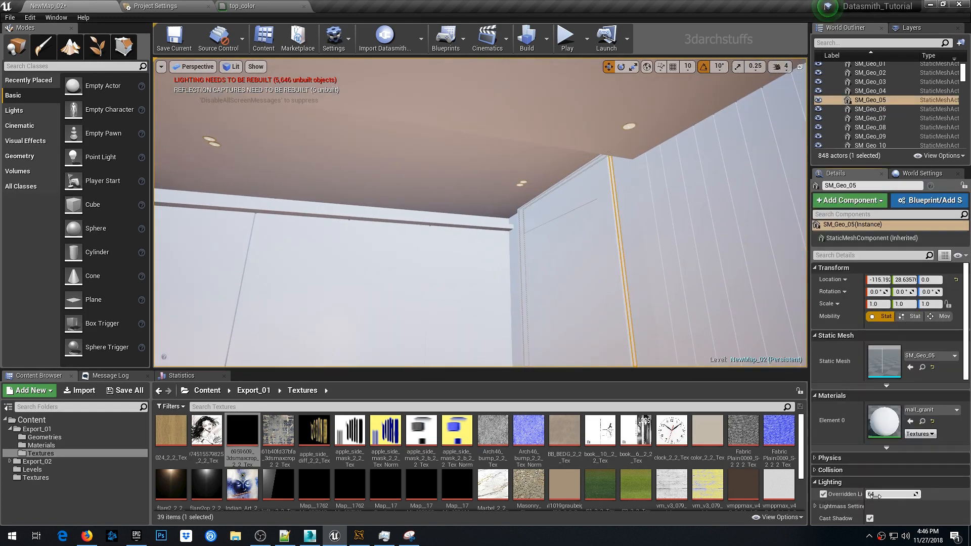
pyautogui.click(888, 495)
pyautogui.press('Return')
pyautogui.moveTo(572, 286); pyautogui.dragTo(574, 337, button='right')
pyautogui.press('Escape')
# - Select the wardrobe handles along the upper wall and override their light map resolution
pyautogui.moveTo(583, 227); pyautogui.dragTo(663, 253, button='right')
pyautogui.moveTo(579, 206); pyautogui.dragTo(666, 122, button='right')
pyautogui.scroll(3, 572, 230)
pyautogui.moveTo(625, 193); pyautogui.dragTo(531, 147, button='right')
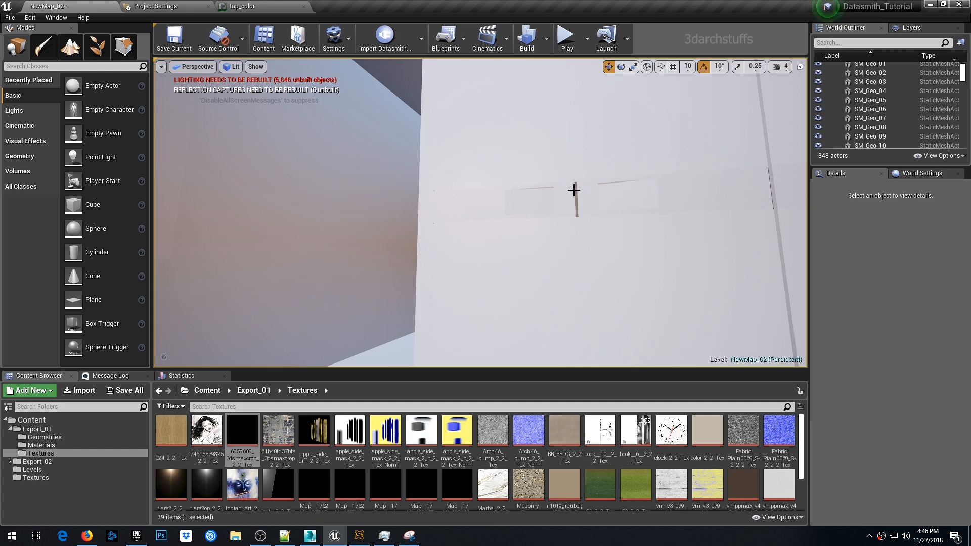
pyautogui.click(575, 189)
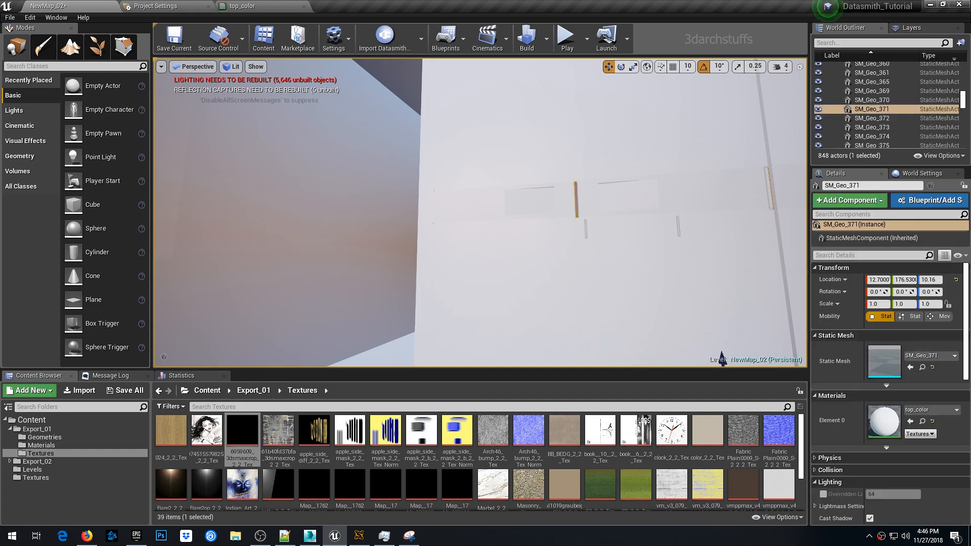
pyautogui.moveTo(575, 190); pyautogui.dragTo(694, 202, button='right')
pyautogui.rightClick(610, 248)
pyautogui.moveTo(450, 194); pyautogui.dragTo(492, 195, button='right')
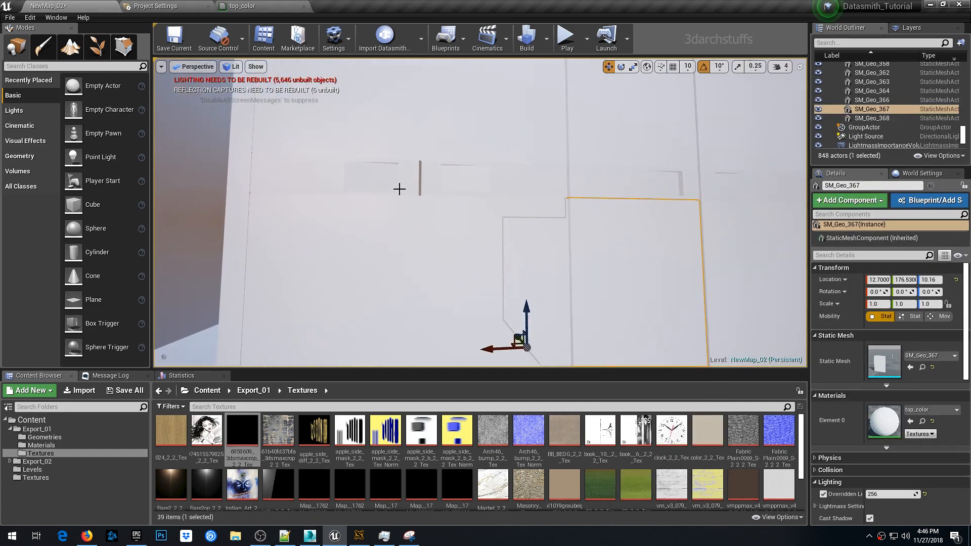
pyautogui.click(420, 184)
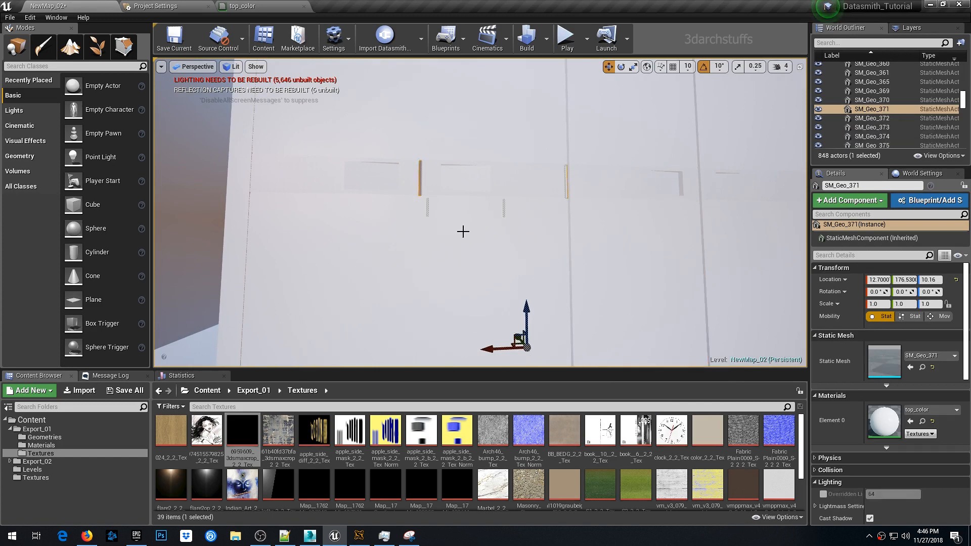
pyautogui.click(823, 495)
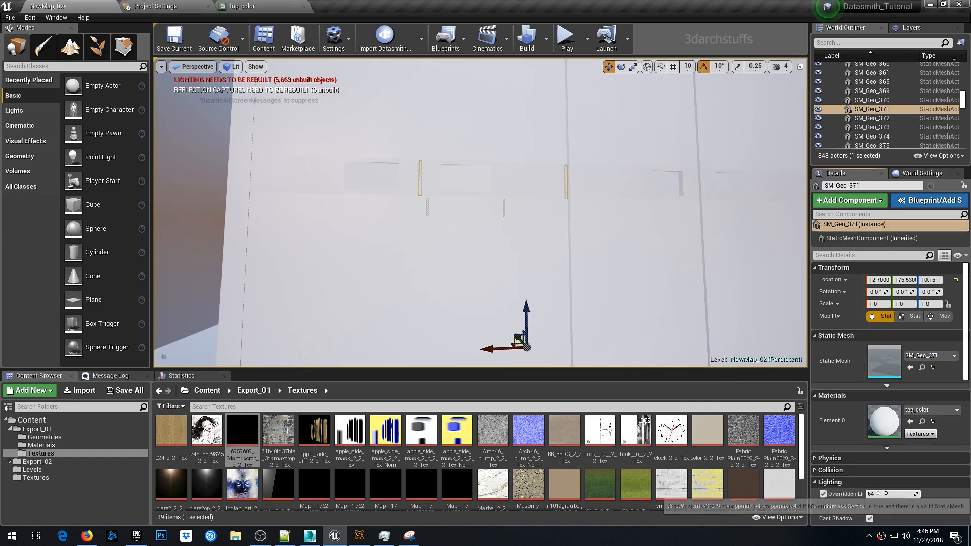
pyautogui.click(823, 494)
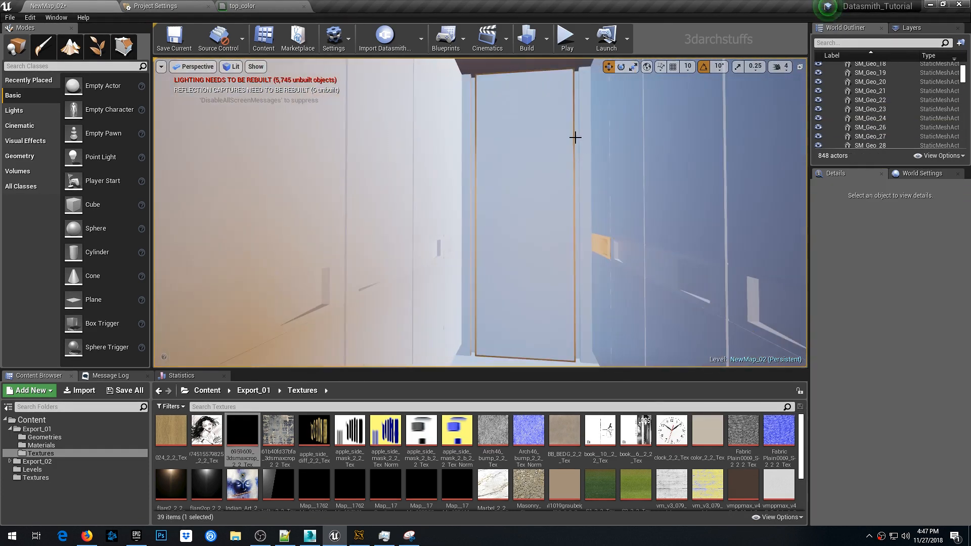
# - Select the chrome wardrobe strip and override its light map resolution to 256
pyautogui.click(574, 135)
pyautogui.click(823, 495)
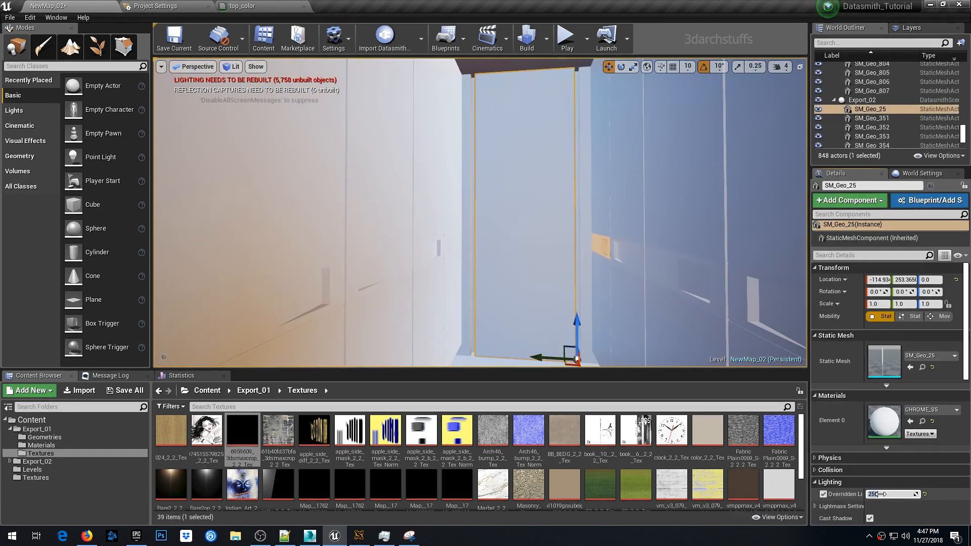
pyautogui.click(823, 495)
pyautogui.click(823, 494)
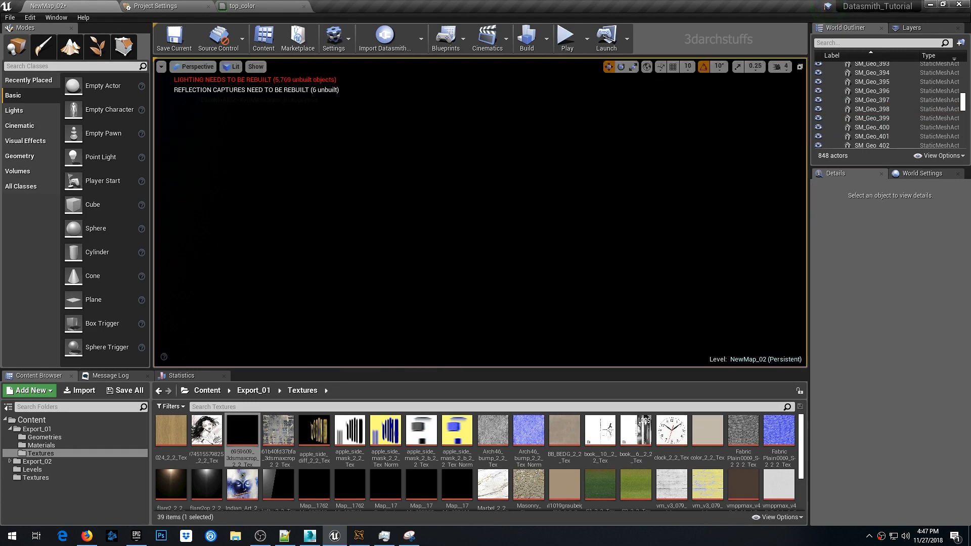
# - Select the pendant lamp balls and plant leaves, and override their light map resolution to 256
pyautogui.moveTo(549, 197)
pyautogui.mouseDown(button='right')
pyautogui.moveTo(546, 152)
pyautogui.moveTo(555, 191)
pyautogui.mouseUp(button='right')
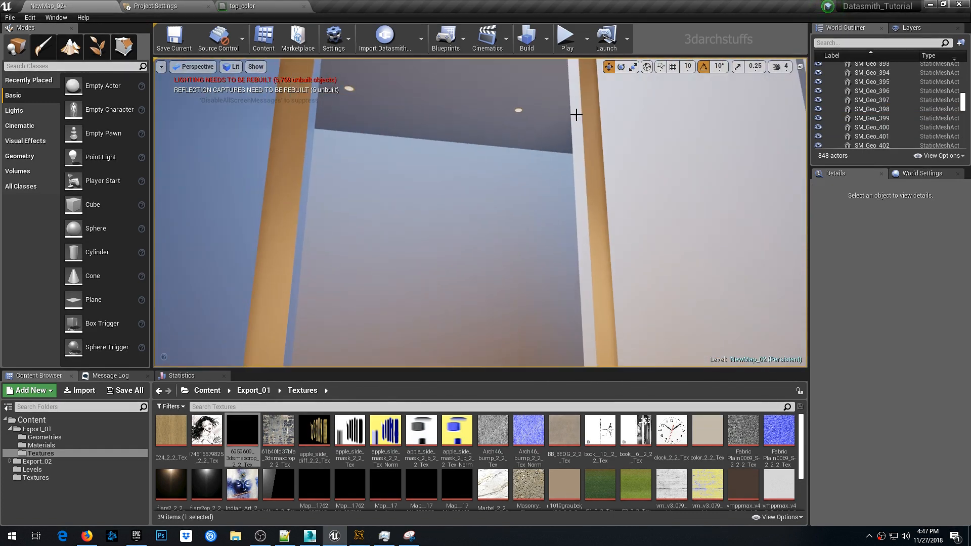
pyautogui.click(576, 115)
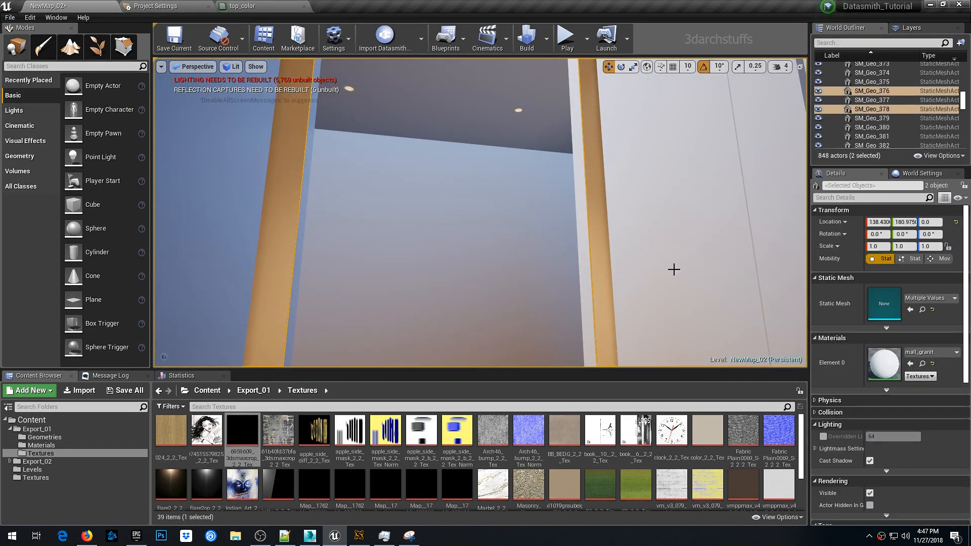
pyautogui.moveTo(674, 268); pyautogui.dragTo(726, 332, button='right')
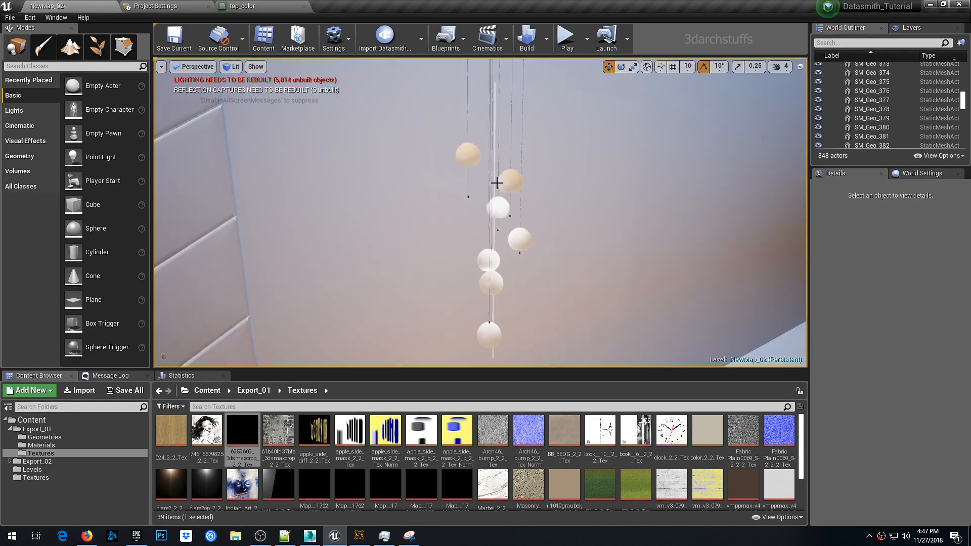
pyautogui.click(496, 182)
pyautogui.keyDown('ctrl'); pyautogui.click(520, 234); pyautogui.keyUp('ctrl')
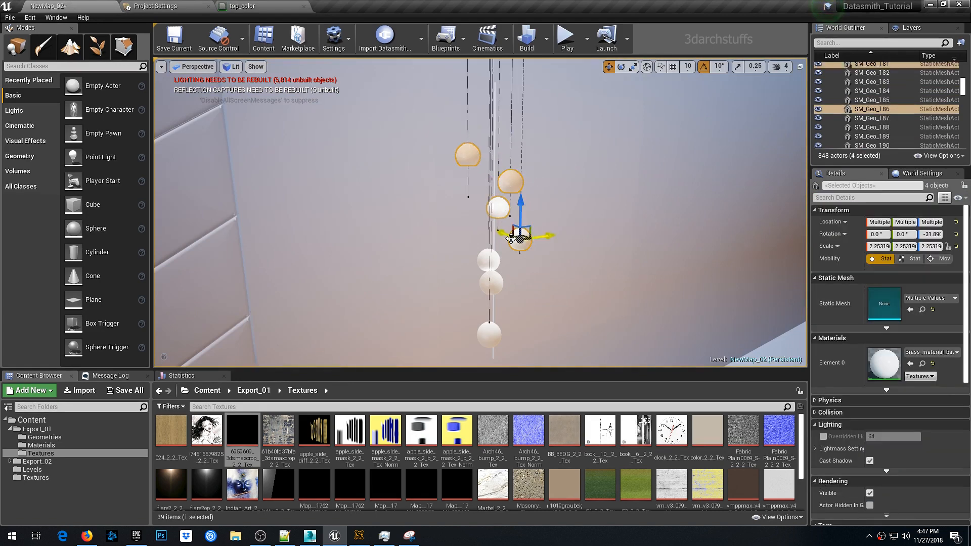
pyautogui.keyDown('ctrl'); pyautogui.click(489, 258); pyautogui.keyUp('ctrl')
pyautogui.keyDown('ctrl'); pyautogui.click(494, 282); pyautogui.keyUp('ctrl')
pyautogui.keyDown('ctrl'); pyautogui.click(489, 333); pyautogui.keyUp('ctrl')
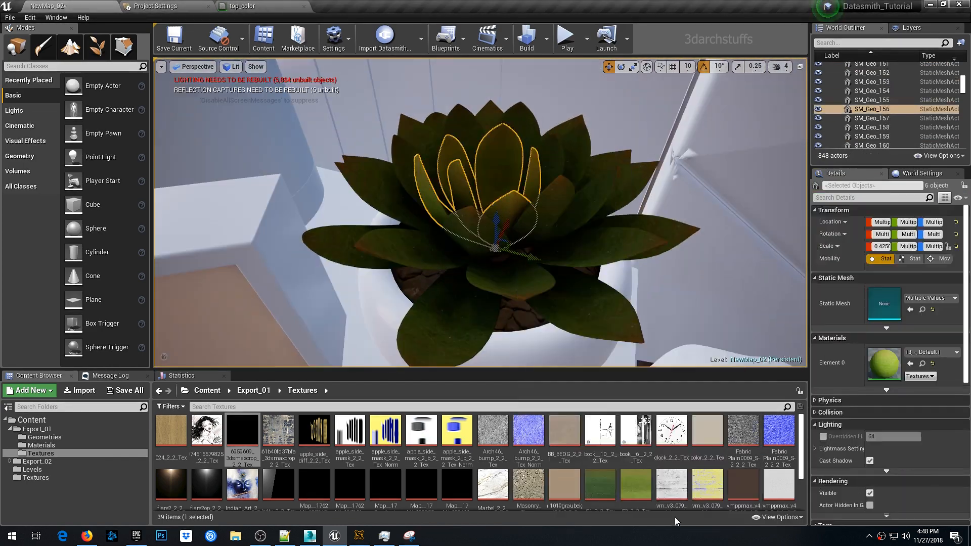
pyautogui.click(824, 437)
pyautogui.click(887, 437)
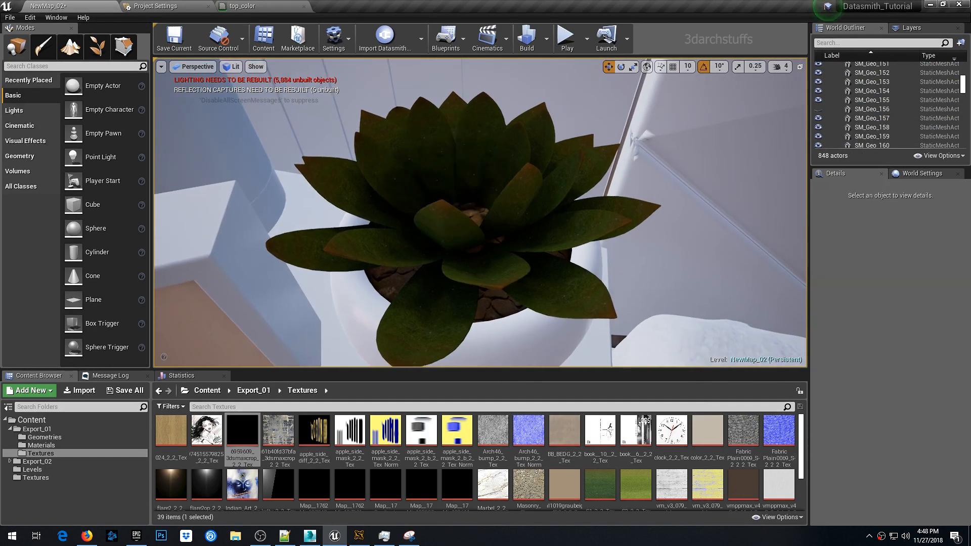
# - Override the light map resolution of the stone fill in the planter to 256
pyautogui.rightClick(456, 161)
pyautogui.moveTo(506, 354)
pyautogui.click(621, 519)
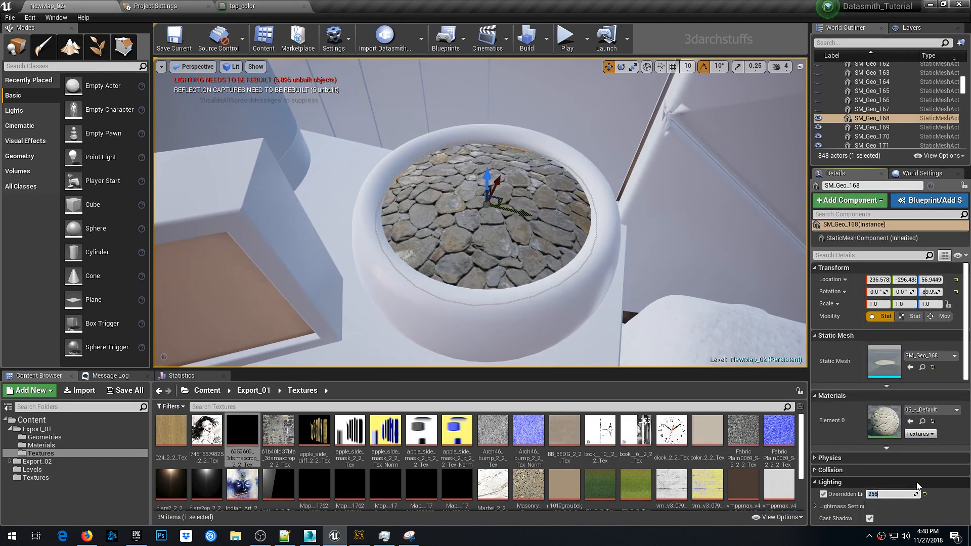
# - Select the box frame beside the planter and enable its light map resolution override
pyautogui.moveTo(580, 254); pyautogui.dragTo(602, 266, button='right')
pyautogui.moveTo(498, 234); pyautogui.dragTo(425, 200, button='right')
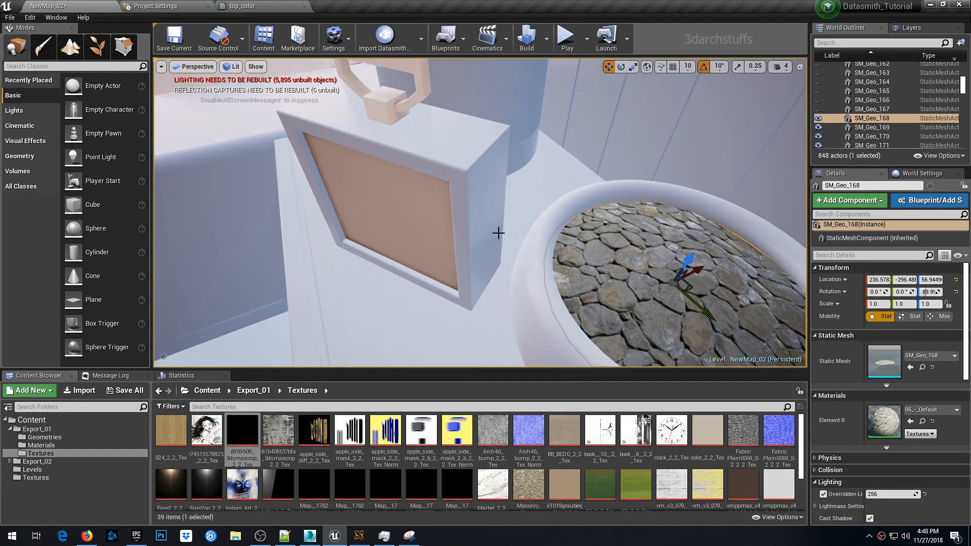
pyautogui.click(410, 226)
pyautogui.scroll(-1, 844, 400)
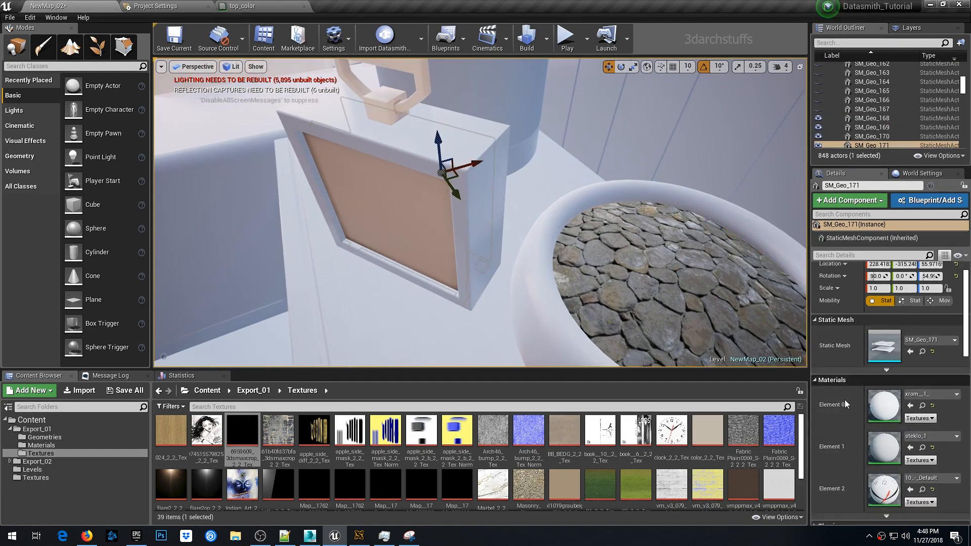
pyautogui.scroll(-2, 844, 405)
pyautogui.click(823, 514)
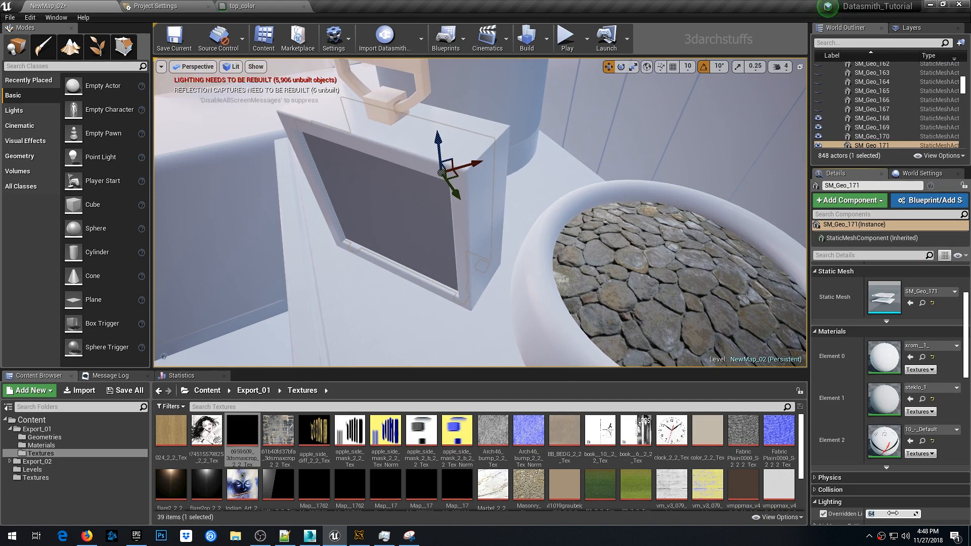
pyautogui.press('Return')
# - Select the two ceiling beams and override their light map resolution to 256
pyautogui.scroll(3, 830, 412)
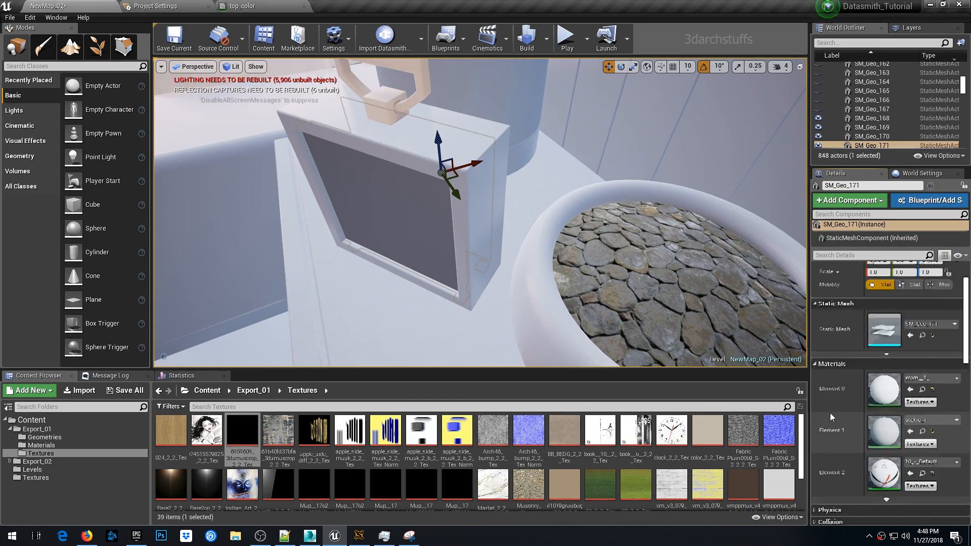
pyautogui.moveTo(602, 263); pyautogui.dragTo(617, 247, button='right')
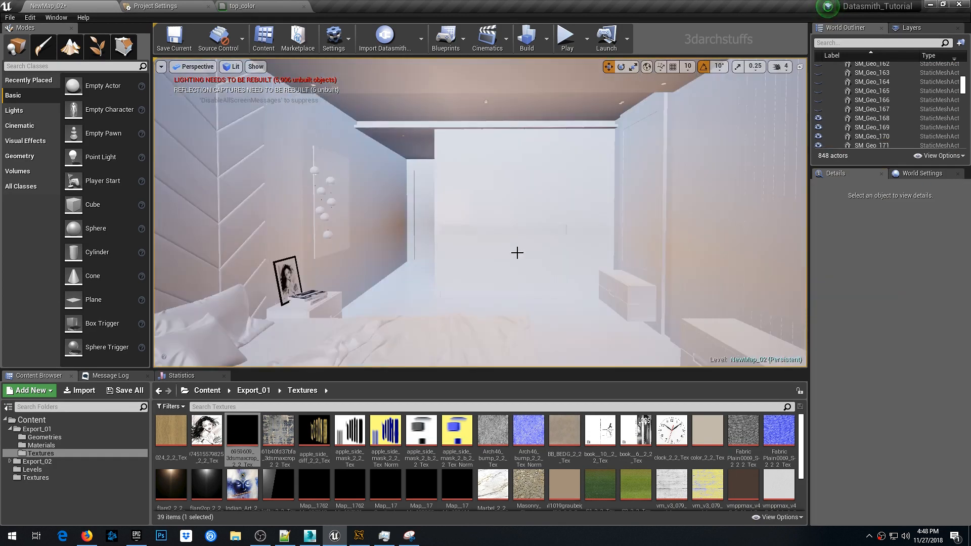
pyautogui.moveTo(516, 254); pyautogui.dragTo(472, 284, button='right')
pyautogui.click(472, 283)
pyautogui.keyDown('ctrl'); pyautogui.click(502, 296); pyautogui.keyUp('ctrl')
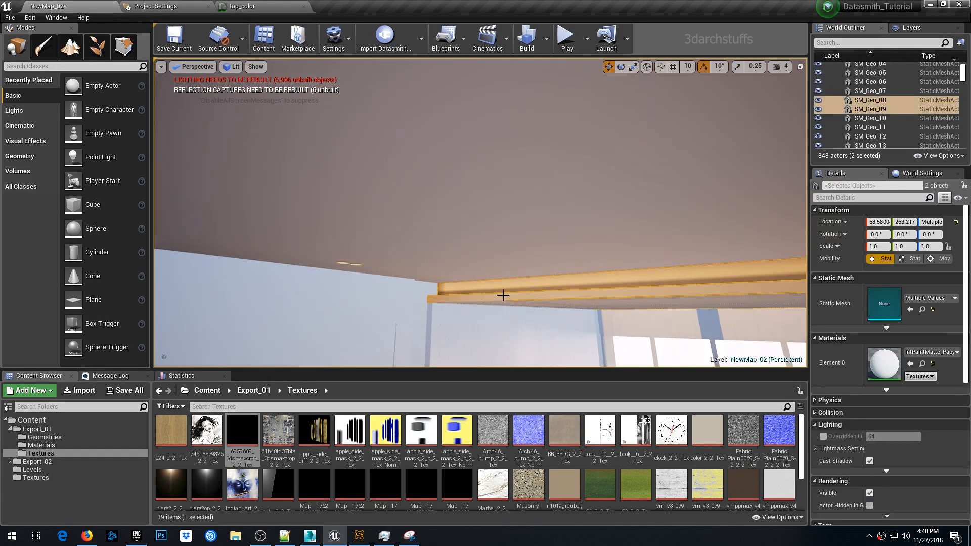
pyautogui.click(823, 436)
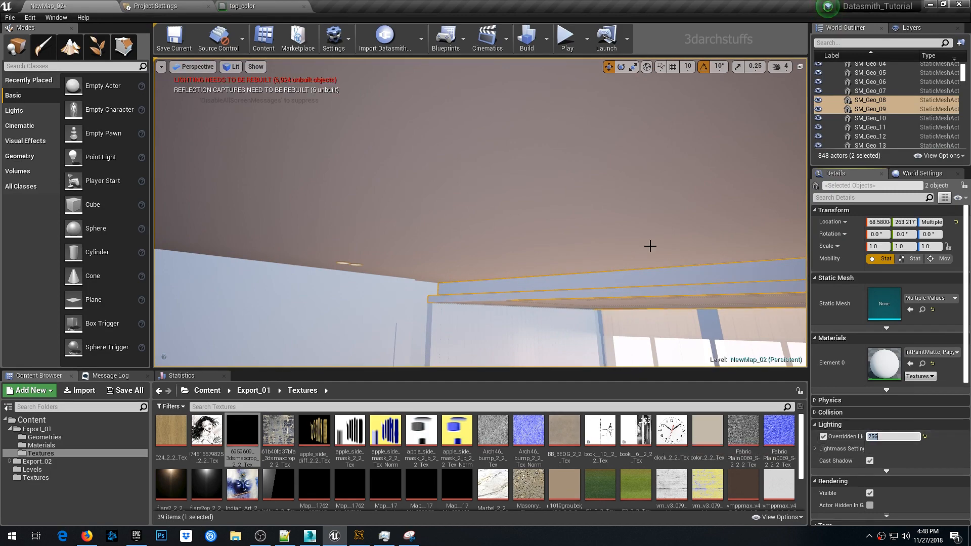
# - Deselect everything and save the level
pyautogui.moveTo(651, 246); pyautogui.dragTo(594, 172, button='right')
pyautogui.press('Escape')
pyautogui.hotkey('ctrl', 's')
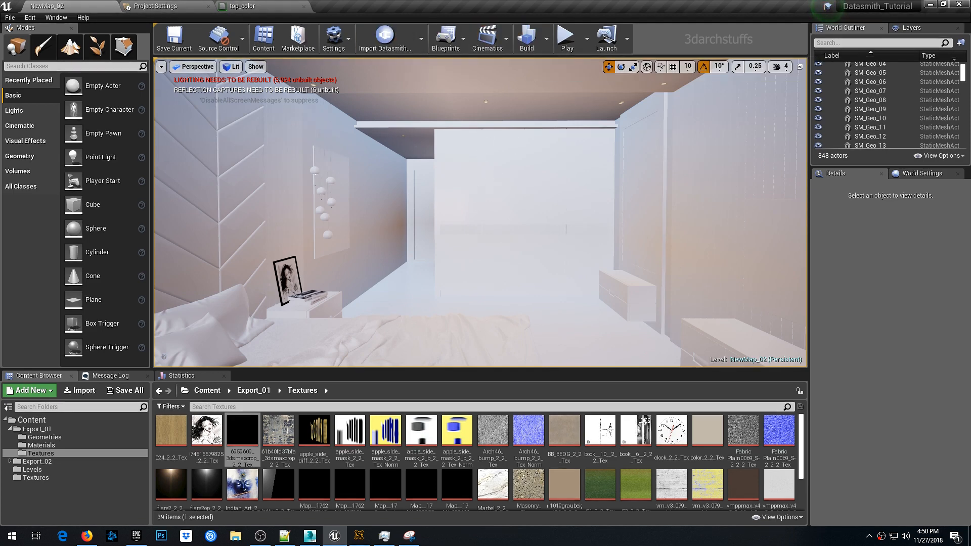
# - Build the lighting and bring up the Swarm Agent window to follow its progress
pyautogui.moveTo(476, 195); pyautogui.dragTo(476, 195, button='right')
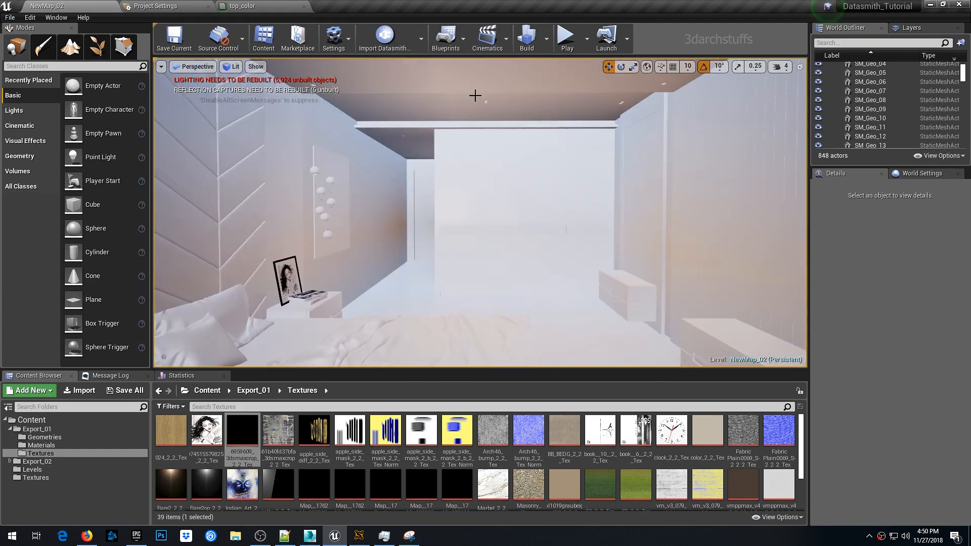
pyautogui.click(525, 40)
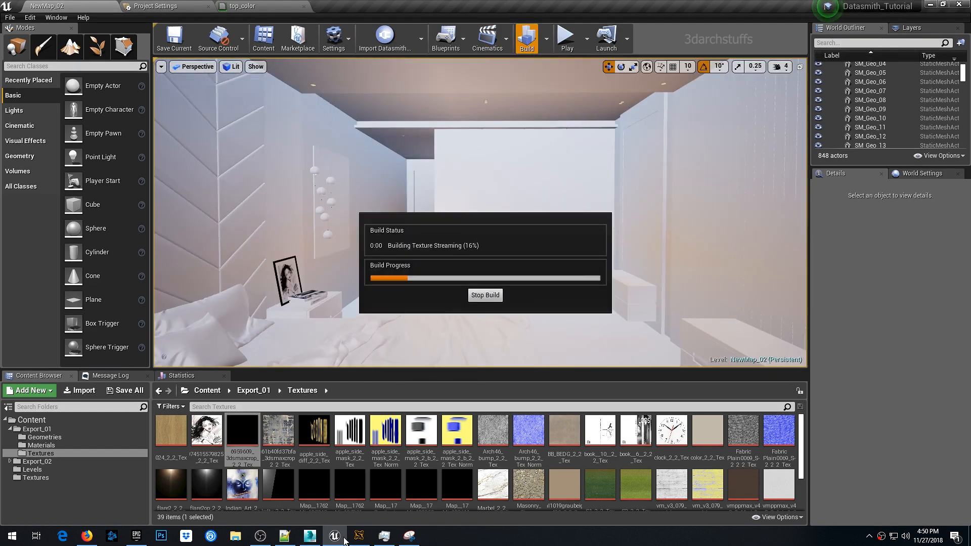
pyautogui.click(359, 536)
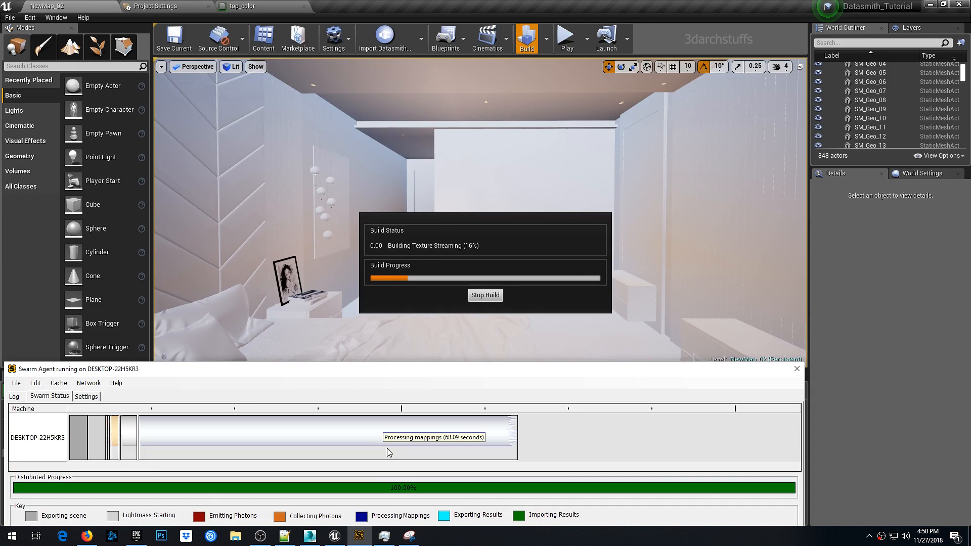